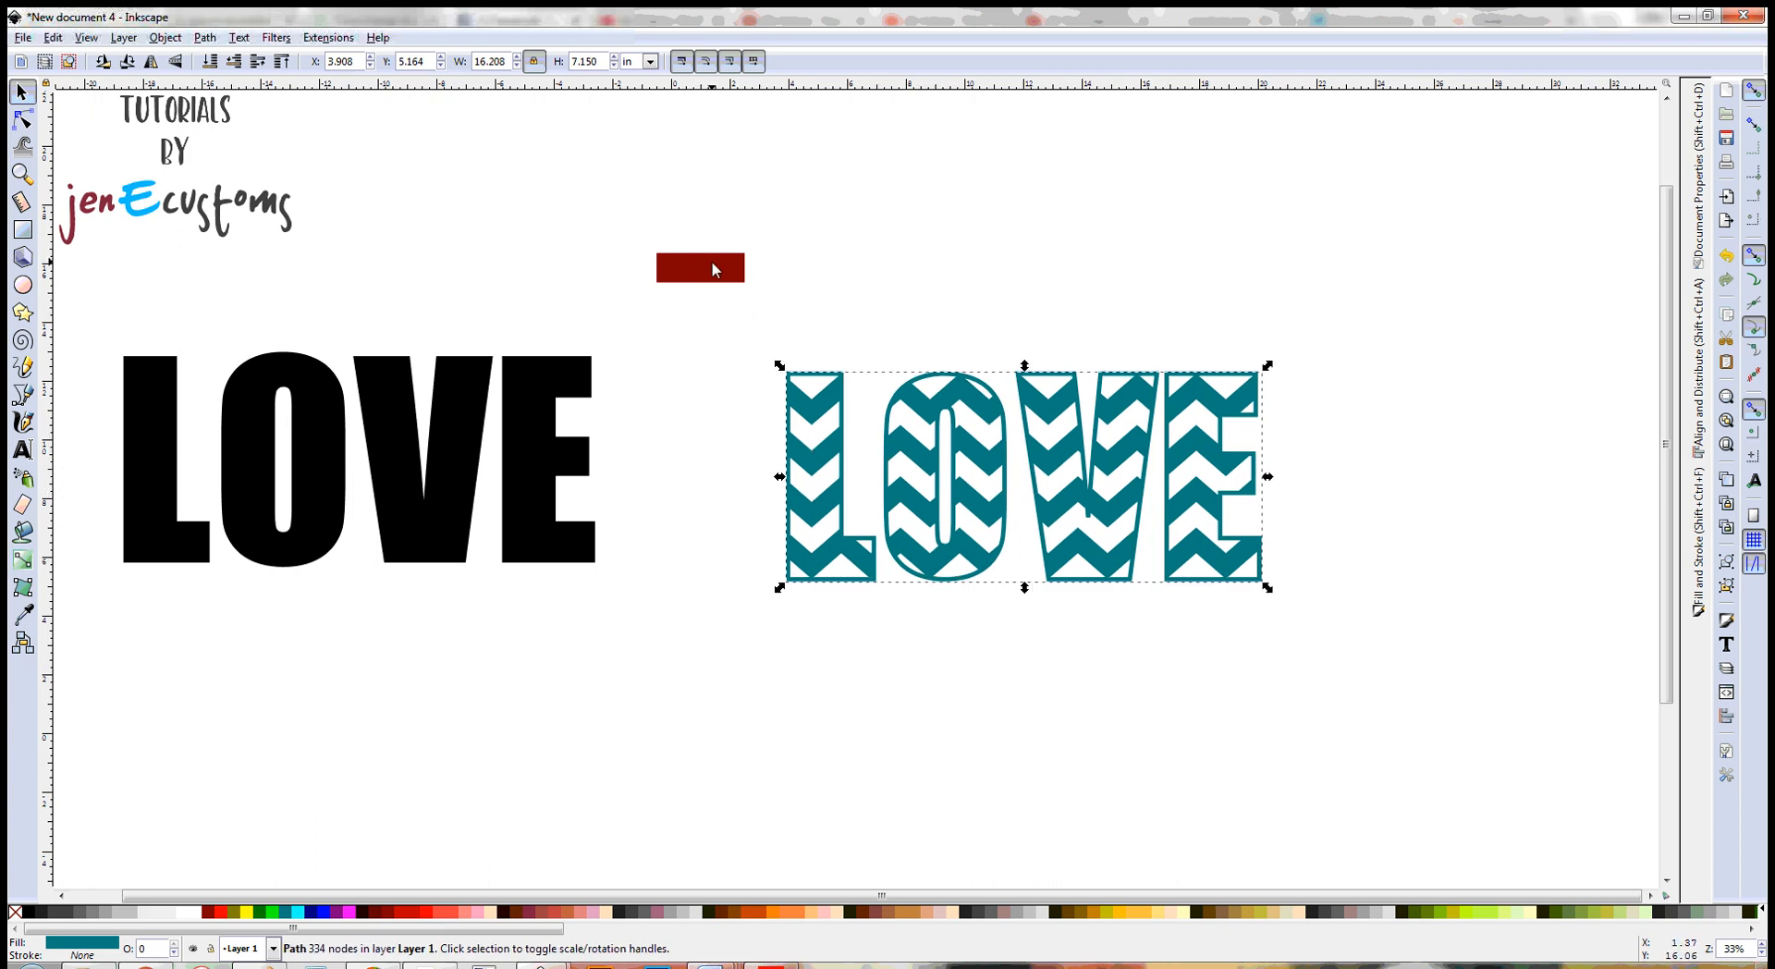
- Clear the canvas by deleting the chevron-patterned LOVE, the dark red rectangle and the black LOVE text, keeping the logo
mouse_move(712, 266)
left_mouse_down()
mouse_move(818, 233)
mouse_move(715, 252)
left_mouse_up()
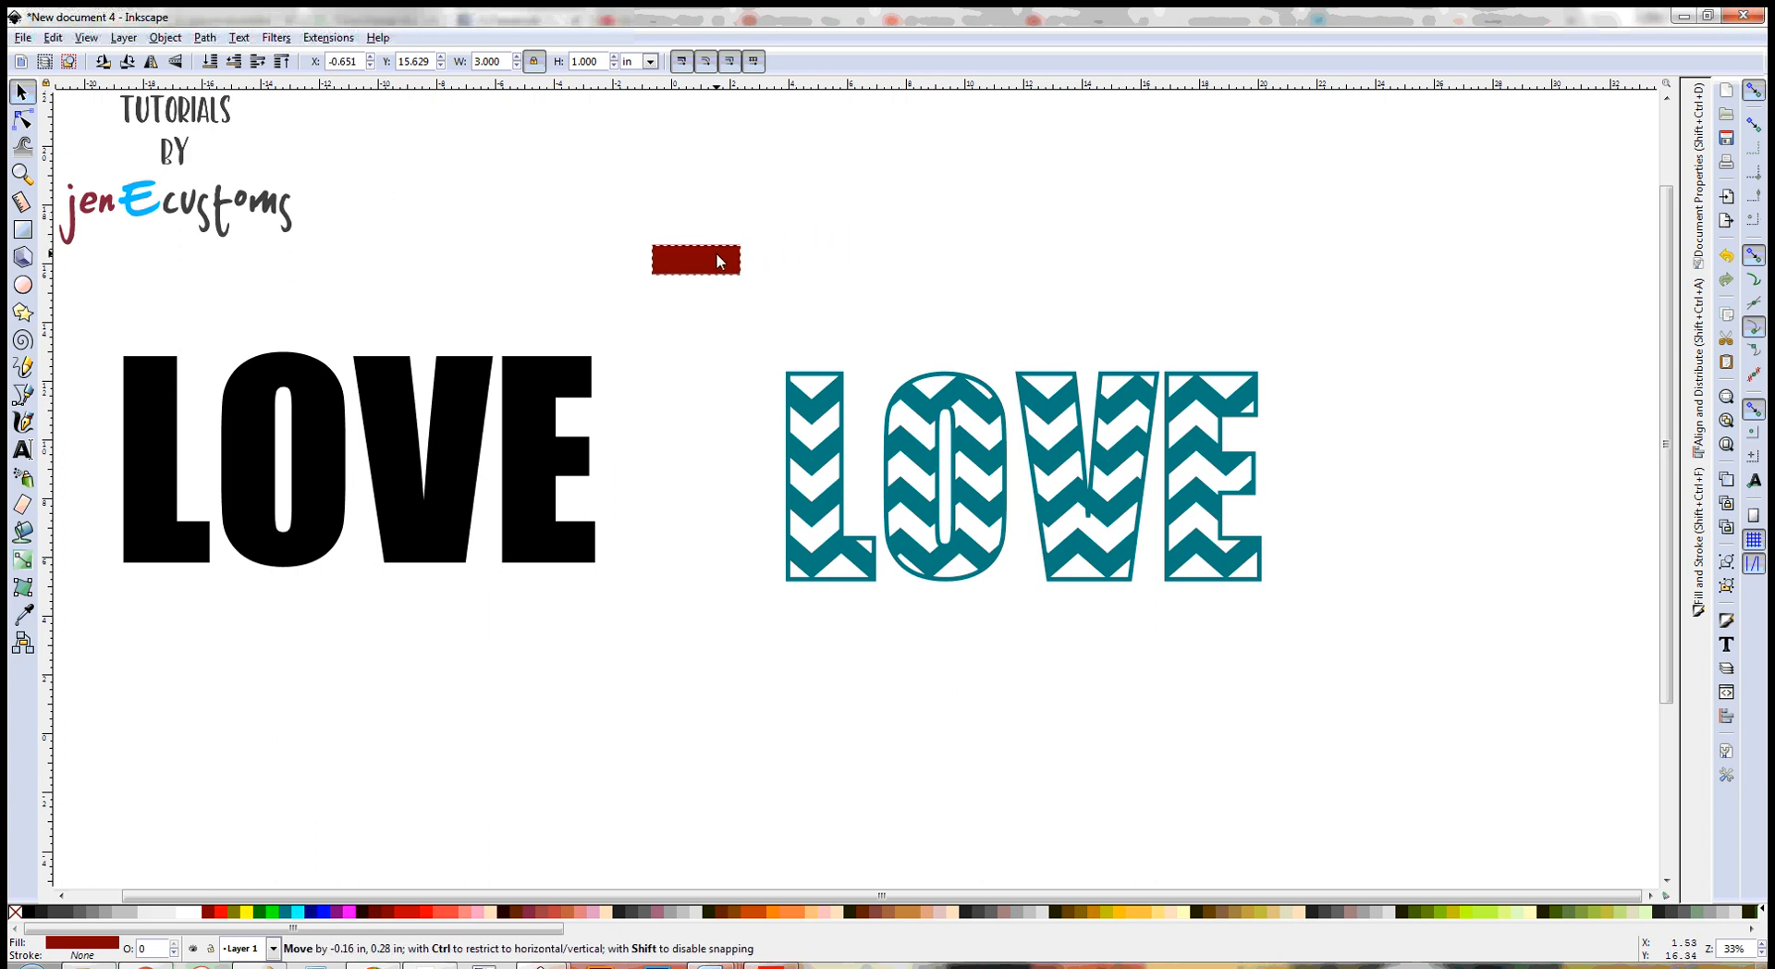
left_click_drag(544, 491, 518, 514)
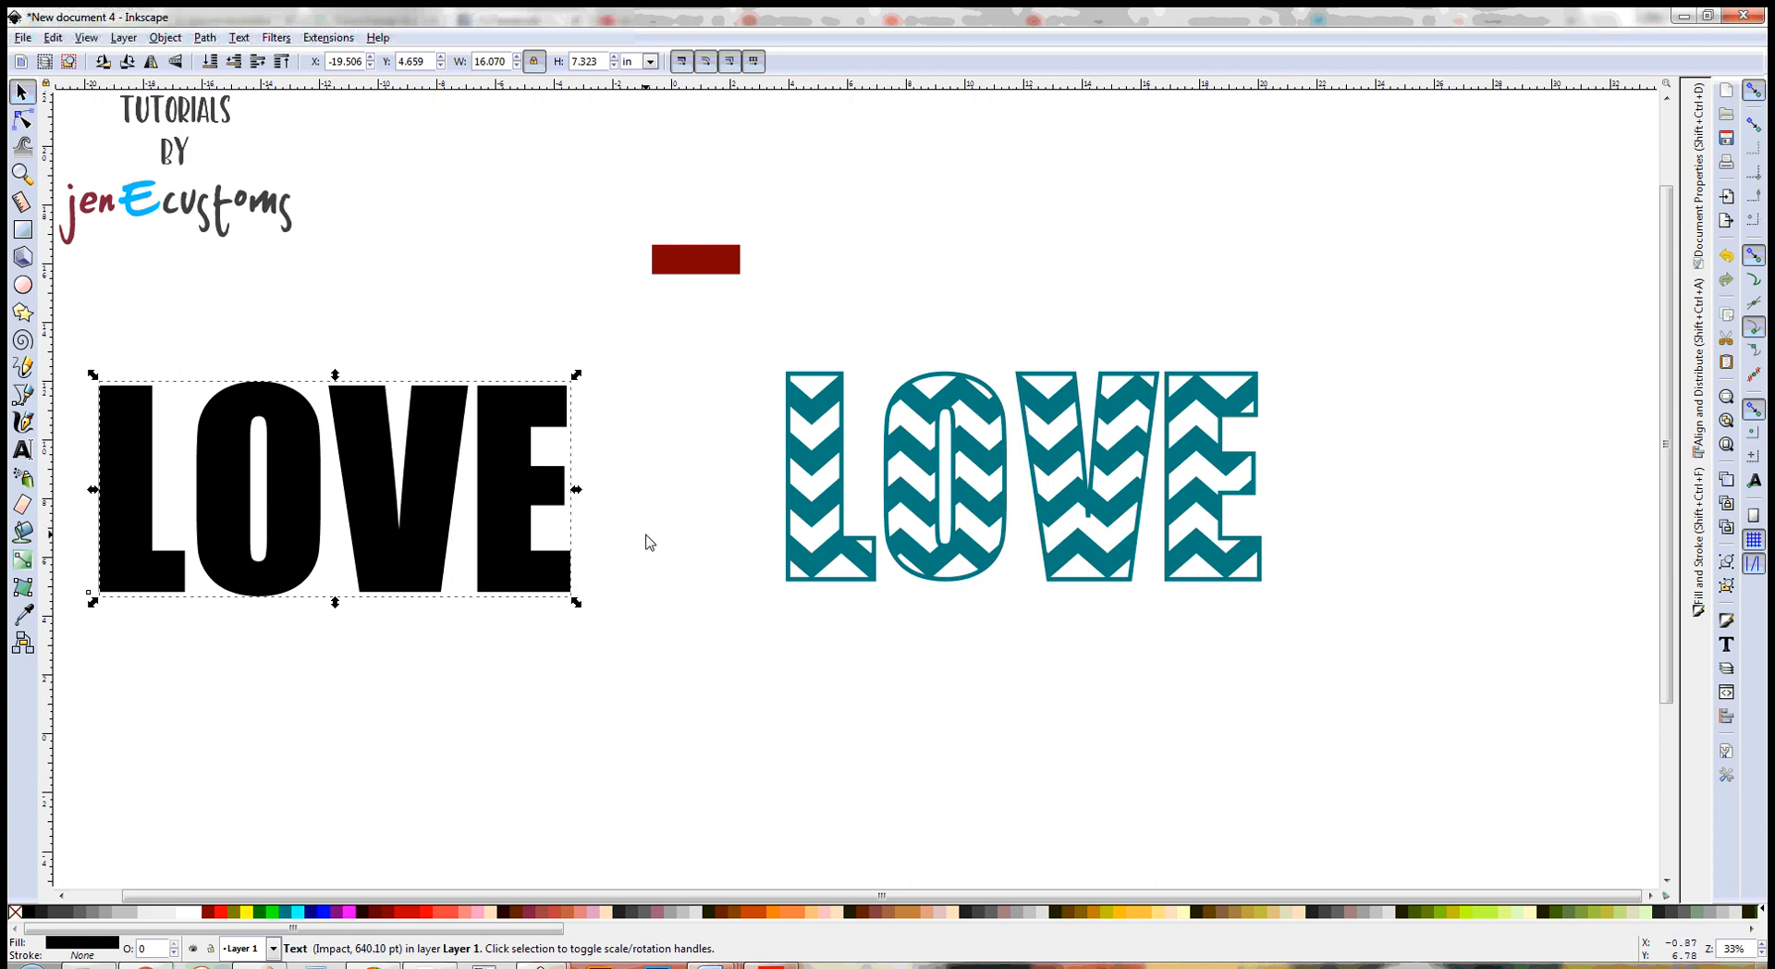
left_click(899, 494)
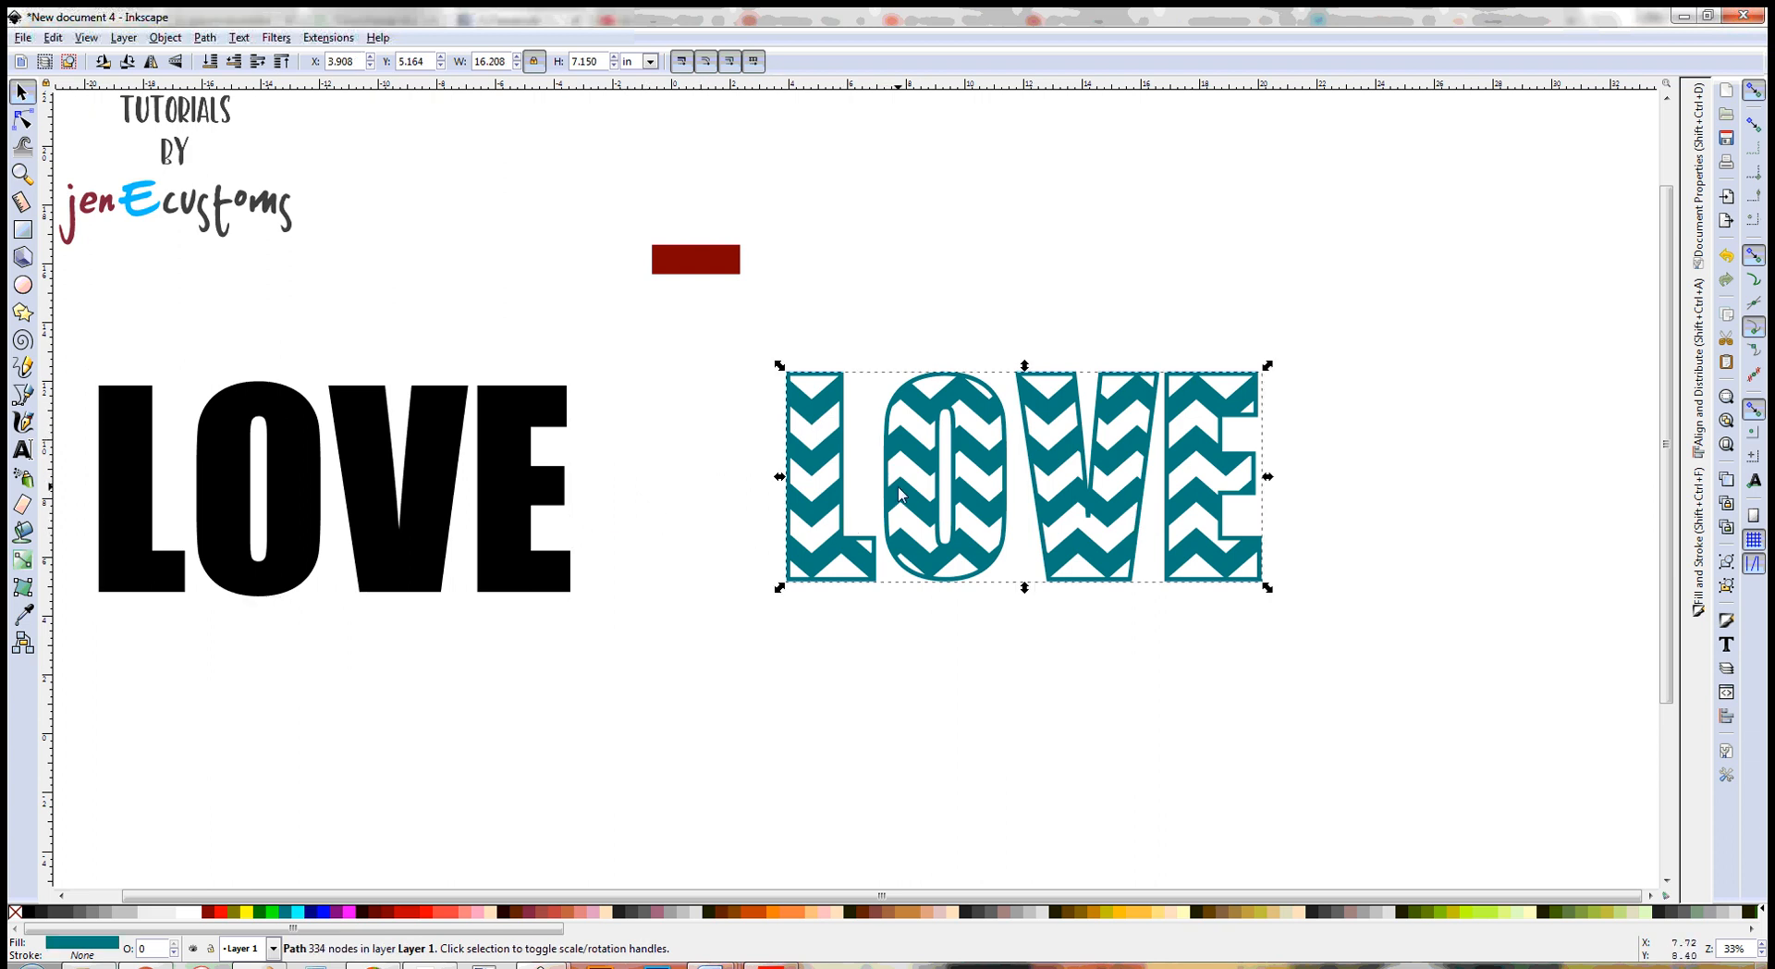
key("Delete")
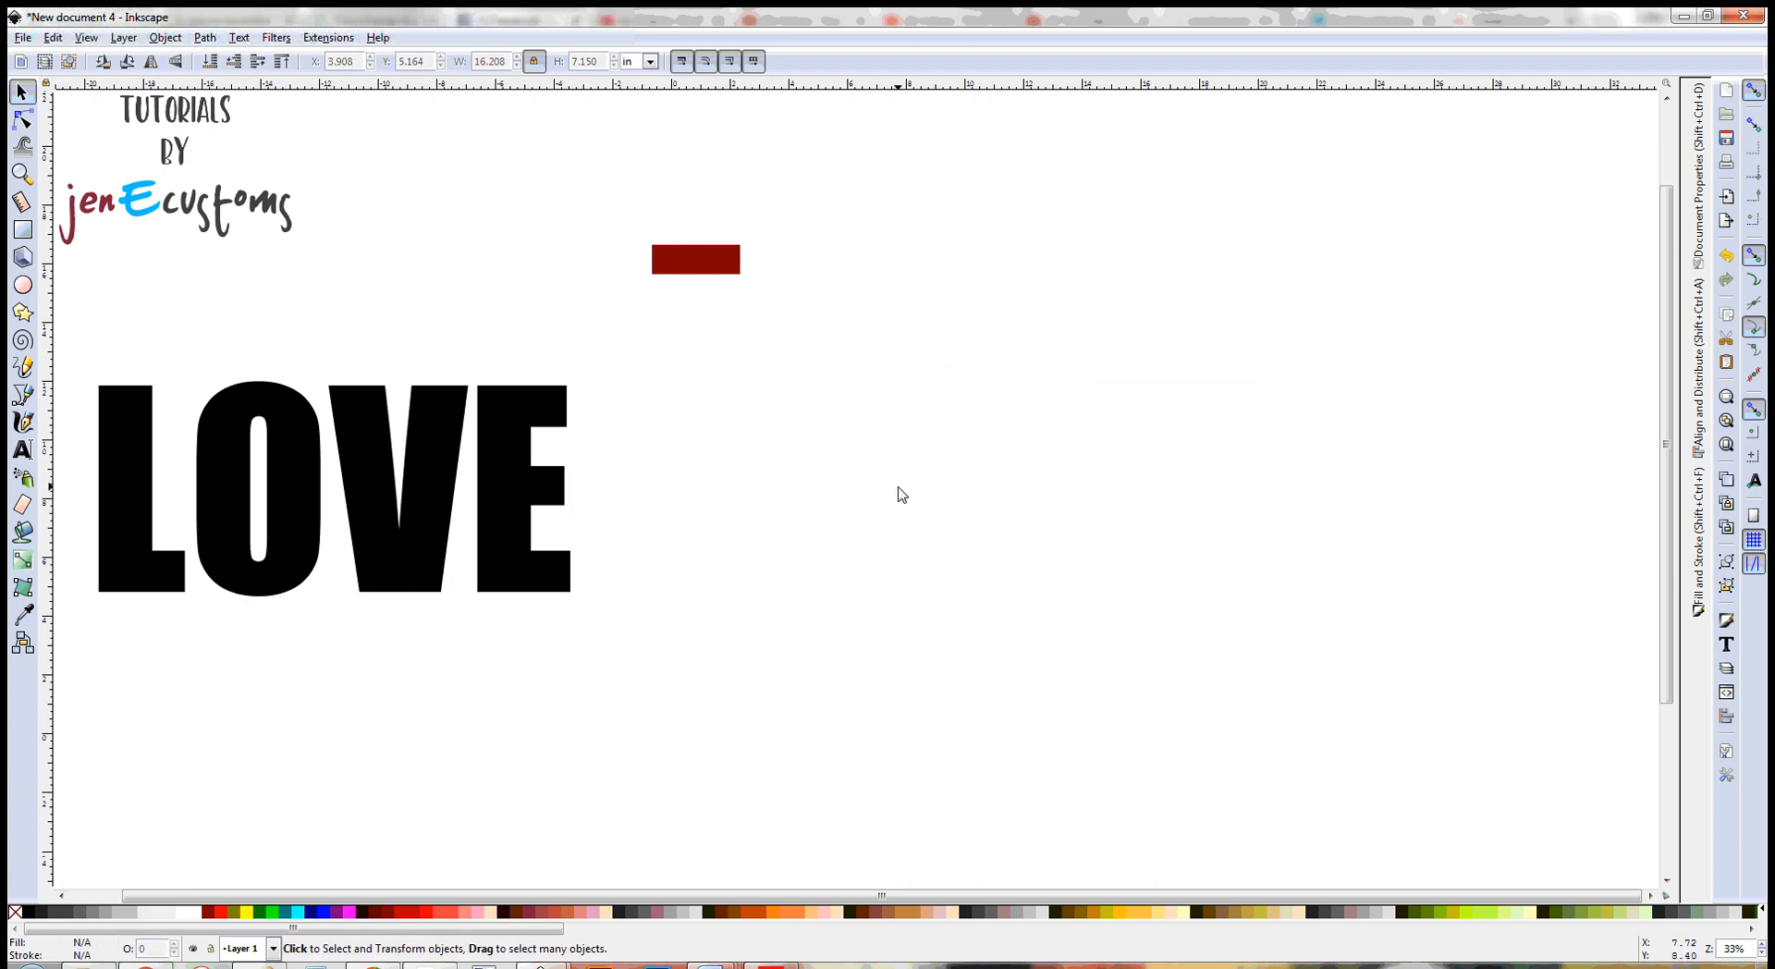
left_click(684, 264)
key("Delete")
left_click(426, 475)
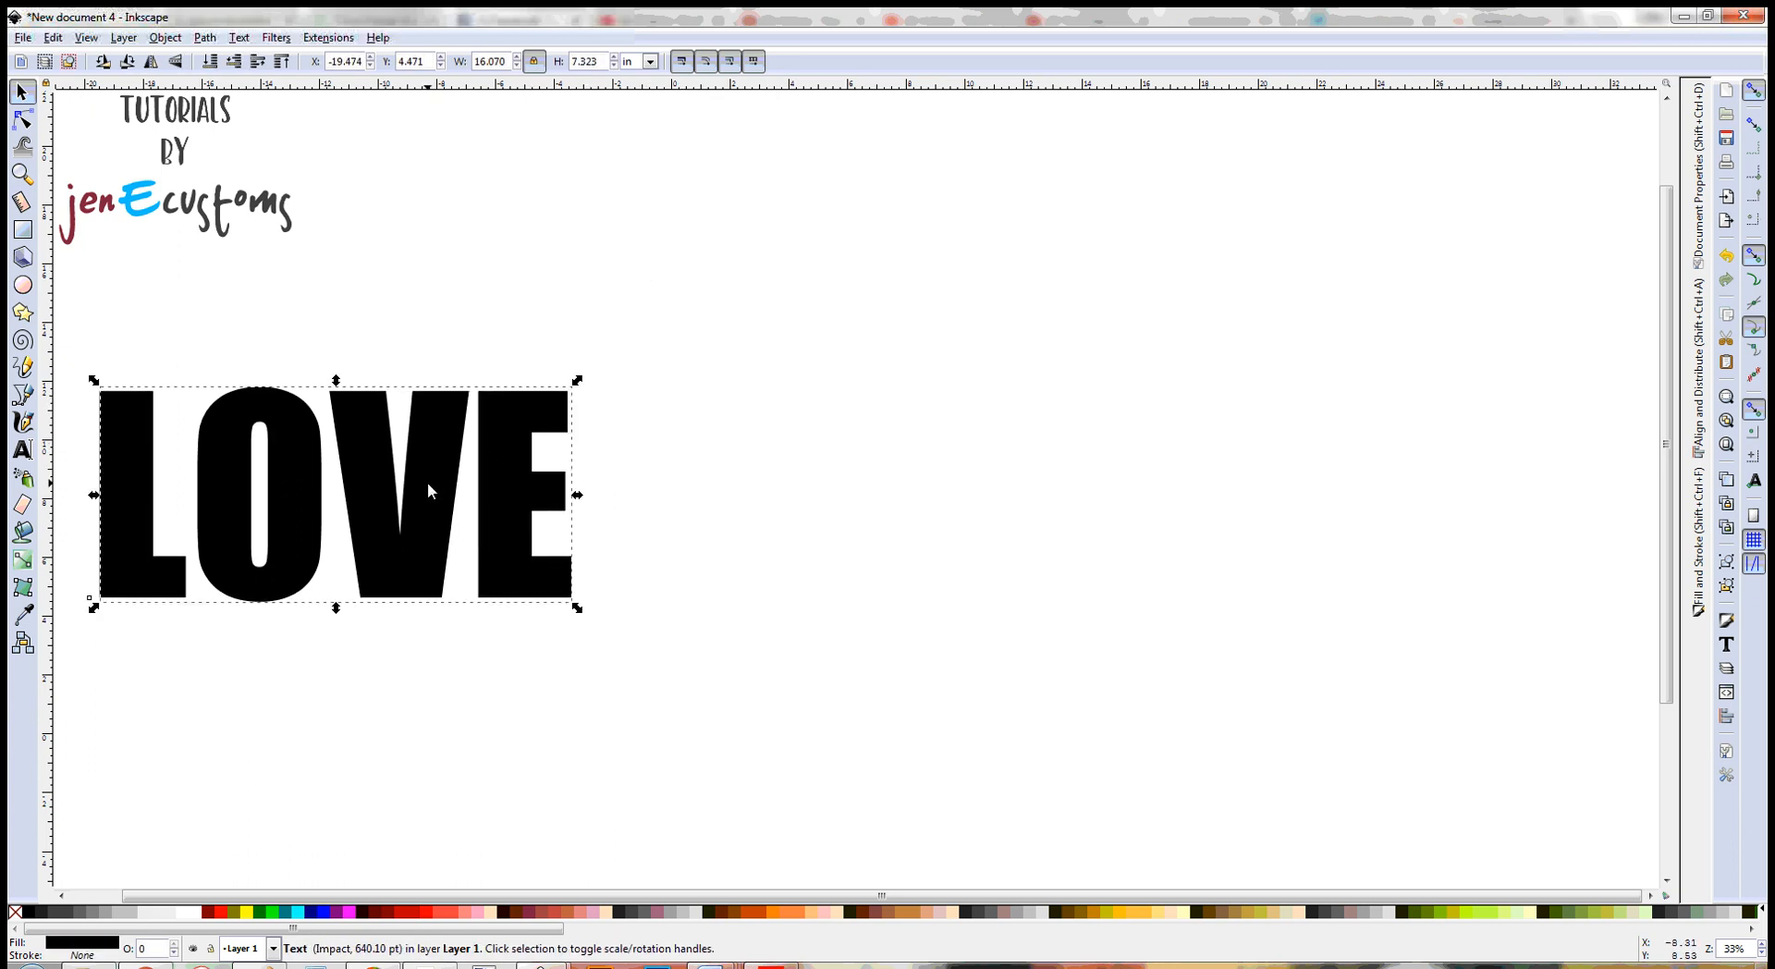
key("Delete")
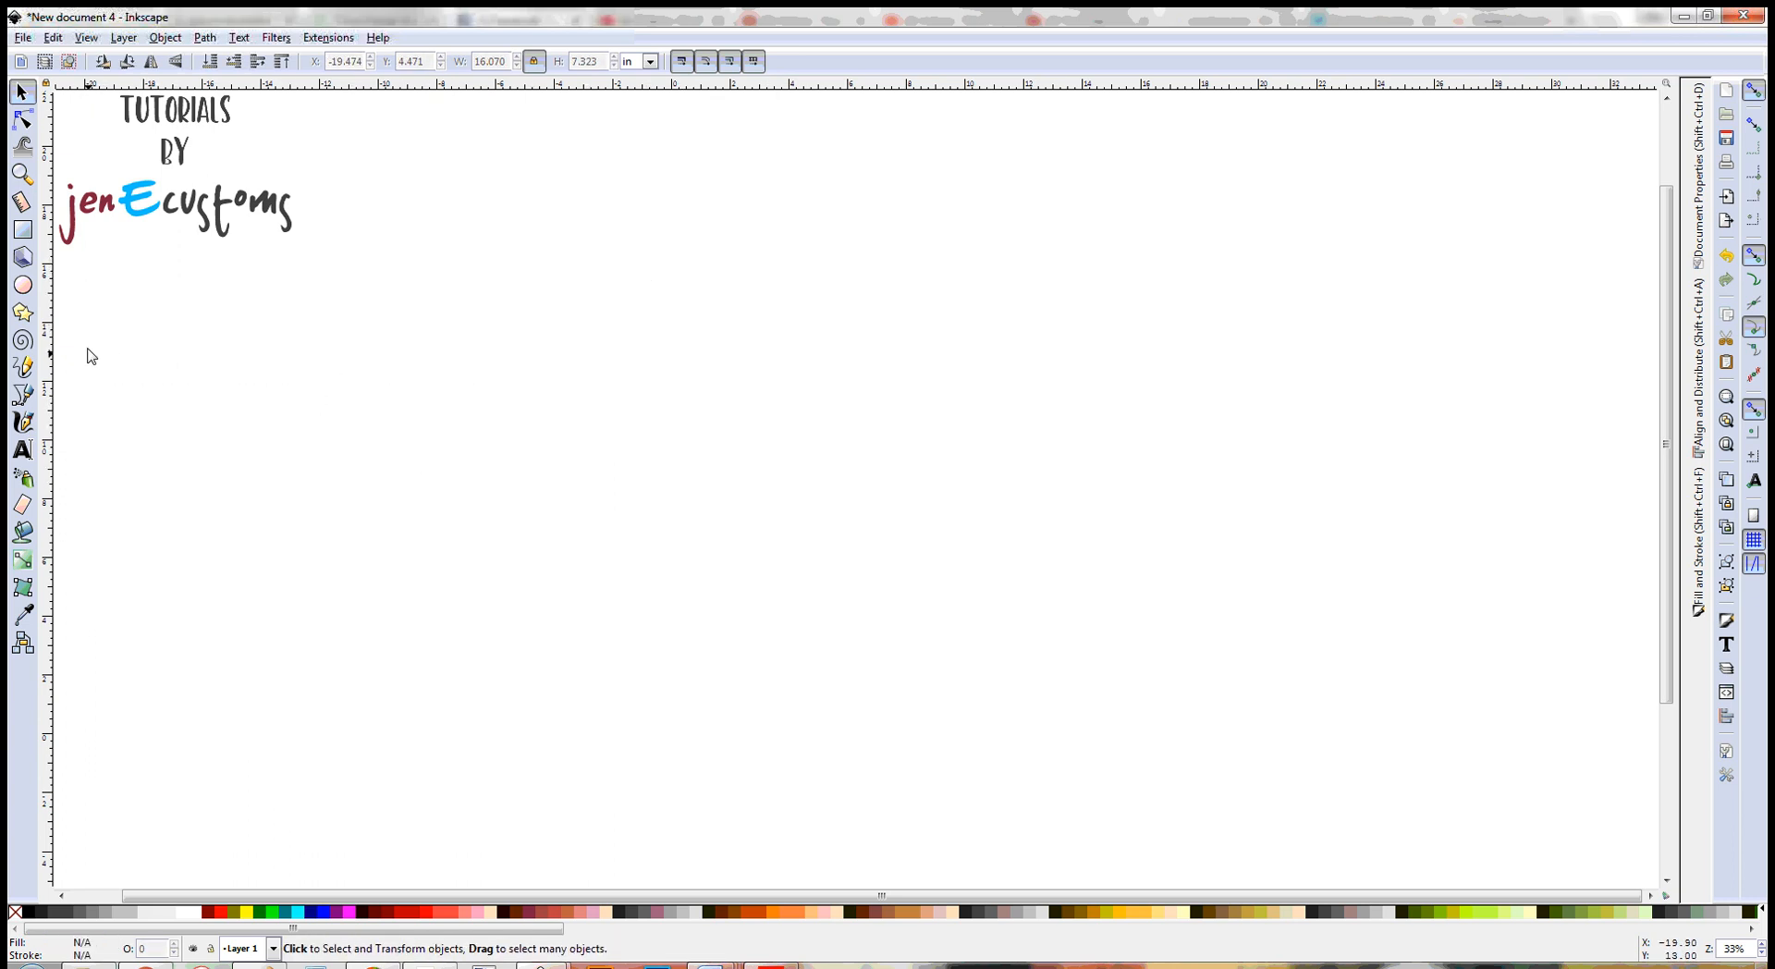
- Draw a teal rectangle beside the logo and set its size to 3 in wide by 1 in high
left_click(23, 231)
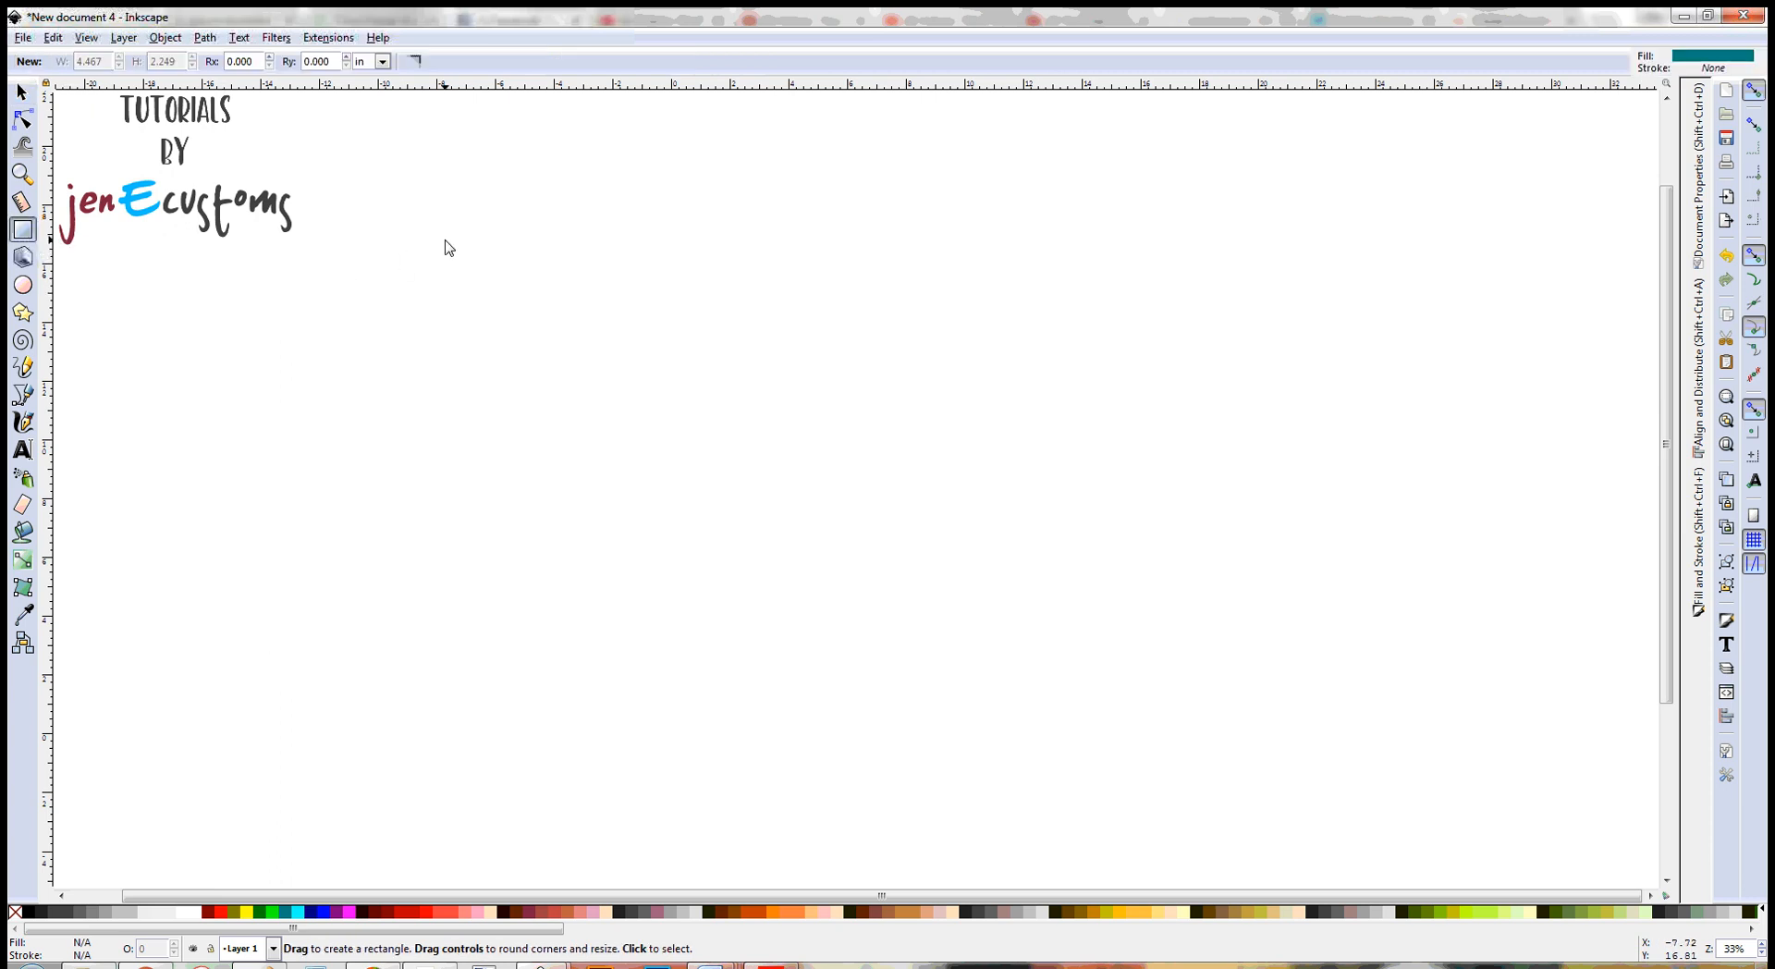
left_click_drag(445, 240, 841, 330)
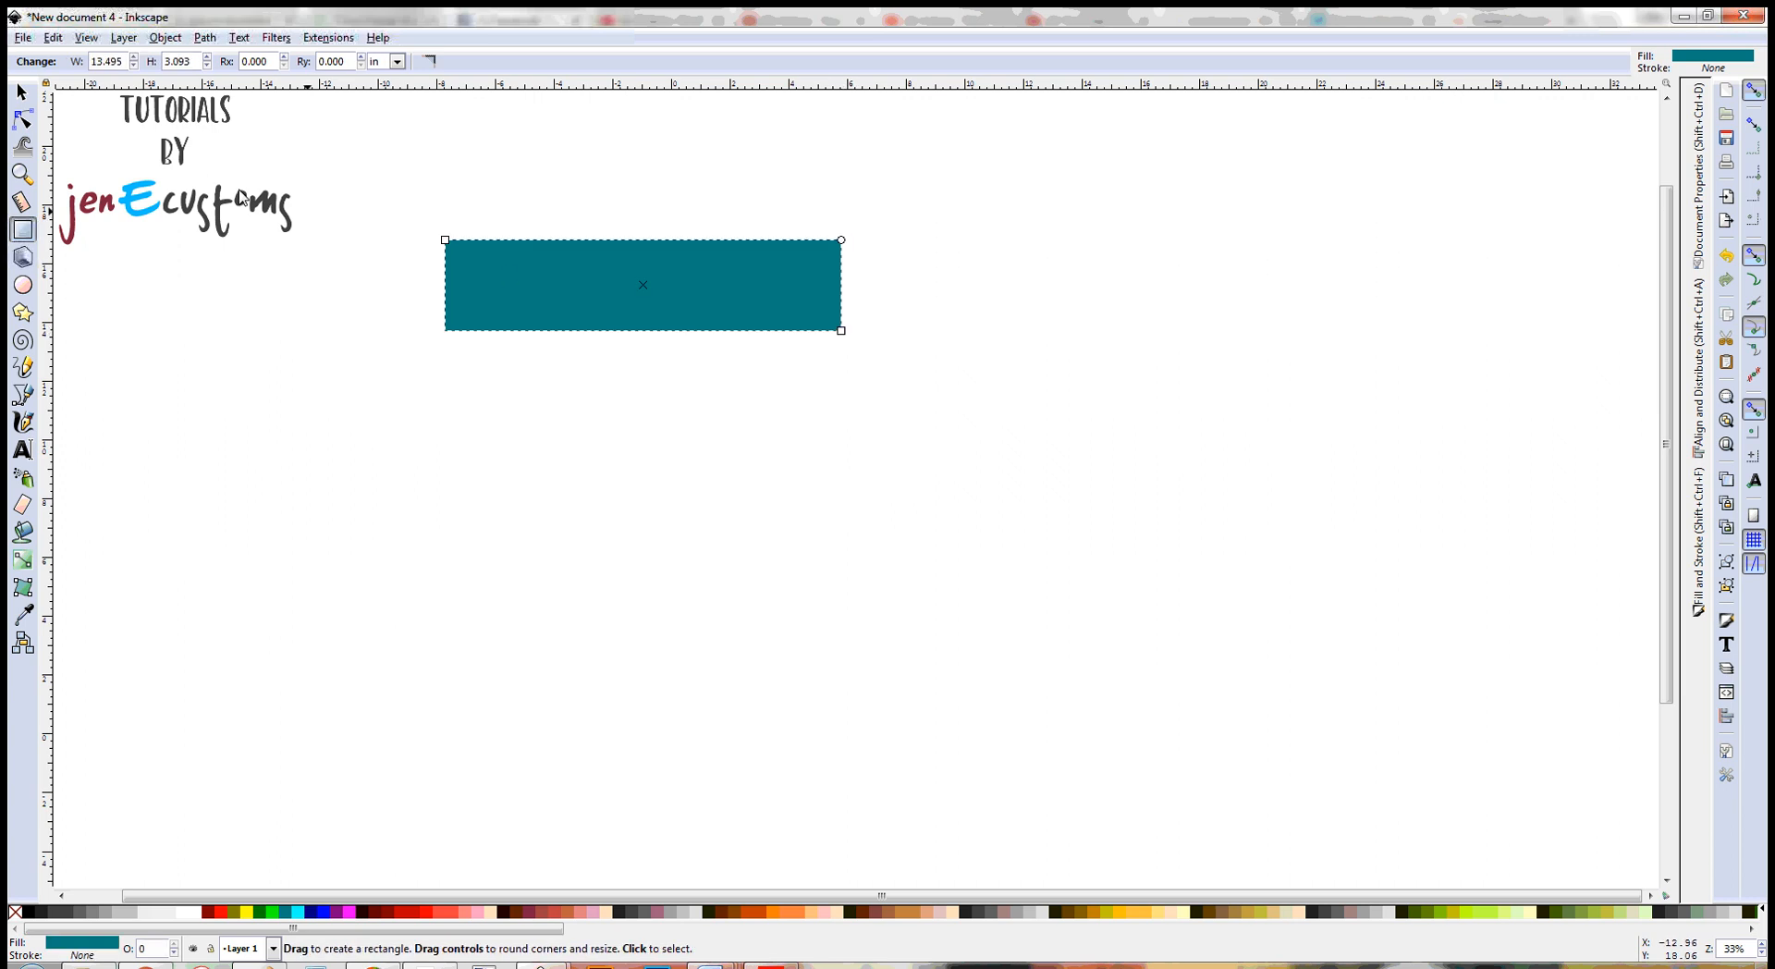
double_click(106, 63)
type("3")
key("Tab")
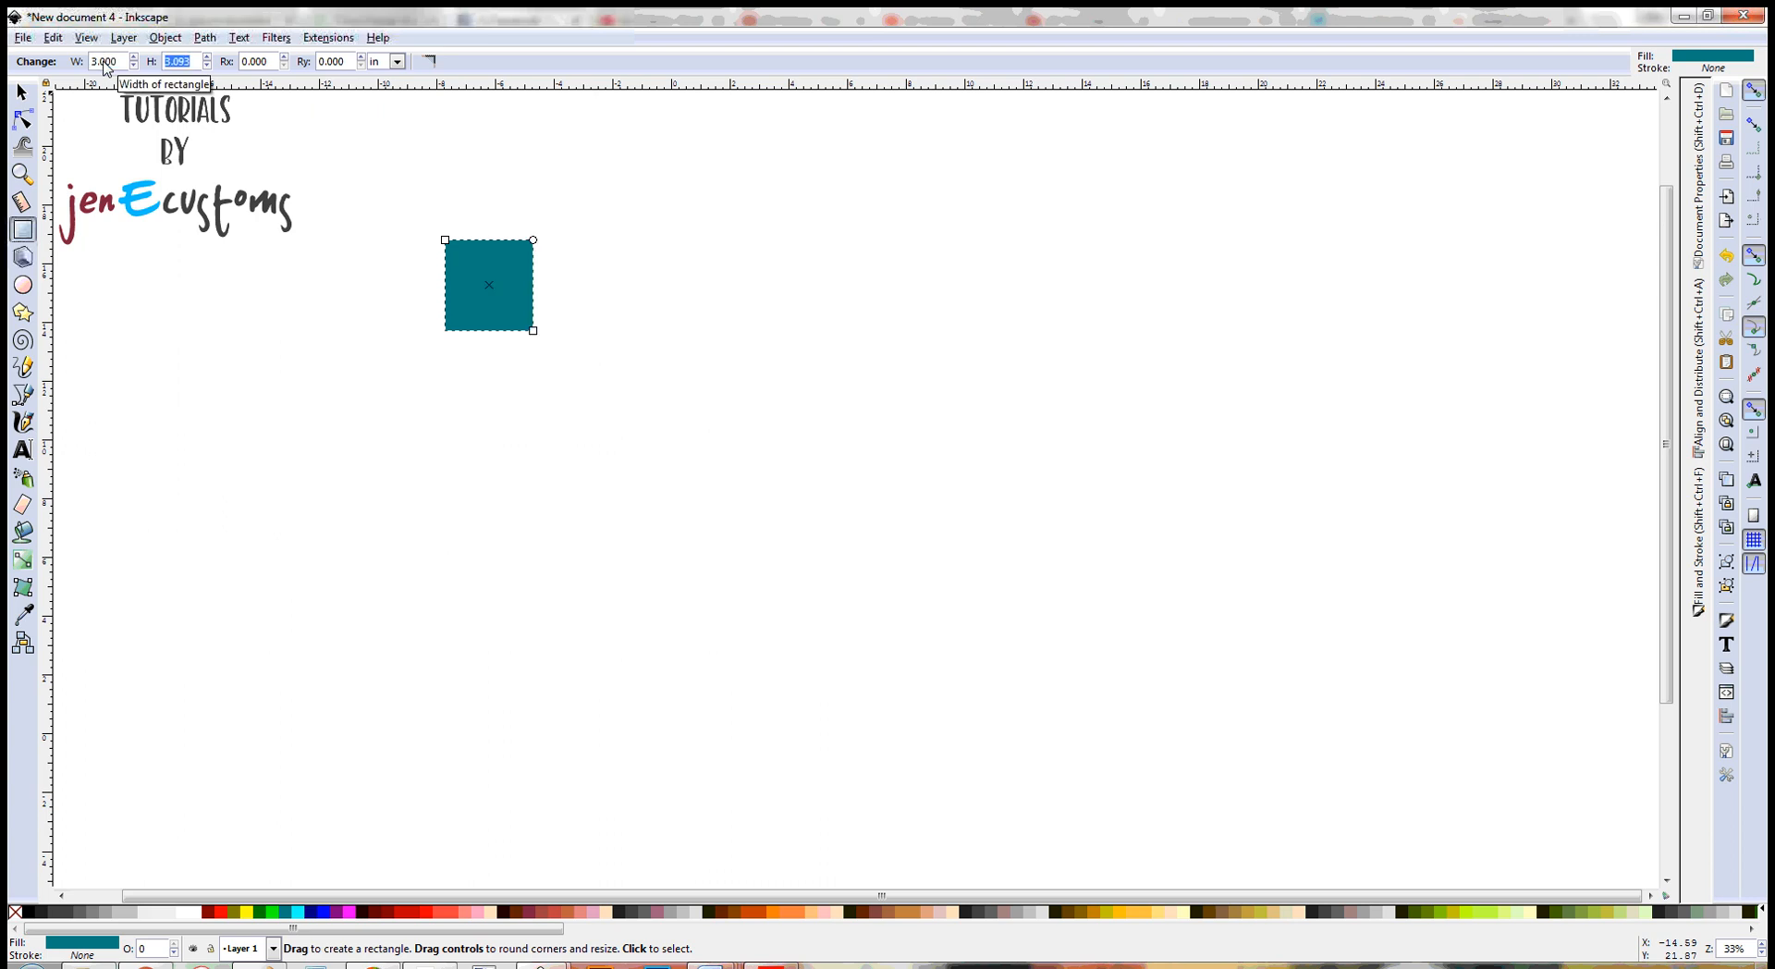
type("1")
key("Return")
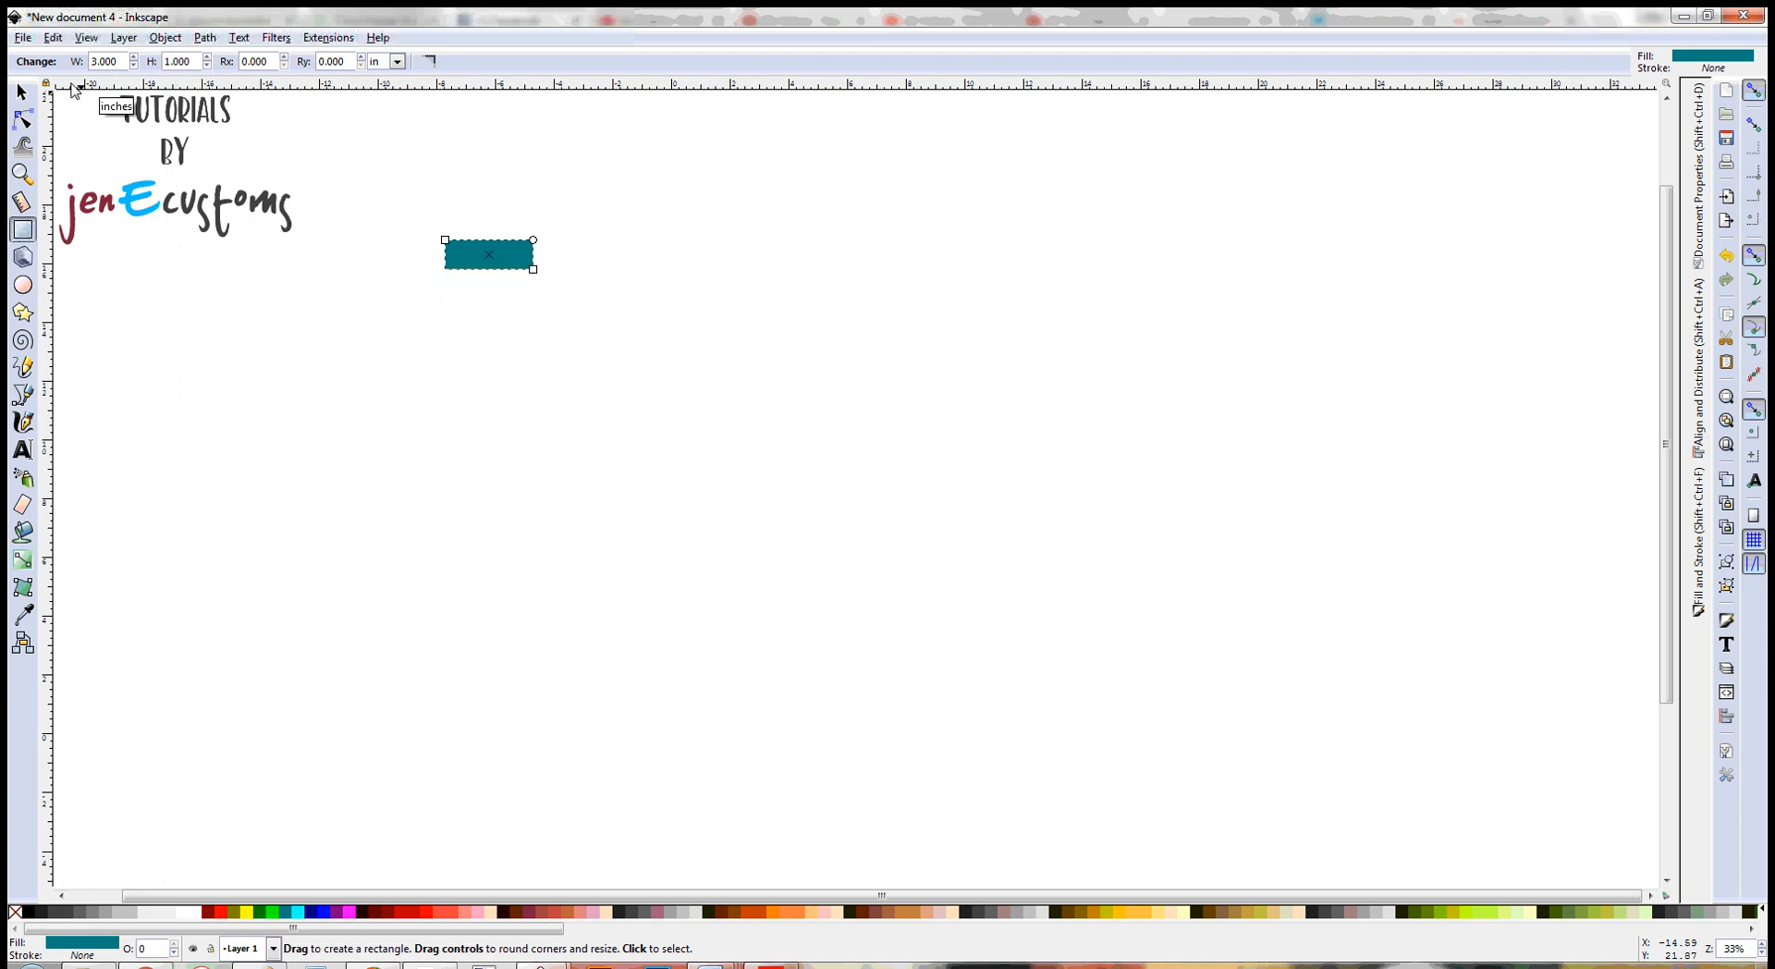
- Move the teal rectangle up beside the logo text and dismiss the desktop notification
left_click(35, 101)
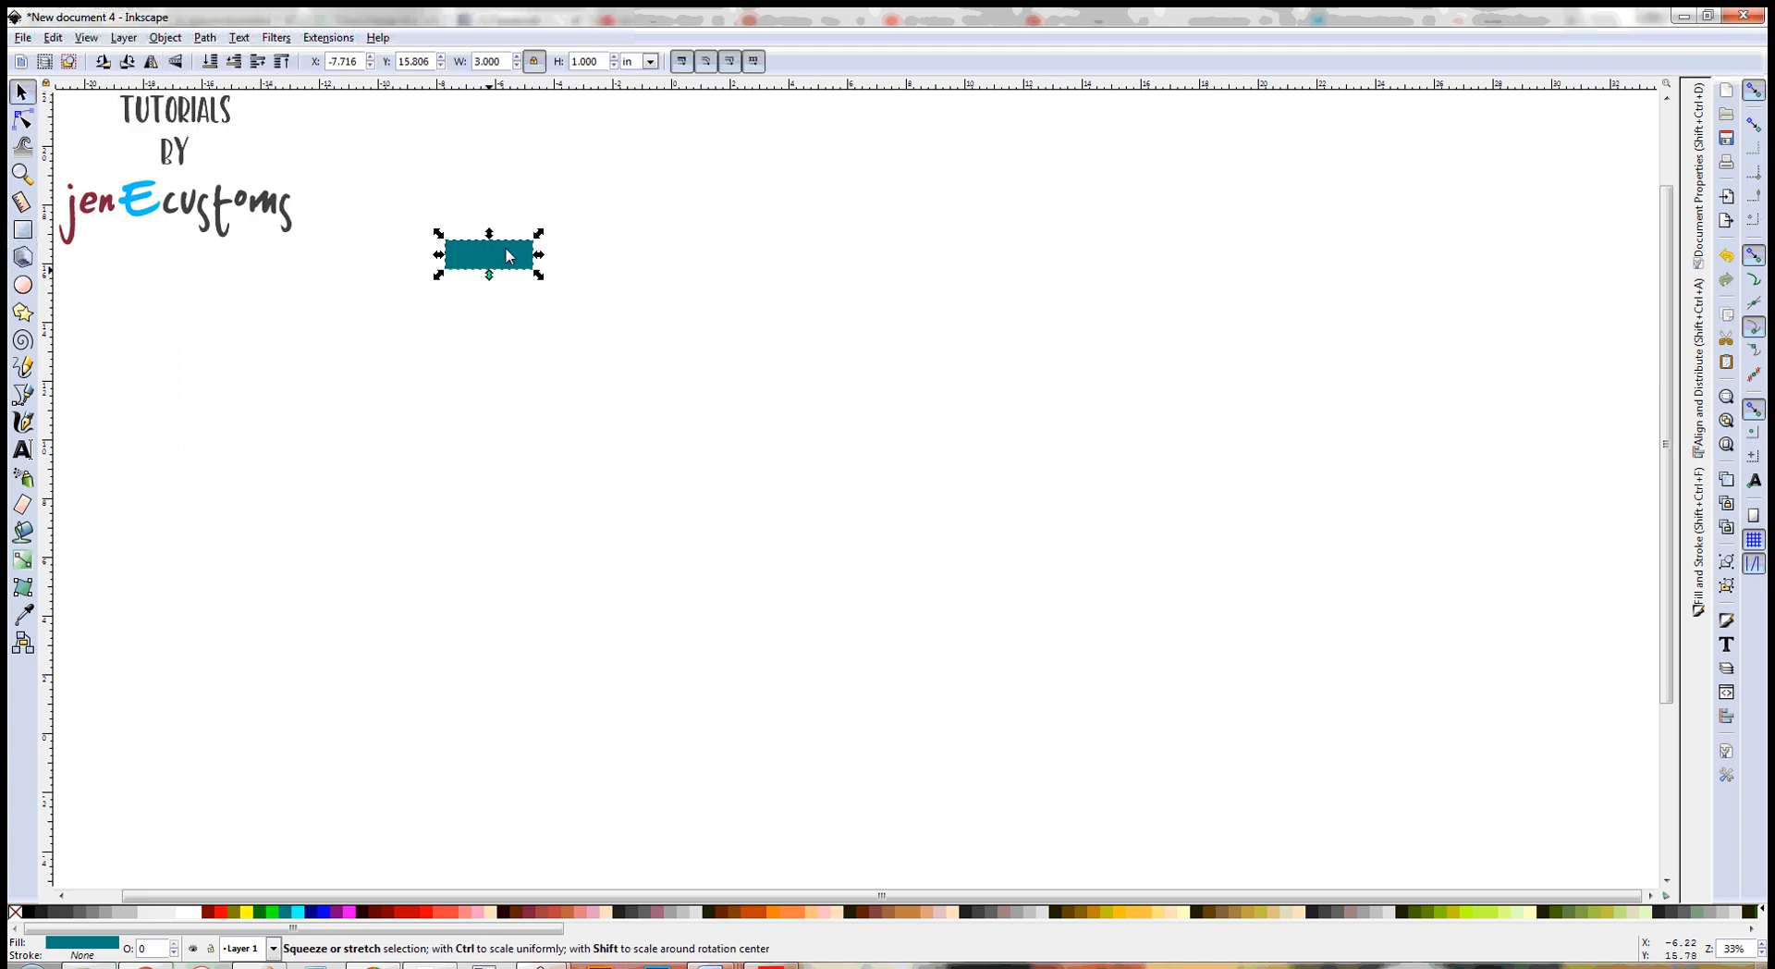
left_click_drag(488, 257, 496, 185)
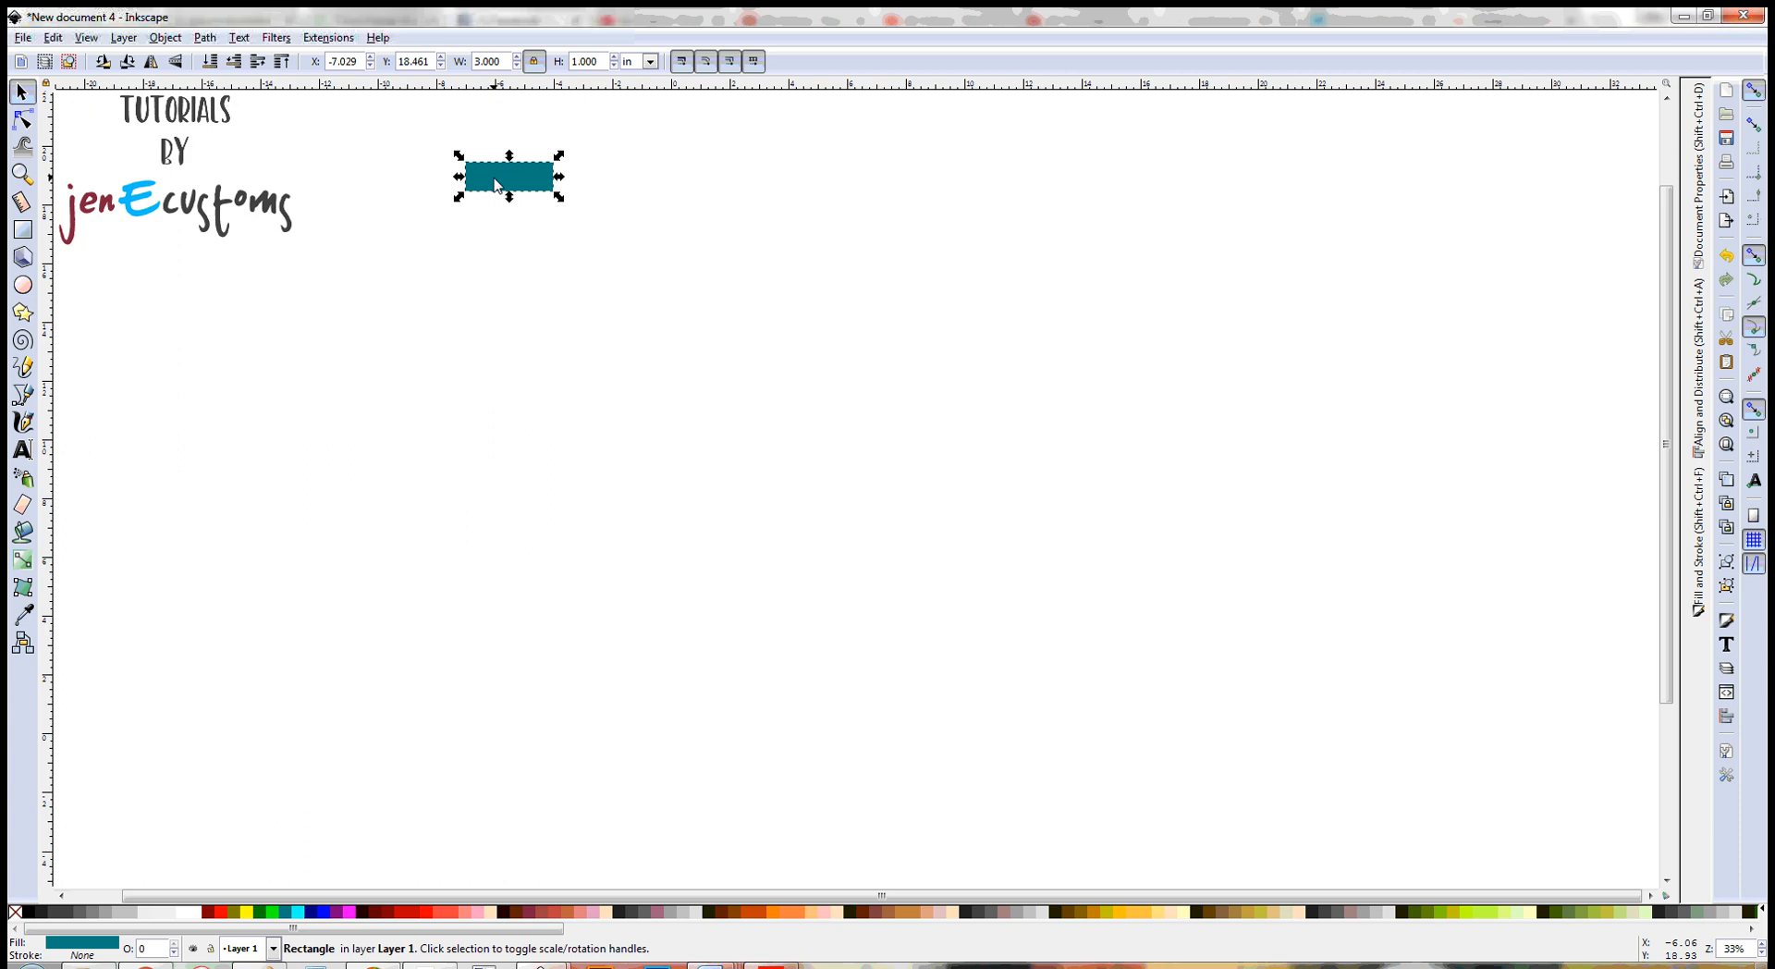
left_click_drag(496, 185, 439, 148)
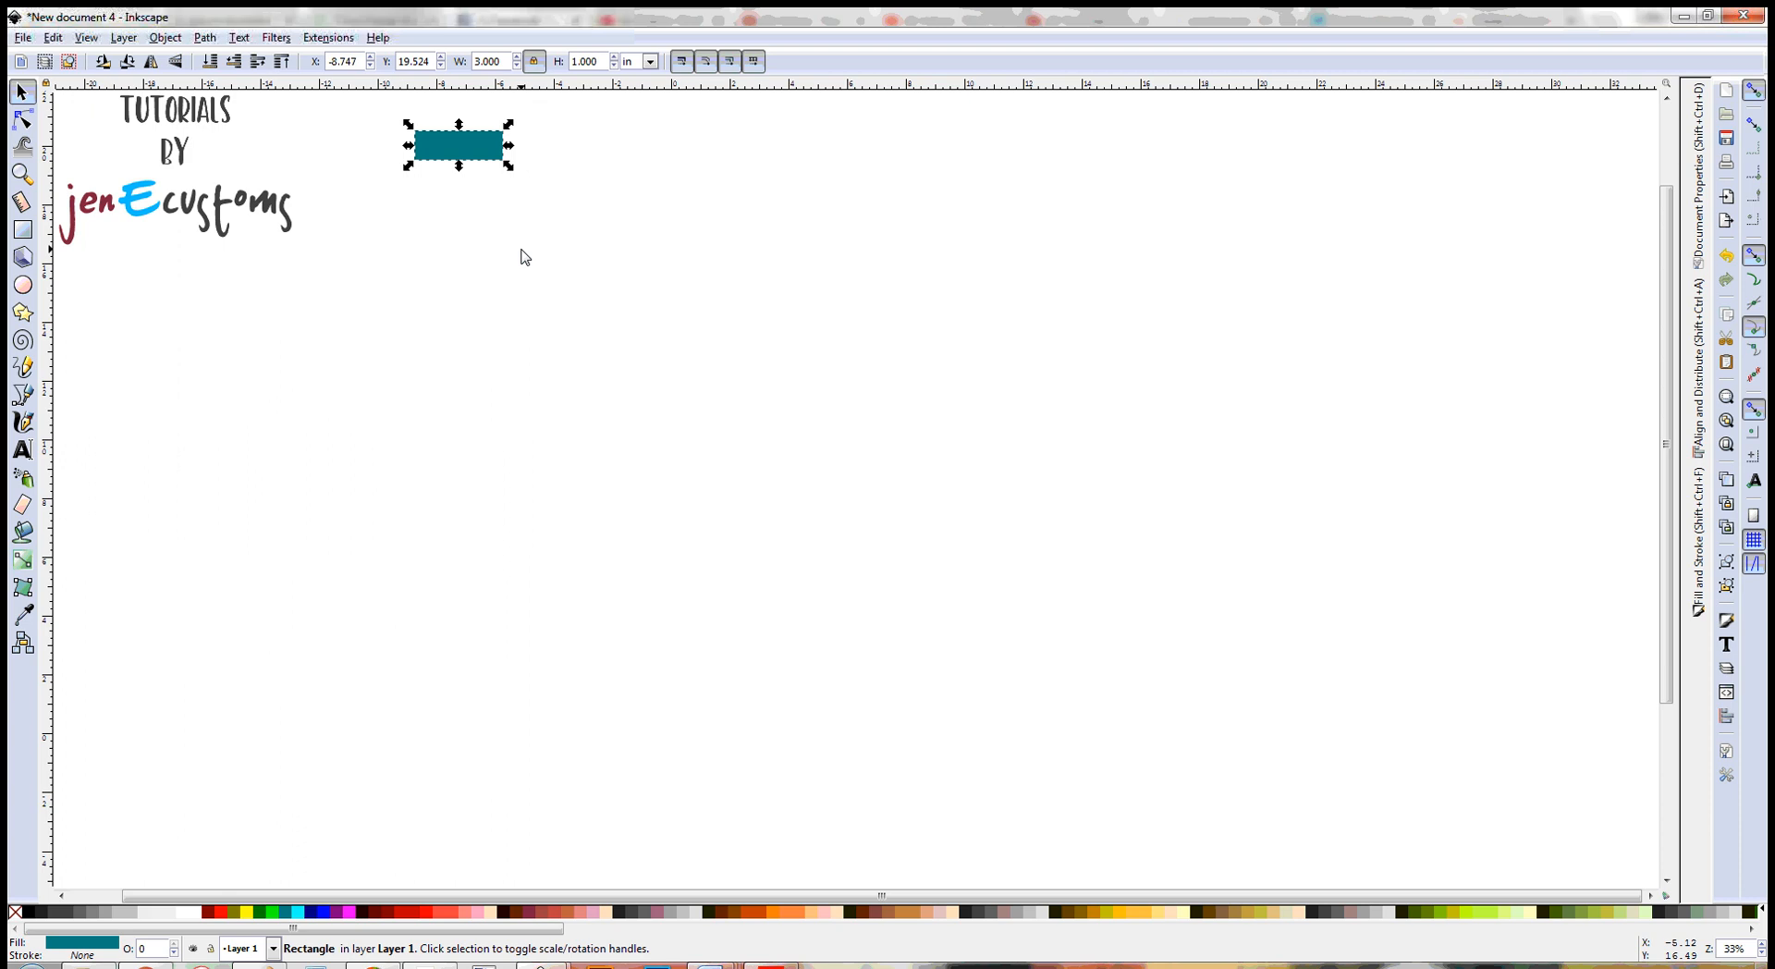
key("Escape")
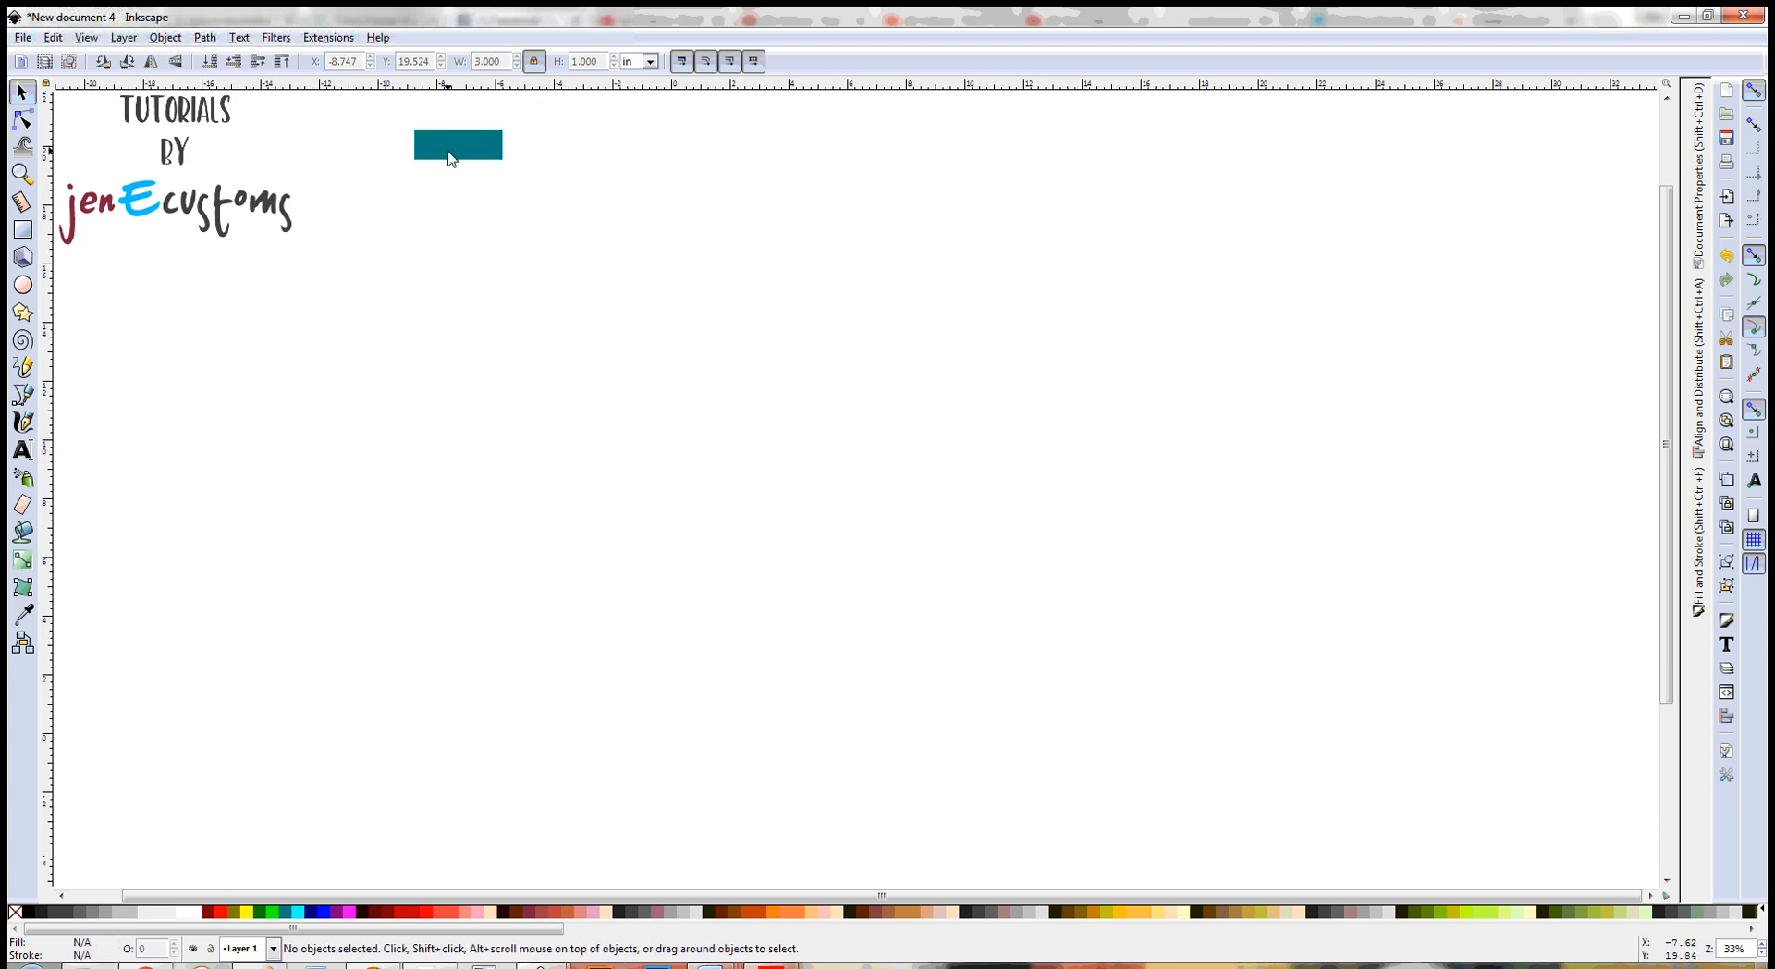
left_click(452, 151)
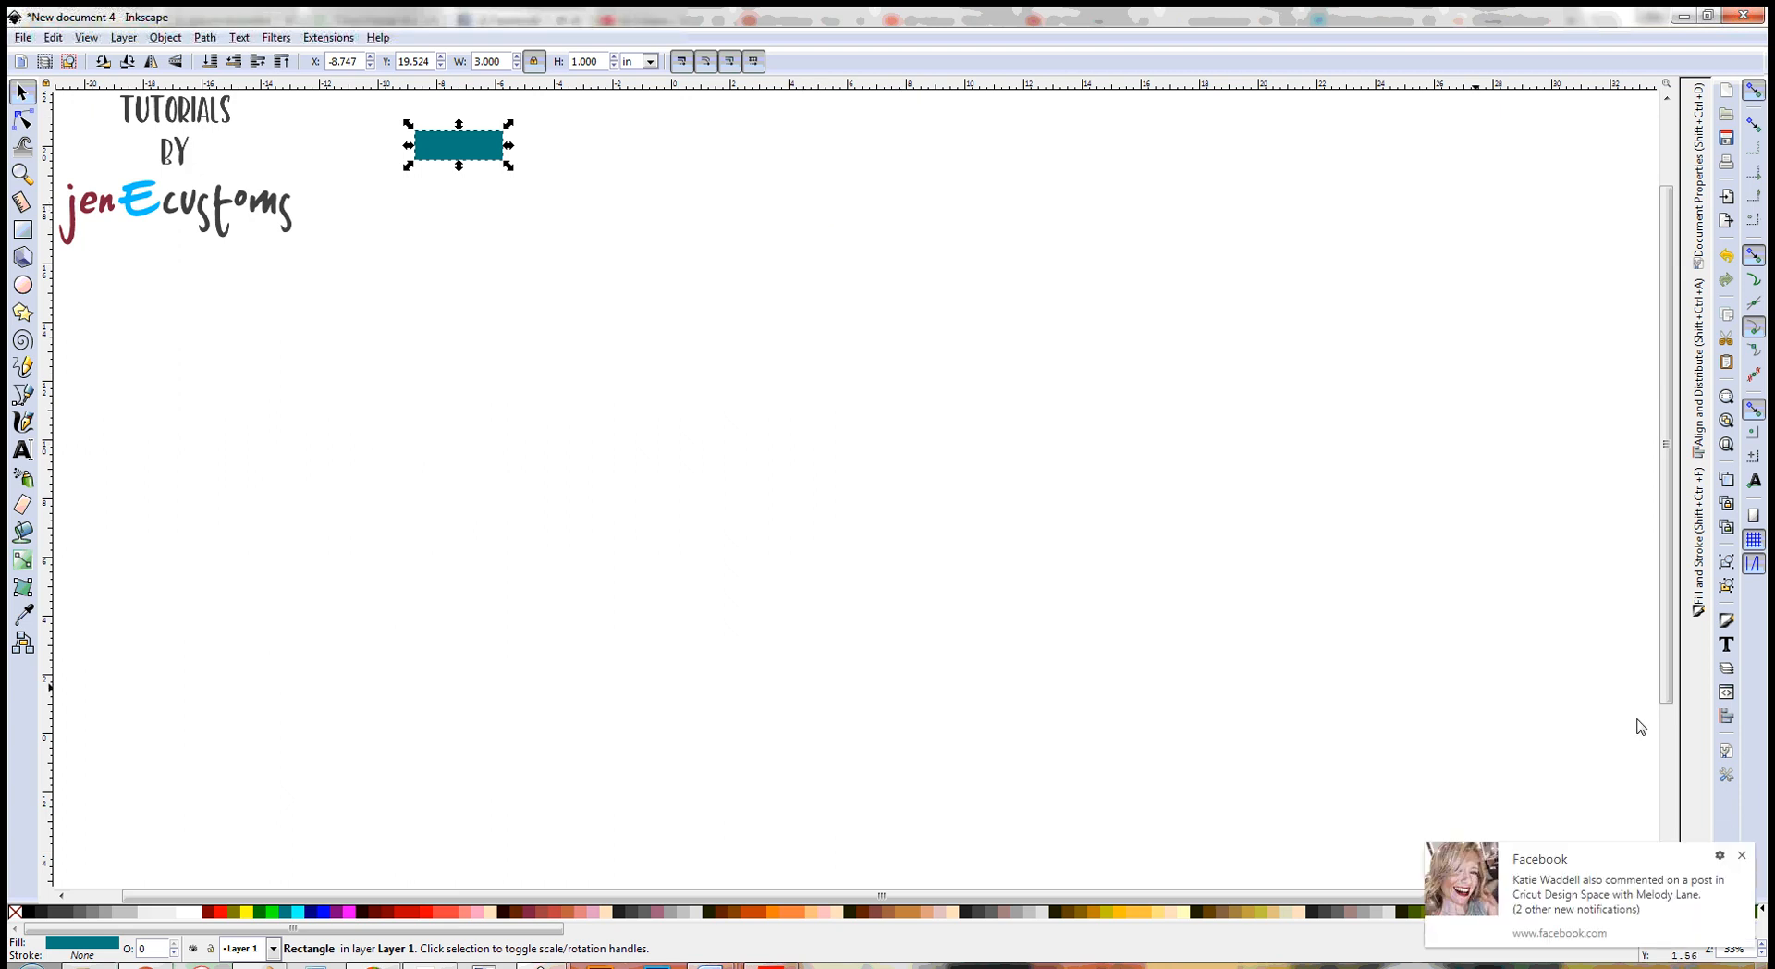
left_click(1743, 859)
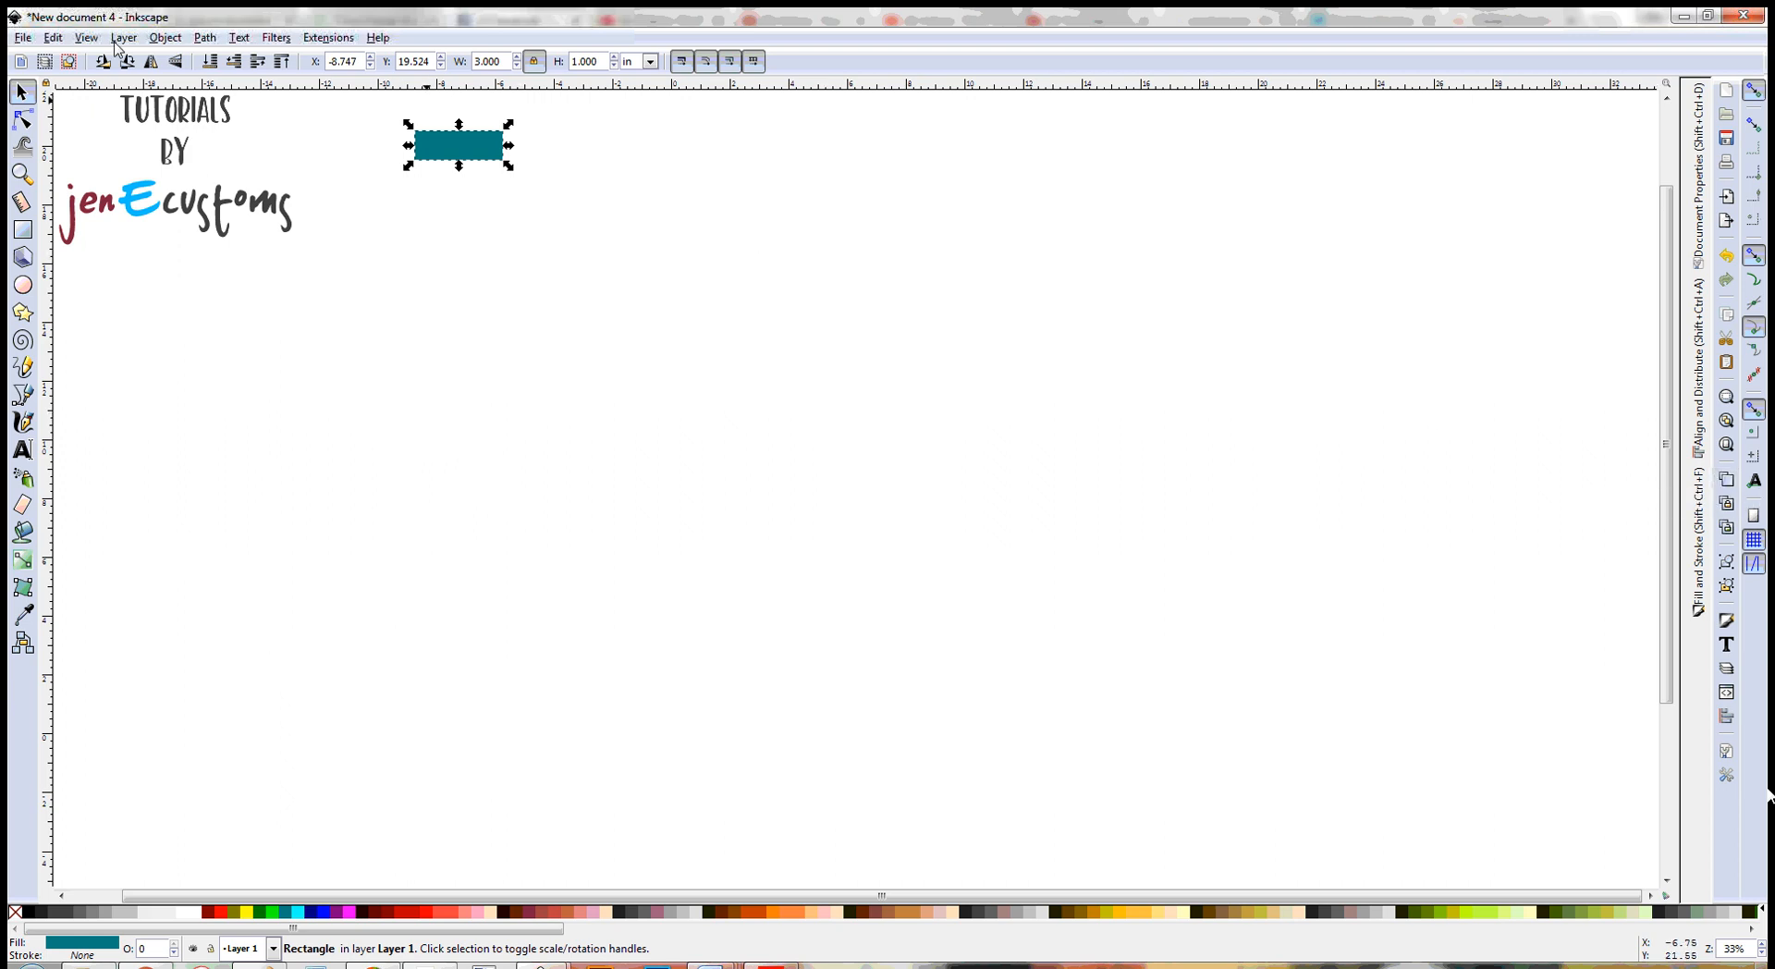
- Duplicate the teal rectangle, fill the copy with dark red and place it below the original
left_click(53, 39)
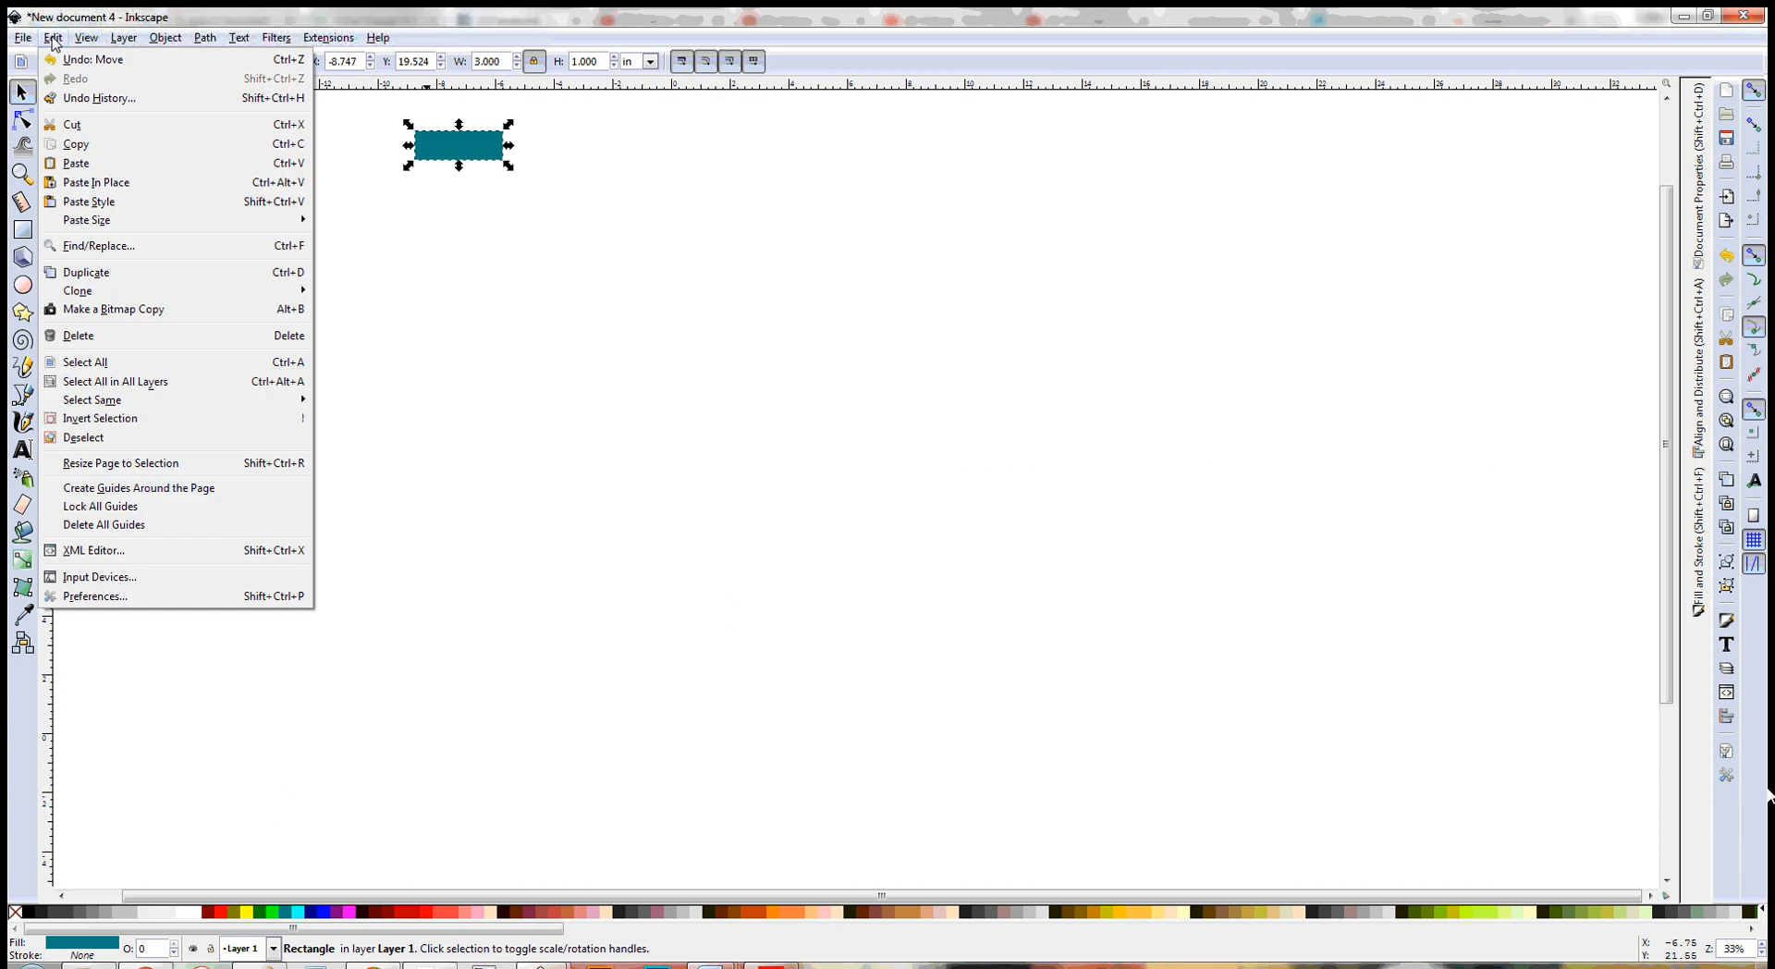
left_click(325, 276)
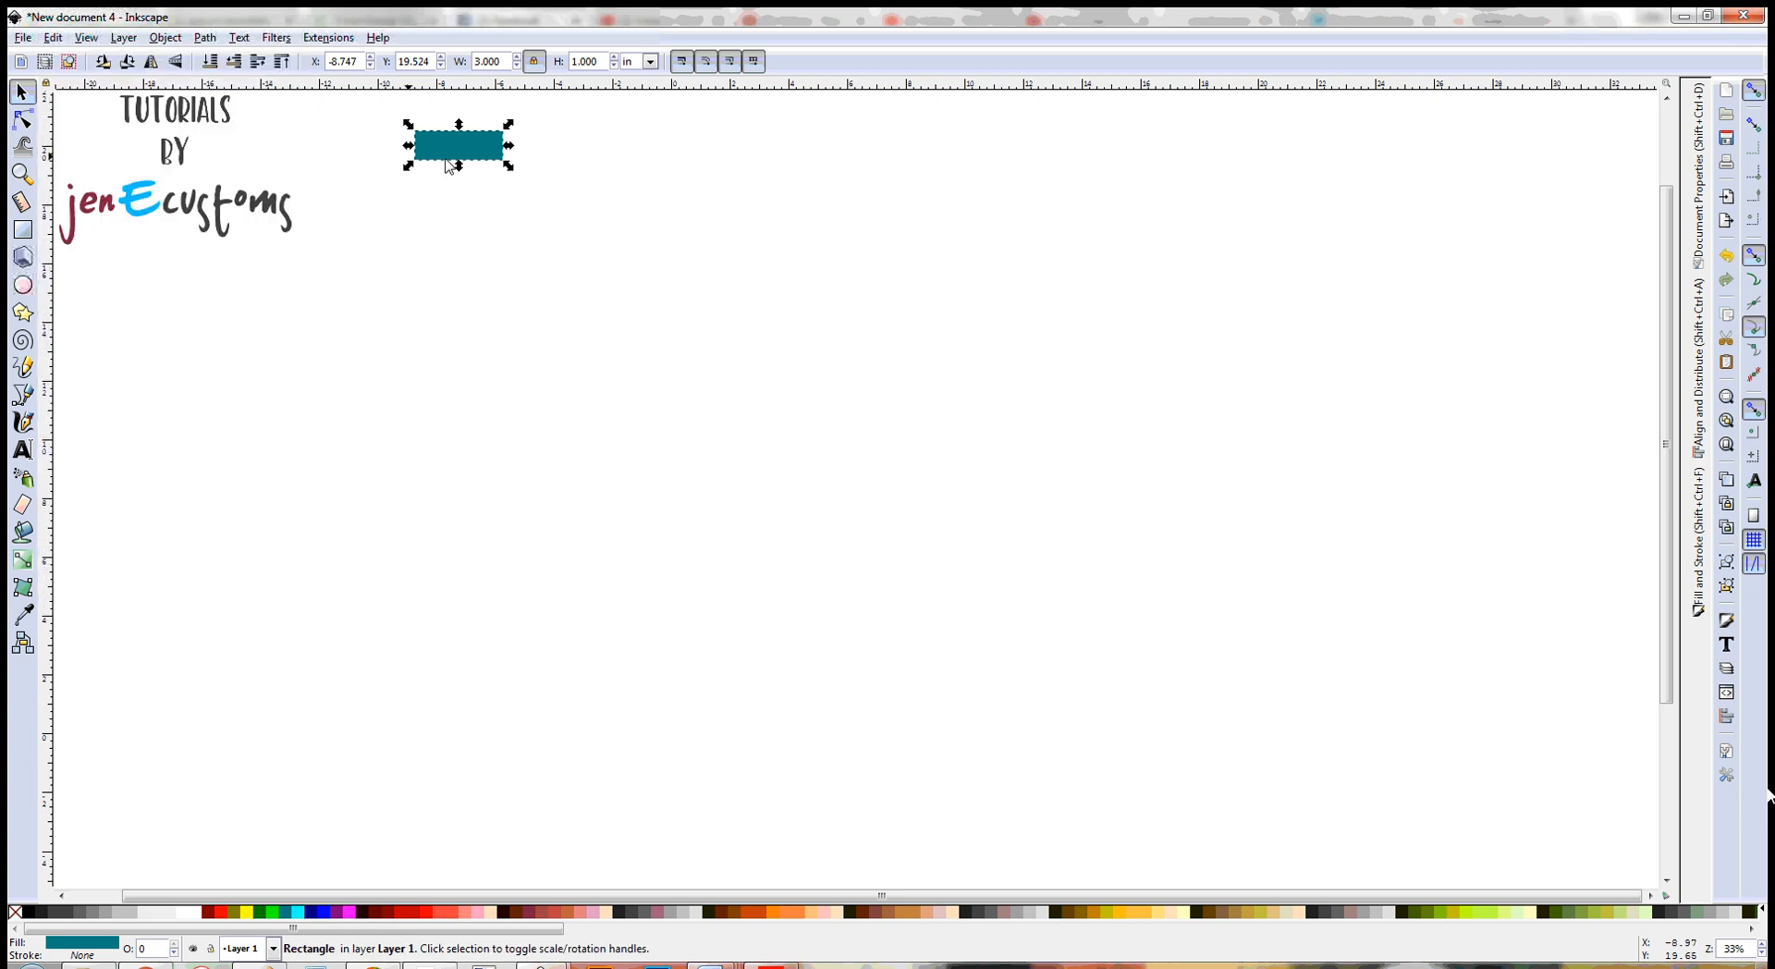
mouse_move(474, 148)
left_mouse_down()
mouse_move(529, 178)
mouse_move(465, 145)
left_mouse_up()
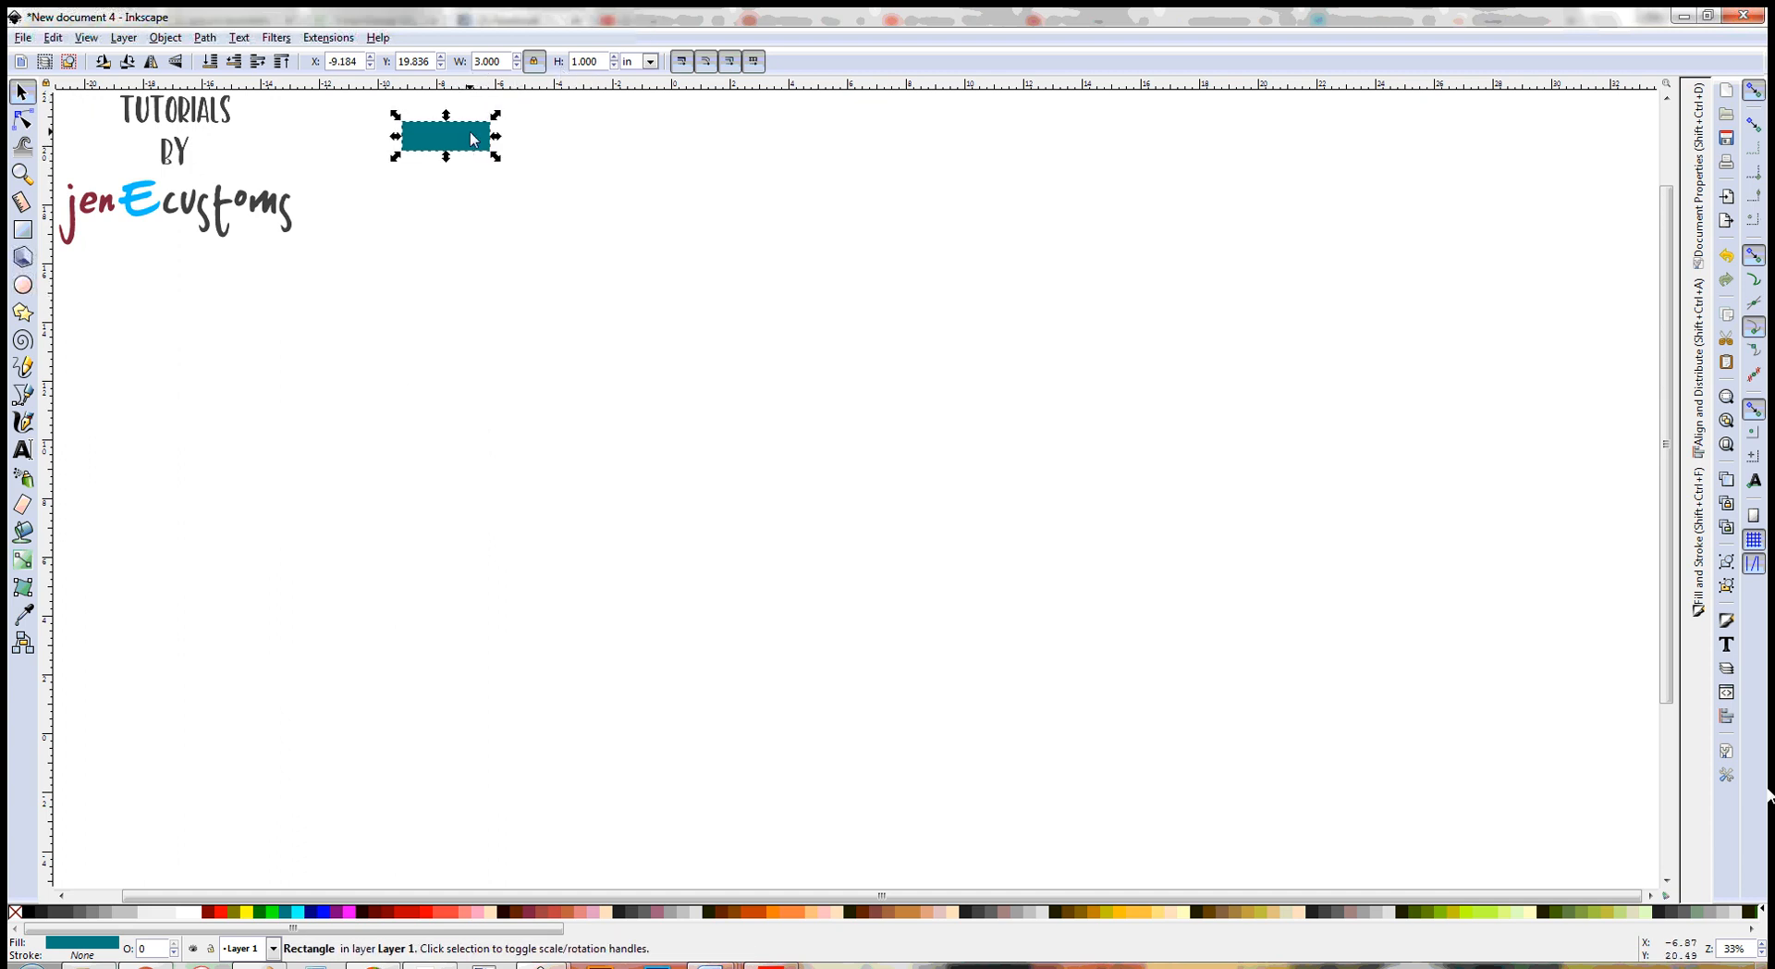
key("ctrl+d")
left_click_drag(472, 138, 721, 233)
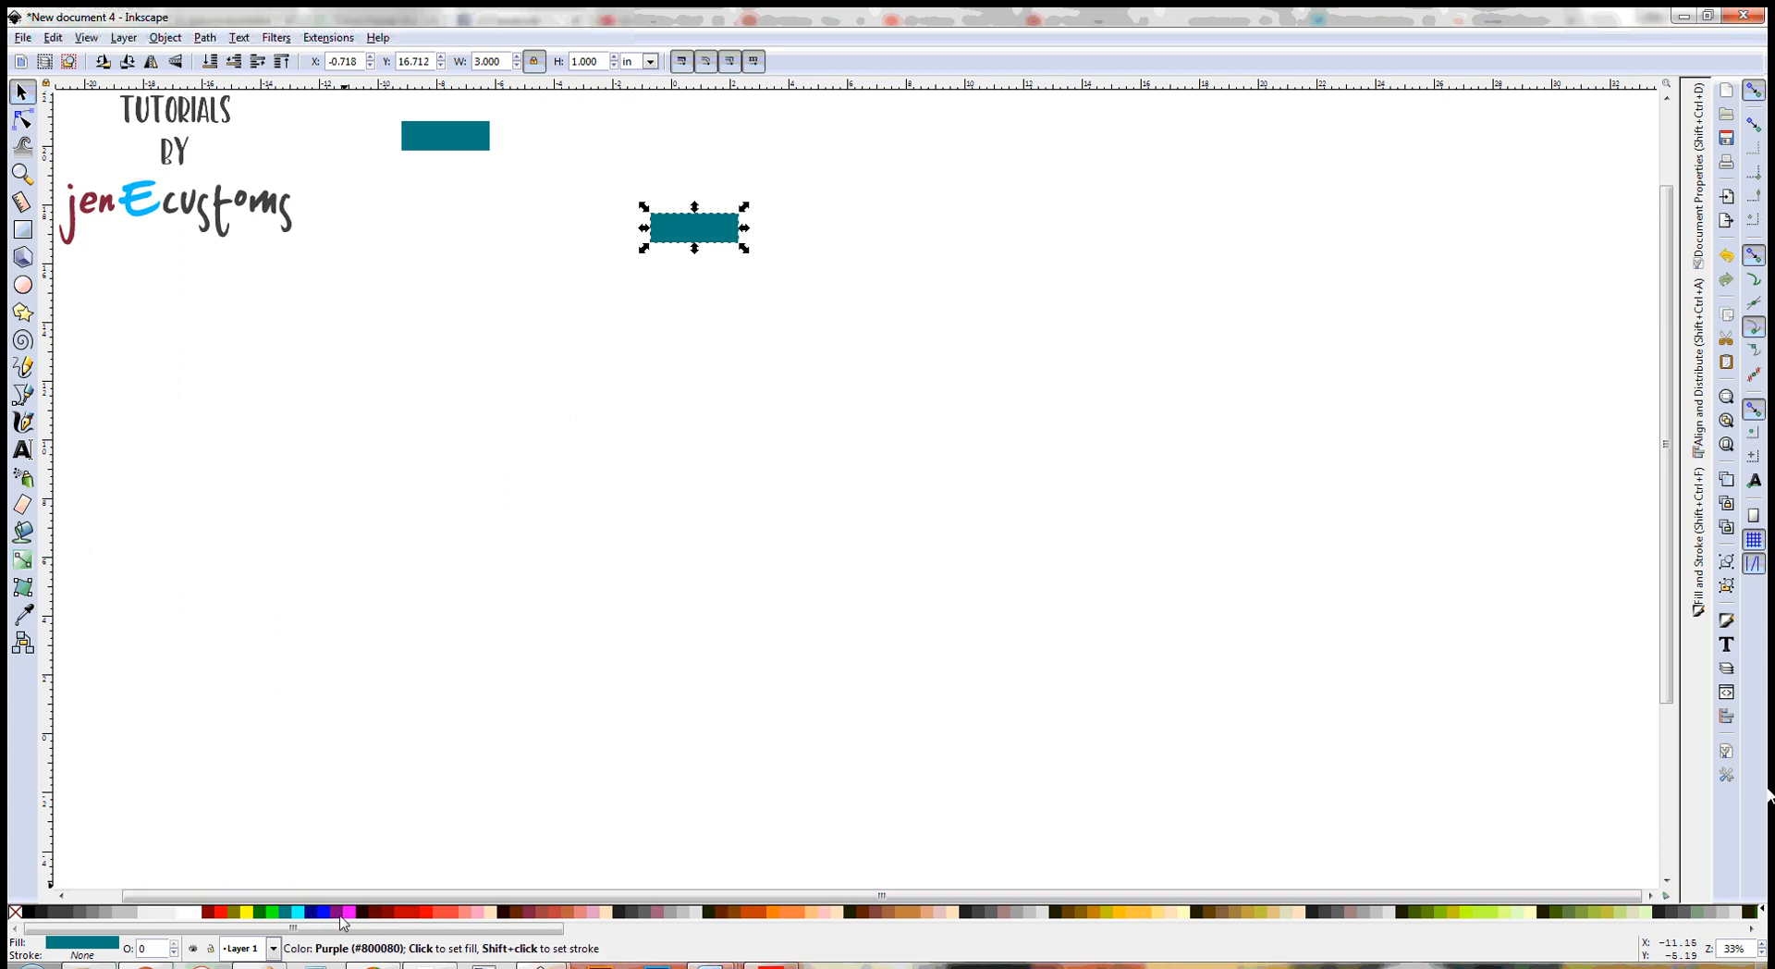
left_click(209, 913)
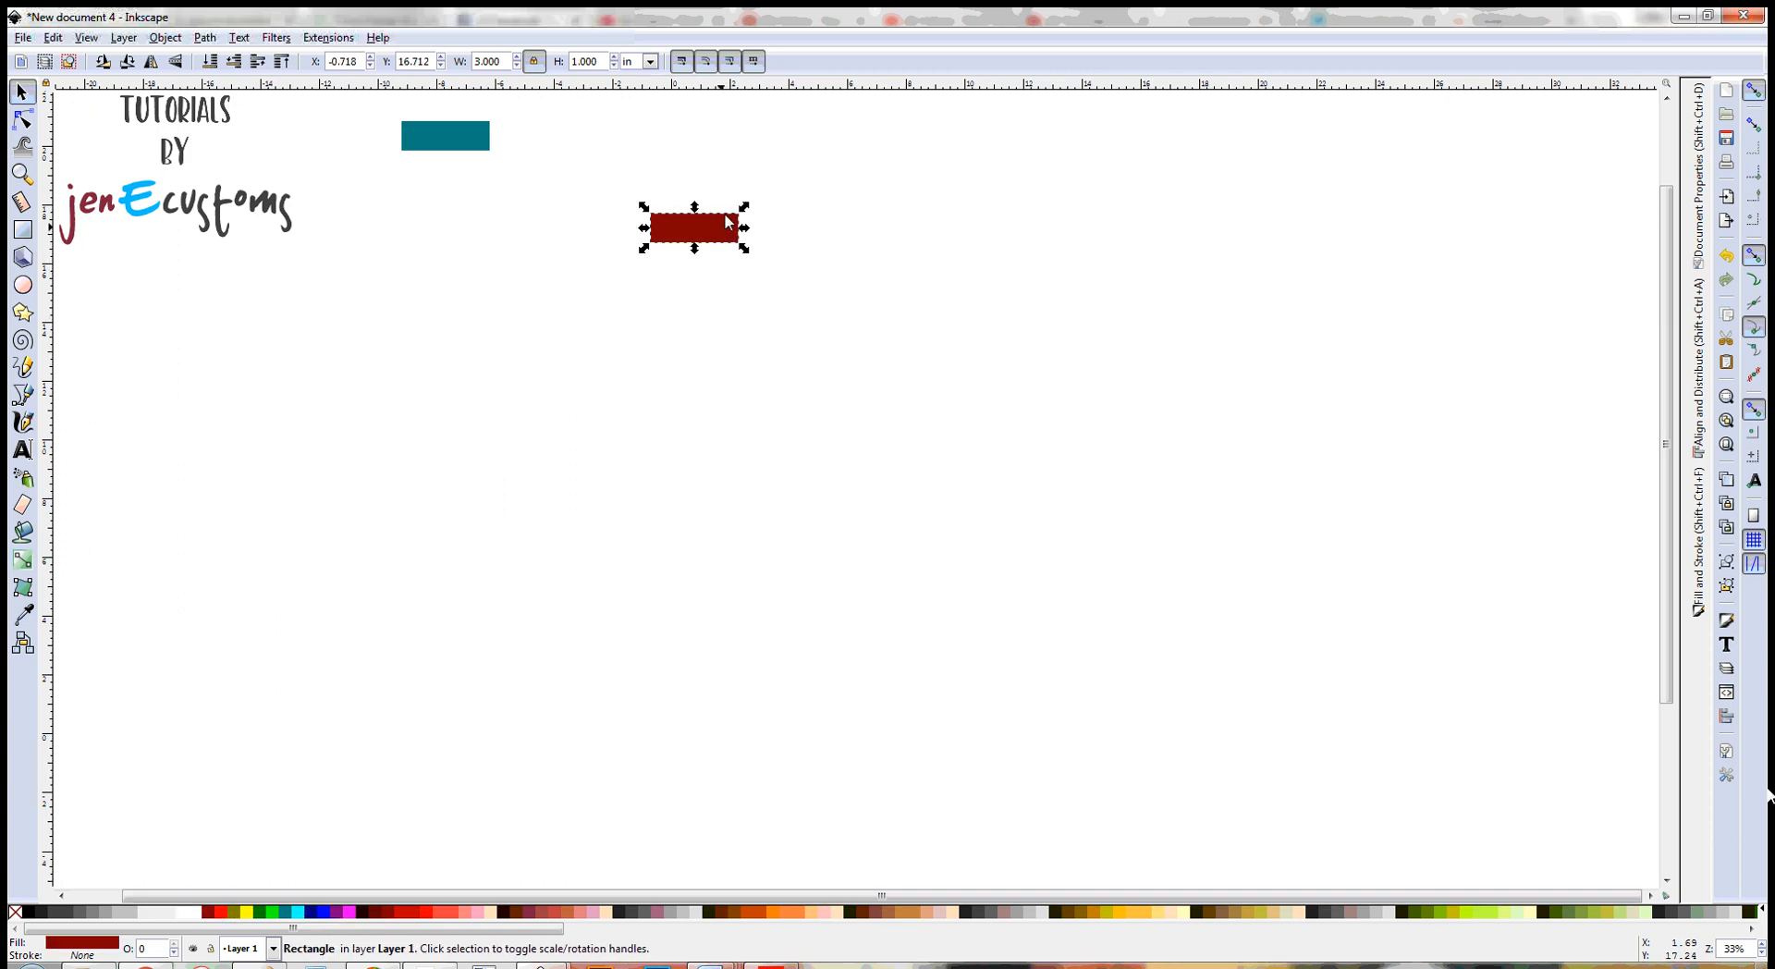
left_click_drag(727, 222, 599, 333)
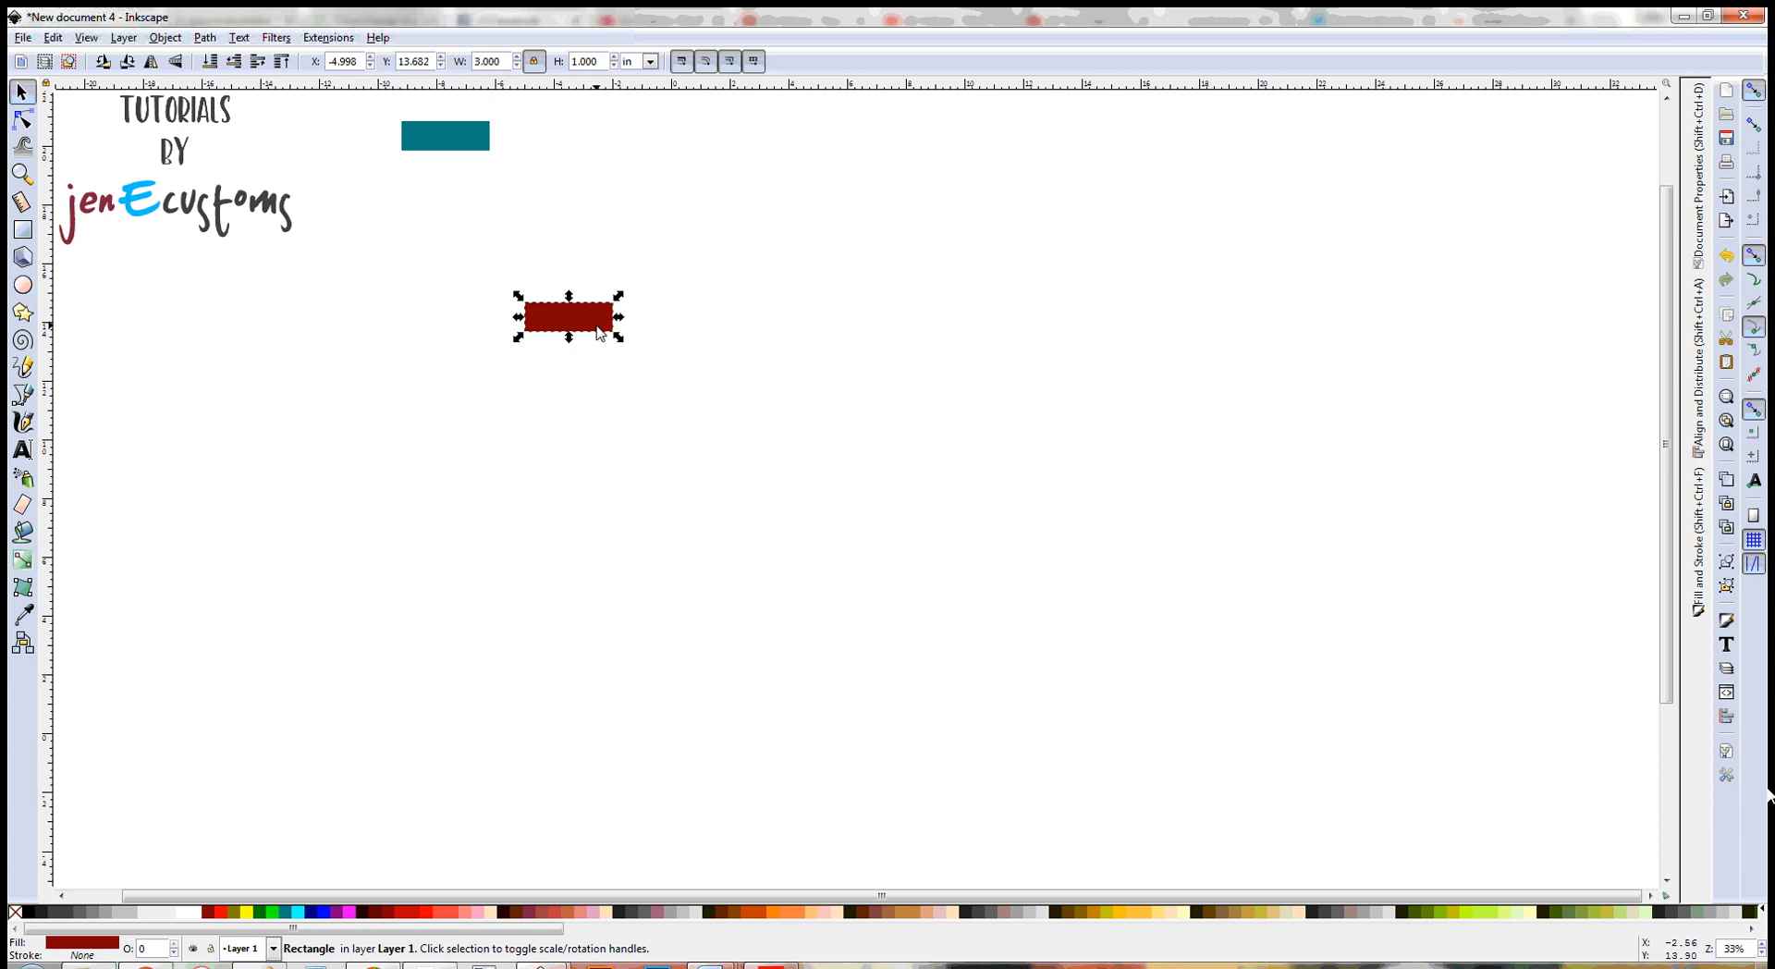
- Shift the teal rectangle closer to the logo and move the dark red rectangle to the open area beneath it
left_click_drag(436, 147, 379, 129)
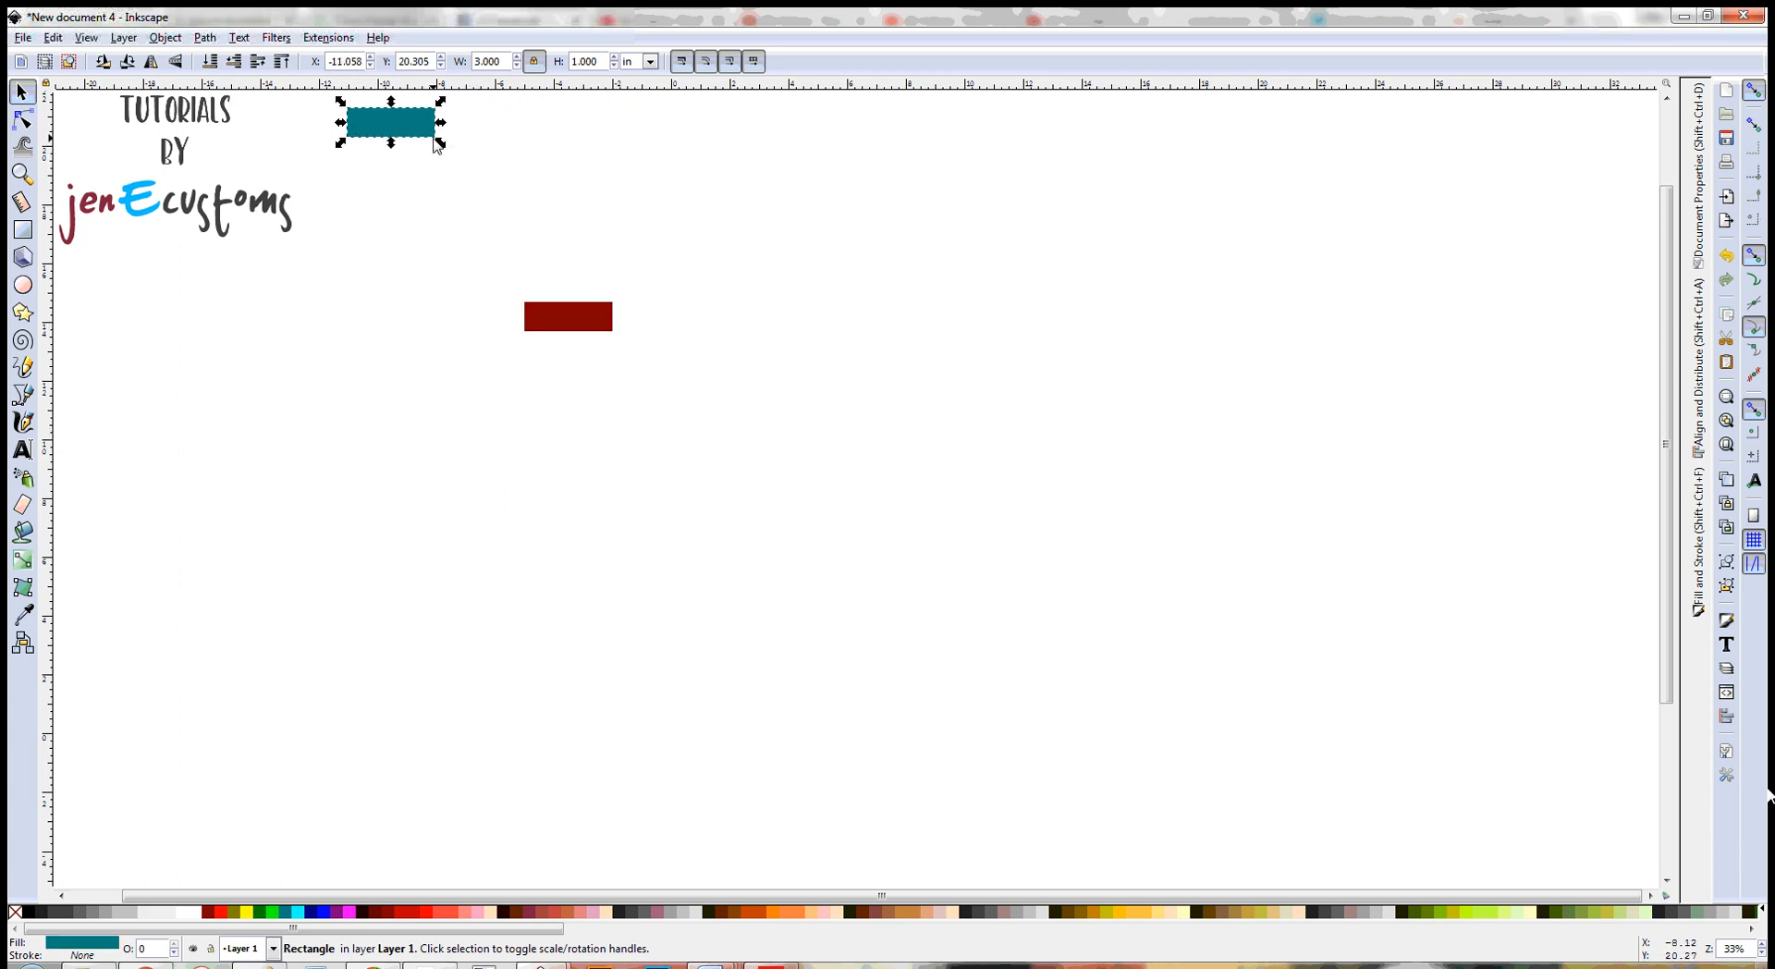
left_click_drag(536, 318, 352, 388)
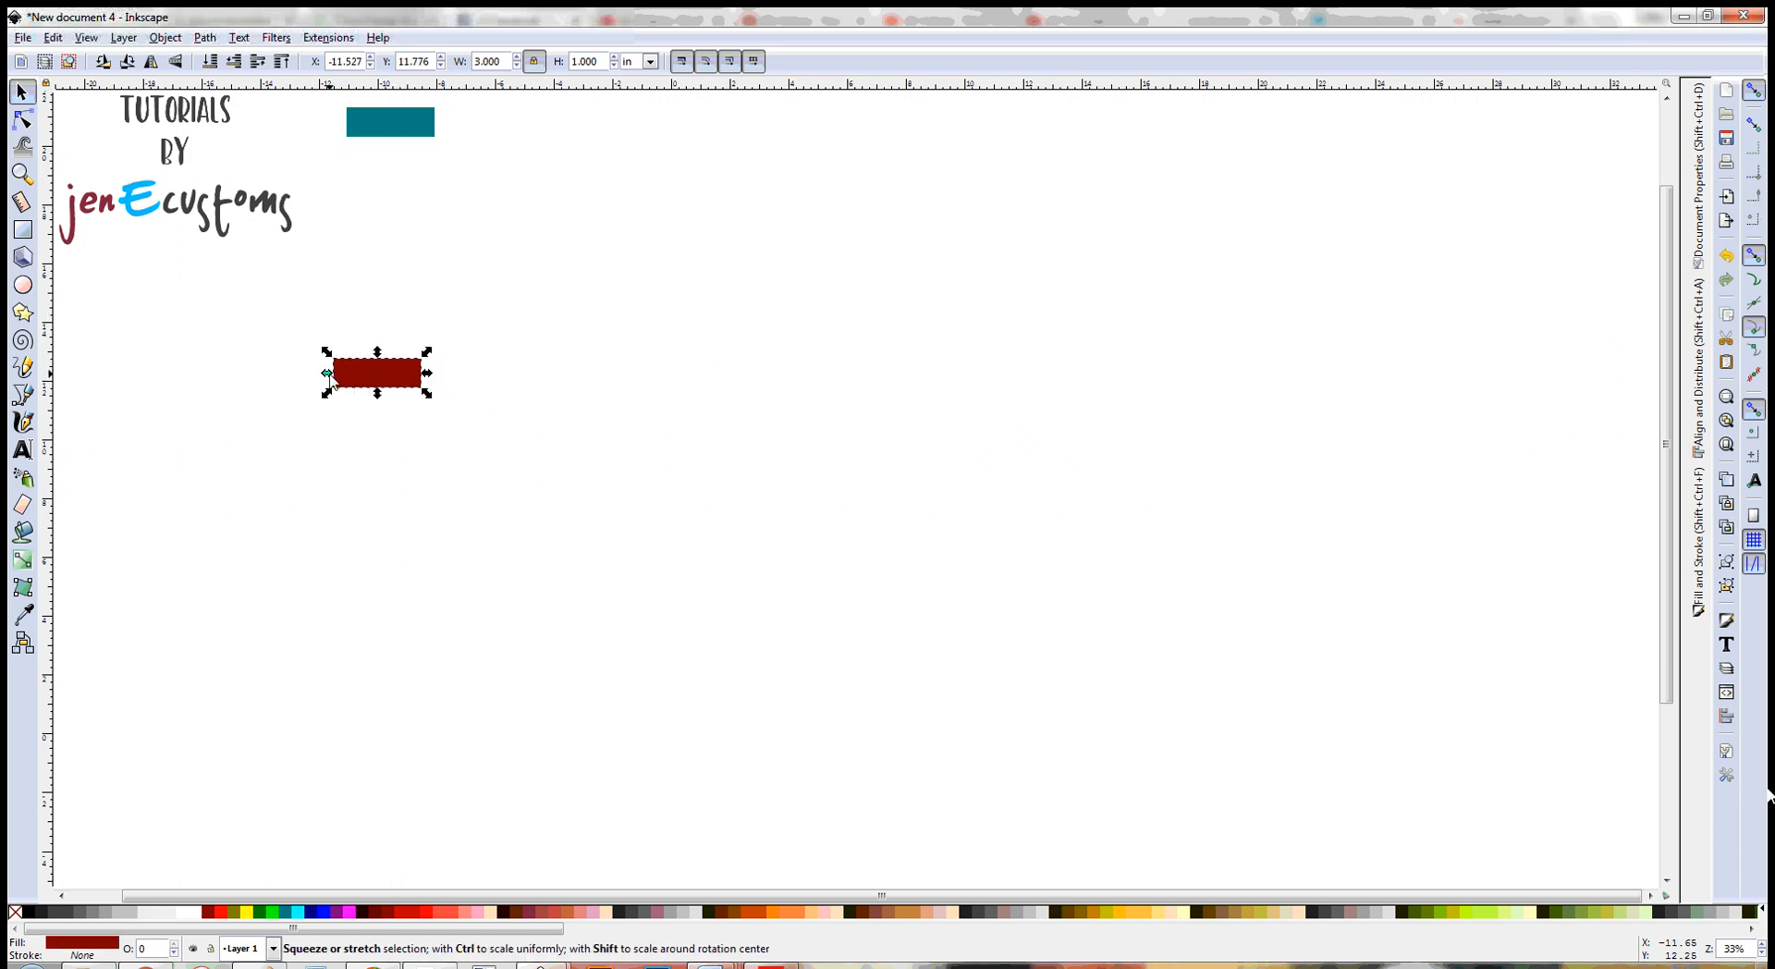
left_click_drag(364, 377, 315, 377)
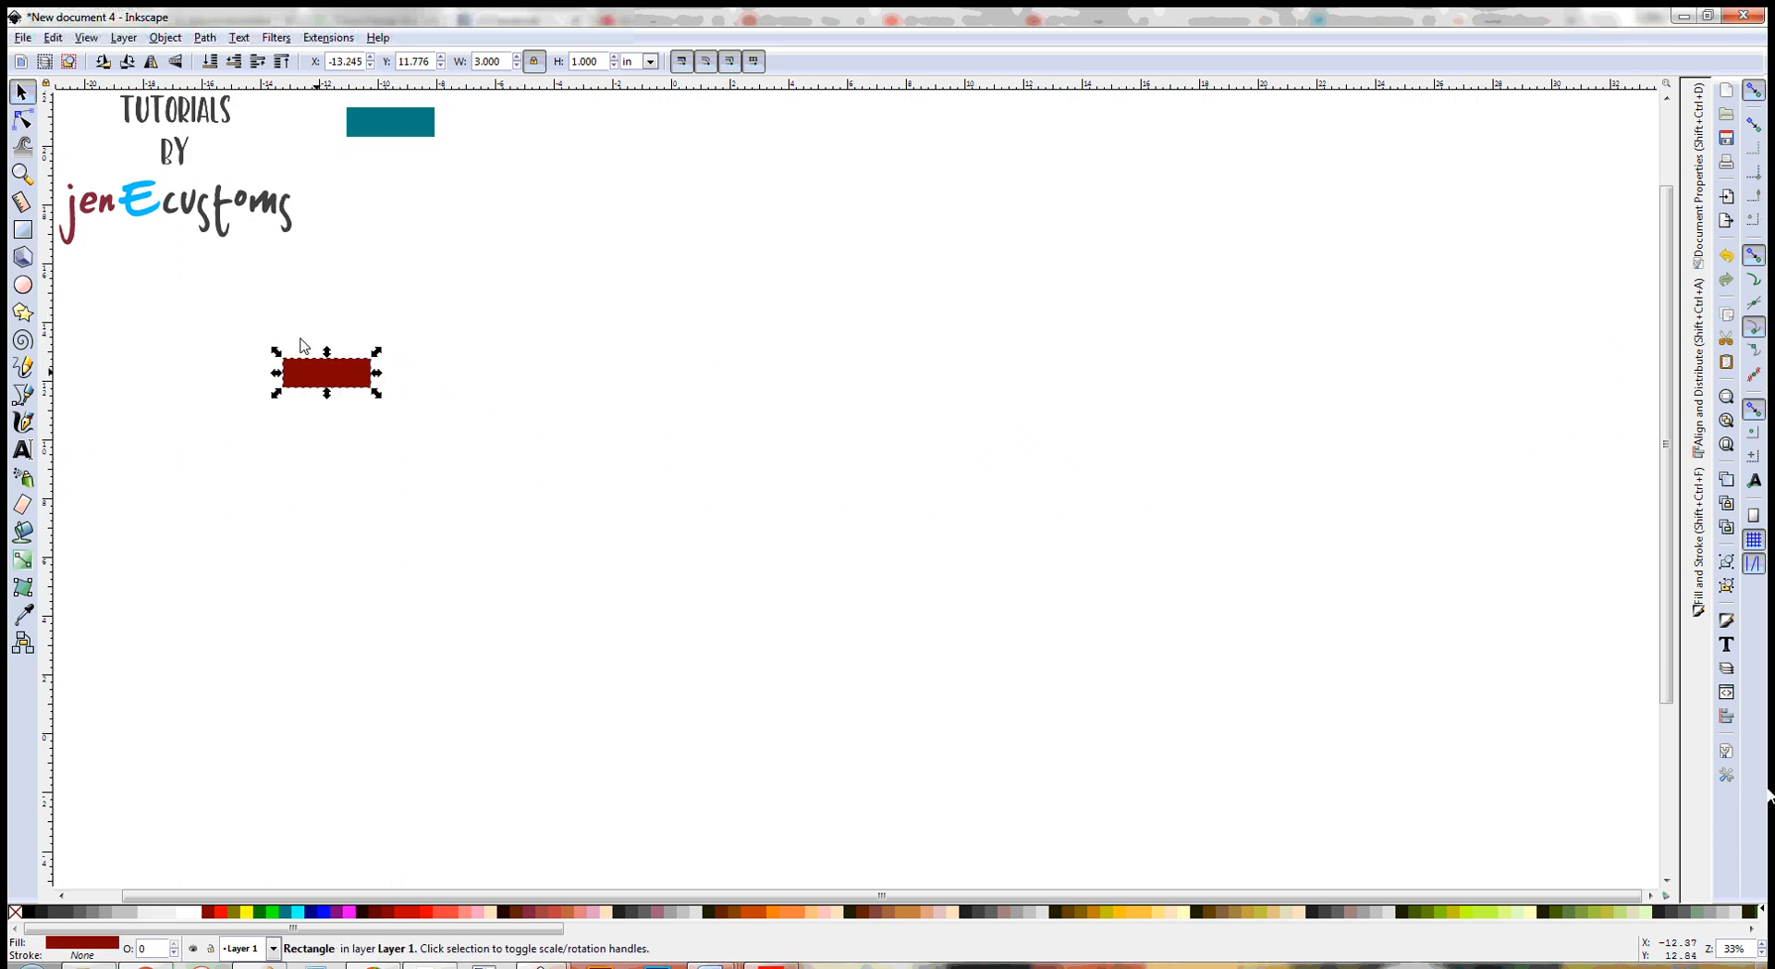
- Rotate the dark red rectangle 45° clockwise with the Transform settings, and close them
left_click(167, 38)
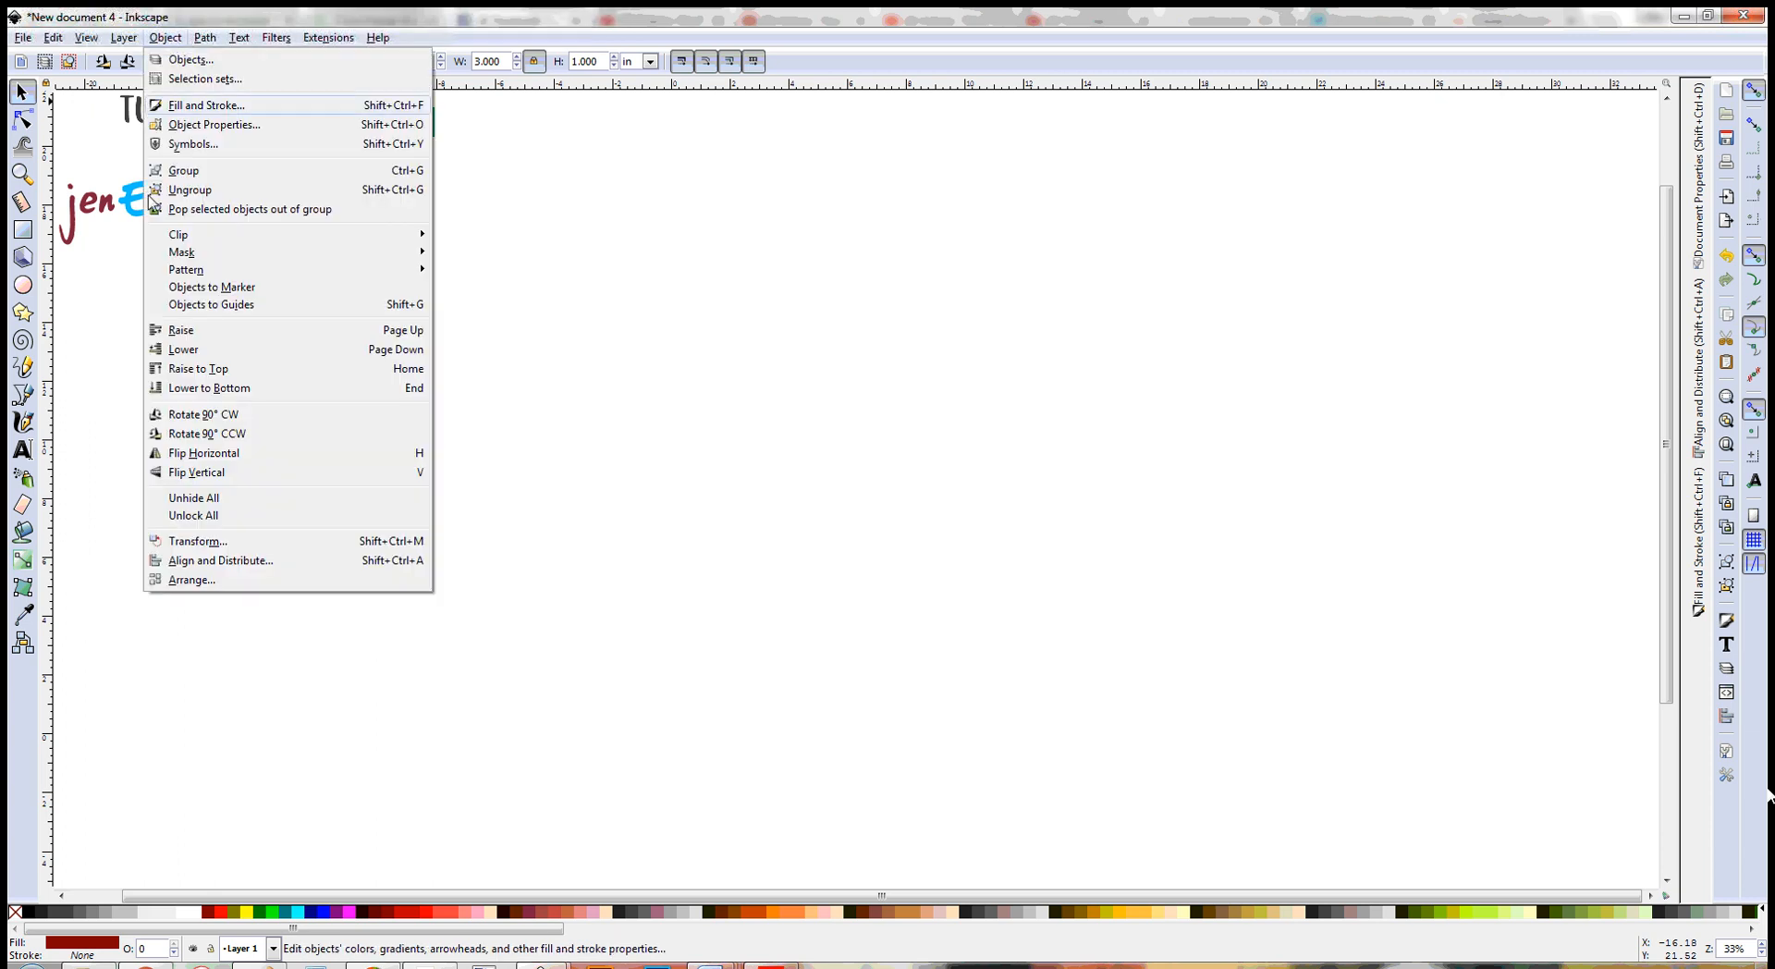
left_click(198, 542)
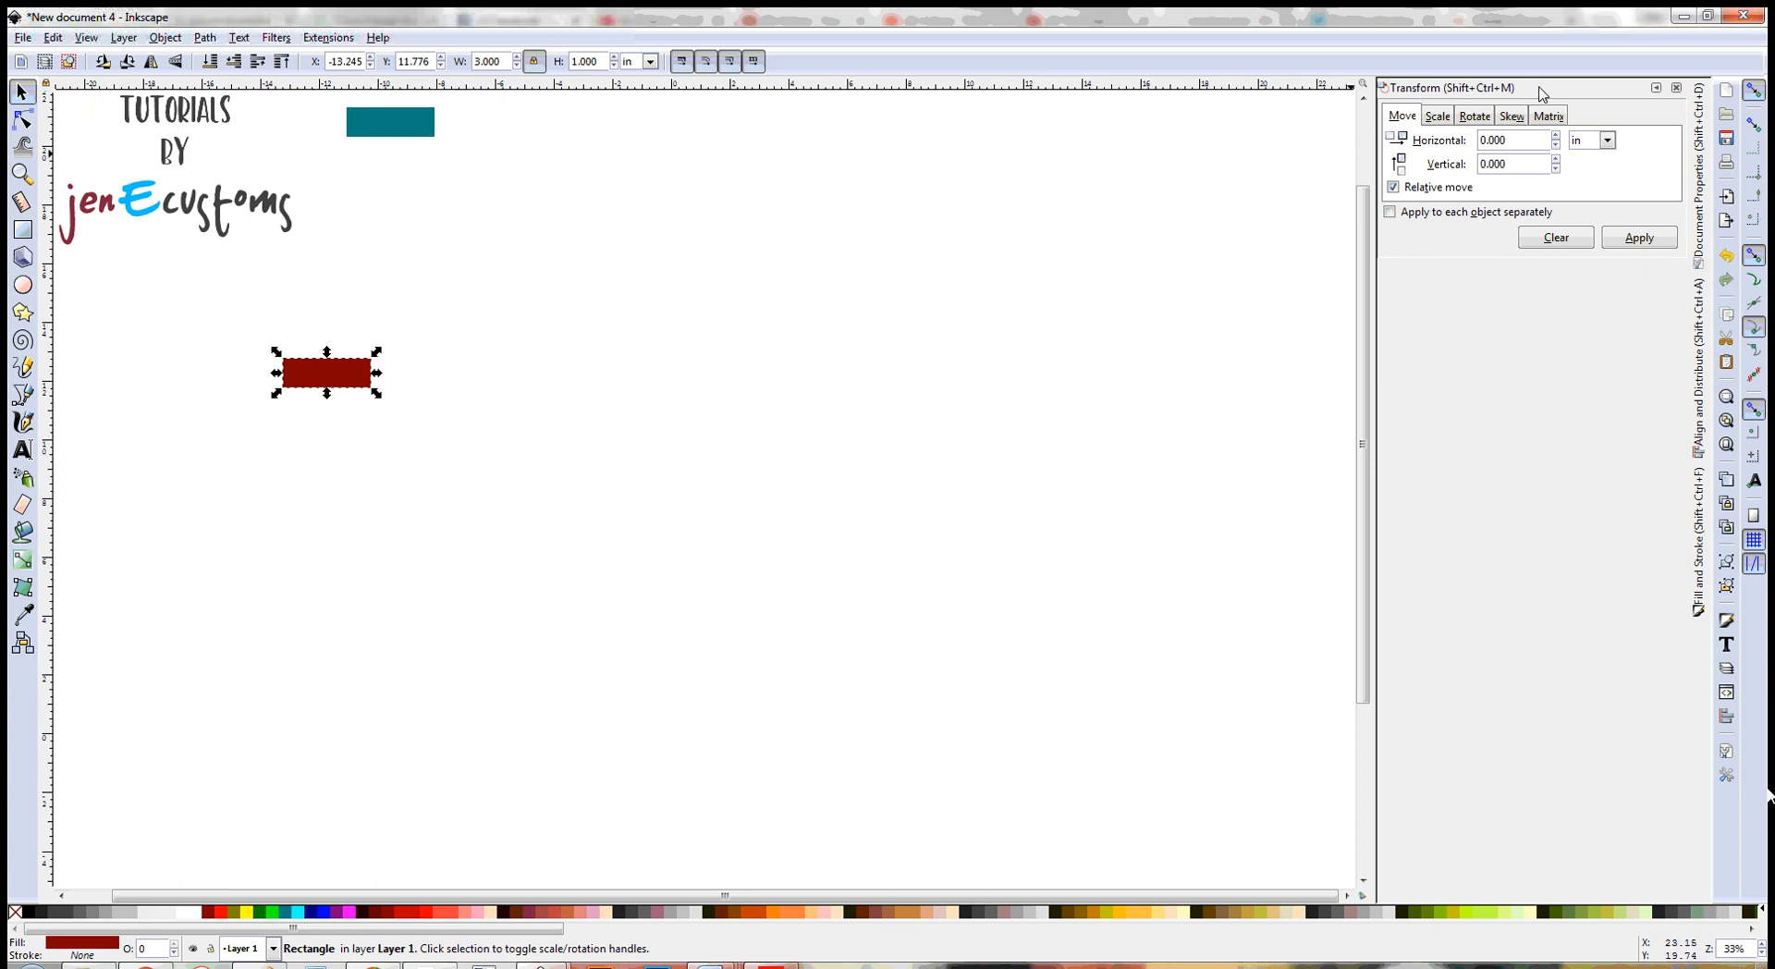
left_click(1474, 117)
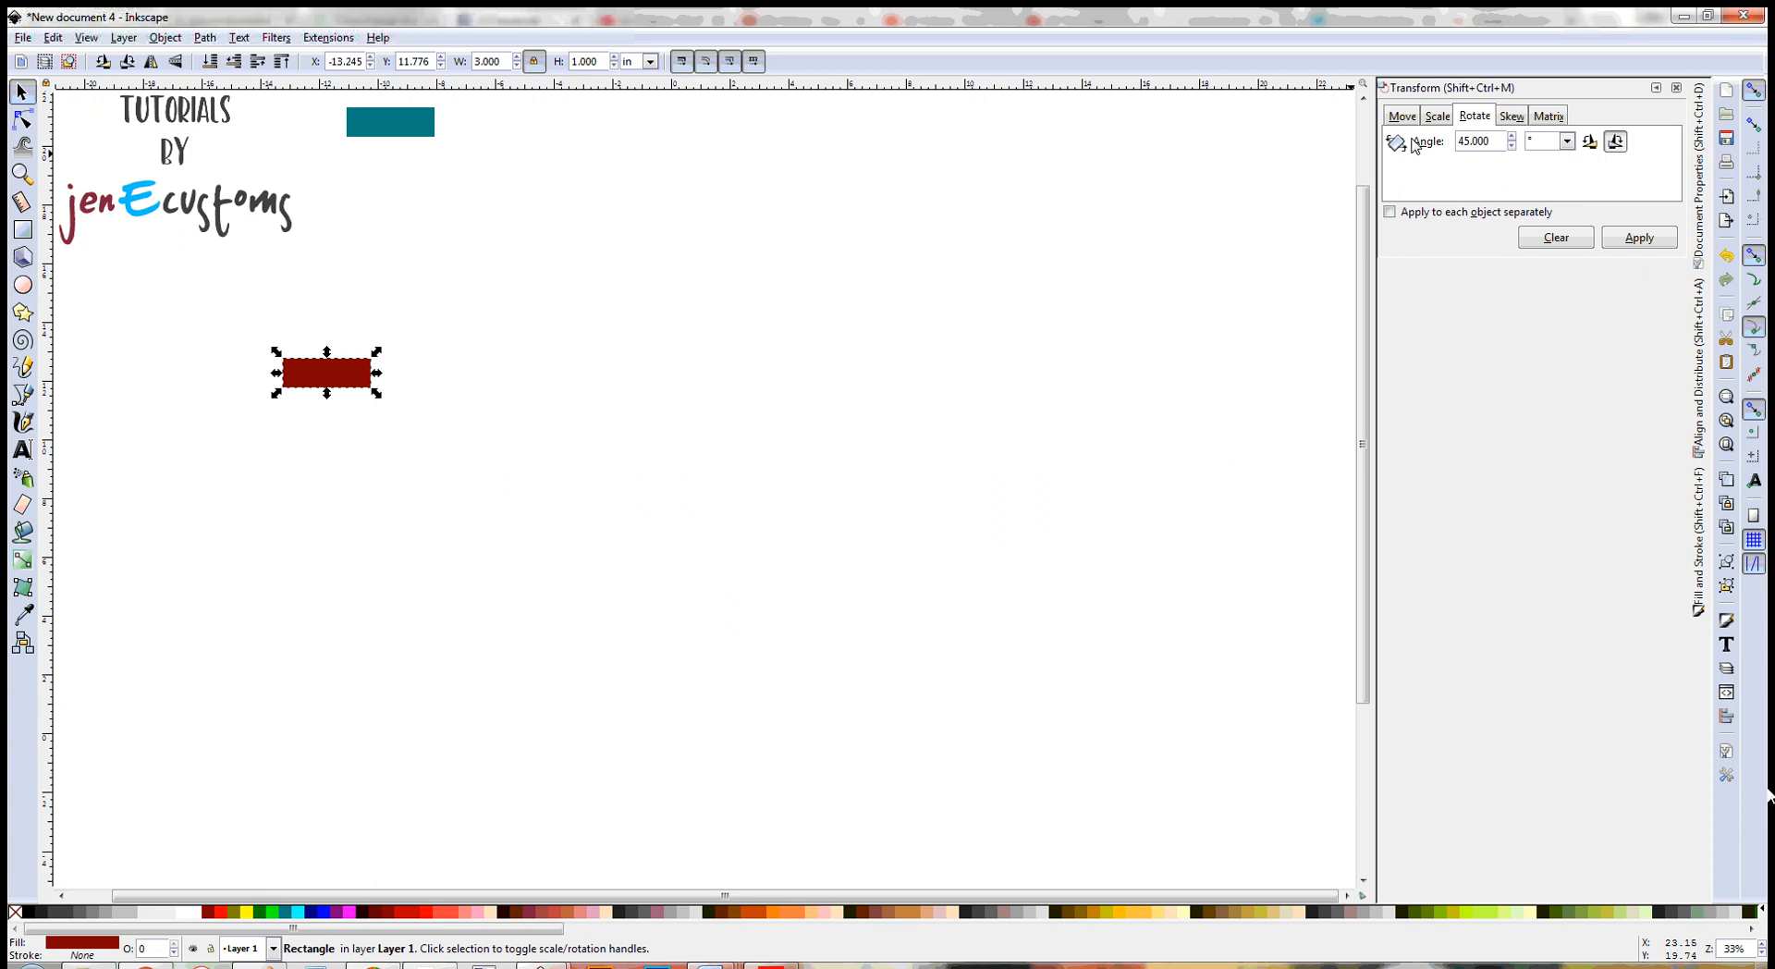
left_click(1638, 238)
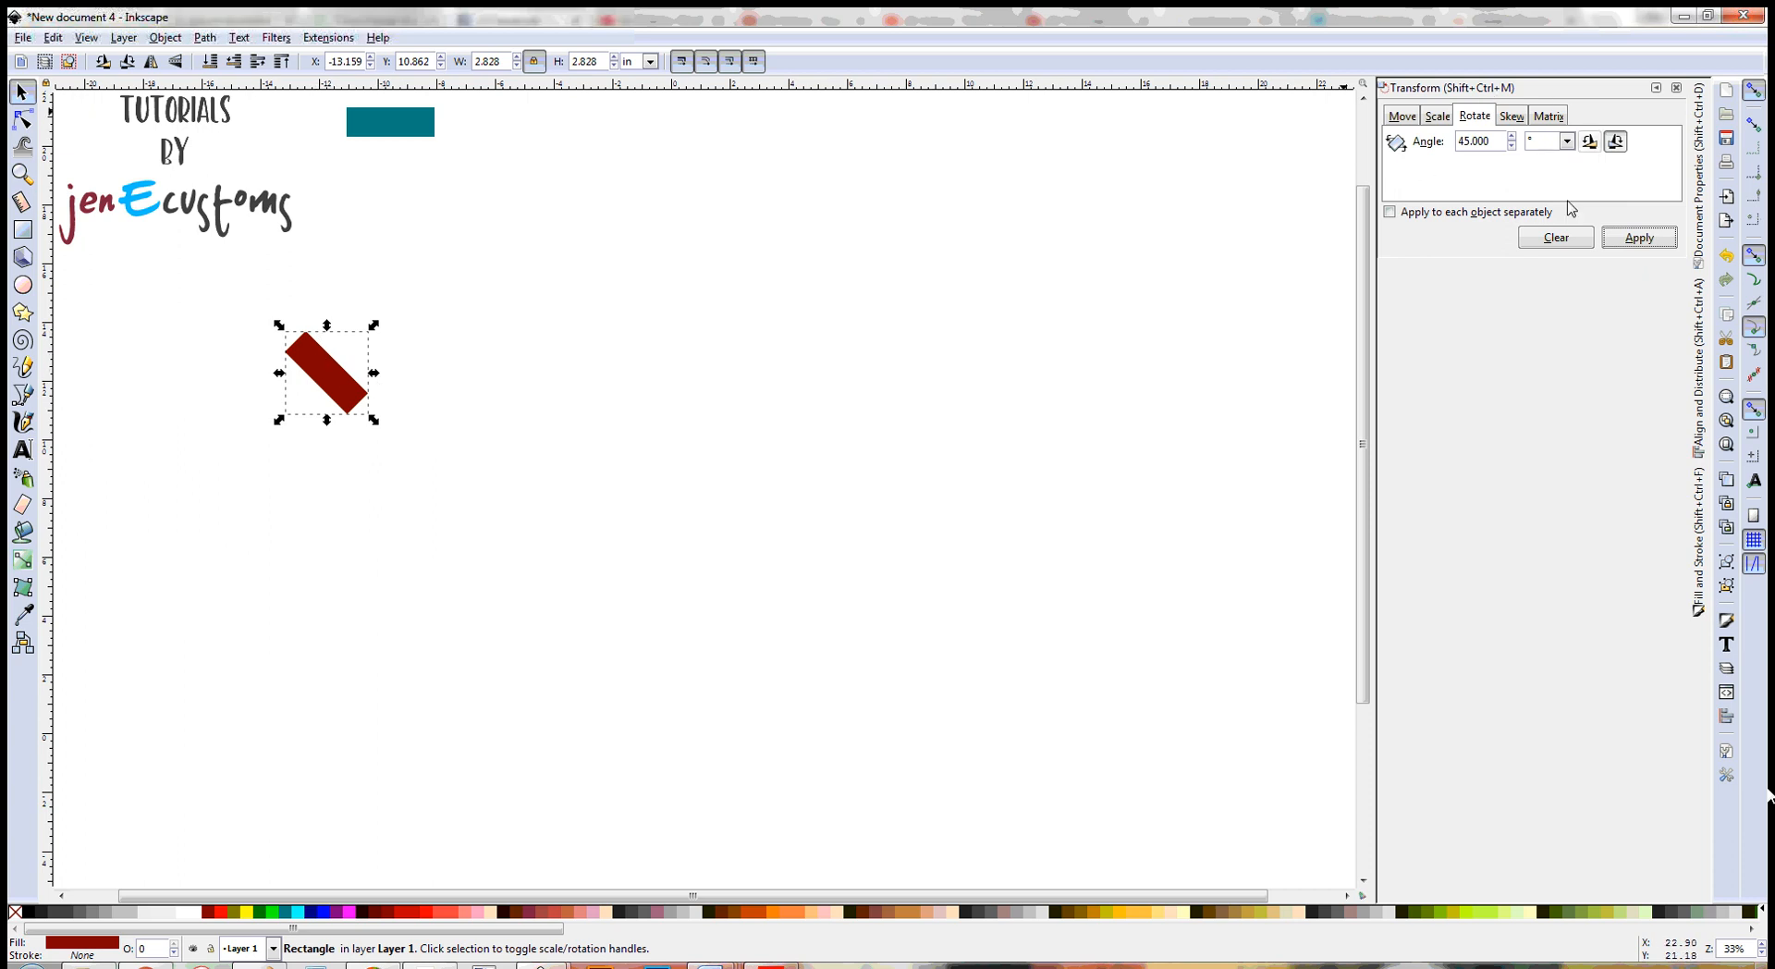
left_click(1675, 88)
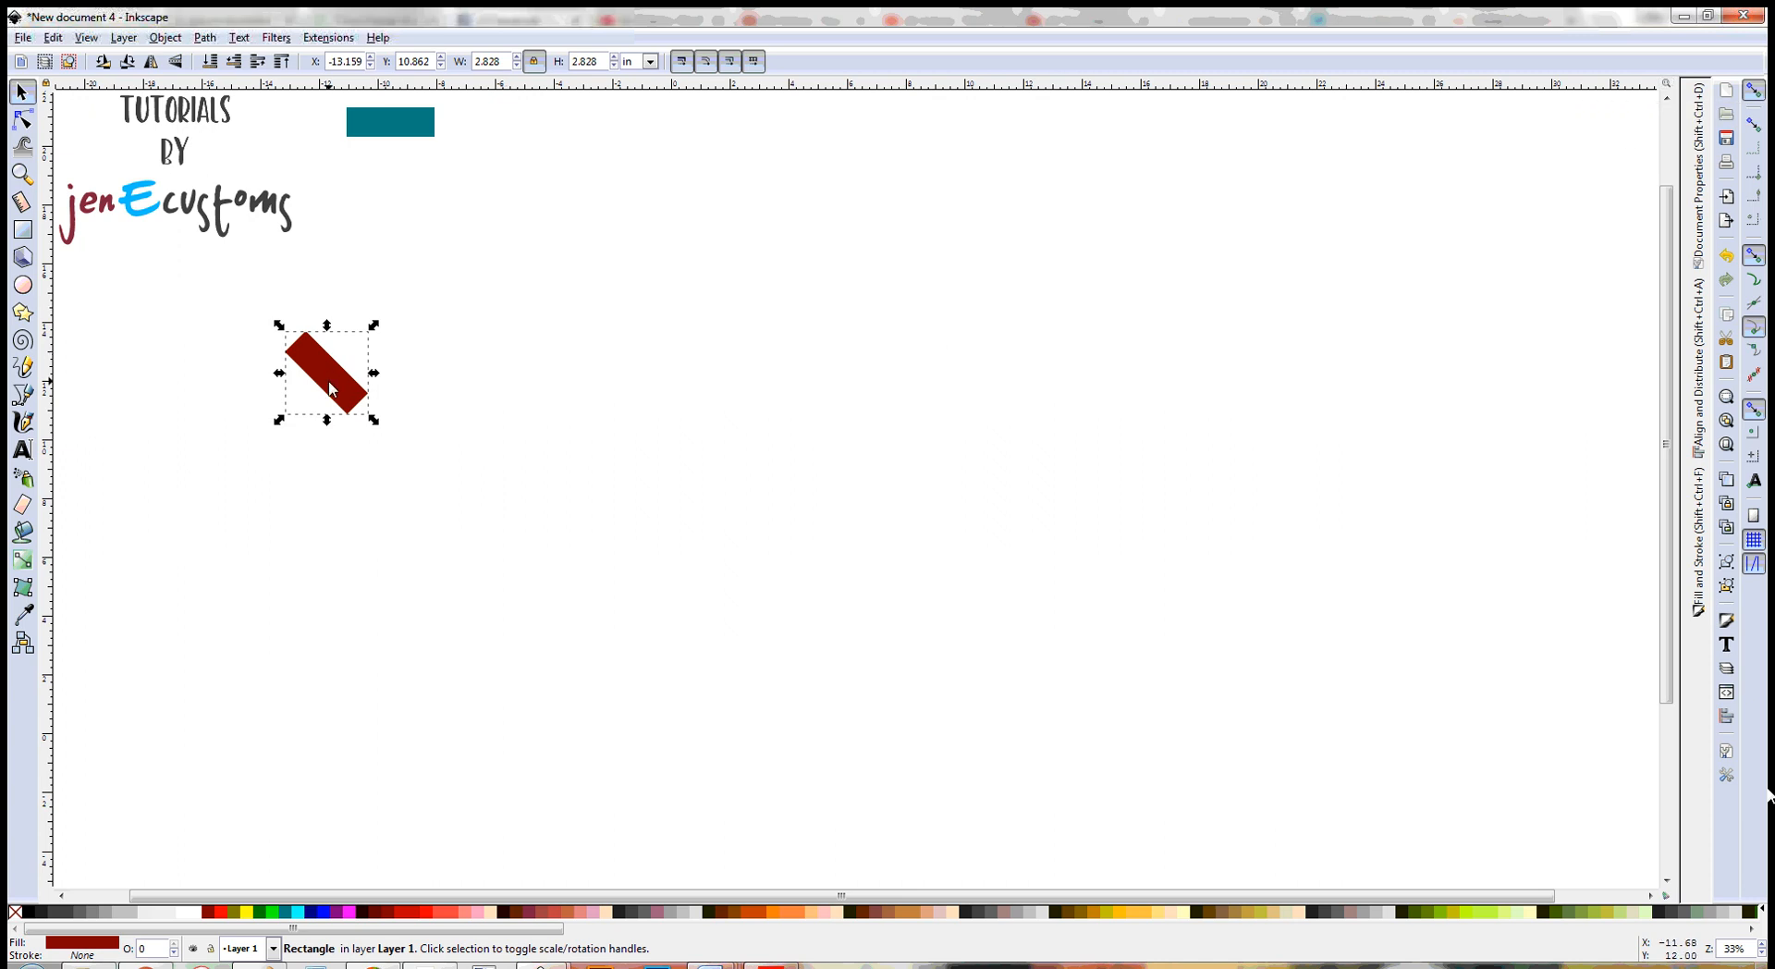
- Duplicate the tilted dark red bar, fill the copy with orange-red and rotate it 90° clockwise to form an X
left_click_drag(326, 387, 348, 343)
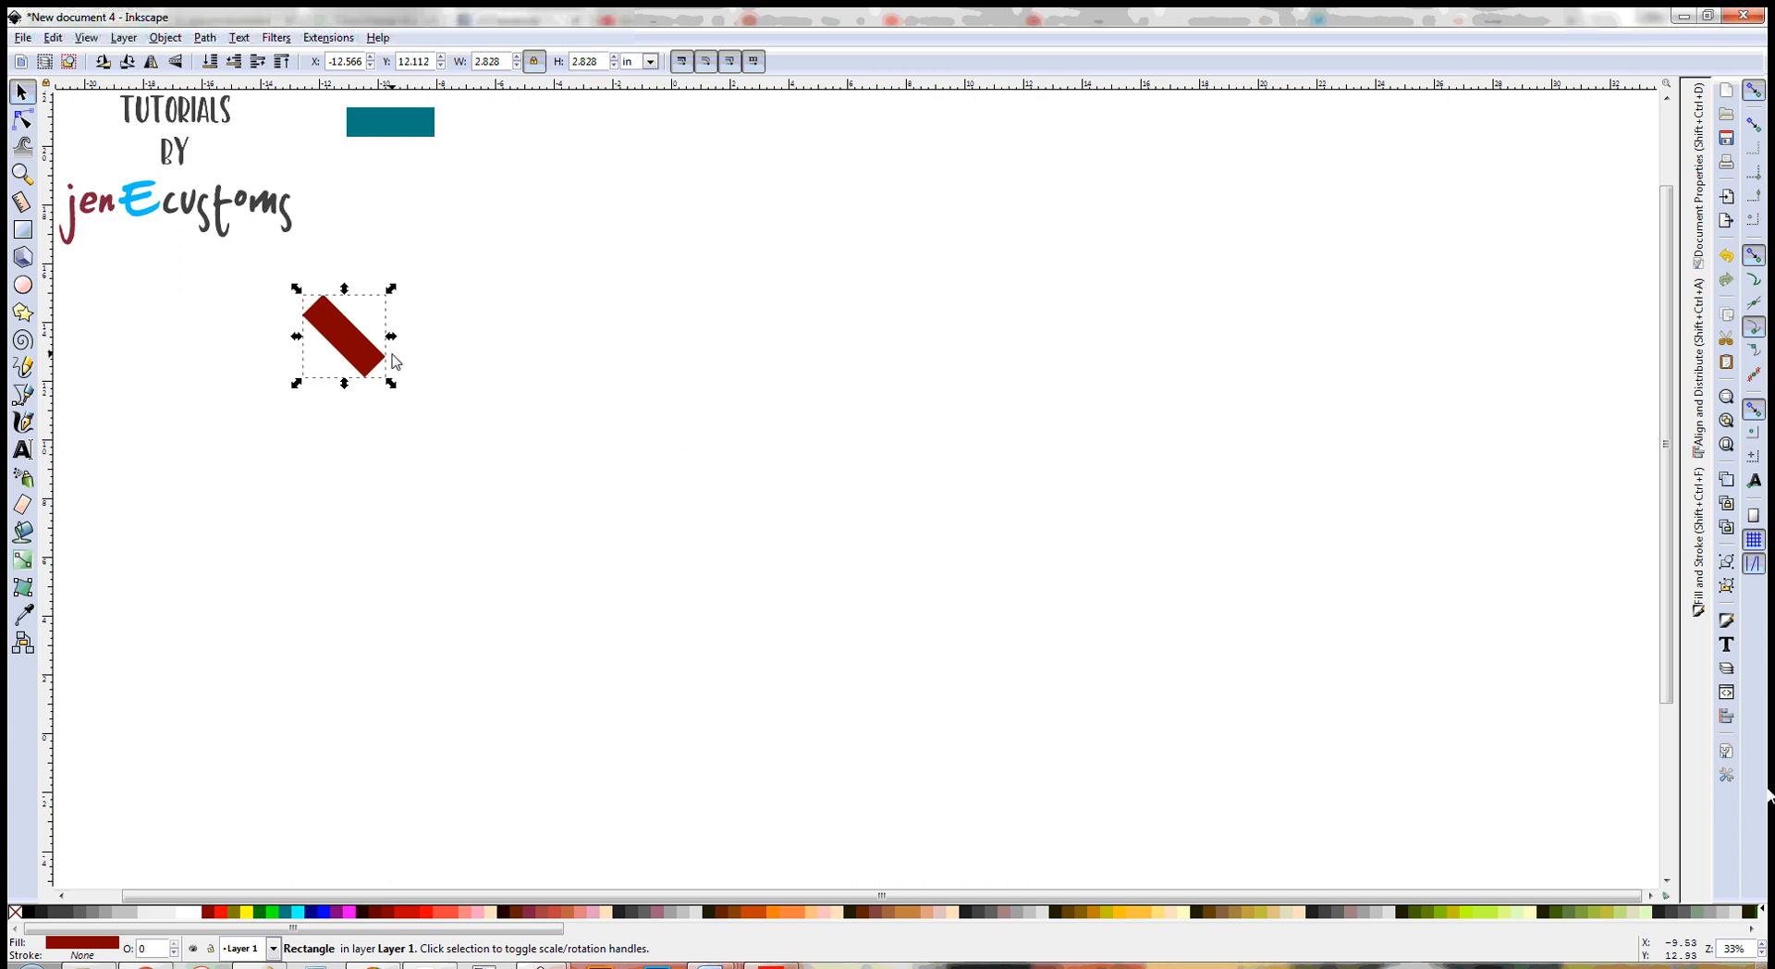
key("ctrl+d")
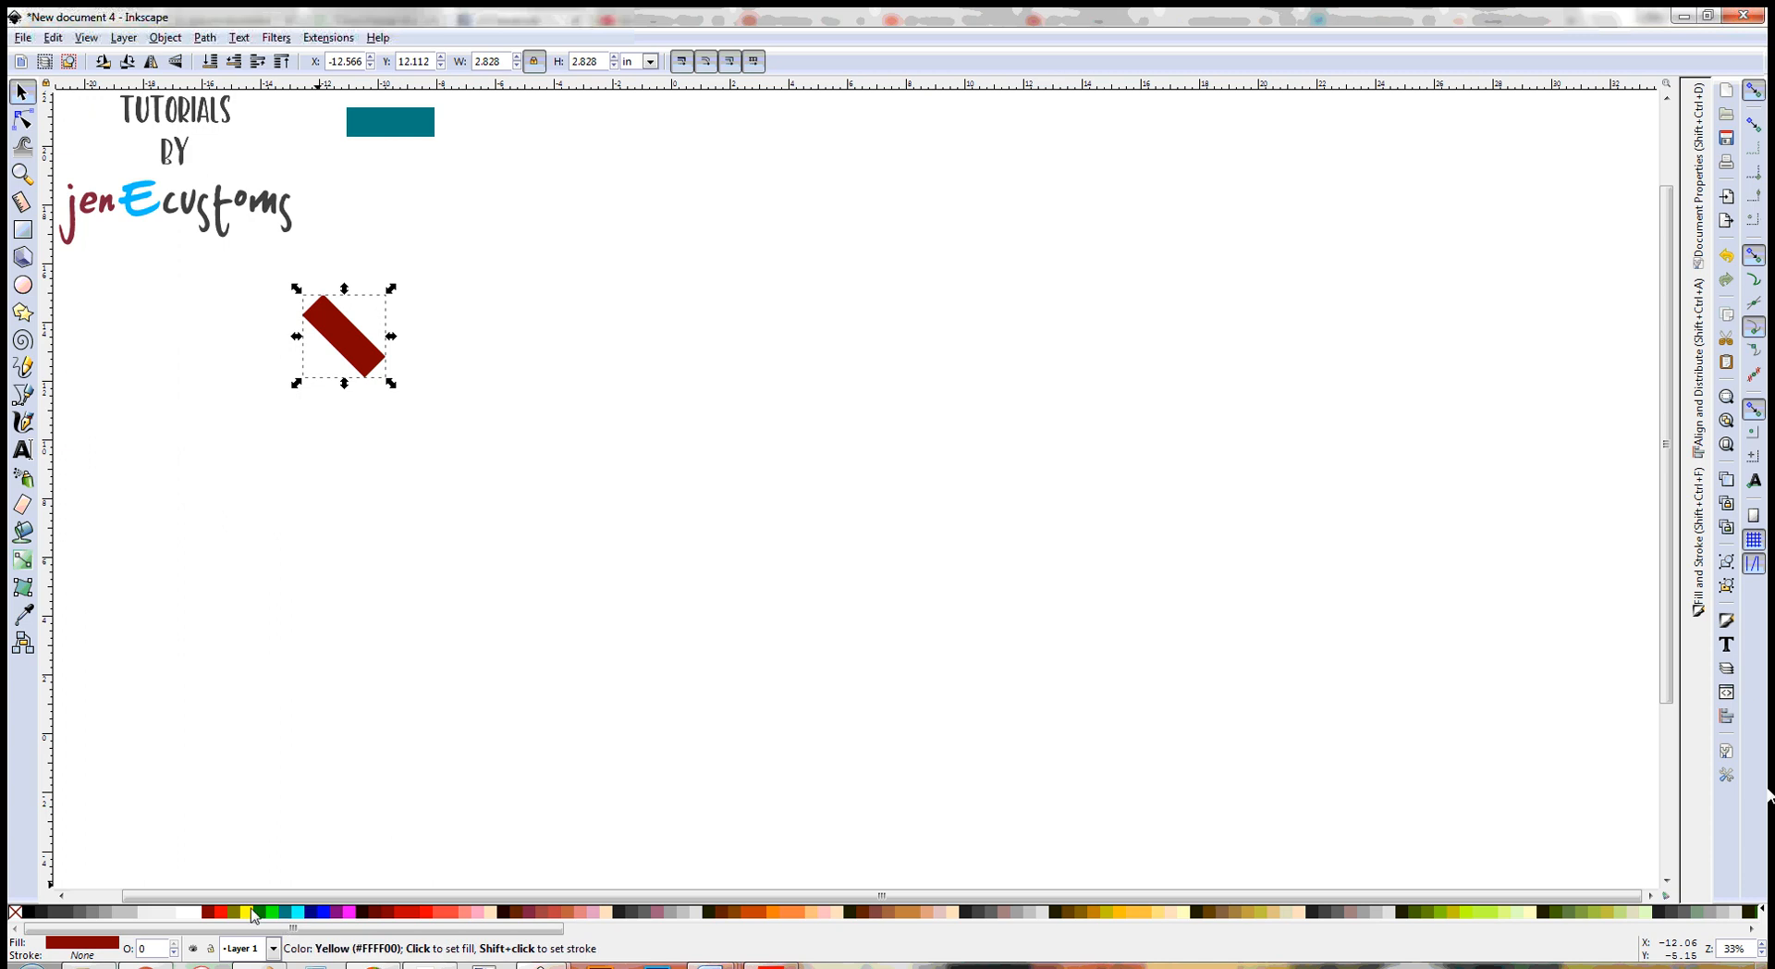
left_click(455, 918)
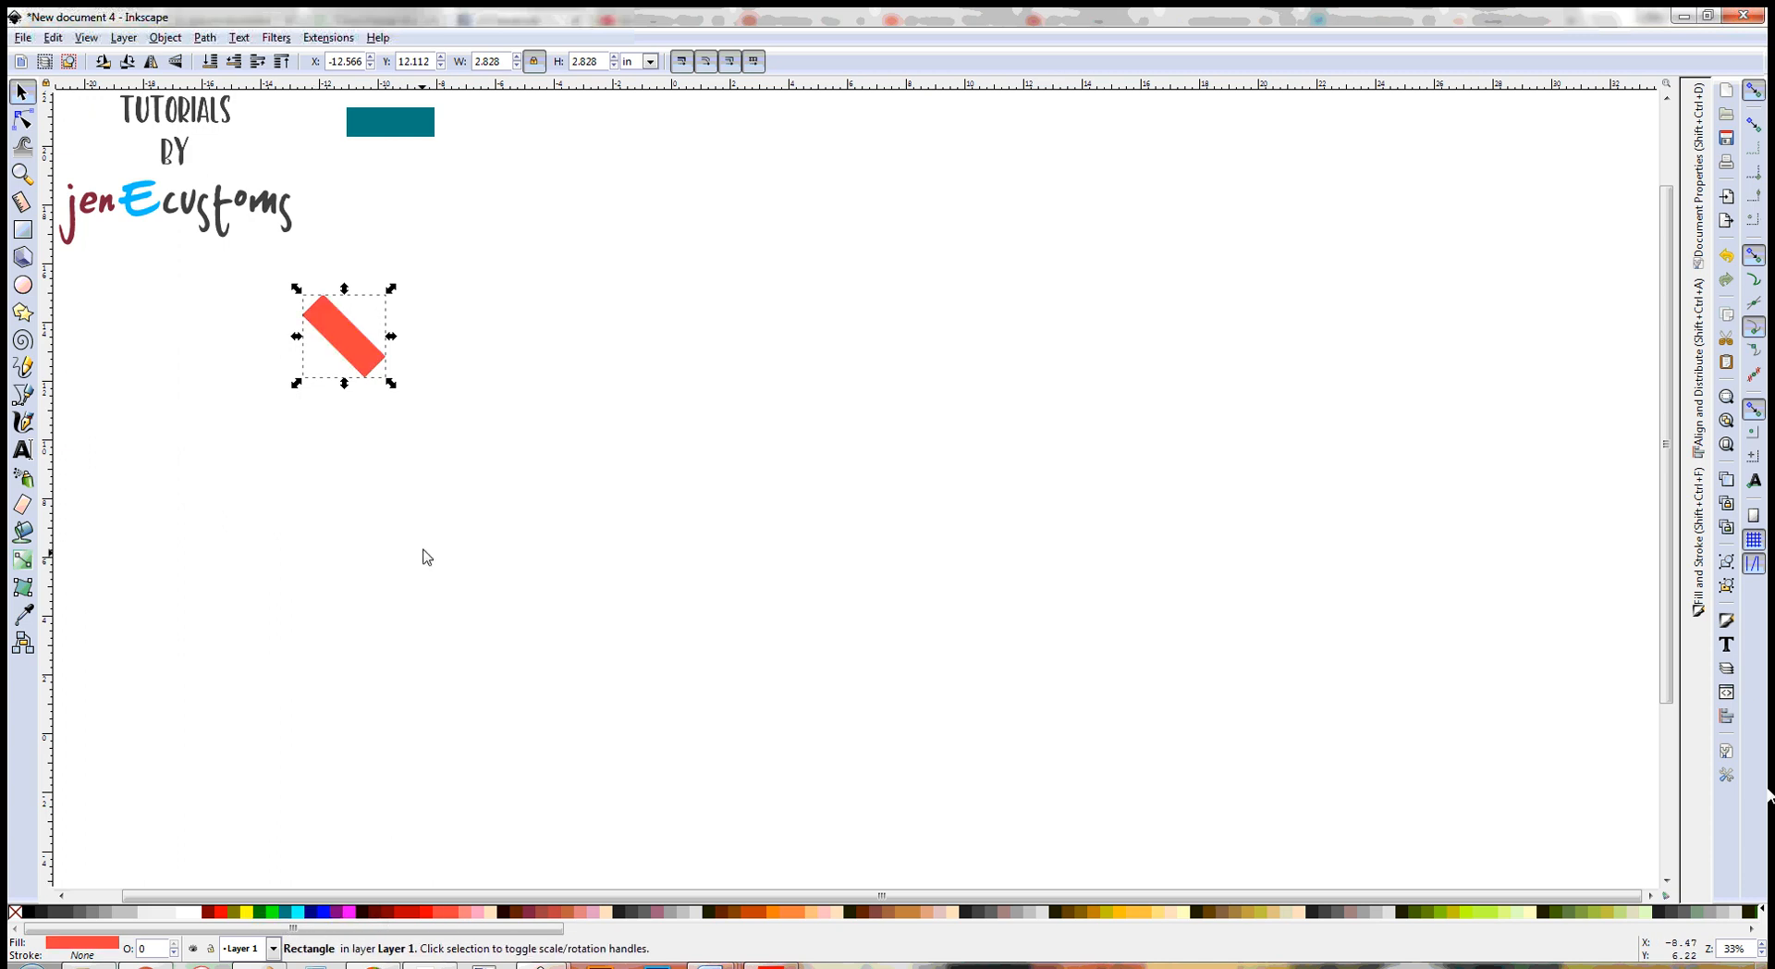
left_click(128, 63)
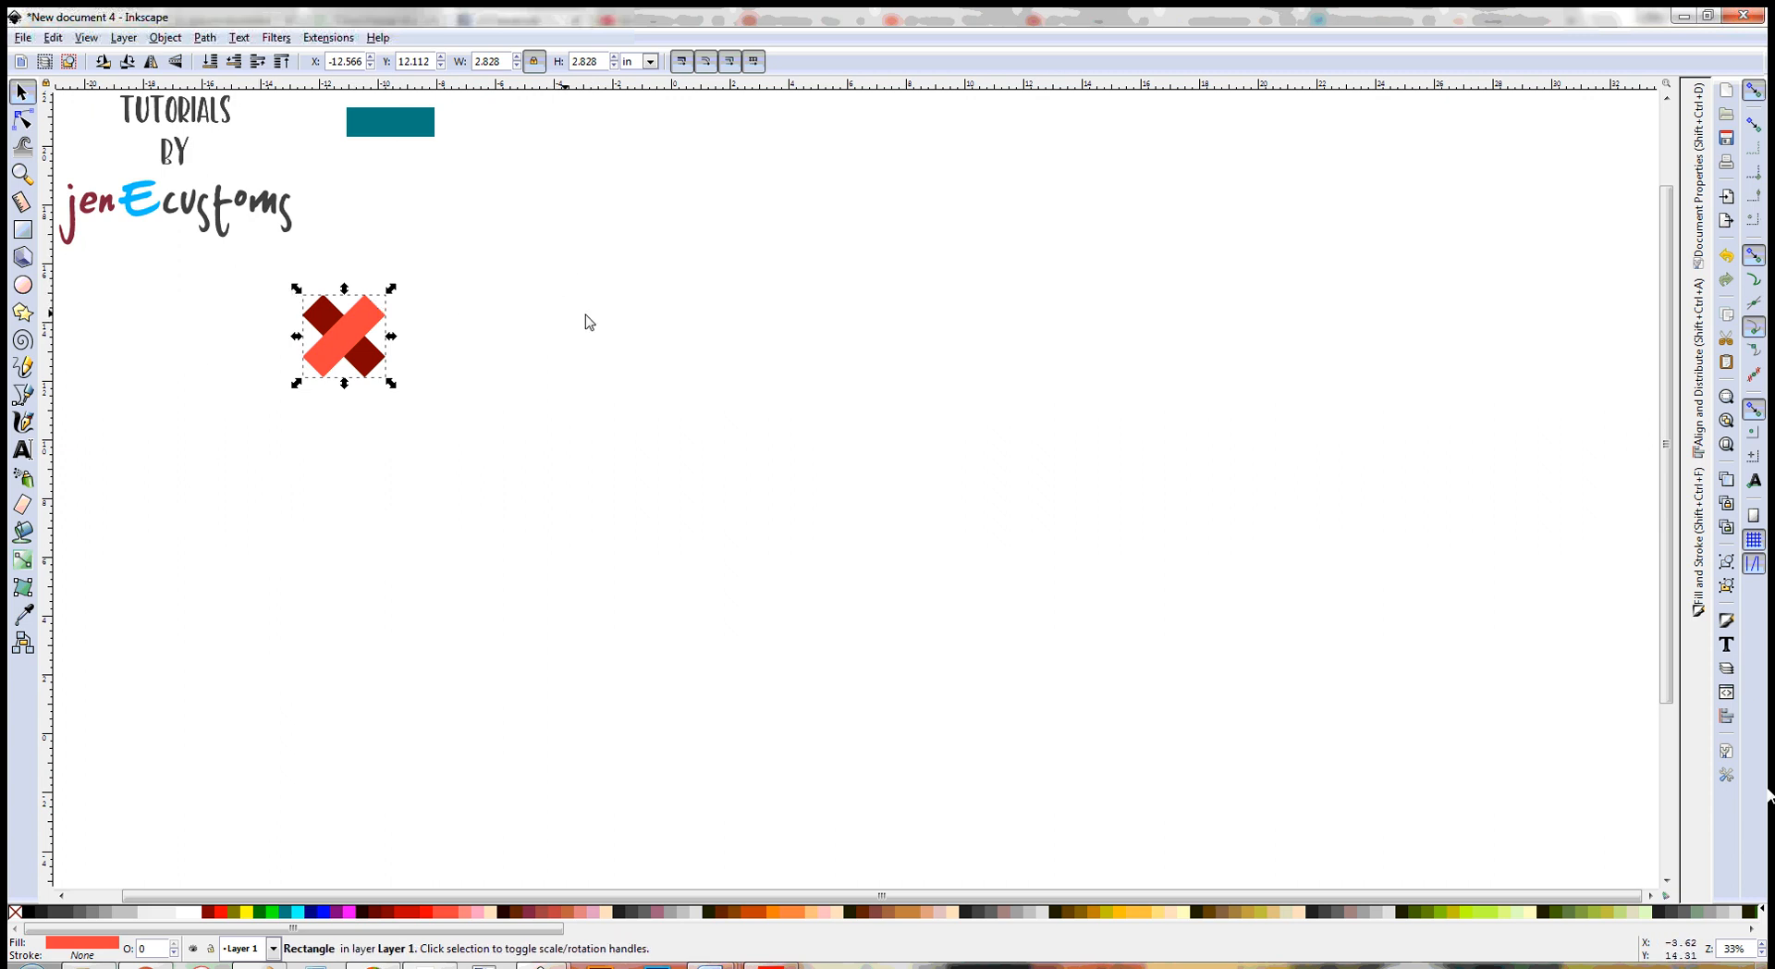
left_click(1754, 91)
left_click(1753, 92)
left_click(368, 465)
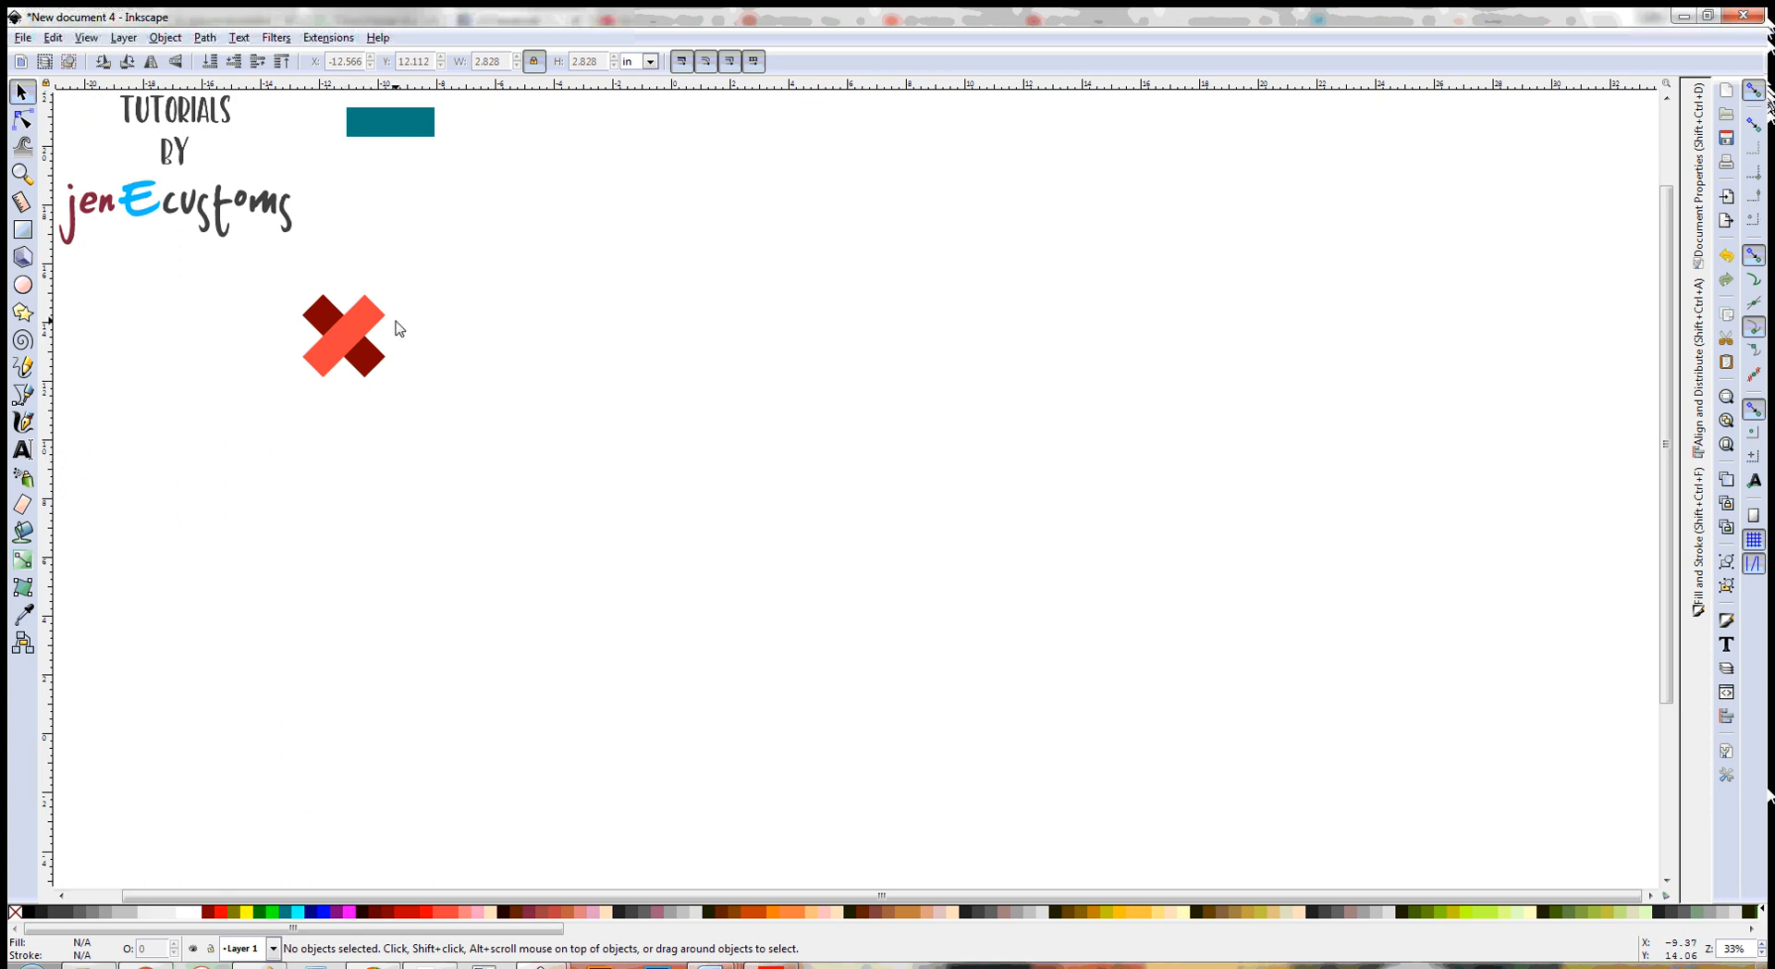
- Move the orange-red bar right until its lowest corner snaps to the dark red bar's lowest corner, forming a V, and select both bars
left_click_drag(360, 330, 405, 335)
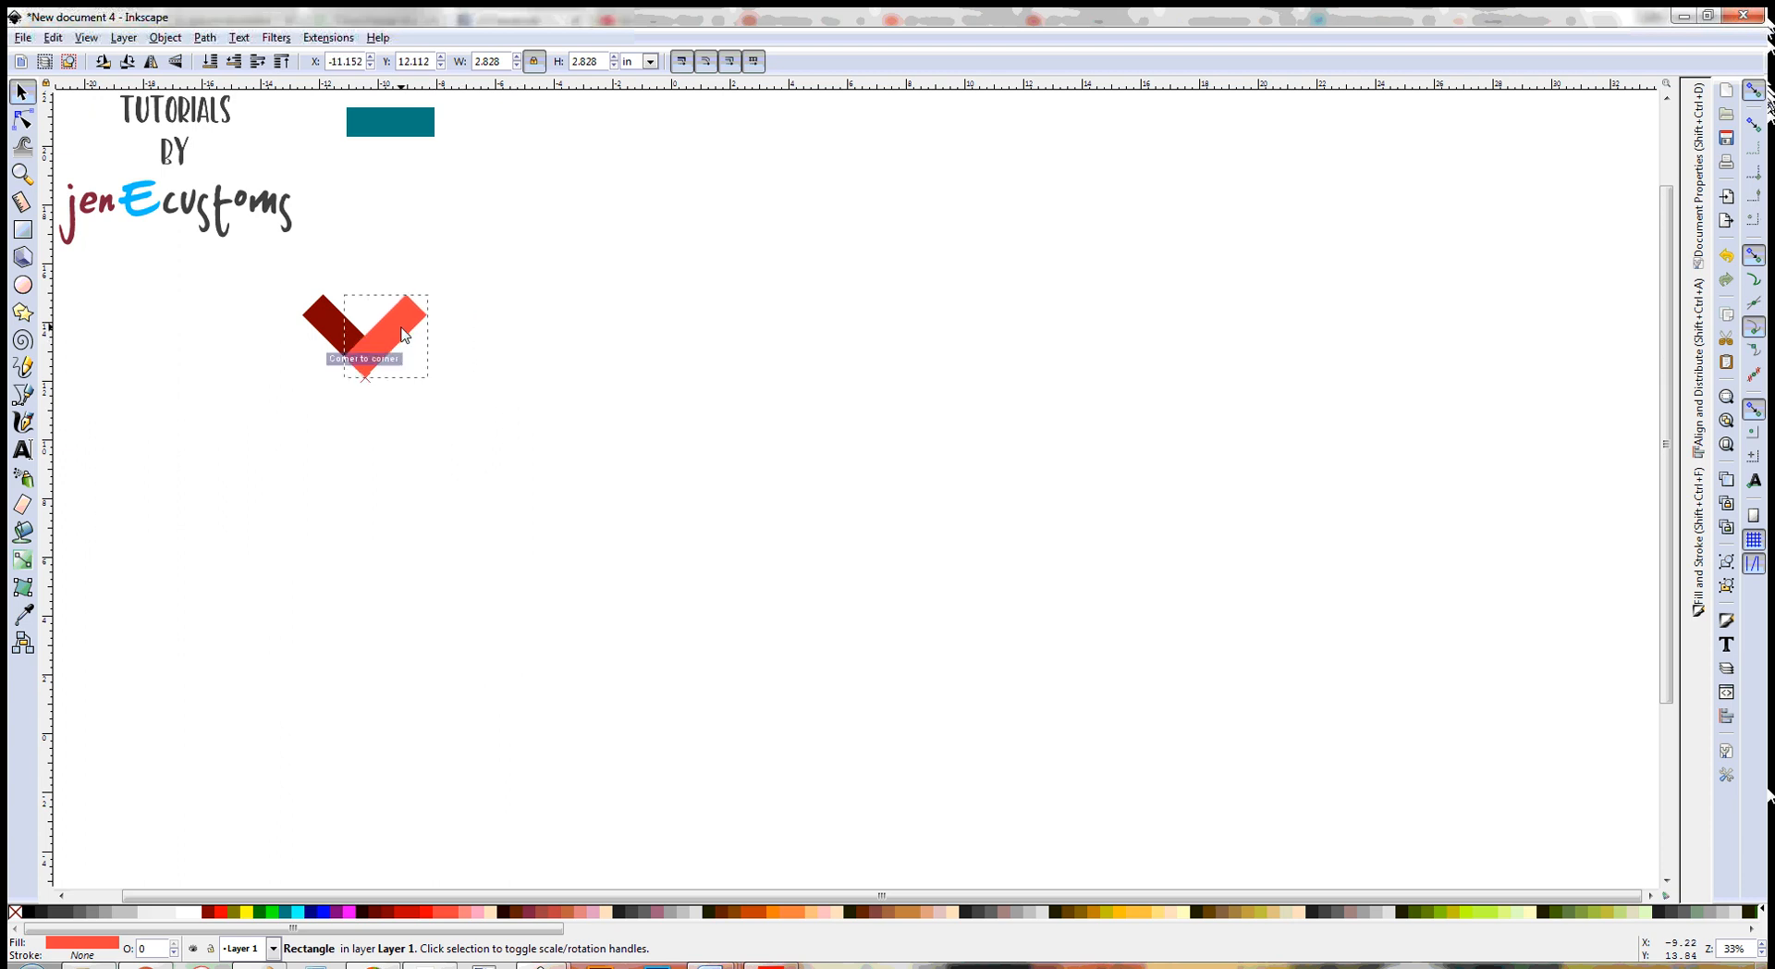
mouse_move(404, 335)
left_mouse_down()
mouse_move(605, 352)
mouse_move(396, 337)
left_mouse_up()
left_click_drag(219, 474, 534, 261)
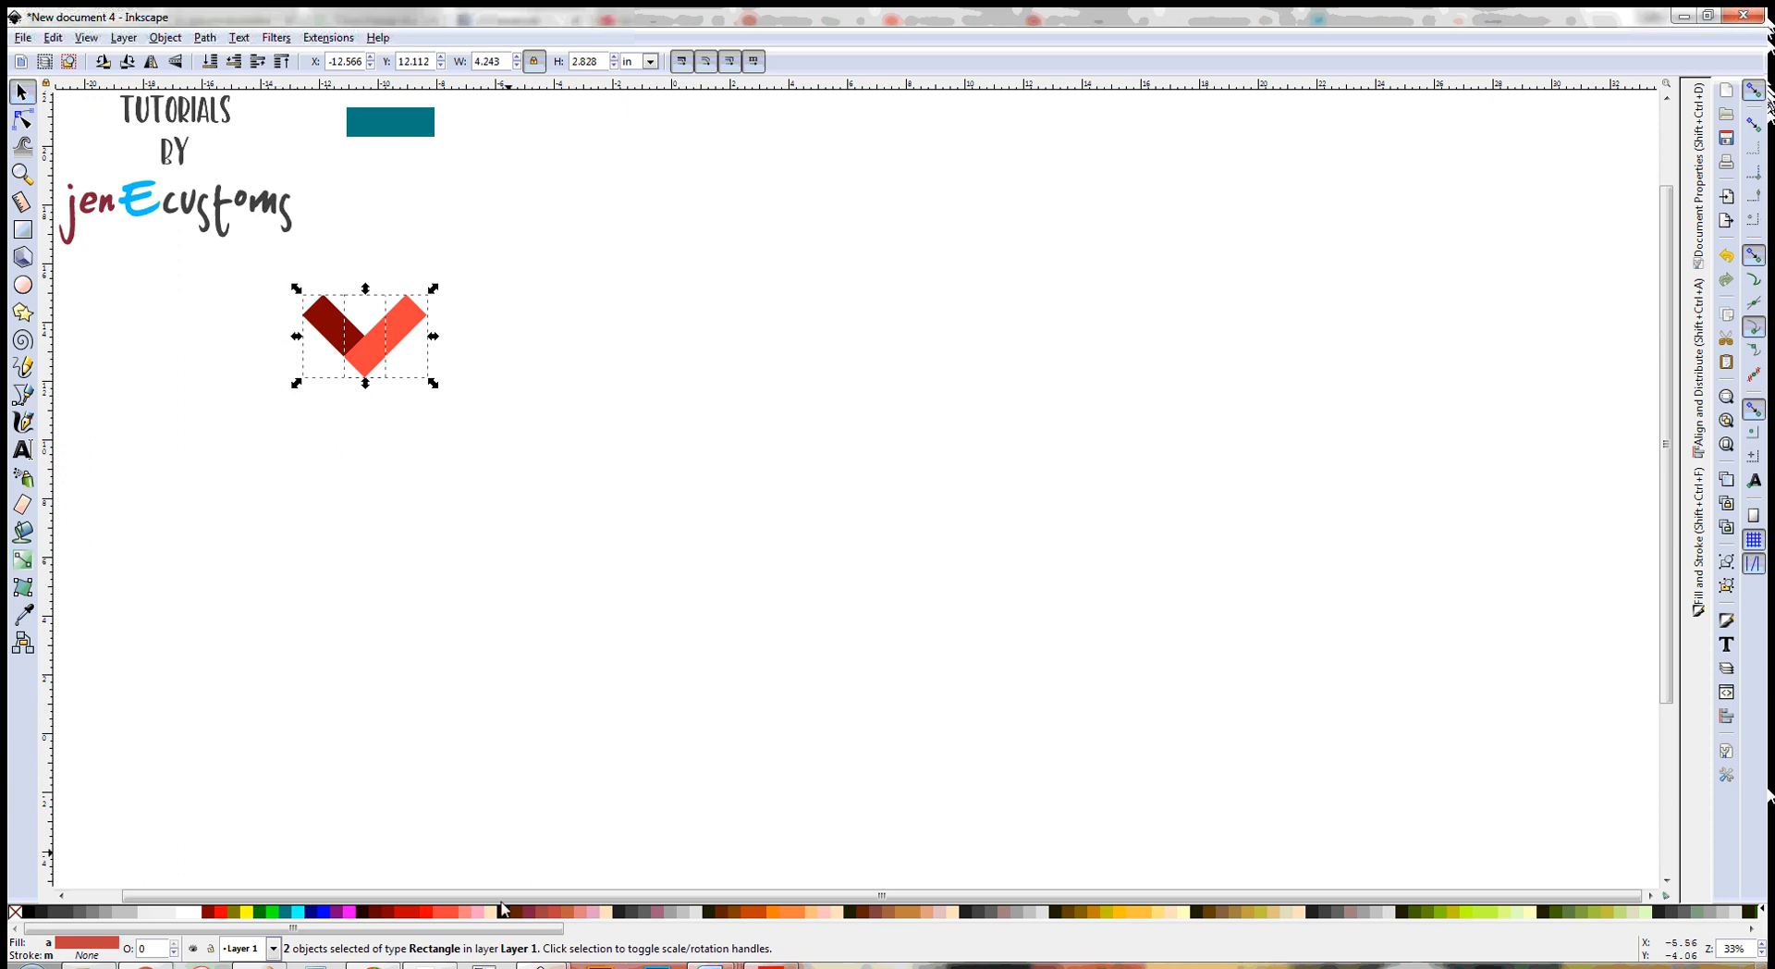
- Examine up close how the dark red and orange-red bars line up at the bottom point of the V
left_click_drag(523, 897, 410, 897)
key("plus")
key("plus")
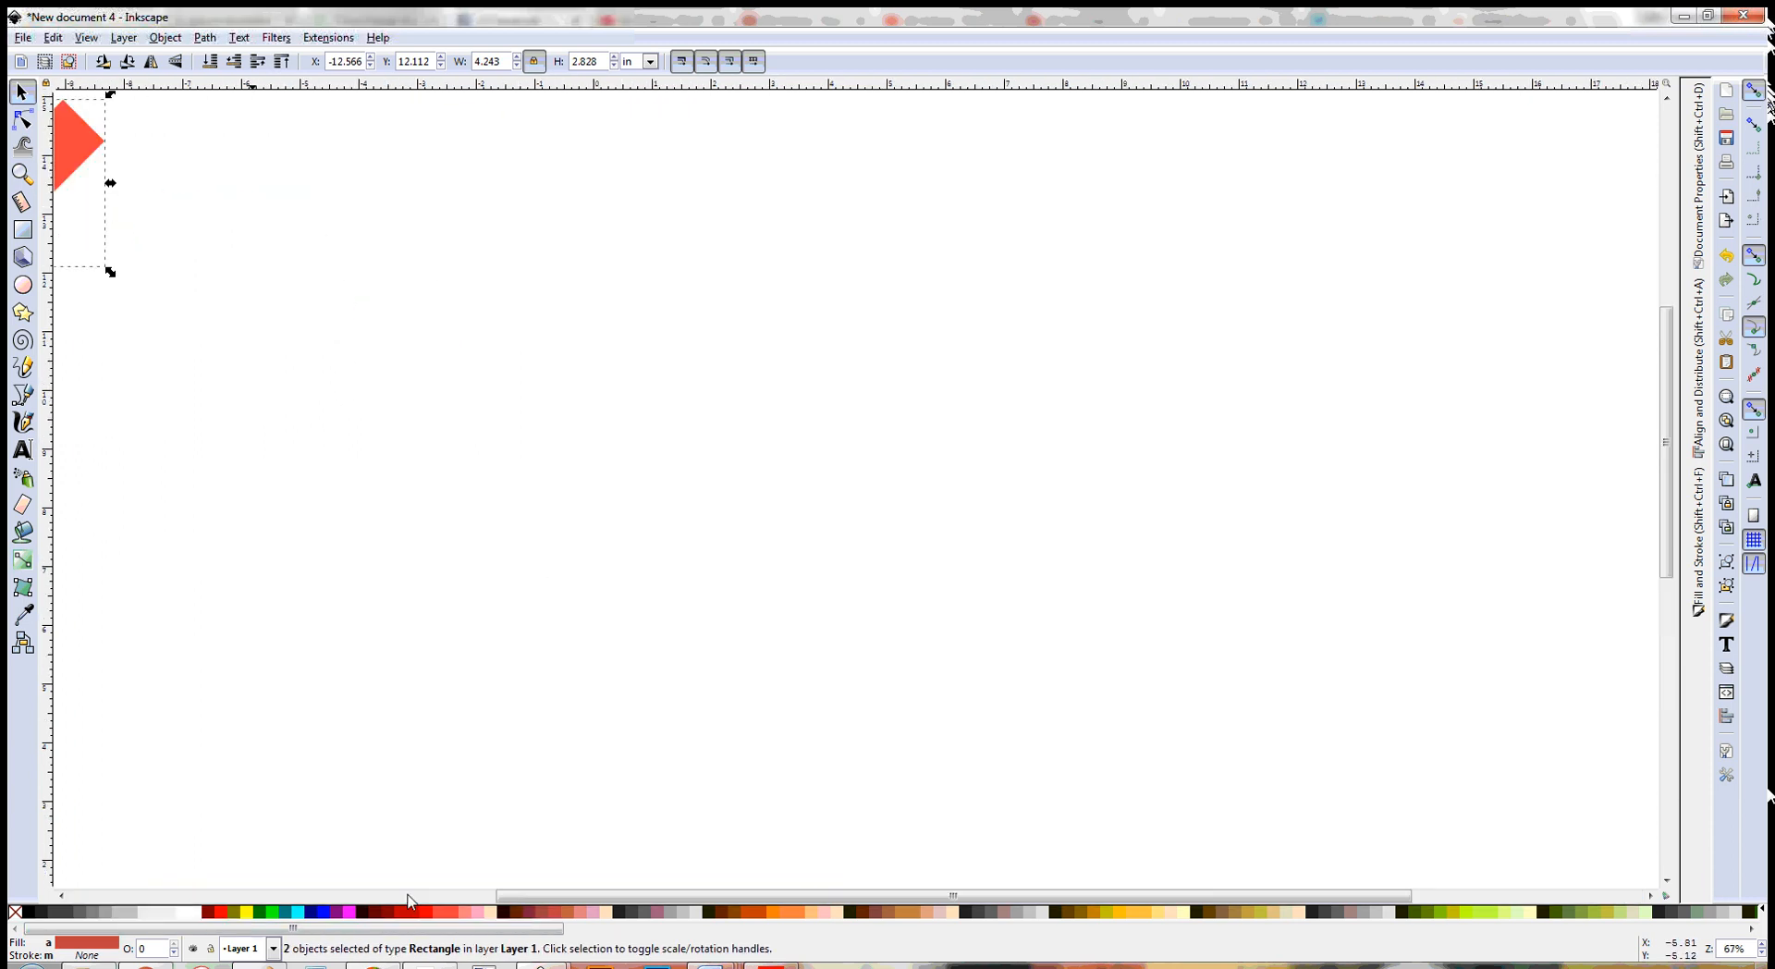
left_click_drag(837, 896, 405, 896)
scroll(719, 547, "up", 2)
key("plus")
key("plus")
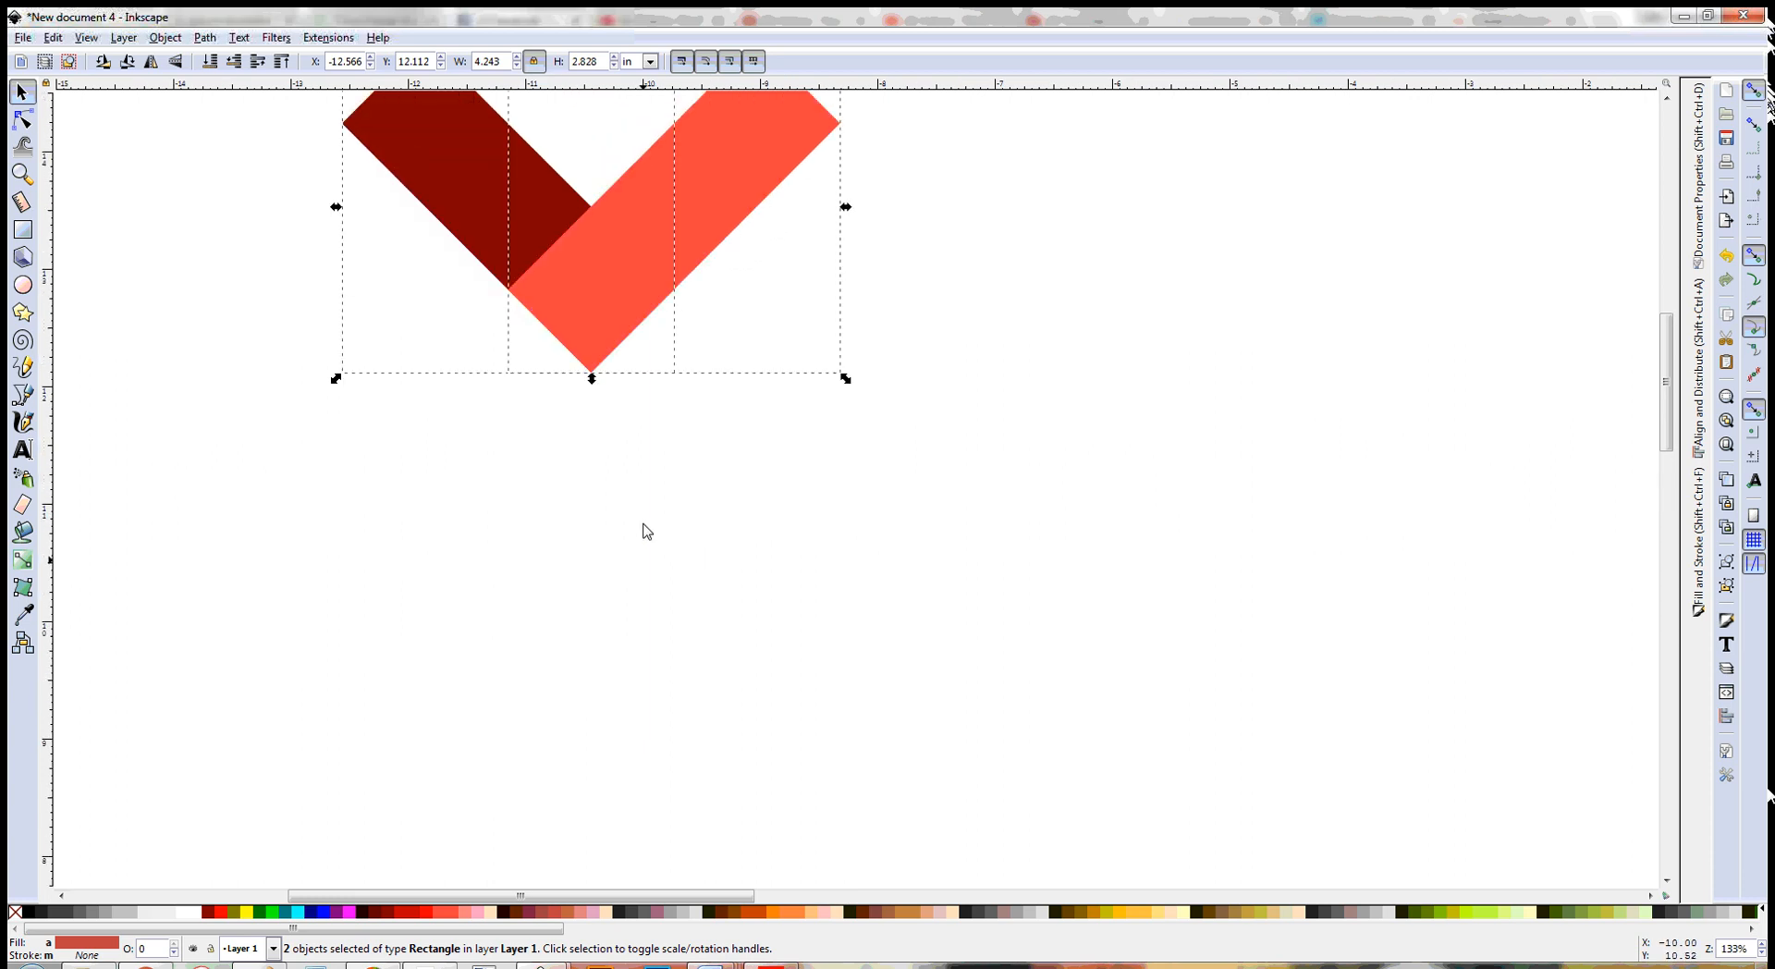
key("plus")
key("plus")
scroll(646, 527, "up", 3)
left_click_drag(602, 893, 489, 893)
scroll(1021, 658, "up", 2)
left_click(1052, 647)
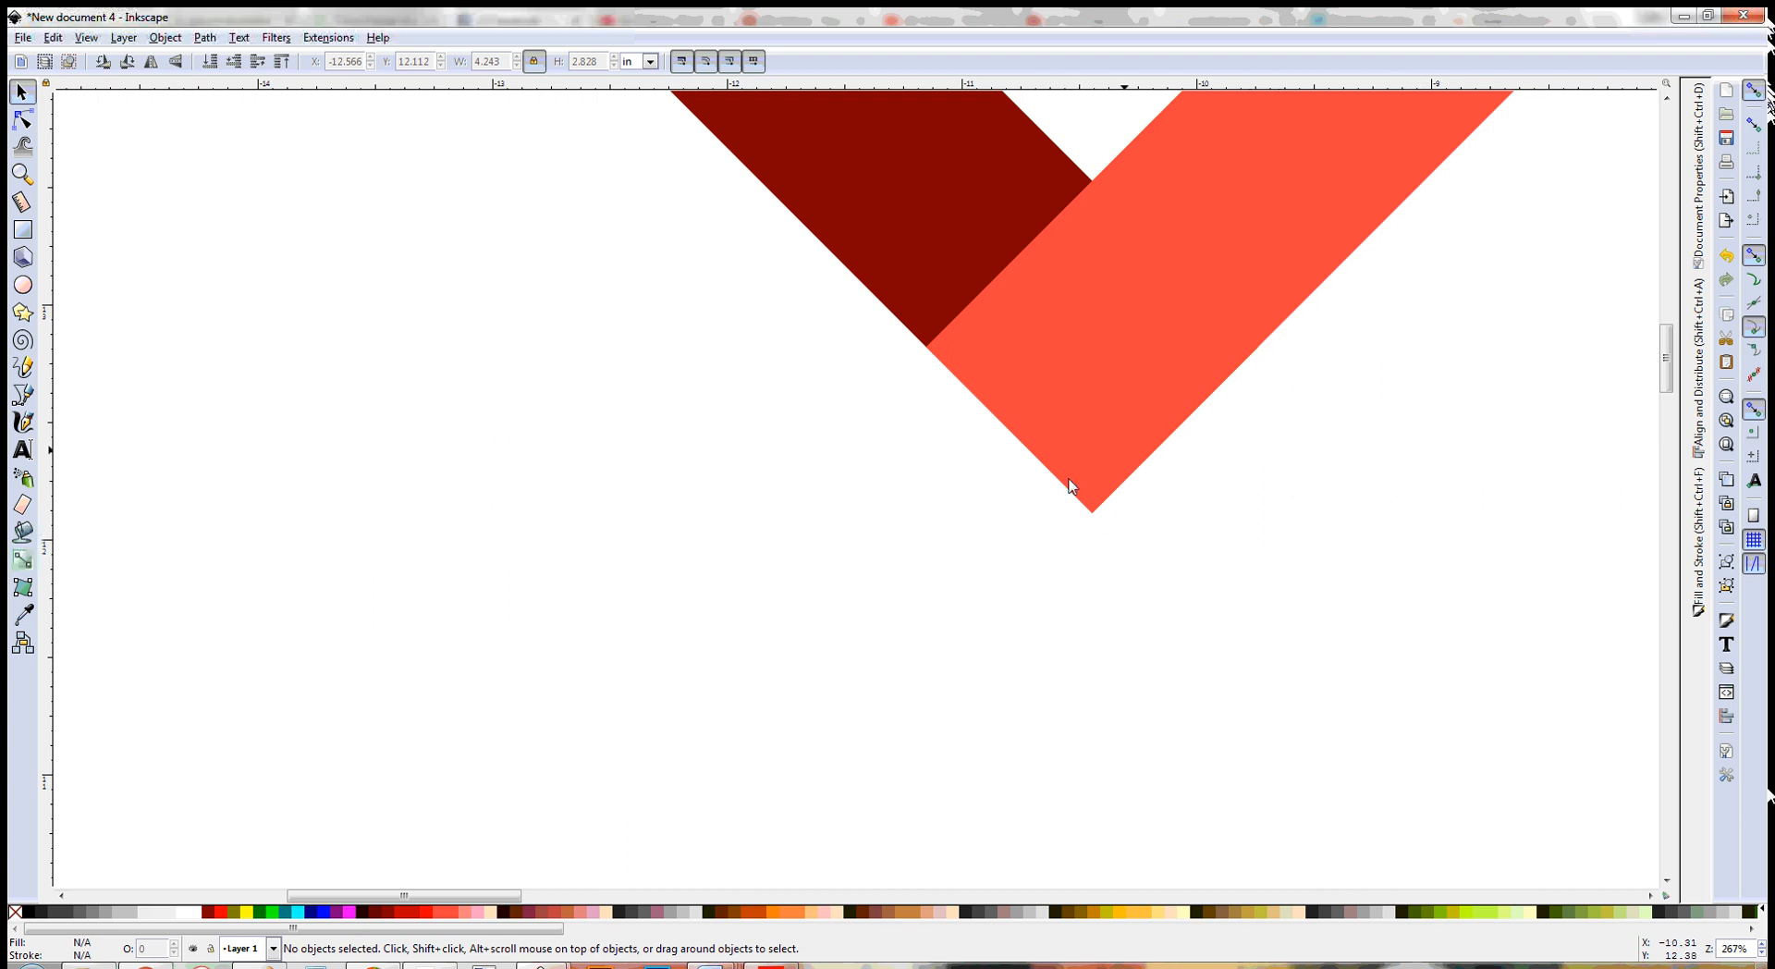
scroll(1090, 554, "down", 5, "ctrl")
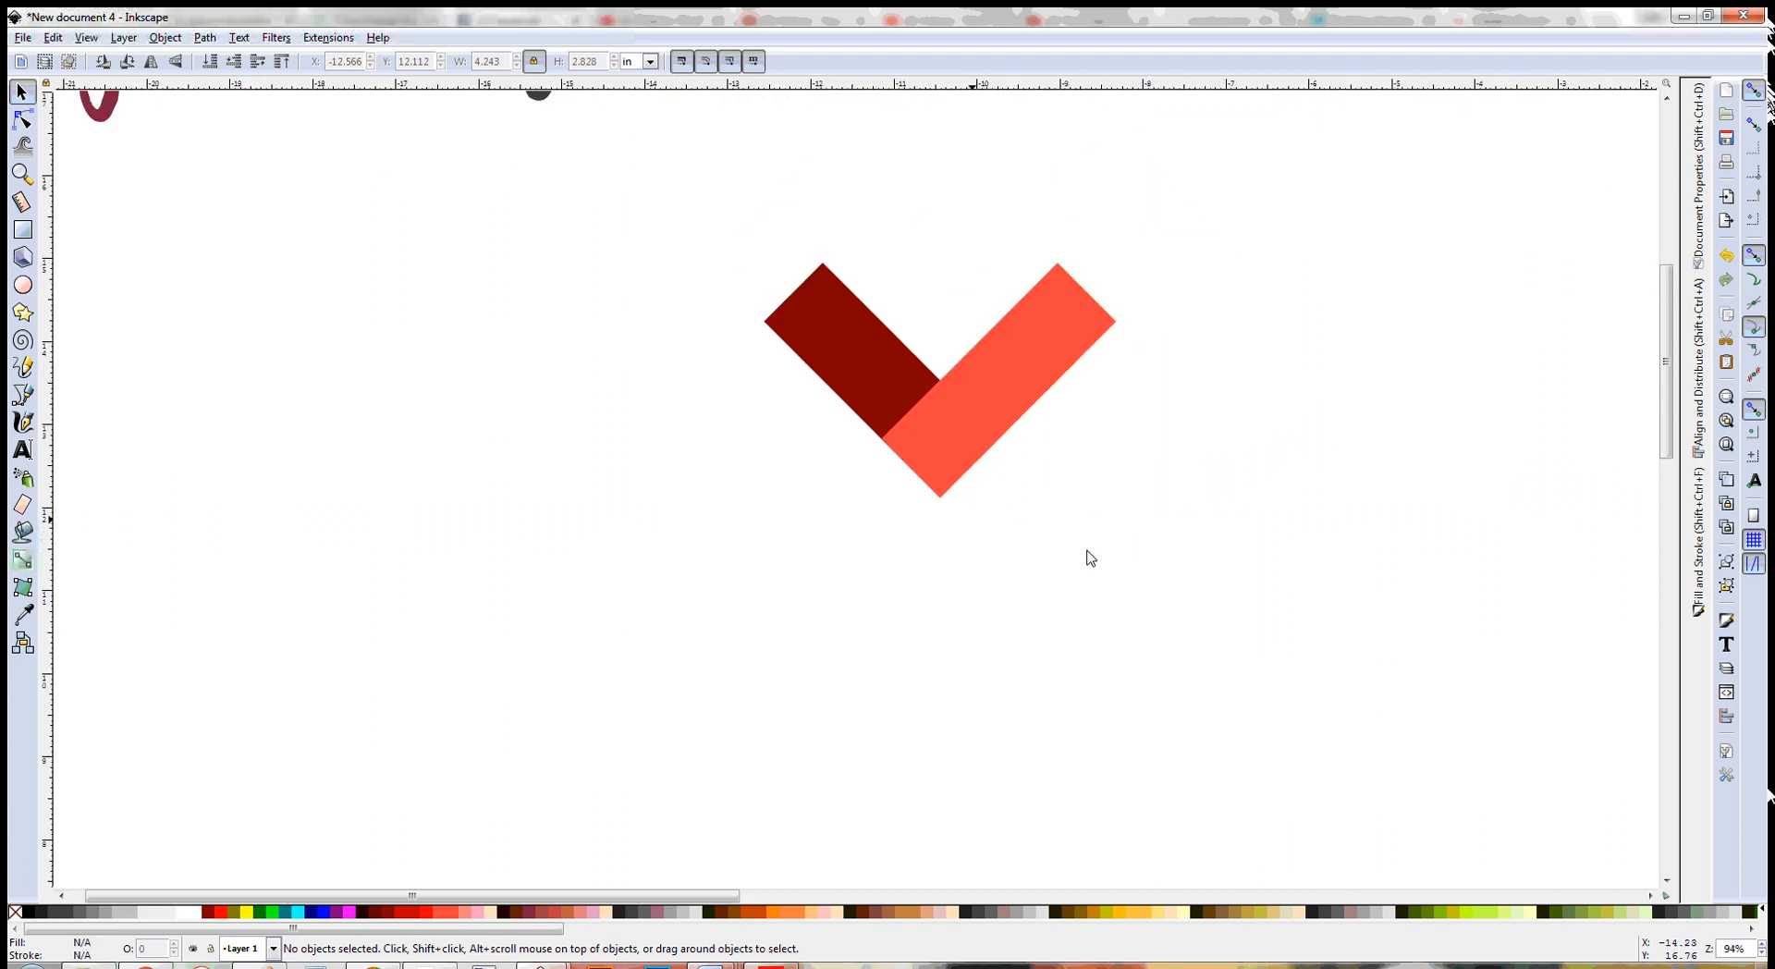
left_click_drag(613, 896, 890, 896)
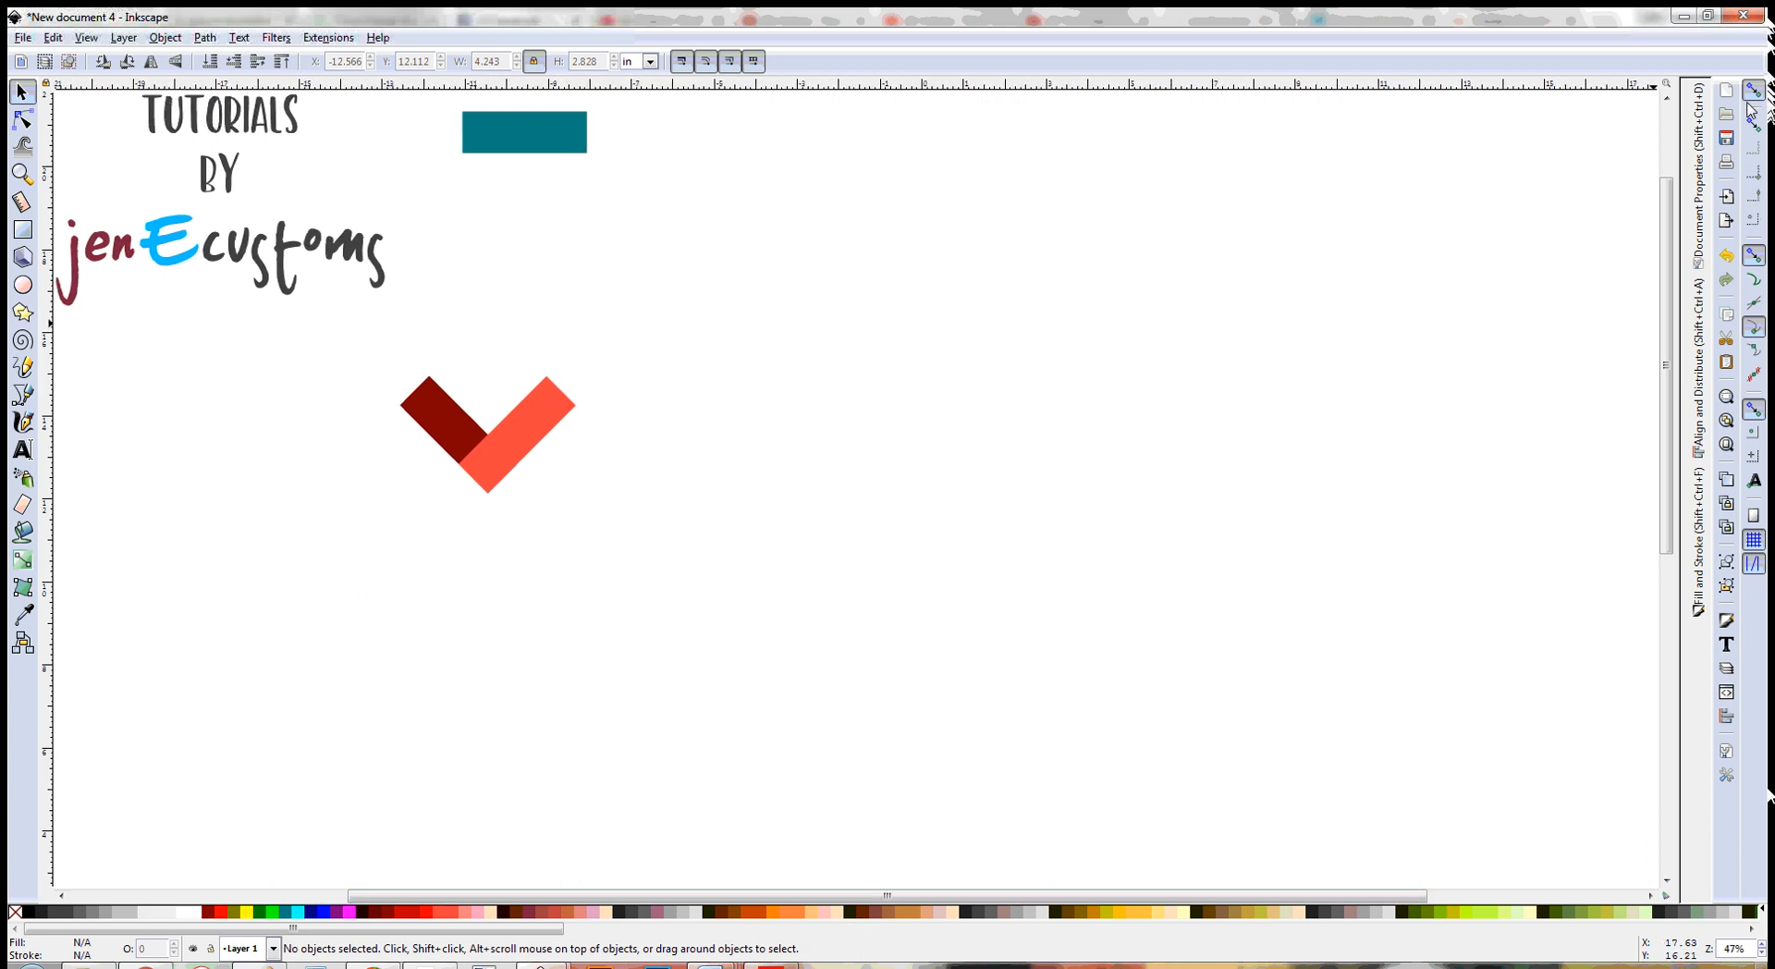
key("minus")
scroll(707, 730, "down", 2)
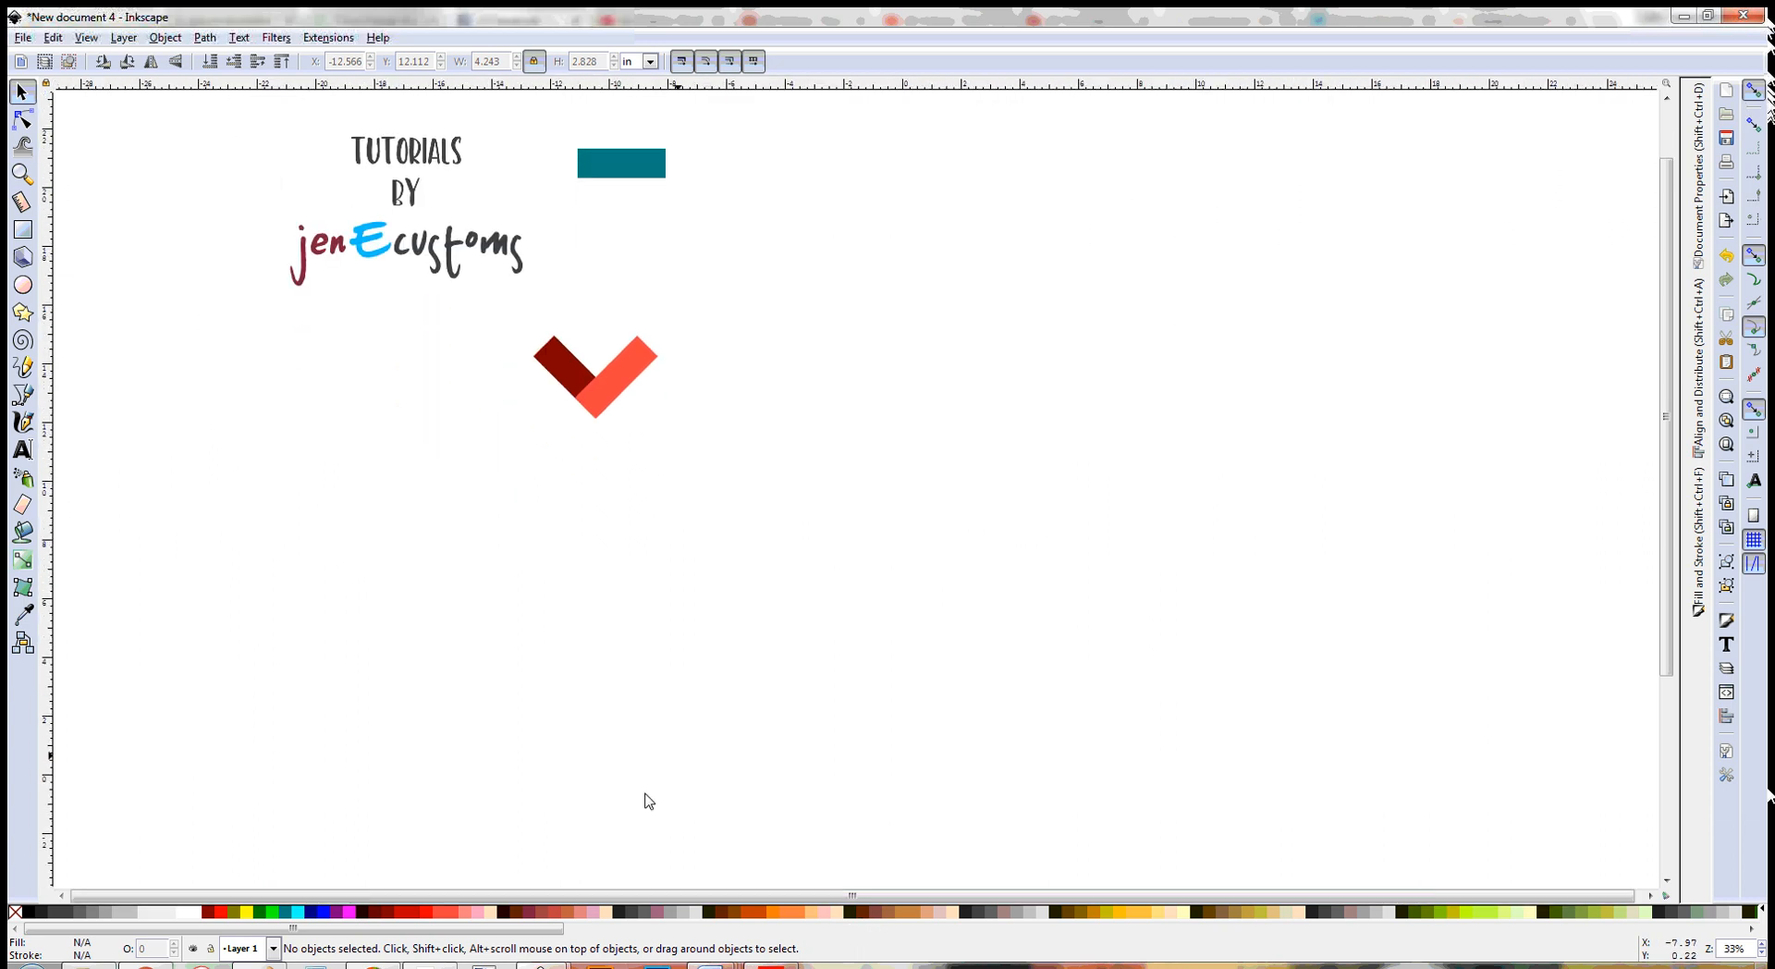
left_click_drag(567, 895, 689, 908)
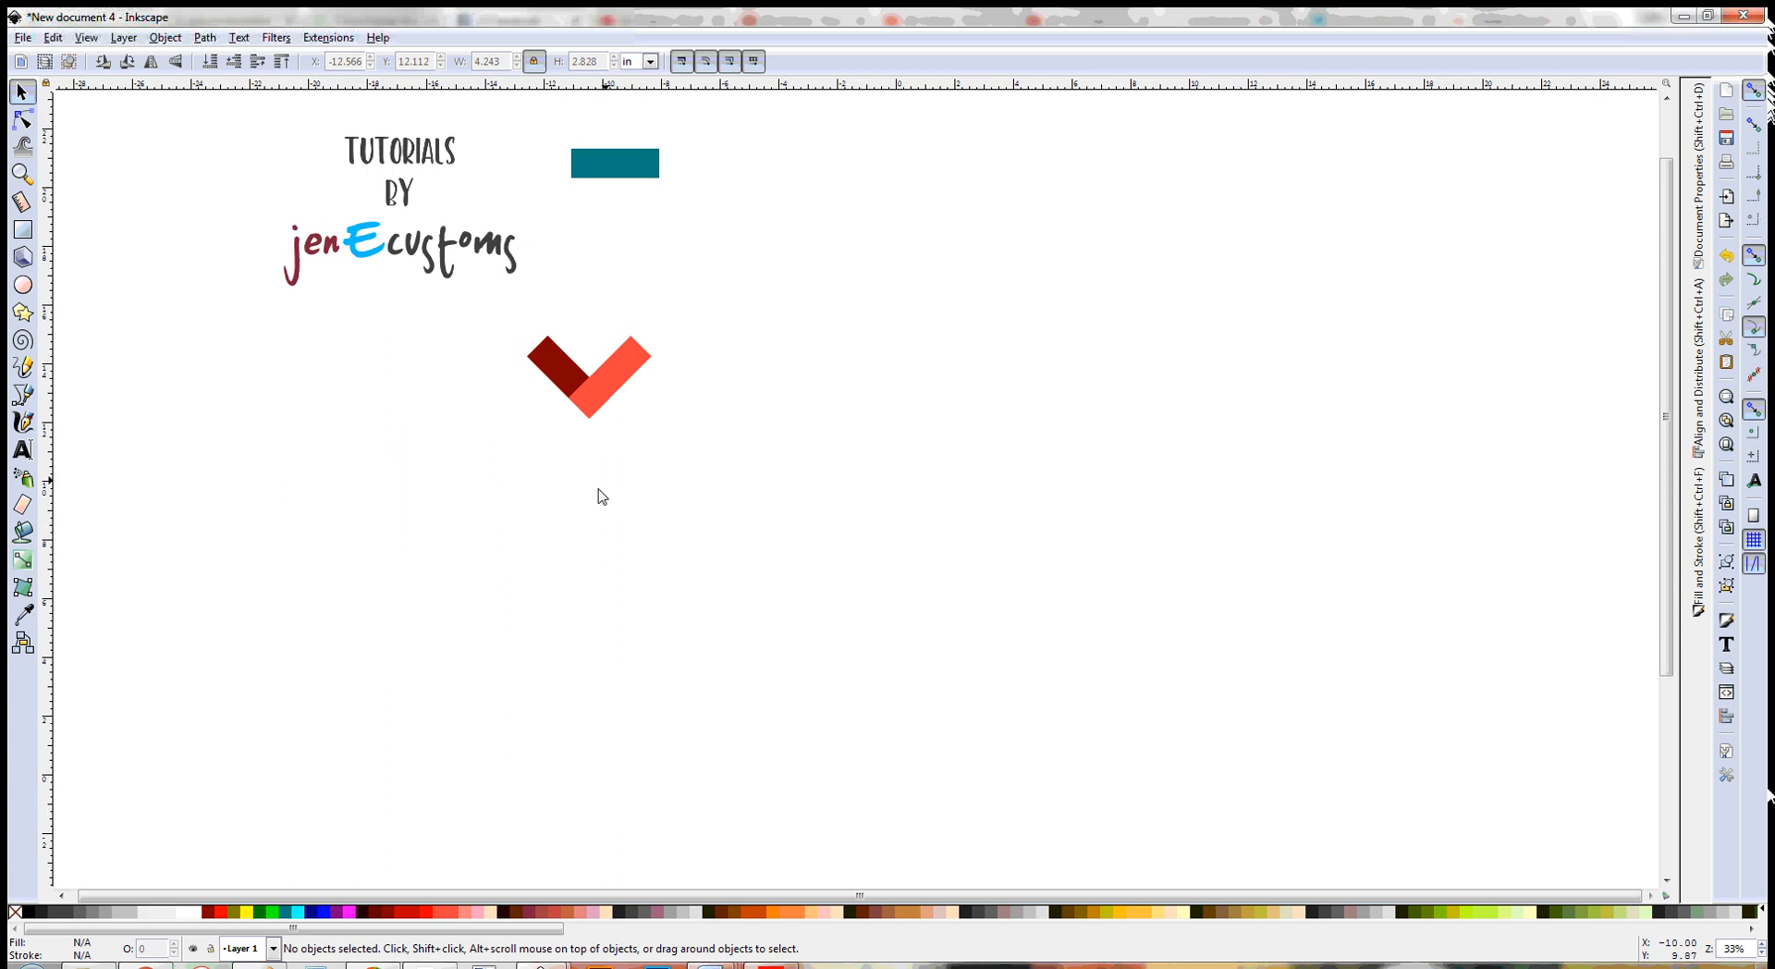
- Group the two bars of the V, duplicate the group and snap the copy beside it to form a W
left_click_drag(508, 480, 685, 333)
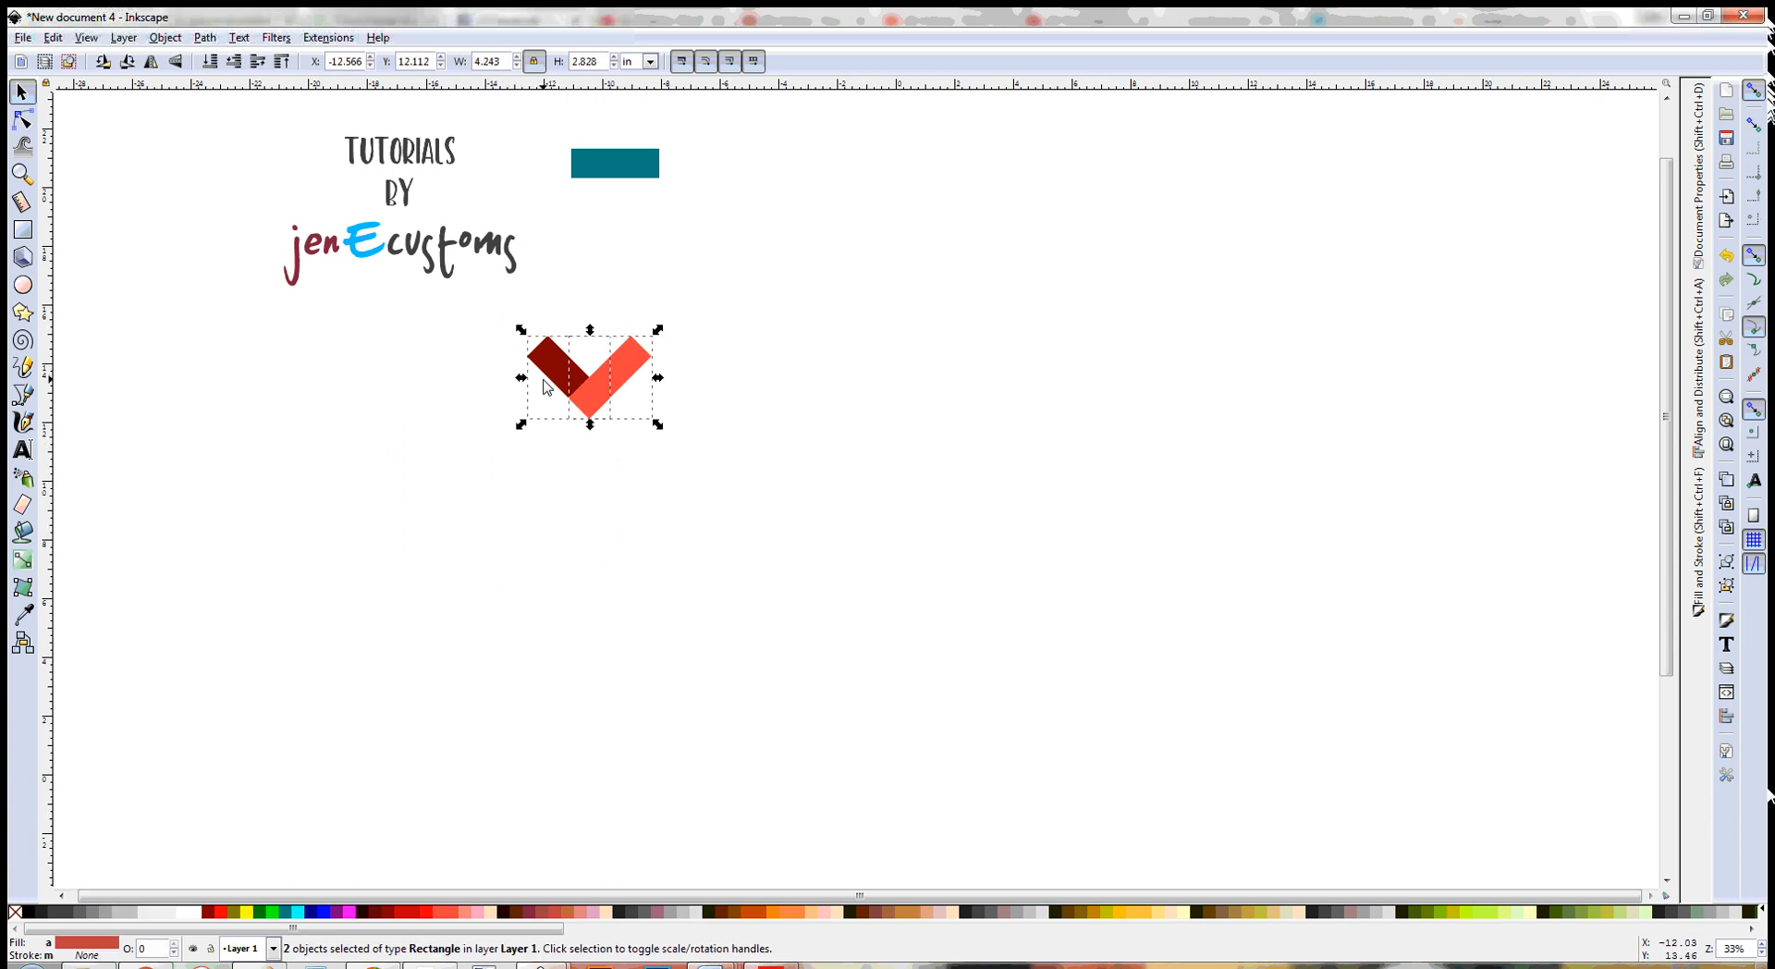
key("ctrl+g")
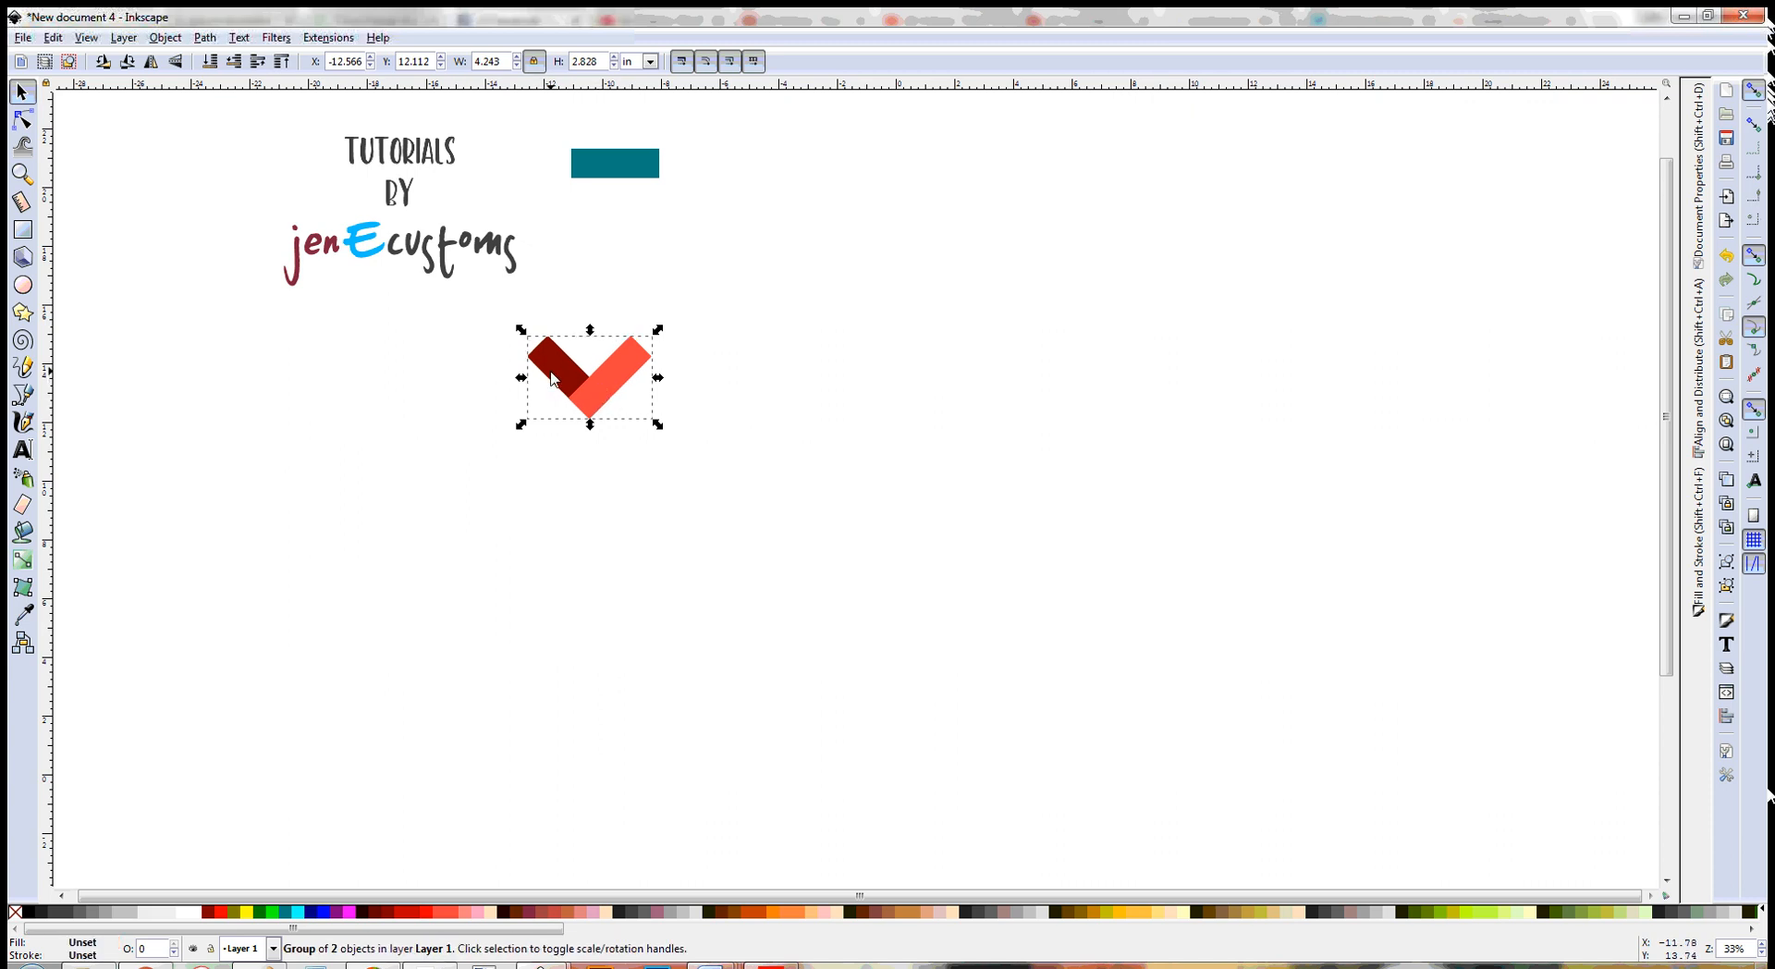
key("ctrl+d")
left_click_drag(551, 367, 641, 377)
- Group the two Vs, duplicate them and snap the copy onto the right end to make a four-V zigzag
left_click_drag(472, 501, 790, 314)
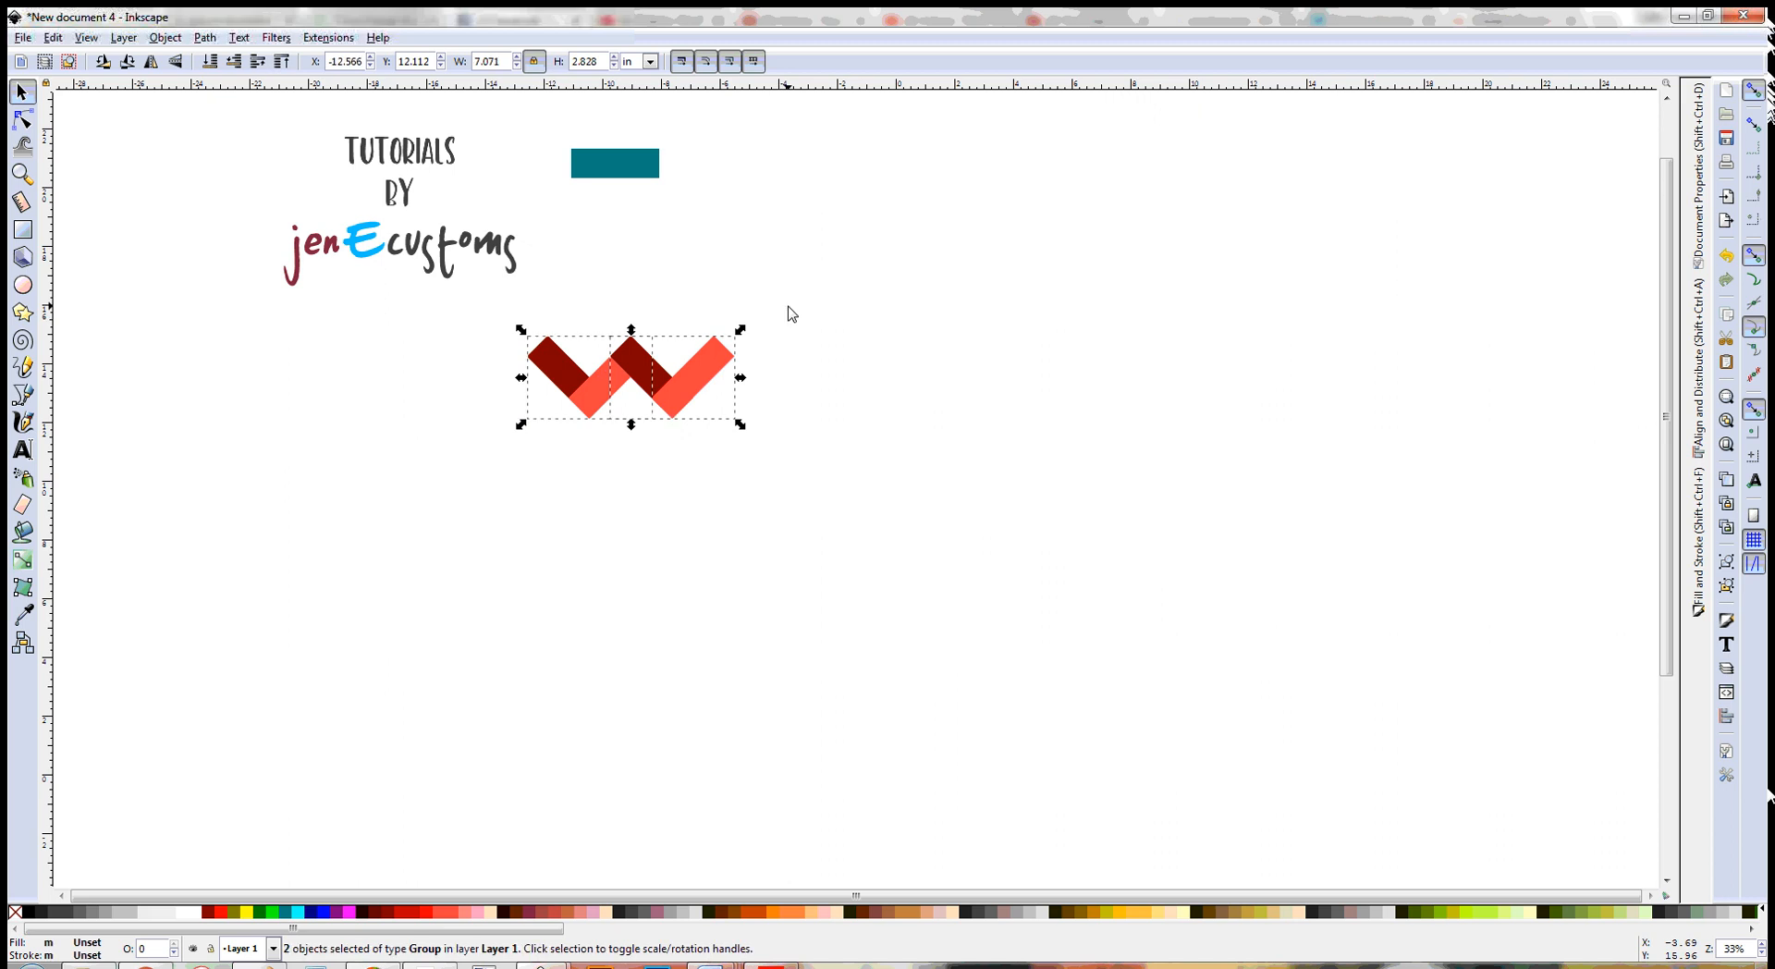
key("ctrl")
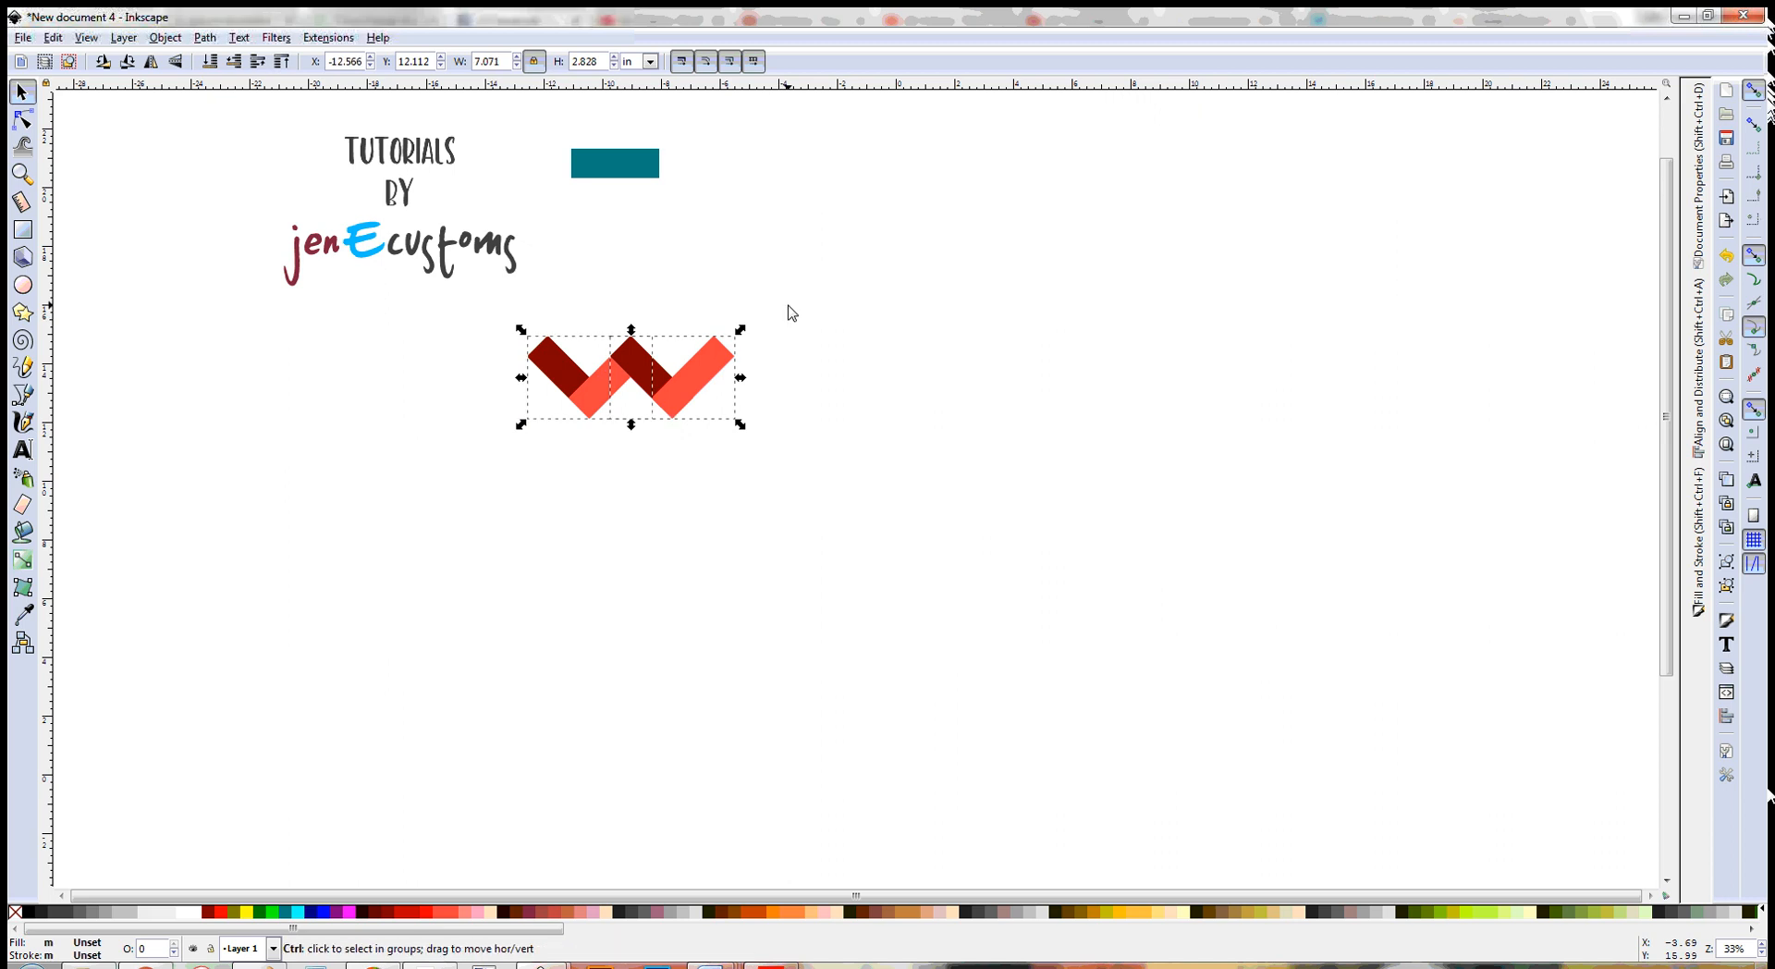
key("ctrl+g")
key("ctrl+d")
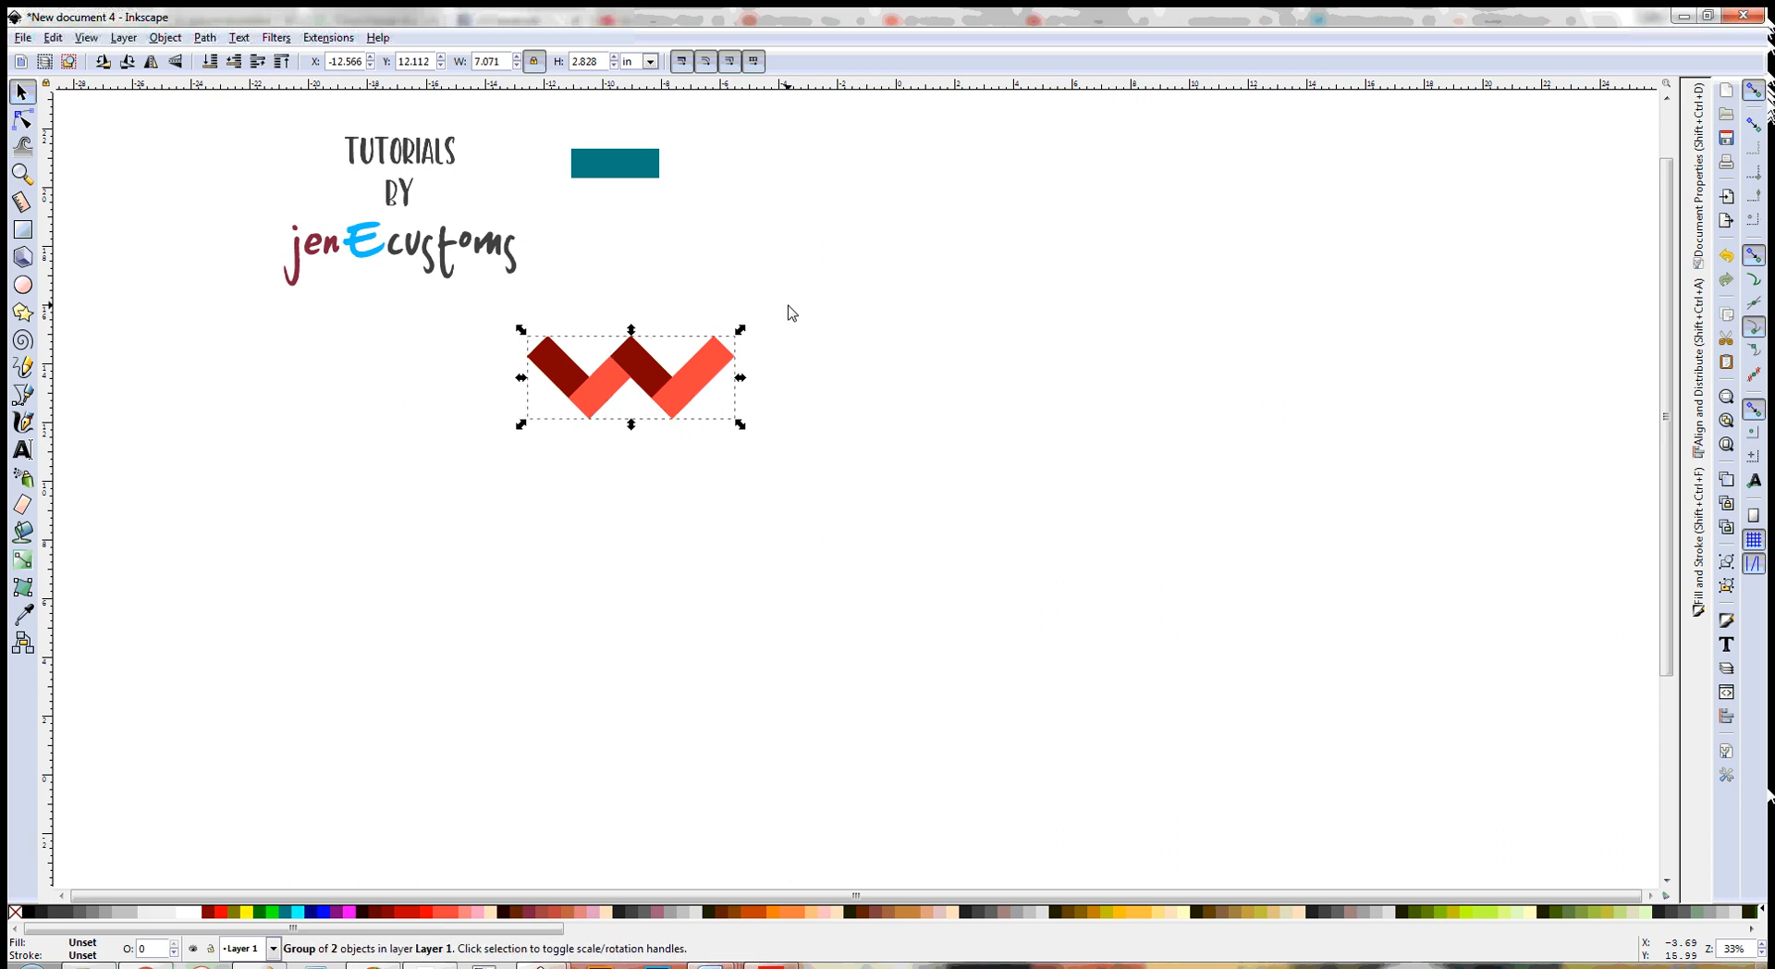
left_click_drag(557, 379, 724, 376)
- Group the four-V zigzag, duplicate it and snap the copy onto its right end to make eight Vs
left_click_drag(403, 528, 1007, 326)
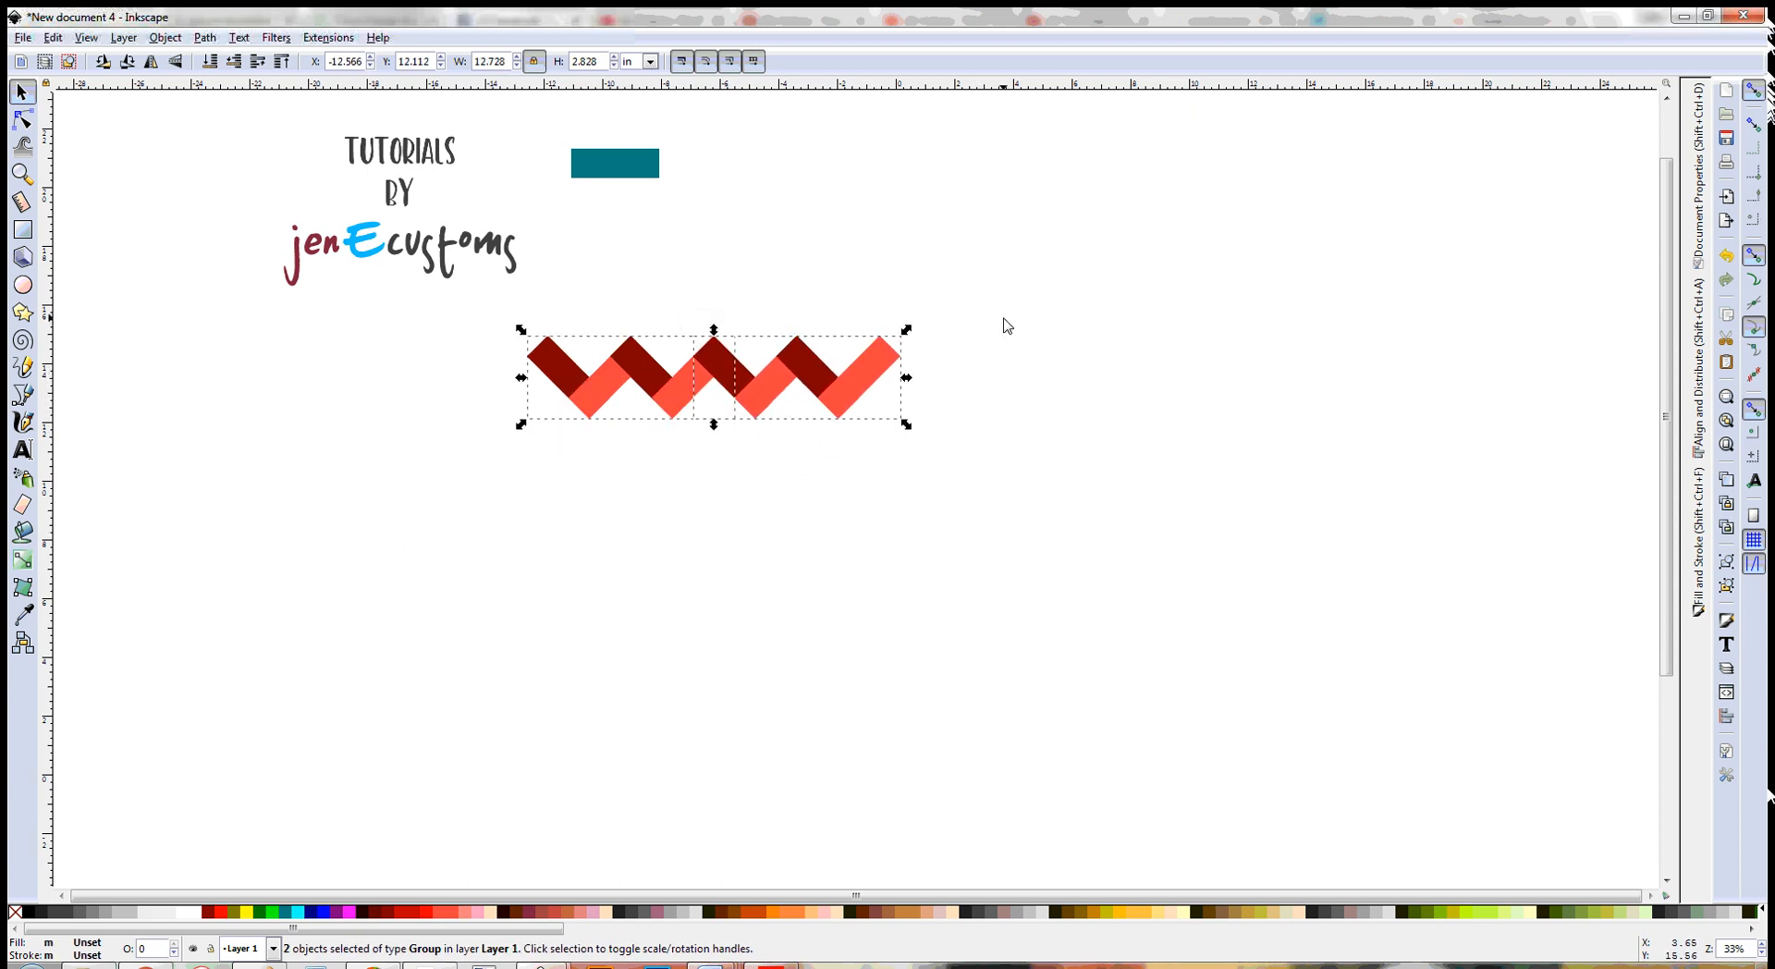
key("ctrl")
key("ctrl+g")
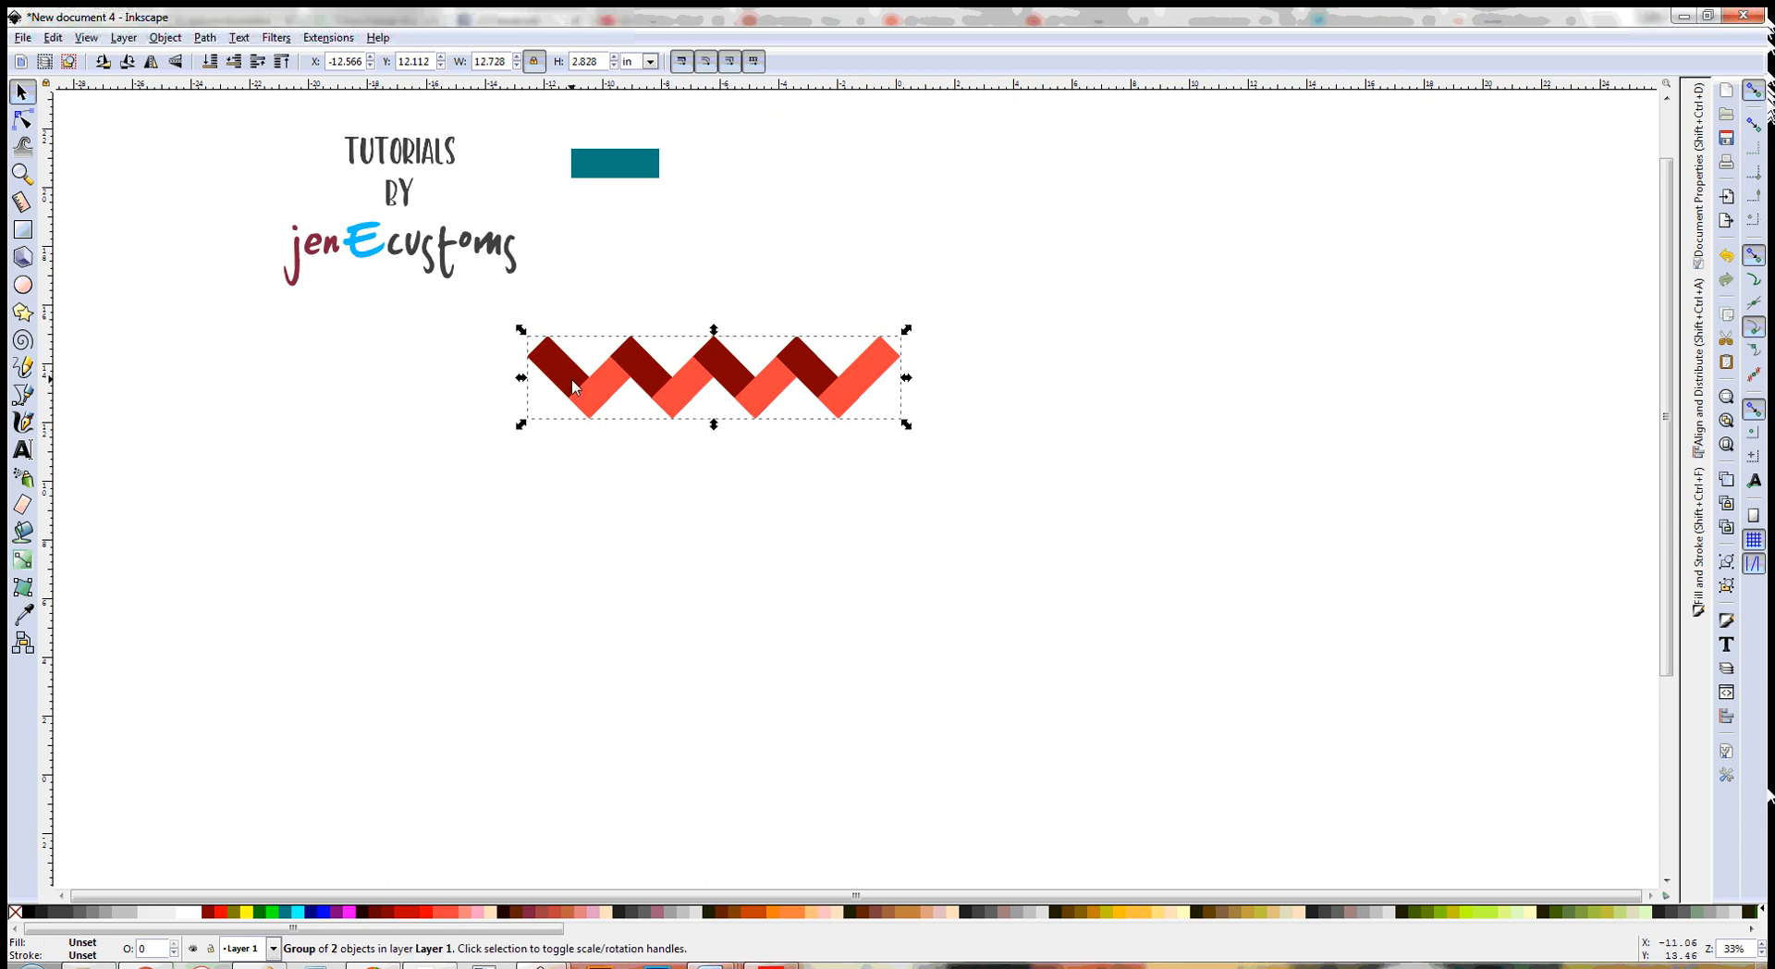
key("ctrl+d")
left_click_drag(573, 386, 907, 392)
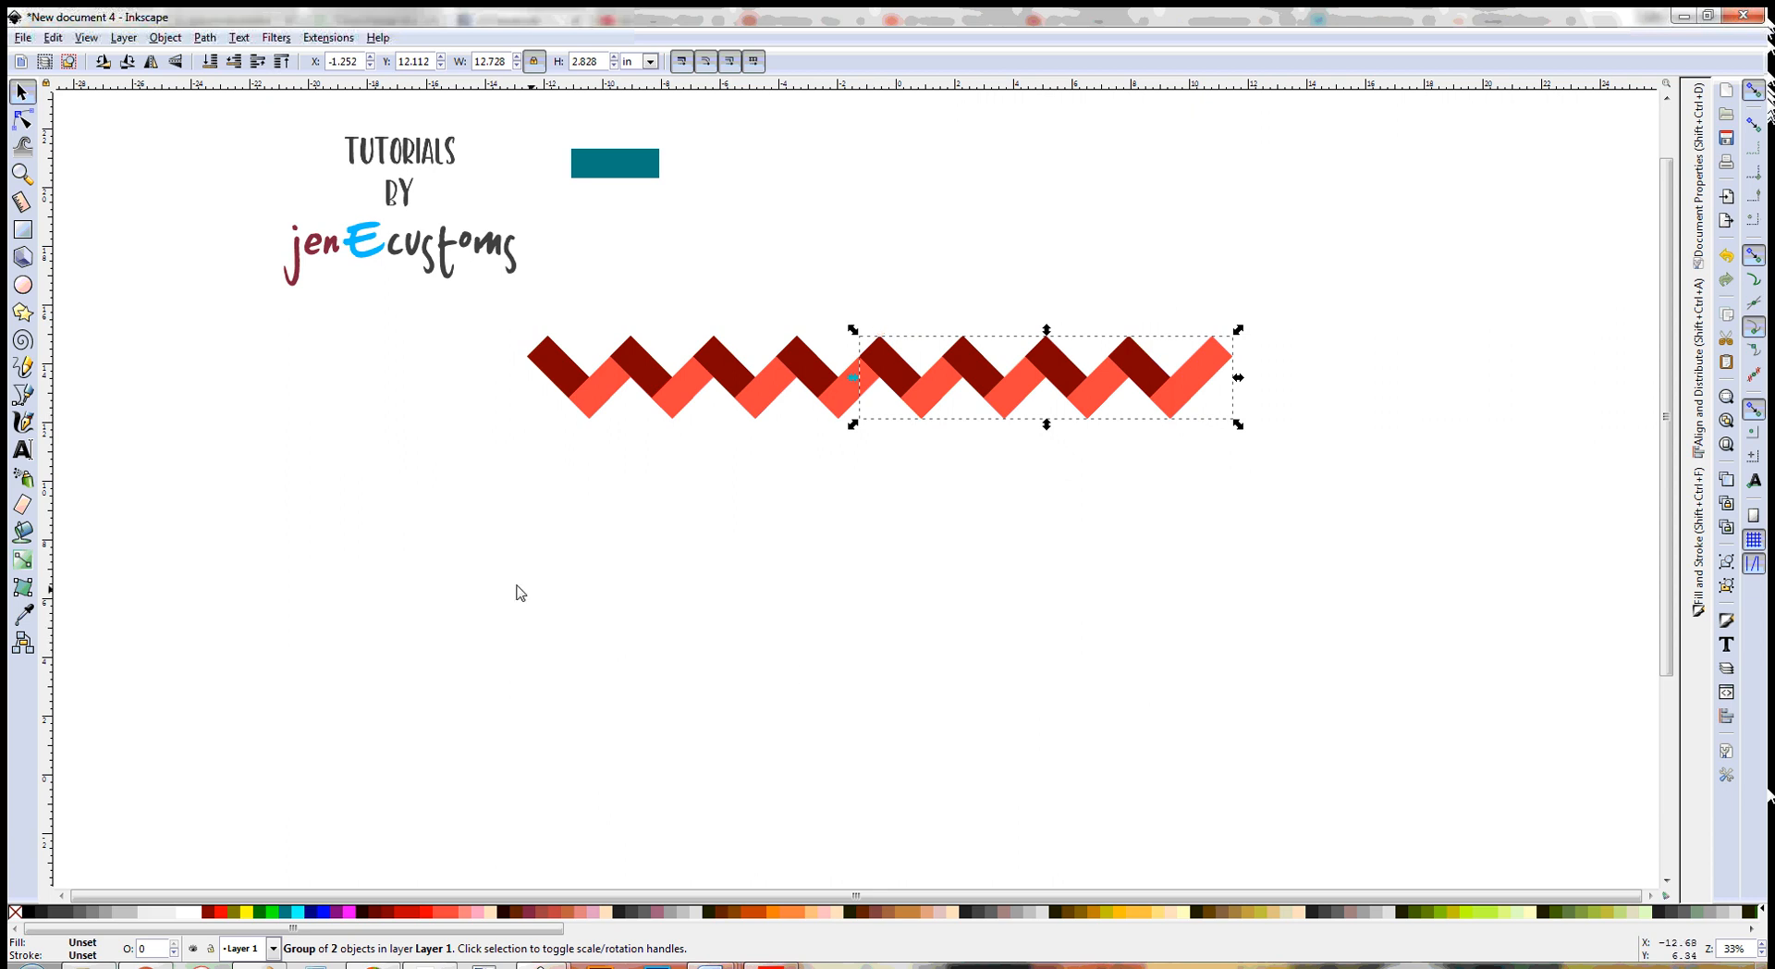
- Group the eight-V zigzag and move it left and slightly down beneath the logo
left_click_drag(432, 552, 1396, 309)
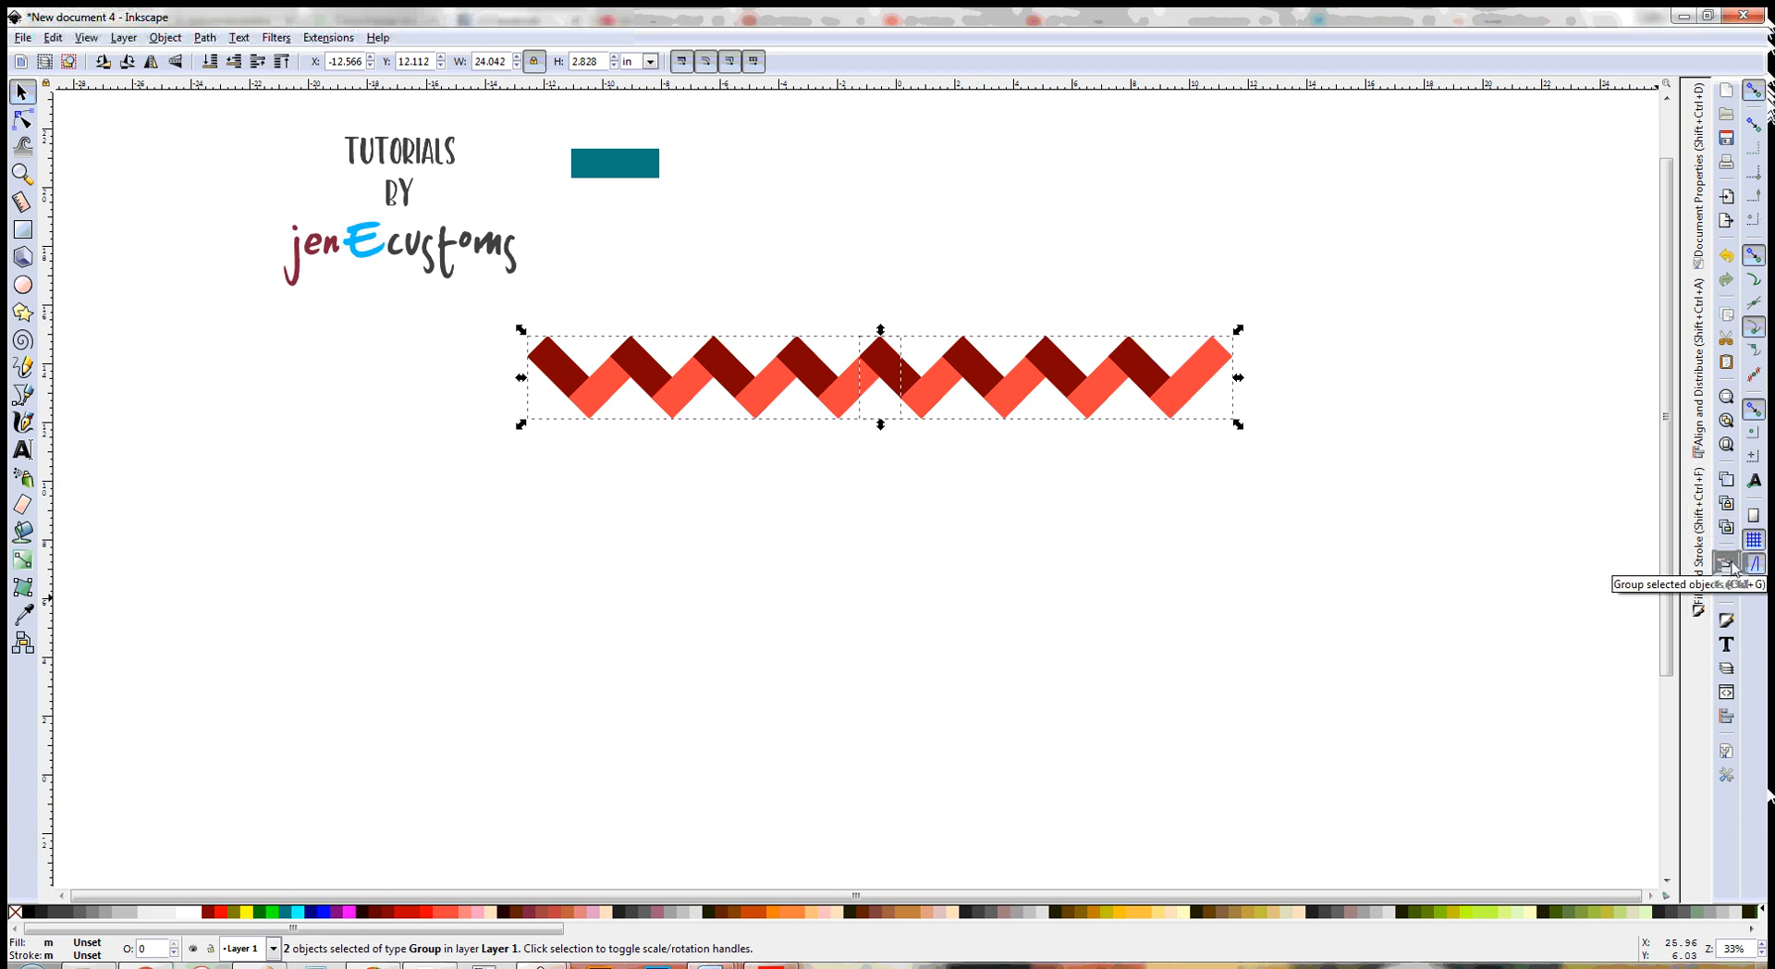
left_click(163, 39)
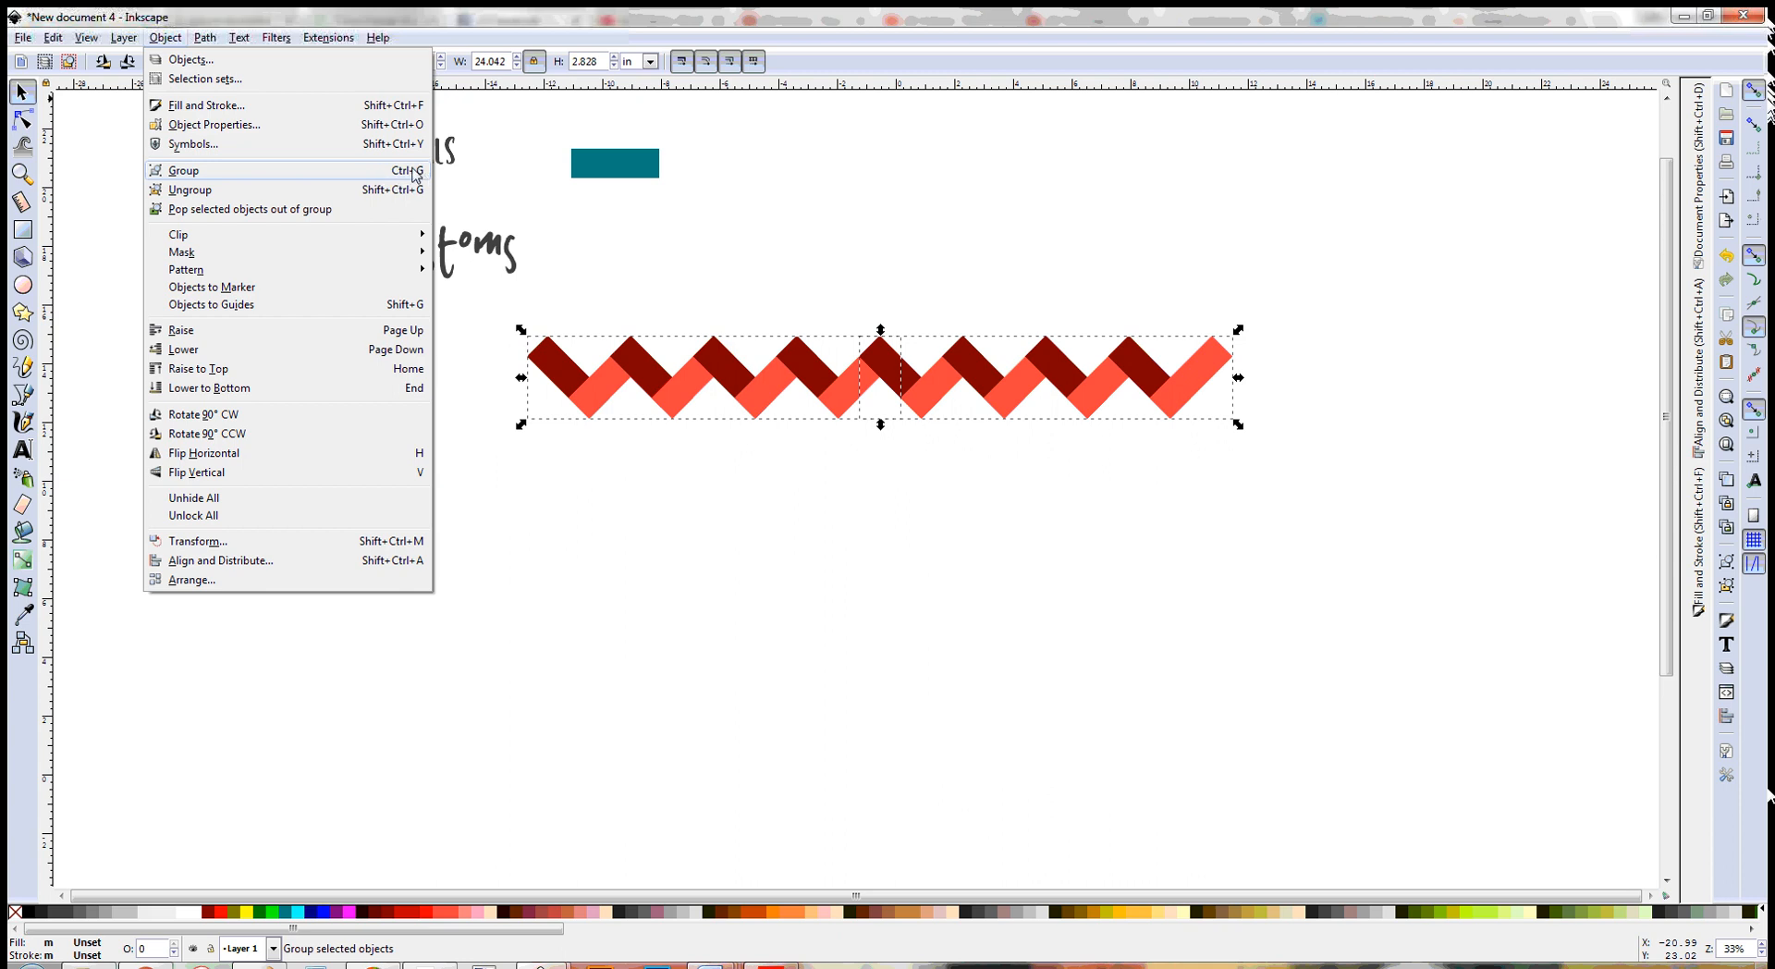
left_click(822, 634)
key("ctrl+g")
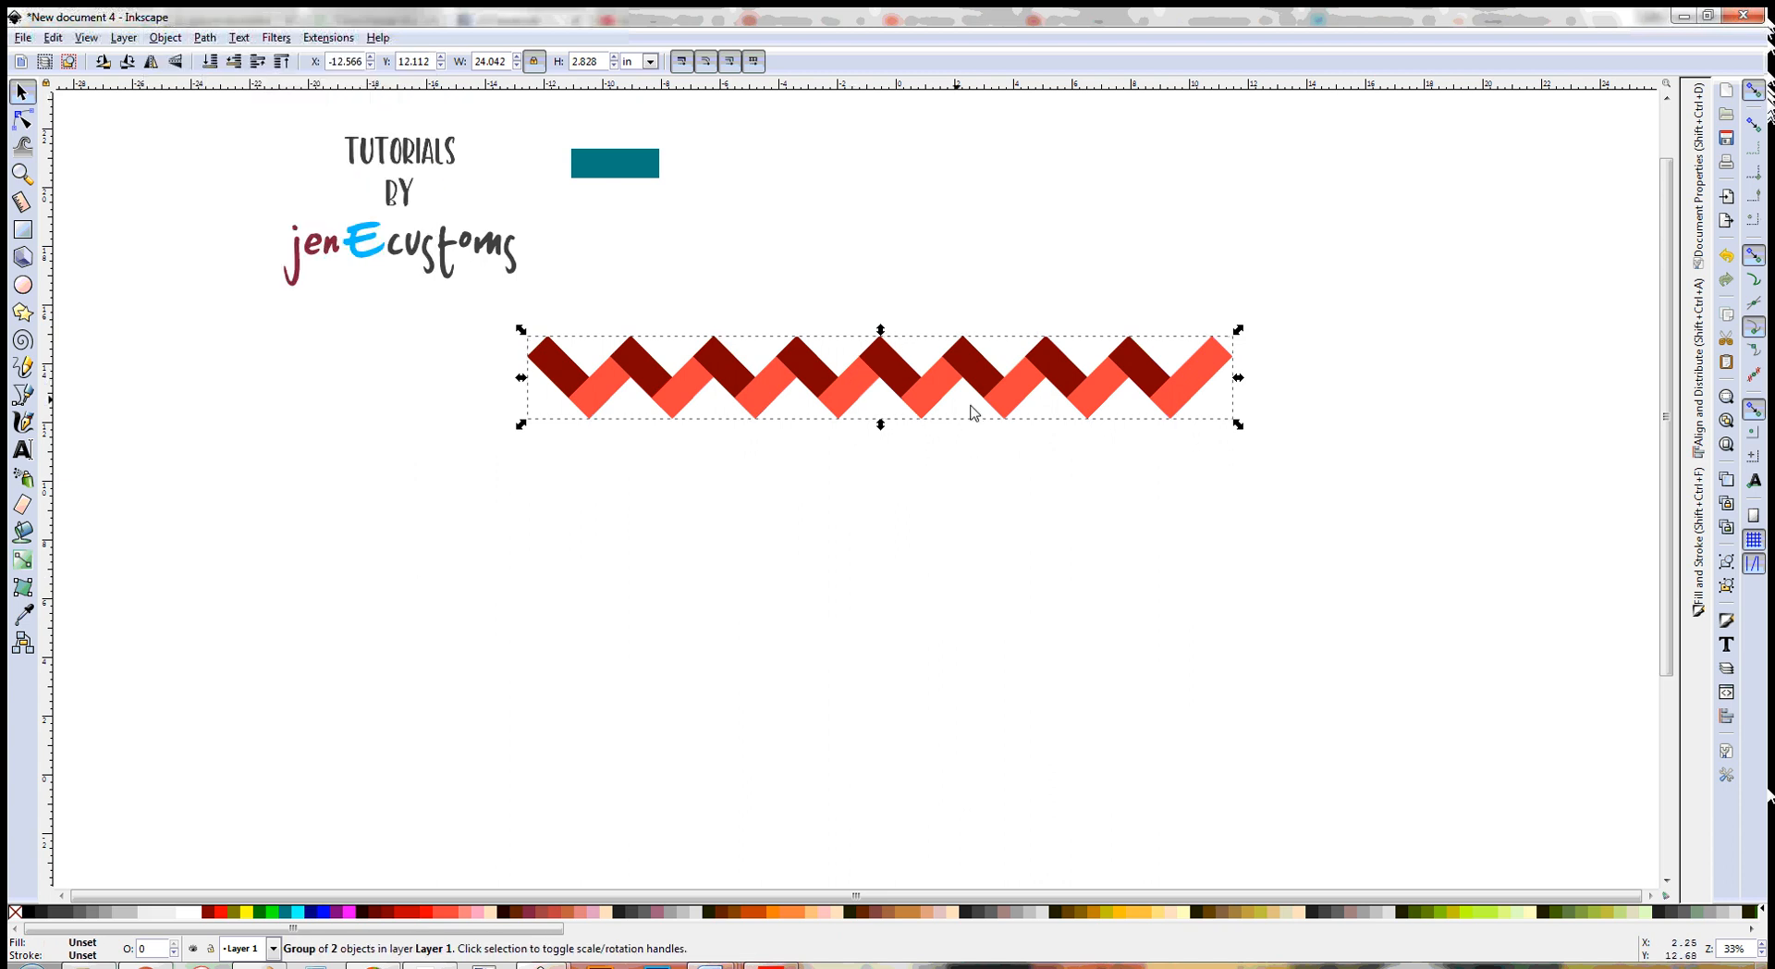
left_click_drag(953, 381, 724, 399)
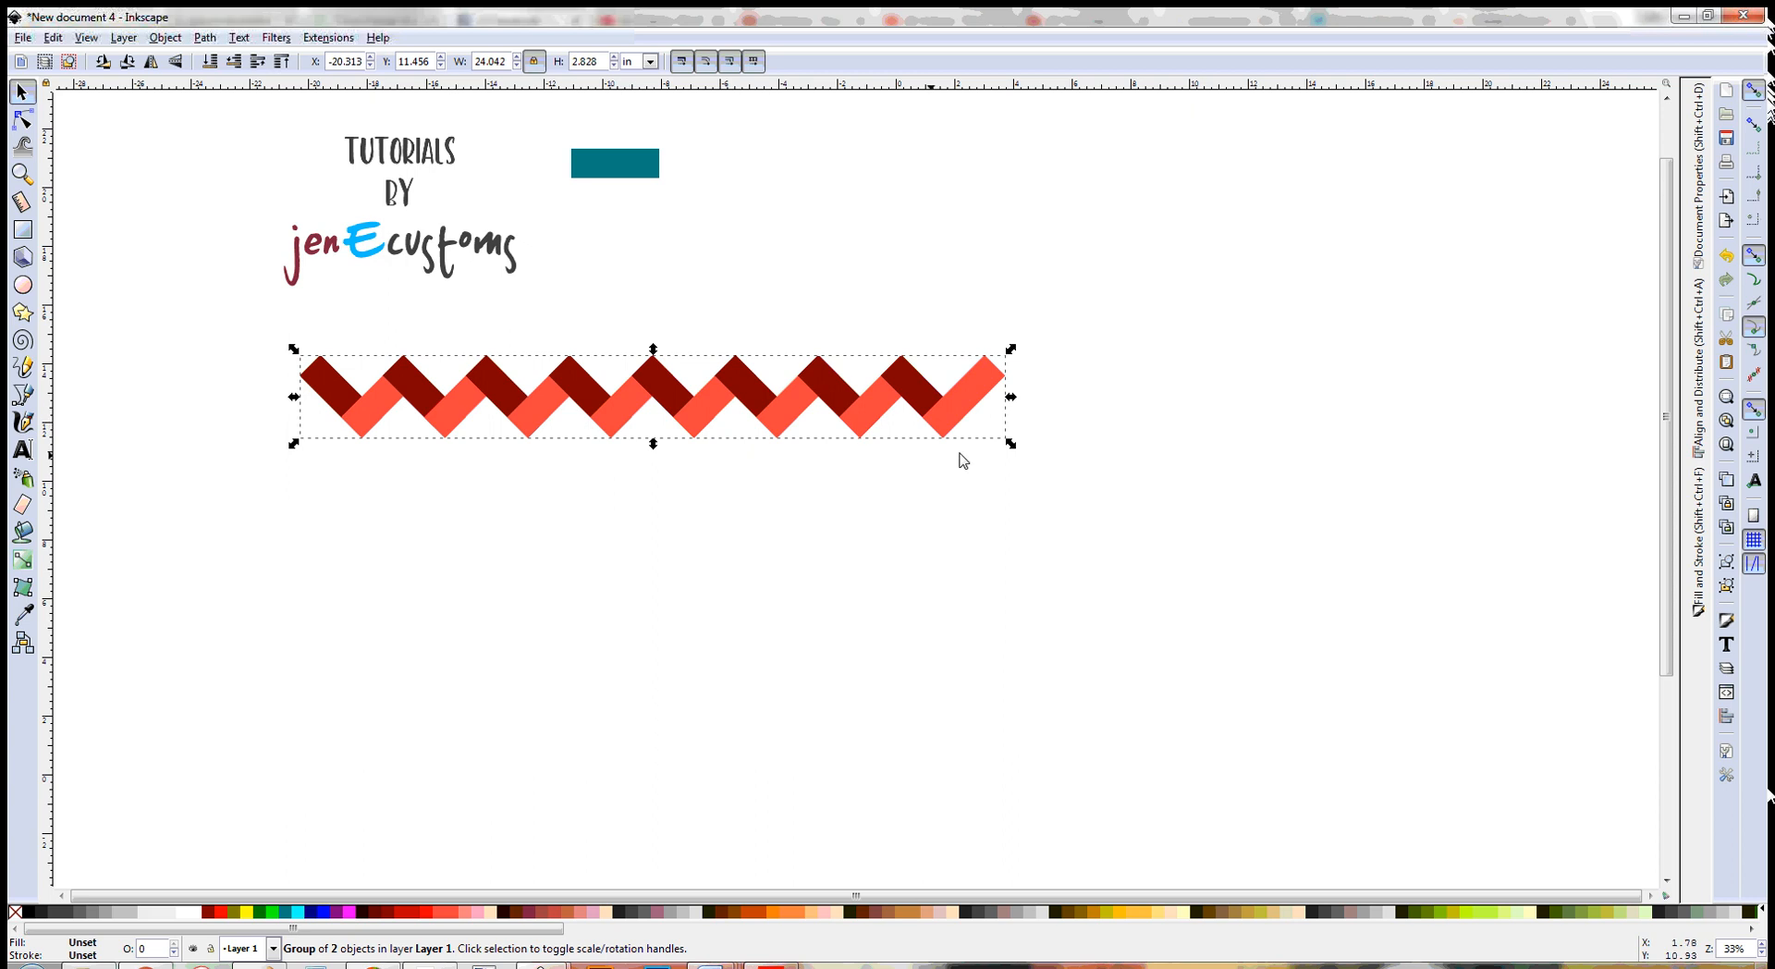
left_click_drag(855, 409, 796, 414)
- Duplicate the eight-V zigzag, snap the copy onto its right end, and shift both halves together left and slightly down
key("ctrl+d")
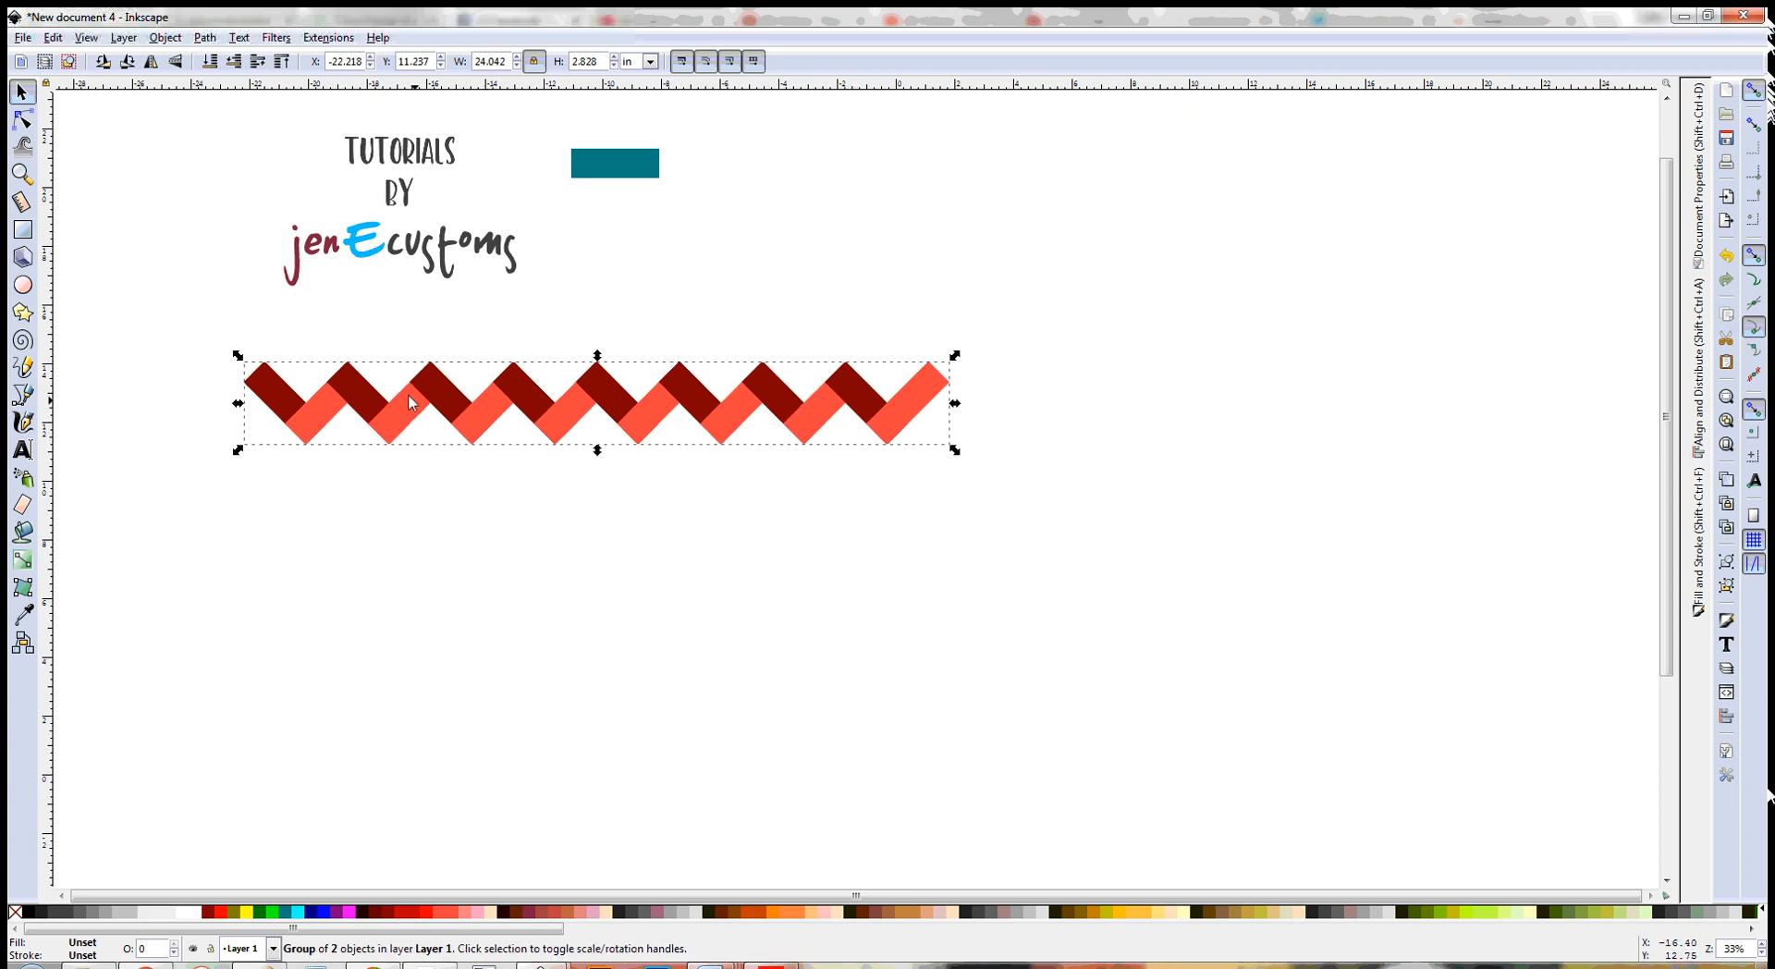
left_click_drag(368, 403, 1033, 417)
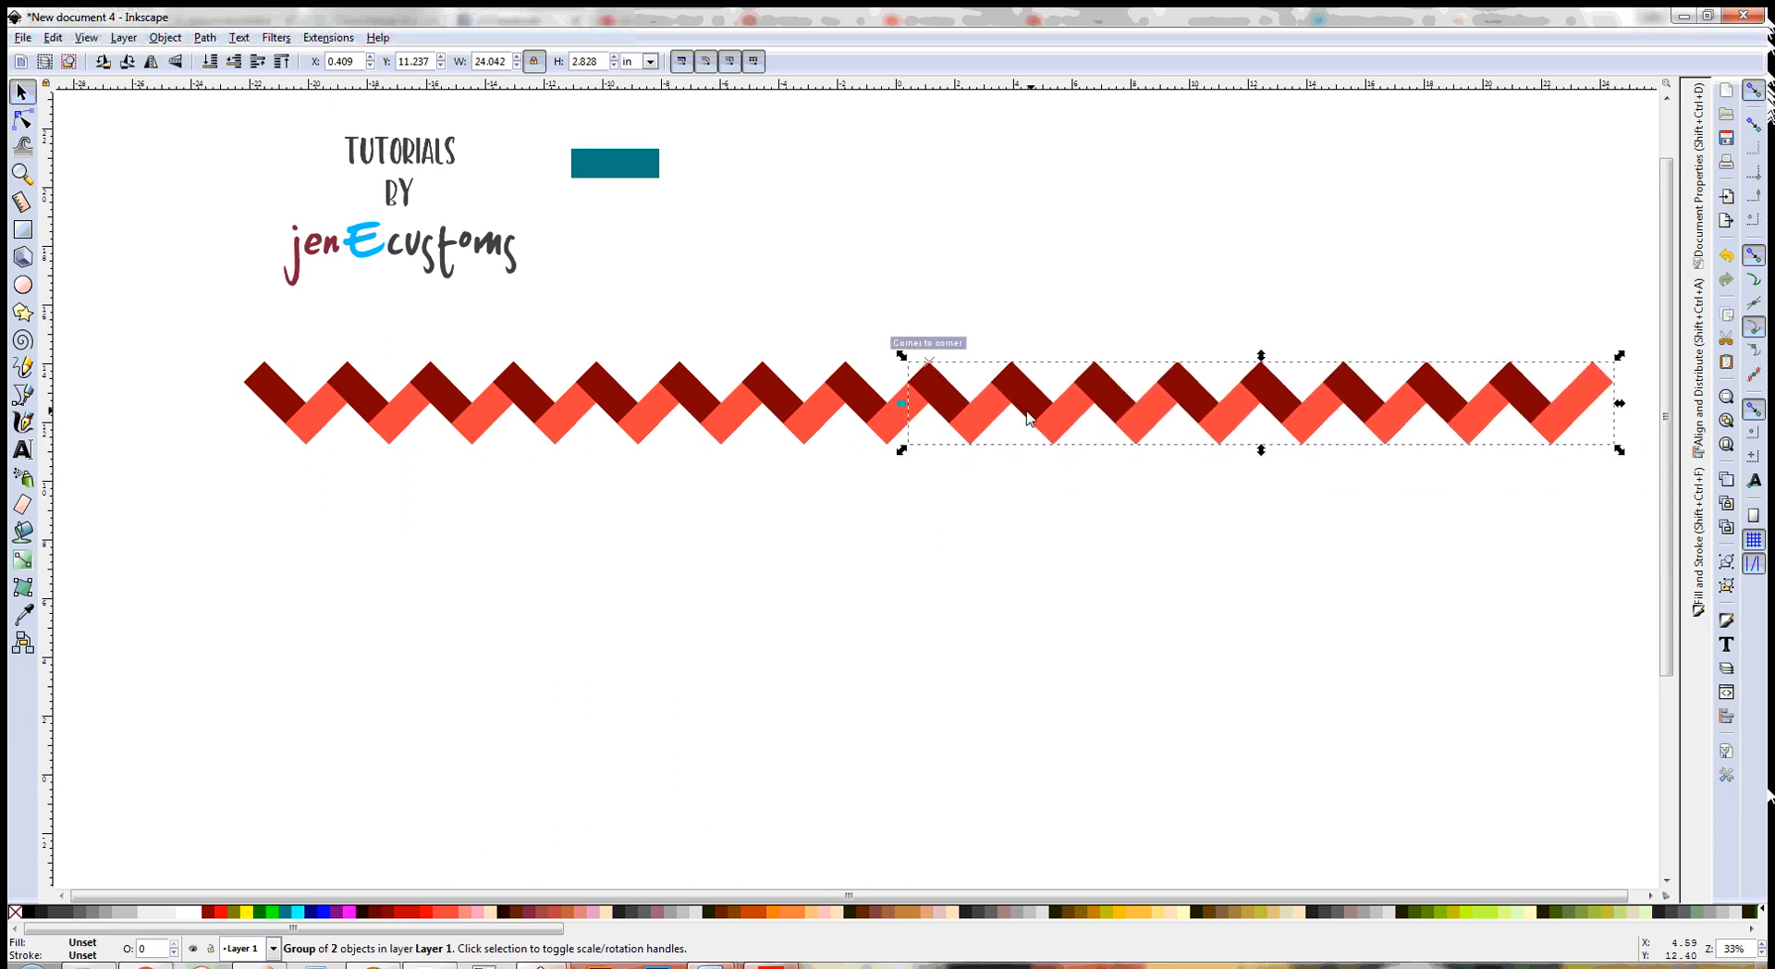
left_click(656, 411, "shift")
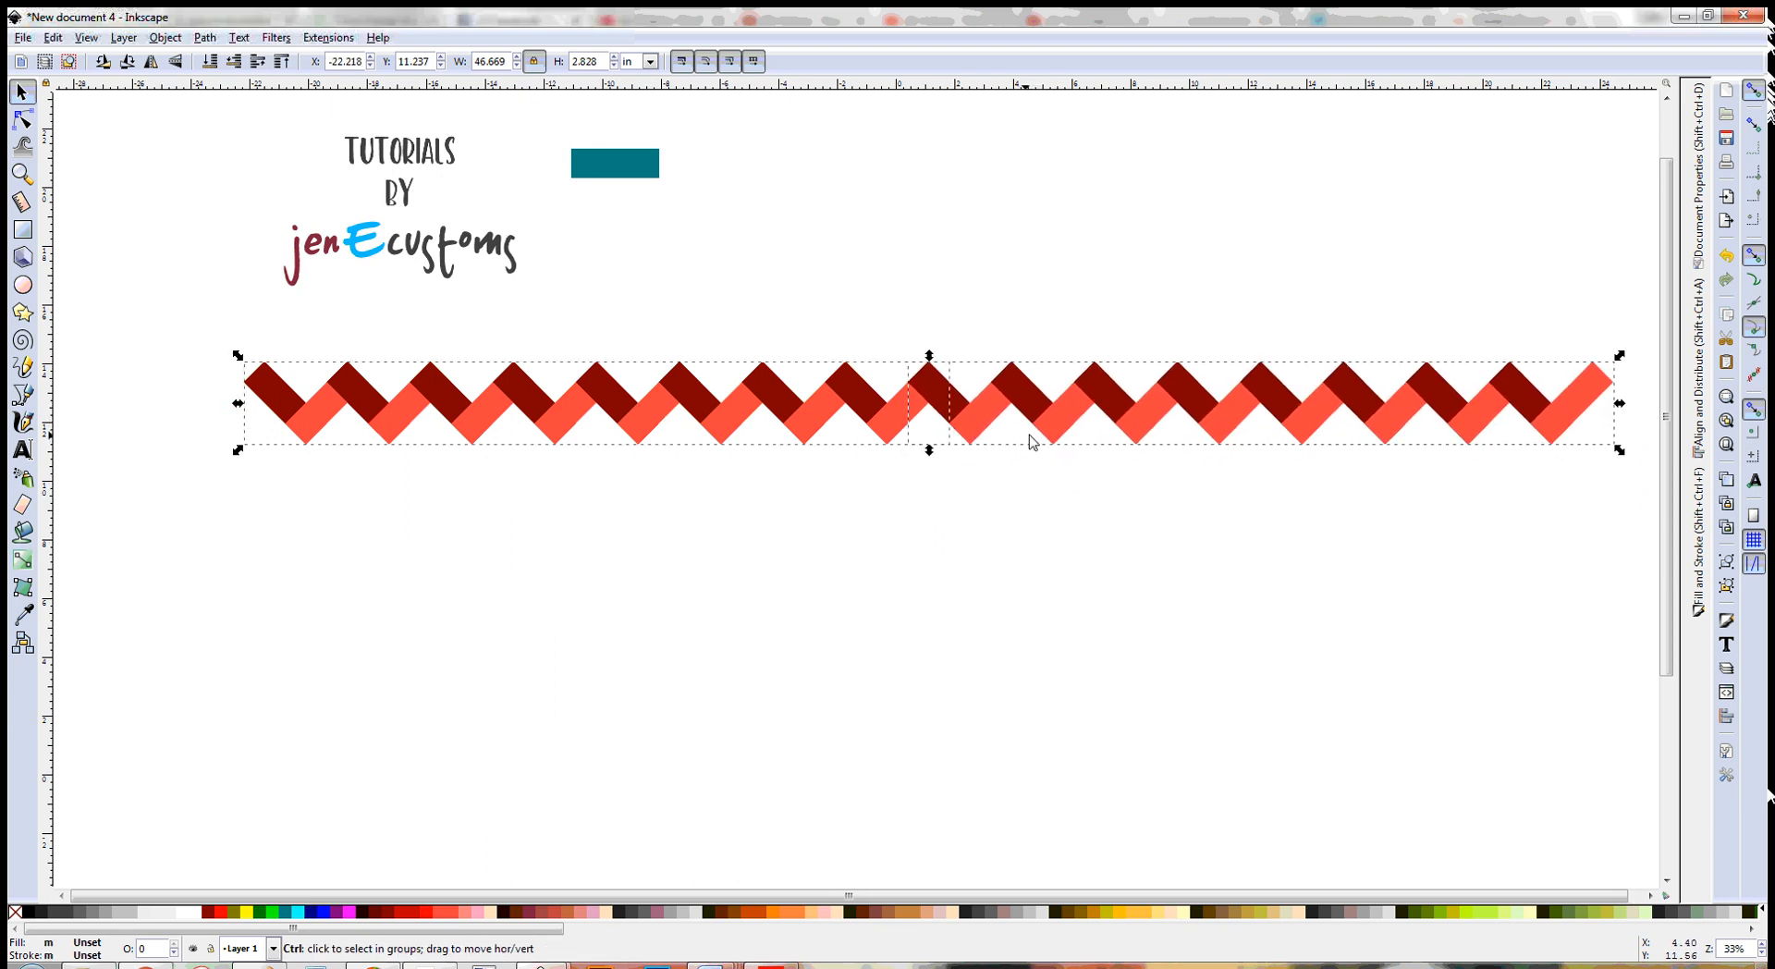
left_click_drag(1033, 440, 949, 434)
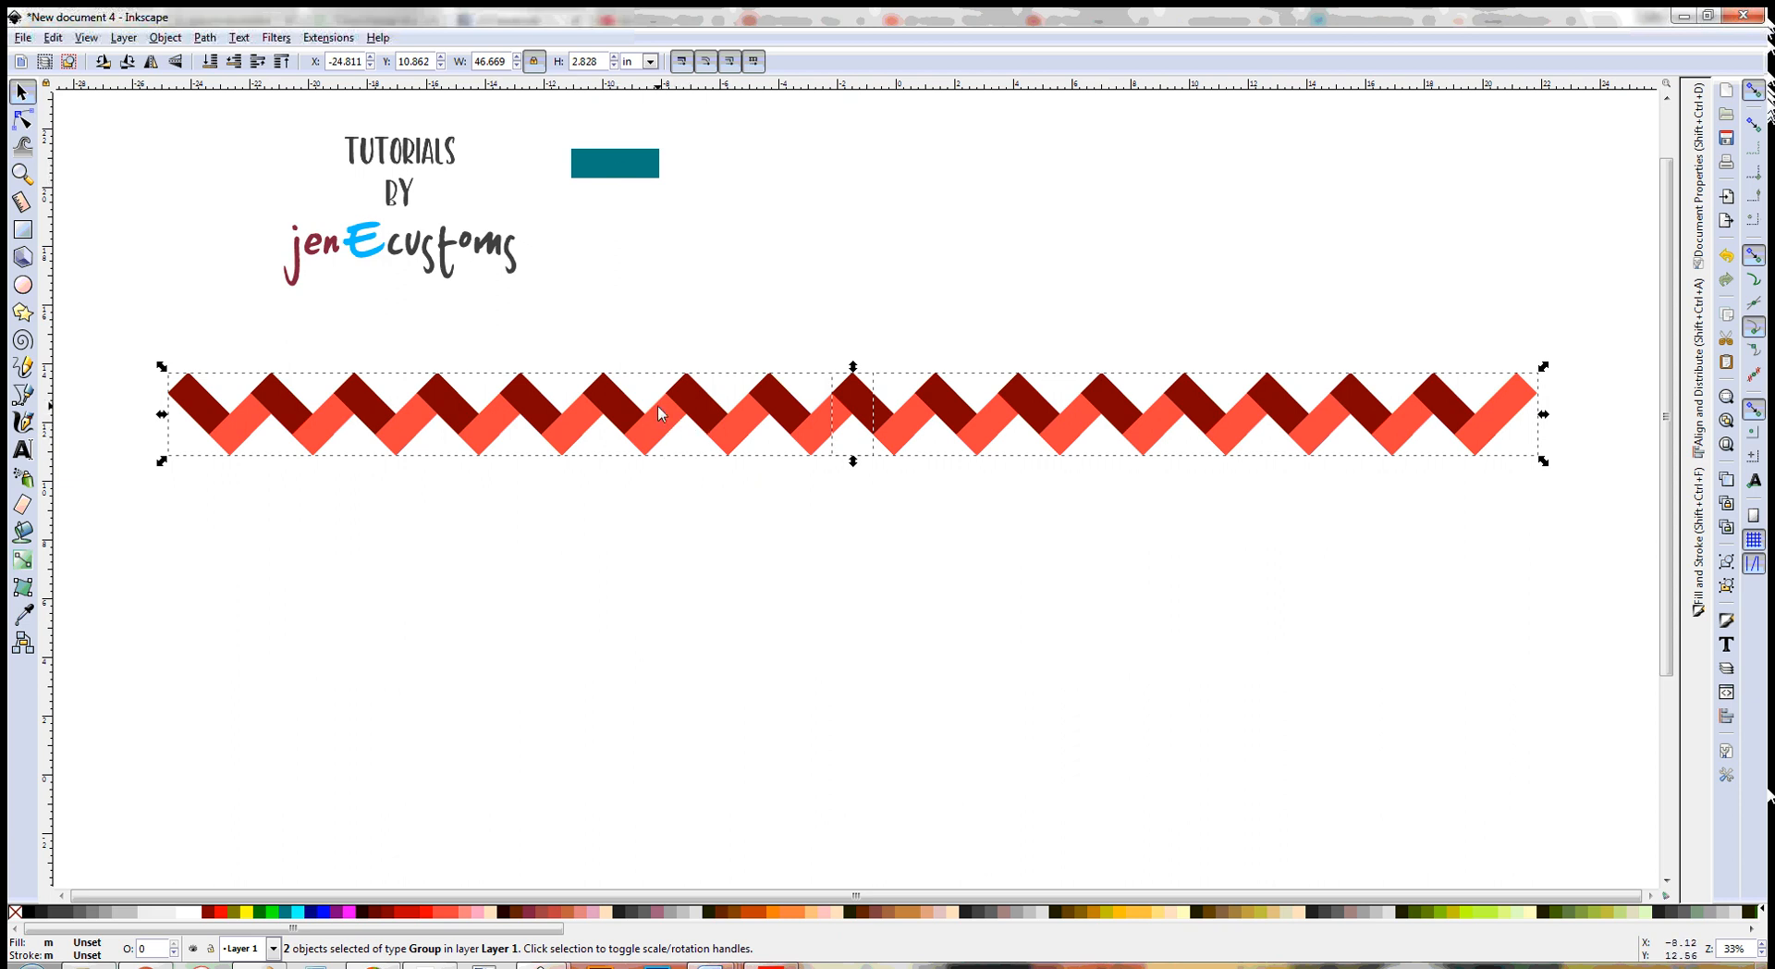
- Reduce the teal rectangle's height to about 0.438 in from its lower edge
left_click(634, 237)
left_click(614, 169)
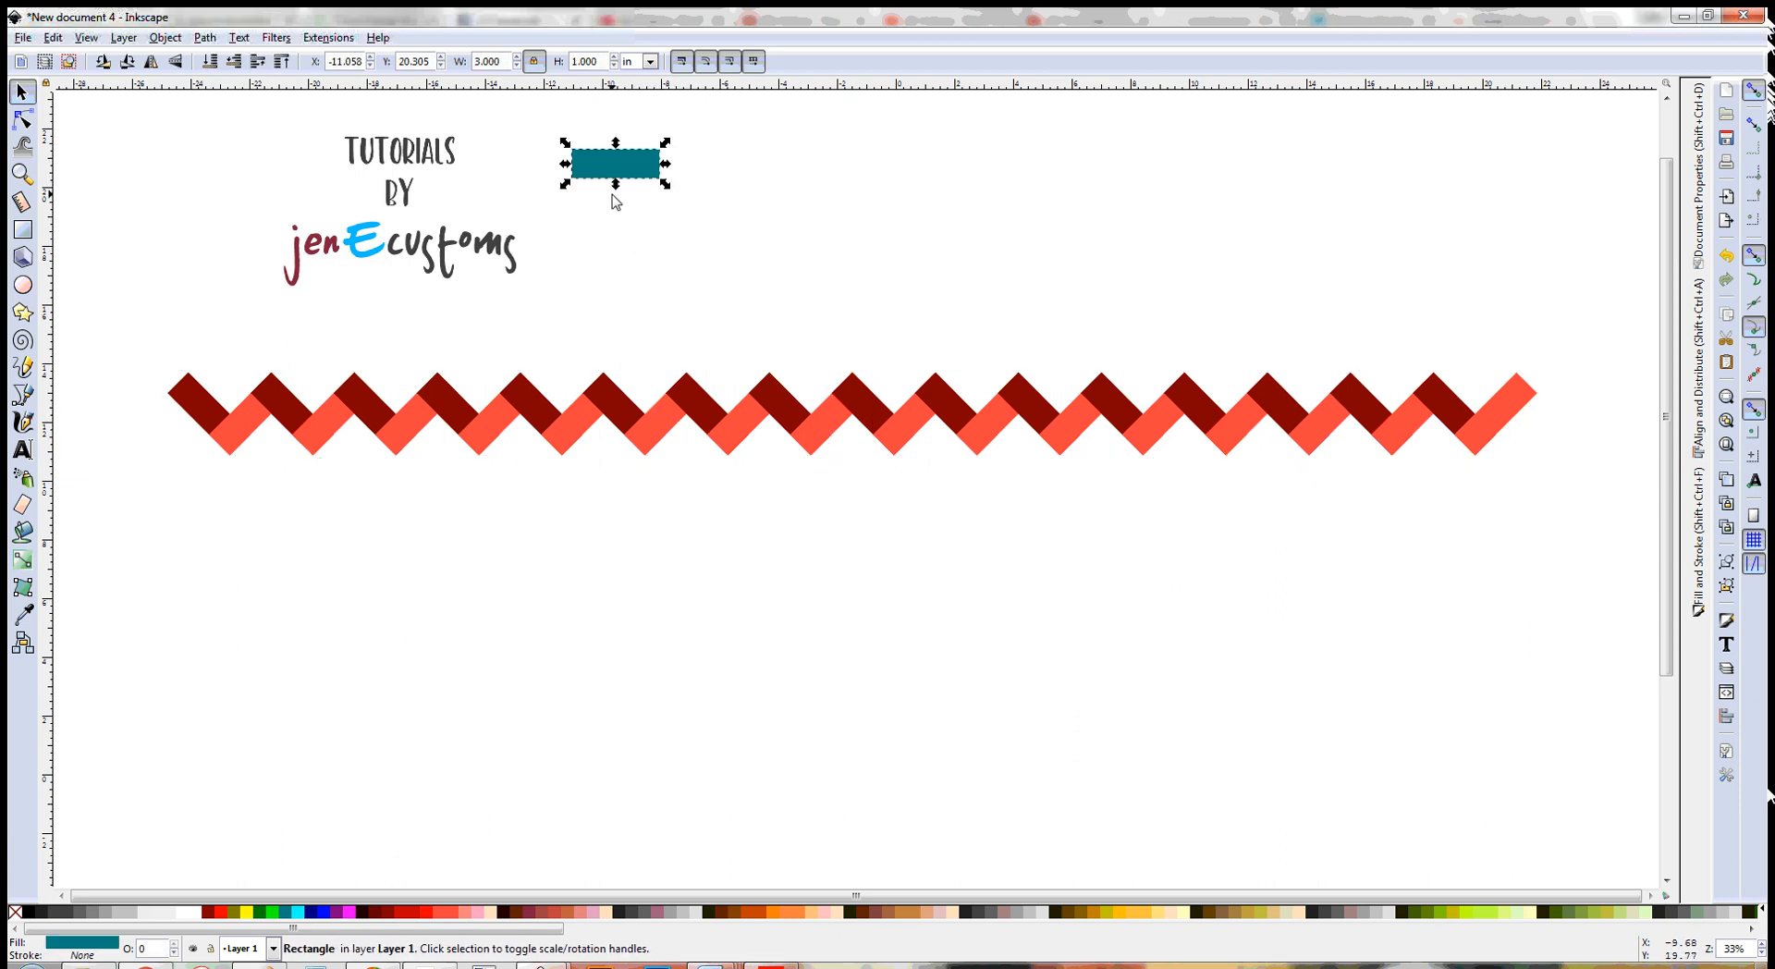
left_click_drag(614, 186, 617, 176)
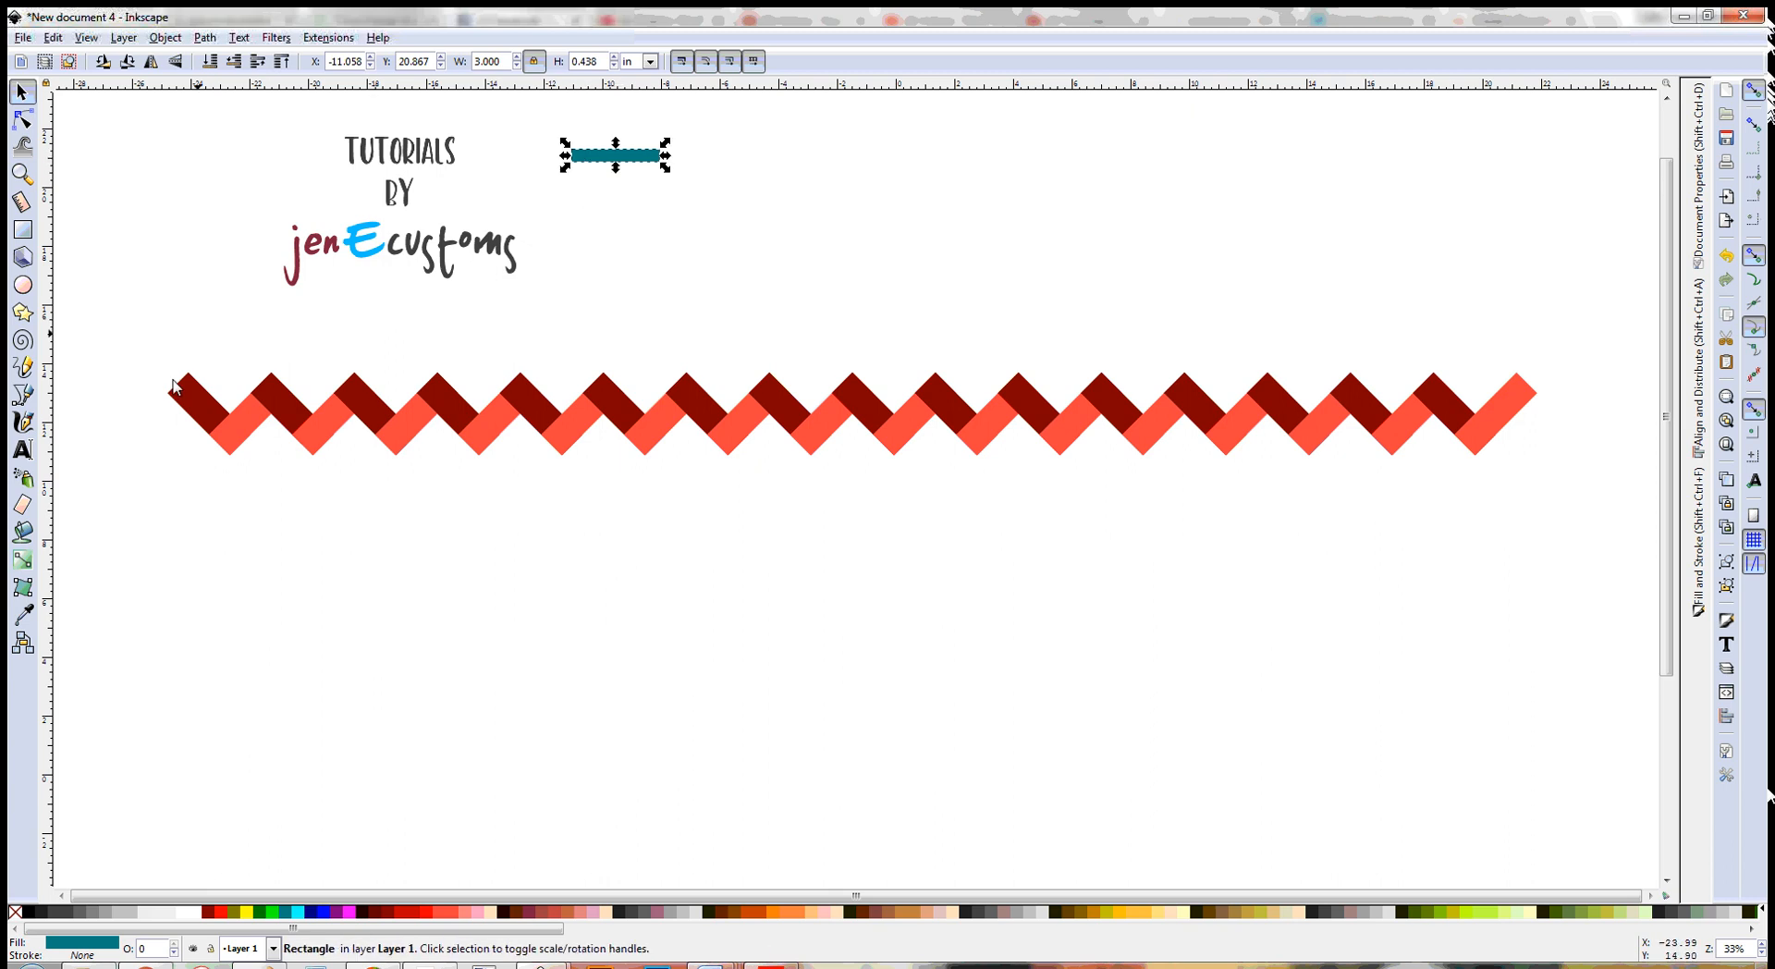
- Select the whole zigzag row and ungroup it repeatedly down to individual rectangles
left_click_drag(105, 533, 1595, 326)
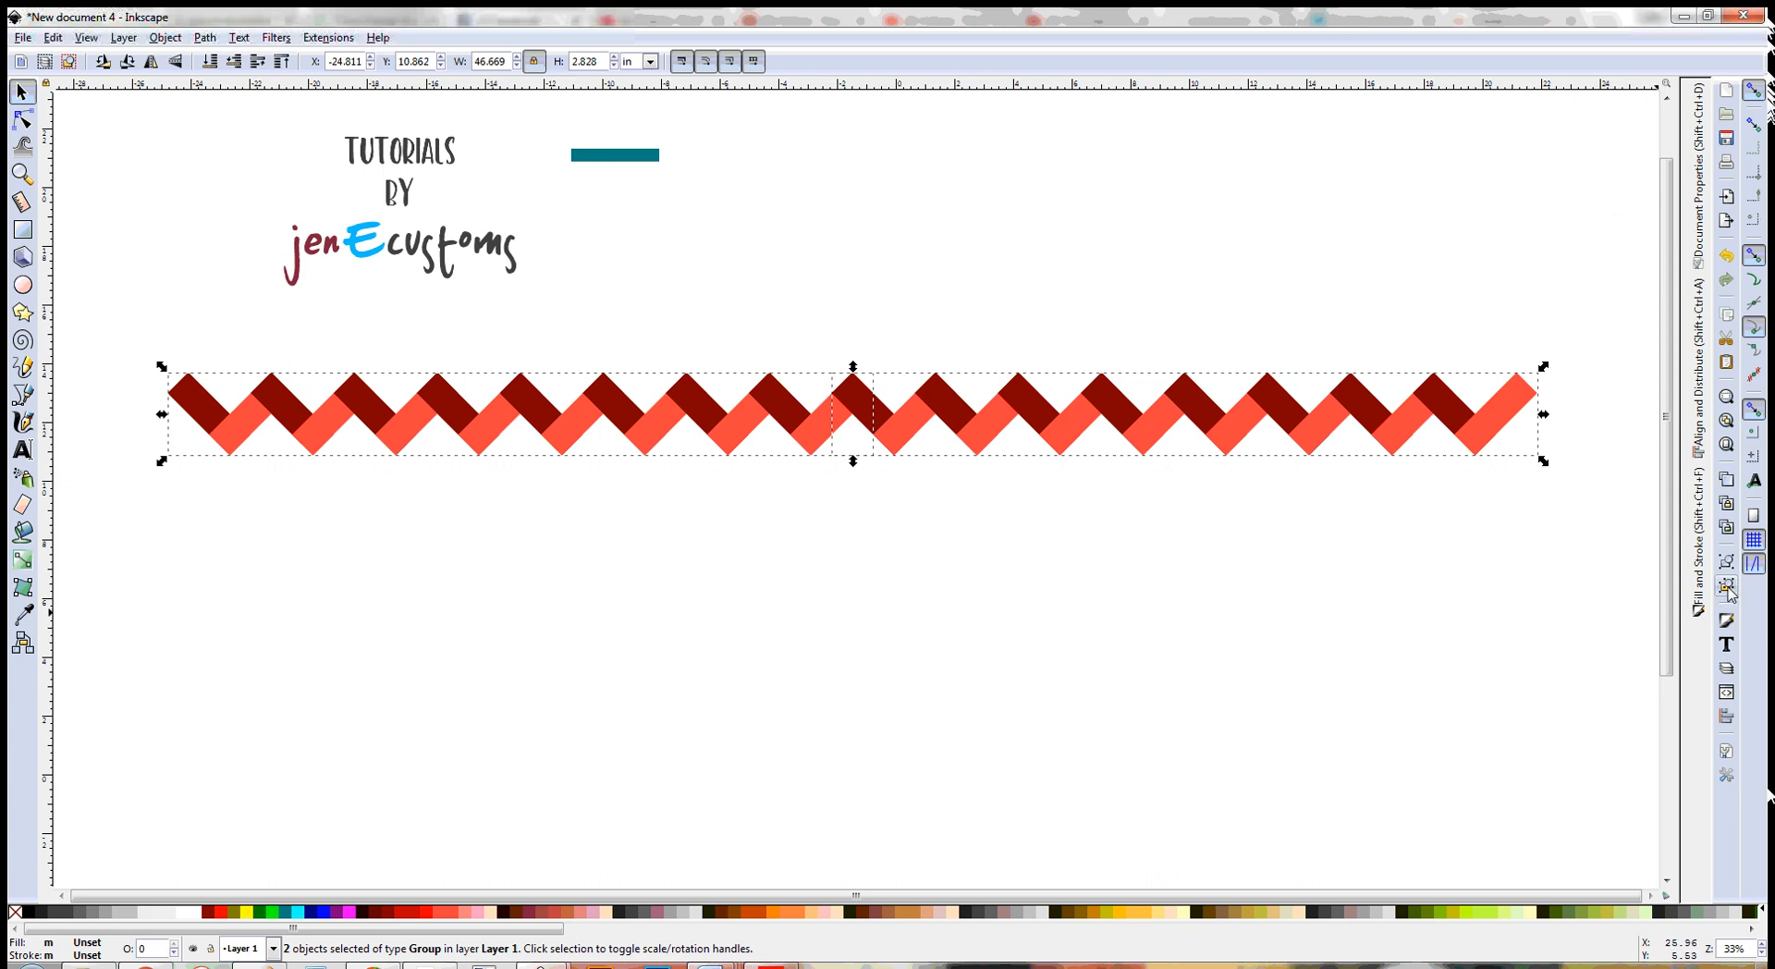
left_click(170, 39)
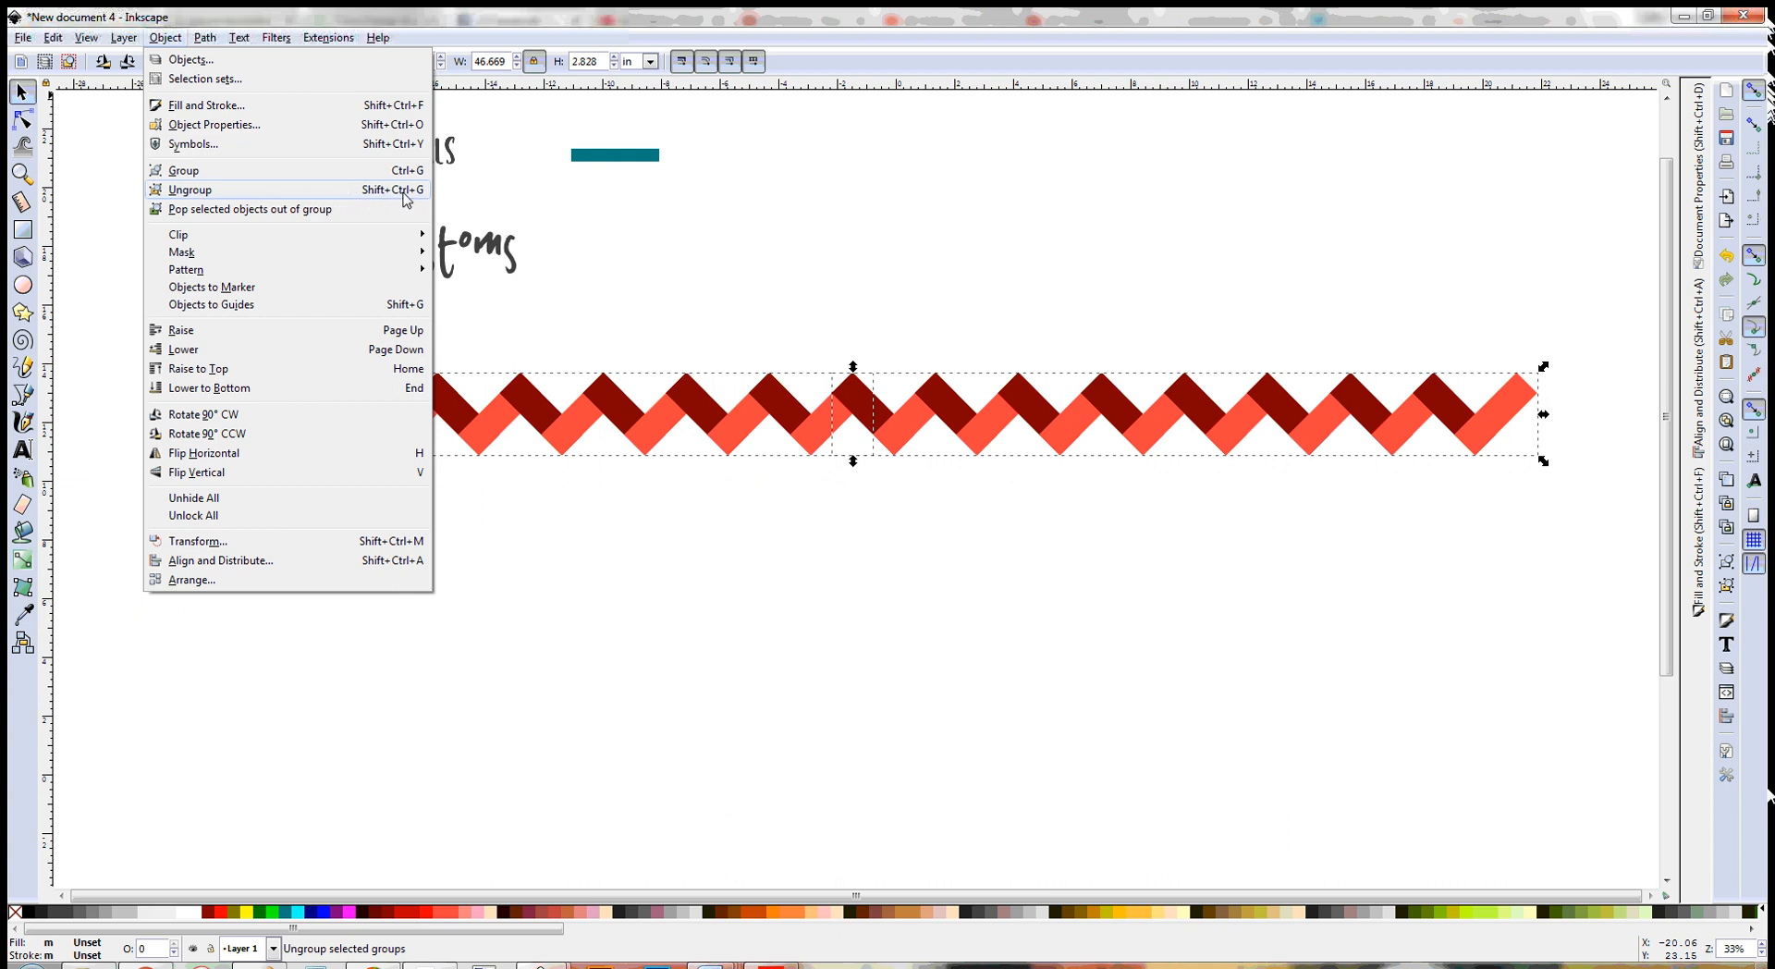
left_click(428, 19)
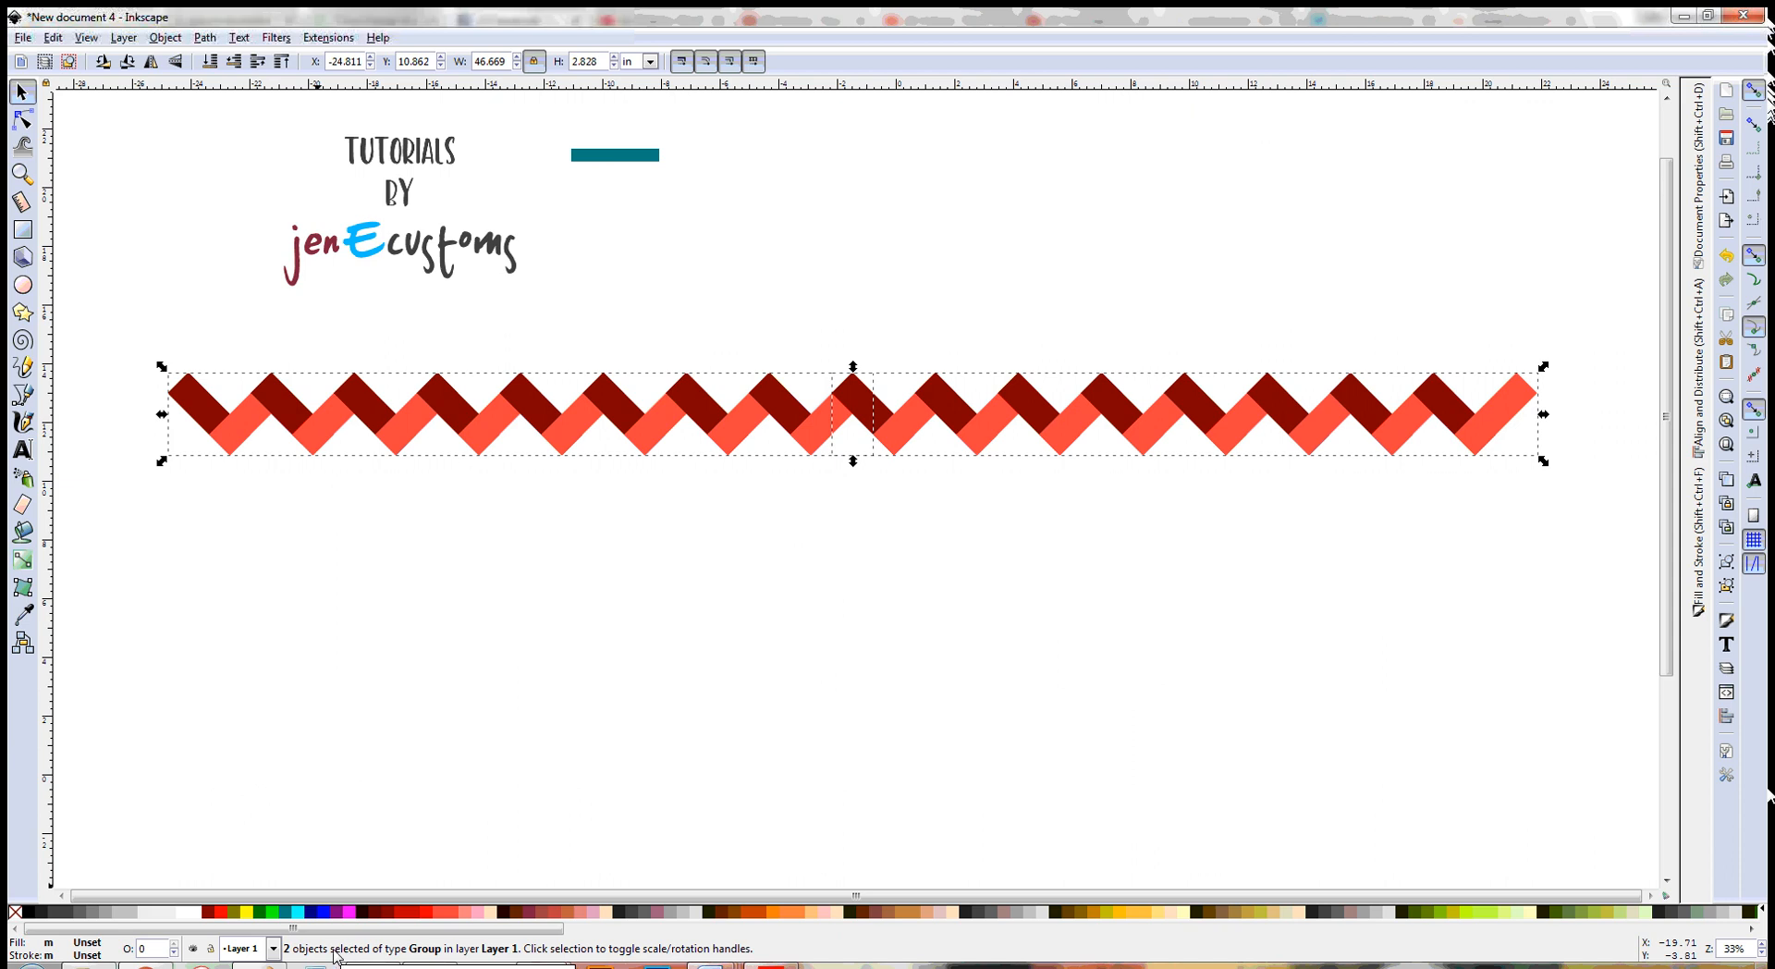
key("ctrl+shift+g")
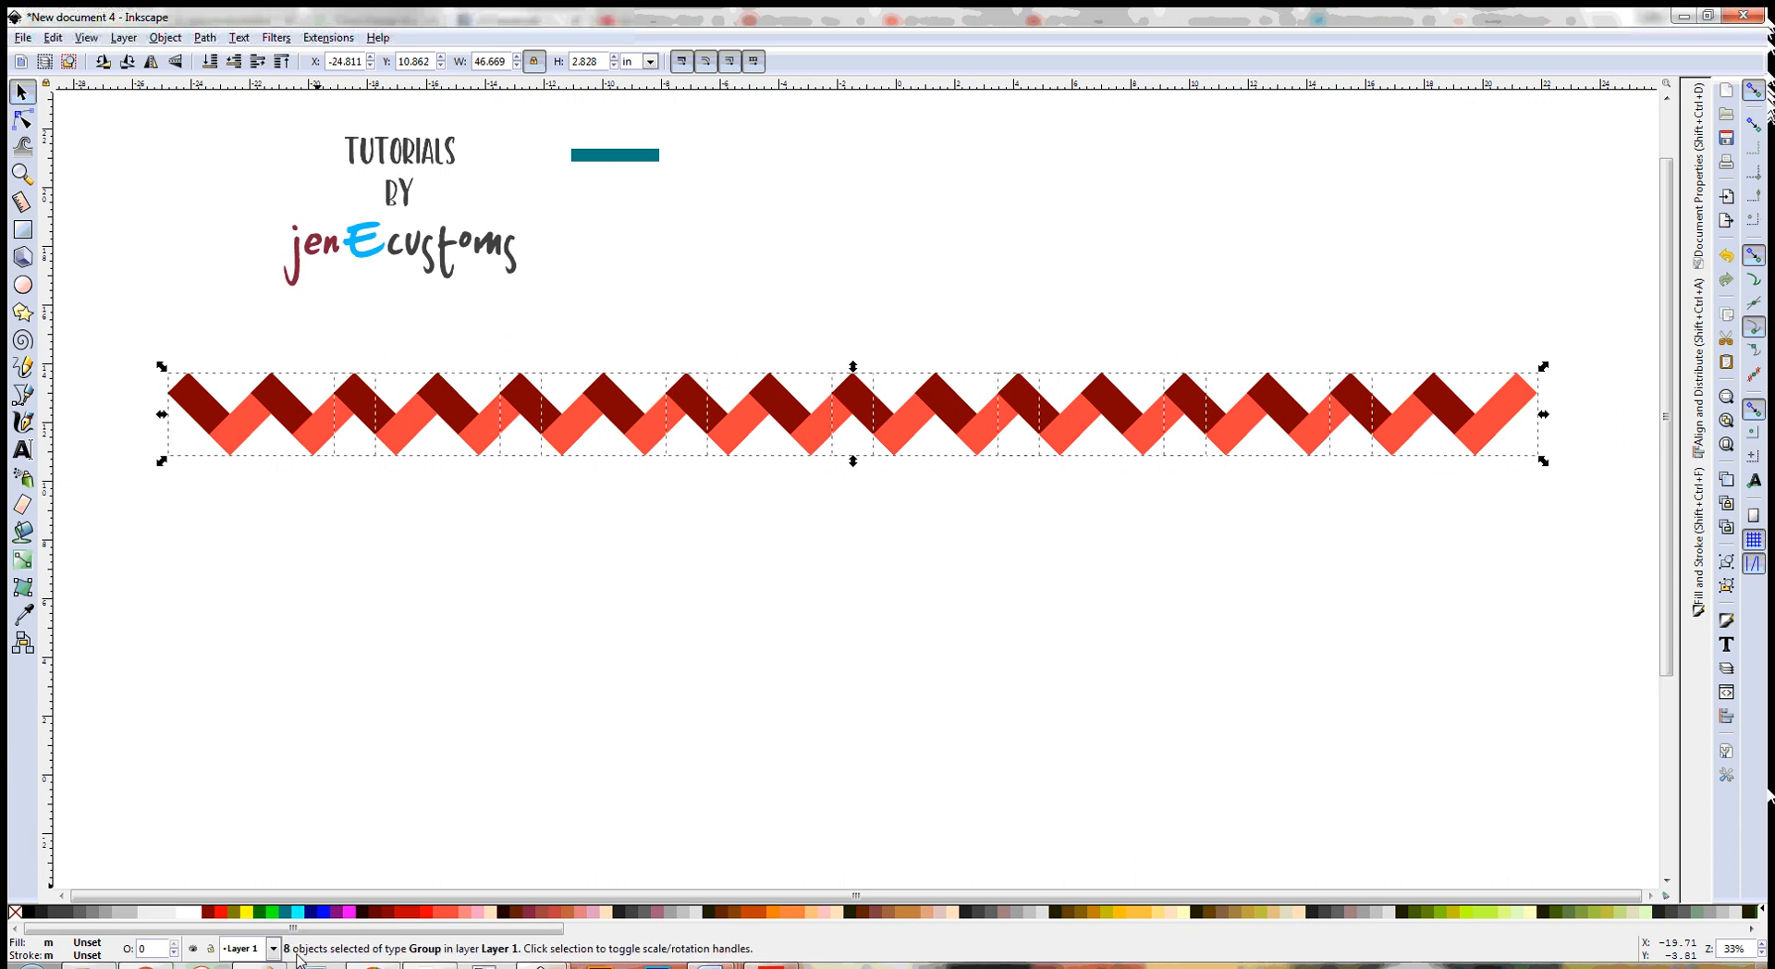
key("ctrl+shift+g")
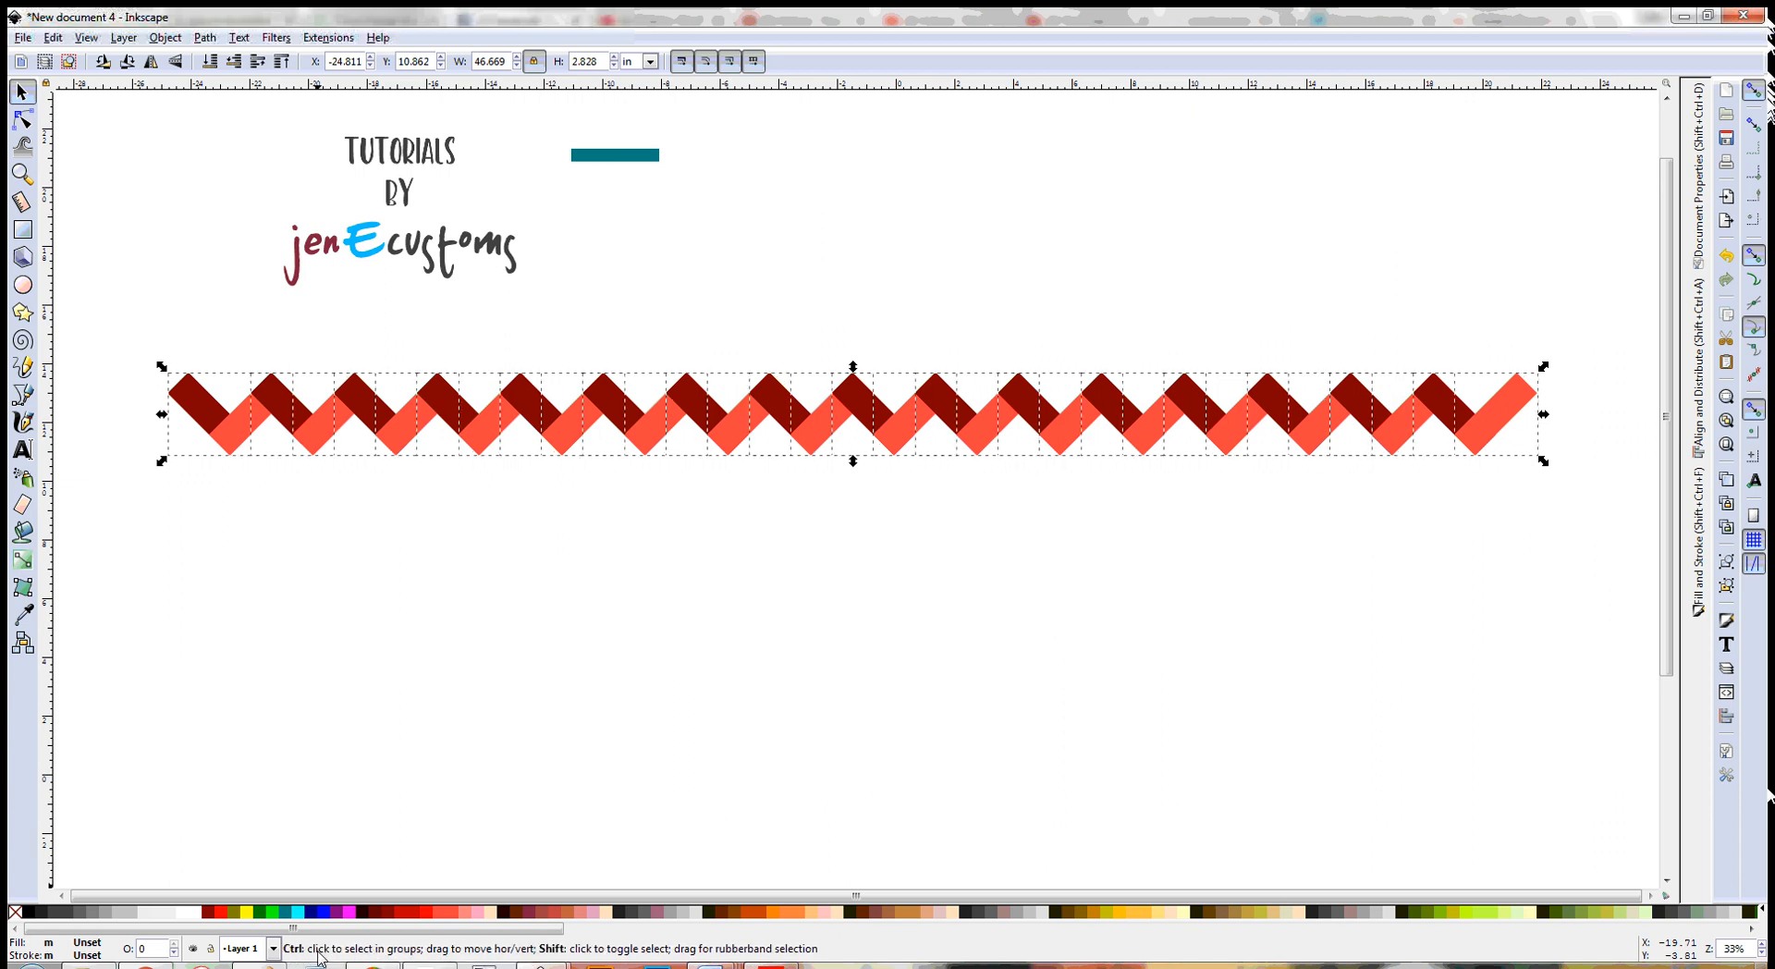
key("ctrl+shift+g")
key("ctrl+shift+g")
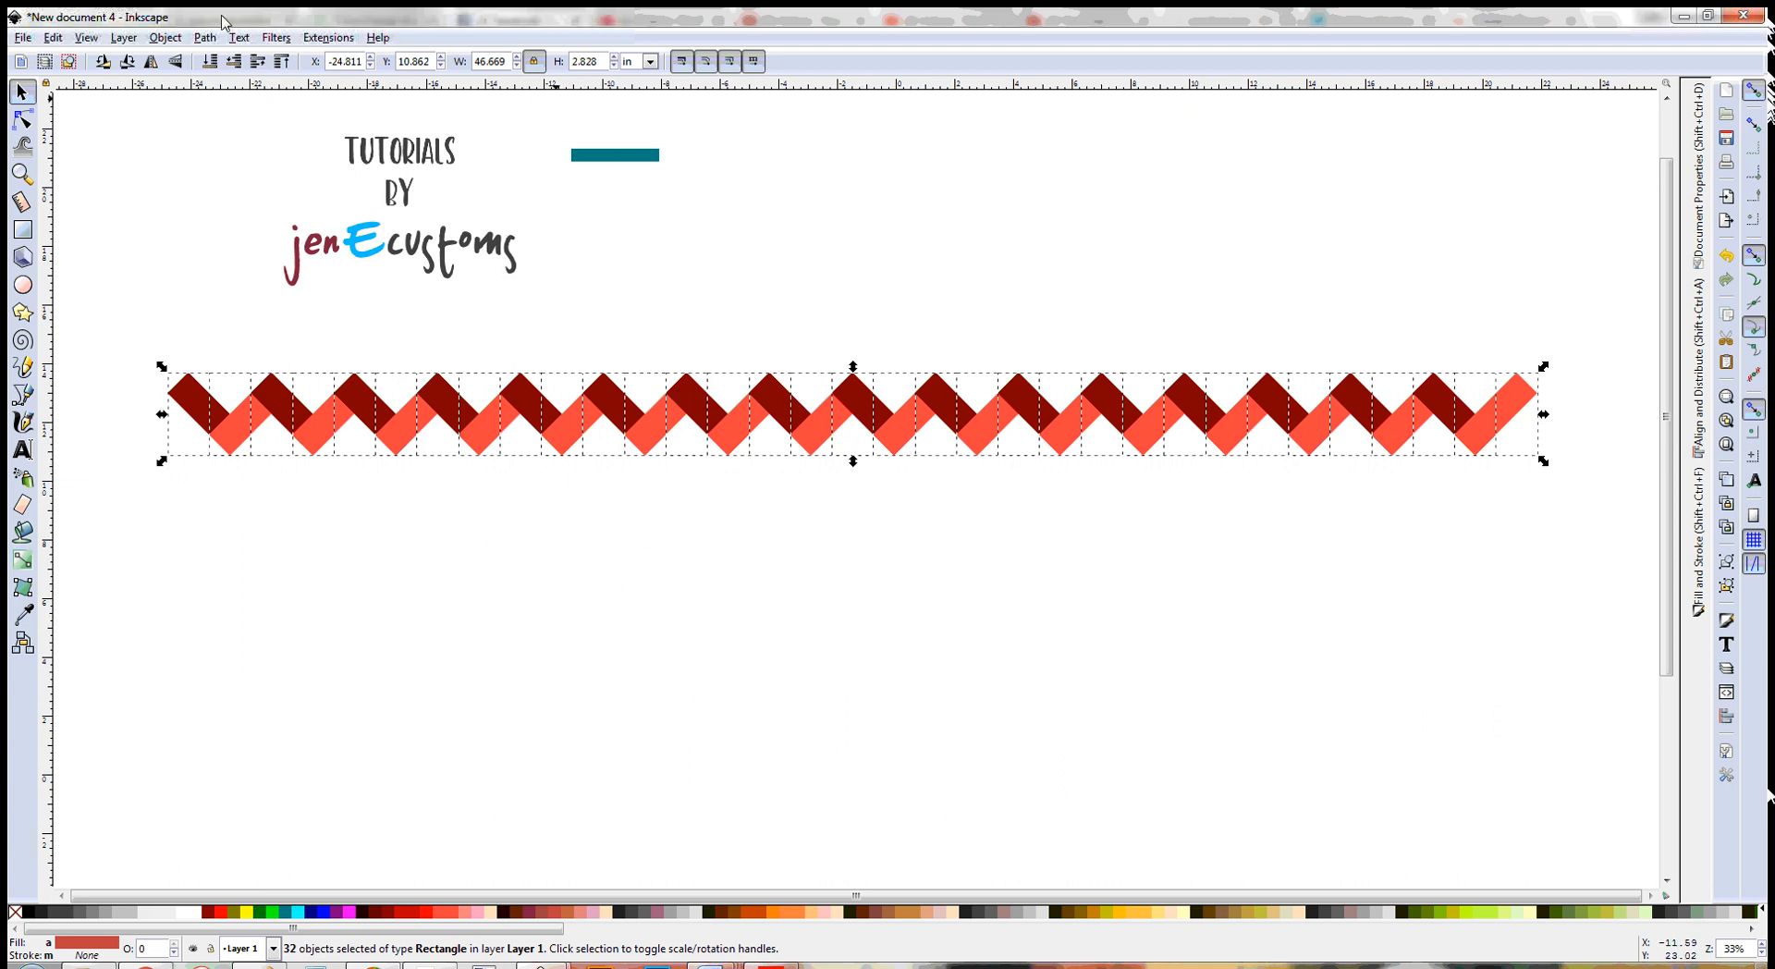
- Union the selected rectangles into a single zigzag path and move it up about 1 in
left_click(207, 39)
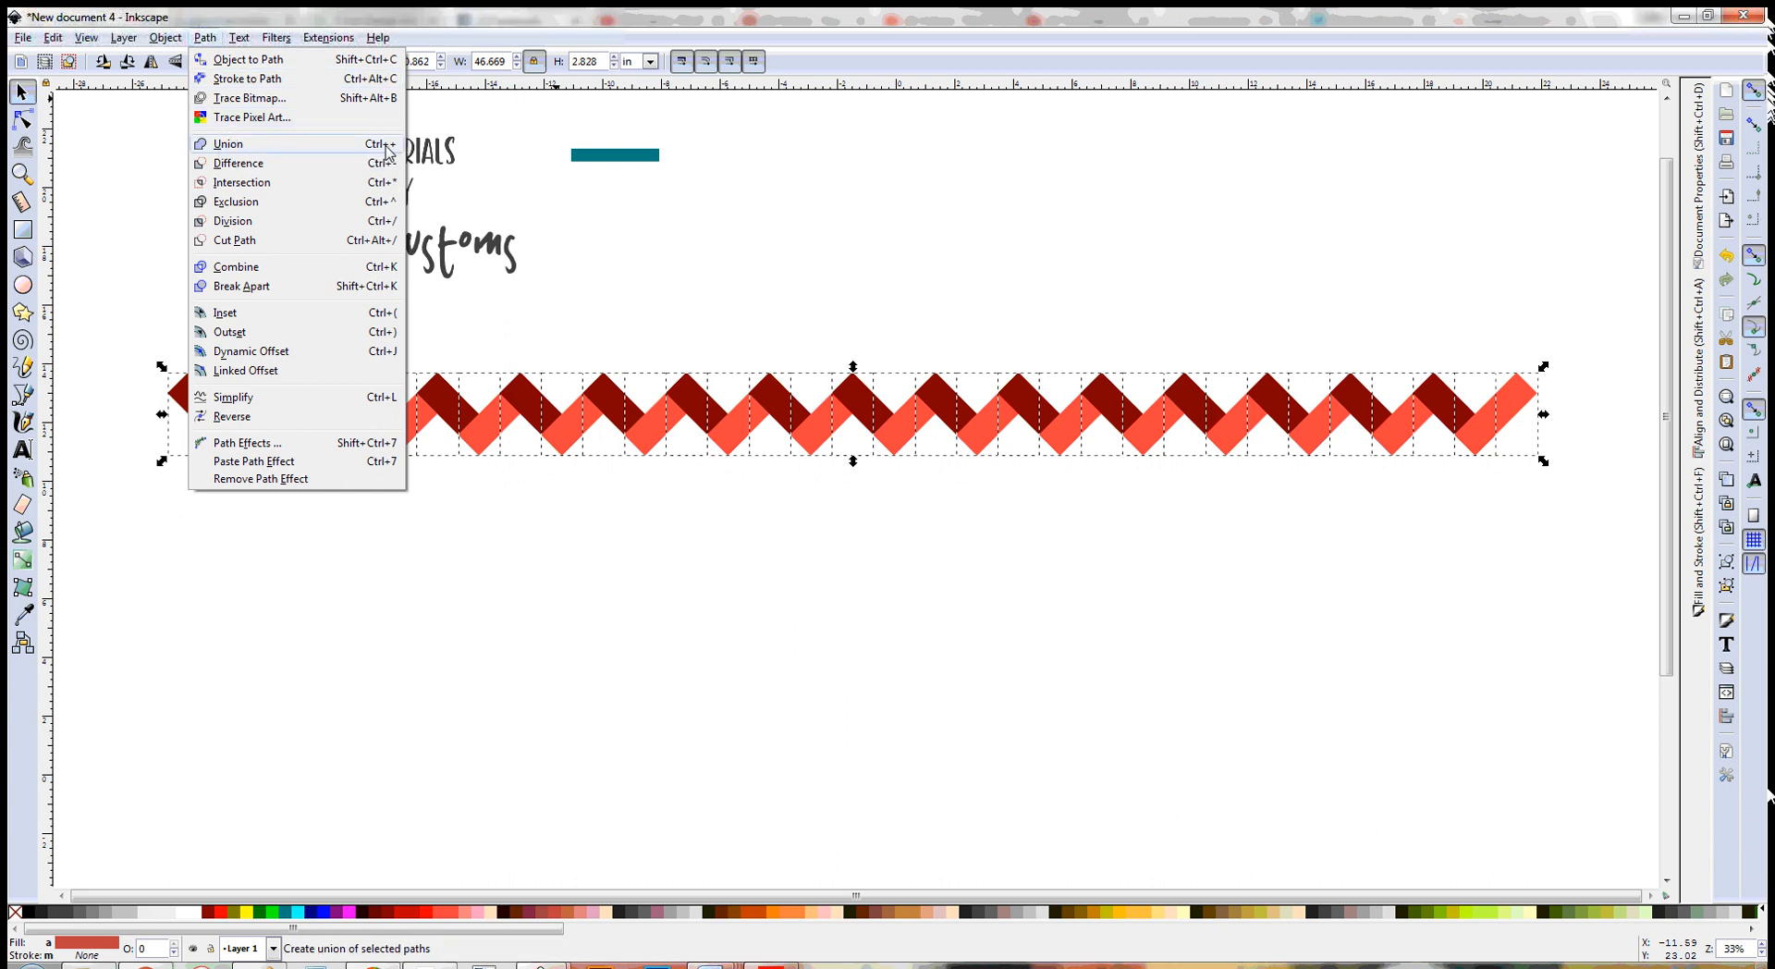
mouse_move(324, 28)
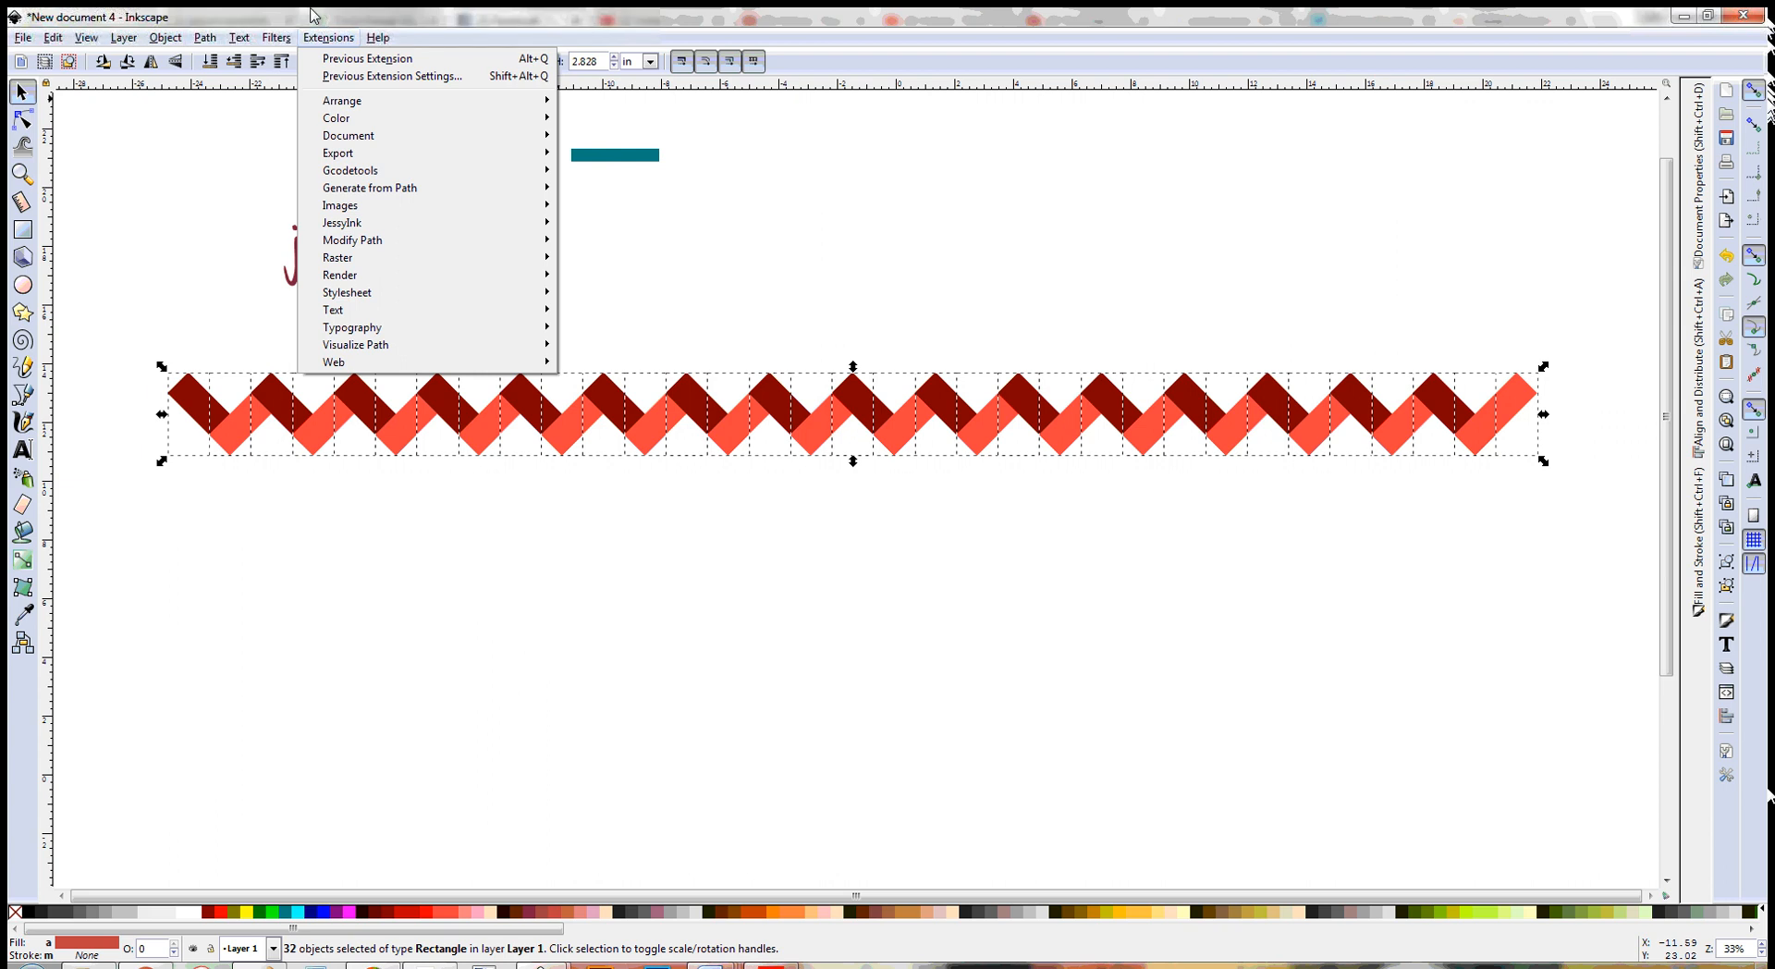
mouse_move(209, 41)
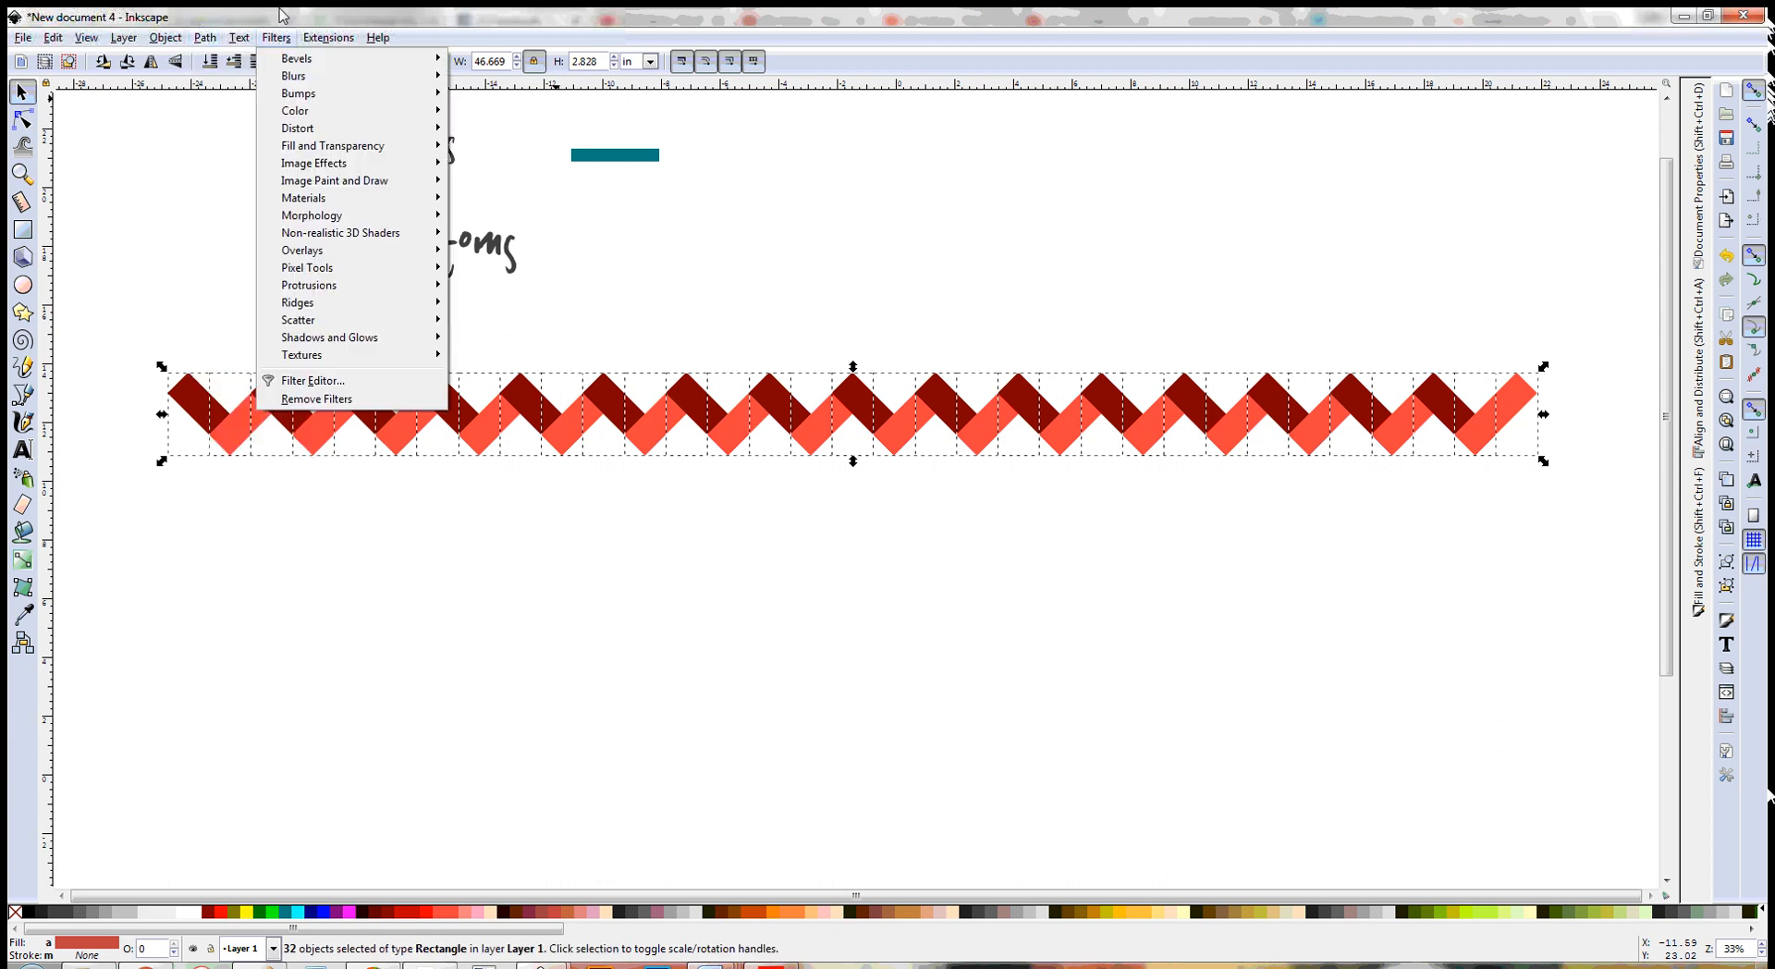
left_click(464, 146)
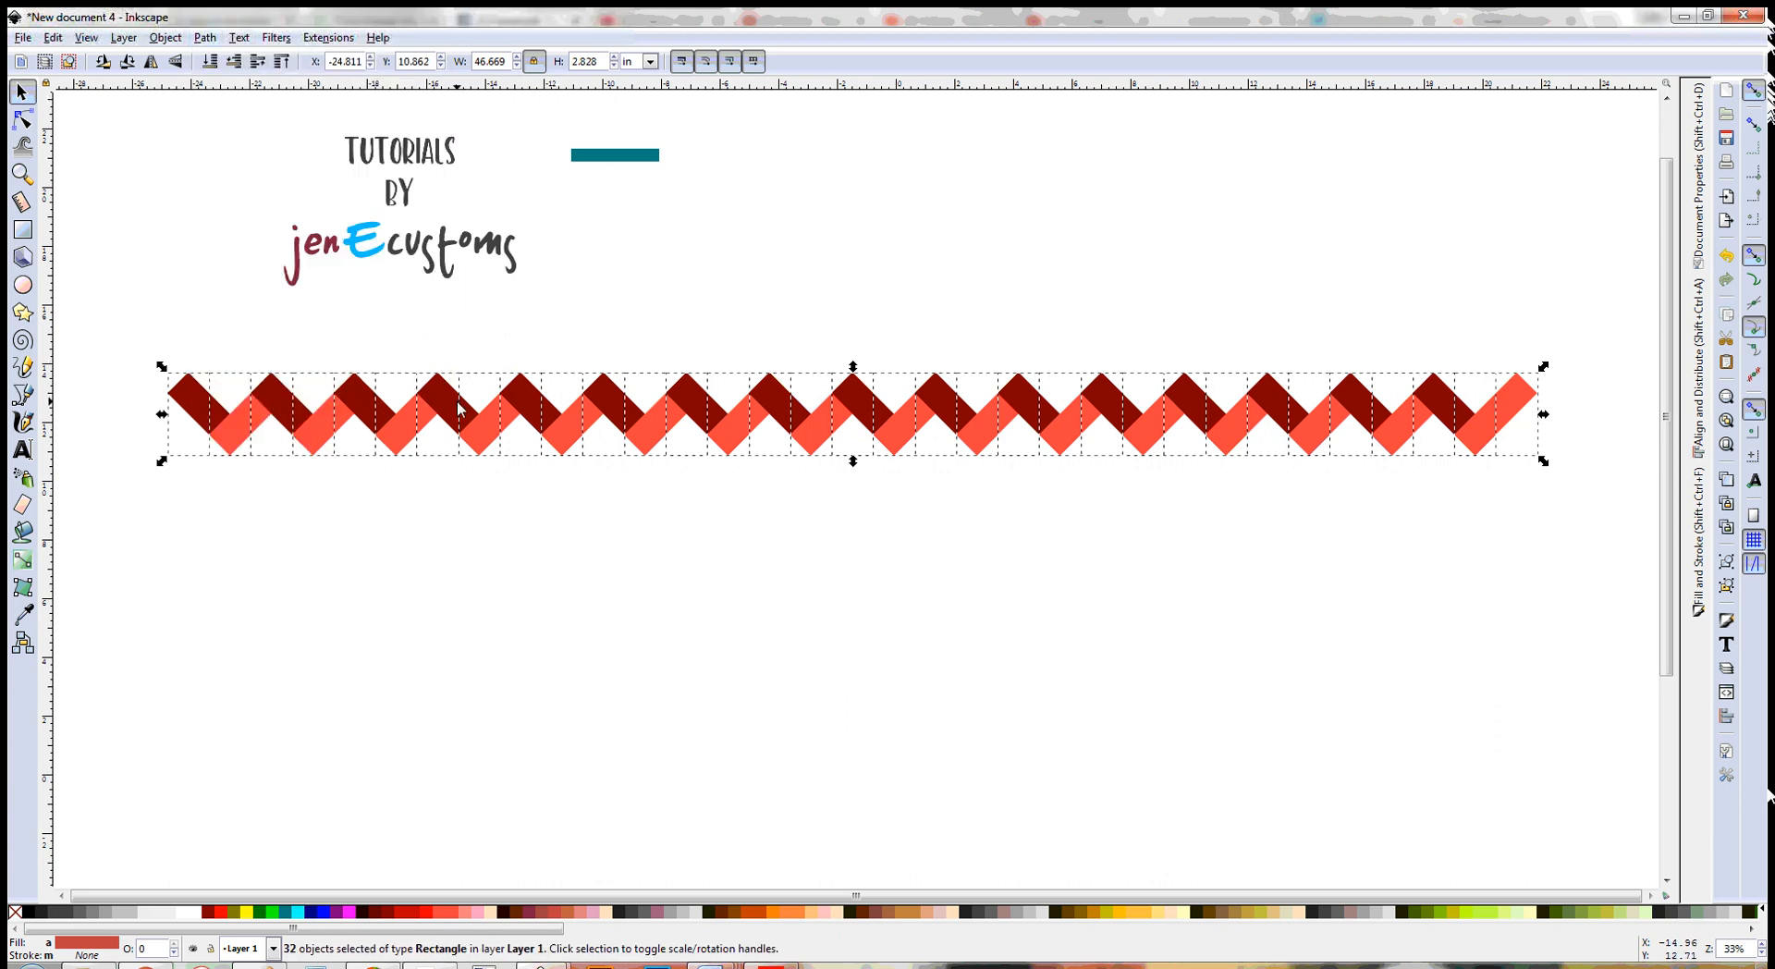
key("ctrl+plus")
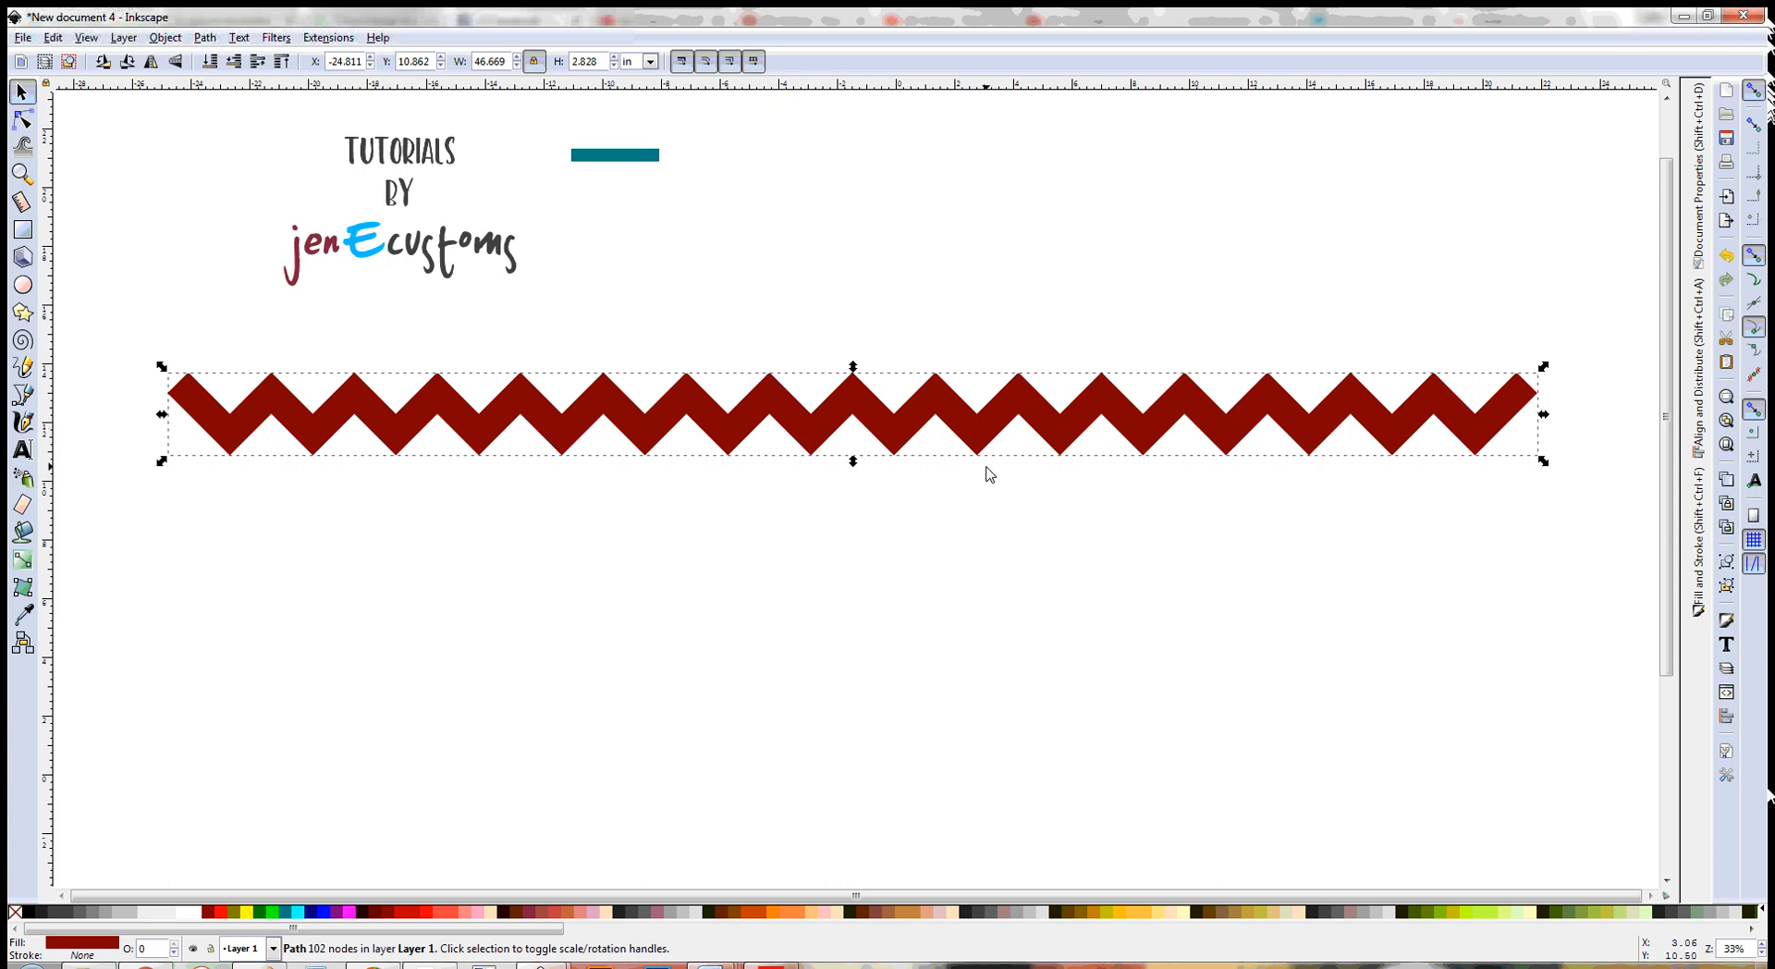
left_click_drag(719, 437, 732, 393)
left_click_drag(860, 375, 845, 389)
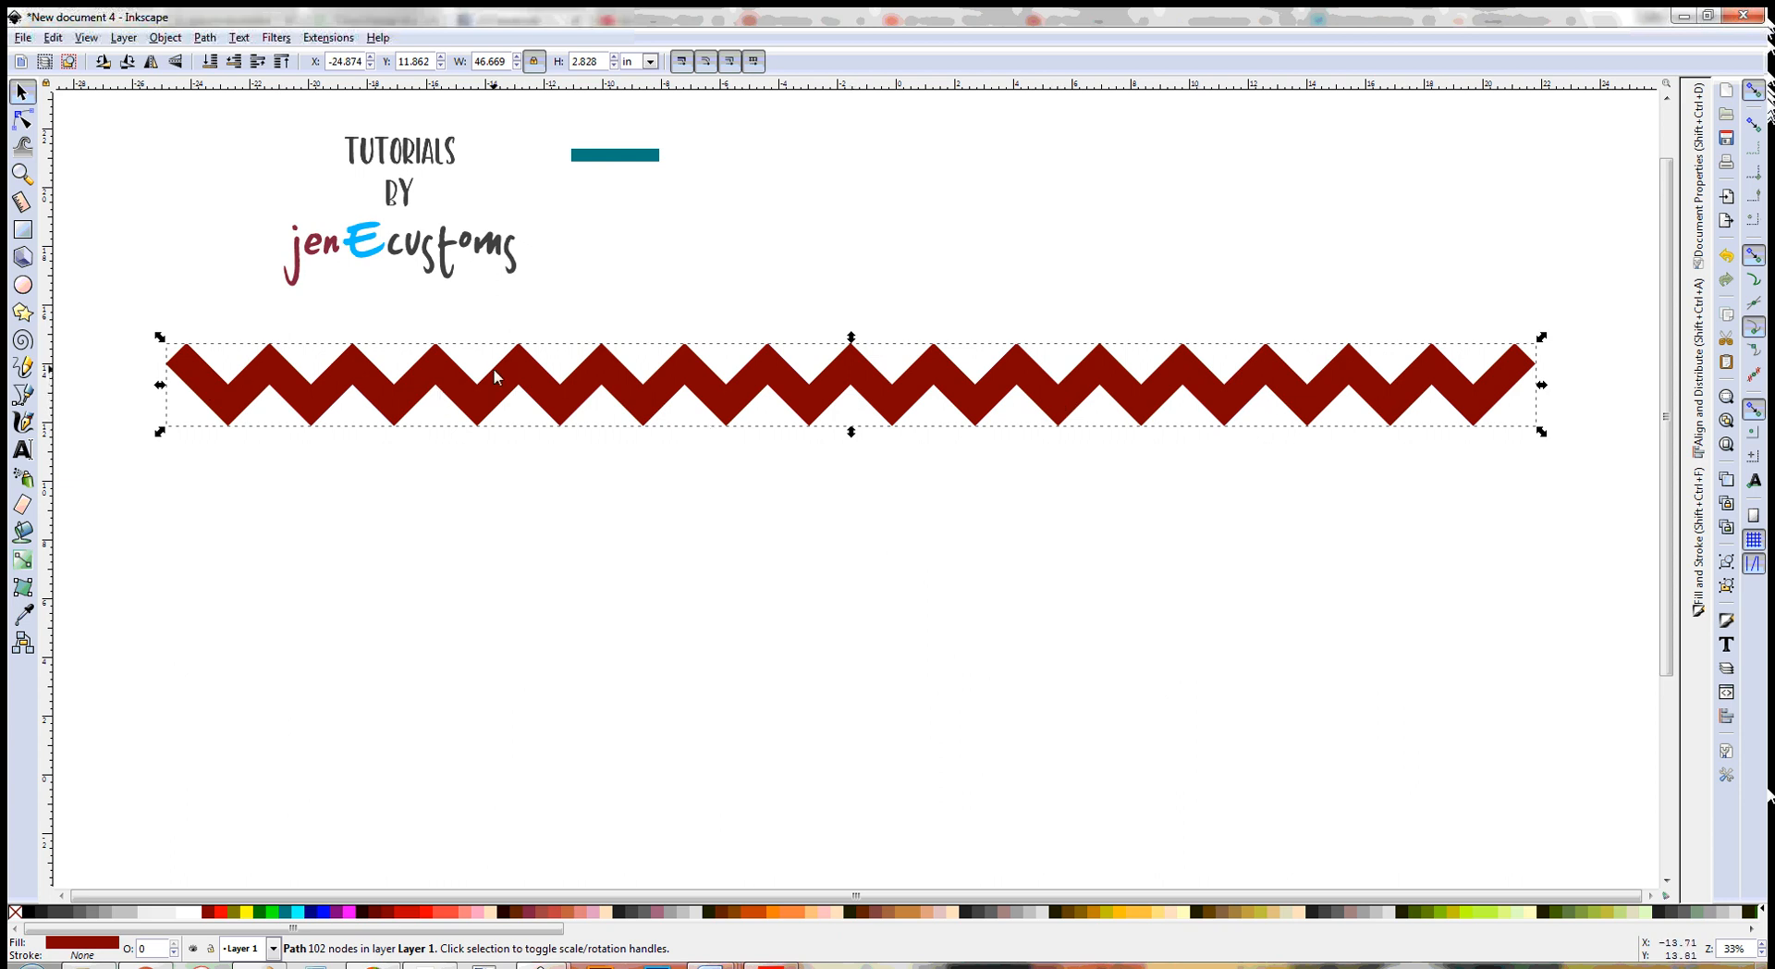
- Duplicate the red zigzag, fill the copy teal, and snap it half a chevron right and down against the original as a spacer
left_click(288, 911)
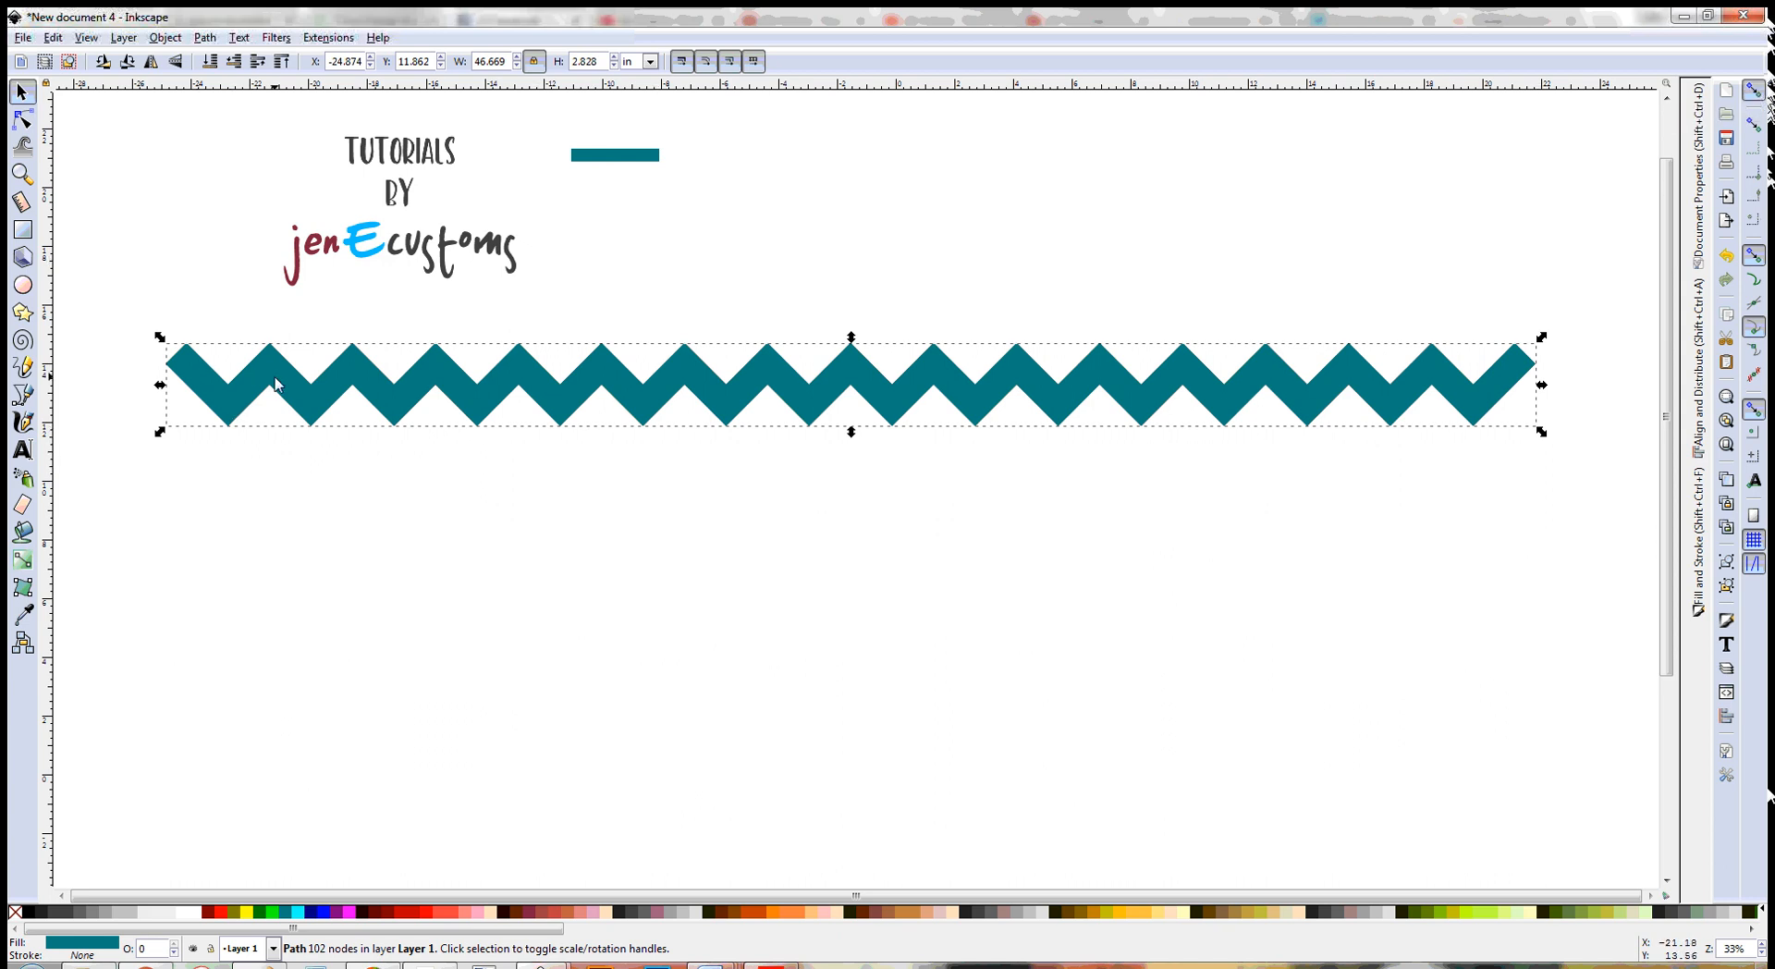
left_click_drag(274, 377, 360, 457)
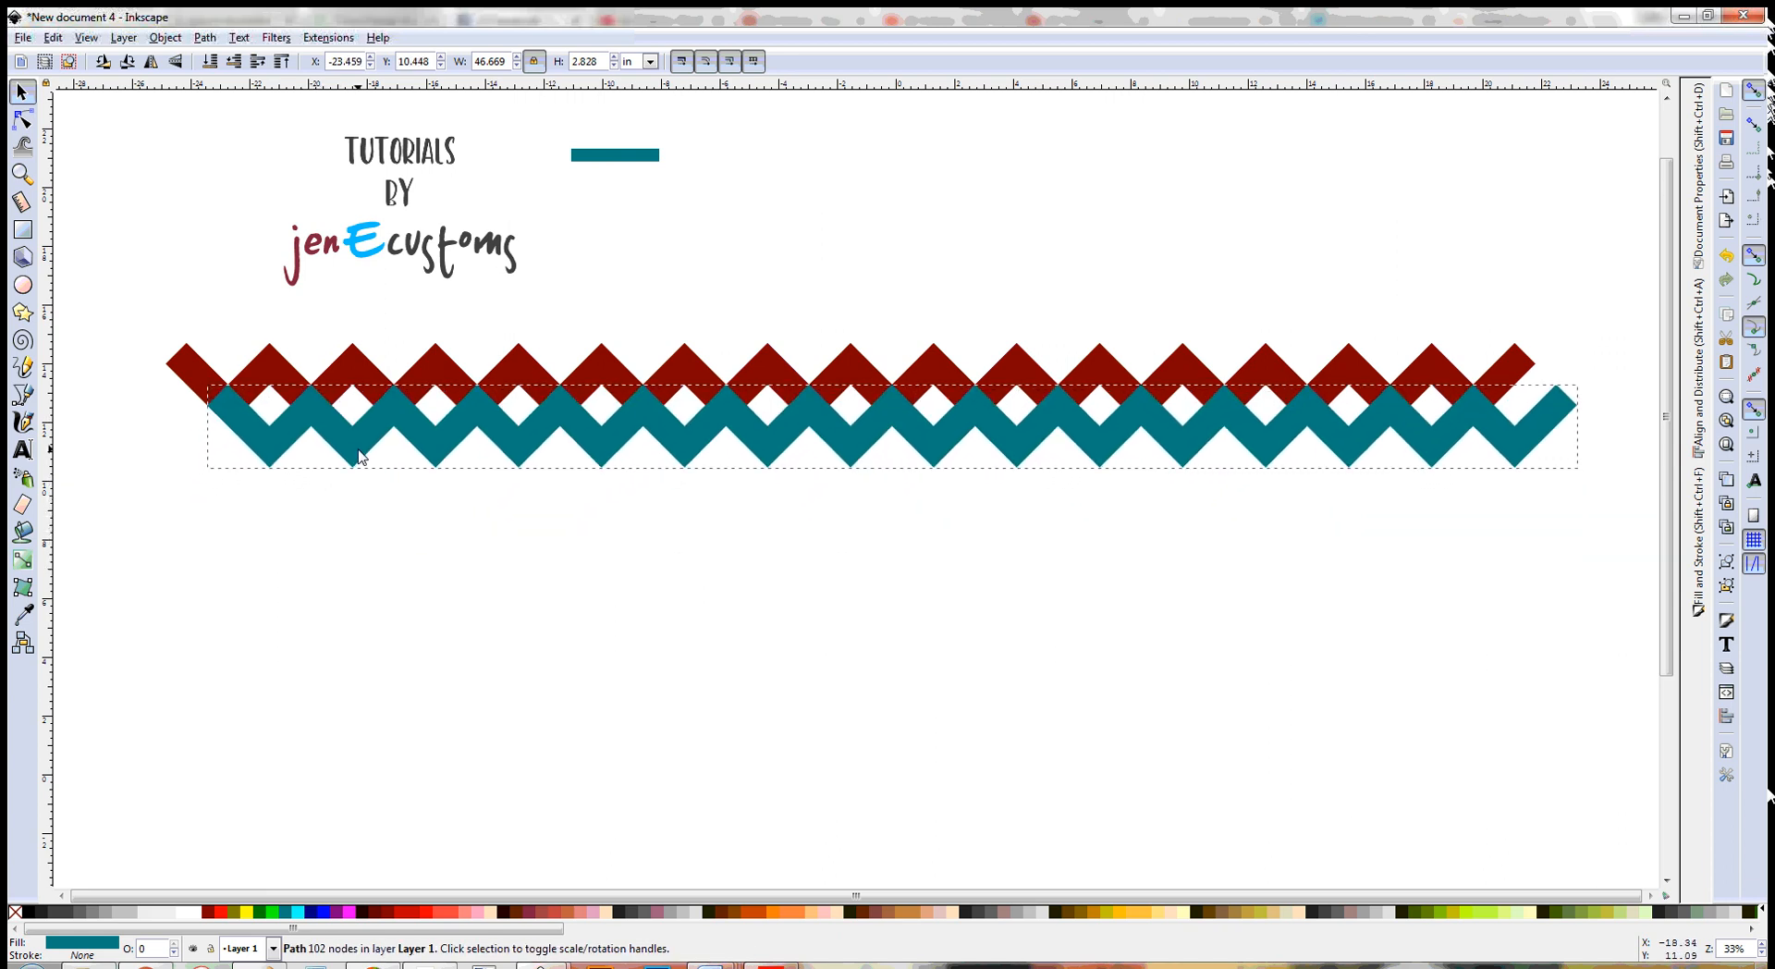
left_click_drag(360, 457, 359, 457)
- Raise the red zigzag to the top, duplicate it, and snap the copy directly below against the teal spacer
left_click(178, 363)
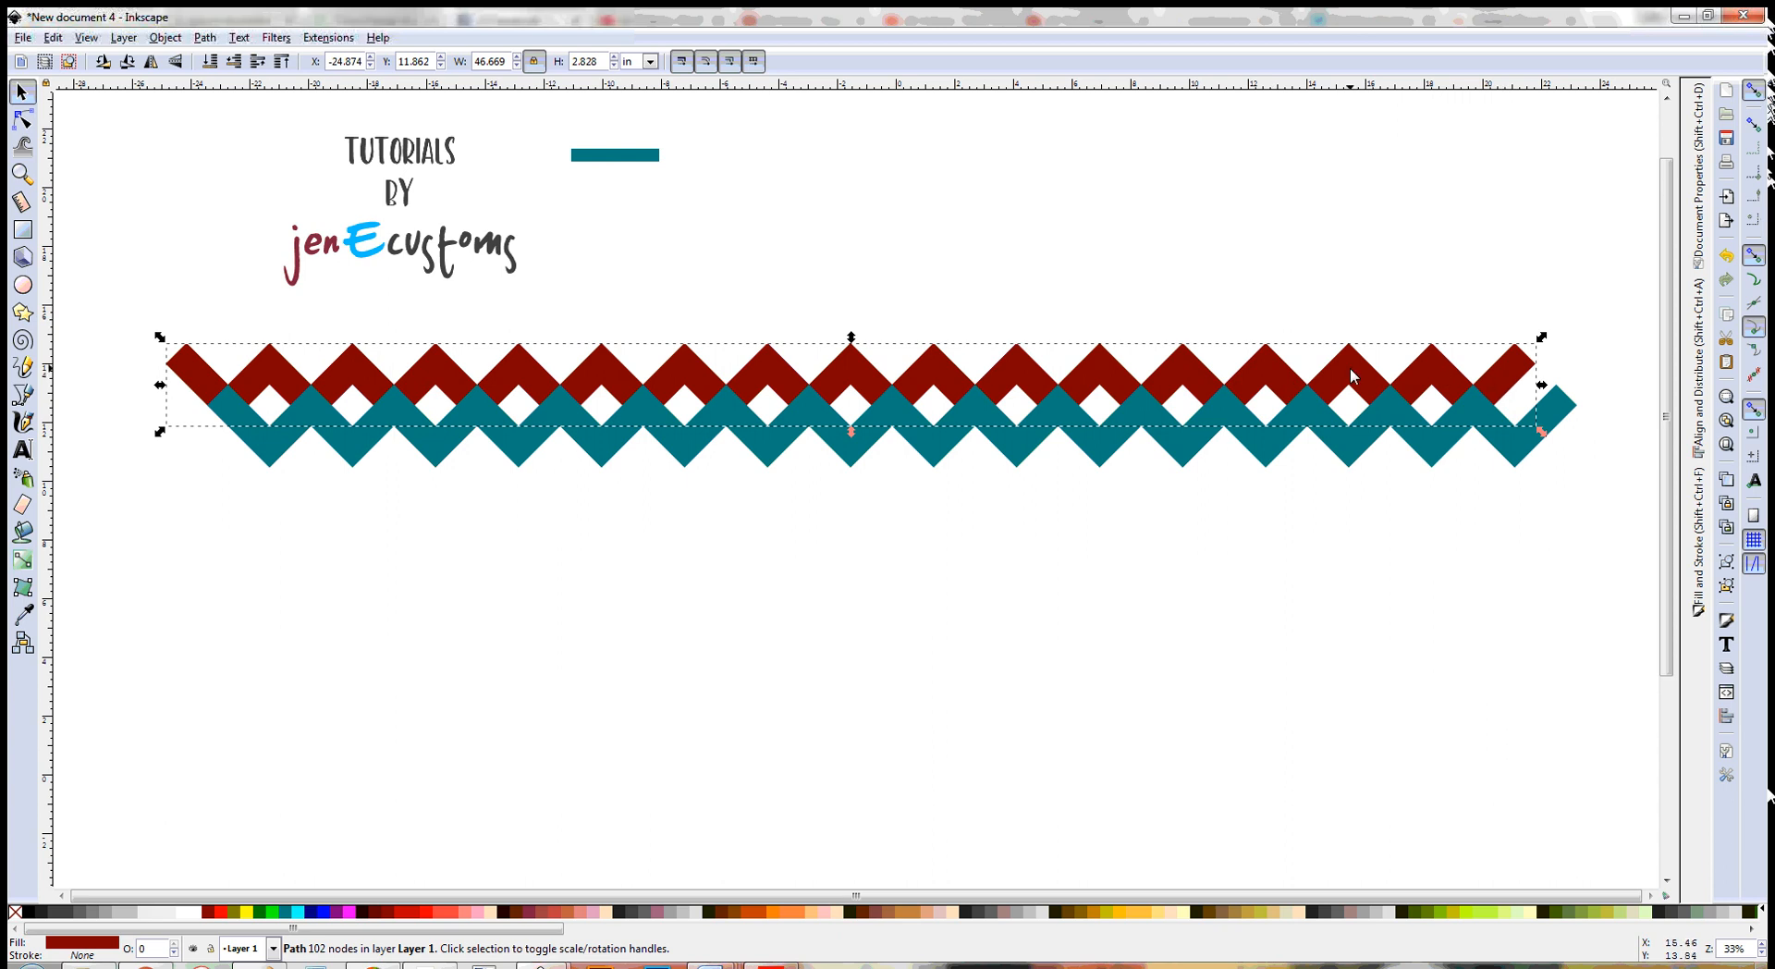
key("Home")
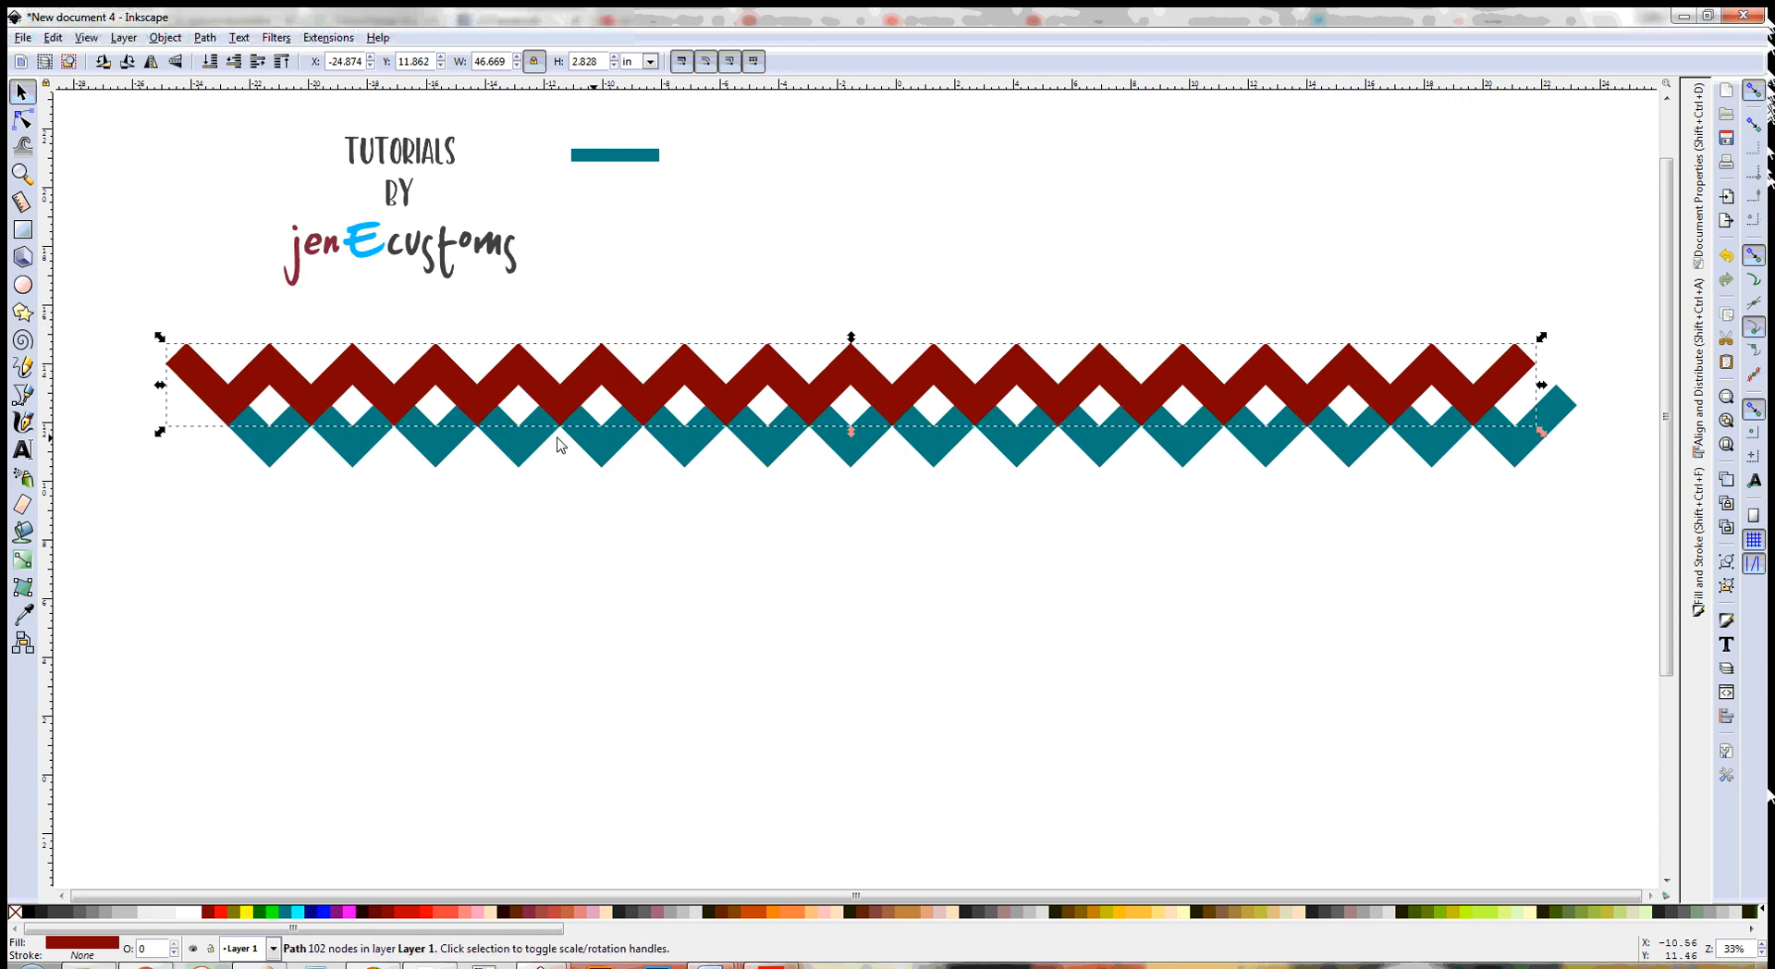
left_click_drag(269, 373, 232, 502)
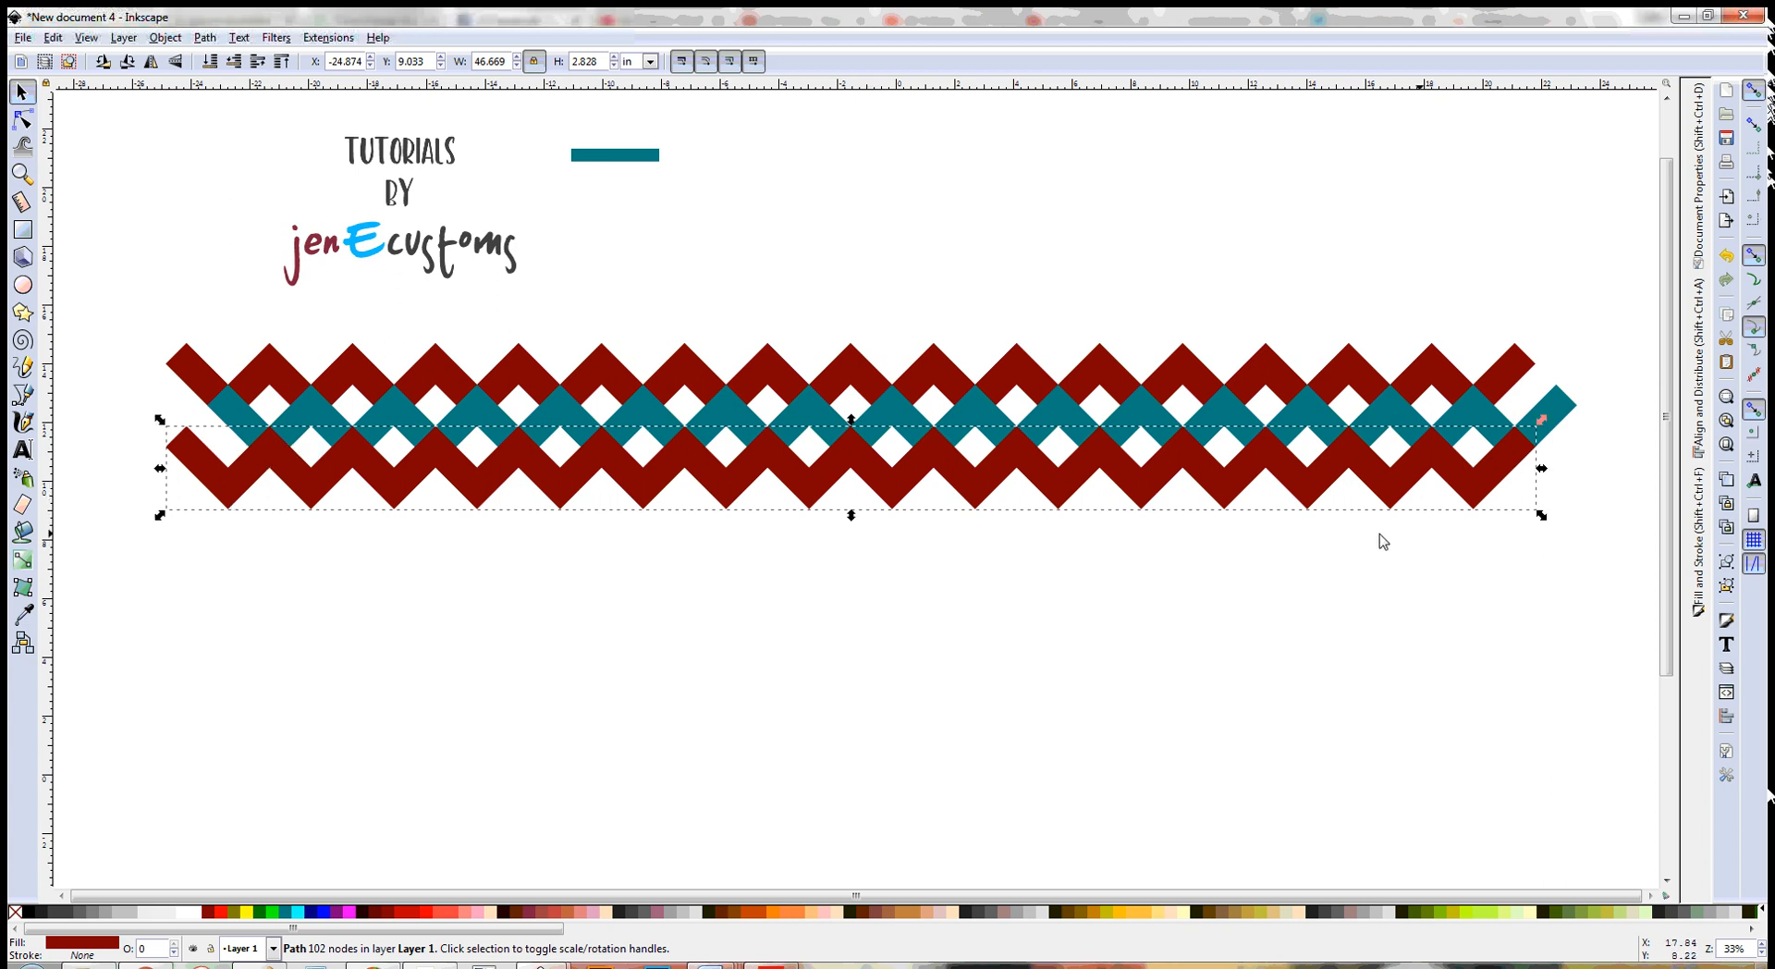
- Duplicate the teal spacer with the lower red zigzag, snap the copies directly below, and delete the copied teal zigzag
left_click(234, 418)
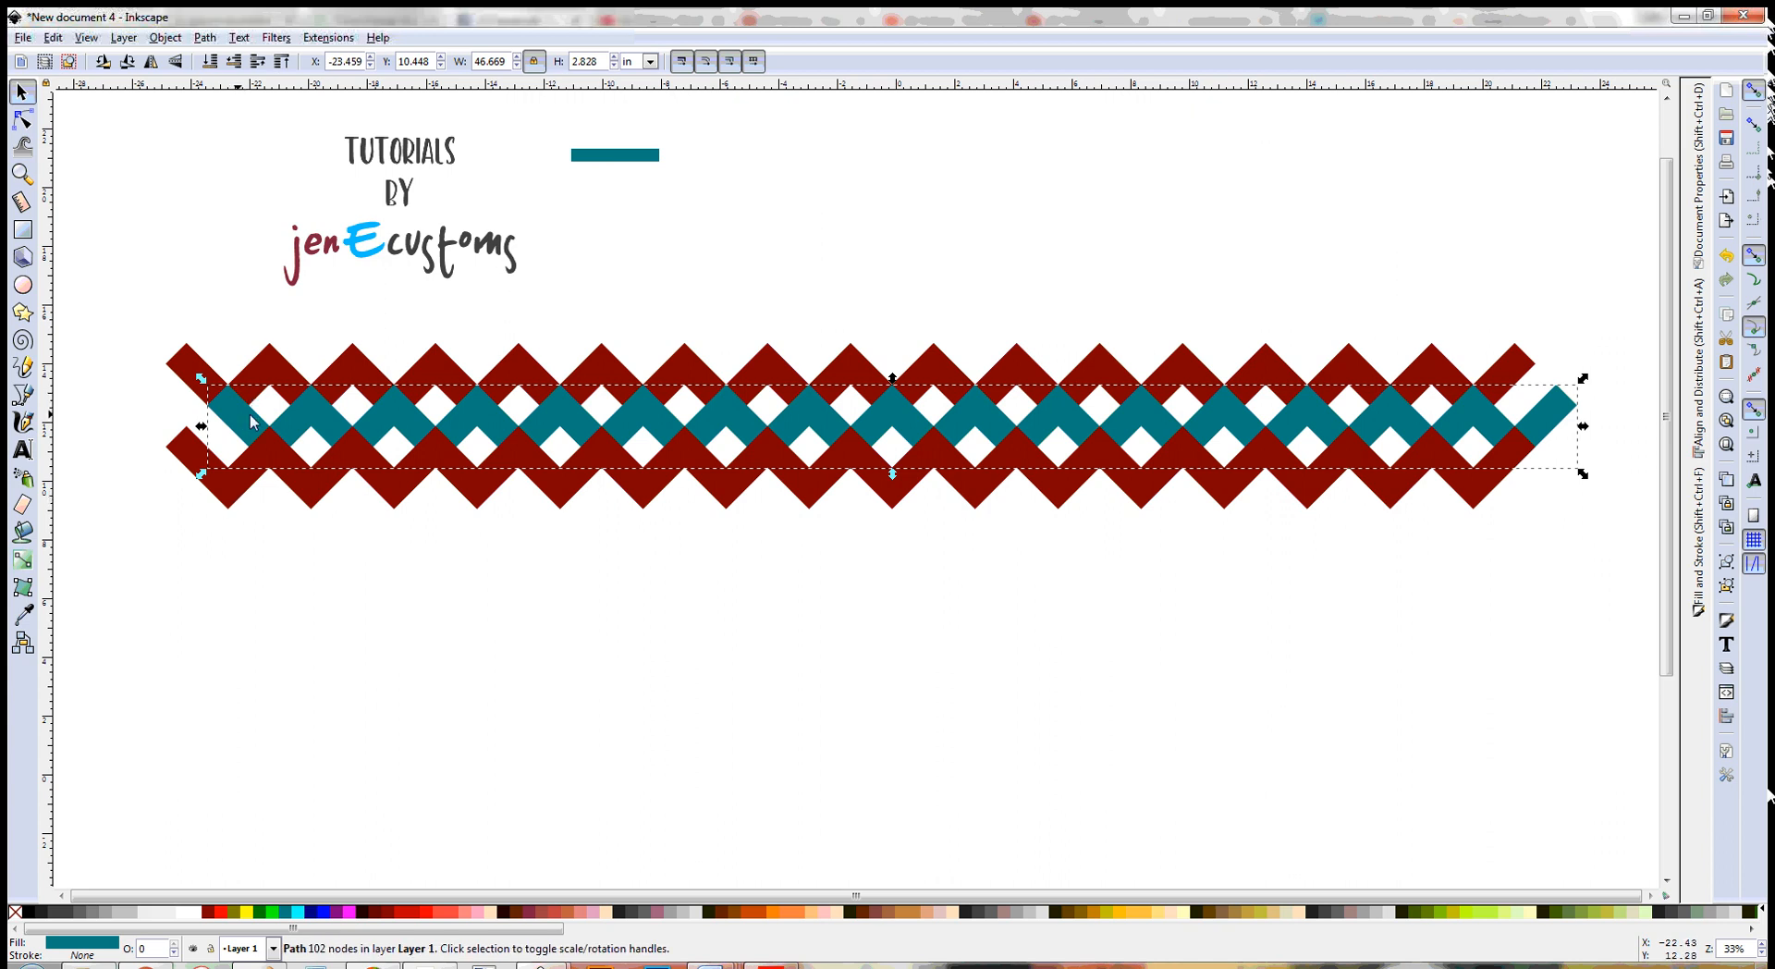
left_click(238, 500, "shift")
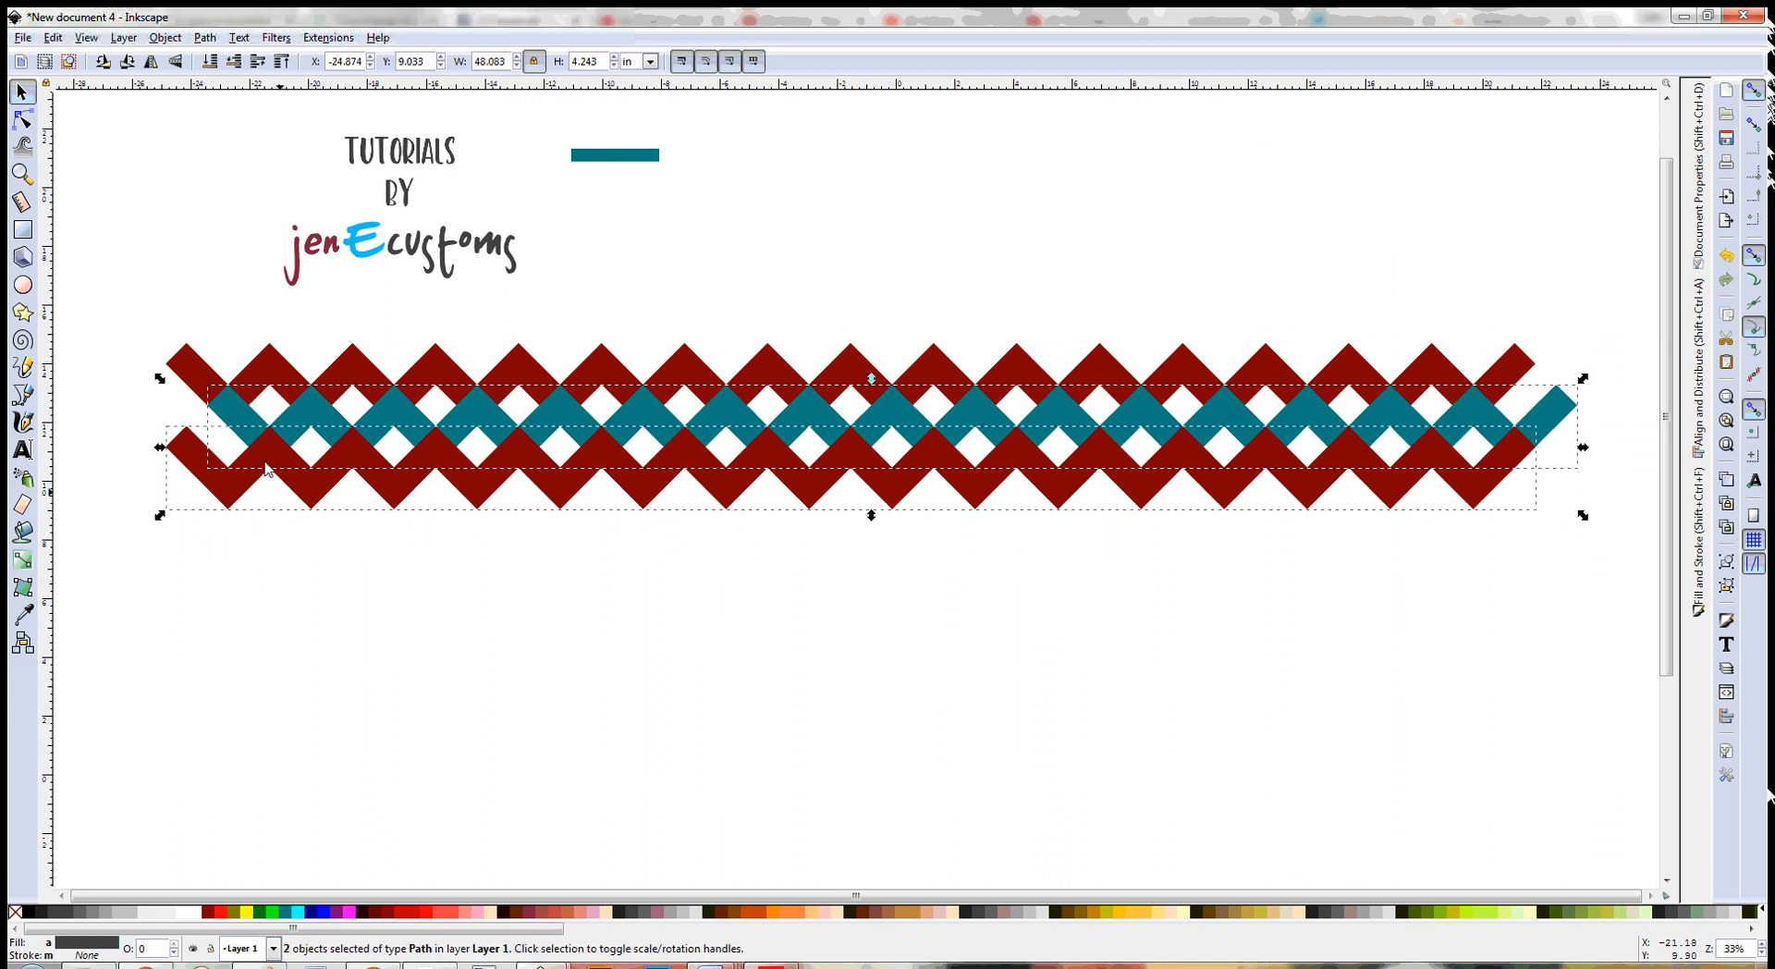
key("ctrl+d")
left_click_drag(321, 422, 329, 509)
left_click(296, 653)
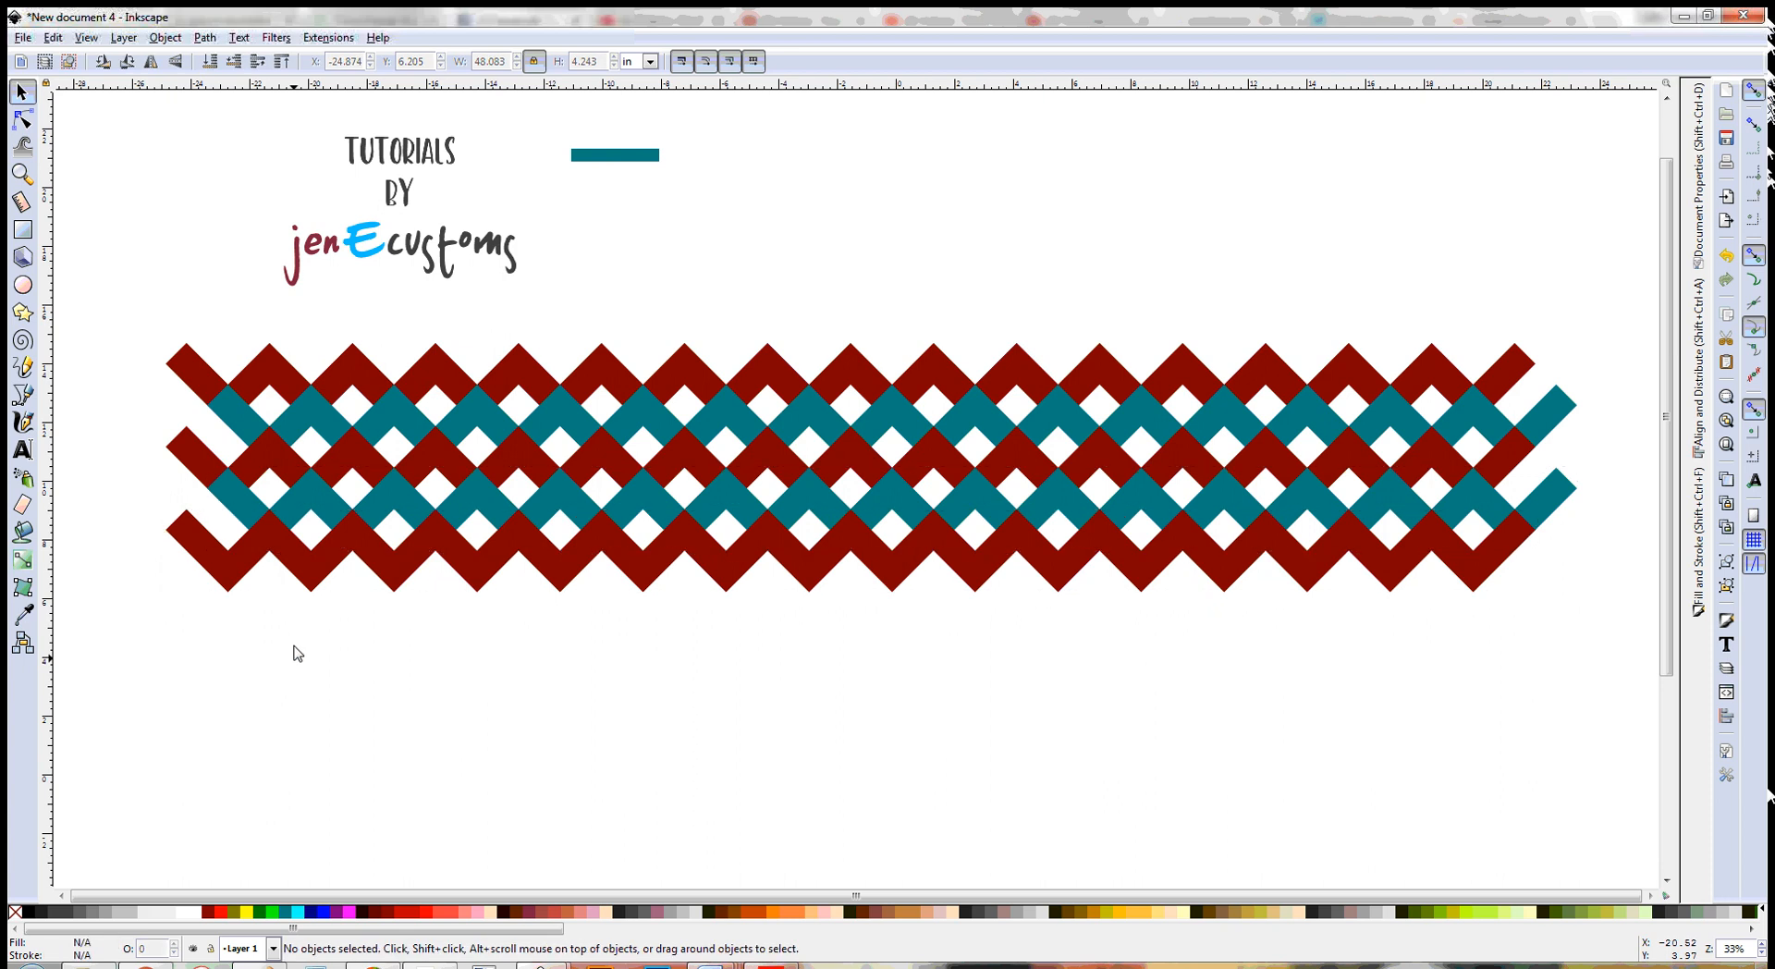
left_click(238, 511)
key("Delete")
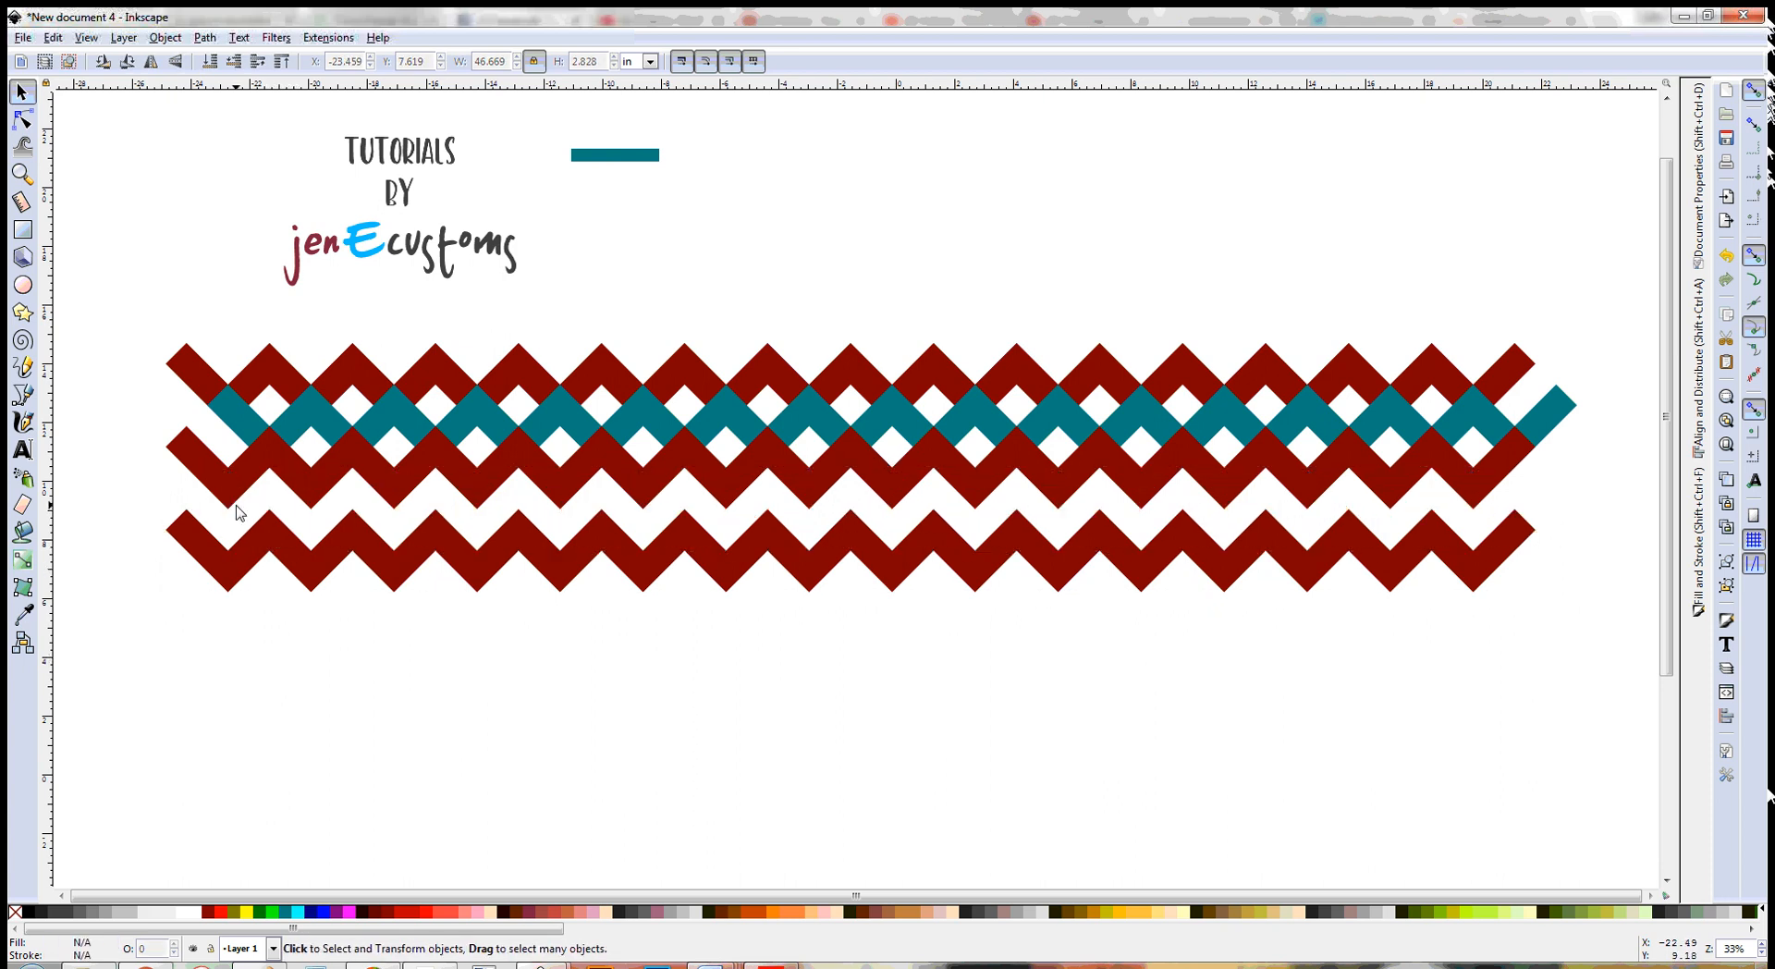
- Duplicate the teal spacer with the two red zigzags below it, snap the copies beneath the last row, and remove the copied spacer
left_click(240, 414)
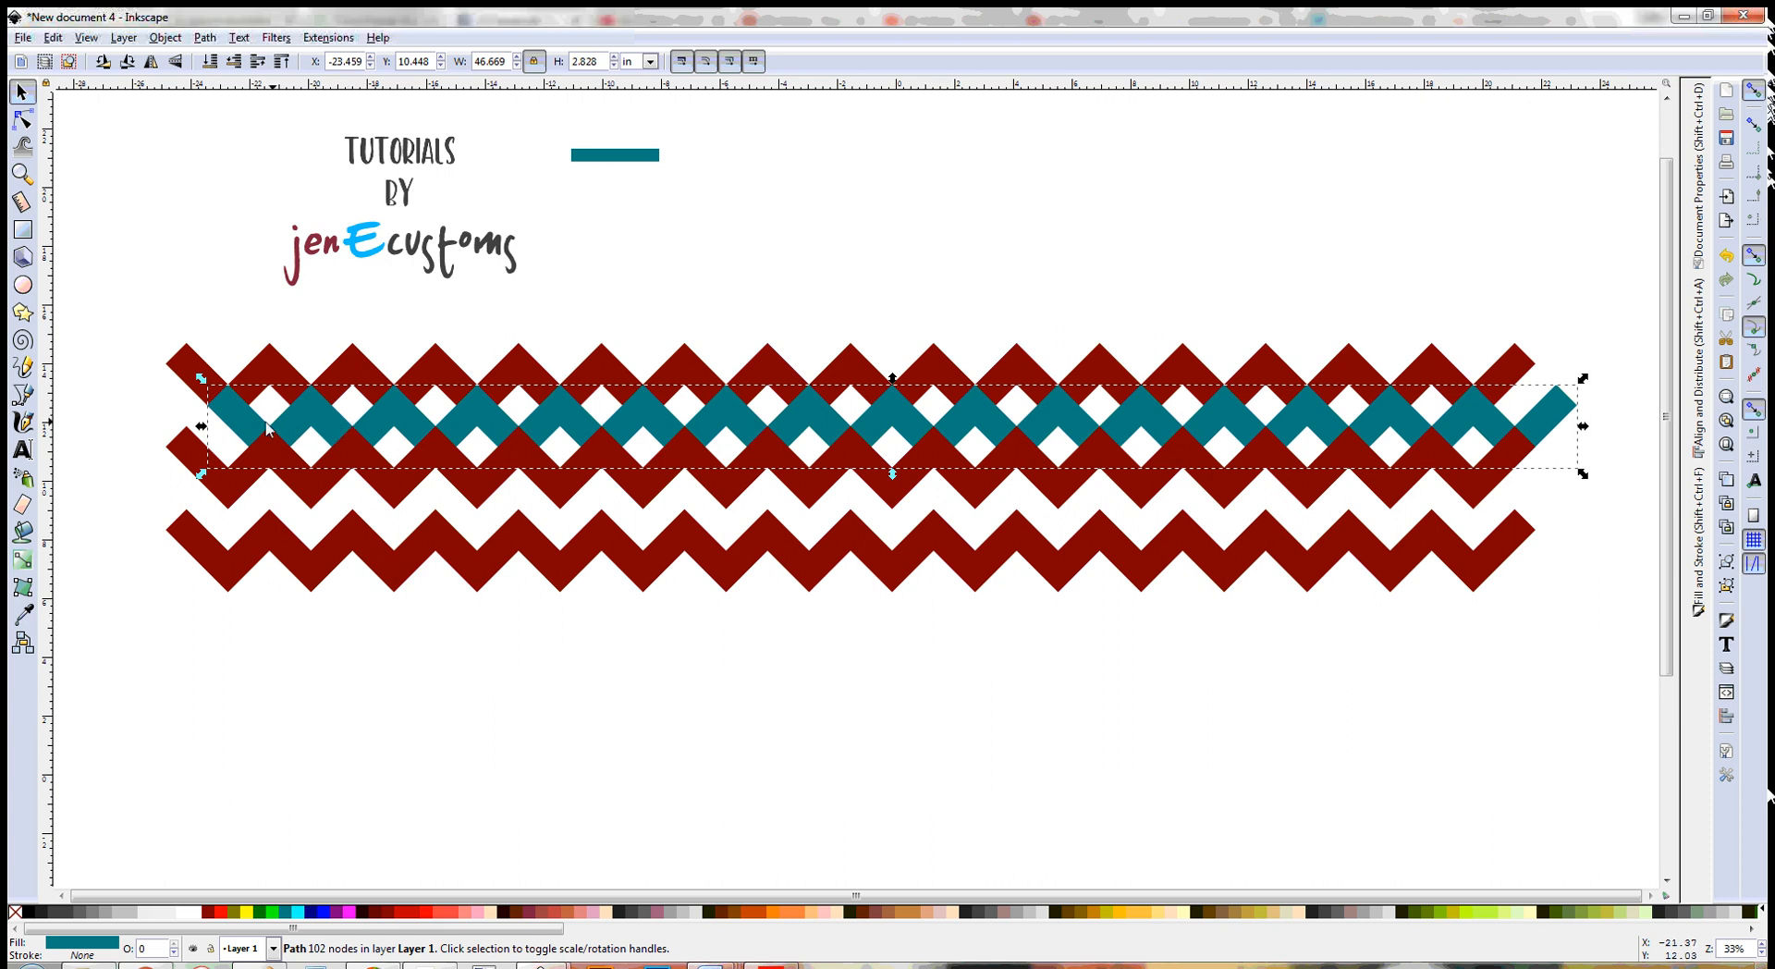
left_click(190, 469, "shift")
left_click(224, 584, "shift")
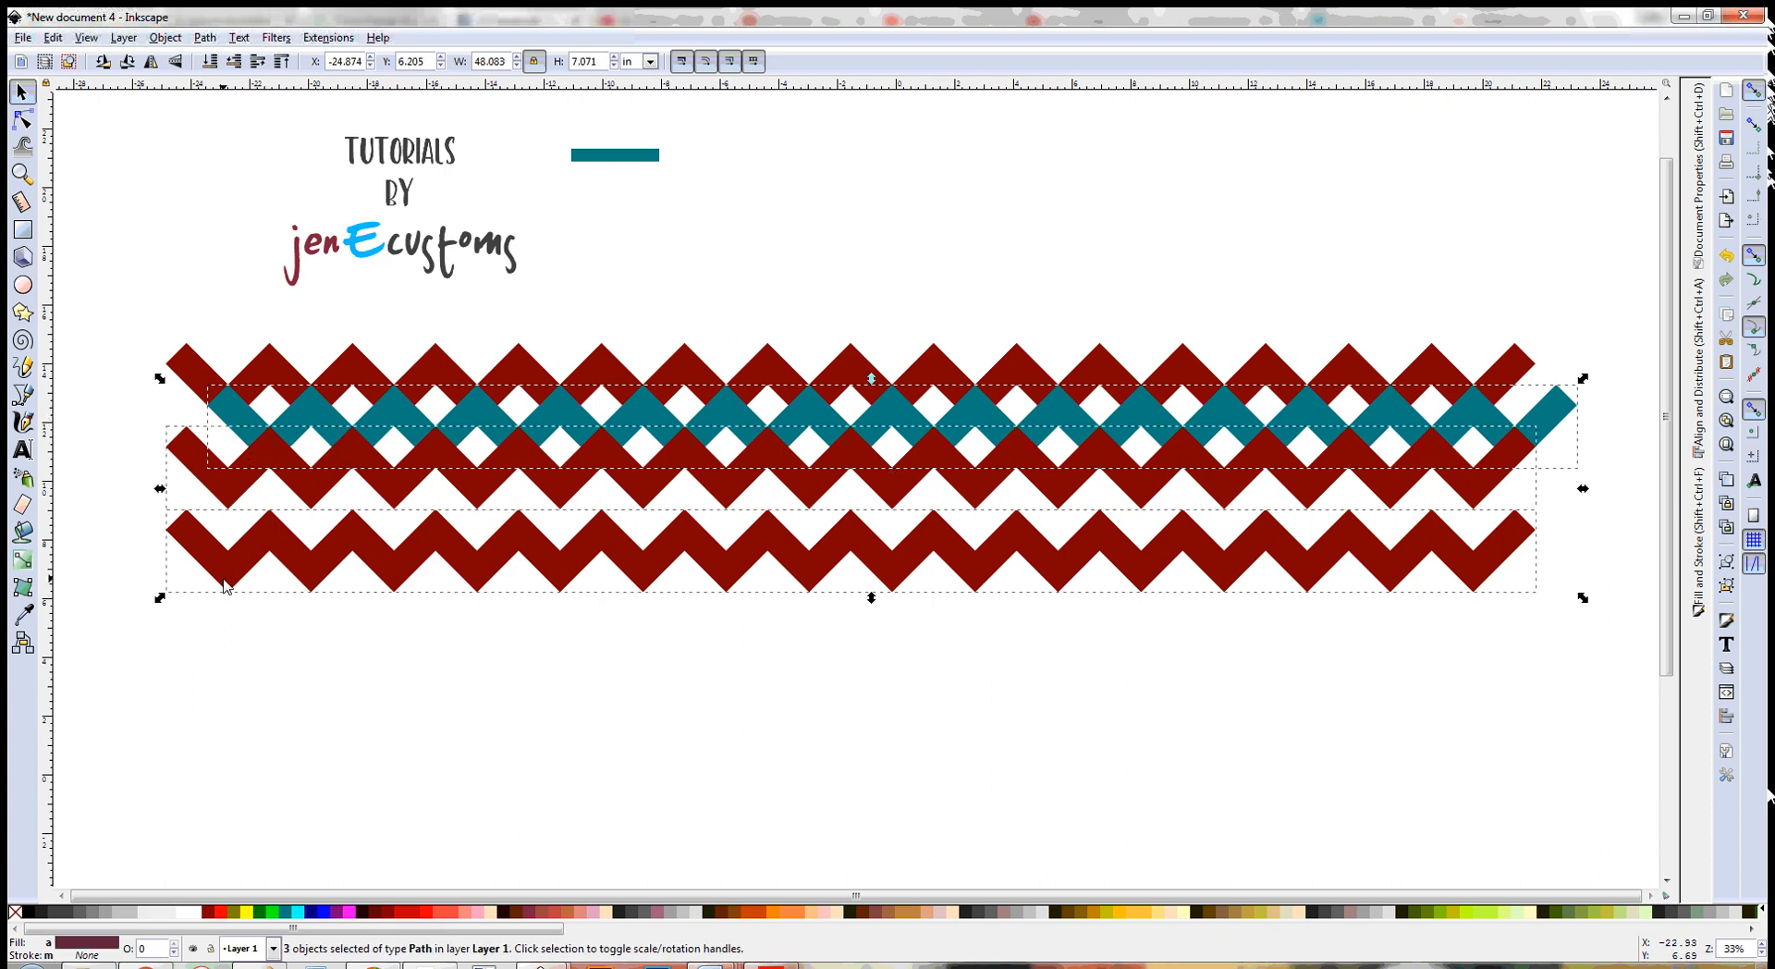
key("ctrl+d")
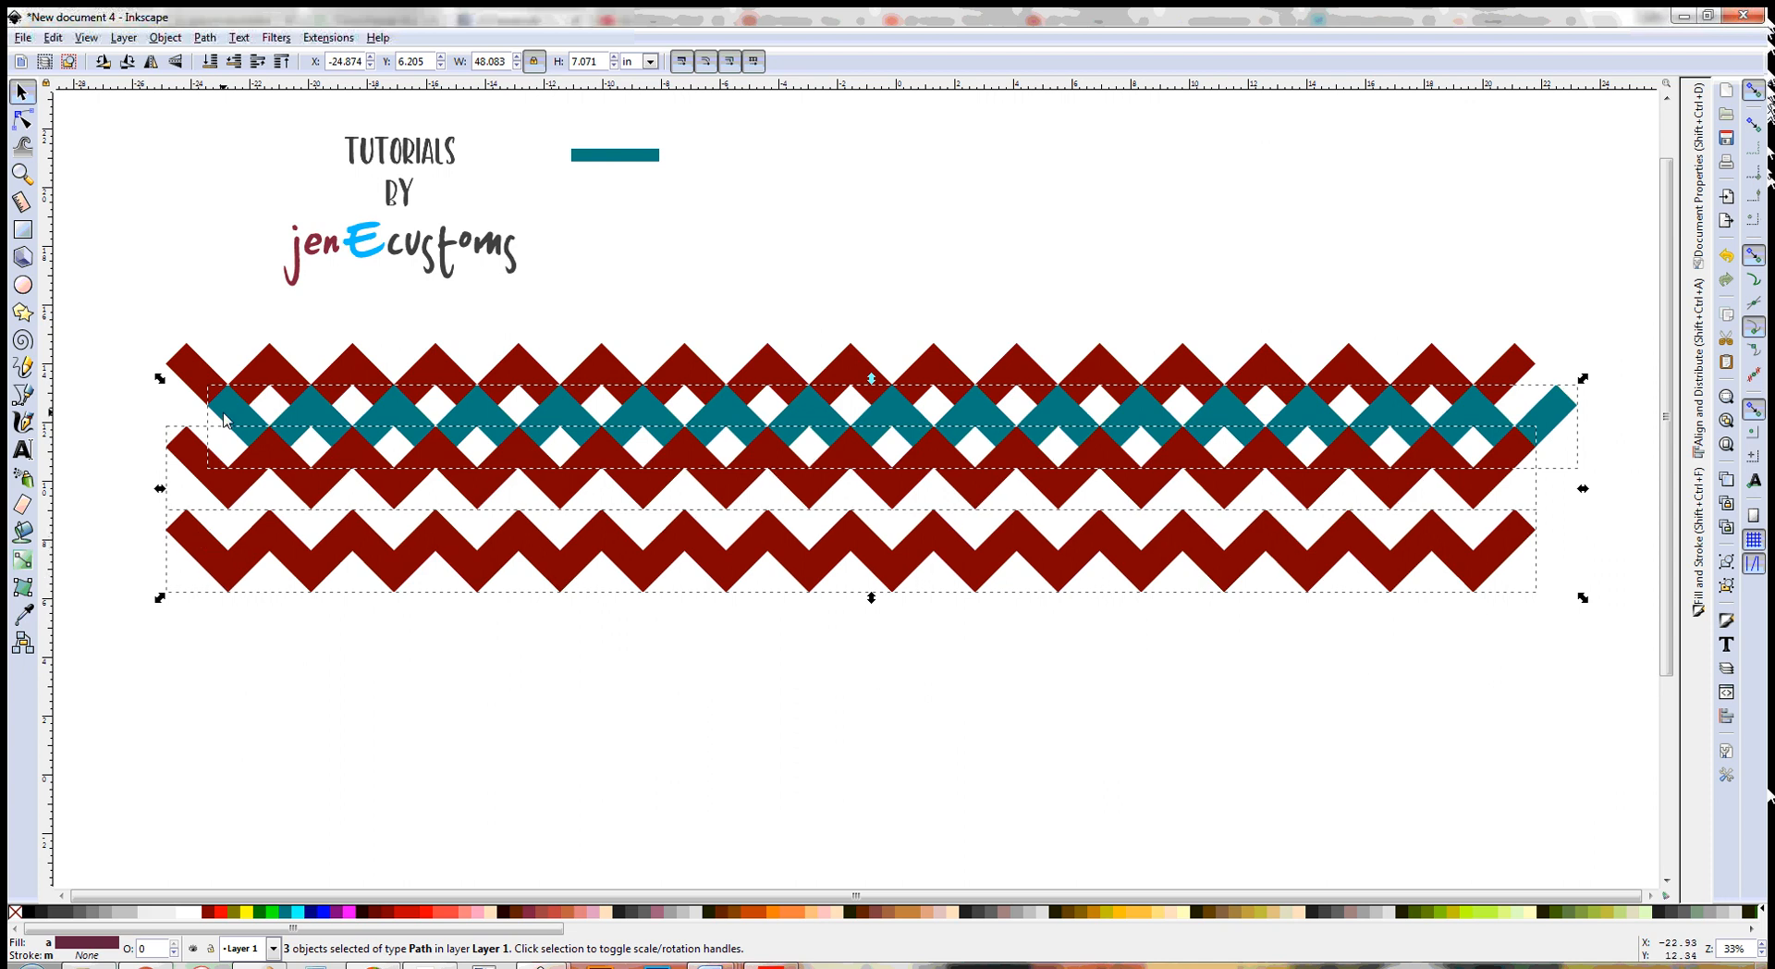
left_click_drag(223, 415, 223, 596)
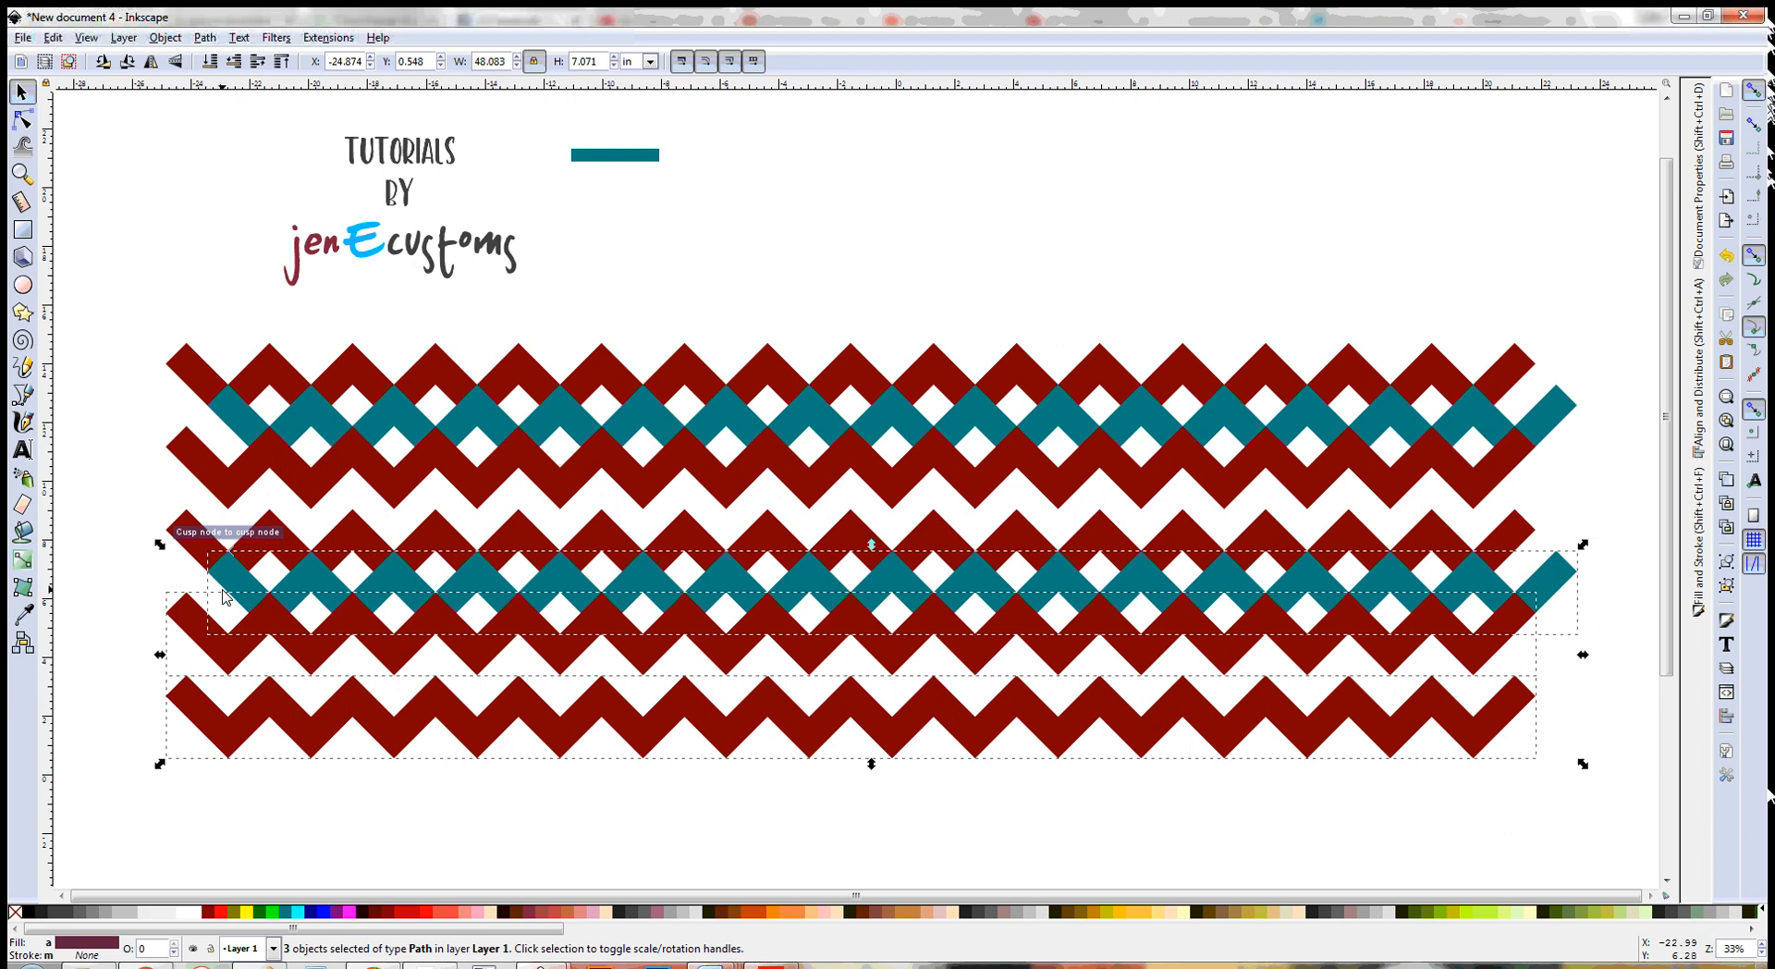
left_click(141, 634)
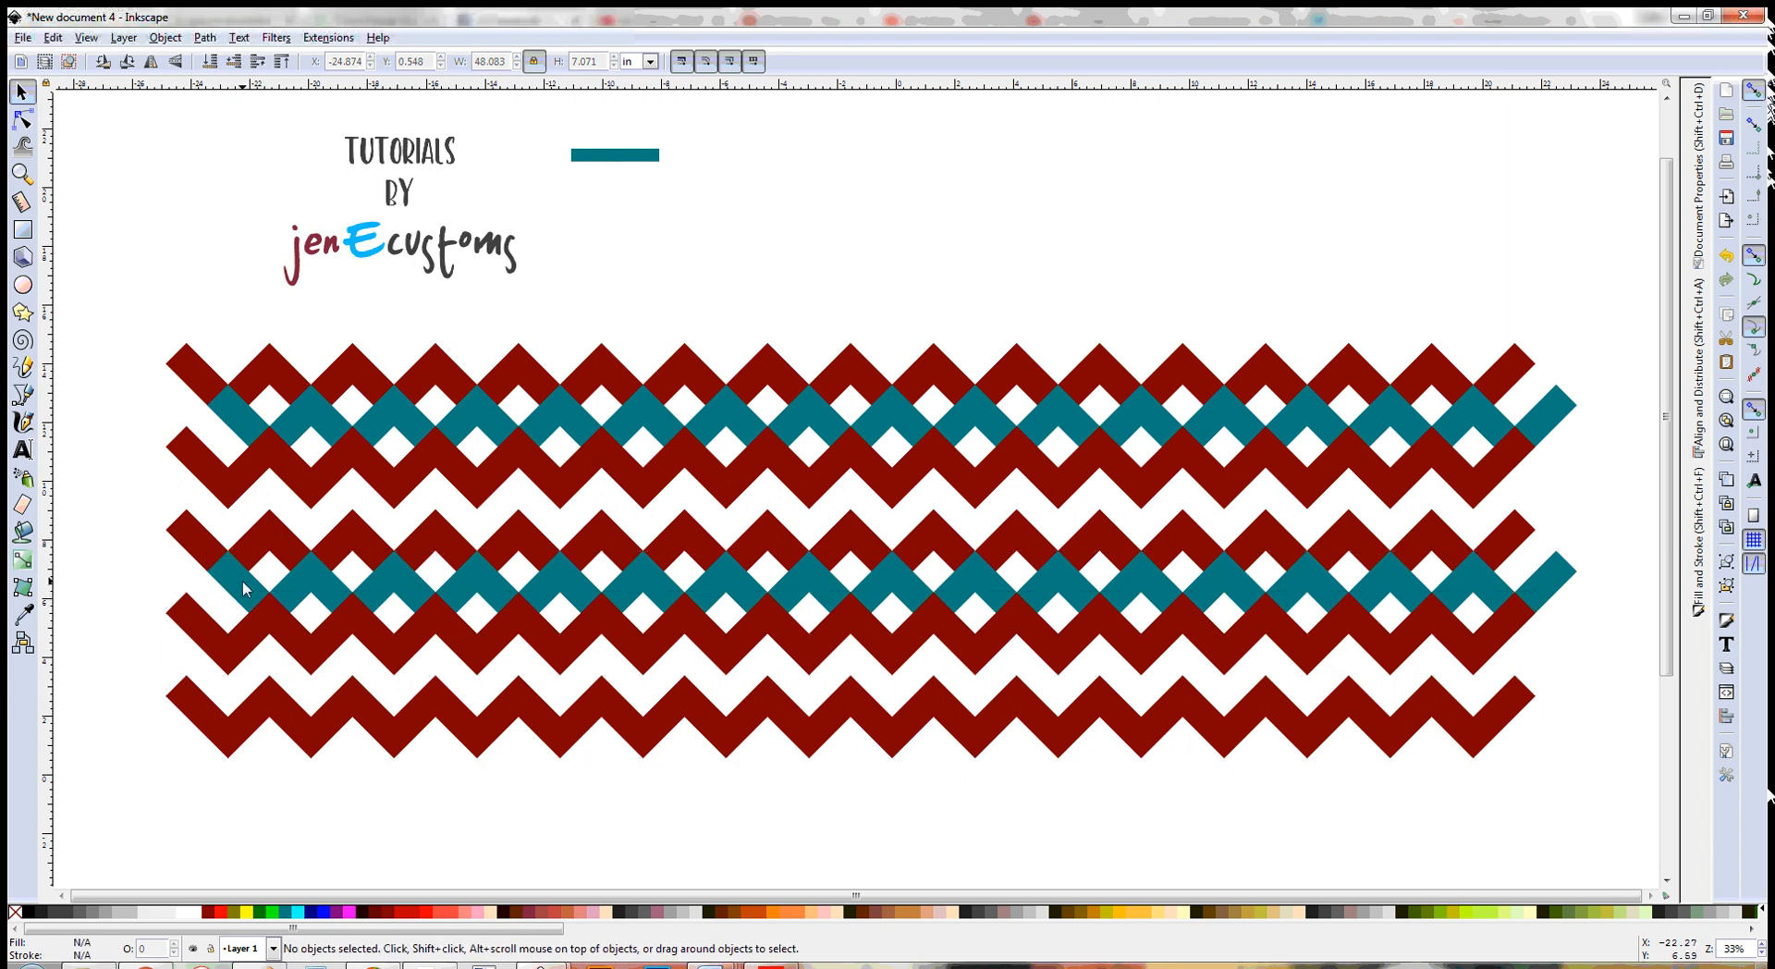
left_click(245, 588)
- Duplicate the teal spacer with the four red rows below it, snap the copies under the last row, and remove the copied spacer
left_click_drag(239, 588, 234, 421)
left_click(194, 472, "shift")
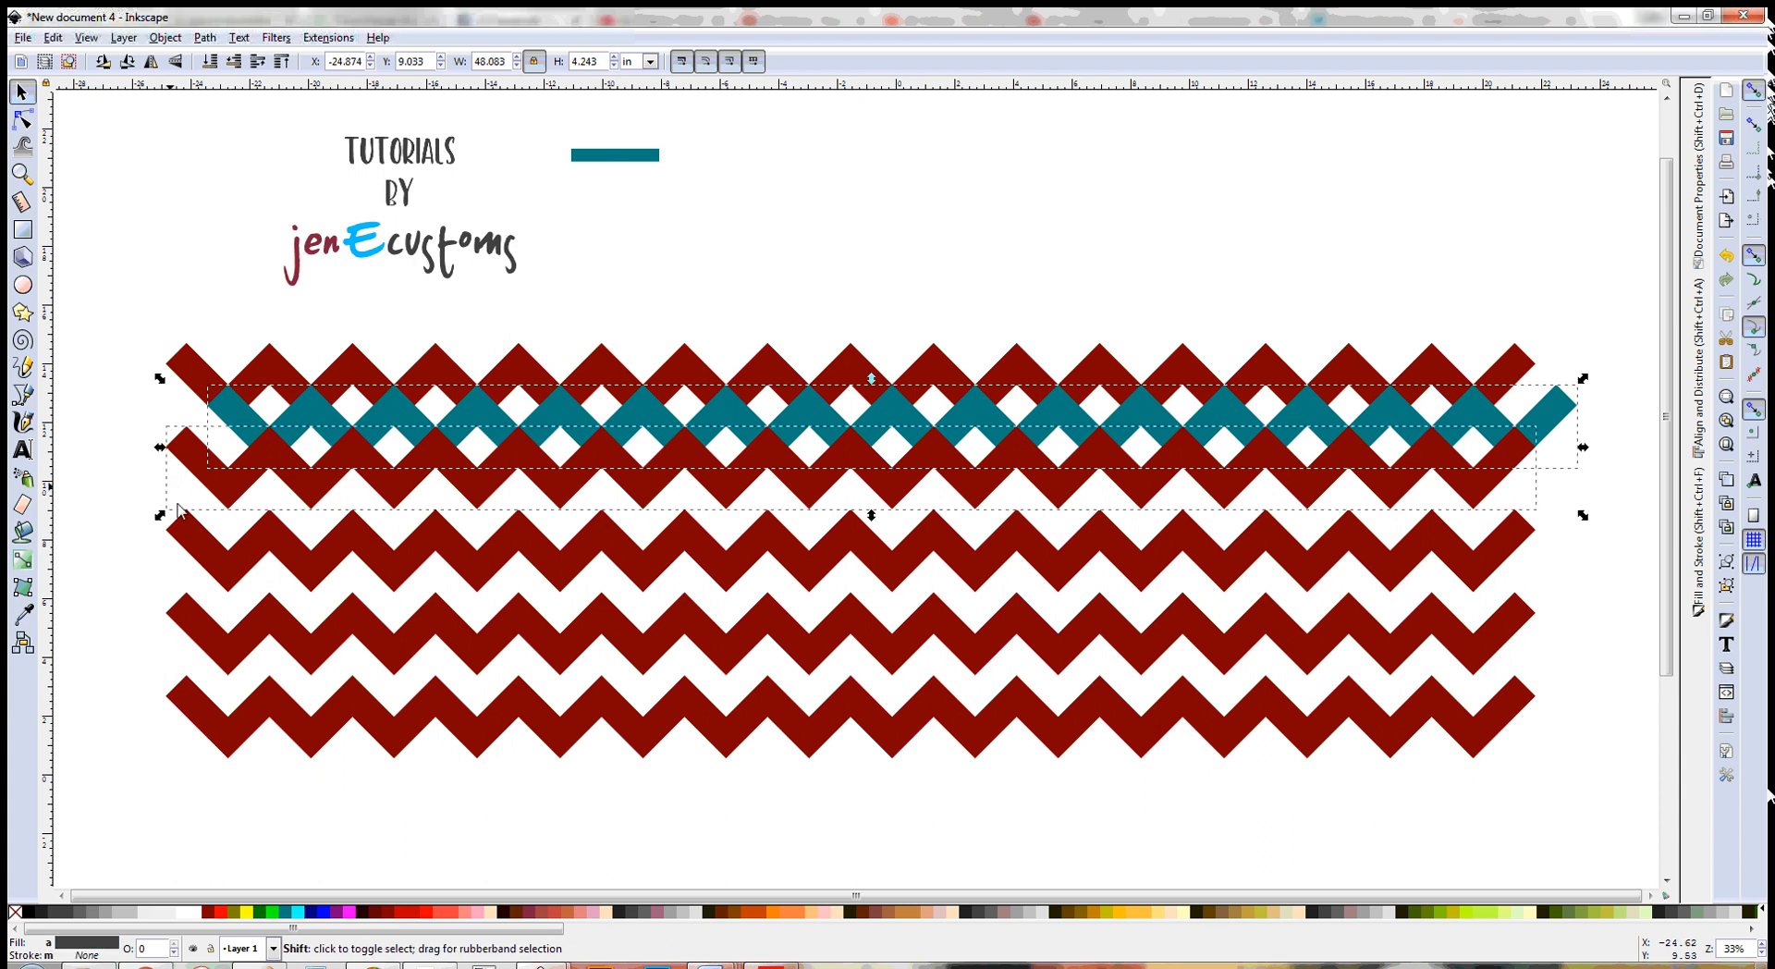
left_click(211, 586, "shift")
left_click(211, 650, "shift")
left_click(227, 747, "shift")
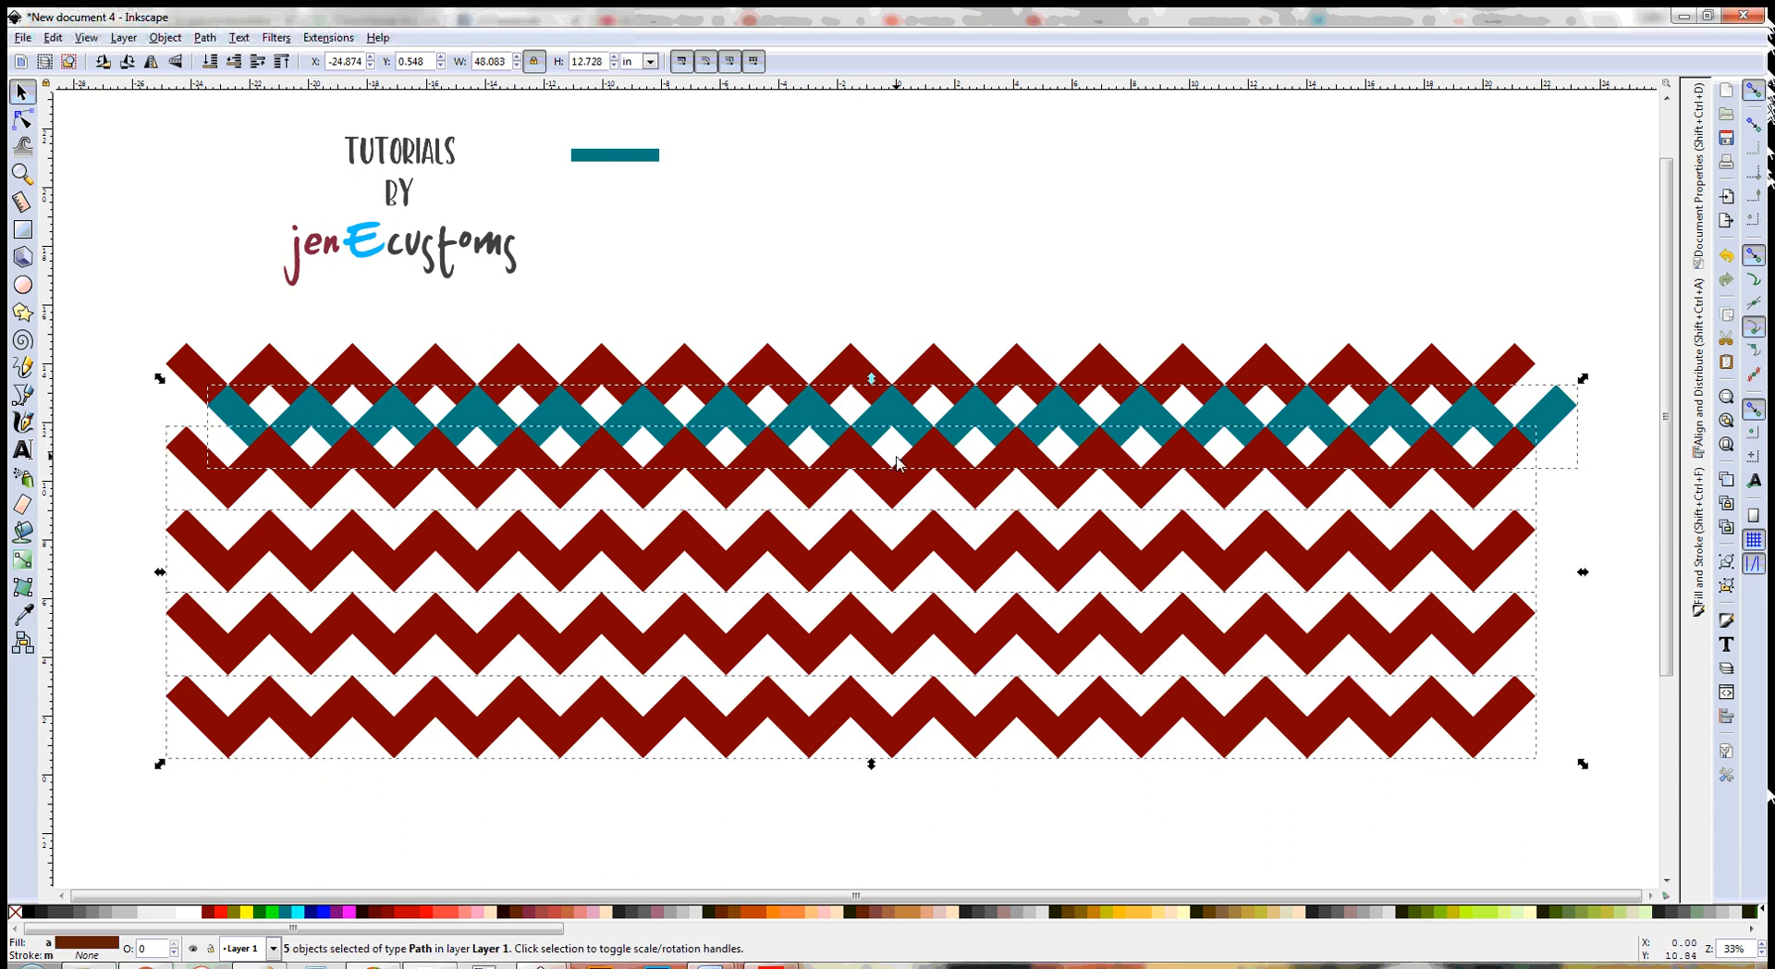
key("ctrl+d")
left_click_drag(232, 413, 238, 754)
left_click(134, 628)
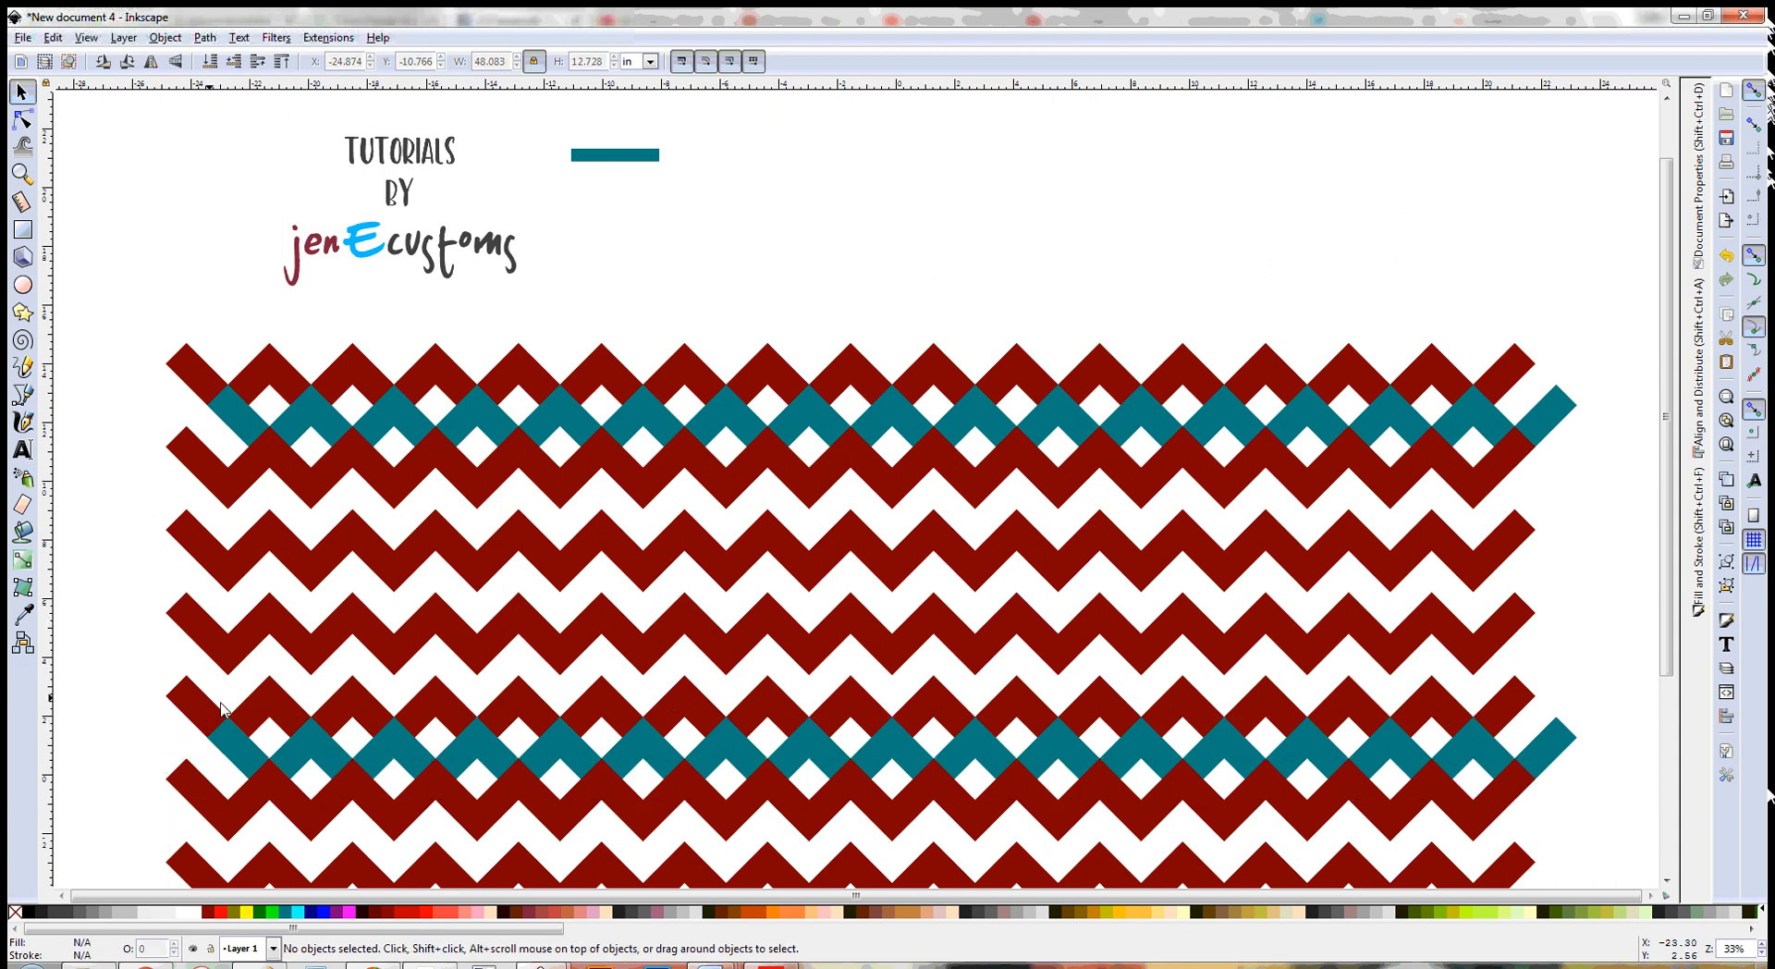
left_click(243, 760)
- Delete the remaining teal spacer zigzag between the first two red rows
scroll(455, 558, "down", 10)
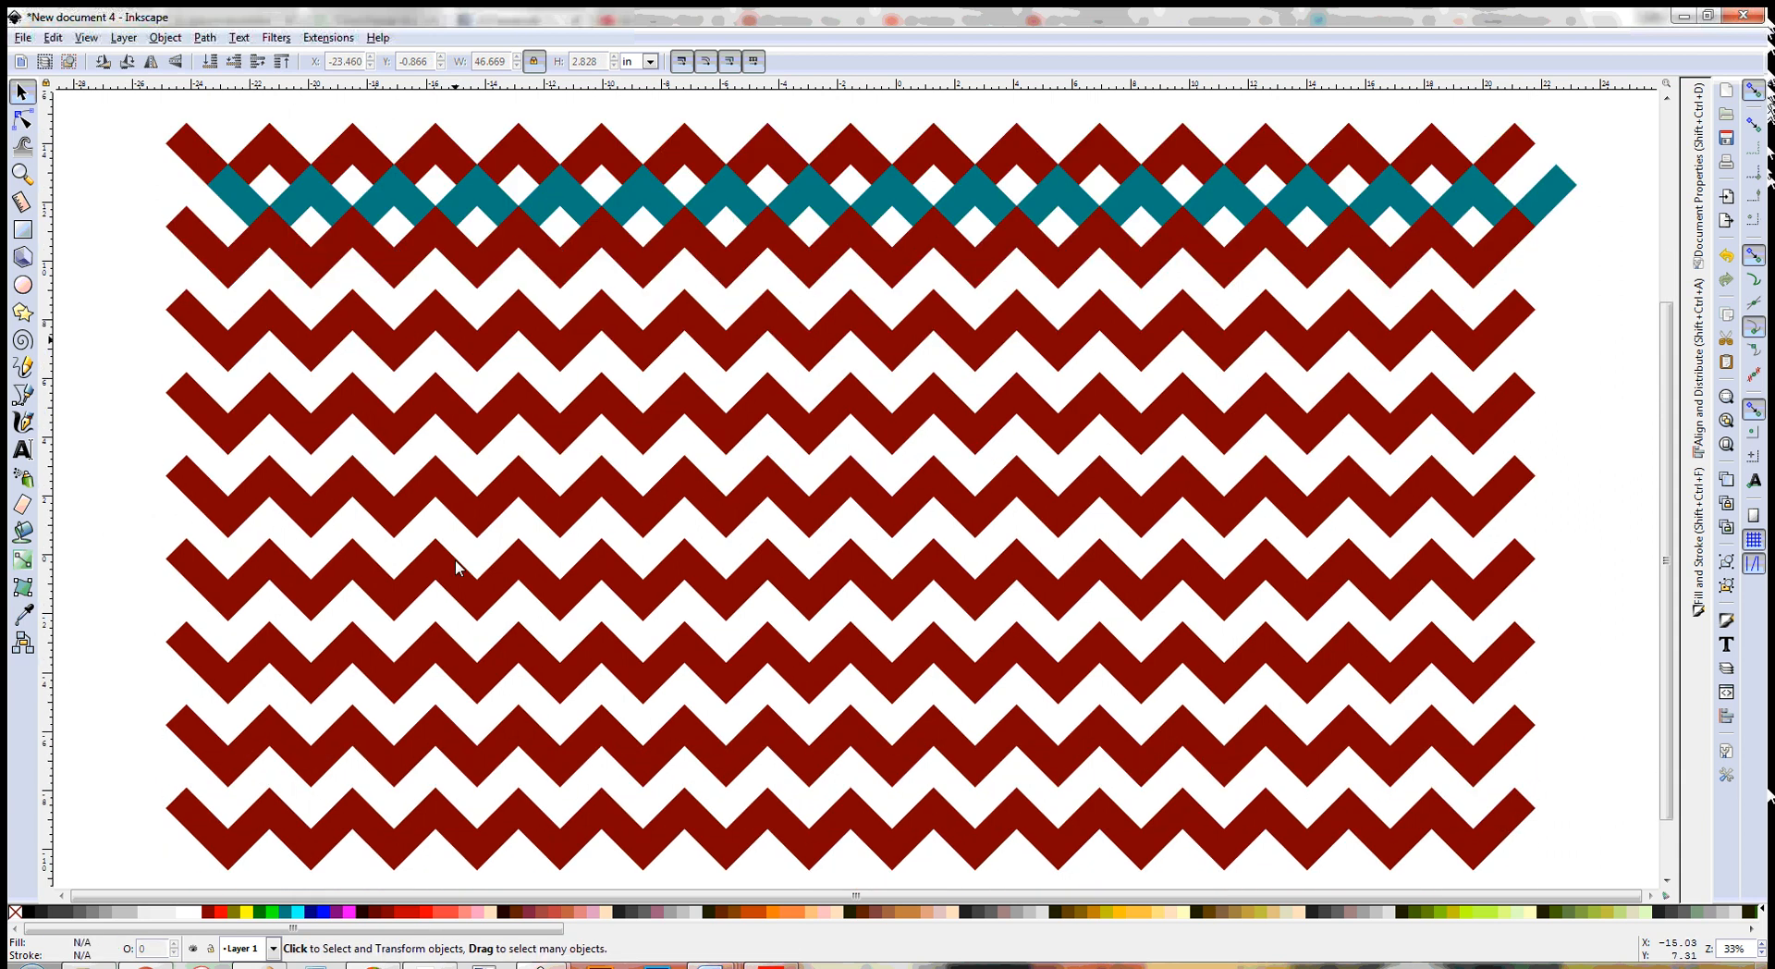
scroll(471, 564, "up", 10)
scroll(497, 583, "down", 12)
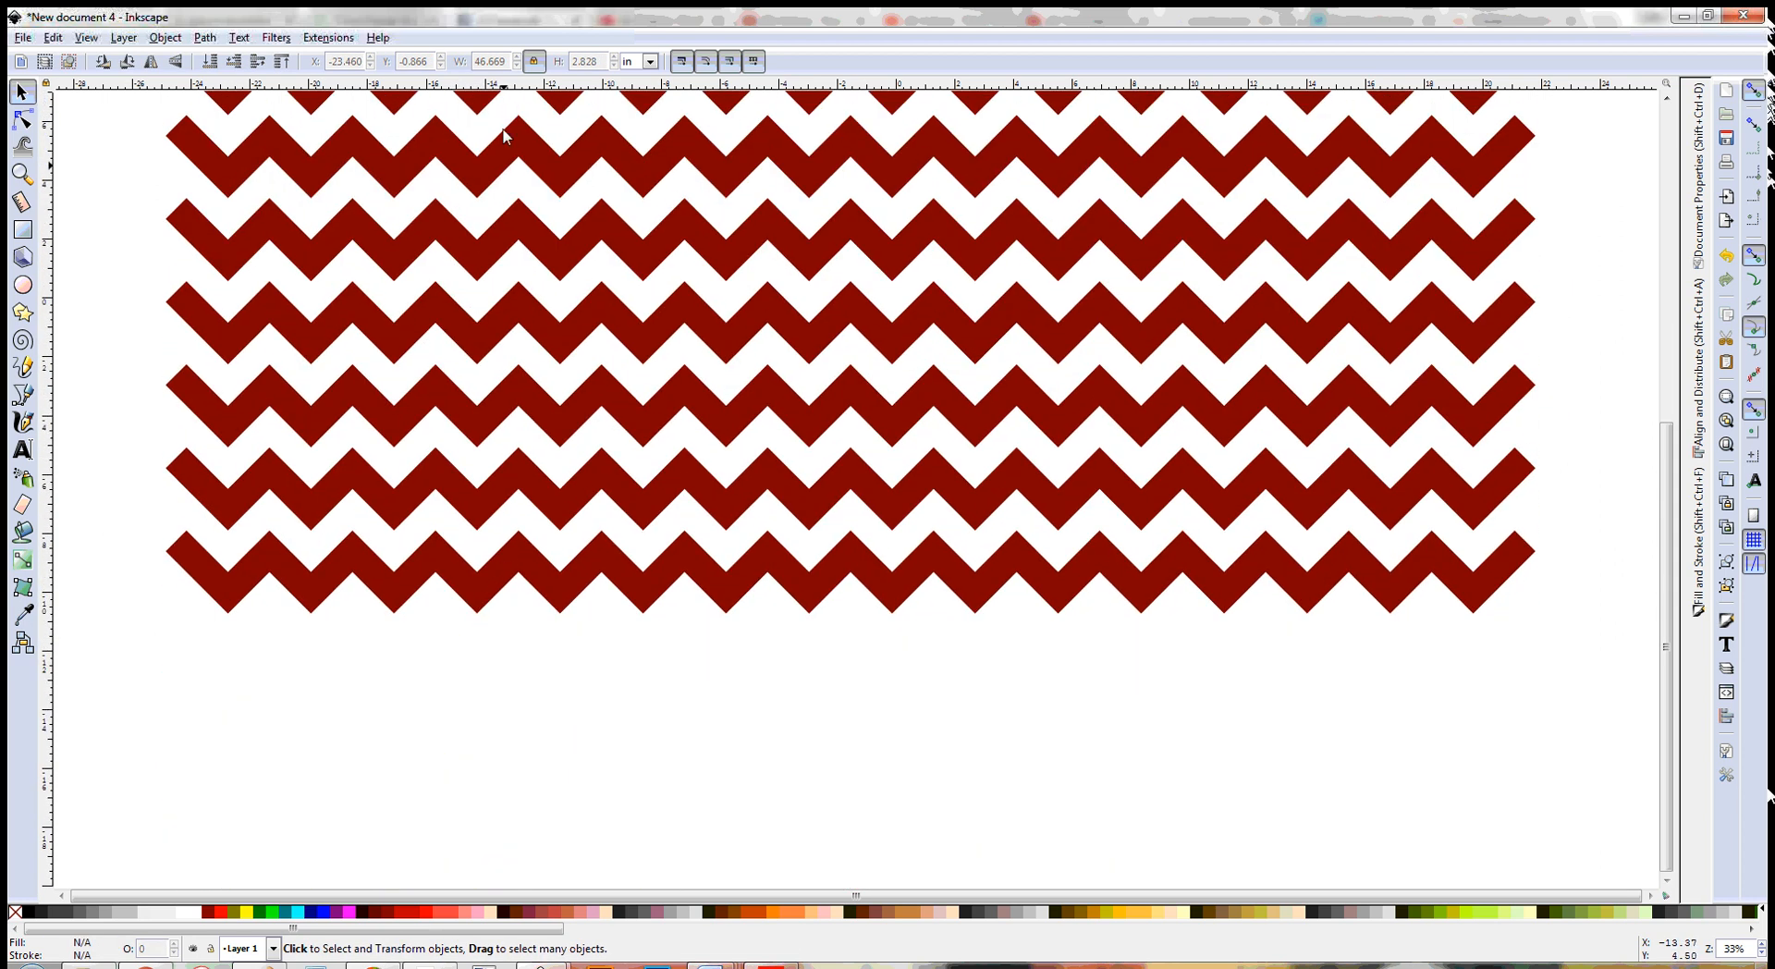
scroll(634, 559, "up", 4)
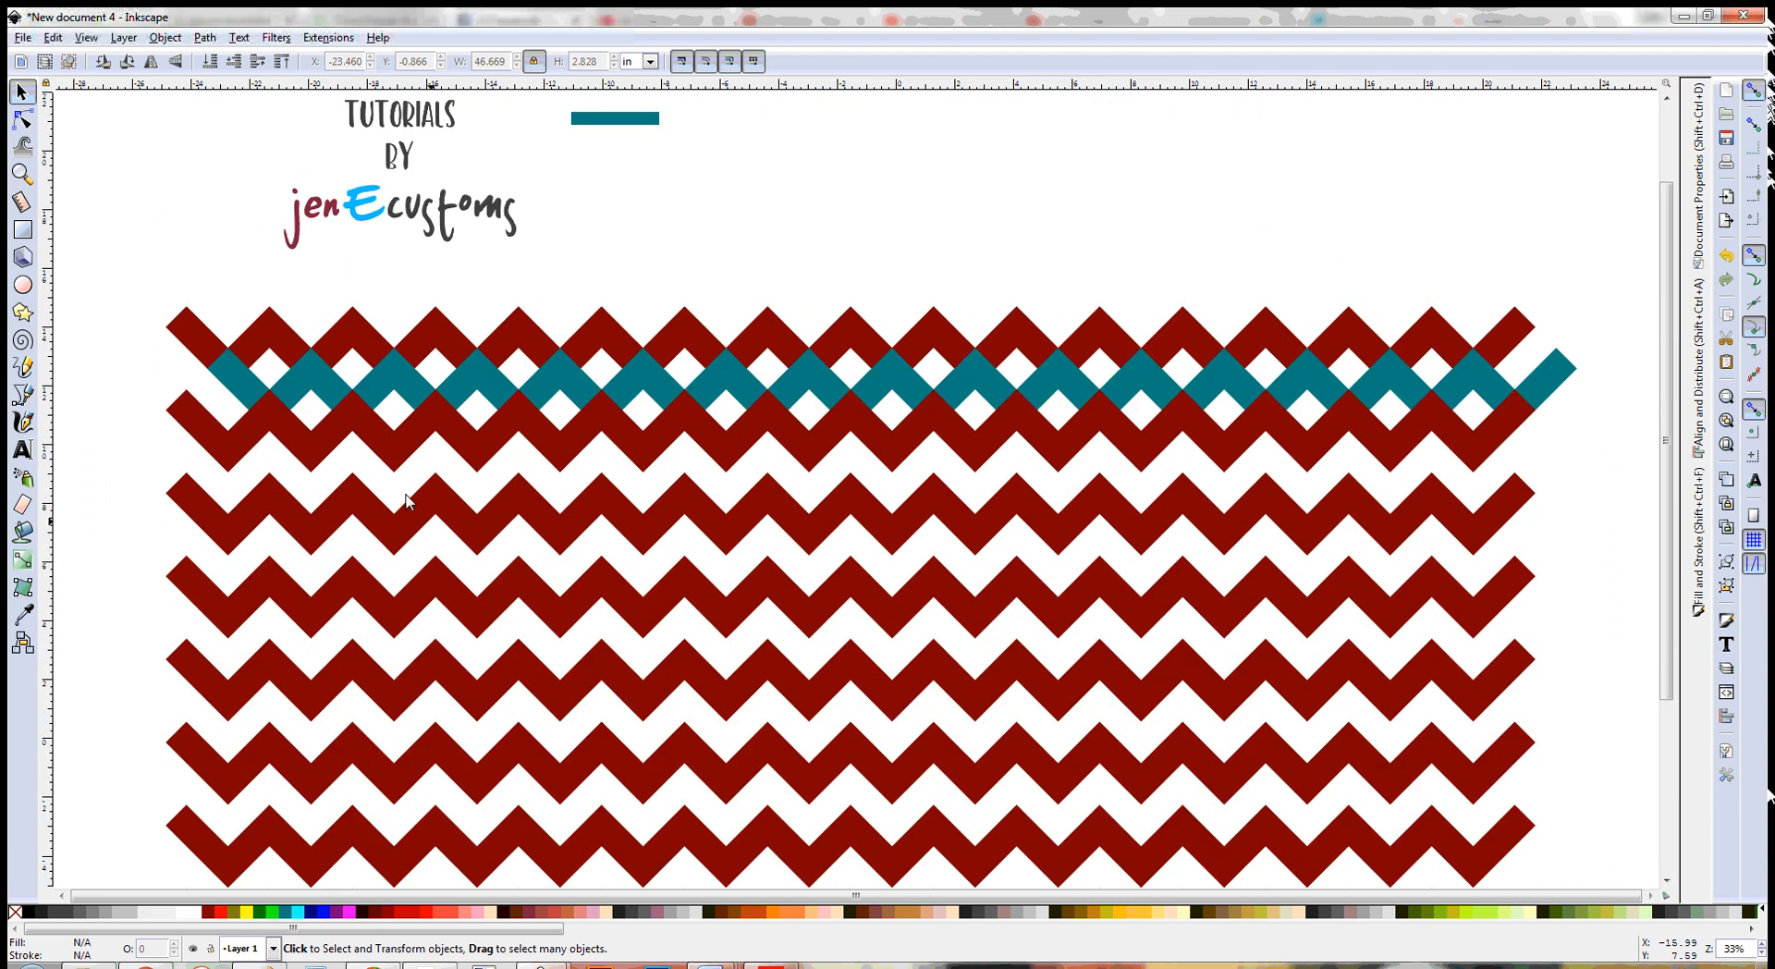
scroll(285, 485, "down", 2)
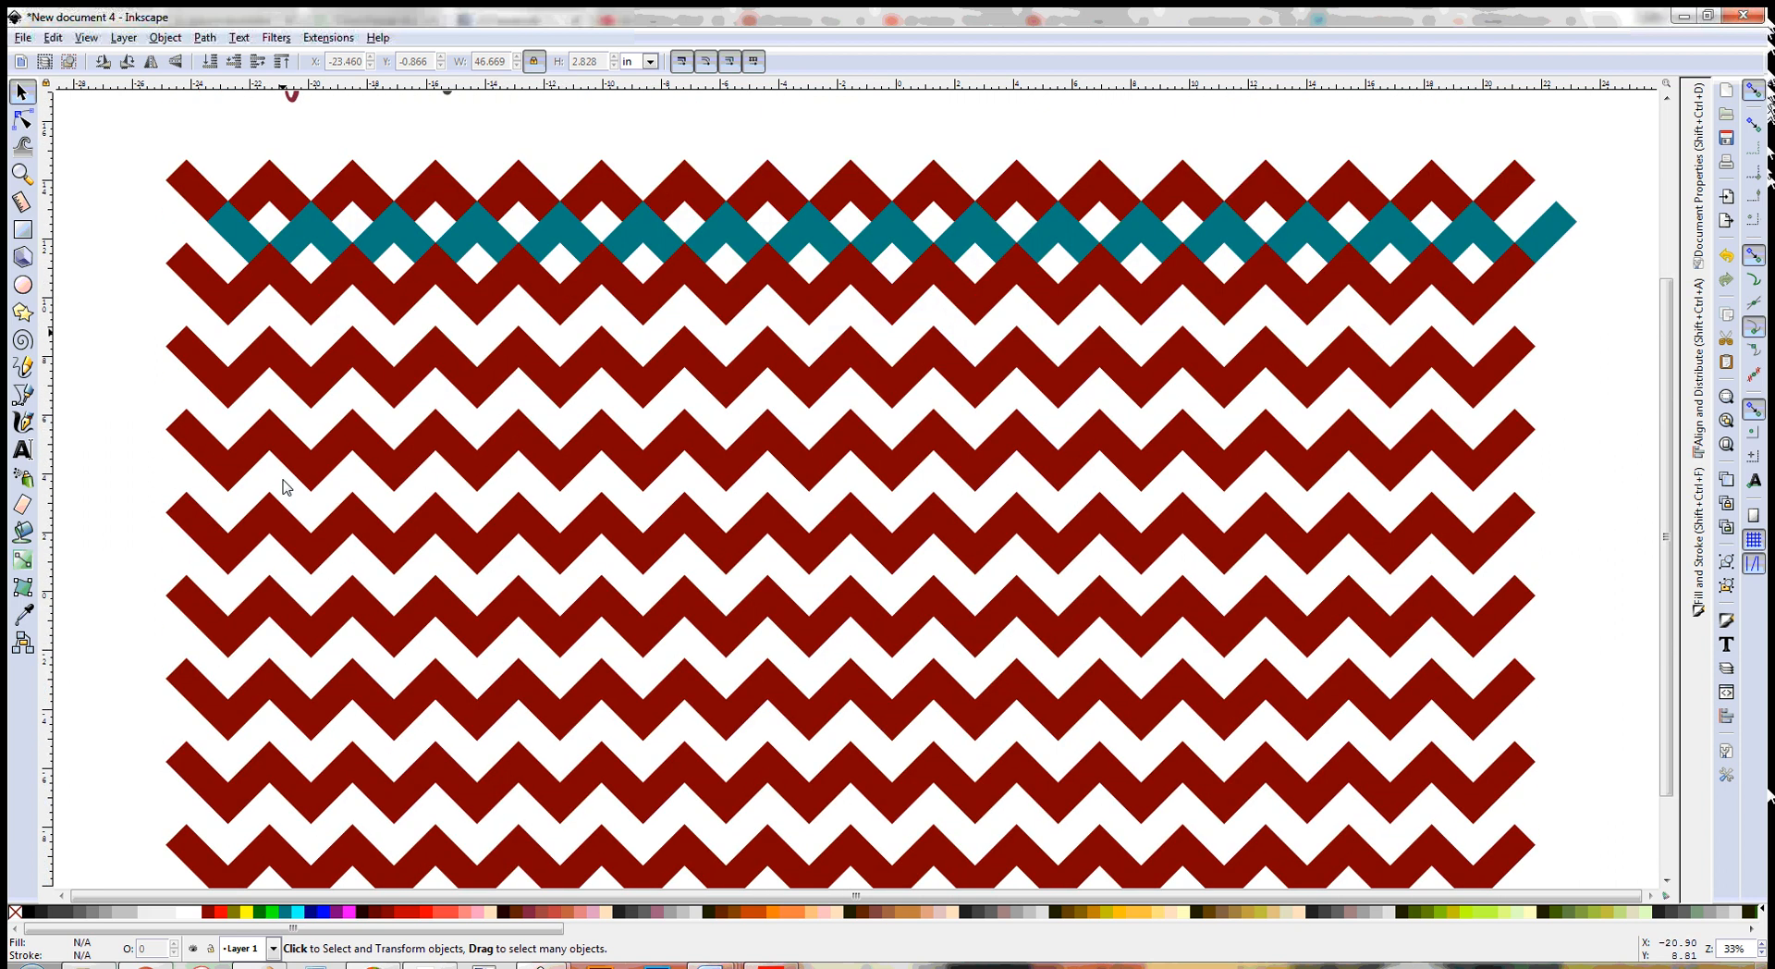
scroll(350, 510, "down", 3)
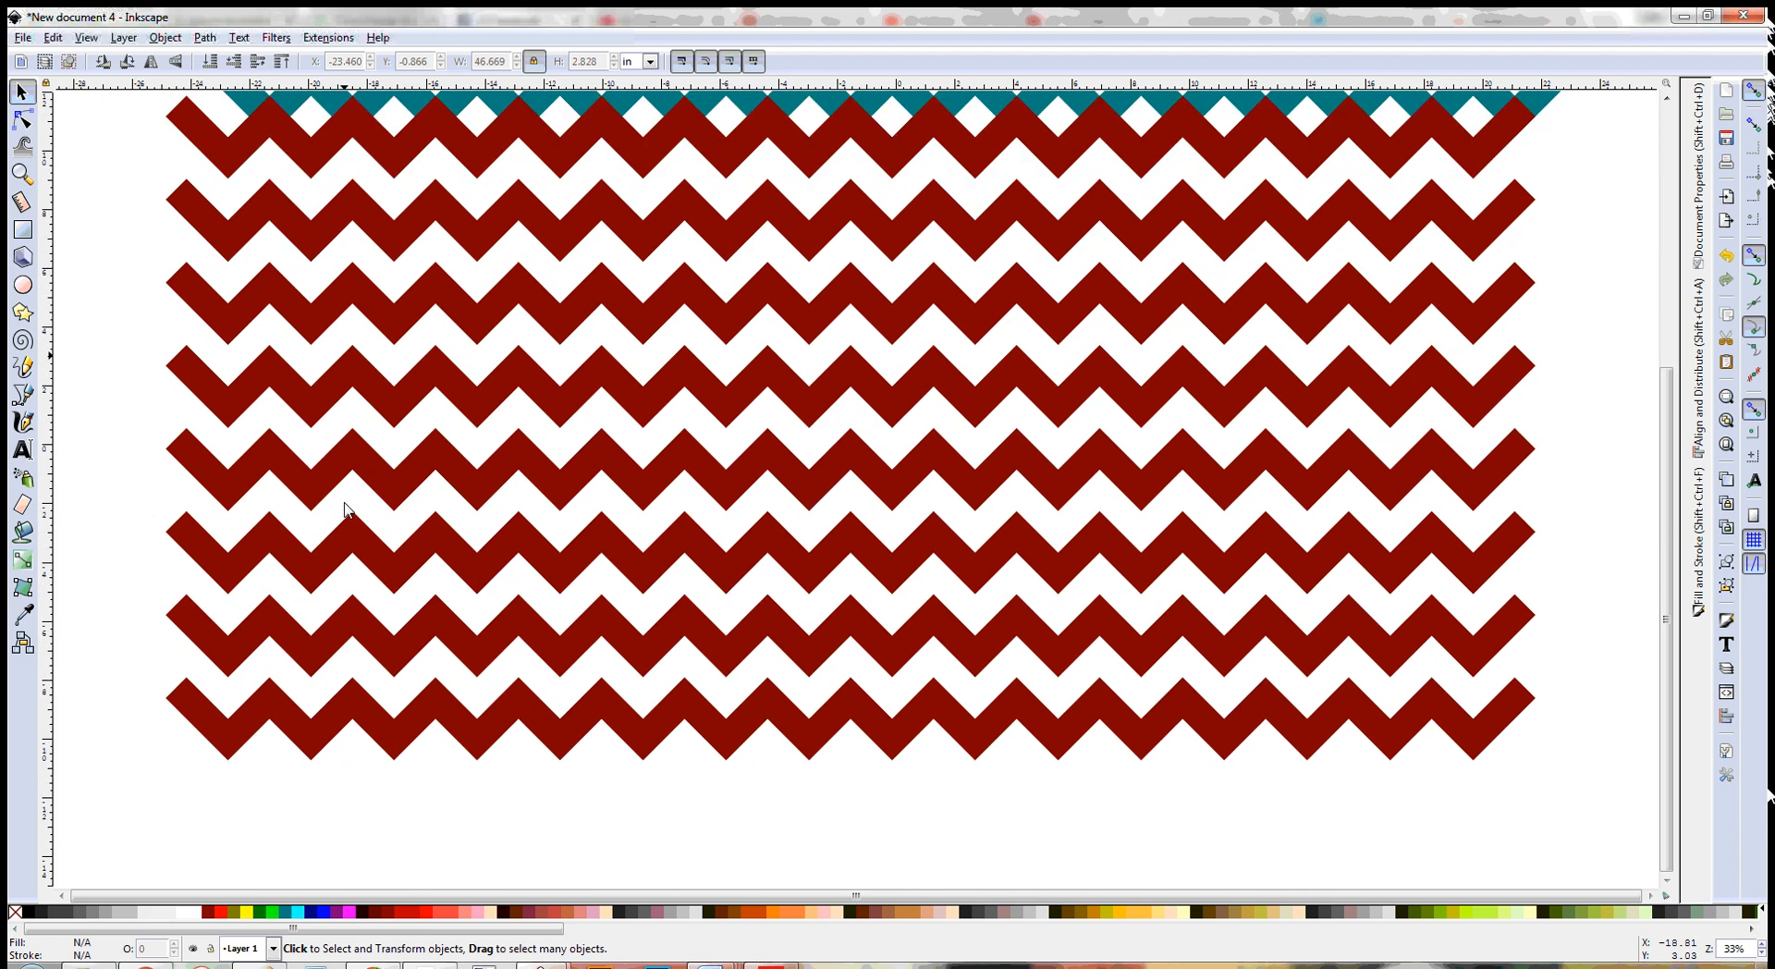
scroll(279, 320, "up", 2)
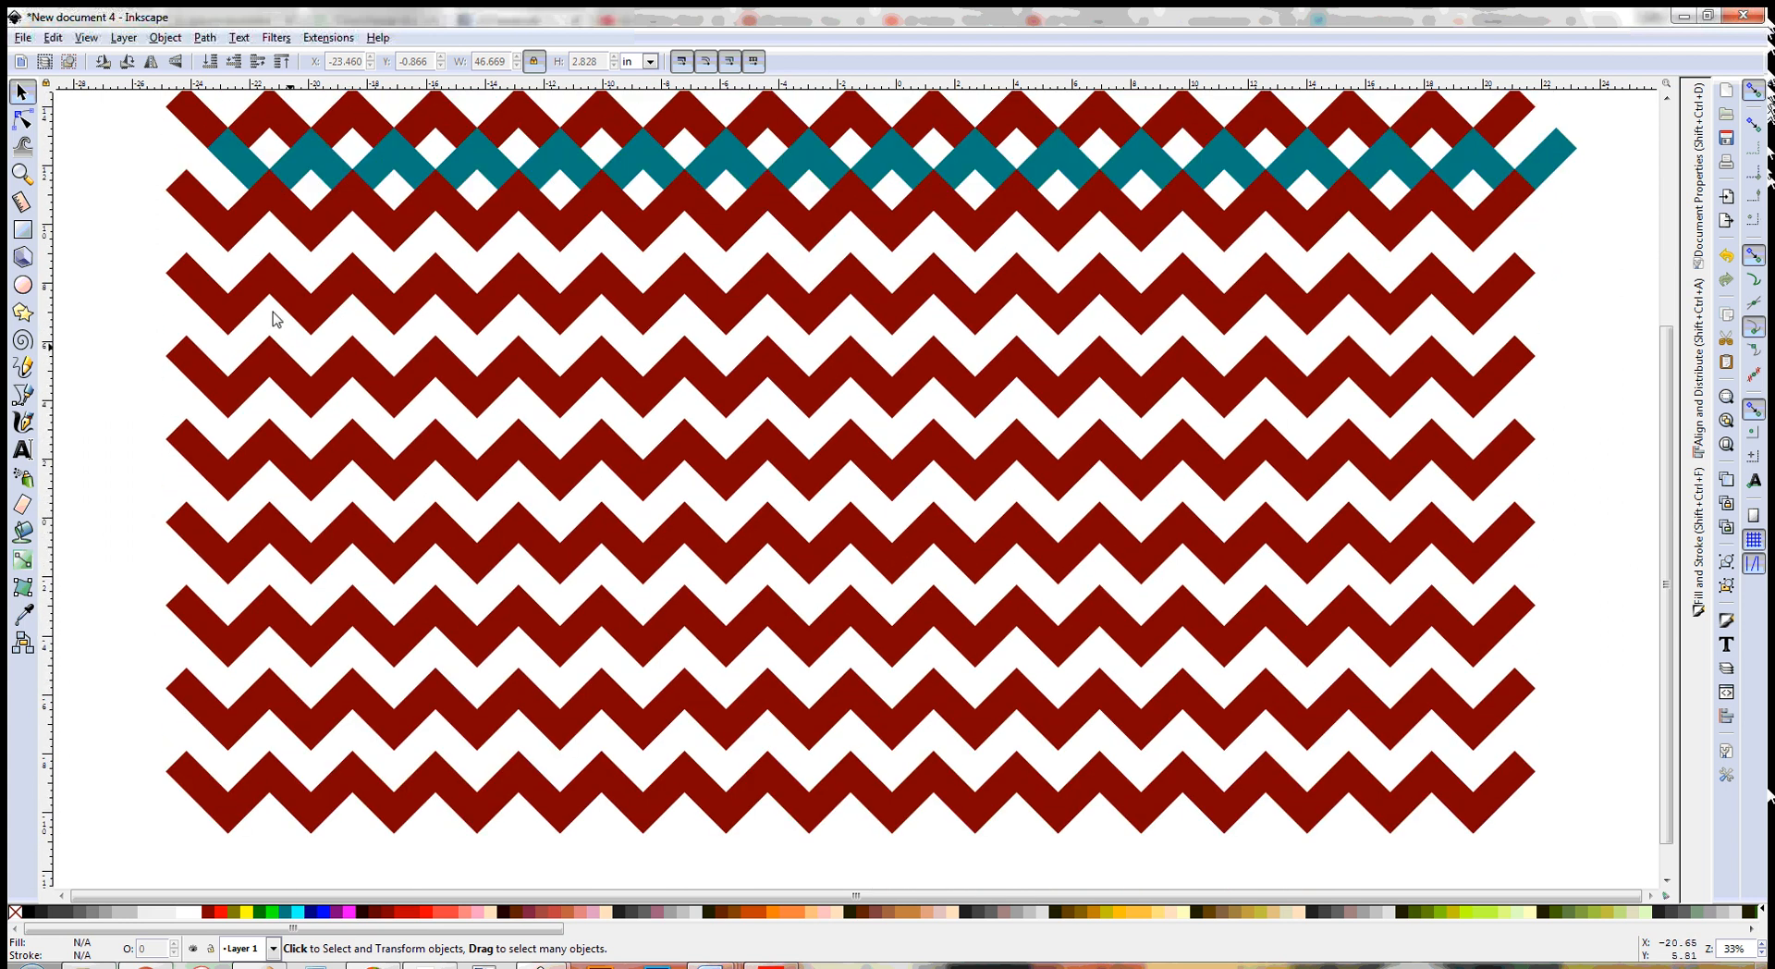
left_click(237, 153)
key("Delete")
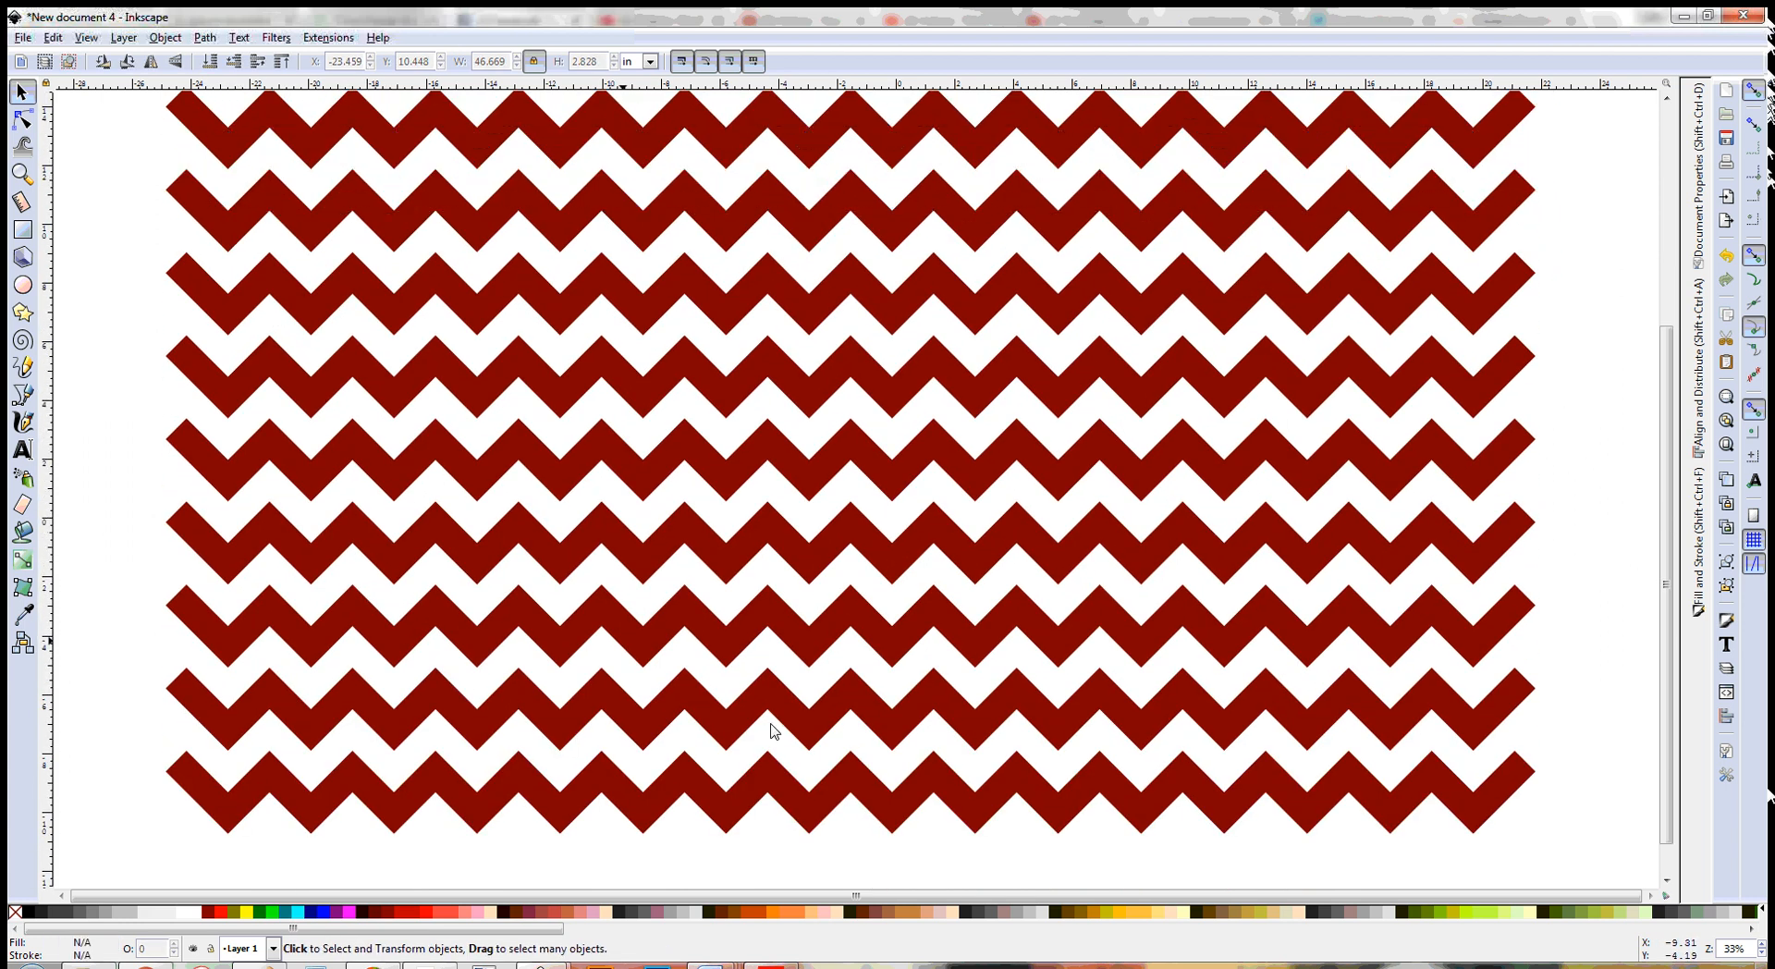
- Combine all nine red zigzag rows into one path and shift the pattern slightly left and up
scroll(717, 801, "up", 1)
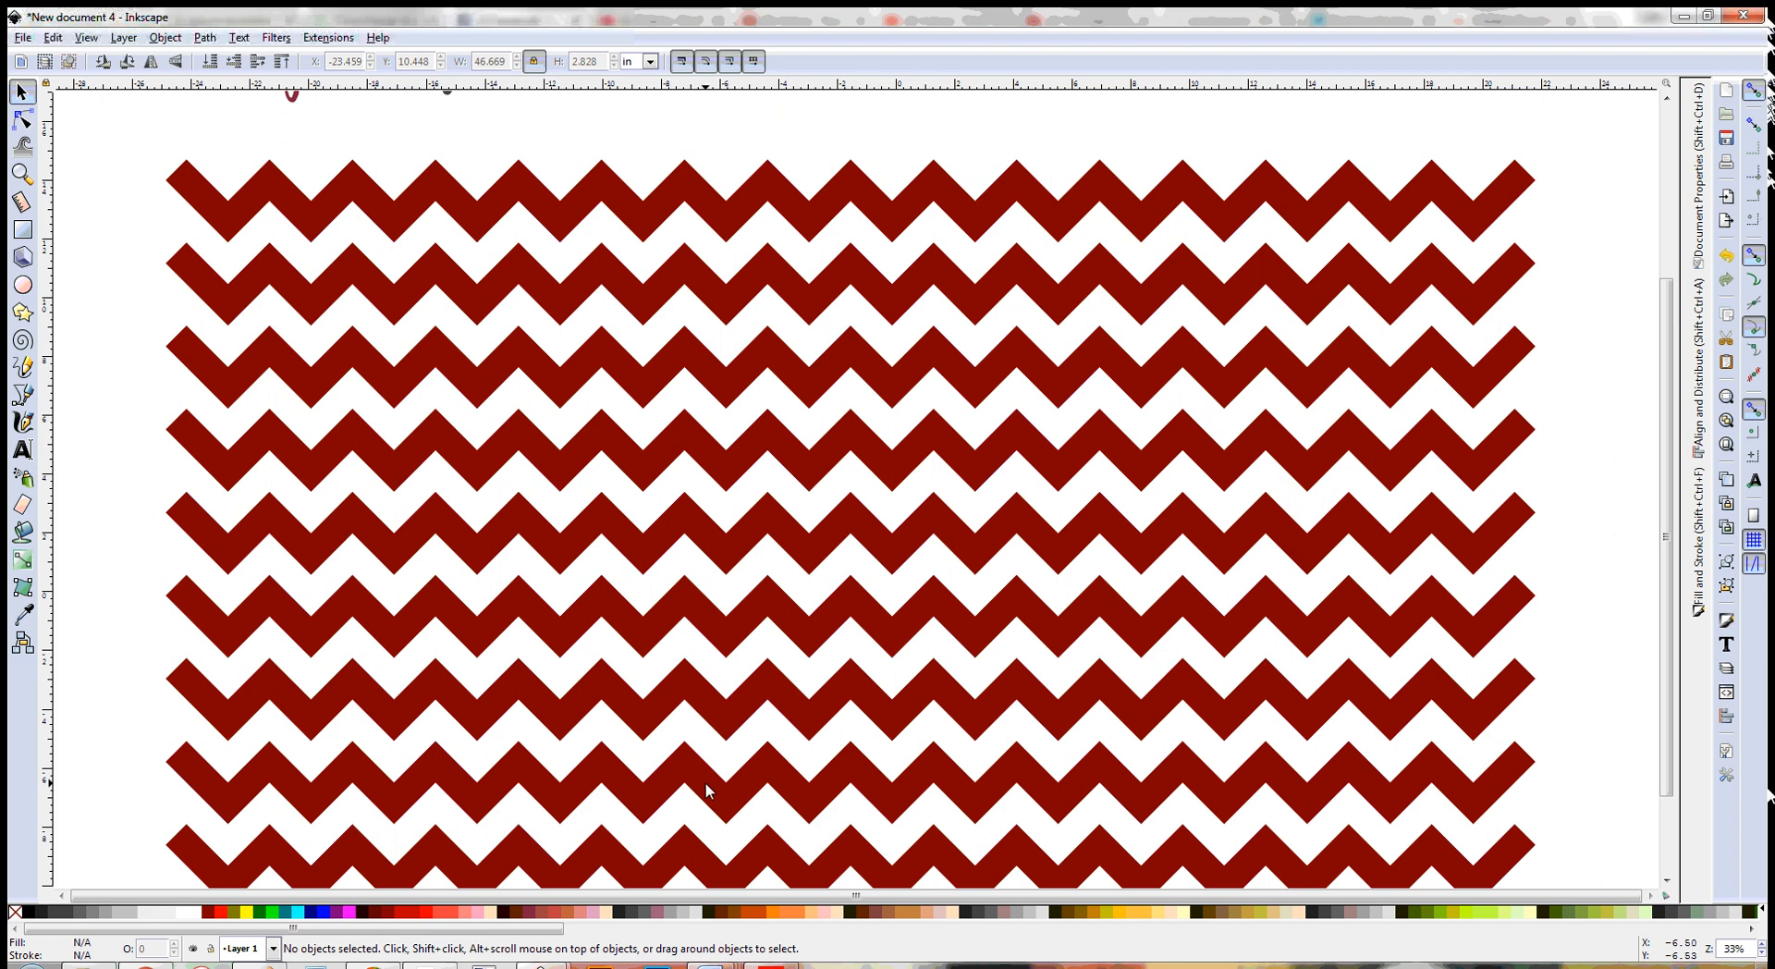
key("minus")
left_click_drag(306, 858, 1389, 231)
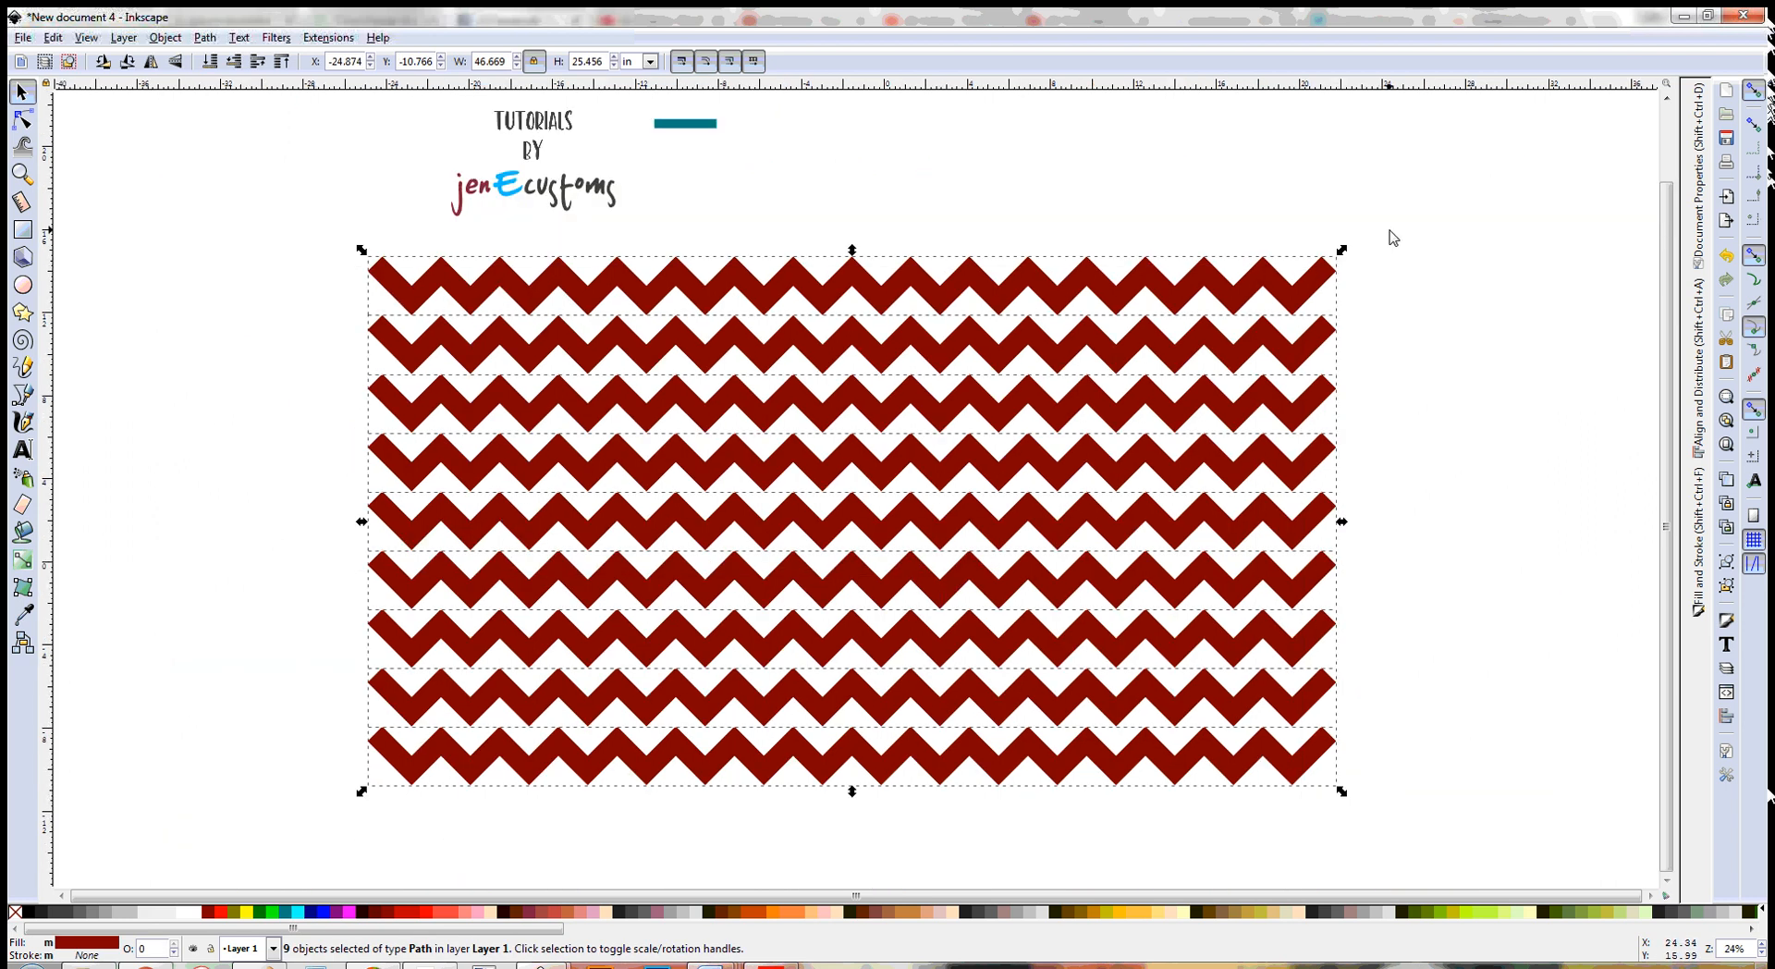
key("ctrl+k")
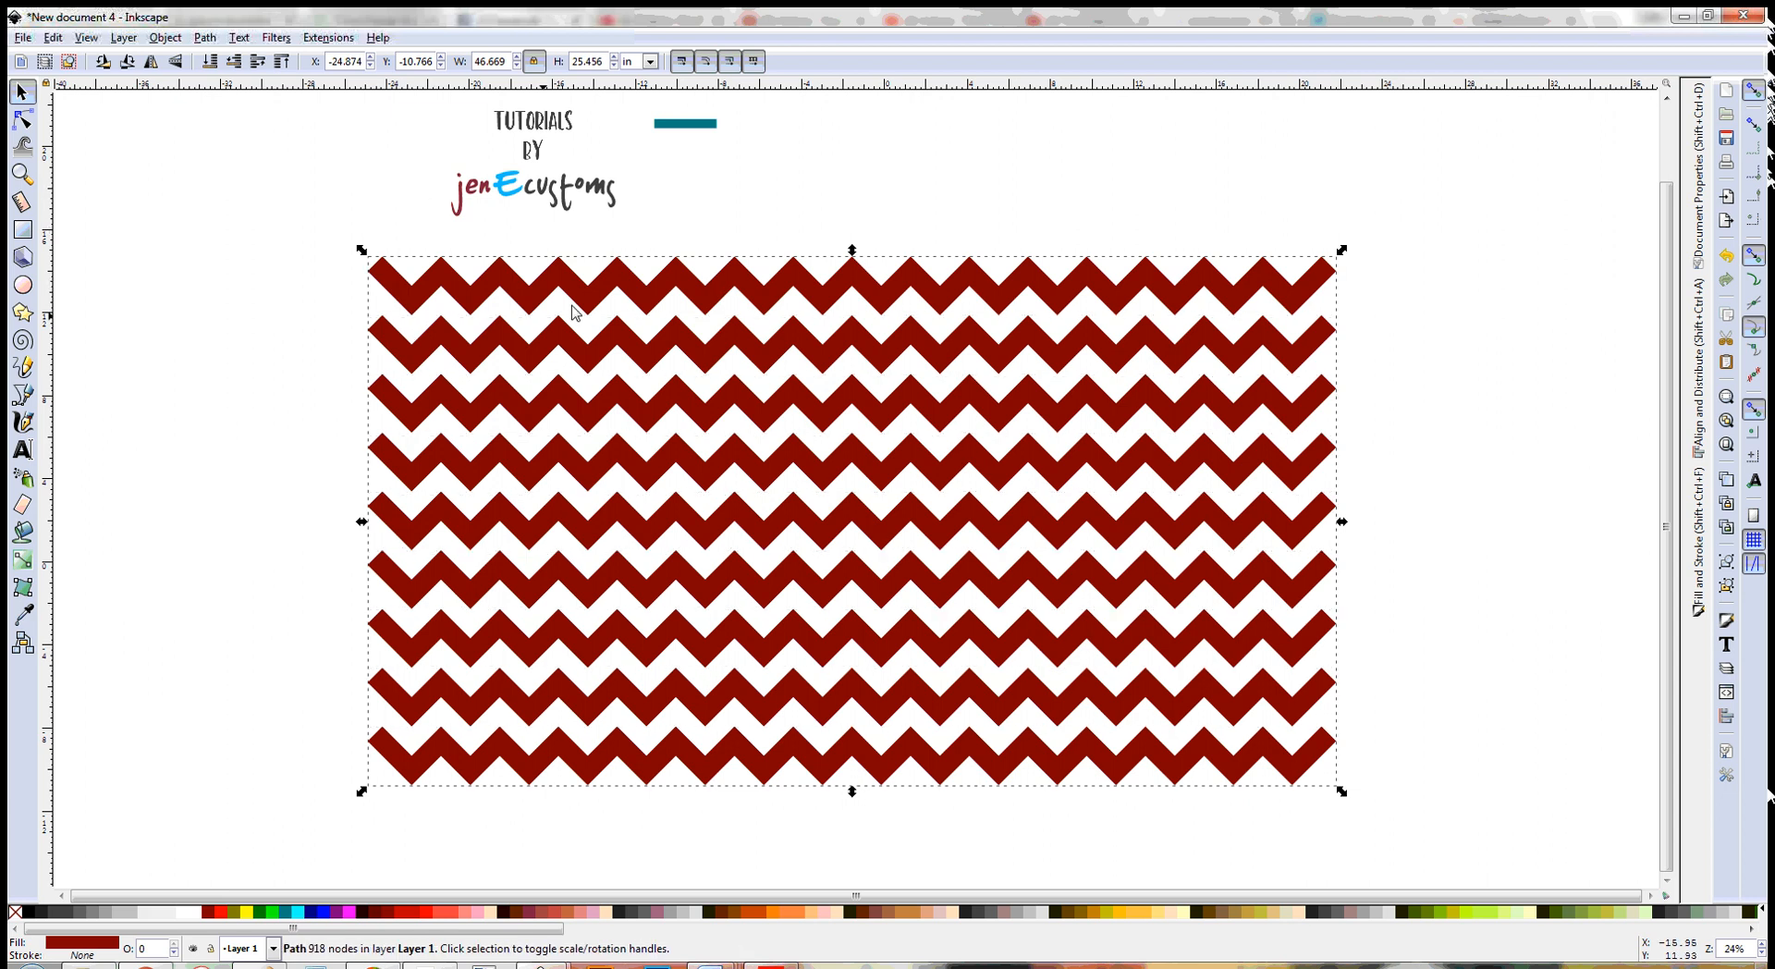
left_click_drag(588, 274, 1027, 298)
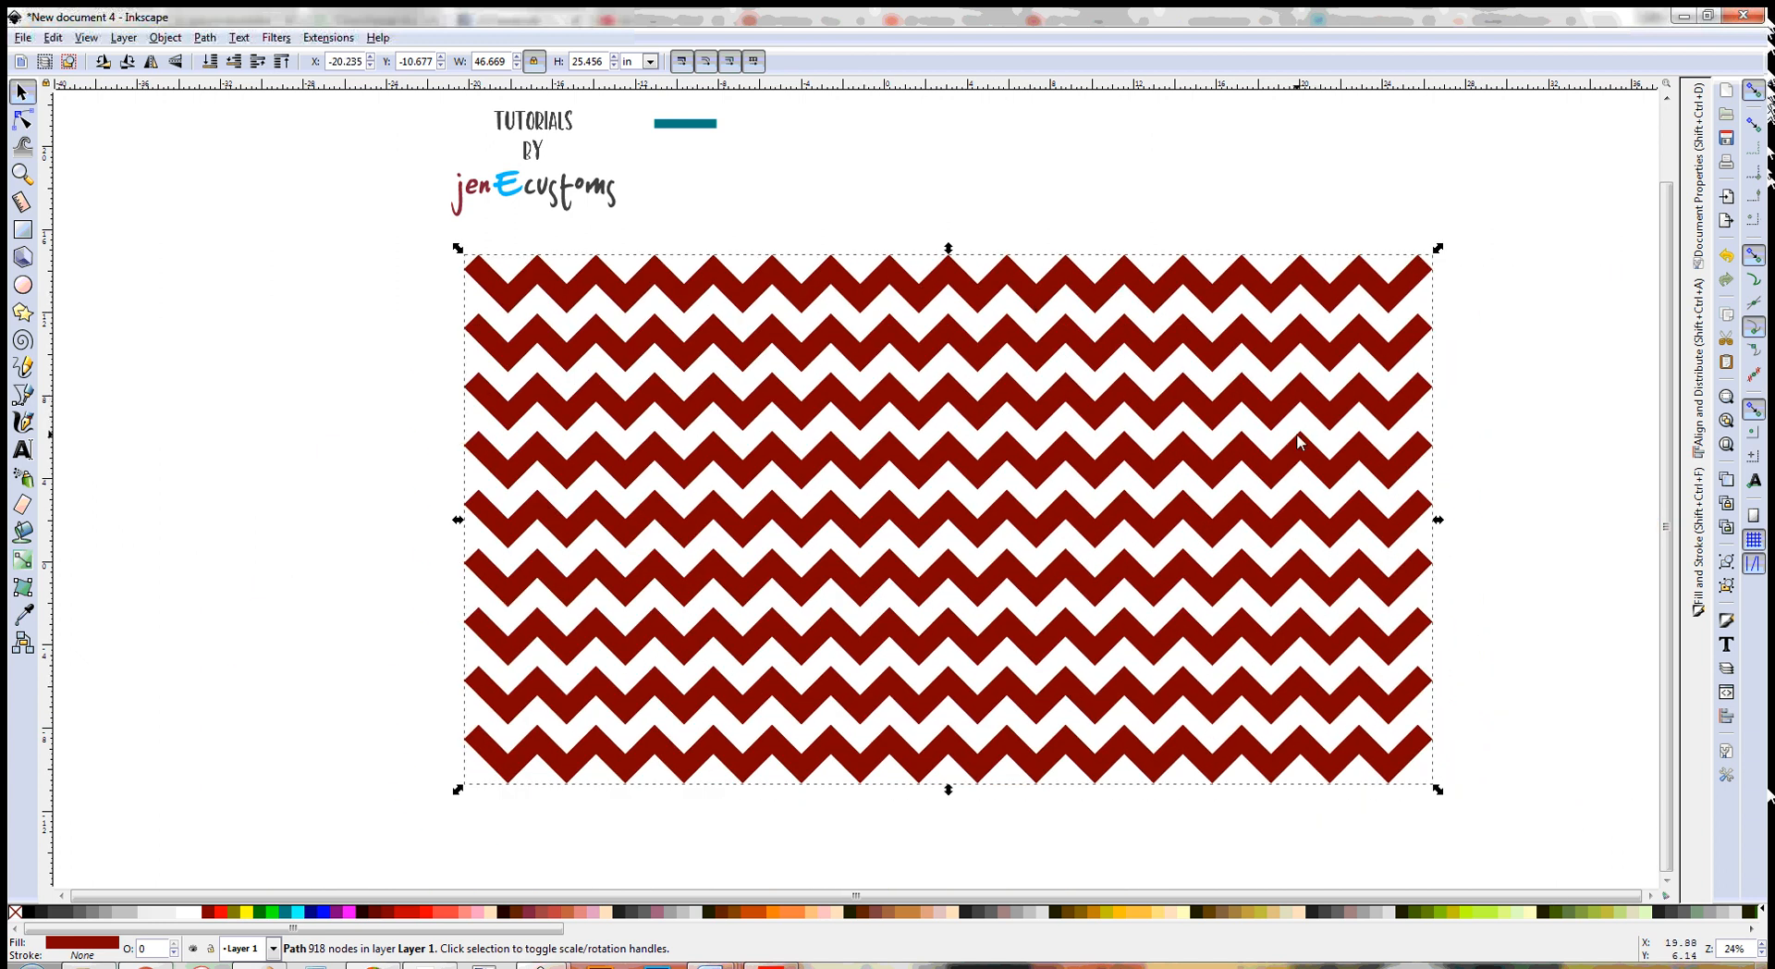
left_click_drag(1157, 355, 1042, 343)
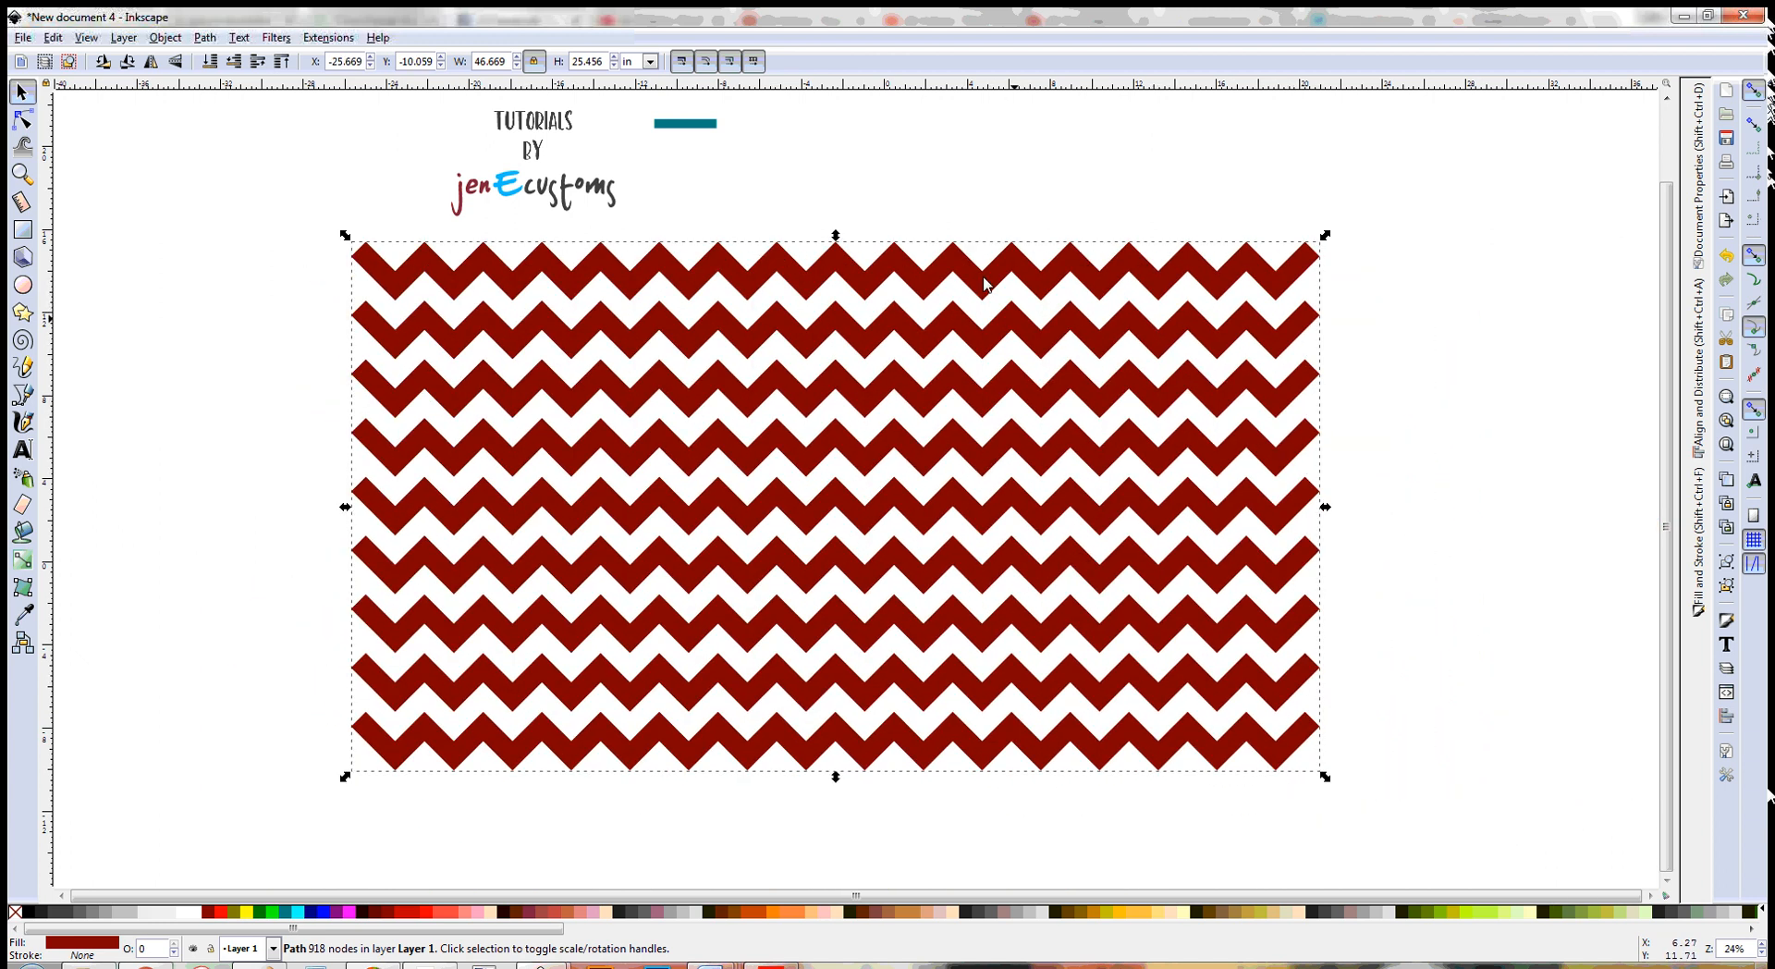
- Move the combined chevron pattern further left to free up blank canvas beside it, and deselect it
key("plus")
left_click_drag(980, 282, 350, 263)
scroll(349, 263, "up", 8)
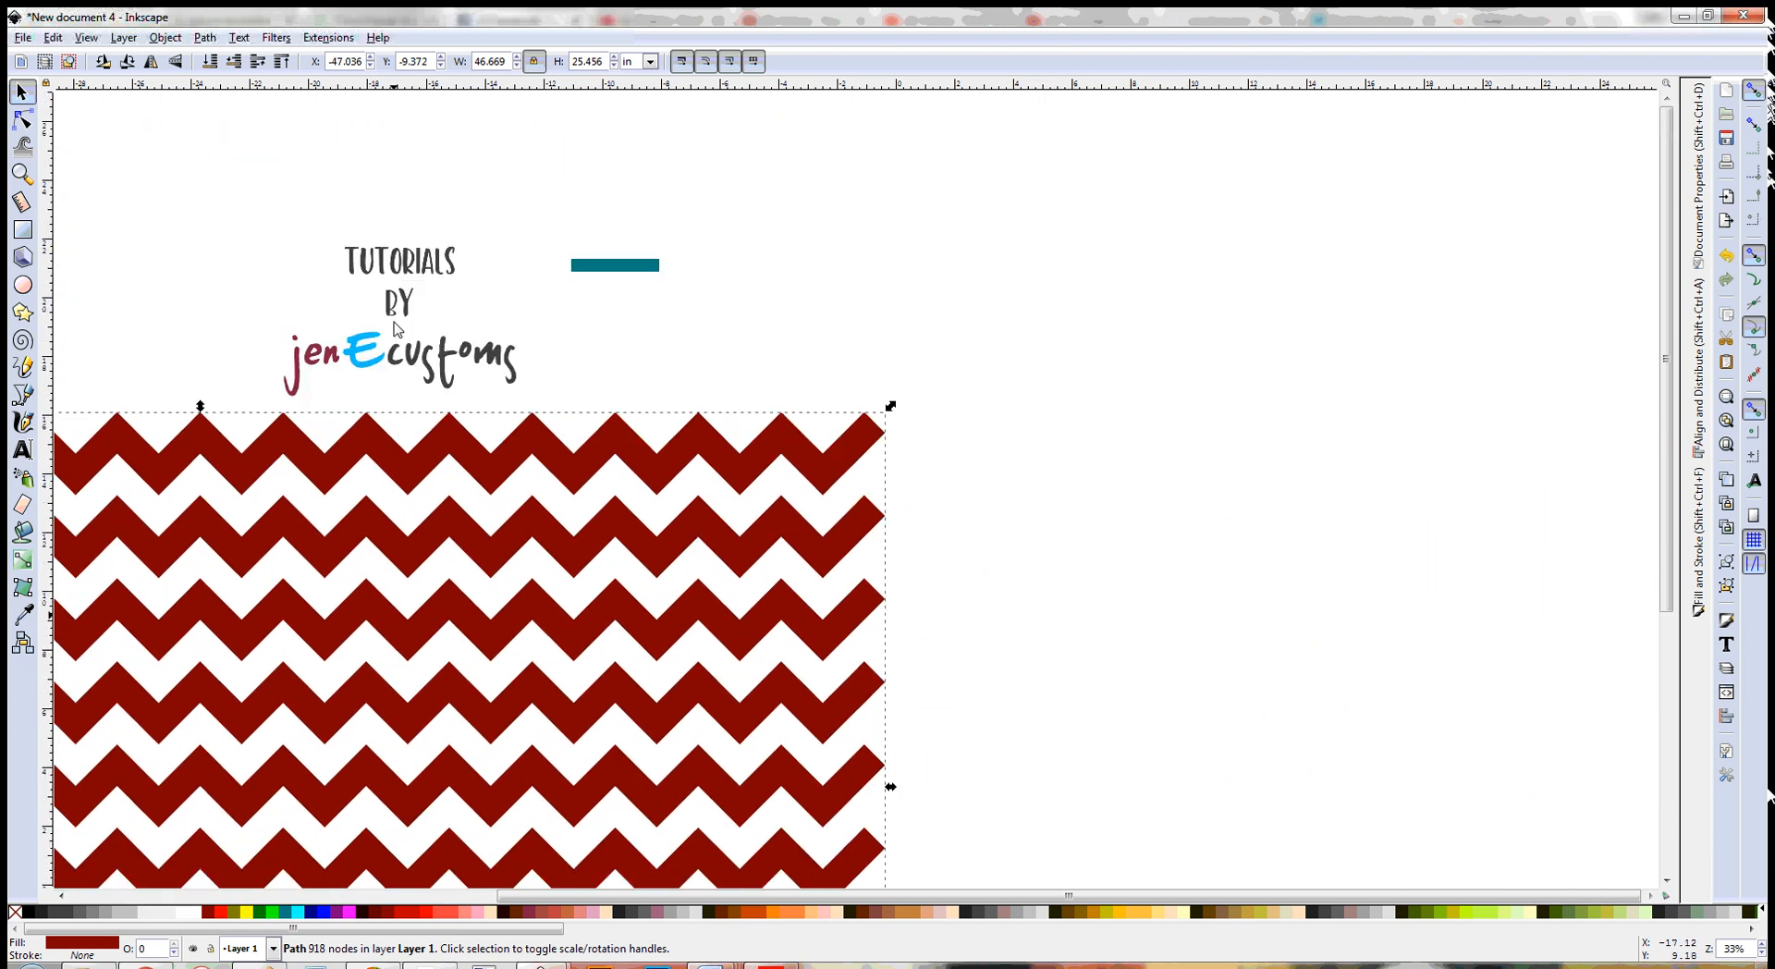
scroll(407, 324, "down", 2)
left_click_drag(669, 413, 584, 380)
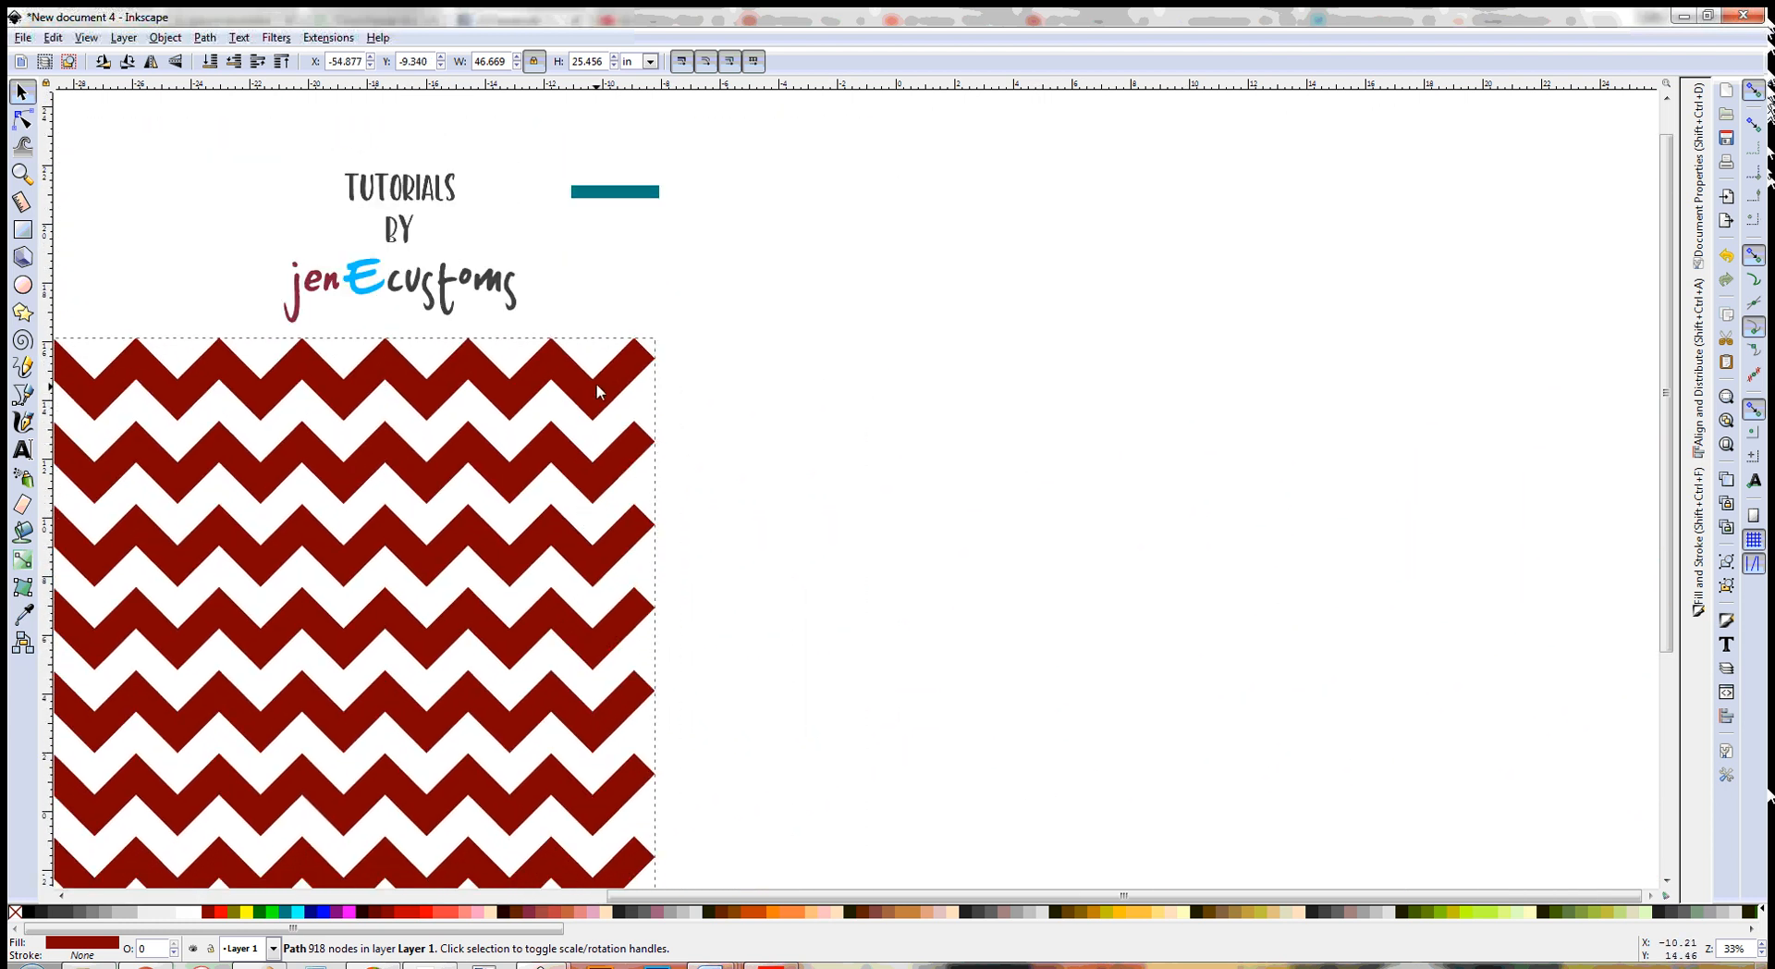
left_click(757, 368)
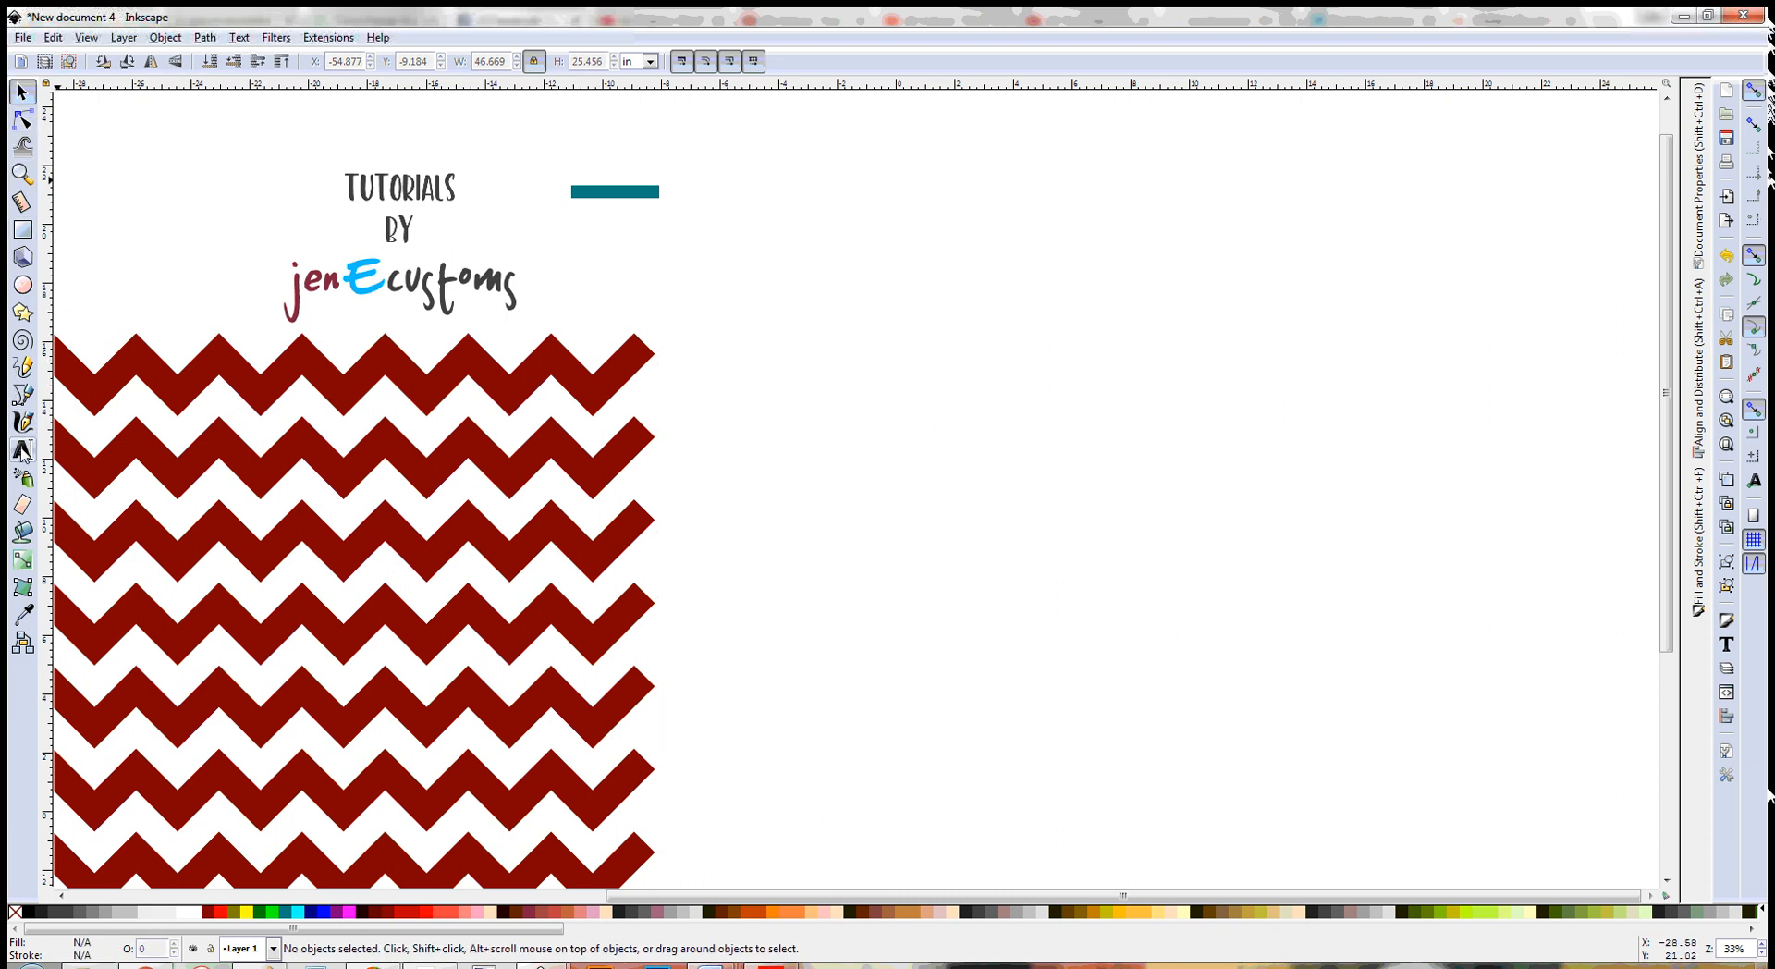
- Activate the Text tool and set its font to Impact
left_click(20, 452)
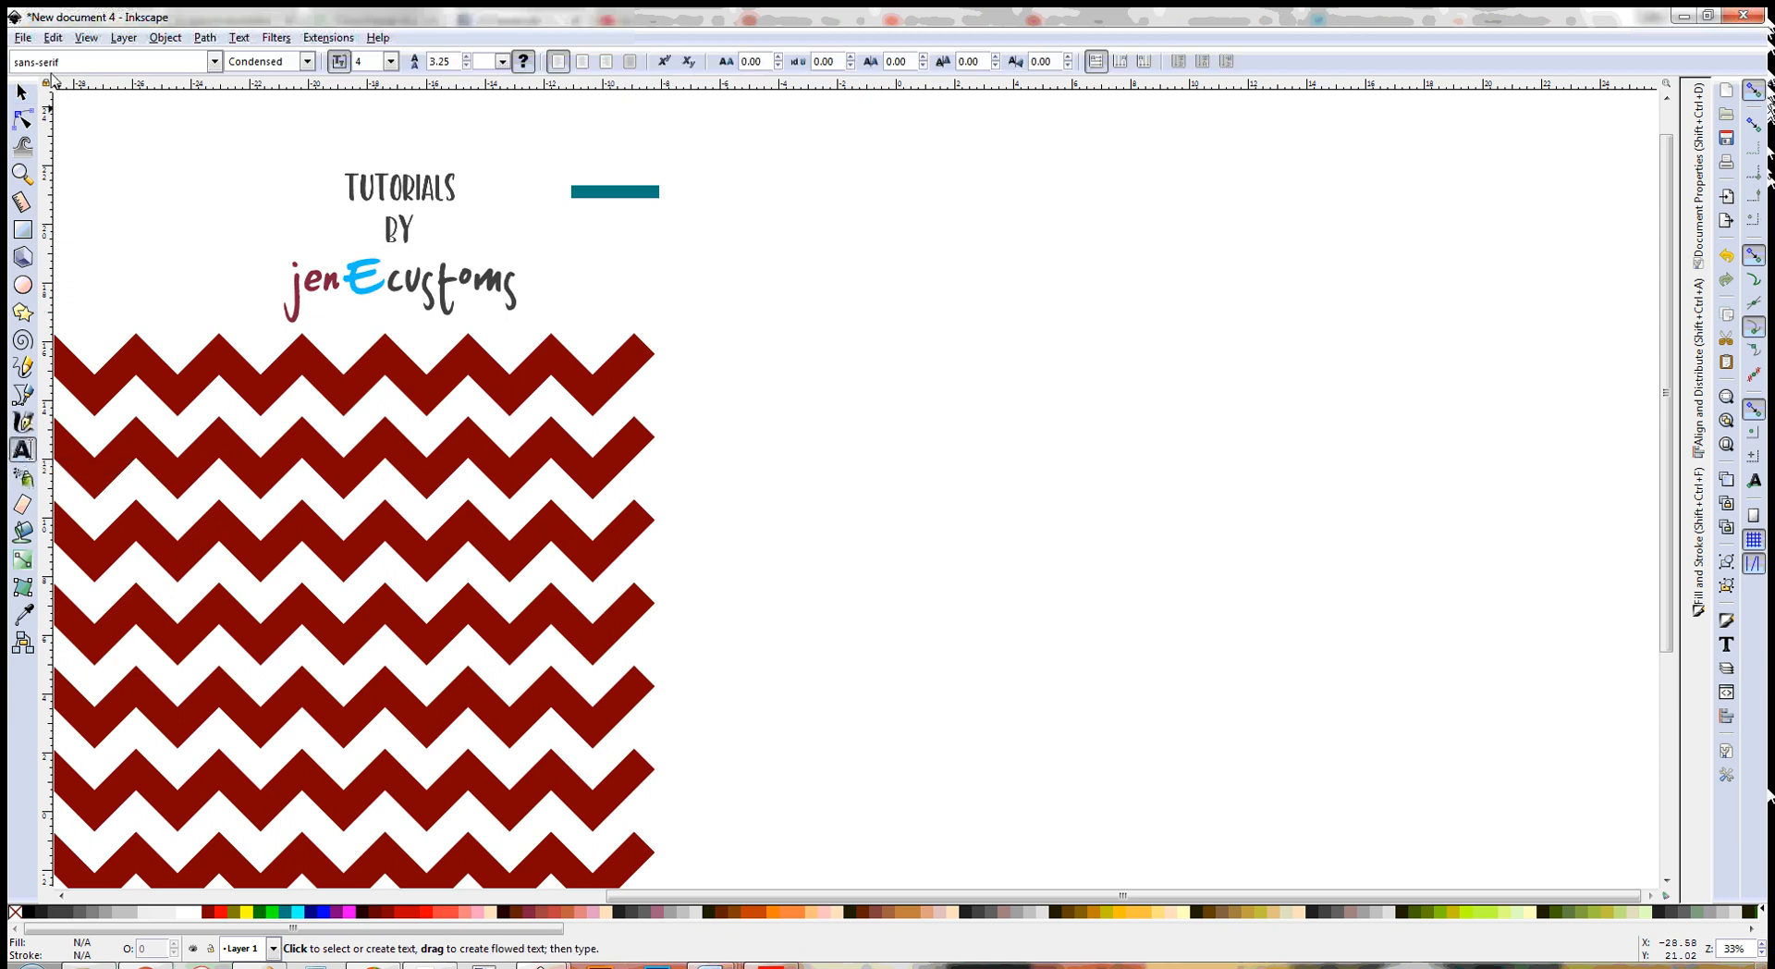
triple_click(46, 63)
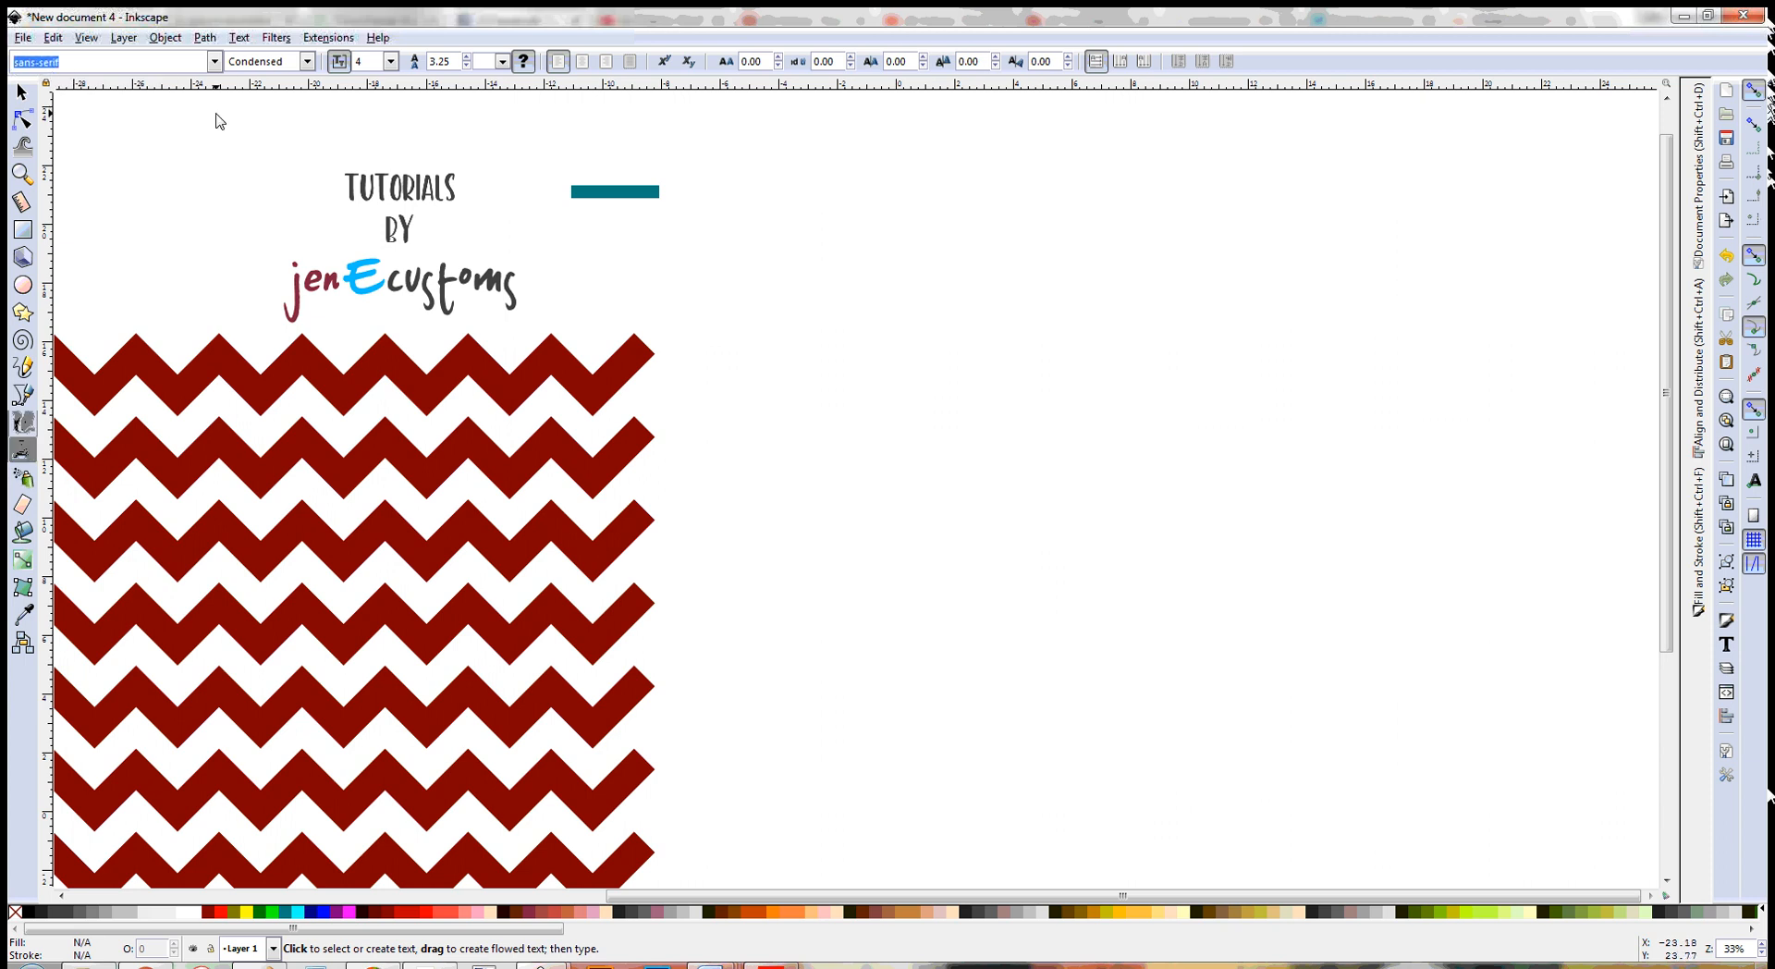
type("impa")
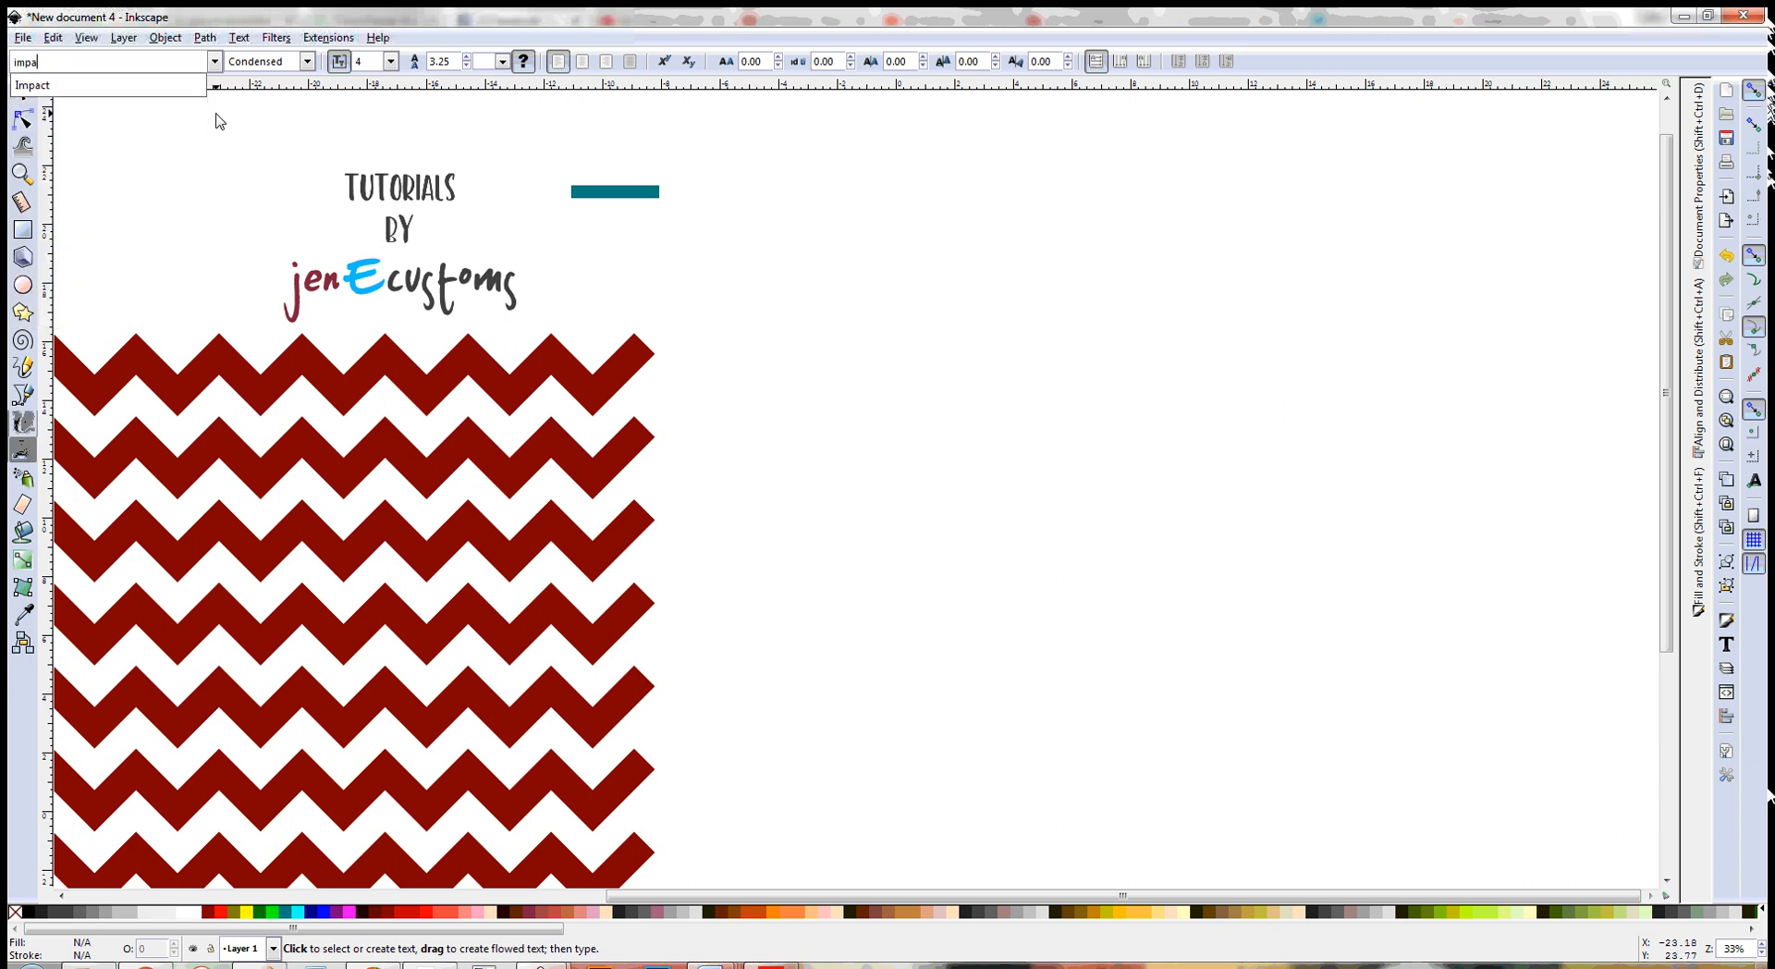
left_click(28, 85)
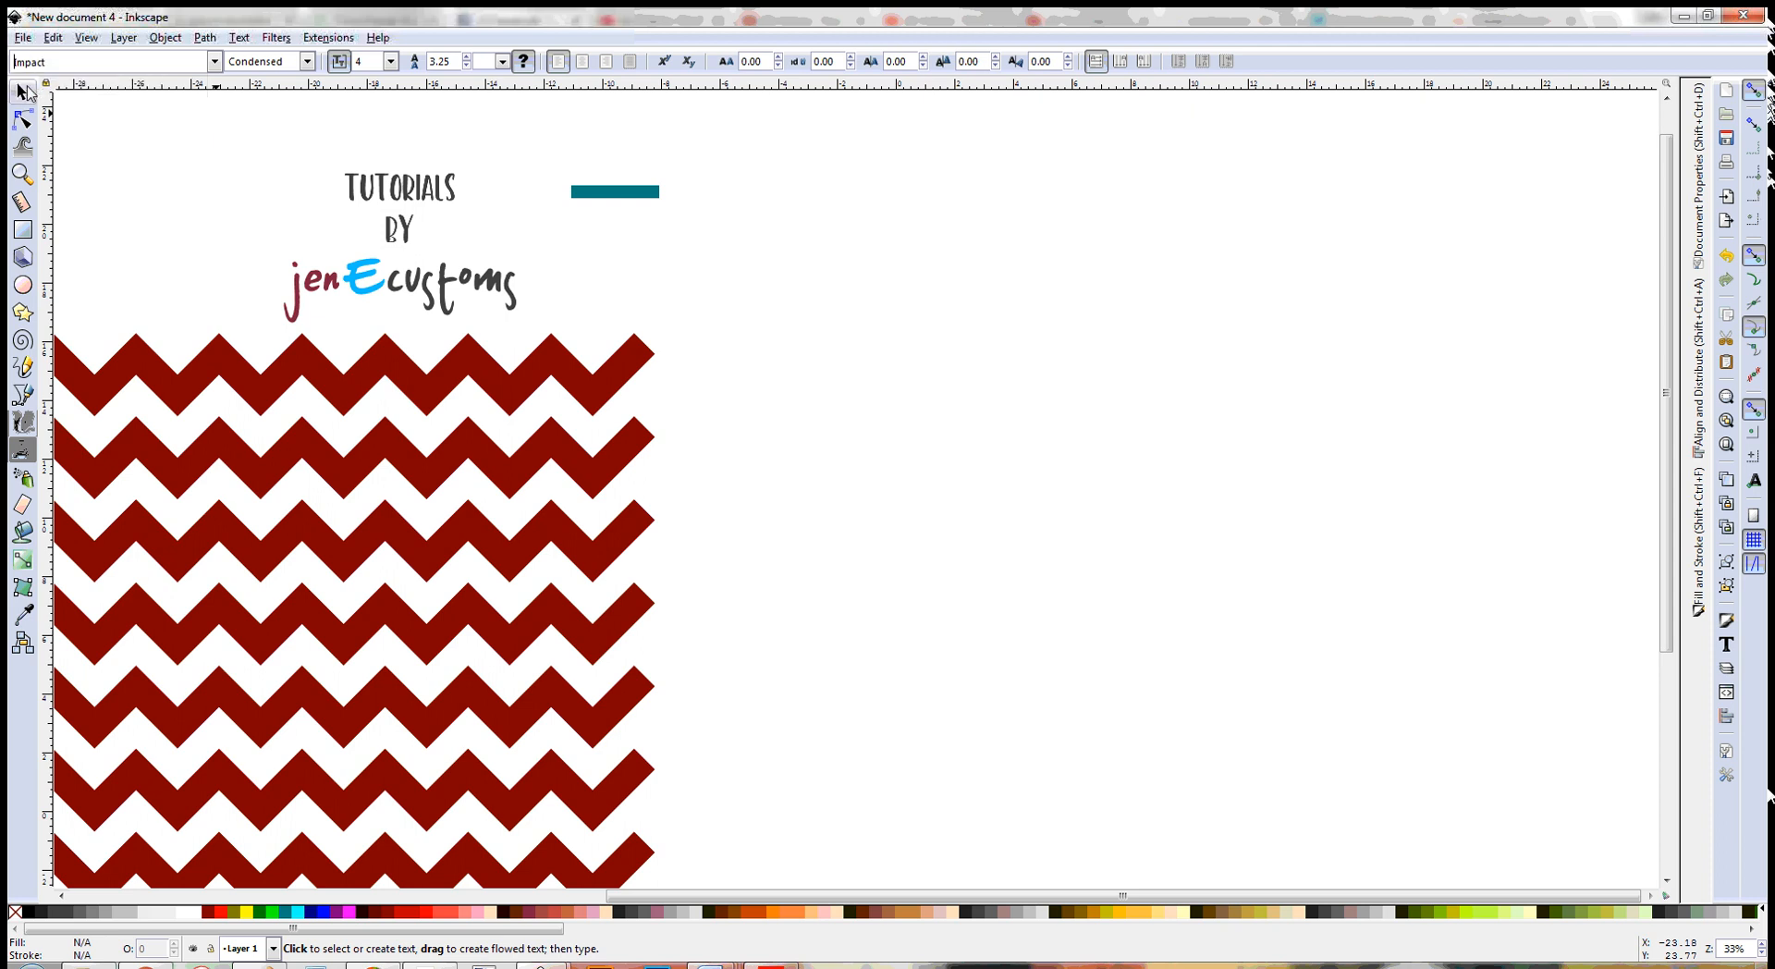
left_click(305, 62)
left_click(303, 63)
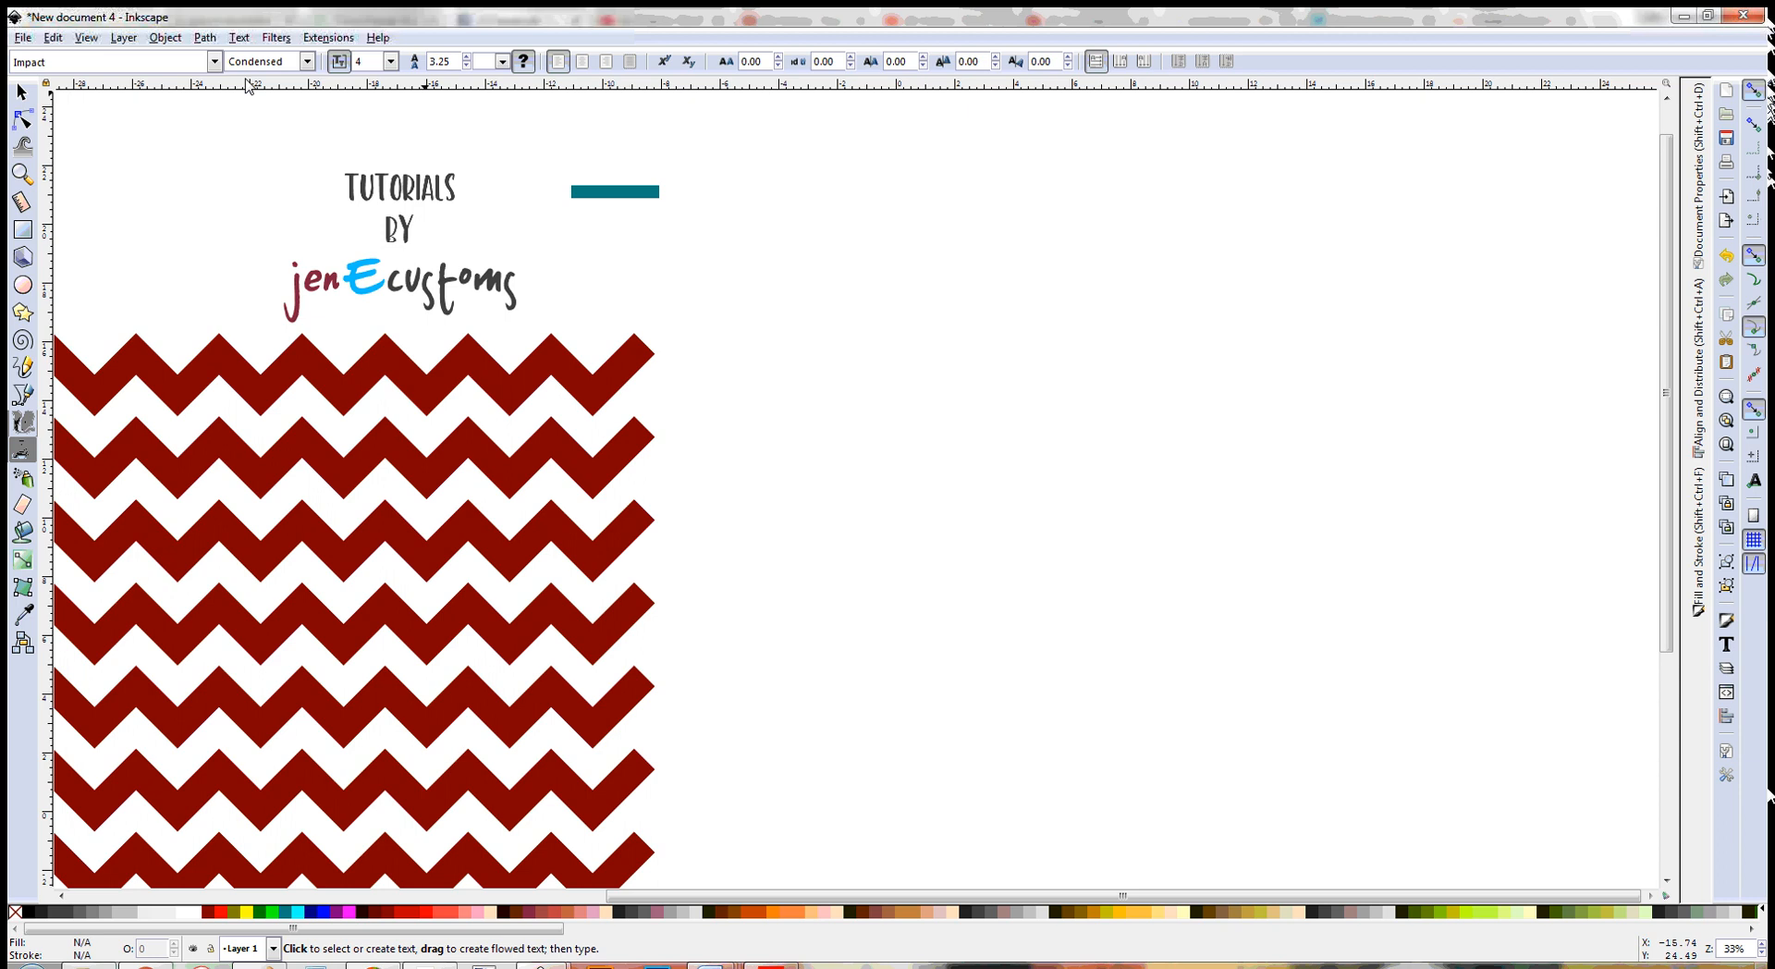
double_click(63, 64)
type("imp")
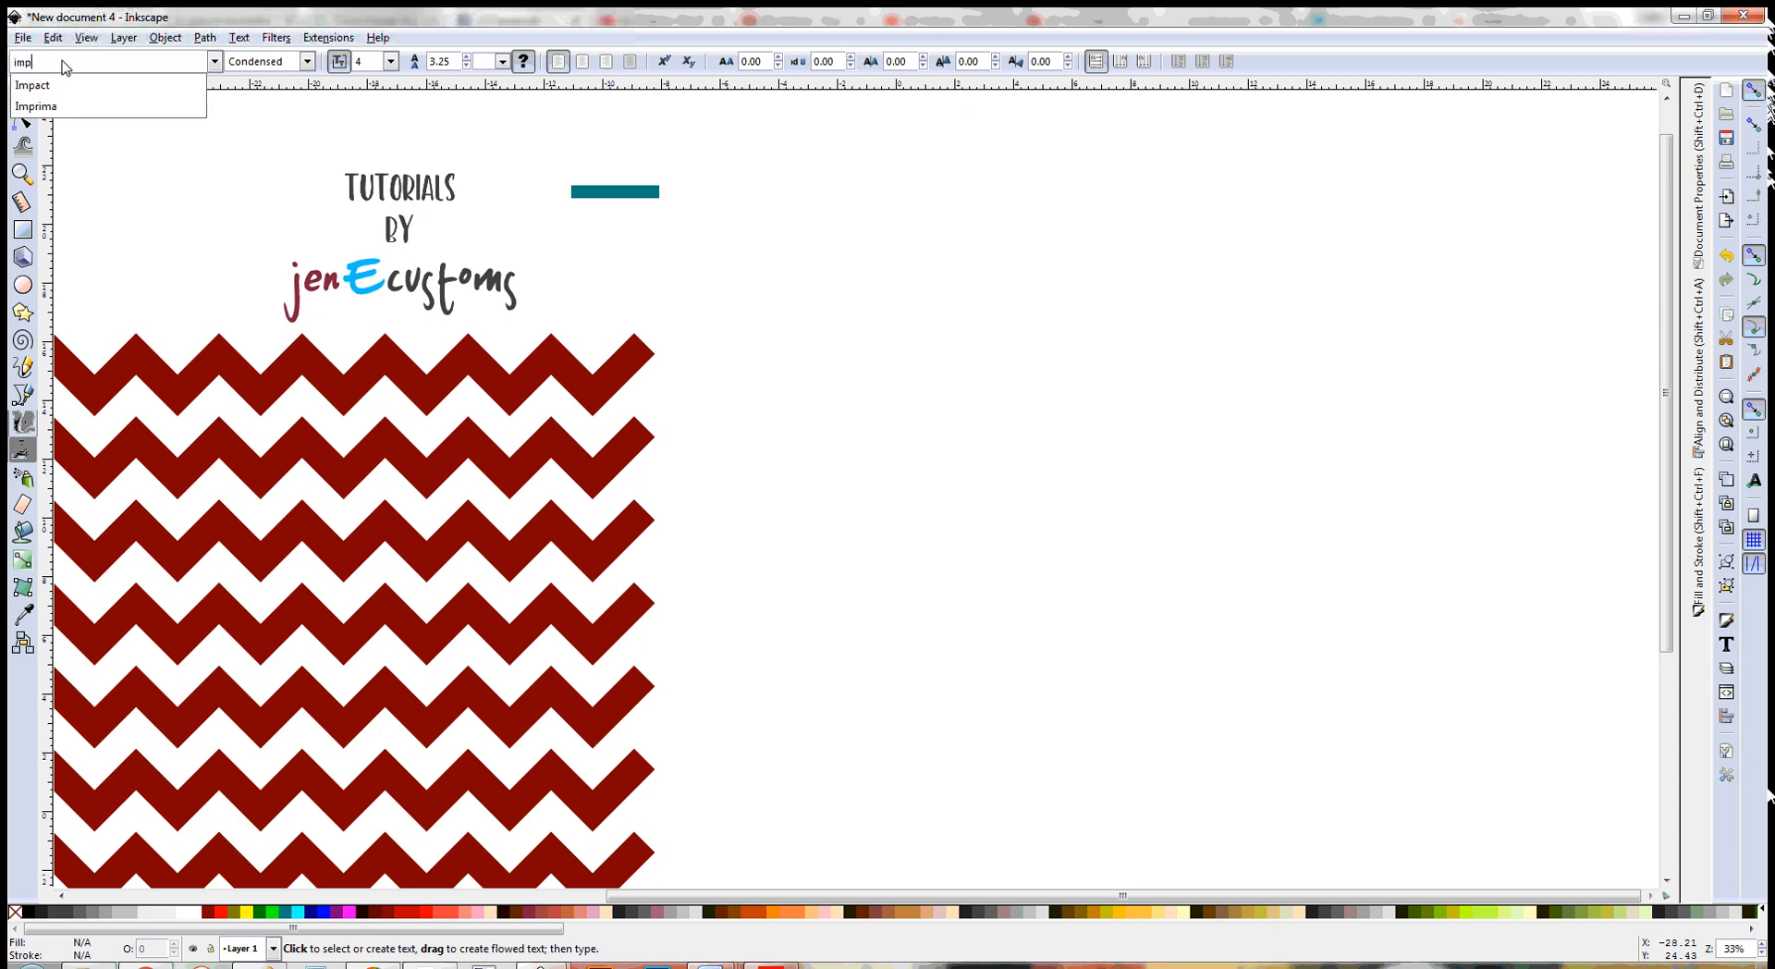
left_click(44, 84)
- Add the word LOVE as text on the blank canvas to the right of the chevron pattern
left_click(785, 407)
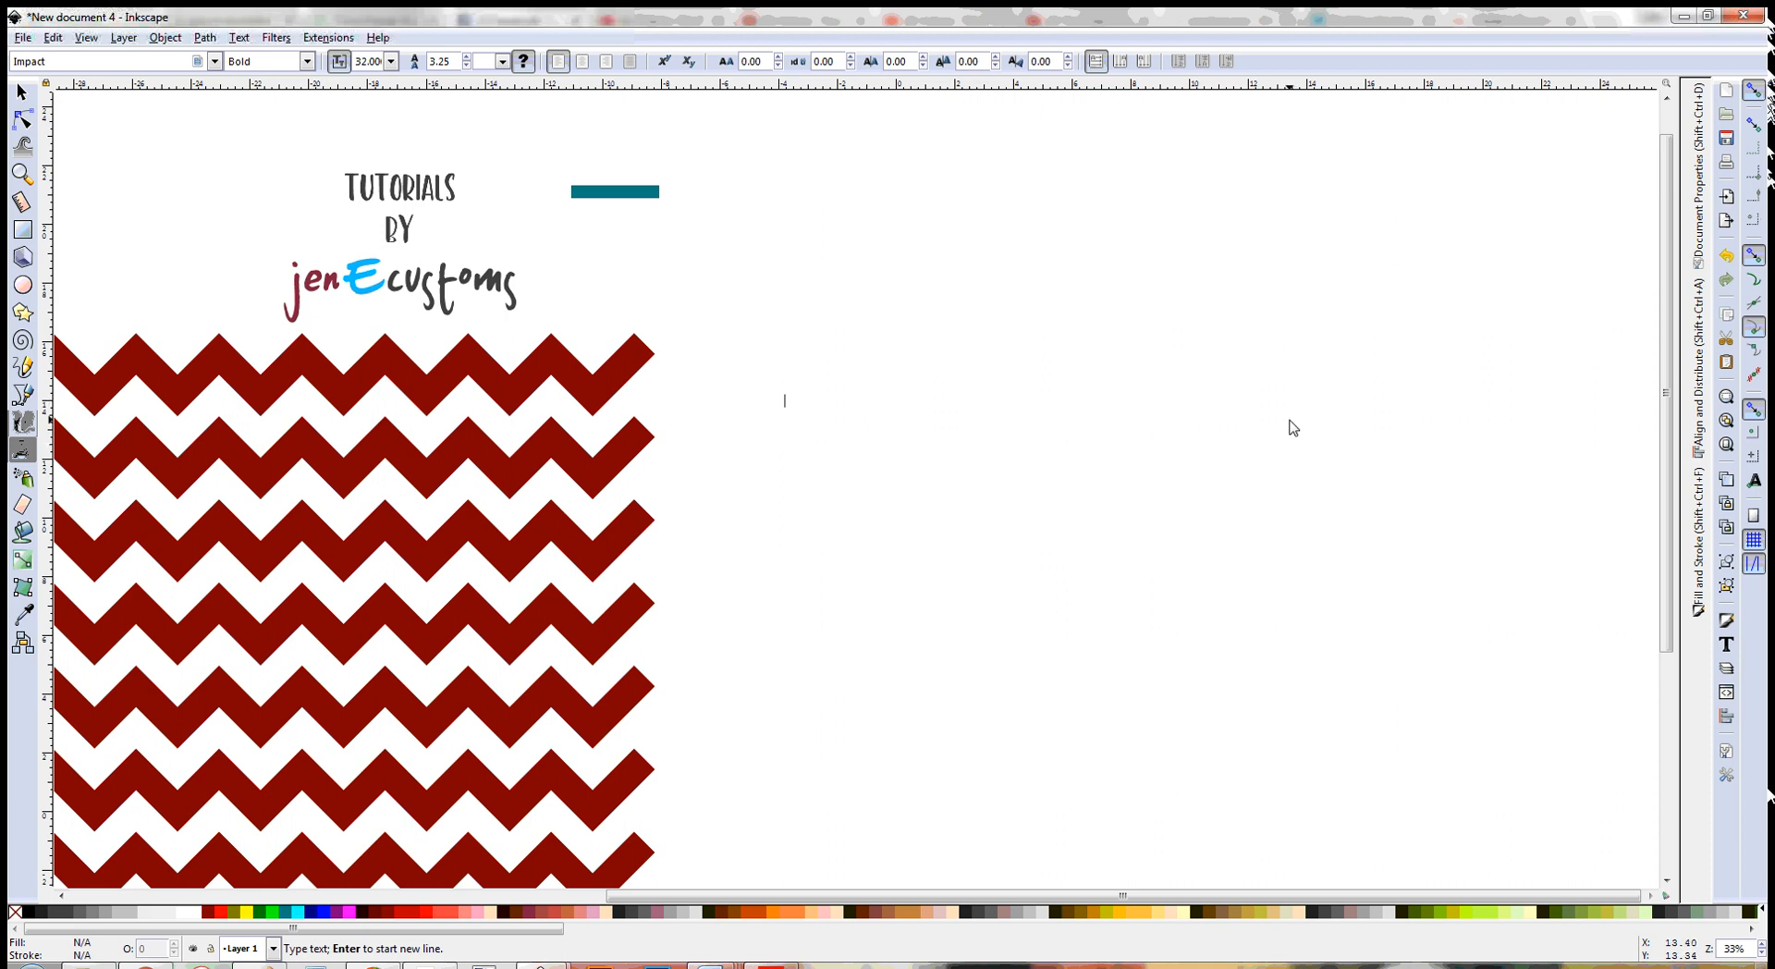
type("50")
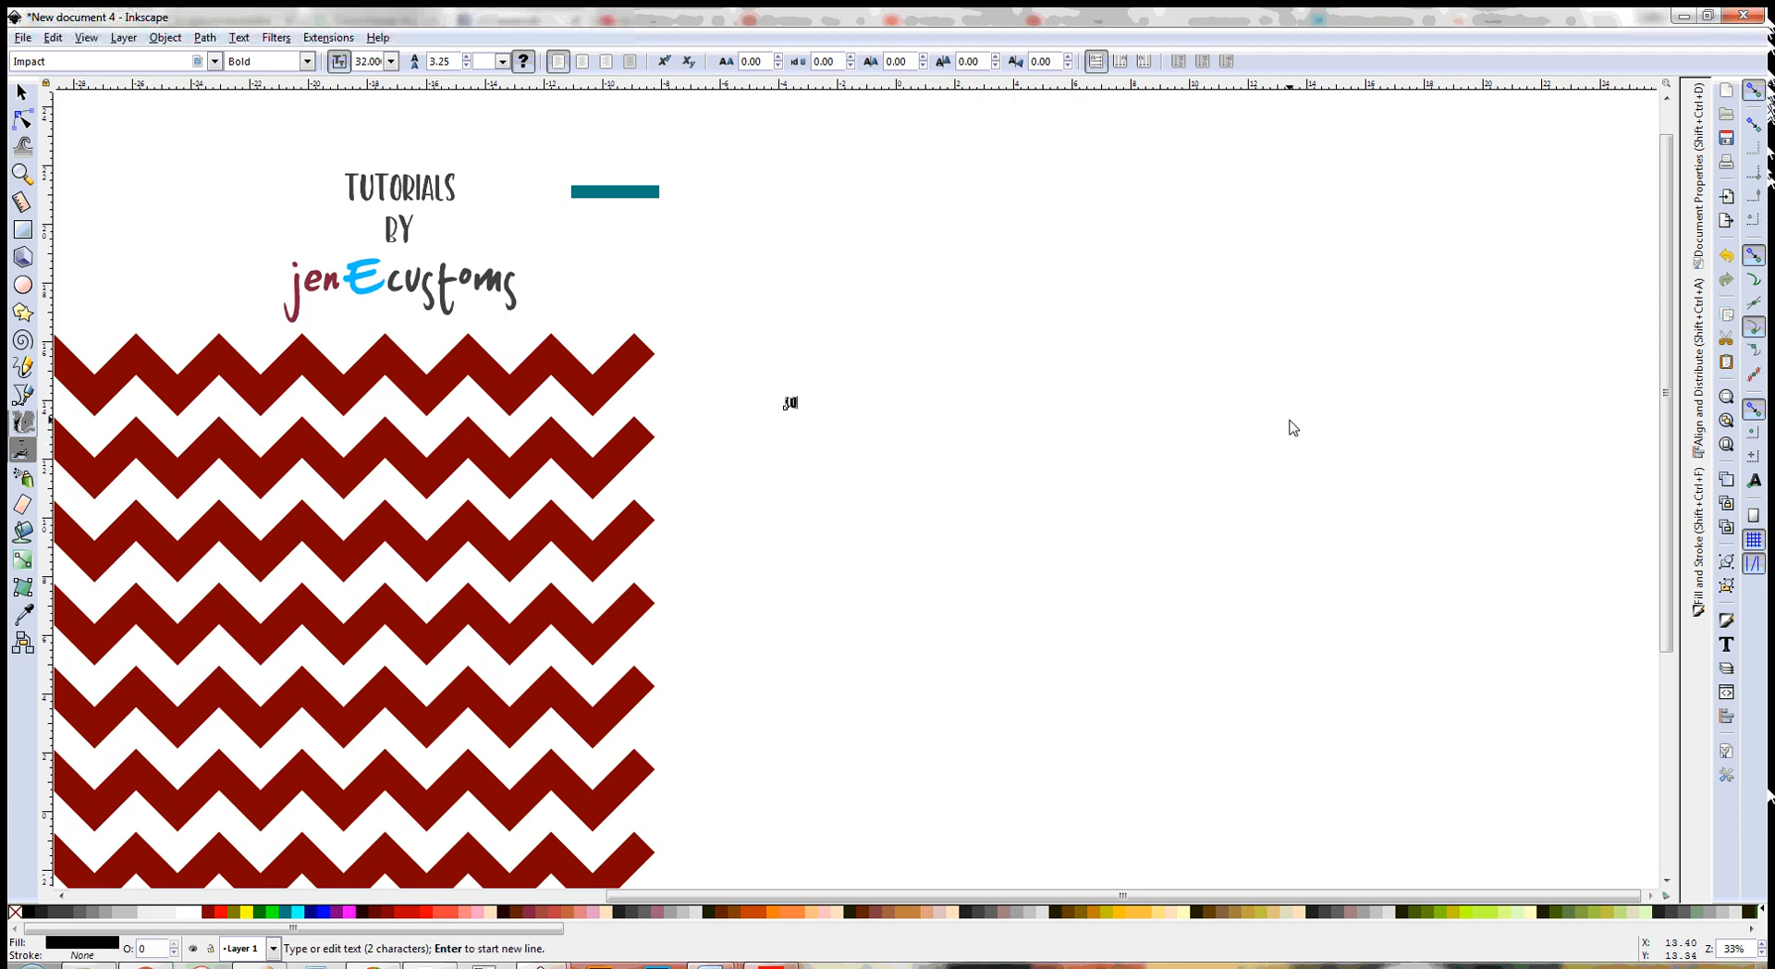
type("VE")
left_click(20, 93)
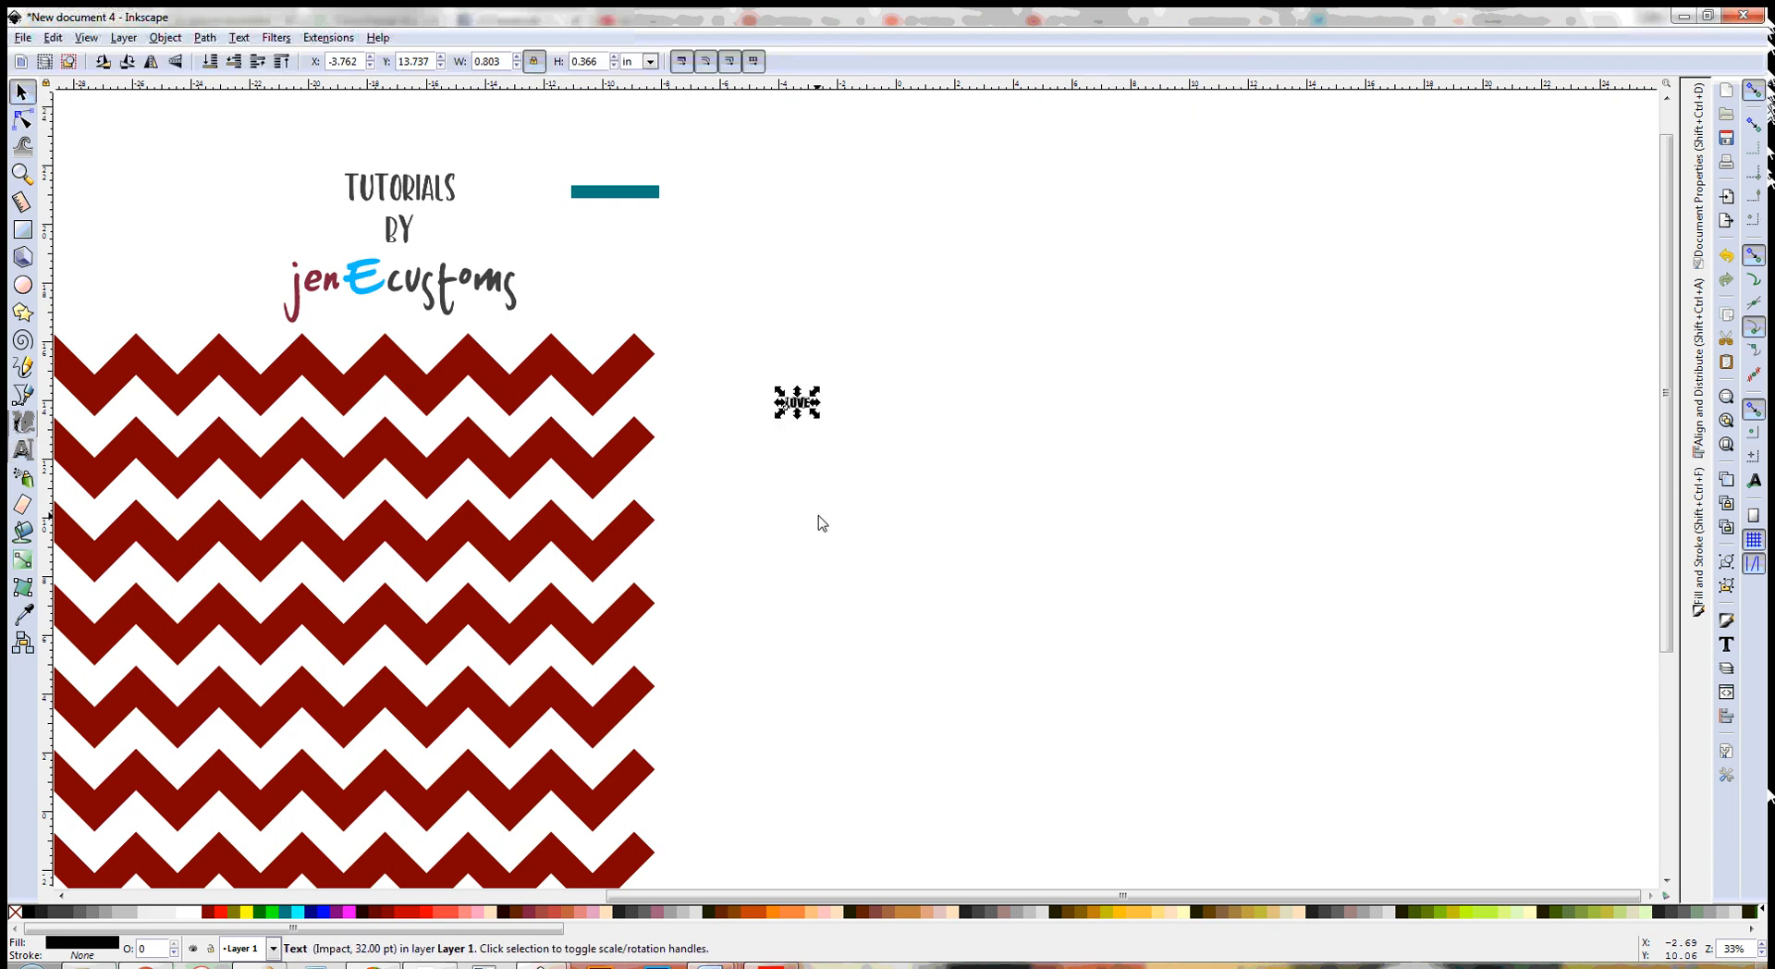
- Enlarge the LOVE text proportionally to about 19.3 by 8.8 in and place it just right of the chevron pattern
left_click_drag(817, 389, 1501, 146)
left_click_drag(1198, 291, 1152, 520)
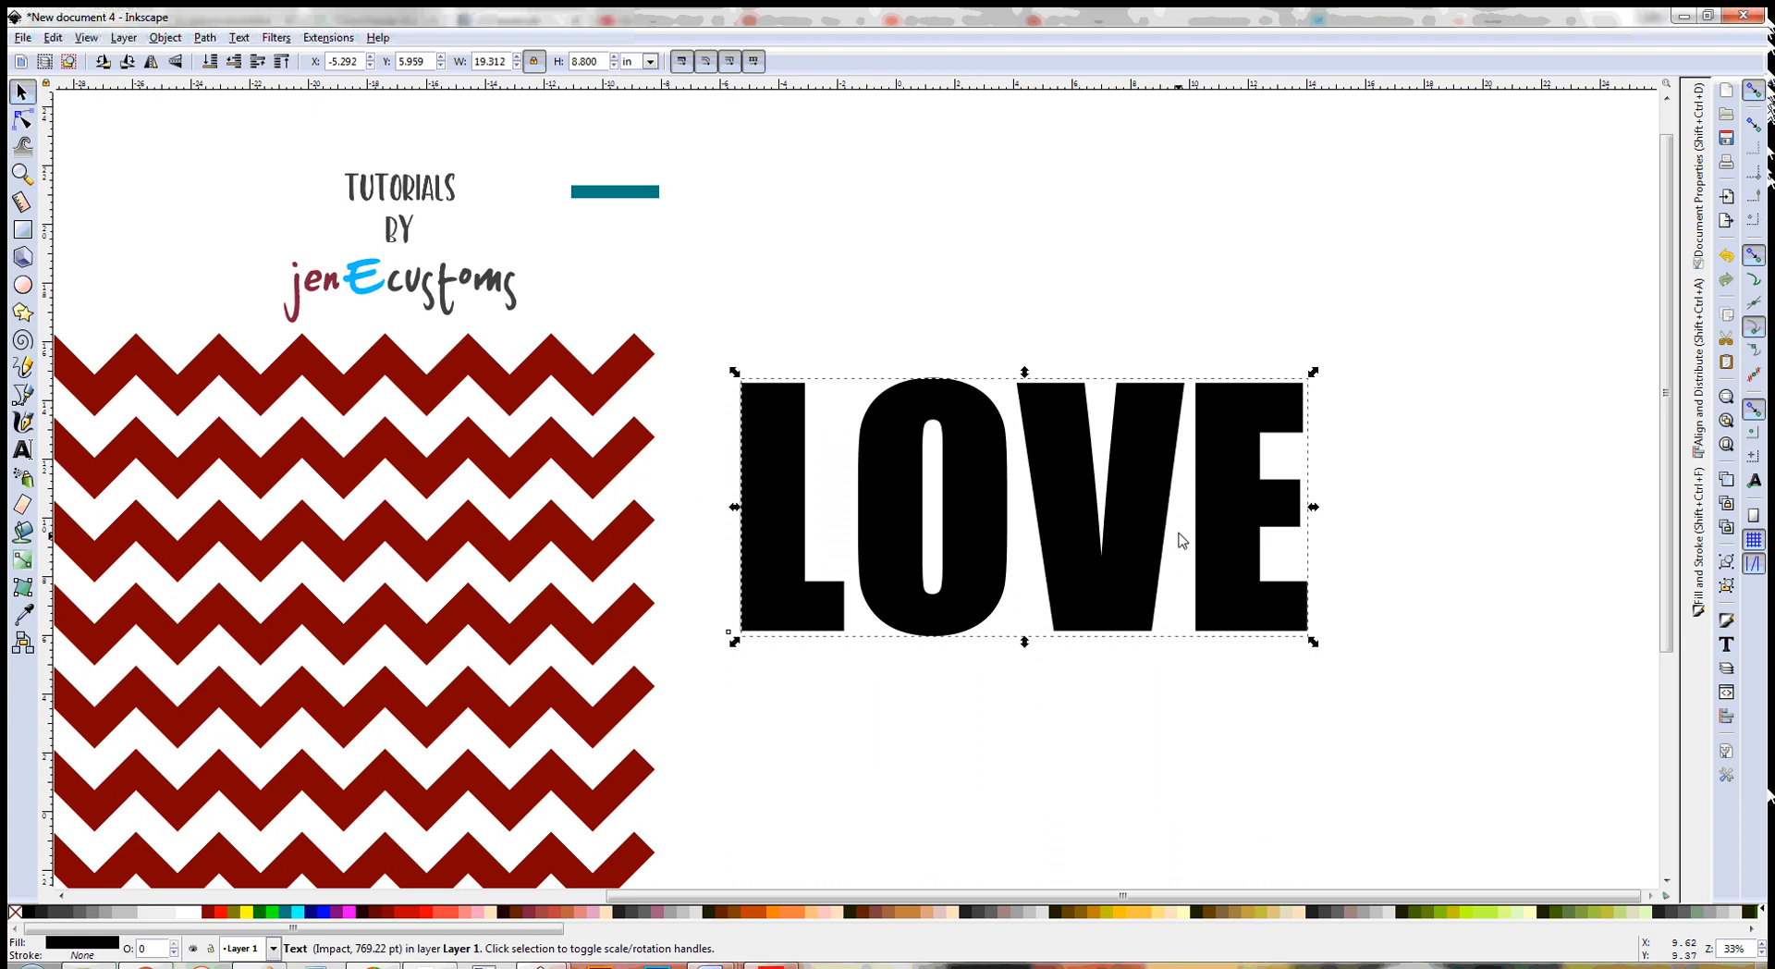
left_click_drag(1181, 539, 1189, 474)
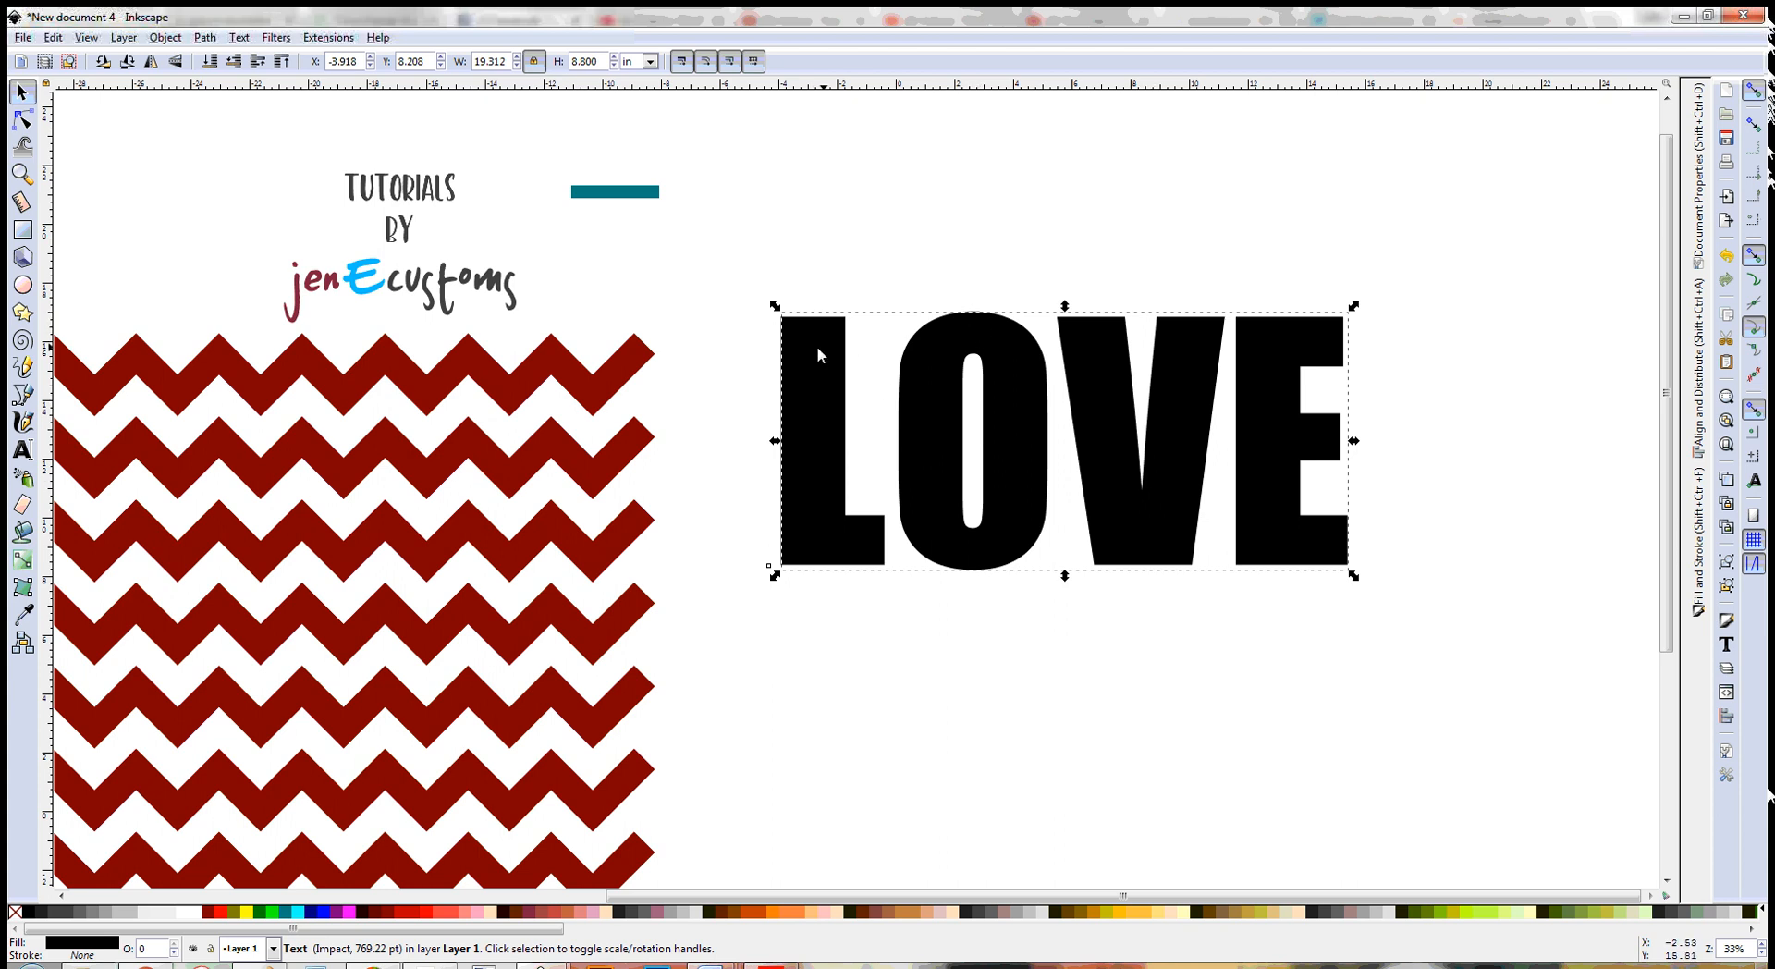
left_click_drag(1149, 485, 1112, 490)
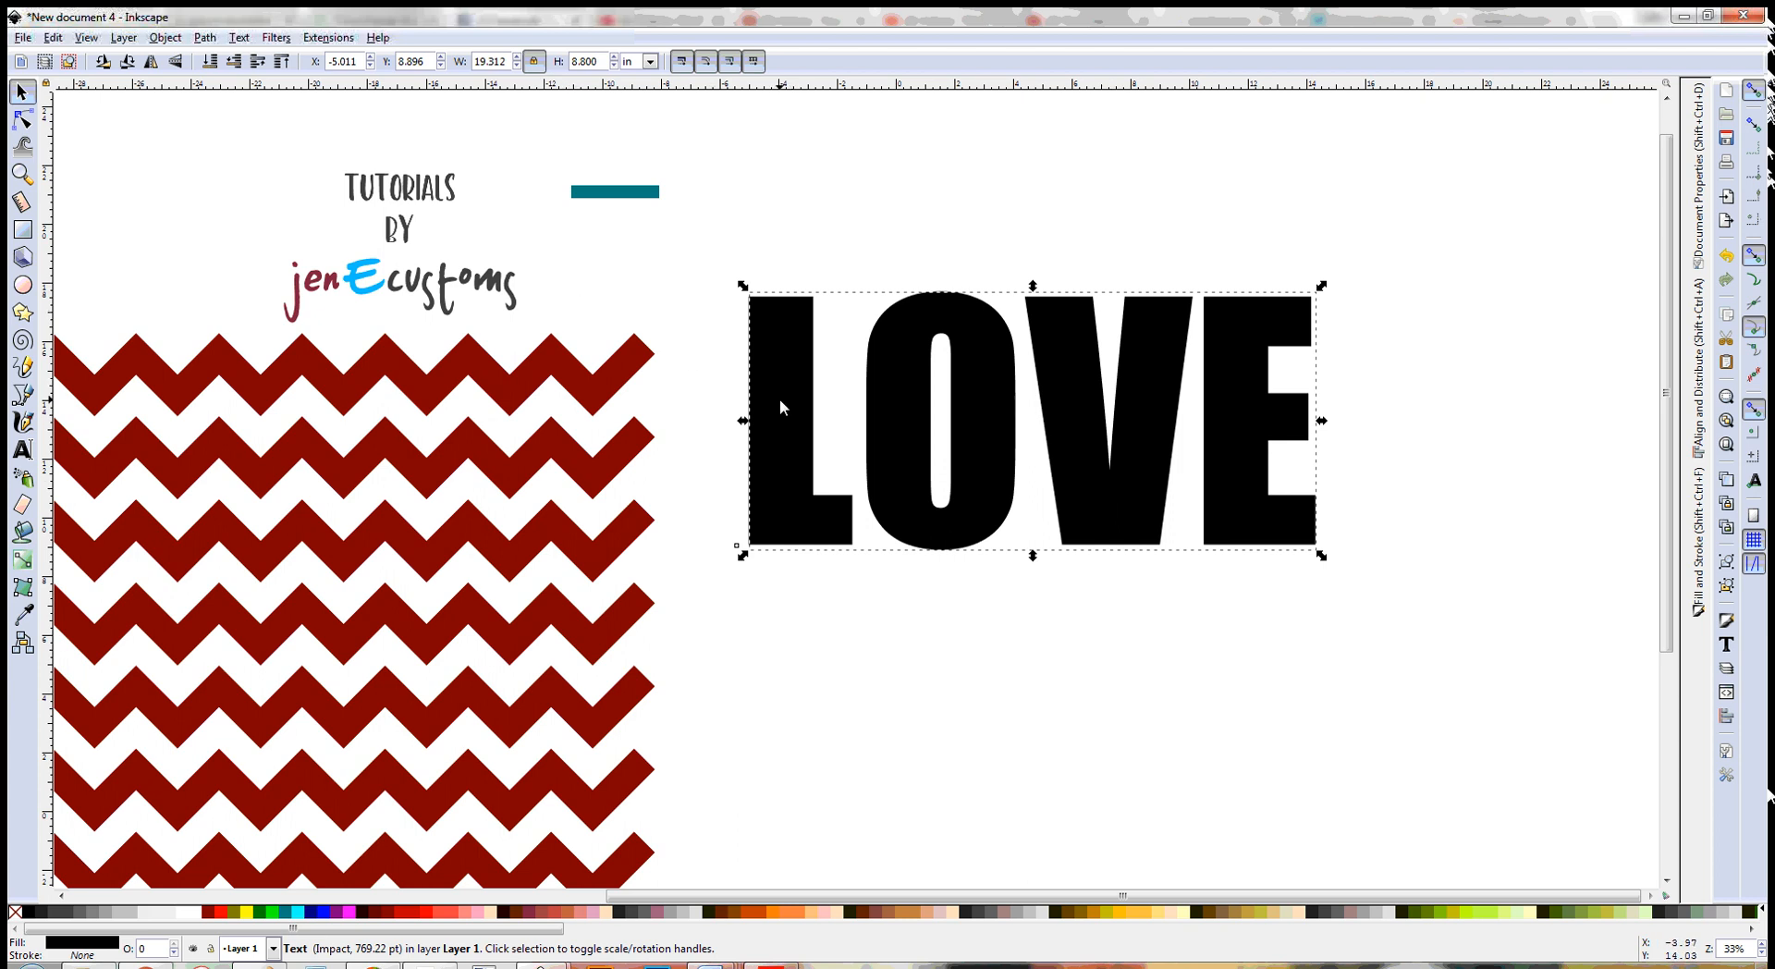
left_click_drag(779, 398, 734, 406)
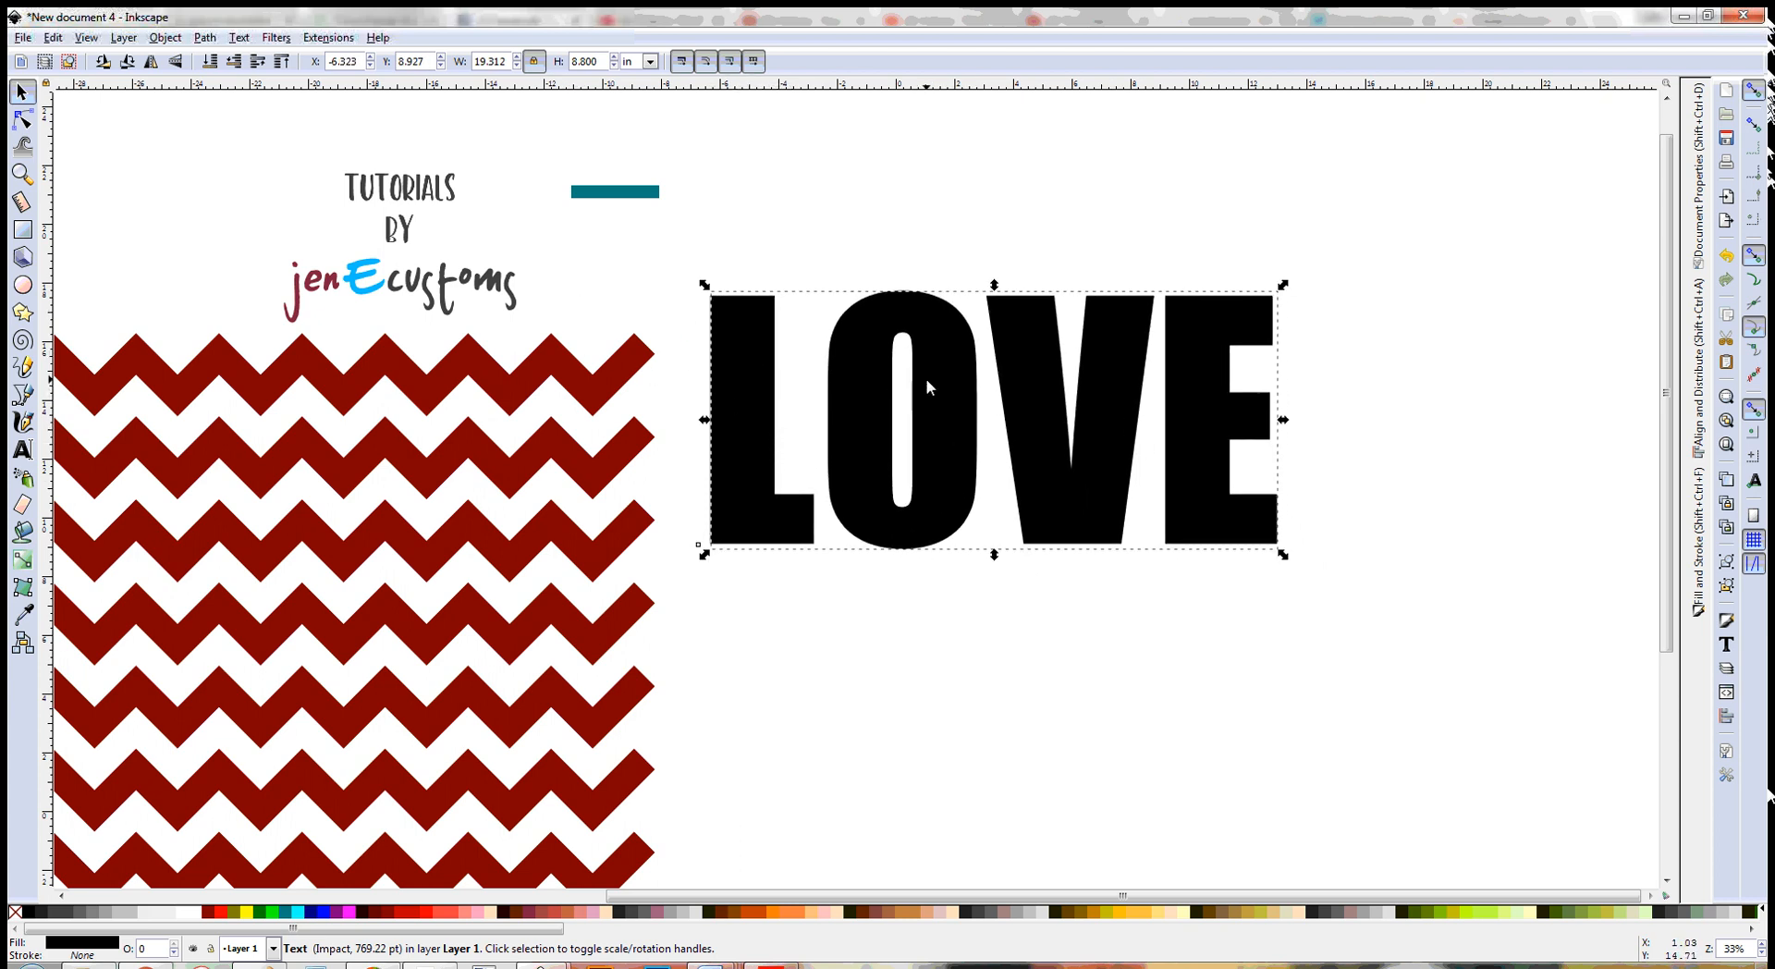
- Convert the LOVE text to paths, ungroup it into four separate letters, and deselect them
left_click(205, 38)
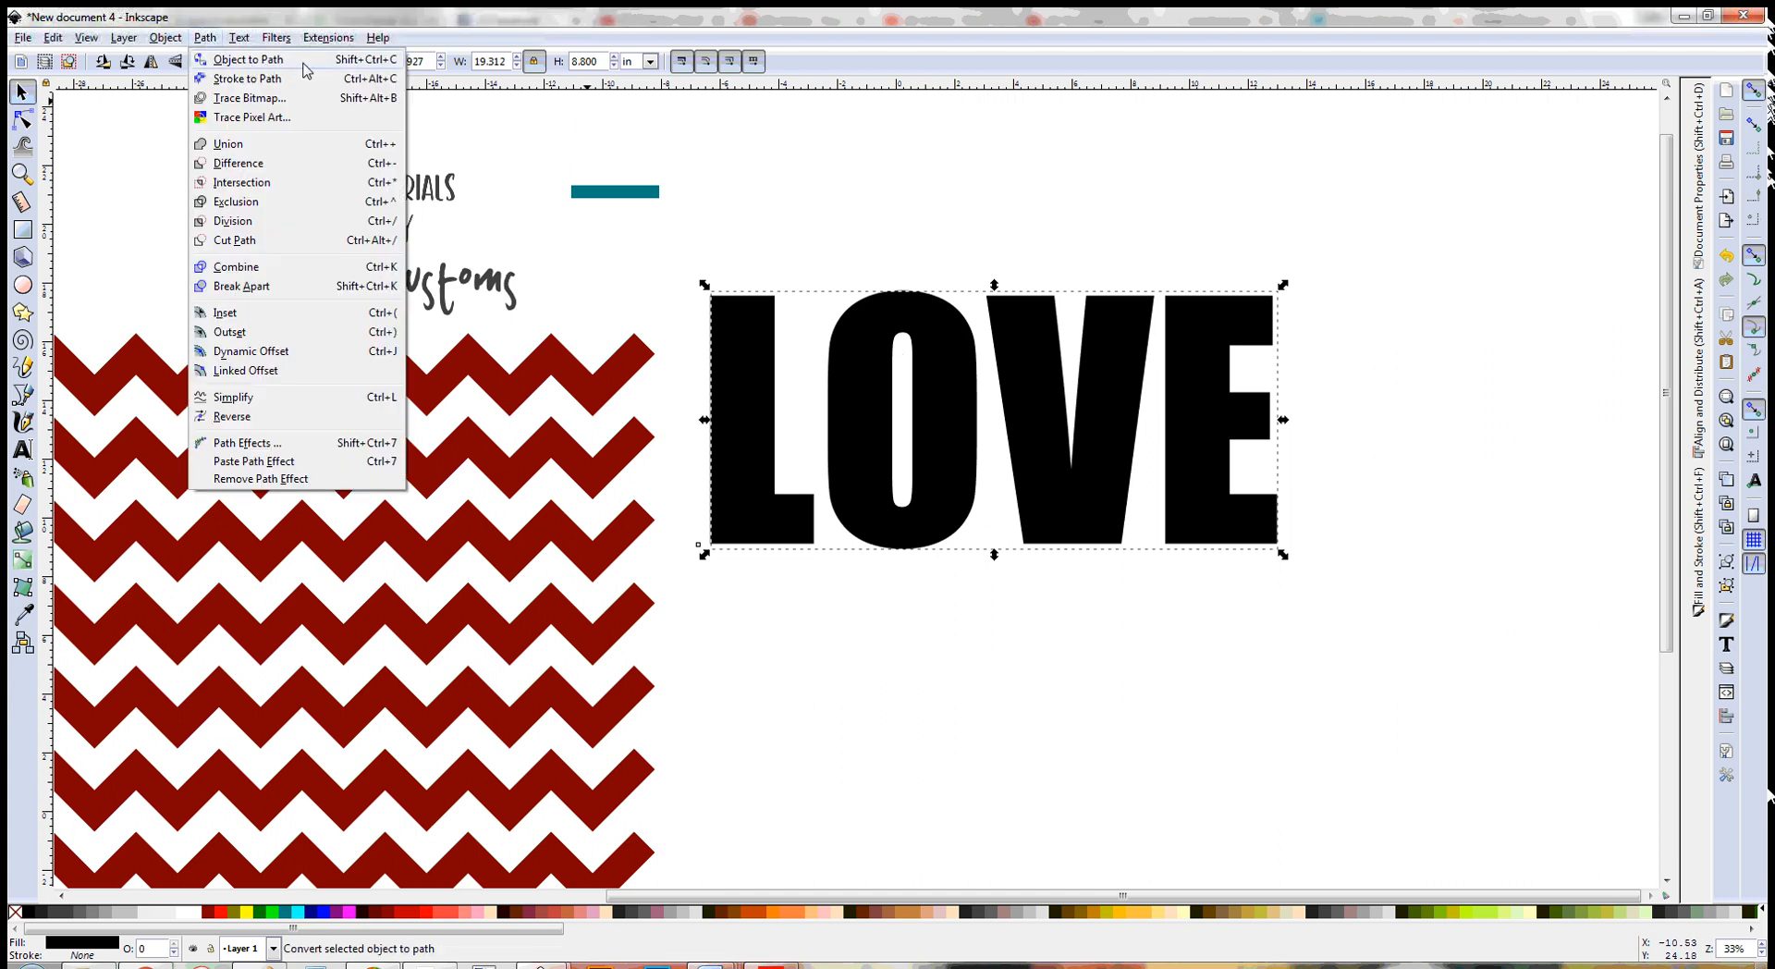
left_click(386, 61)
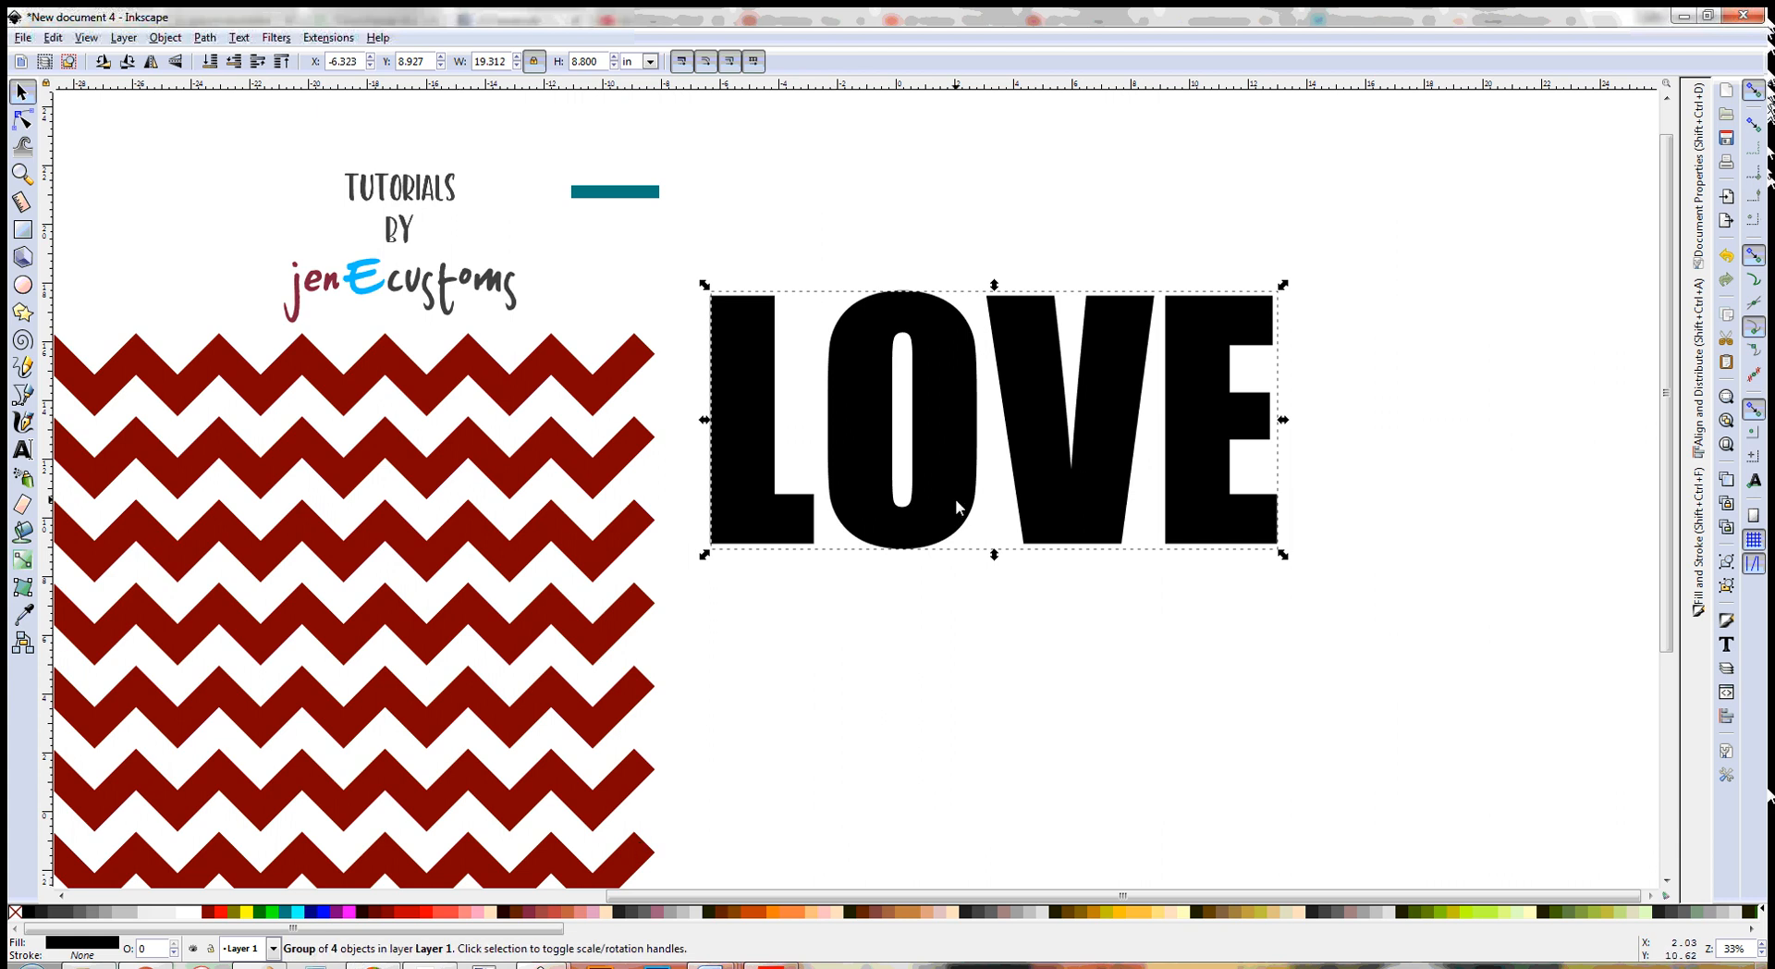
key("ctrl+shift+g")
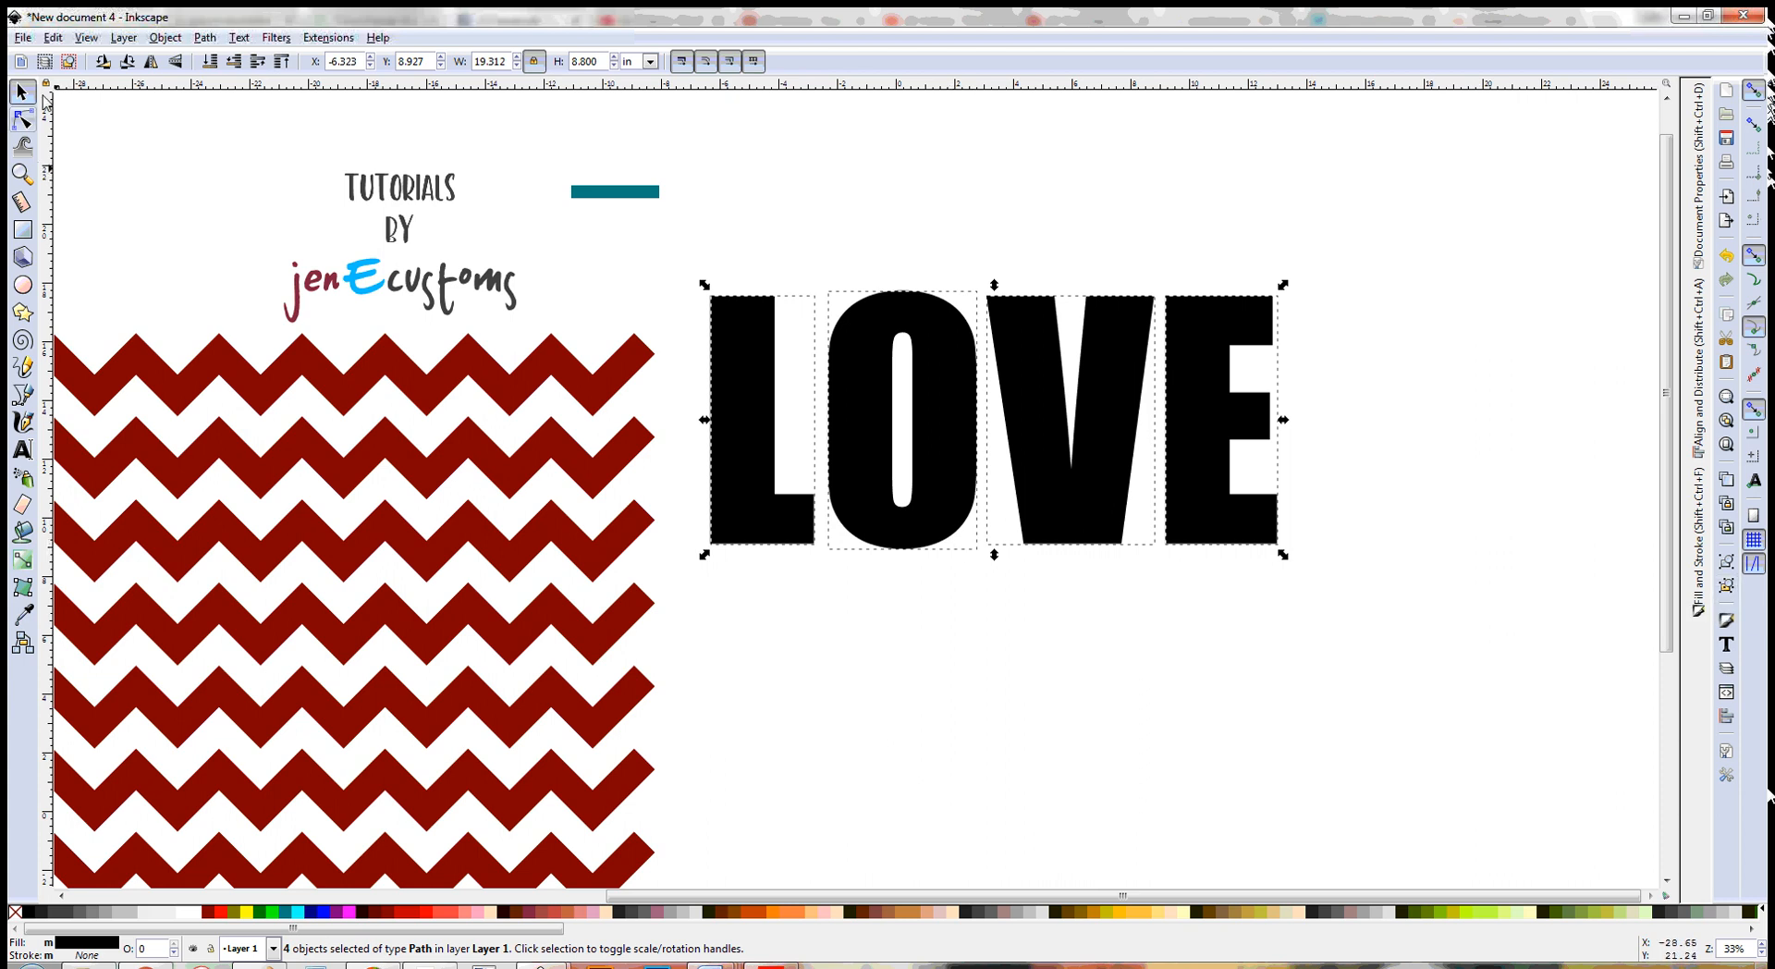
left_click(166, 38)
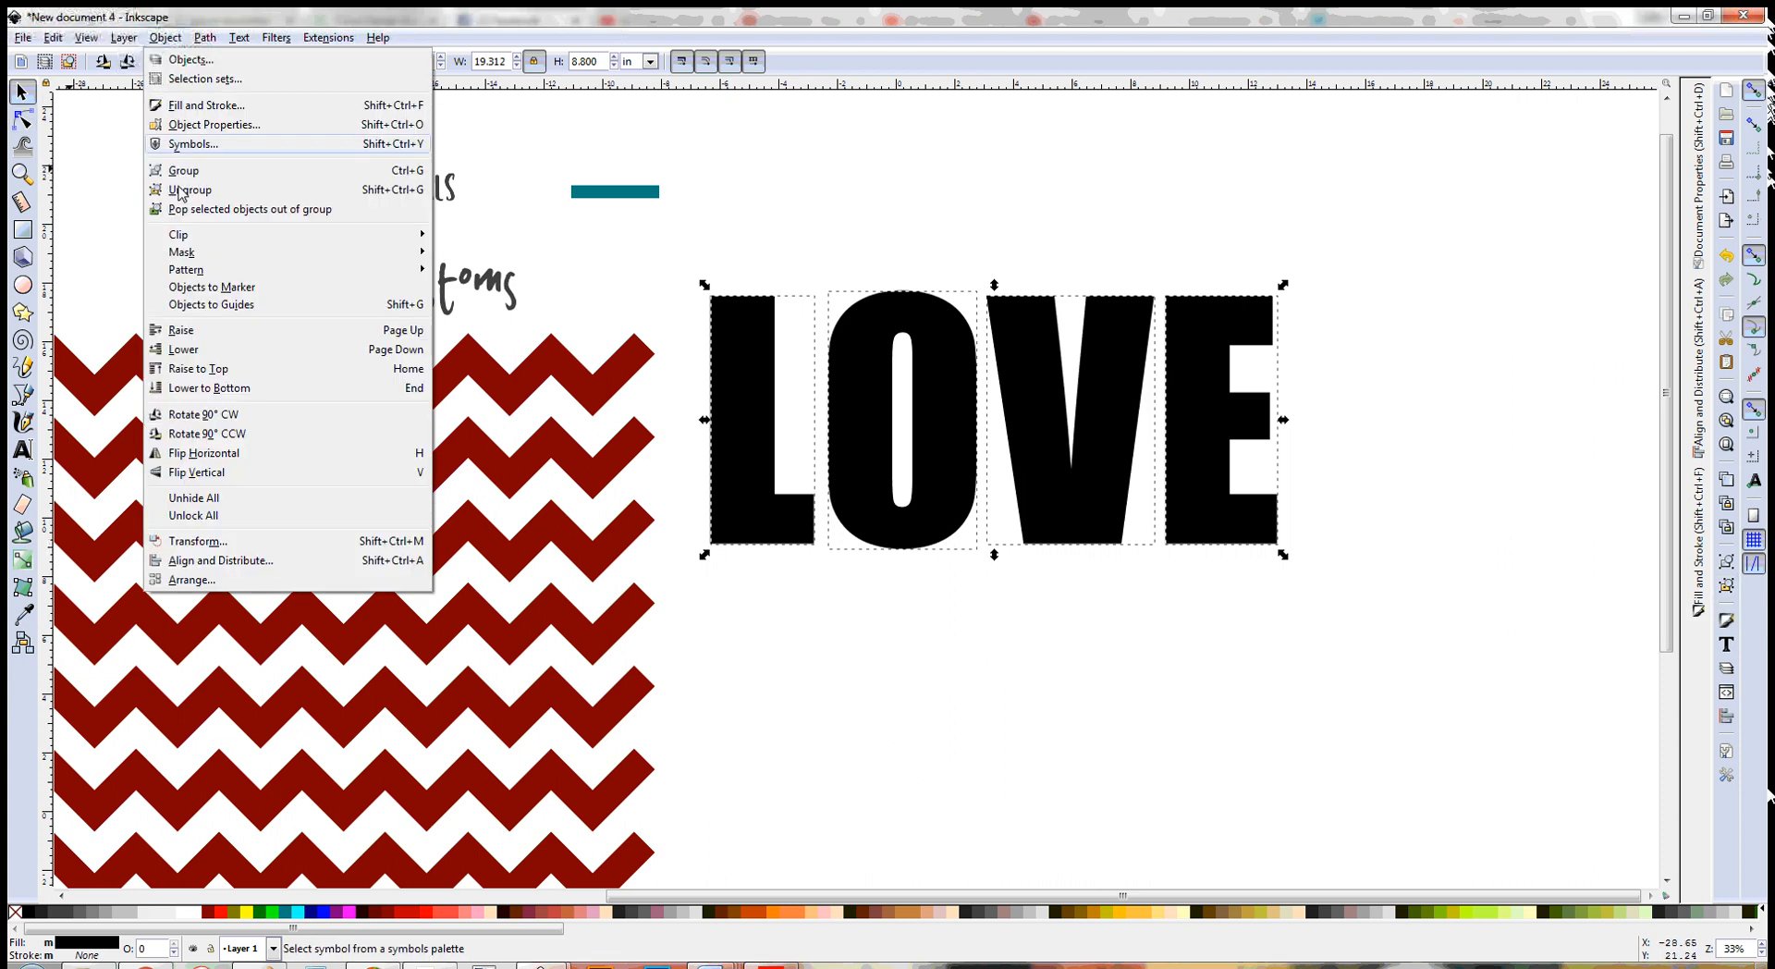
left_click(638, 26)
left_click(1441, 474)
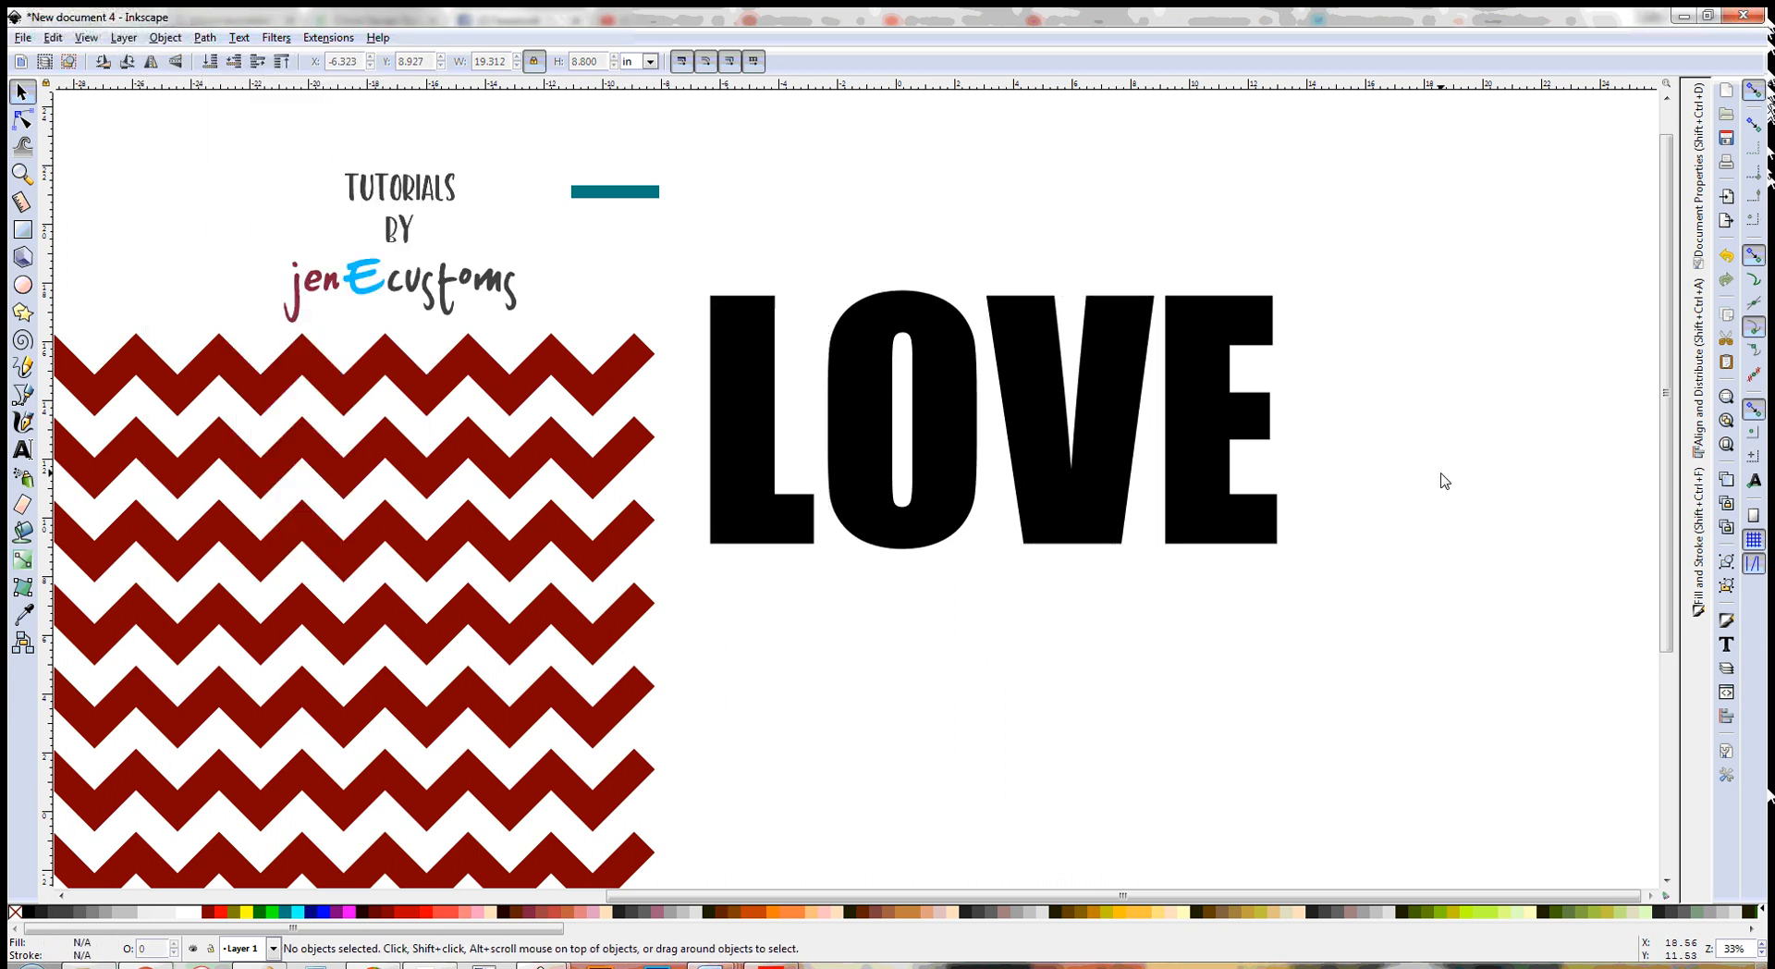
- Set the heights of the letters L and O to 8.5 in each, keeping their proportions
left_click(751, 429)
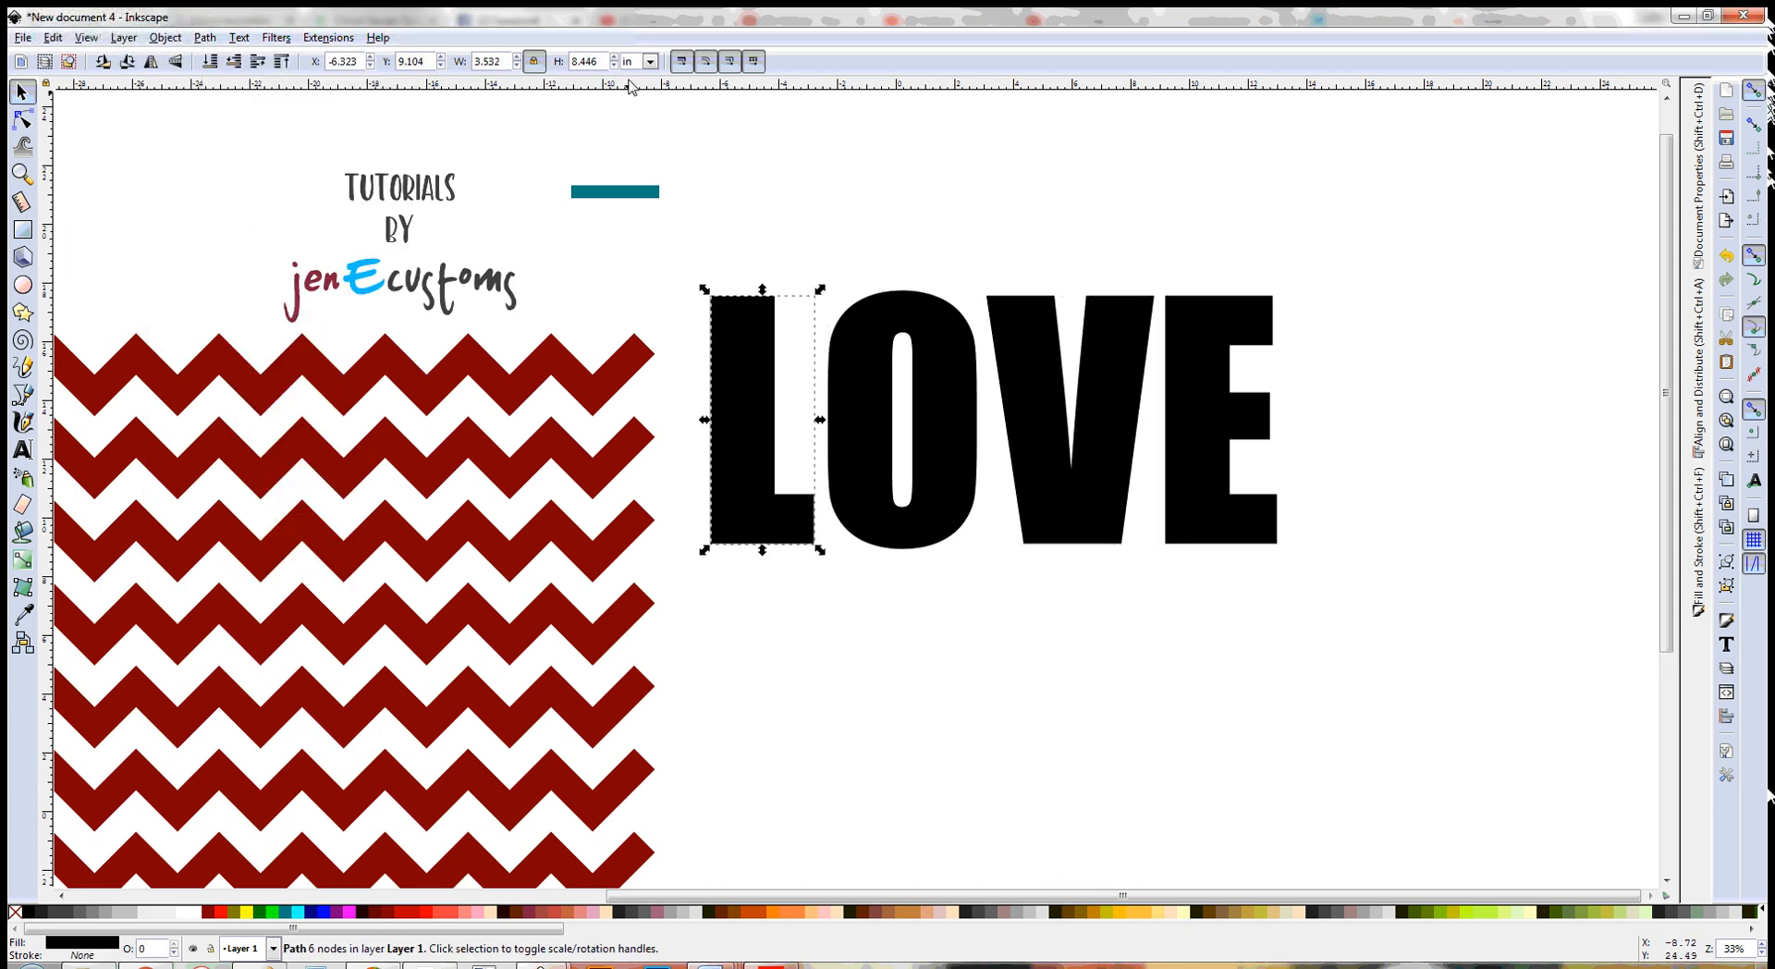
left_click(872, 325)
left_click(767, 368)
left_click(857, 436)
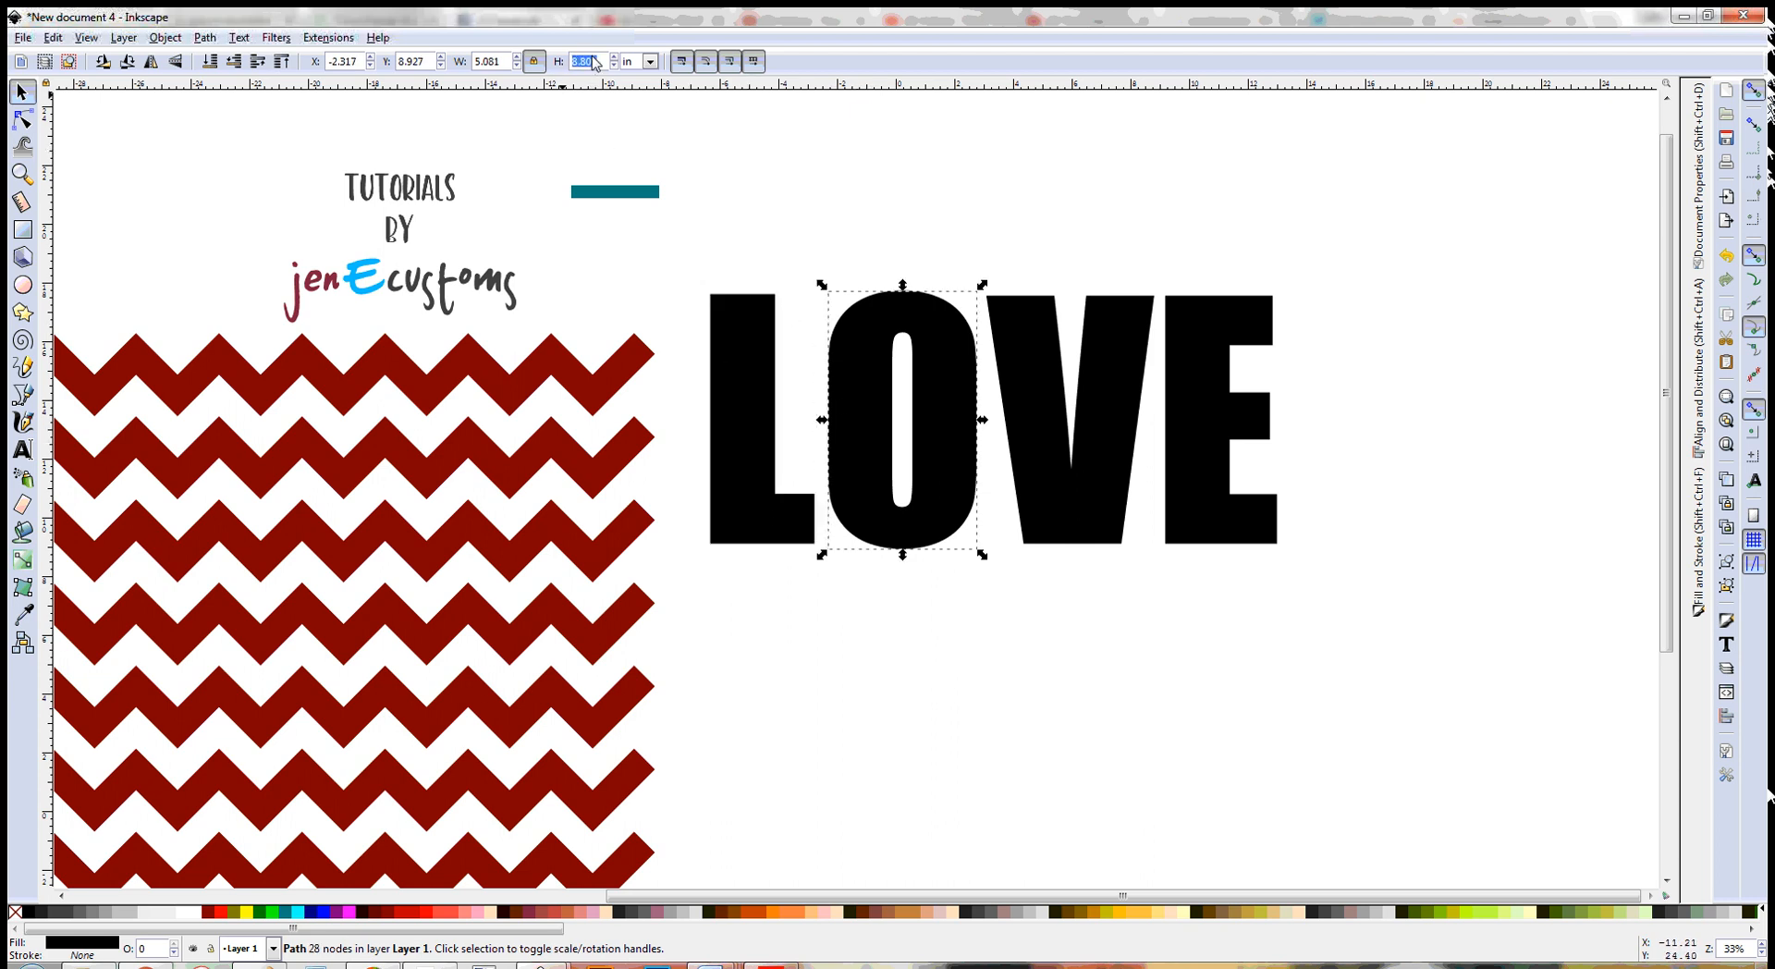
type("8.5")
key("Return")
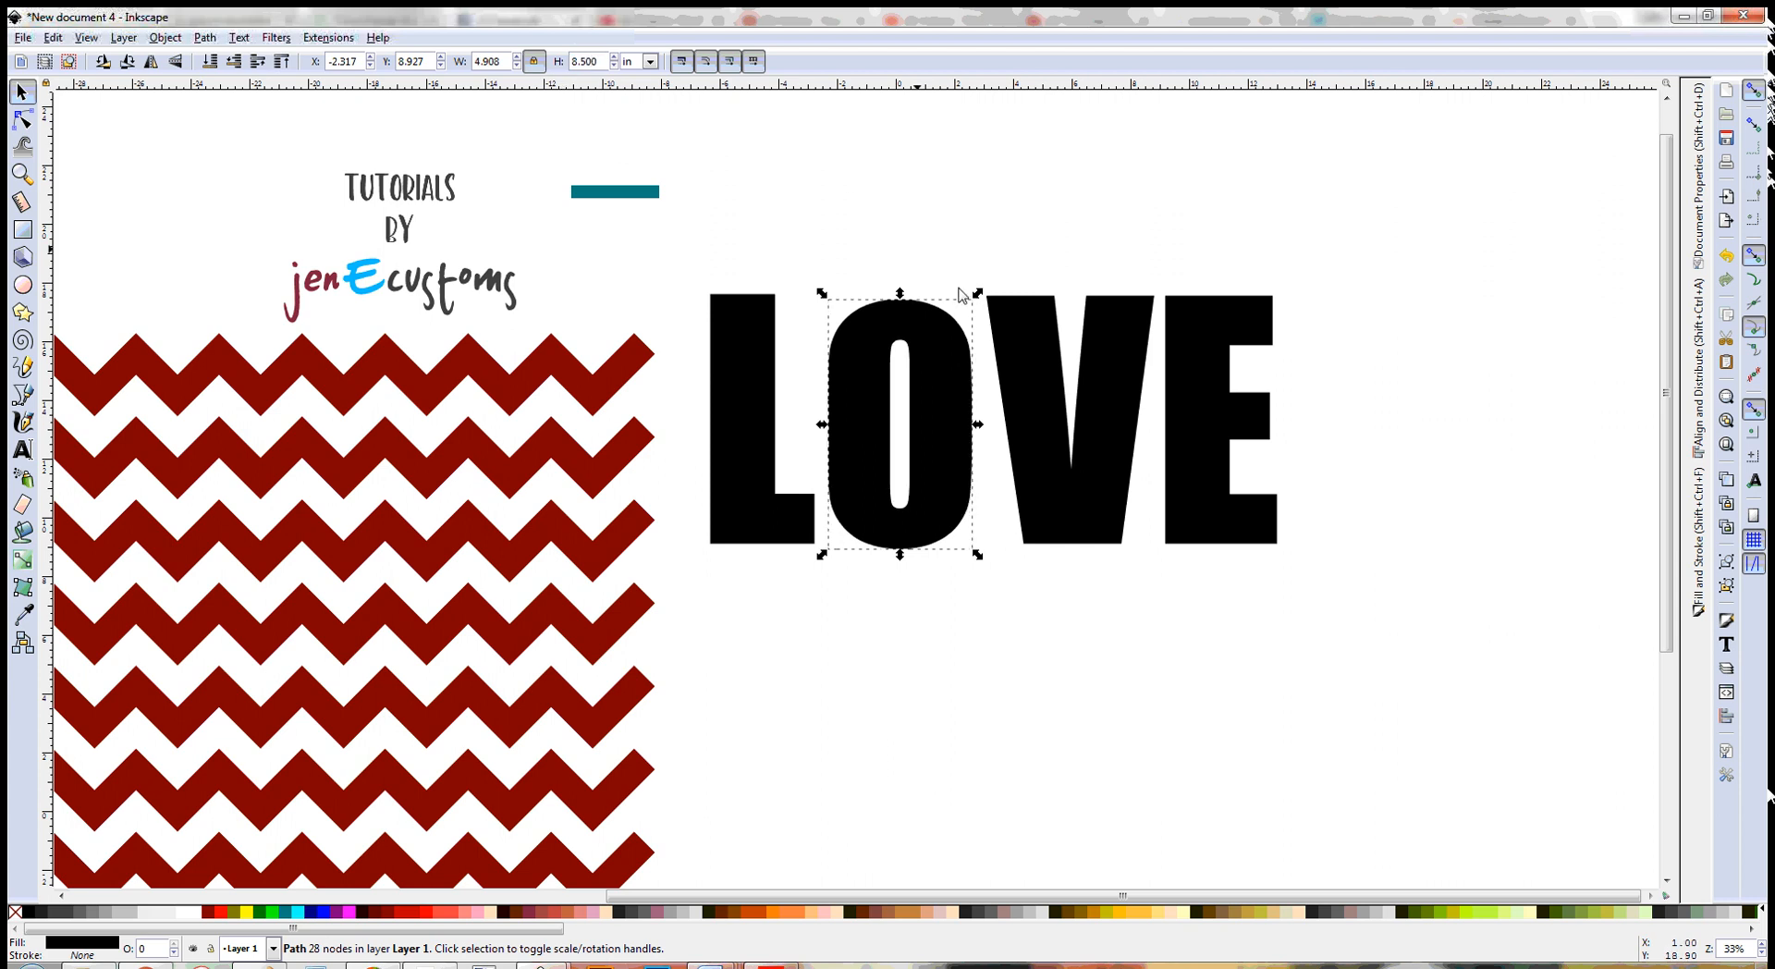
- Set the heights of the letters V and E to 8.5 in each, keeping their proportions
left_click(1054, 387)
type("8")
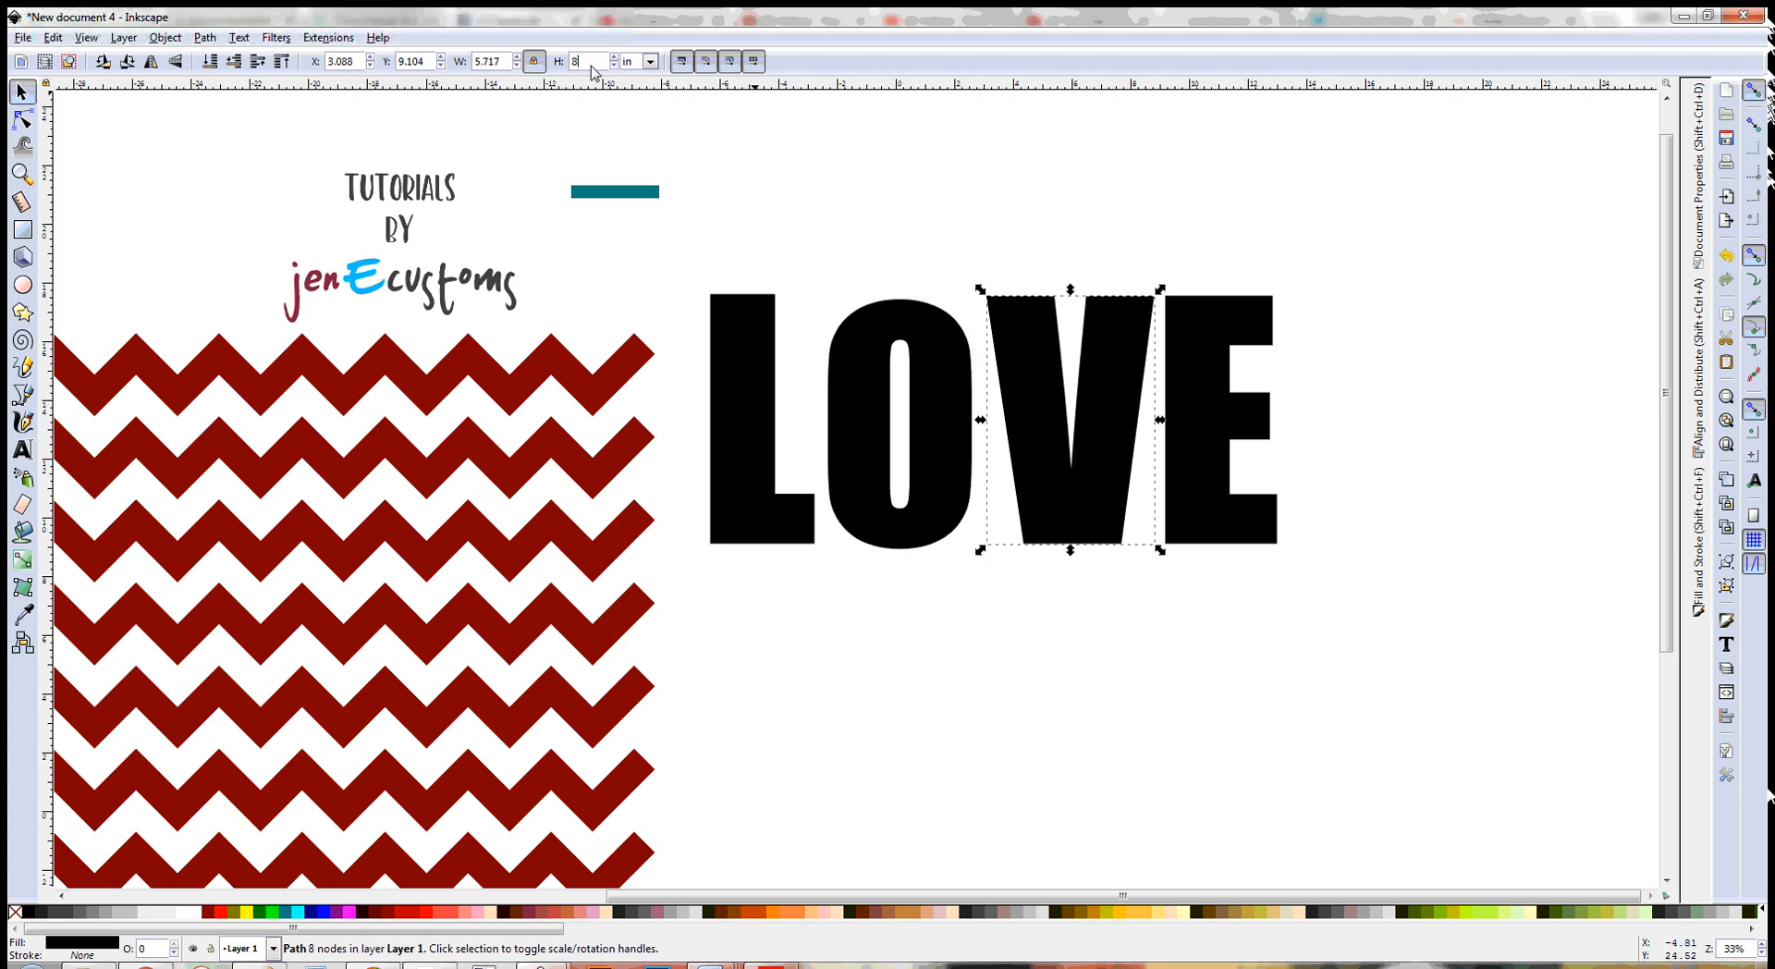
key("Return")
left_click(1189, 420)
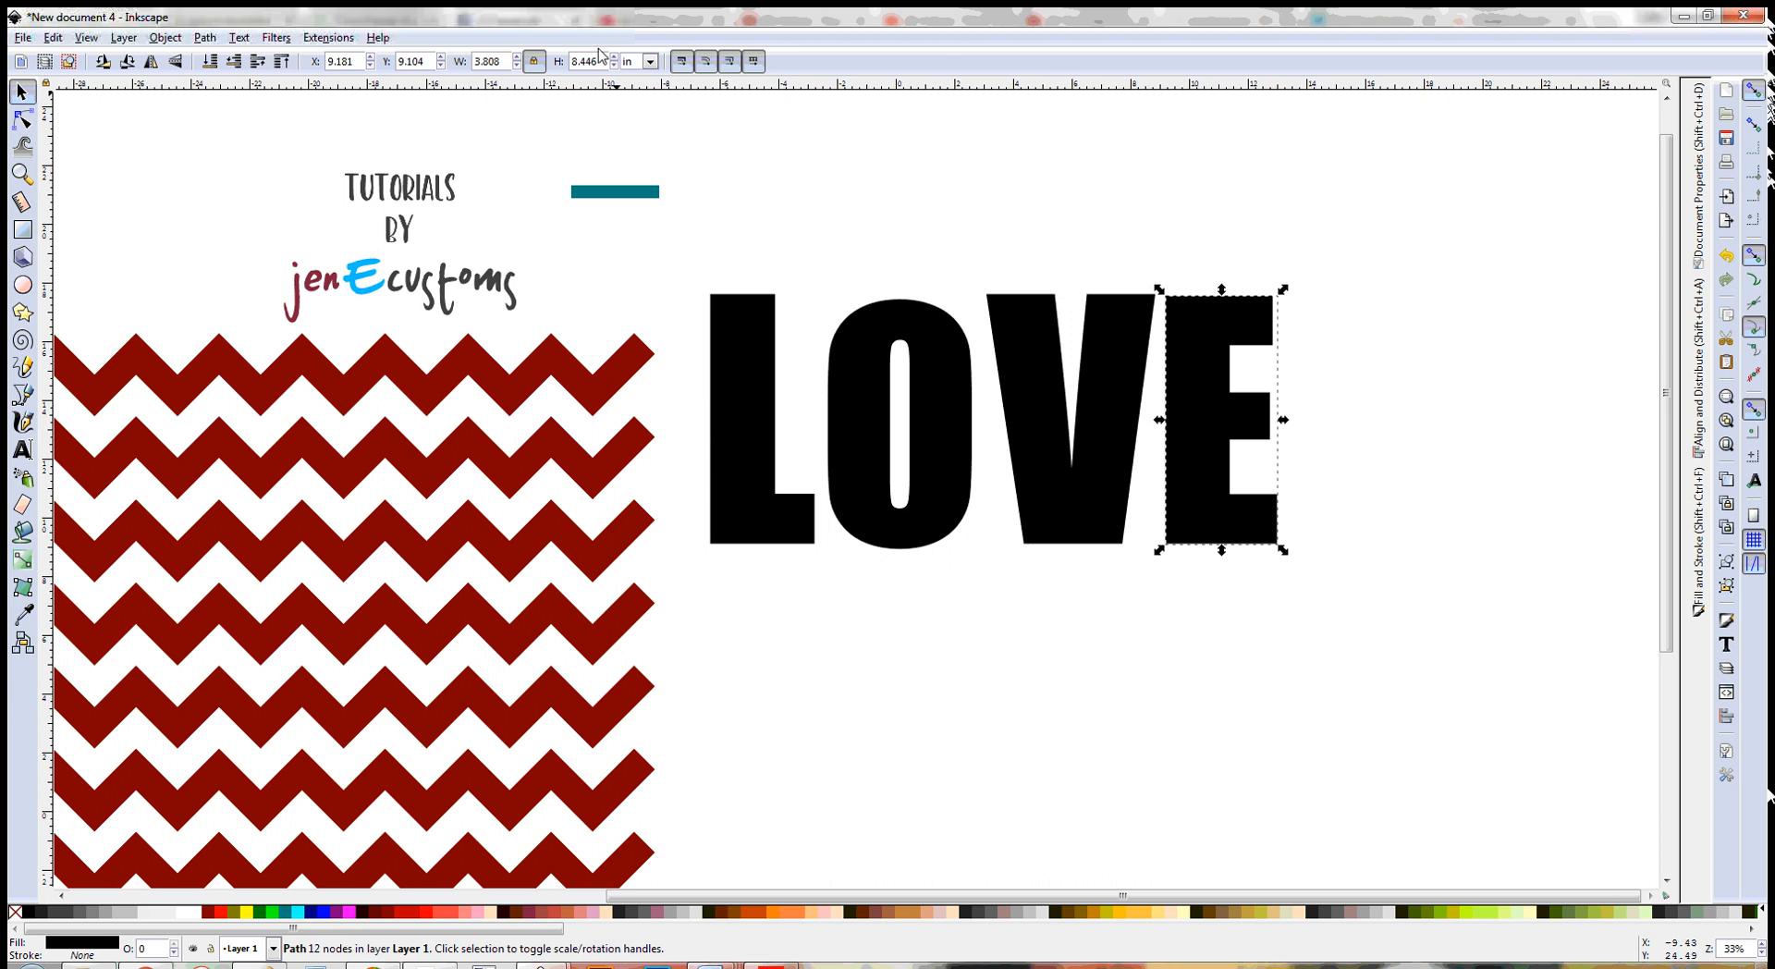
left_click(590, 62)
type("8.5")
key("Return")
- Align the bottom edges of all four LOVE letters relative to the first selected, and put the alignment dialog away
left_click_drag(1434, 185, 678, 631)
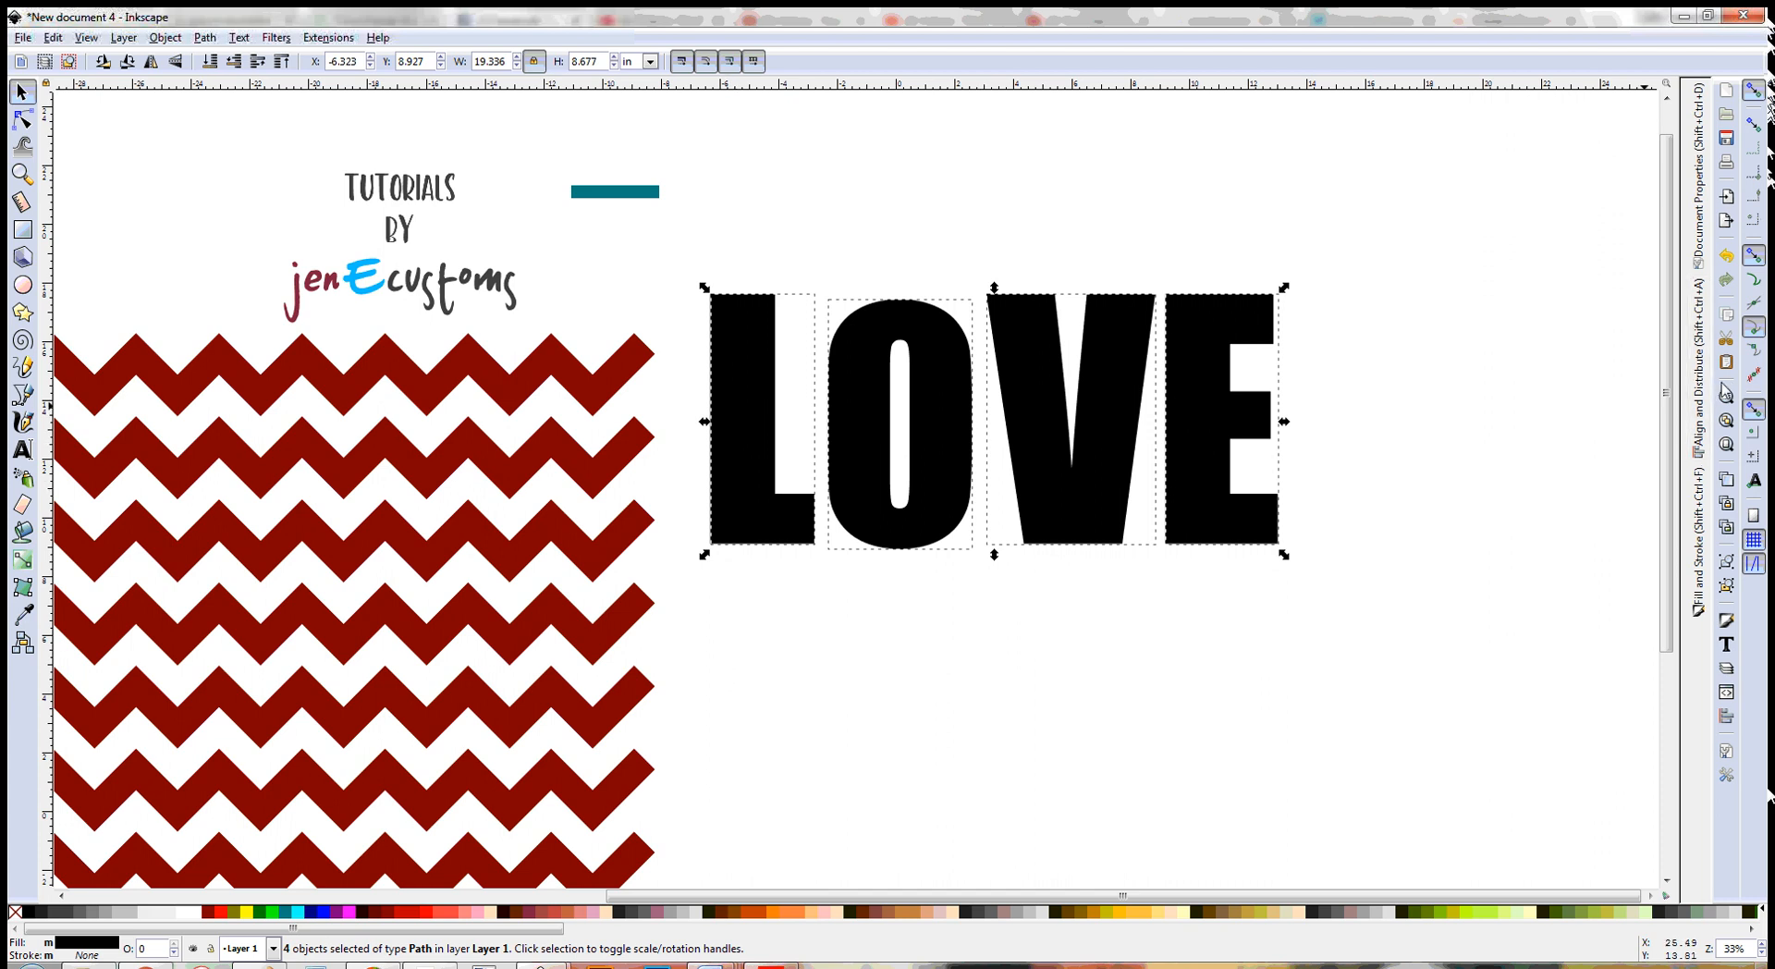
left_click(1701, 396)
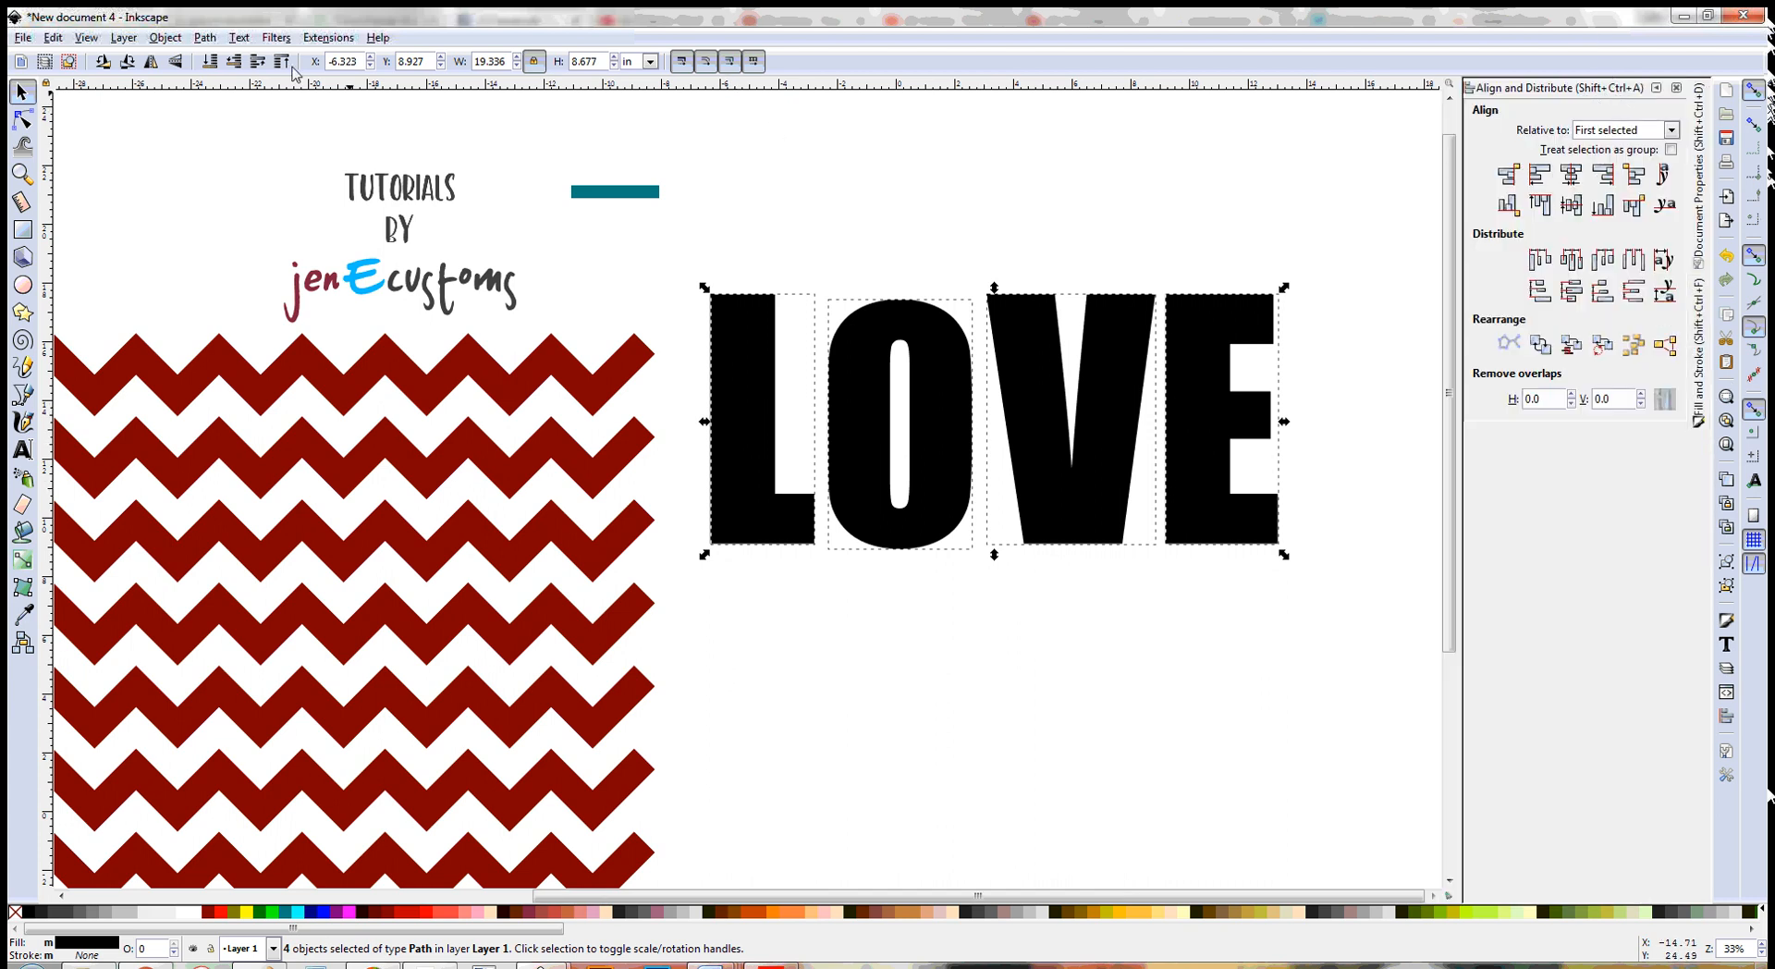
left_click(170, 39)
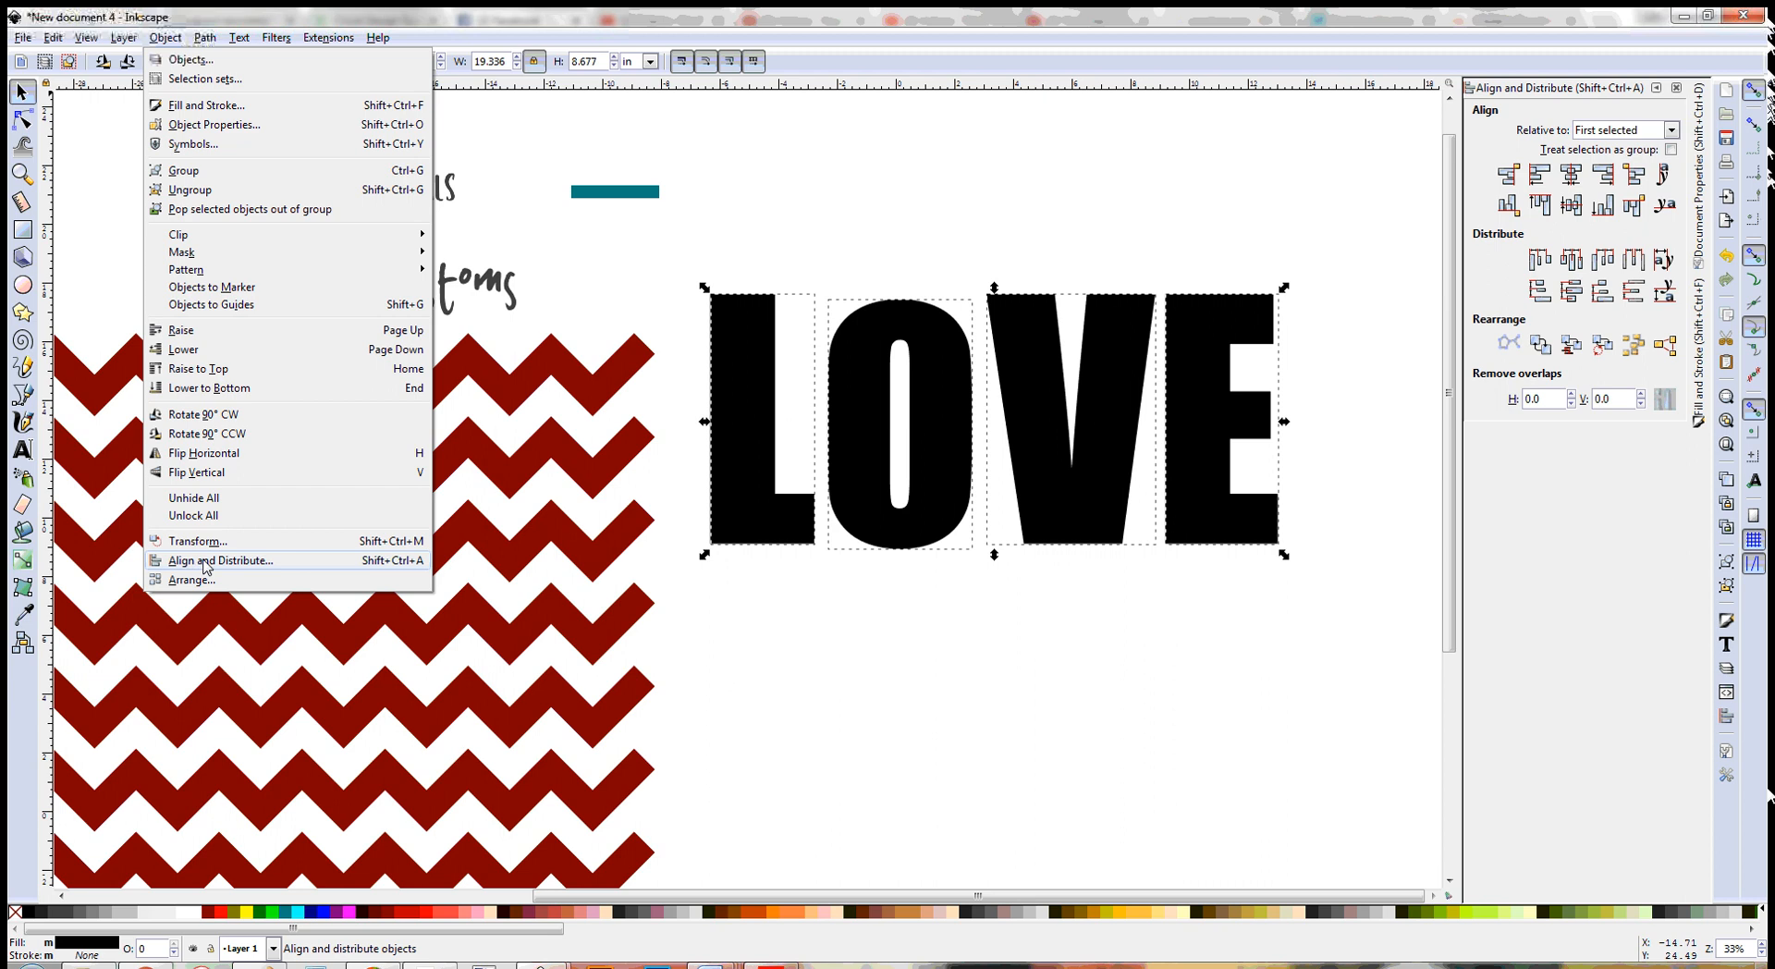
left_click(1604, 213)
left_click(1605, 213)
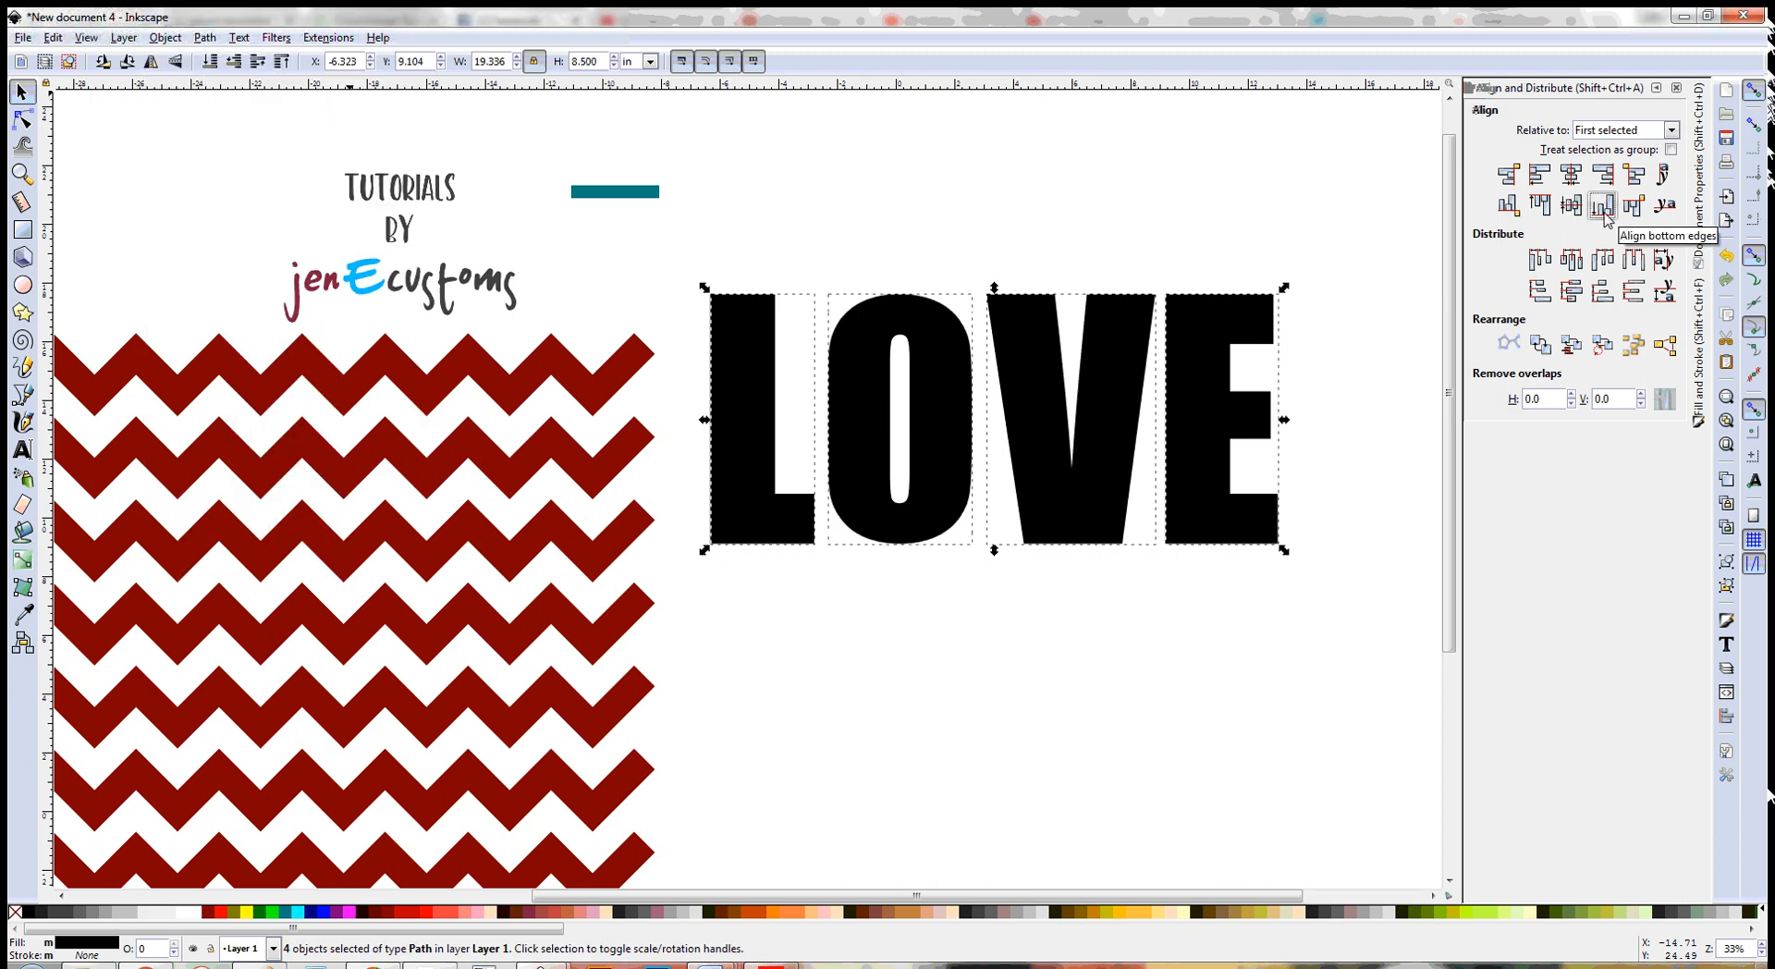
left_click(1657, 88)
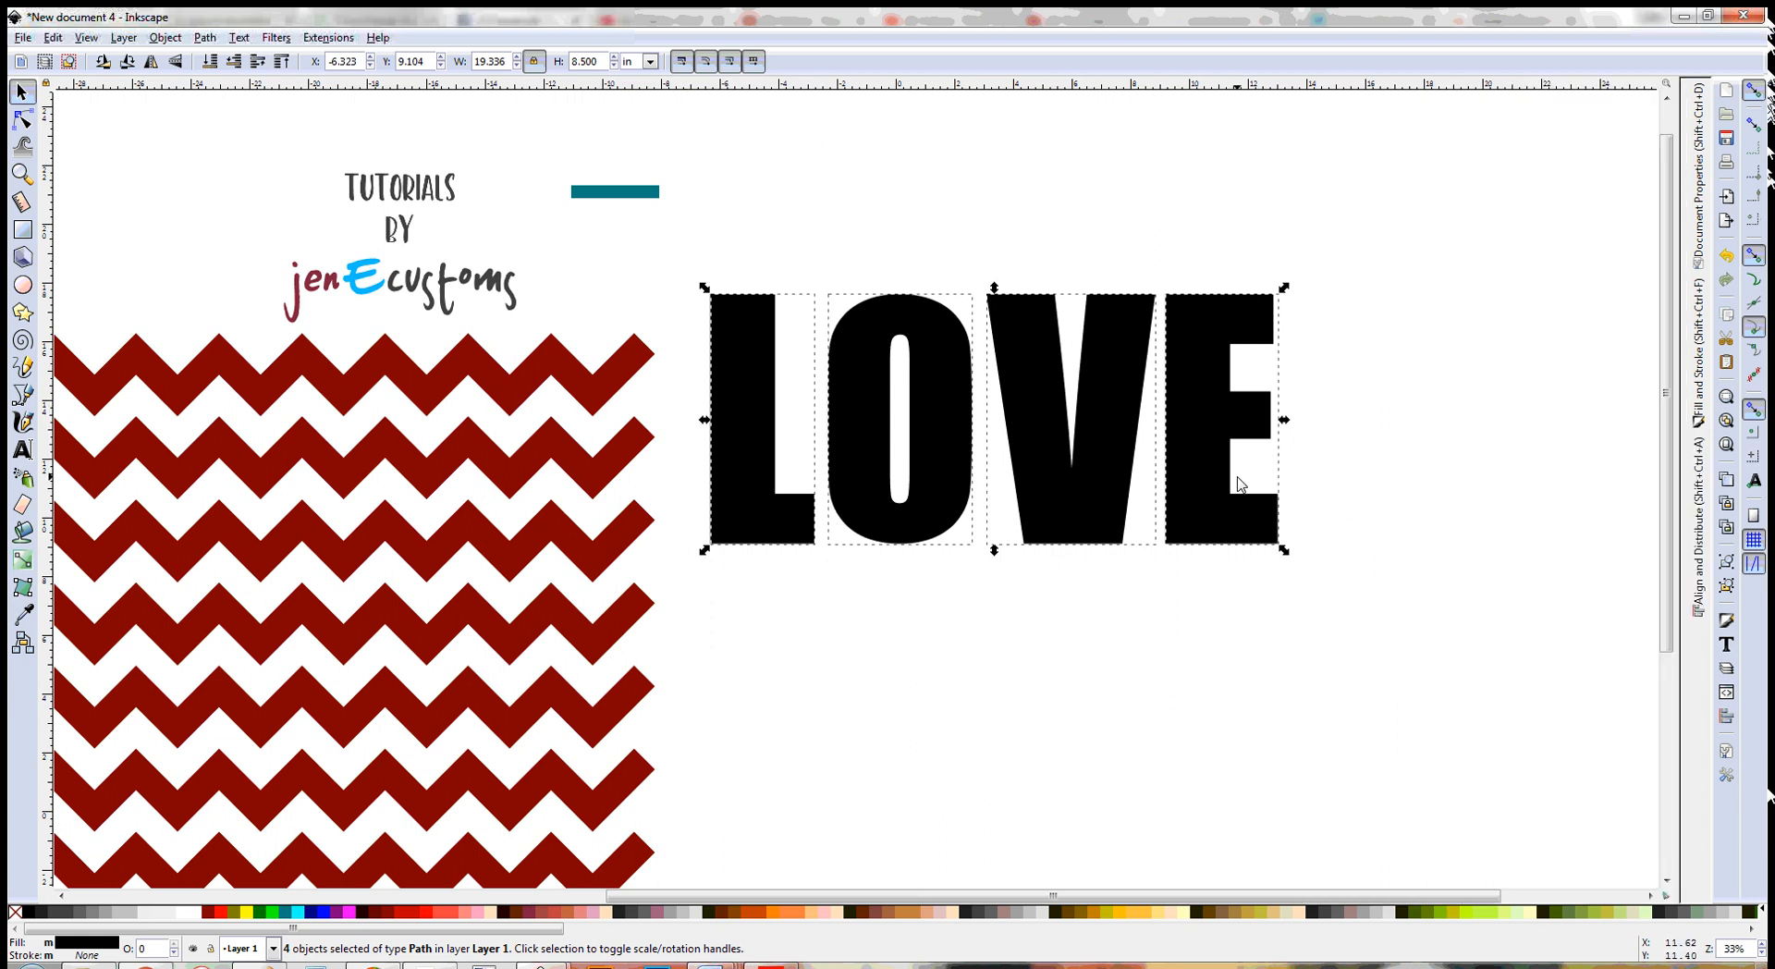
- Examine the LOVE letters individually, checking that each is a separate path with its own nodes
left_click(887, 637)
left_click(732, 475)
left_click(839, 453)
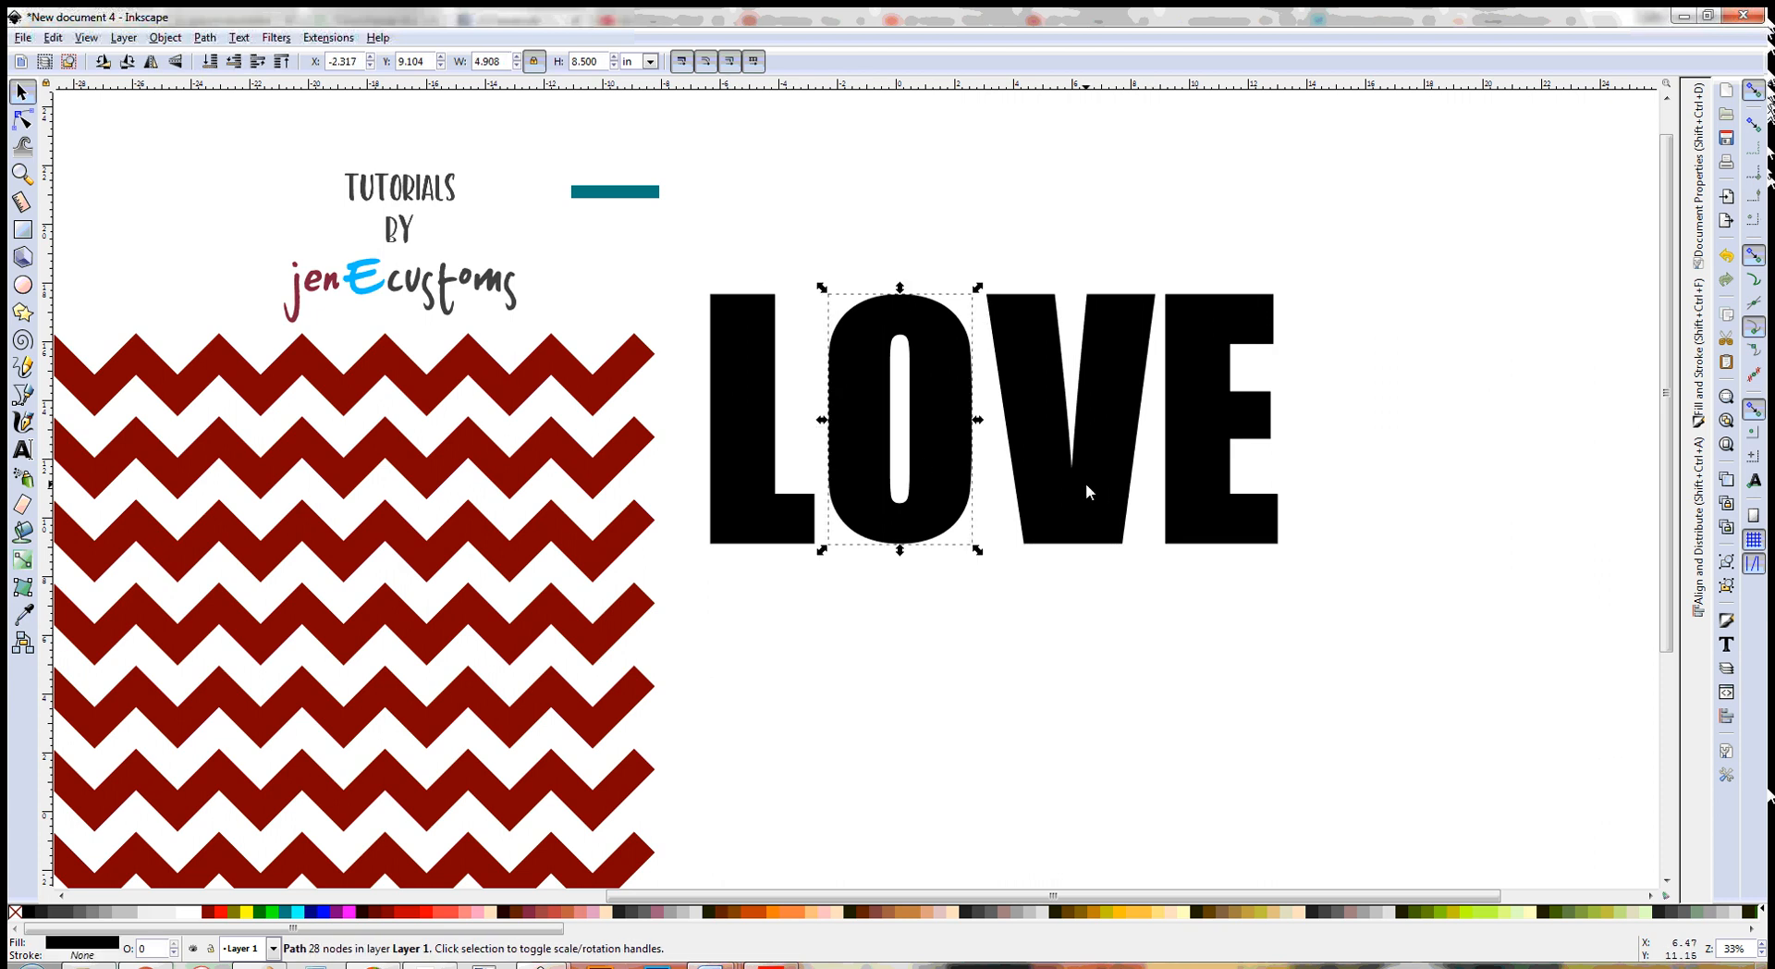
left_click(1086, 482)
left_click(22, 119)
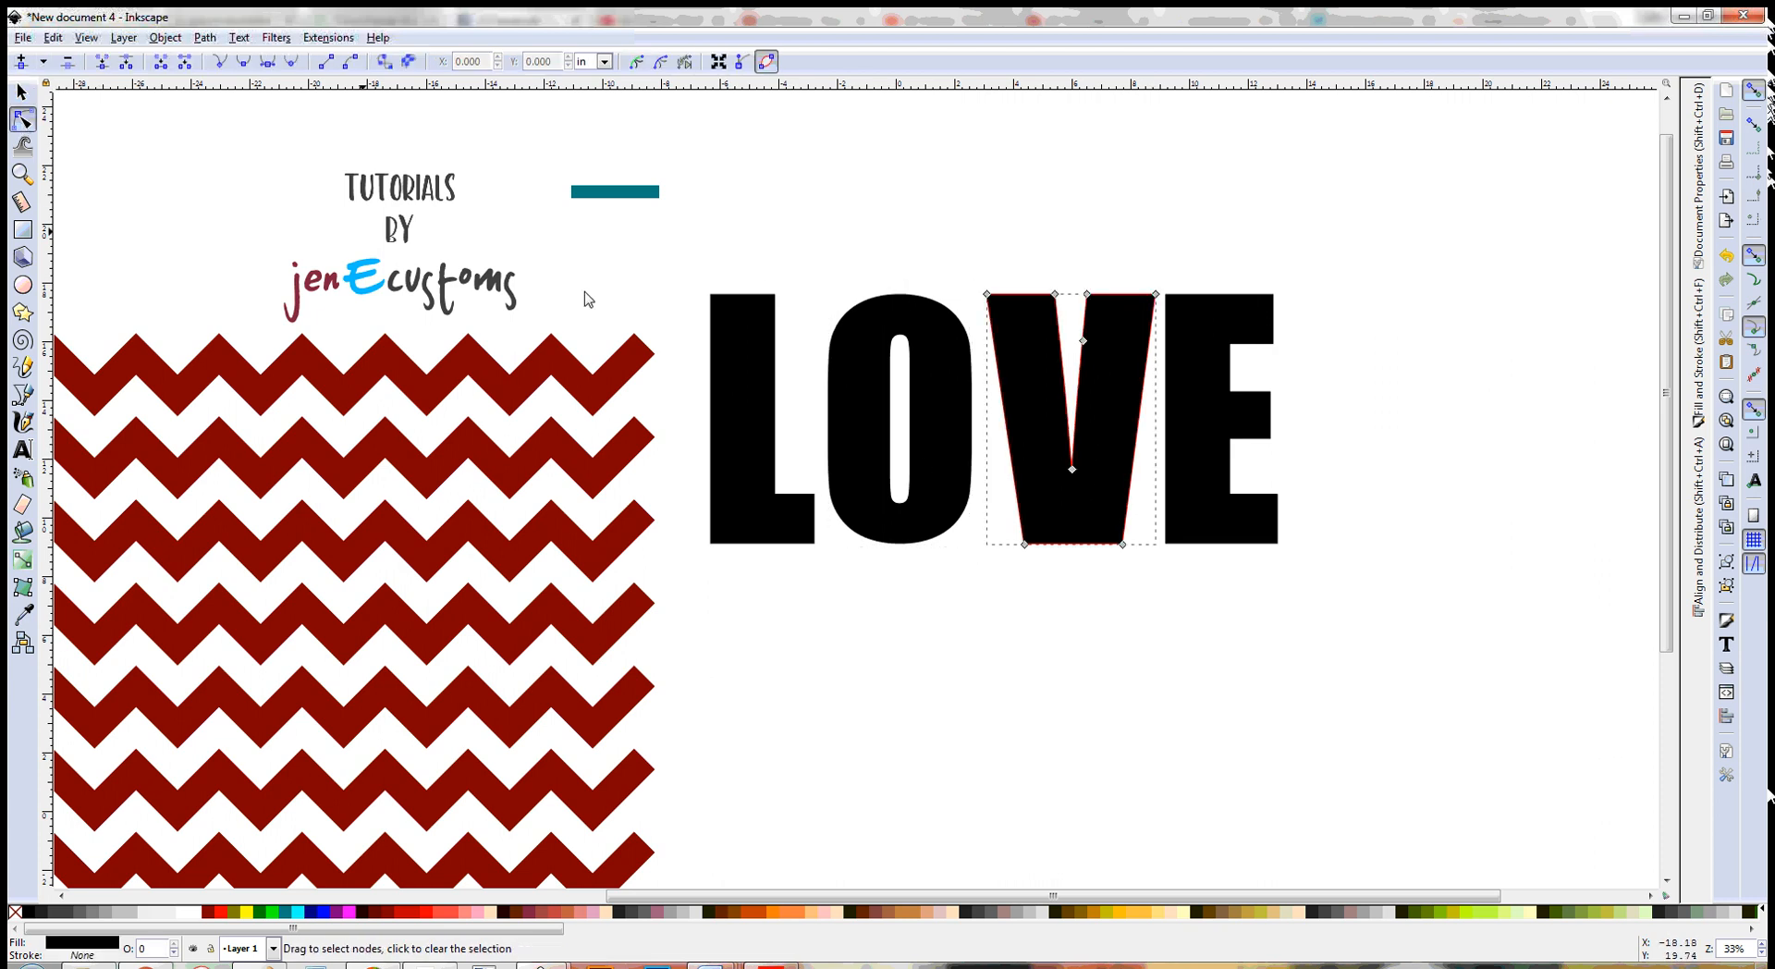
left_click(1202, 396)
left_click(878, 368)
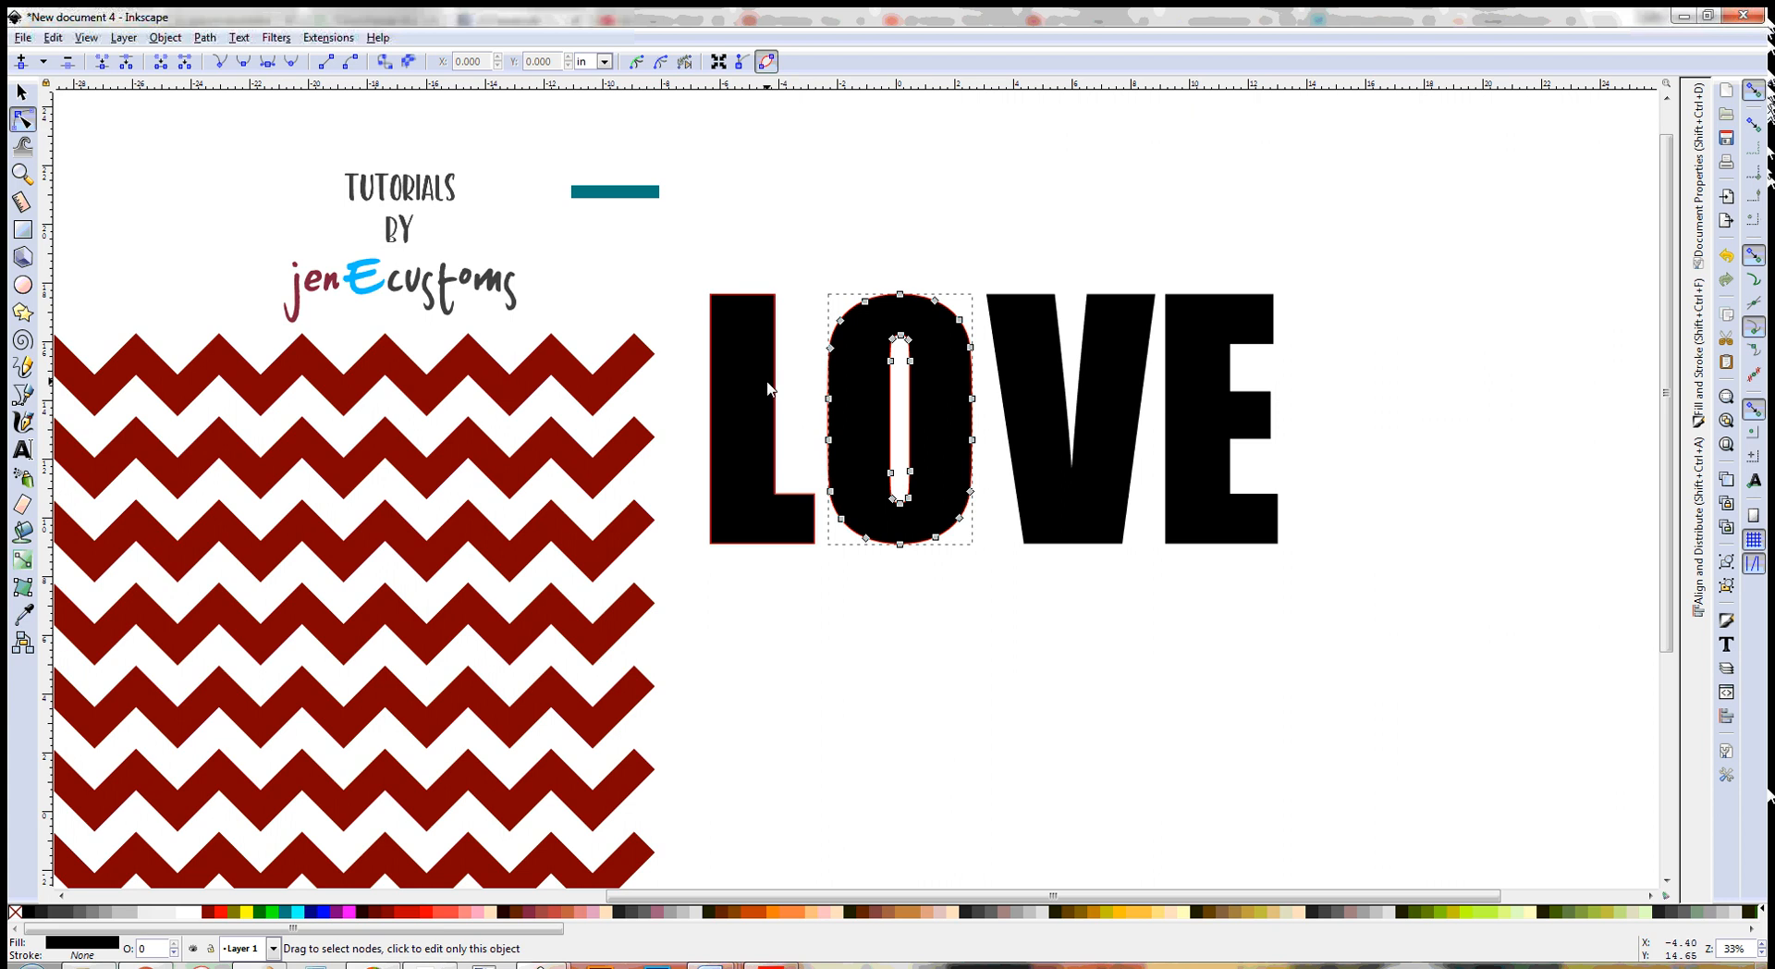
left_click(767, 382)
- Duplicate all four LOVE letters and give the copies a light red stroke with no fill, keeping them directly over the originals
left_click(22, 92)
left_click_drag(1447, 671, 672, 258)
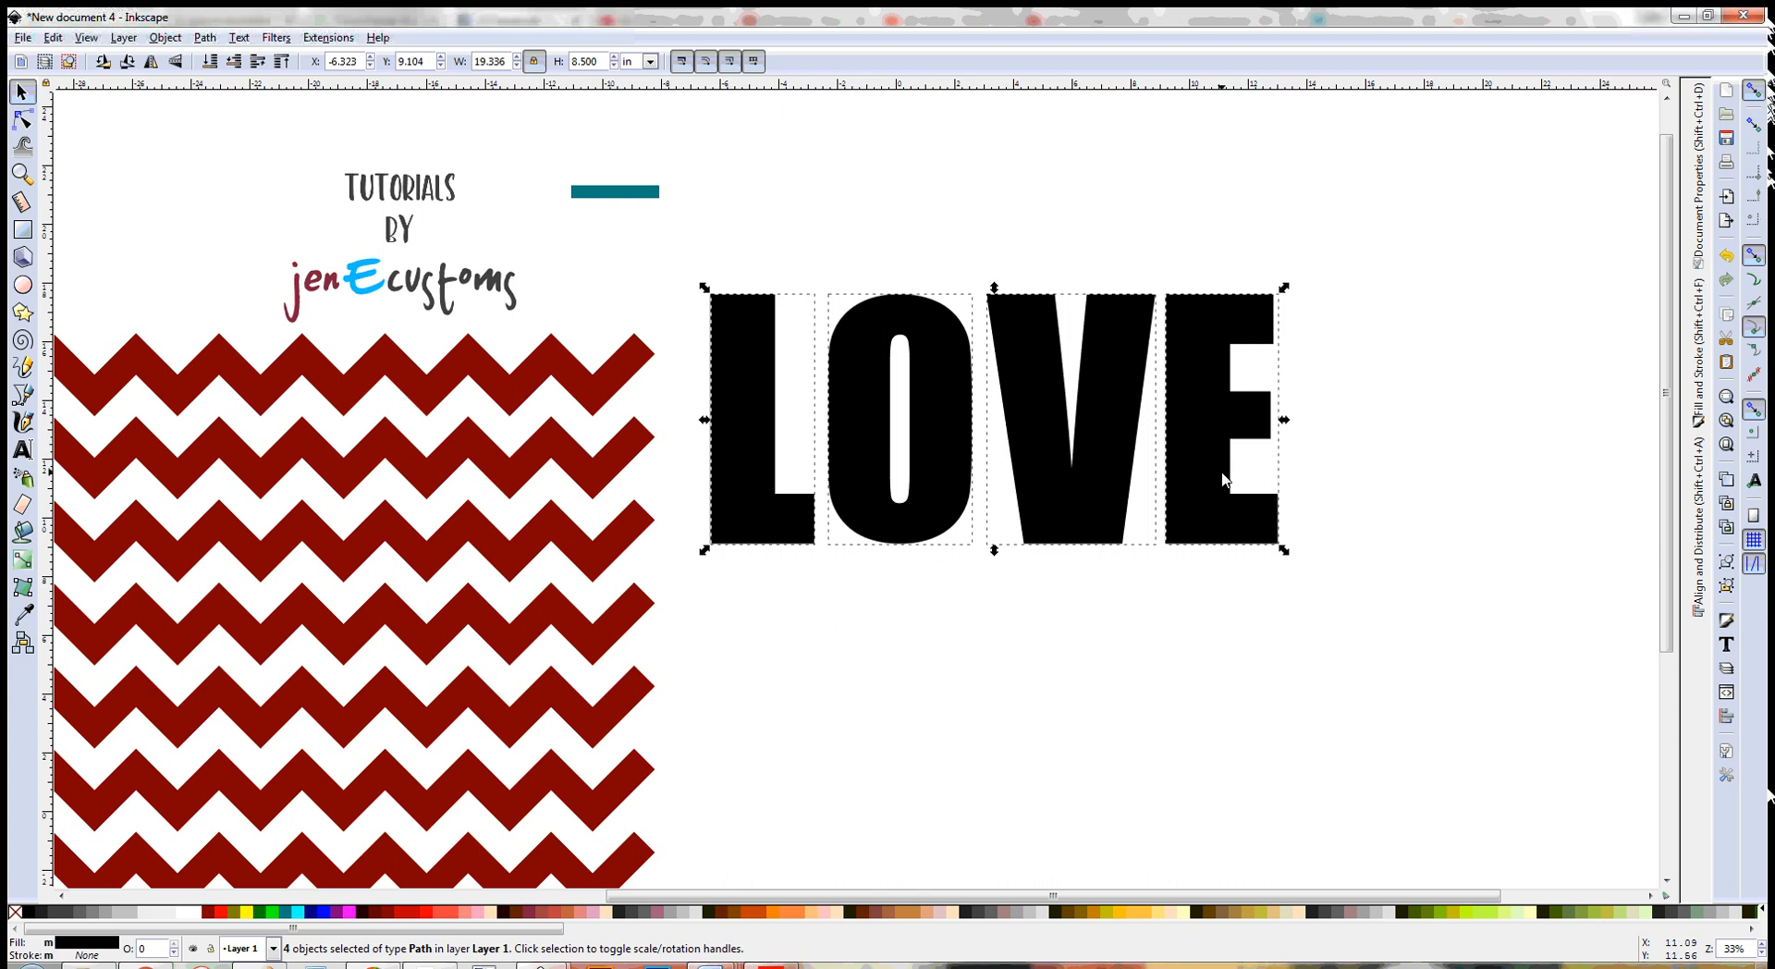
key("ctrl+d")
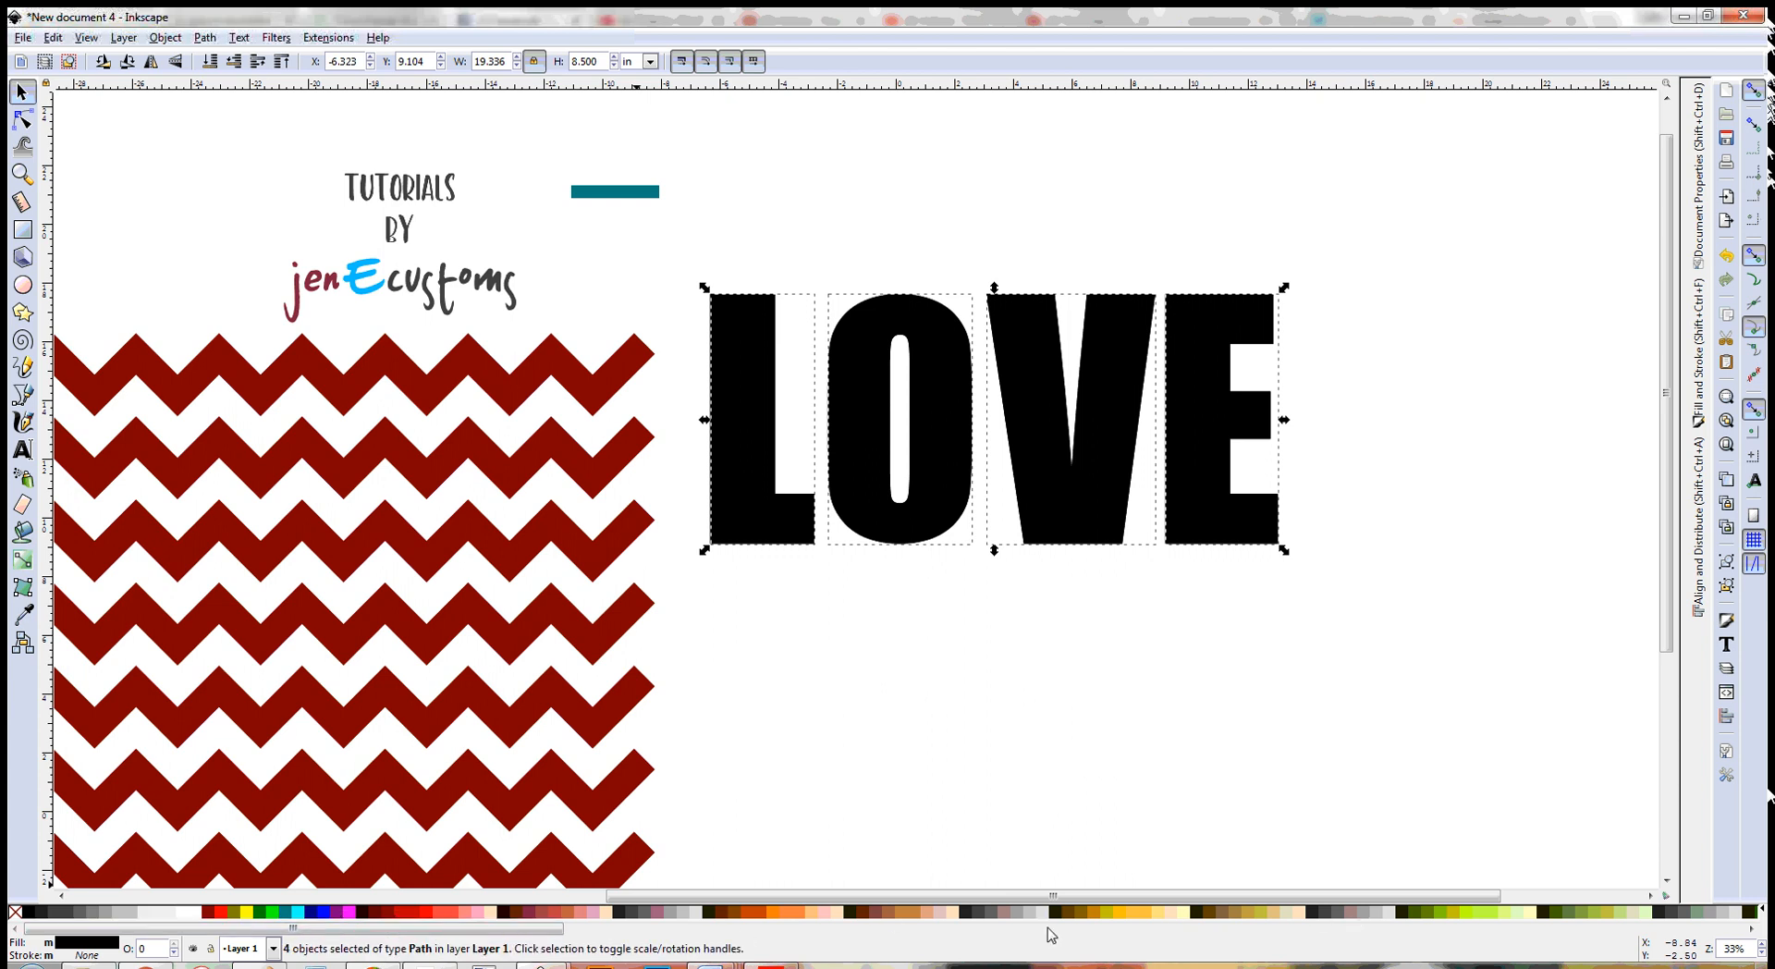
right_click(452, 918)
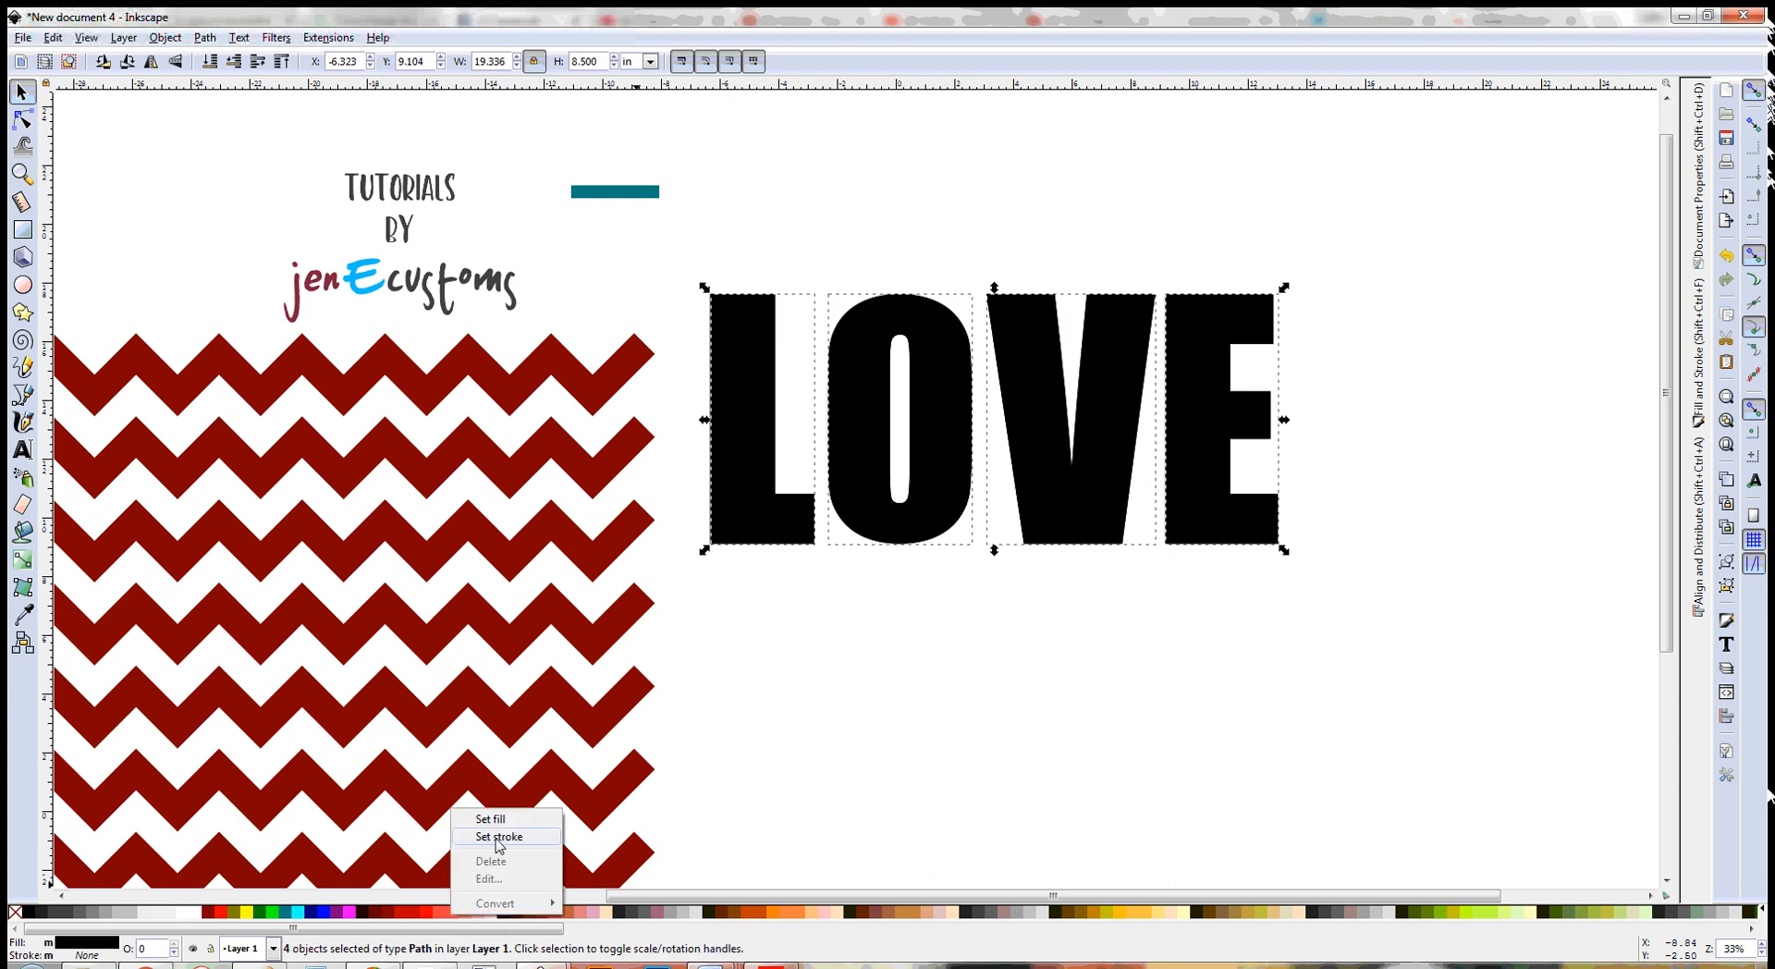
left_click(499, 837)
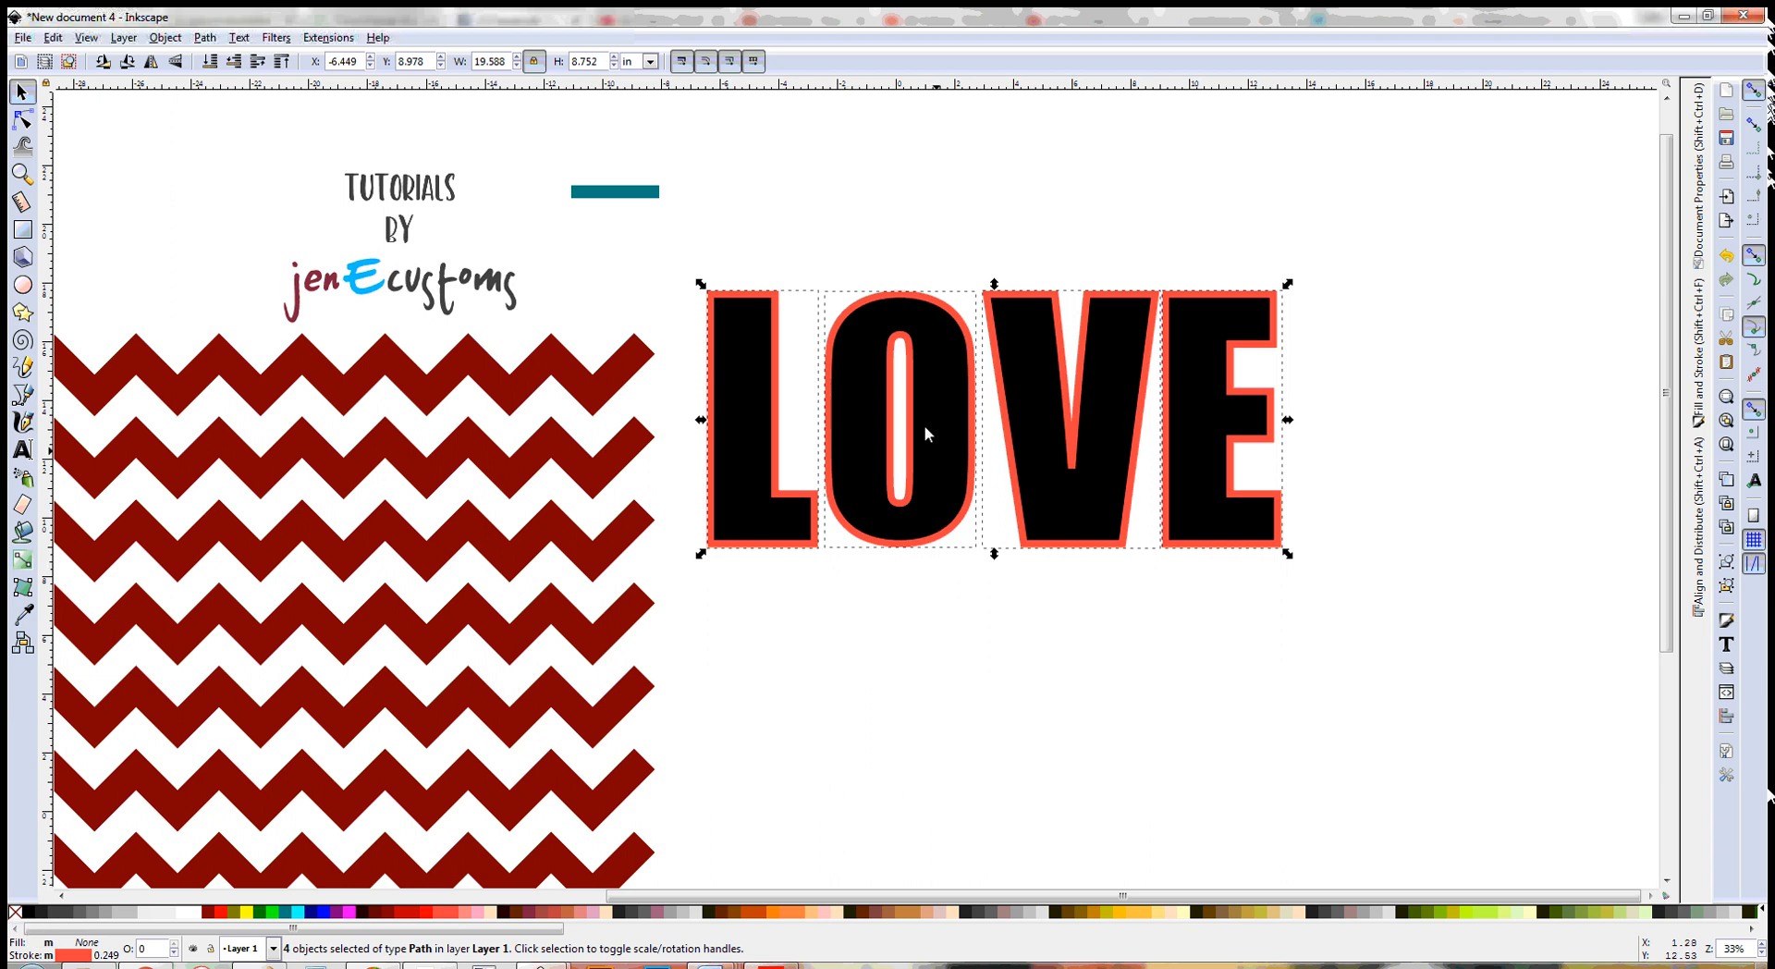
left_click_drag(1009, 298, 1190, 231)
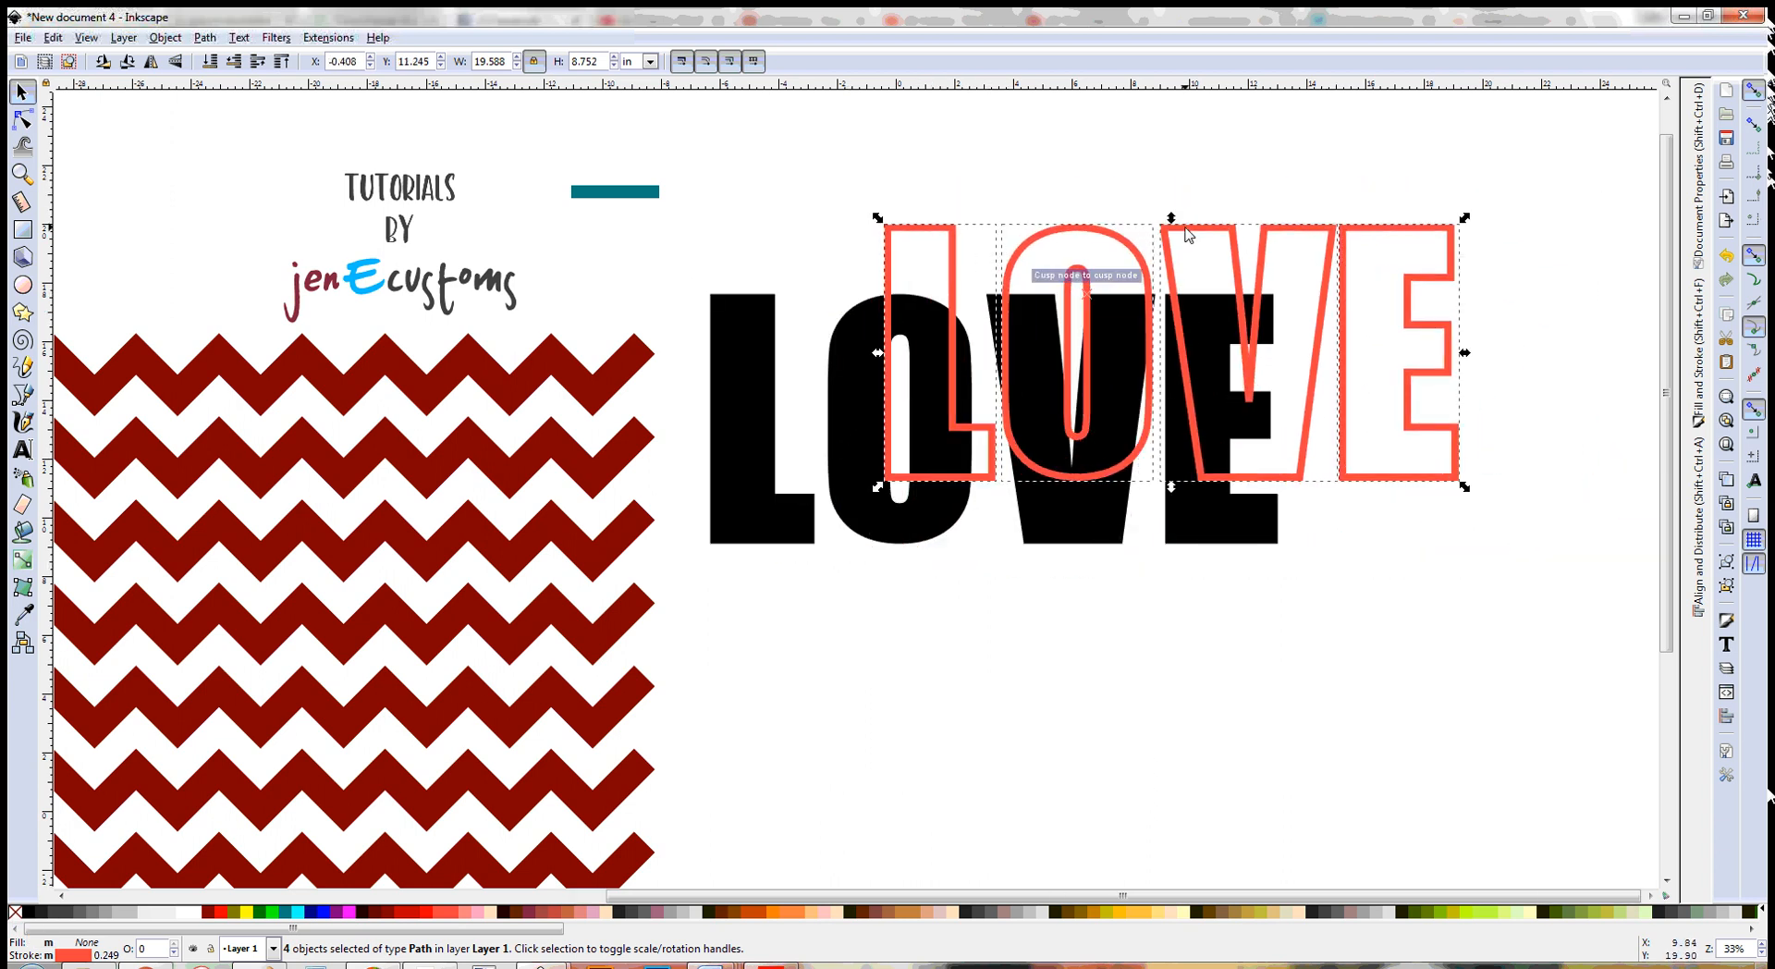
key("ctrl+z")
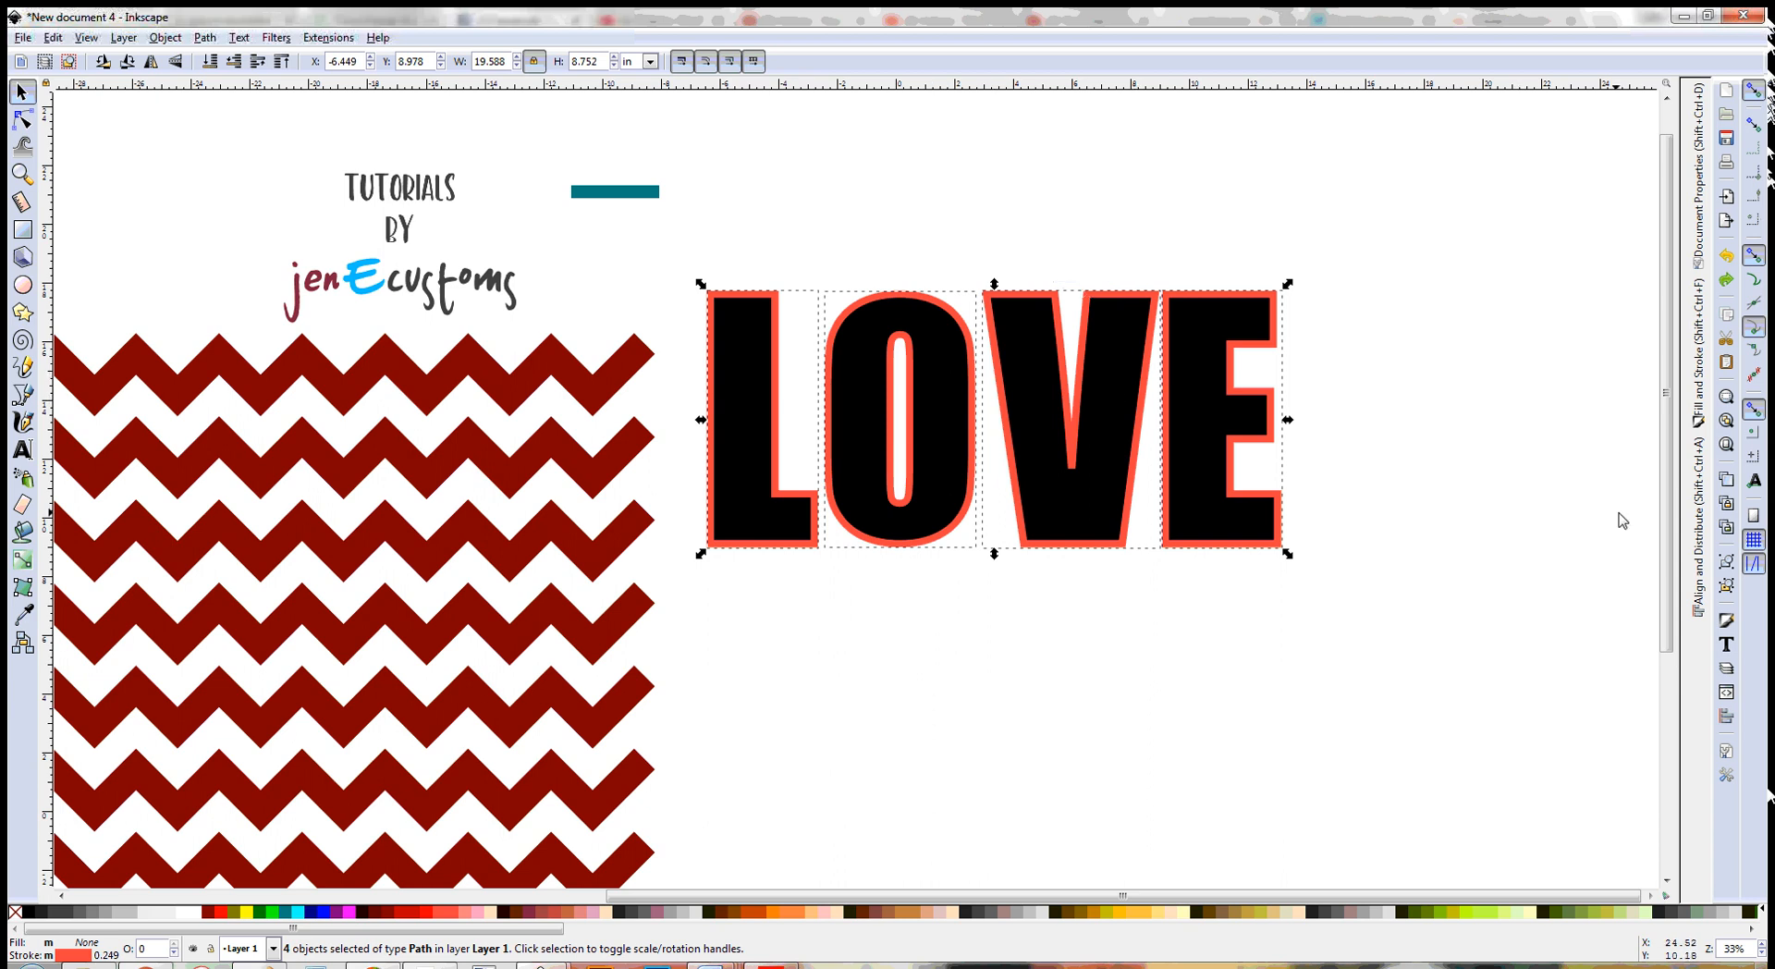
- Set the stroke width of the outlined LOVE copies to 0.15 in, and put the fill and stroke dialog away
left_click(1700, 383)
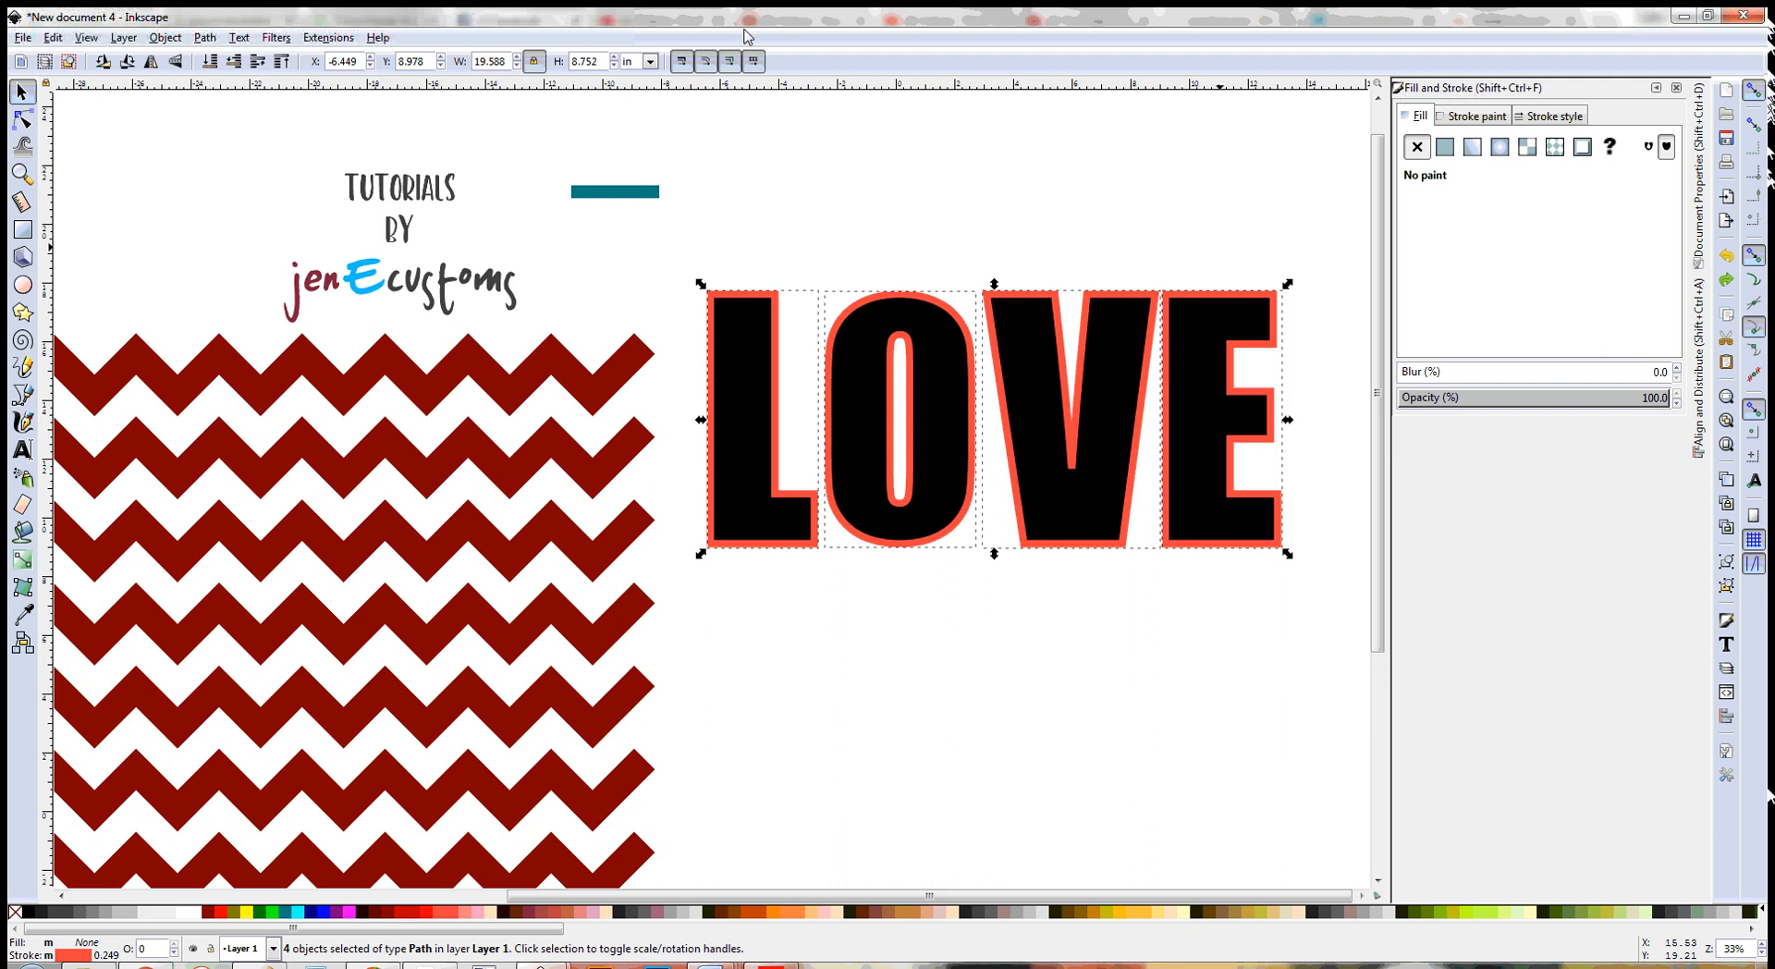
left_click(166, 38)
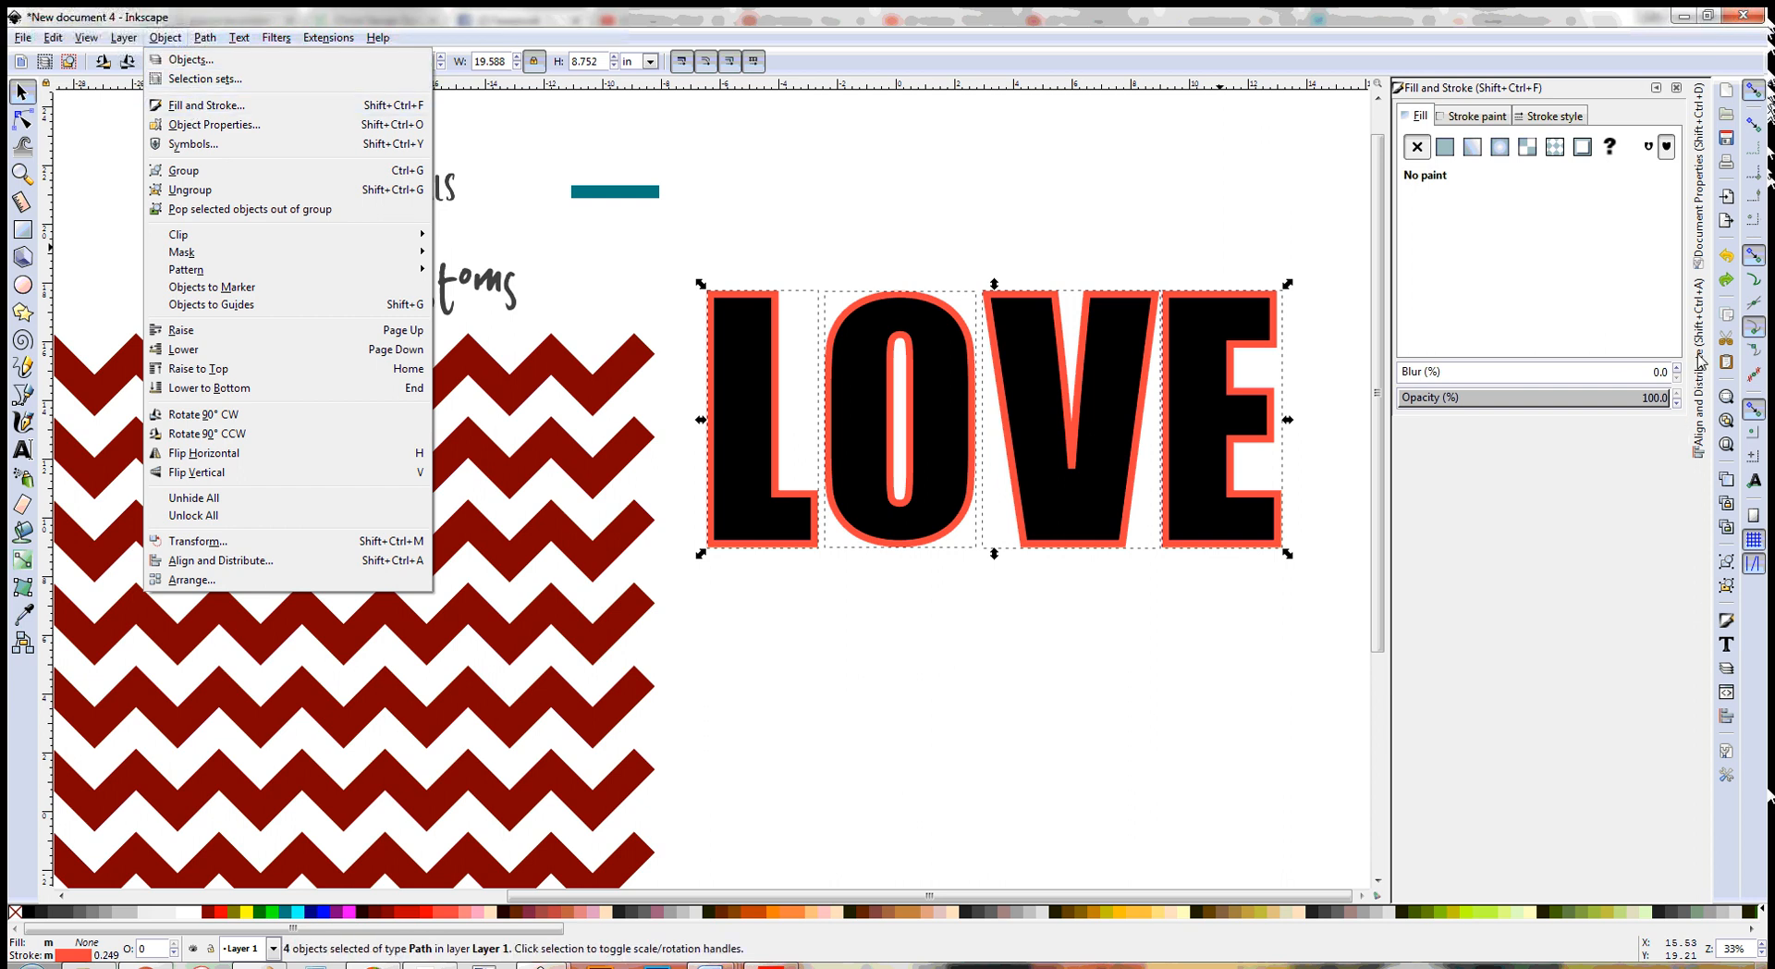
left_click(1542, 126)
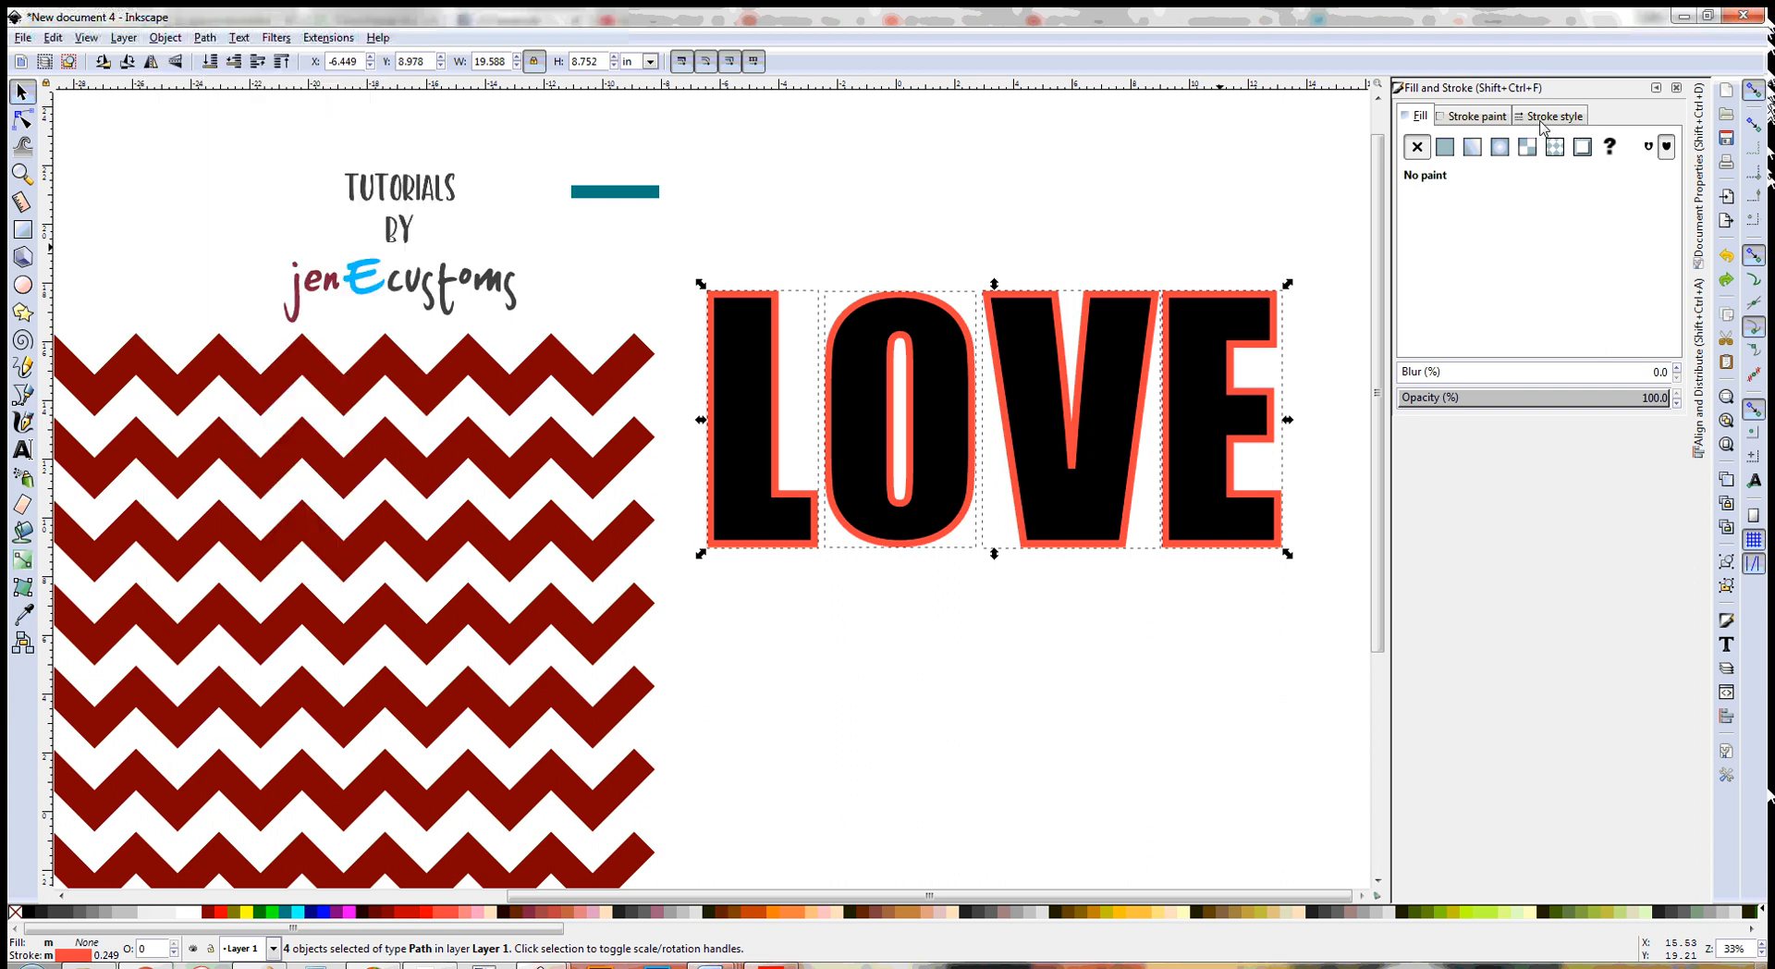
left_click(1542, 123)
left_click(1589, 143)
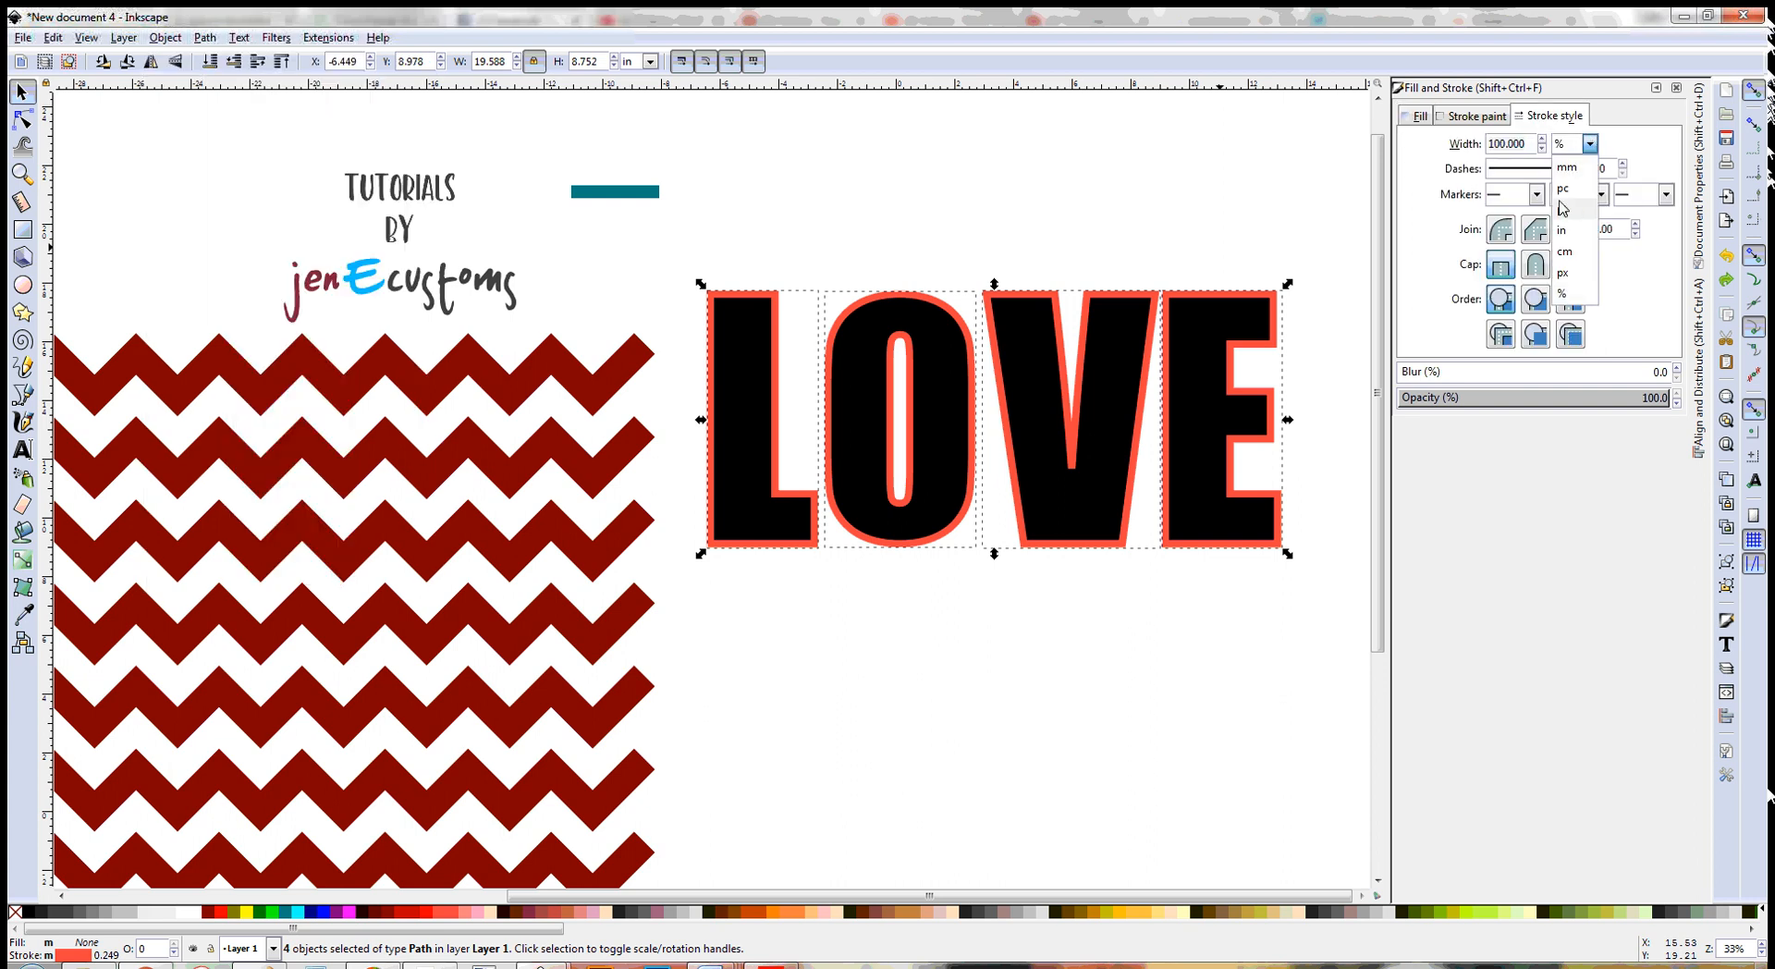
left_click(1571, 229)
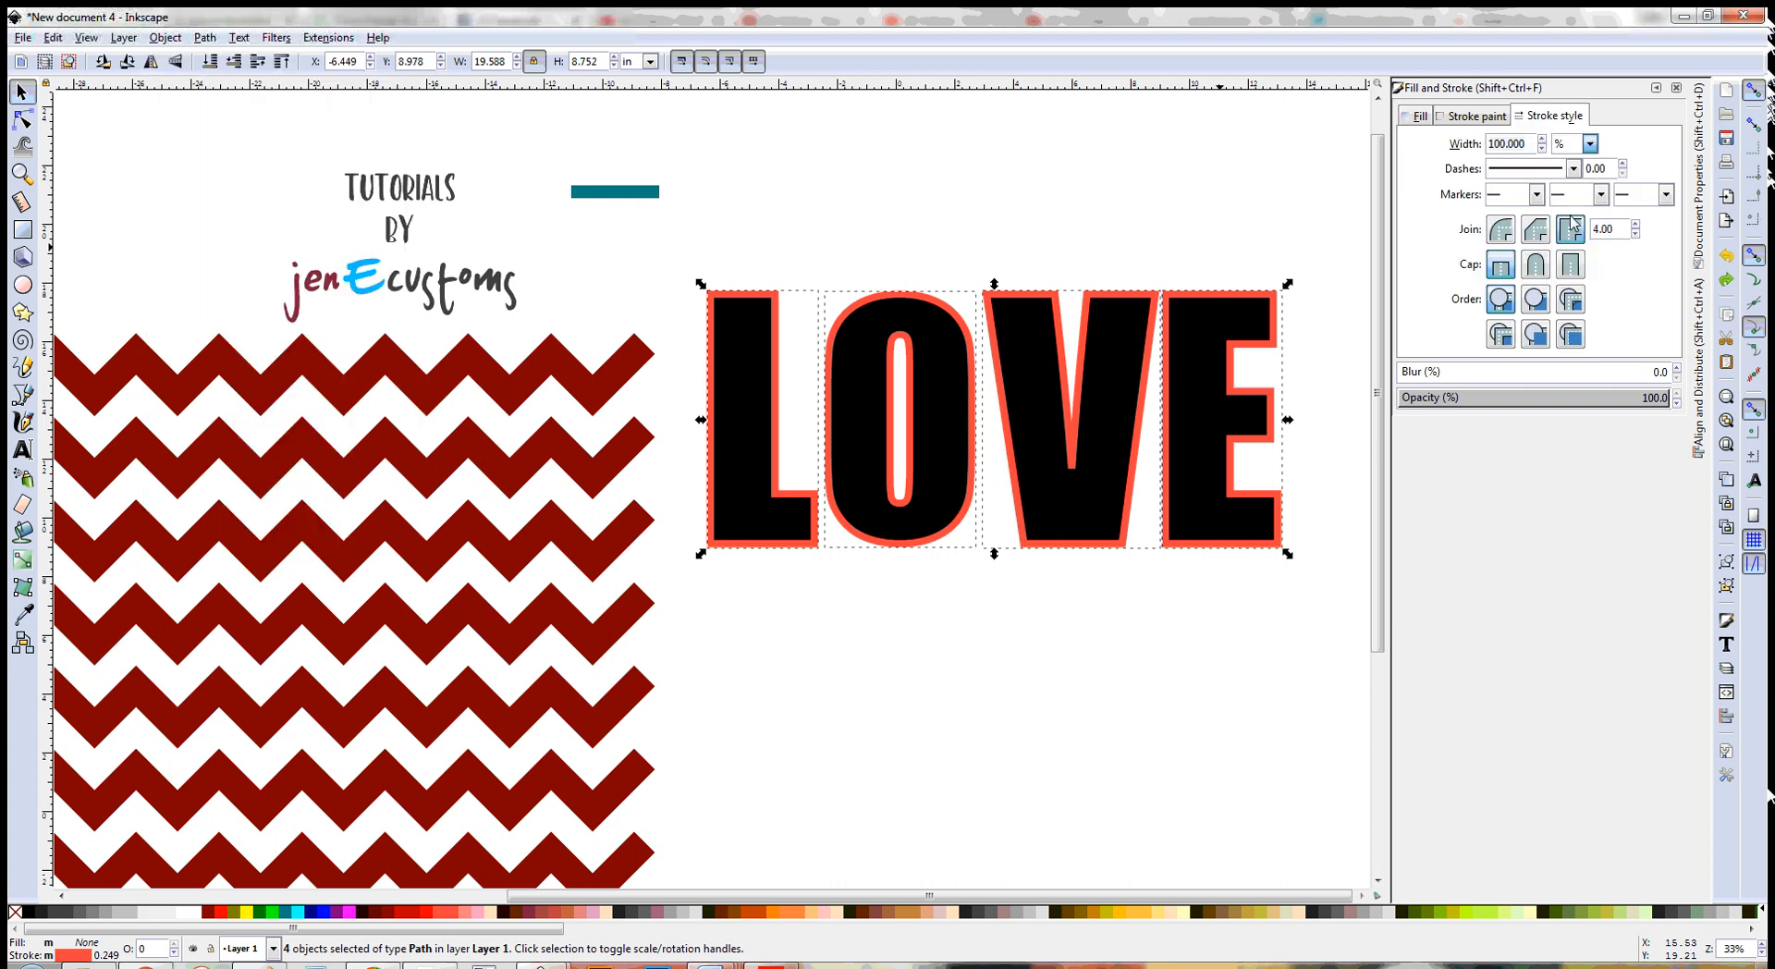
left_click(1542, 139)
left_click(1542, 139)
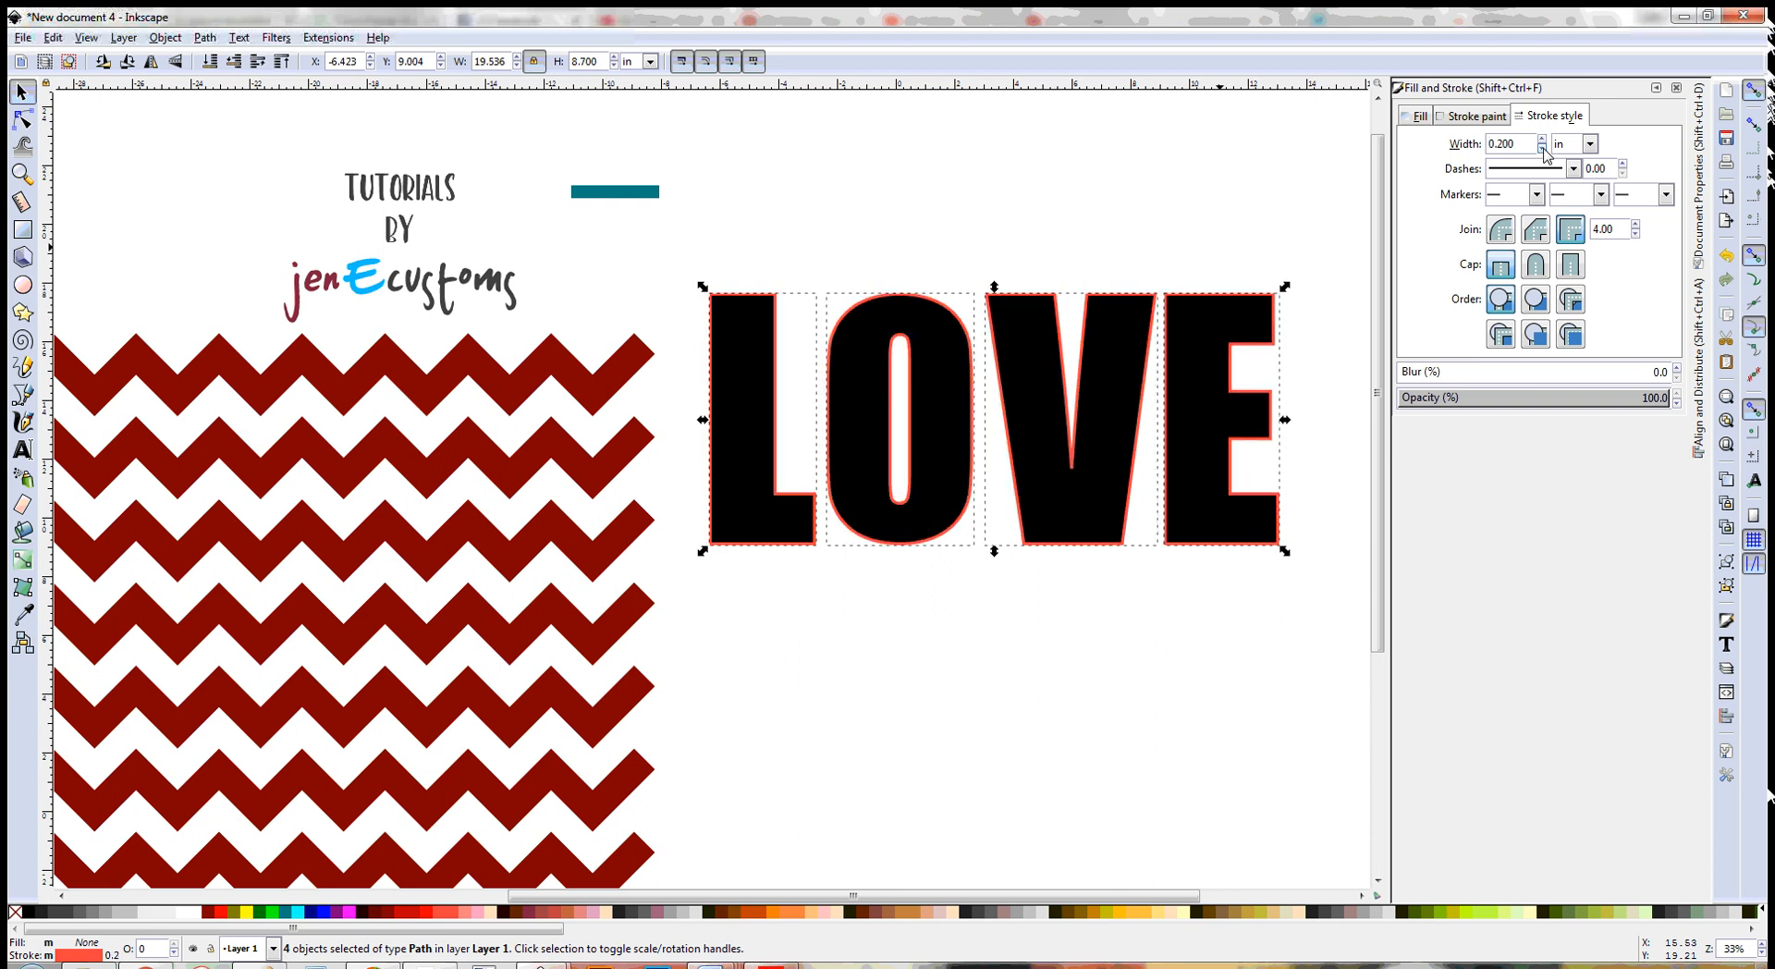
left_click(1542, 148)
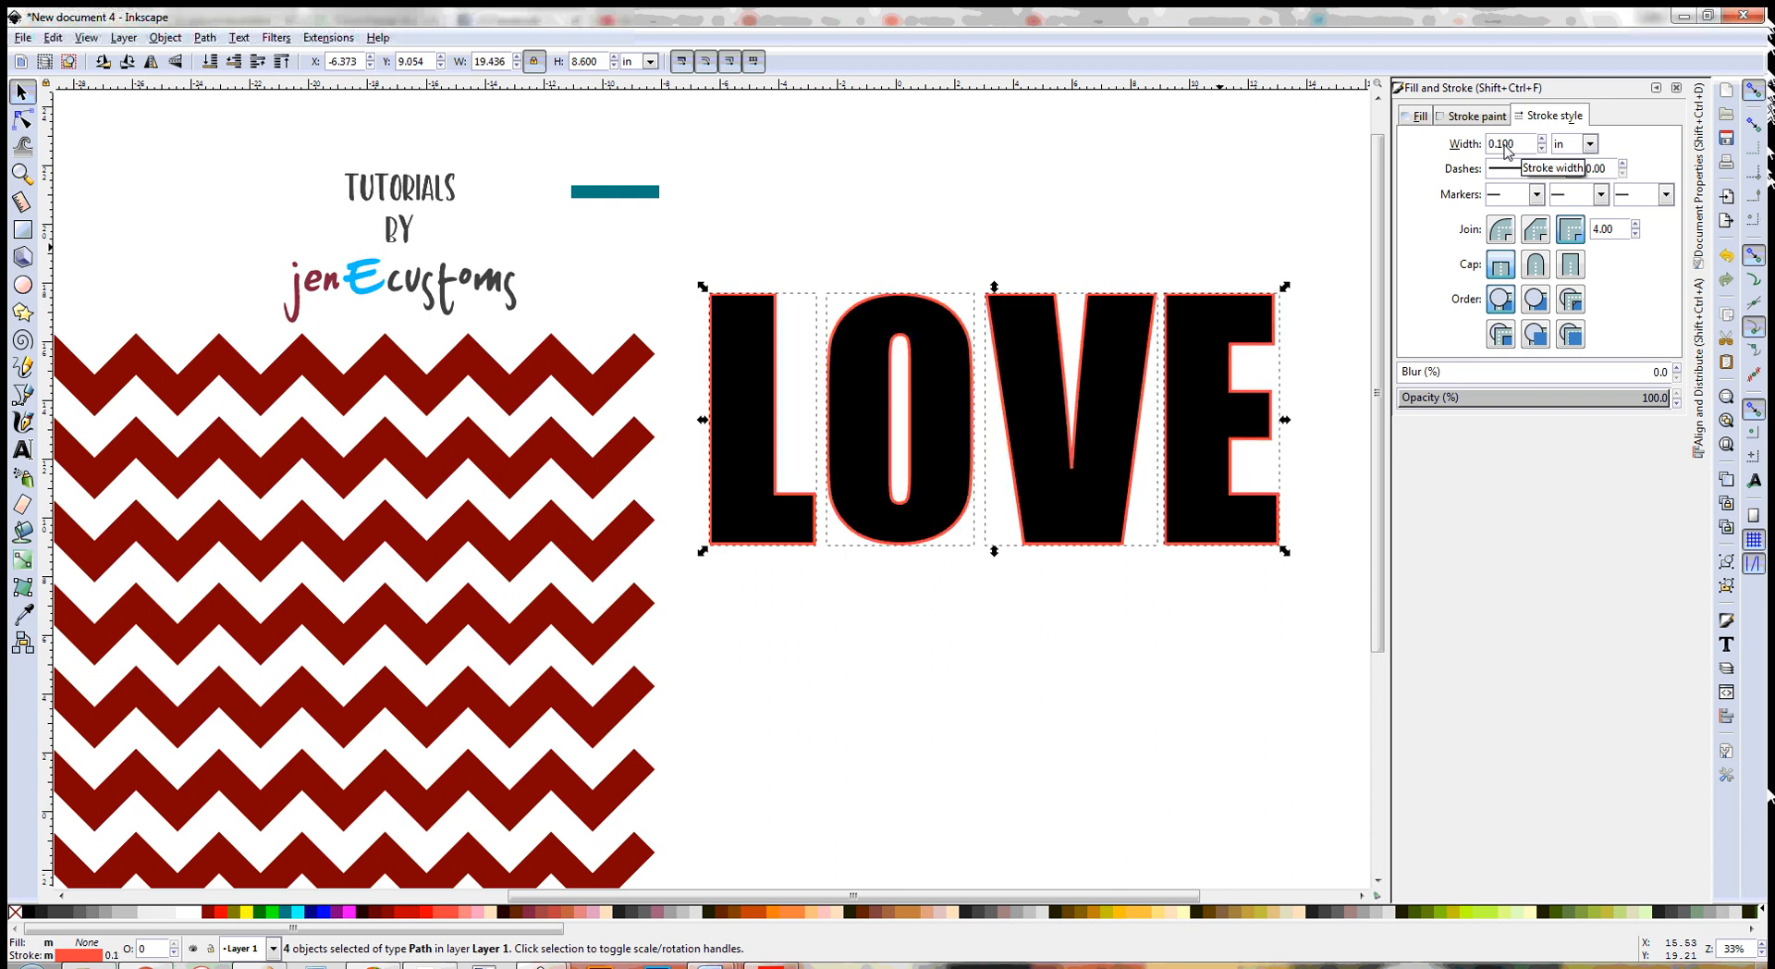
left_click_drag(1503, 147, 1516, 146)
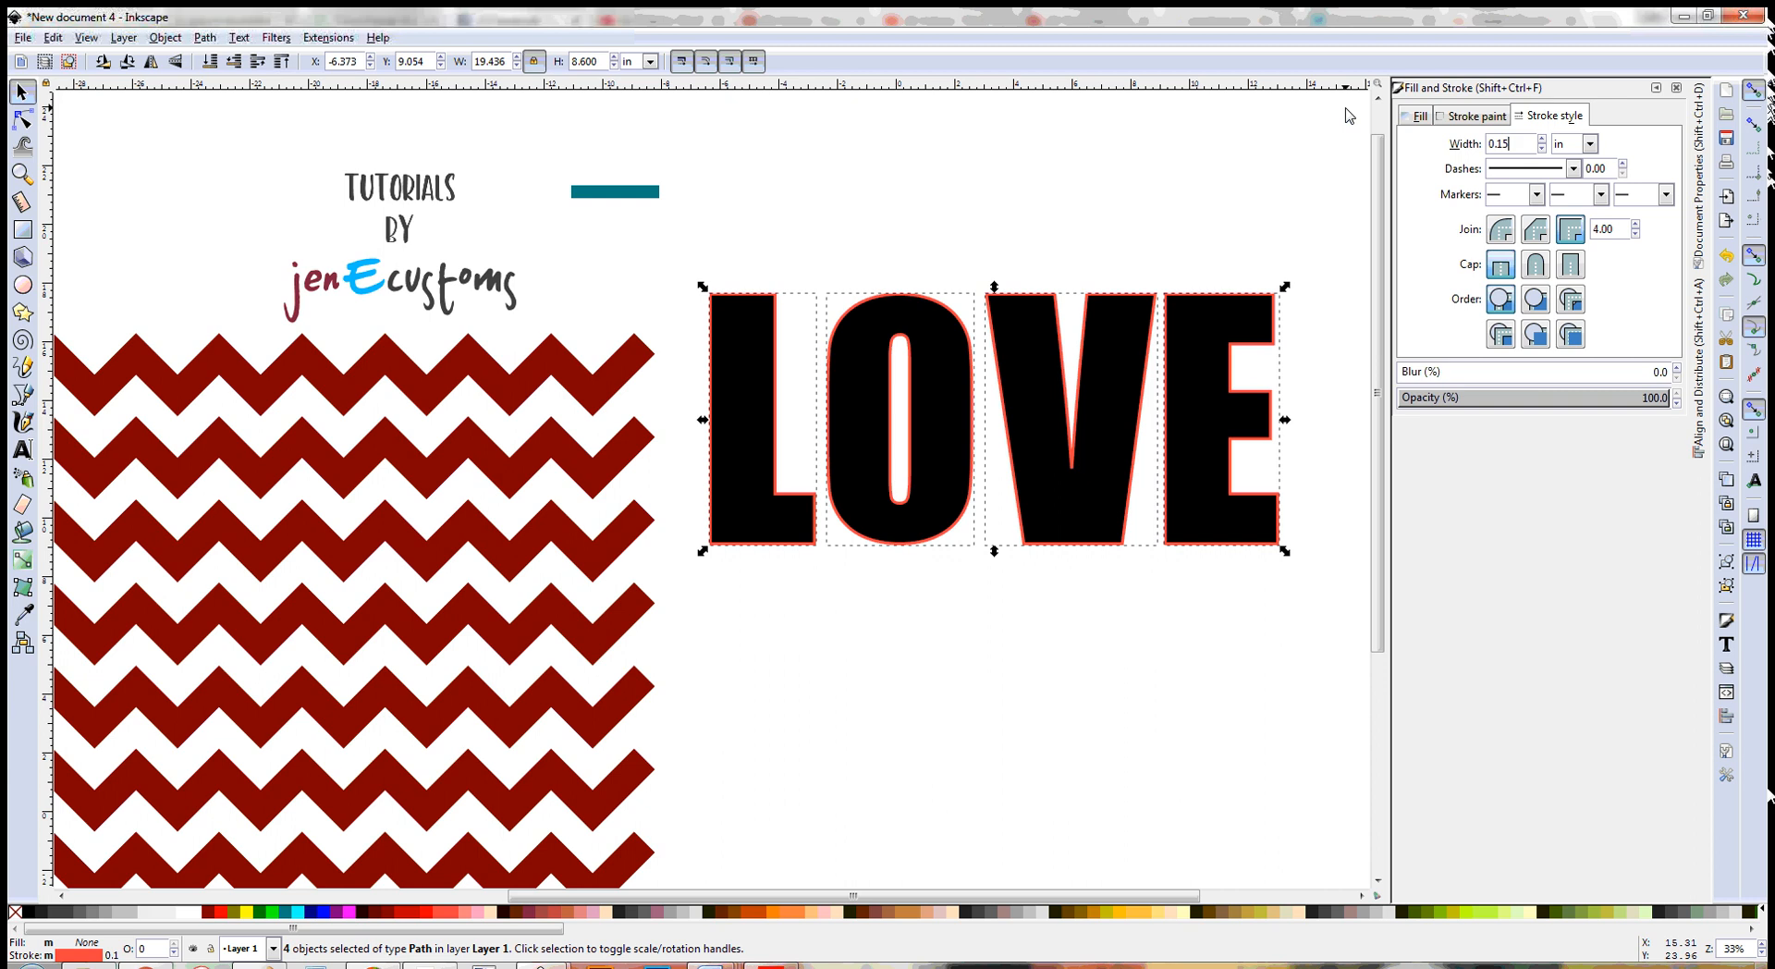
key("Return")
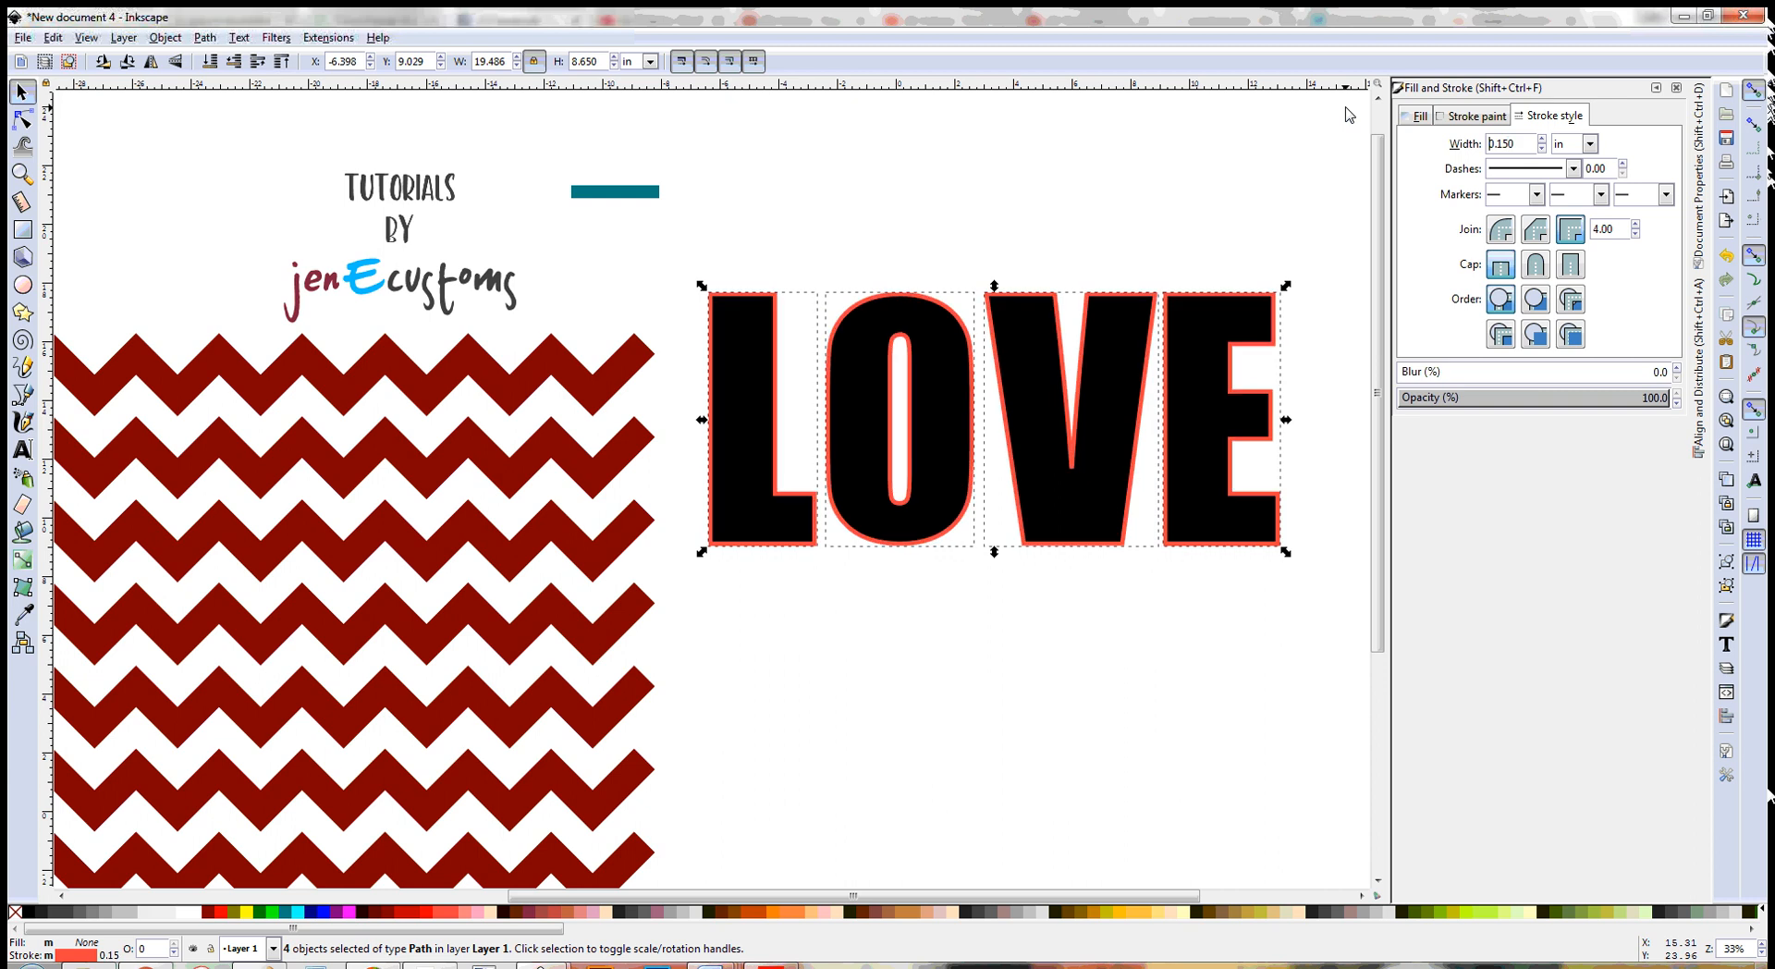
left_click(1655, 88)
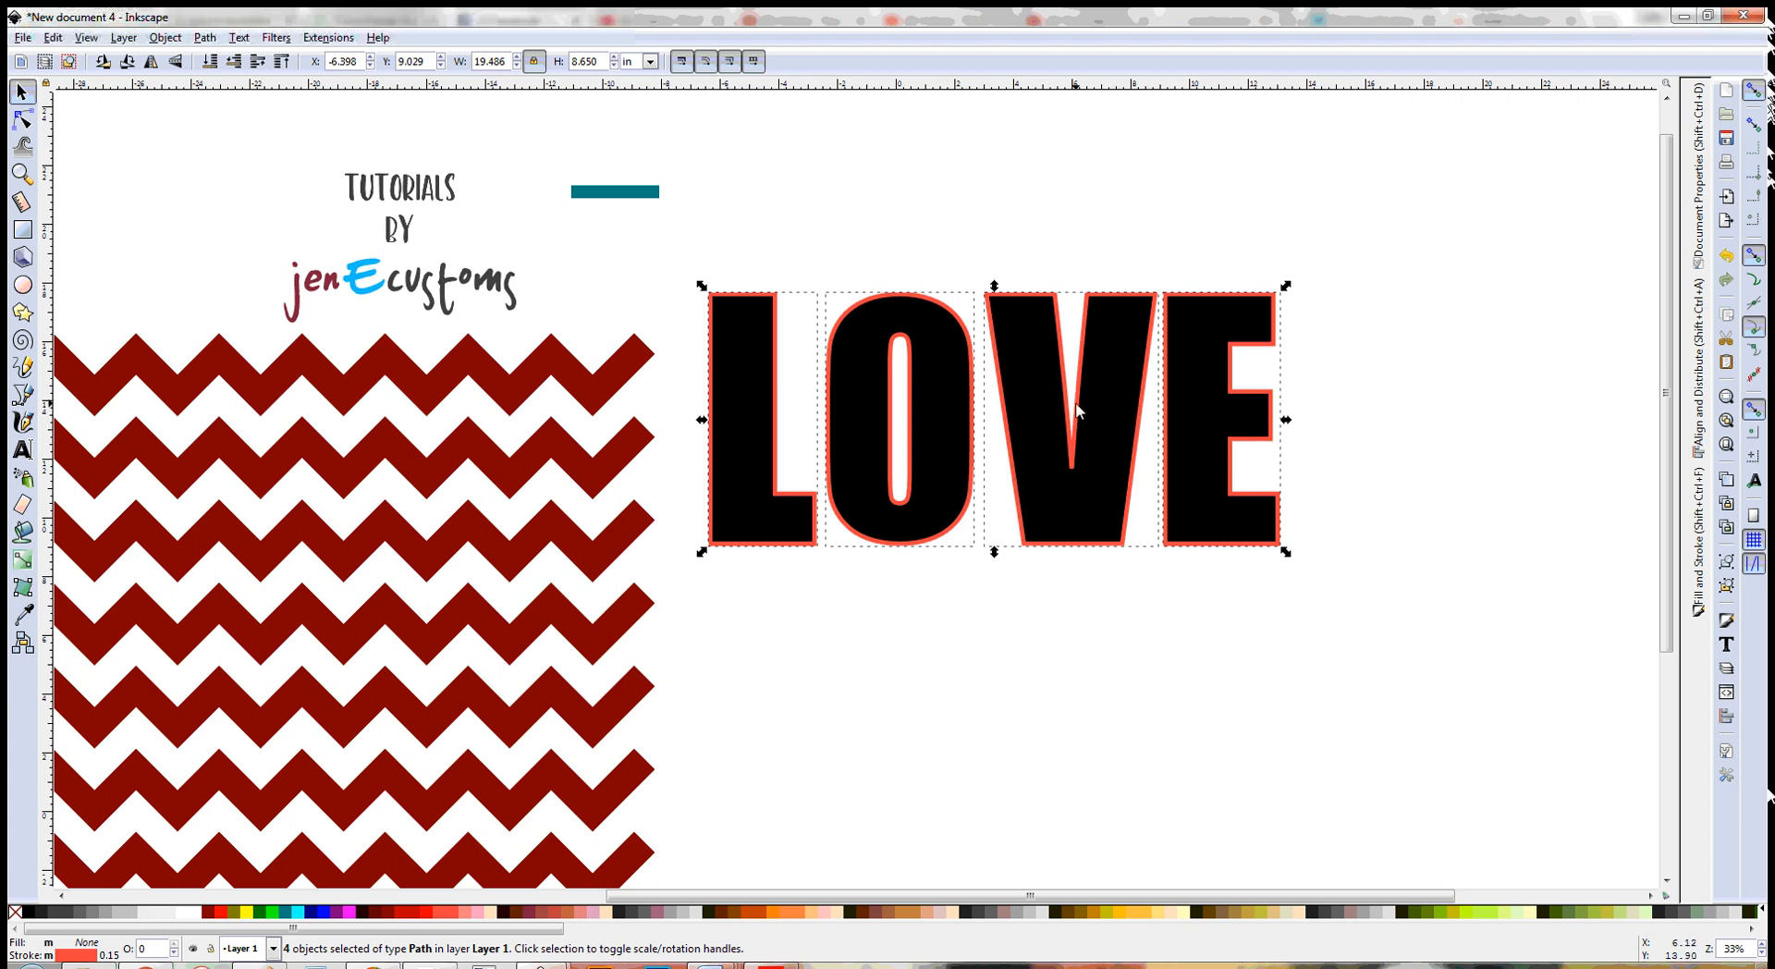
- Unite the four solid black LOVE letters into a single path and raise it to the top, above the red outlines
left_click(1201, 385)
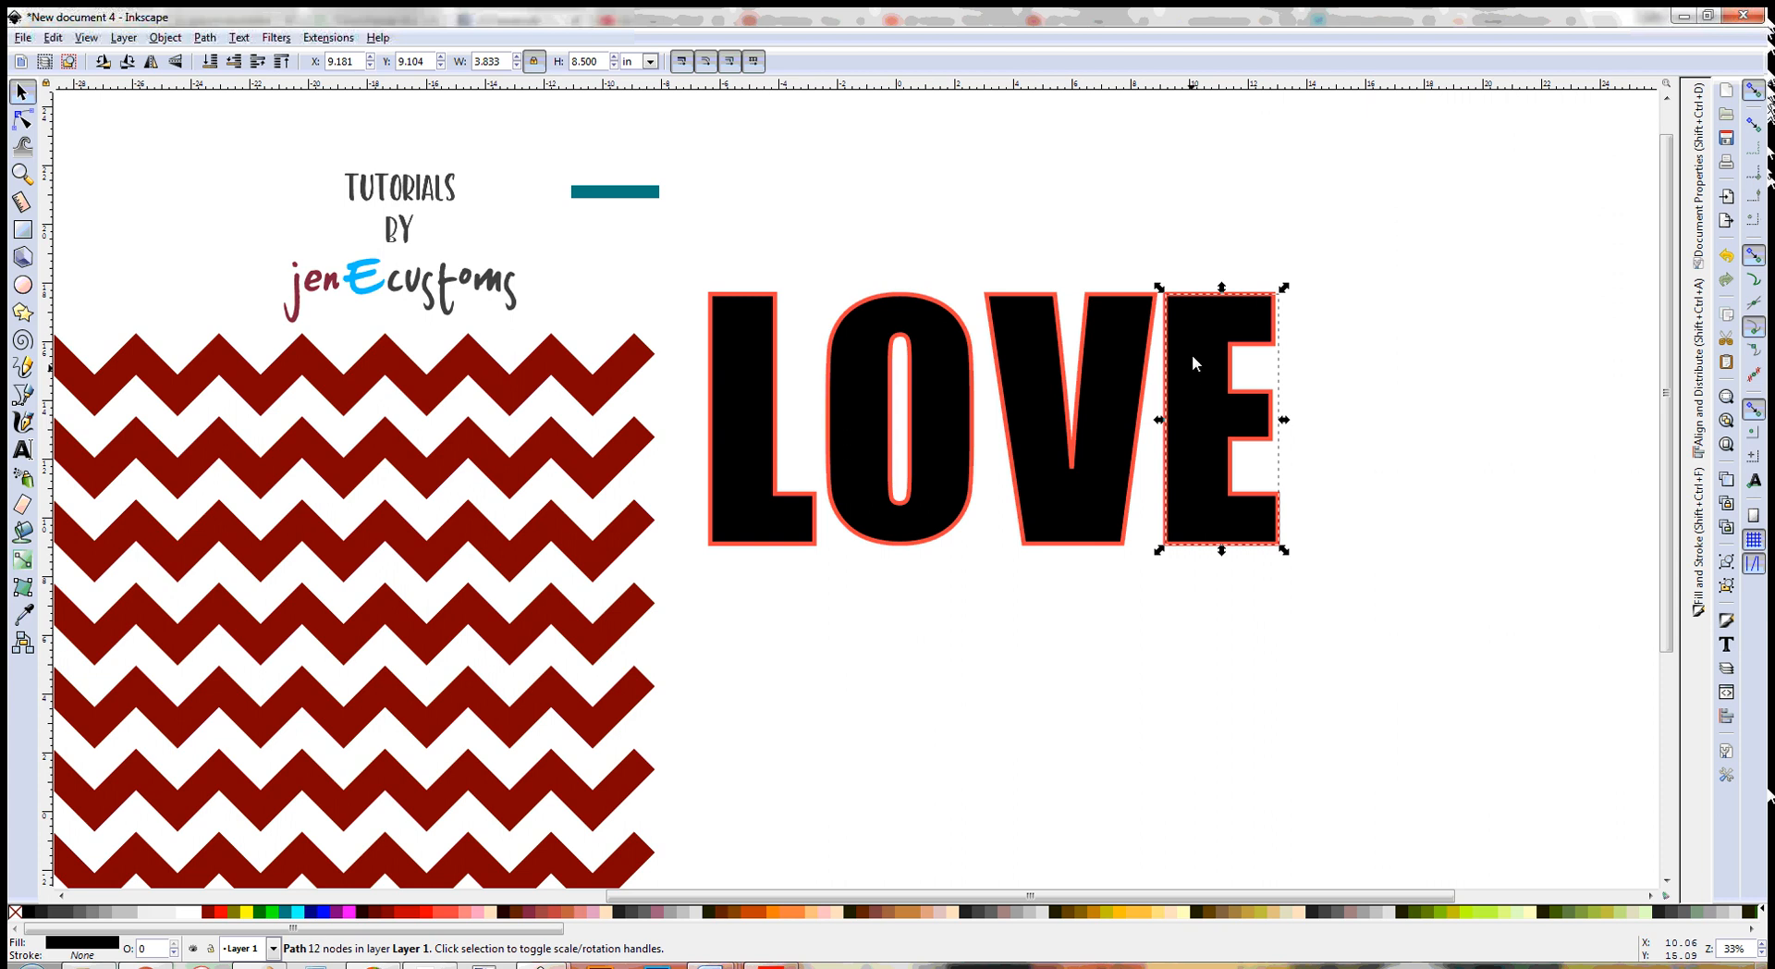
left_click(1088, 509, "shift")
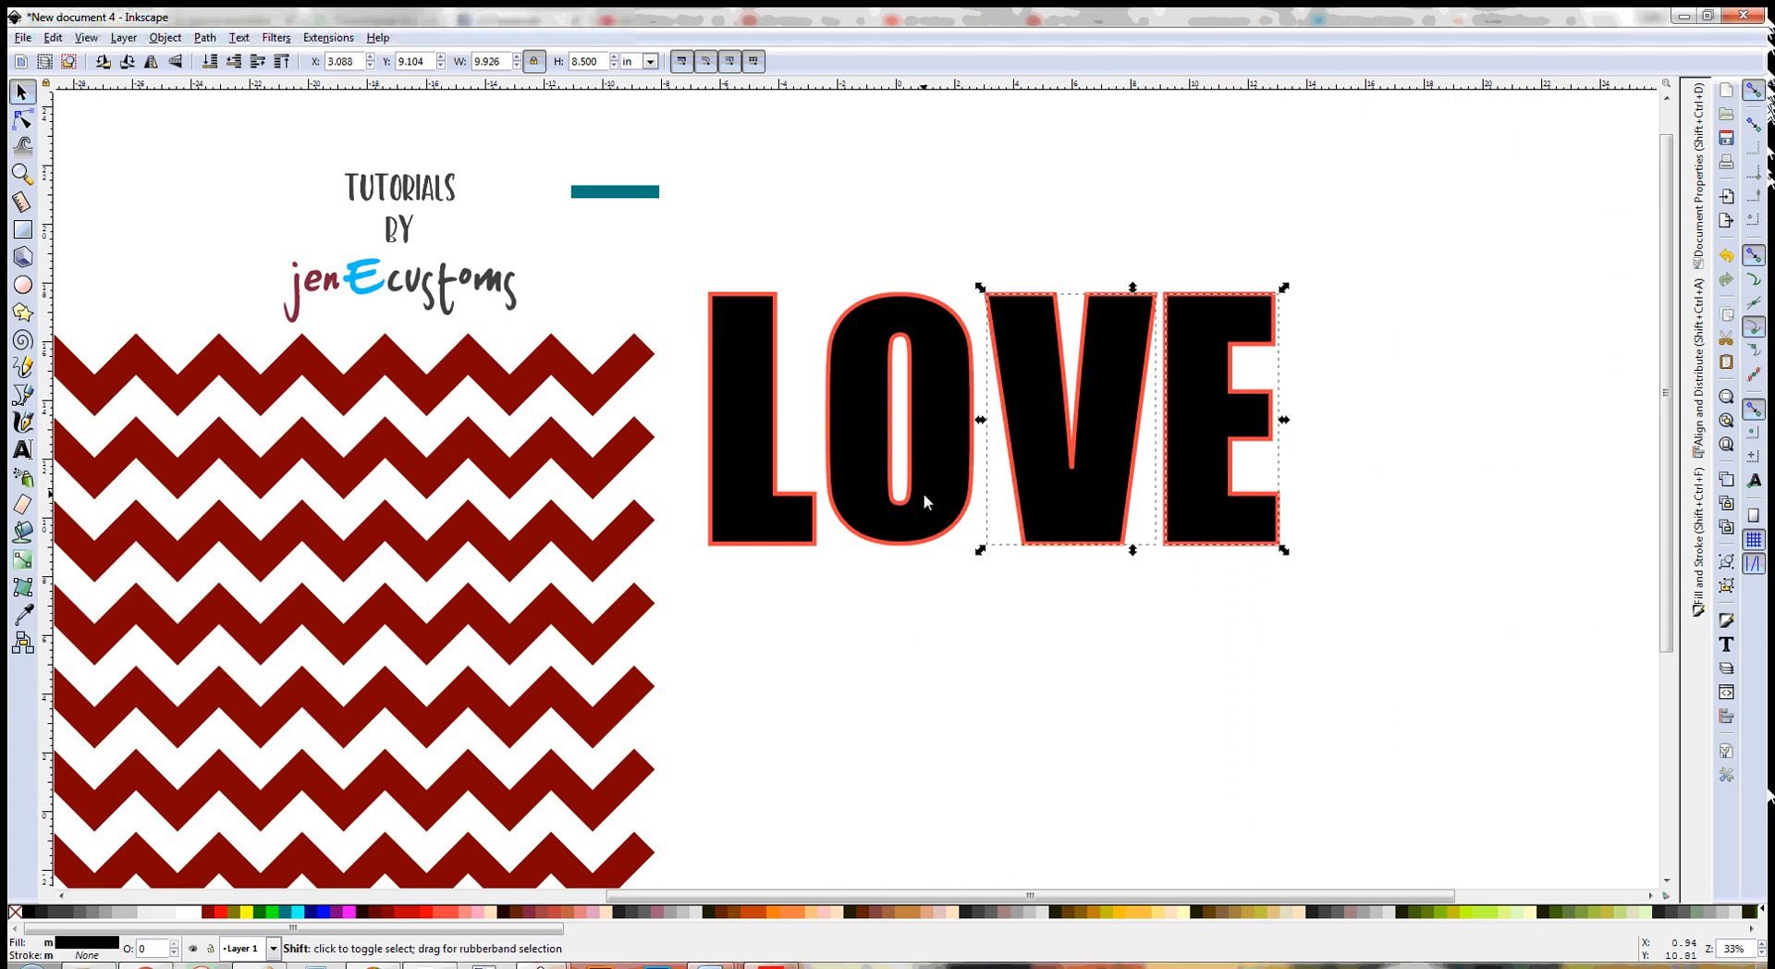
left_click(933, 506, "shift")
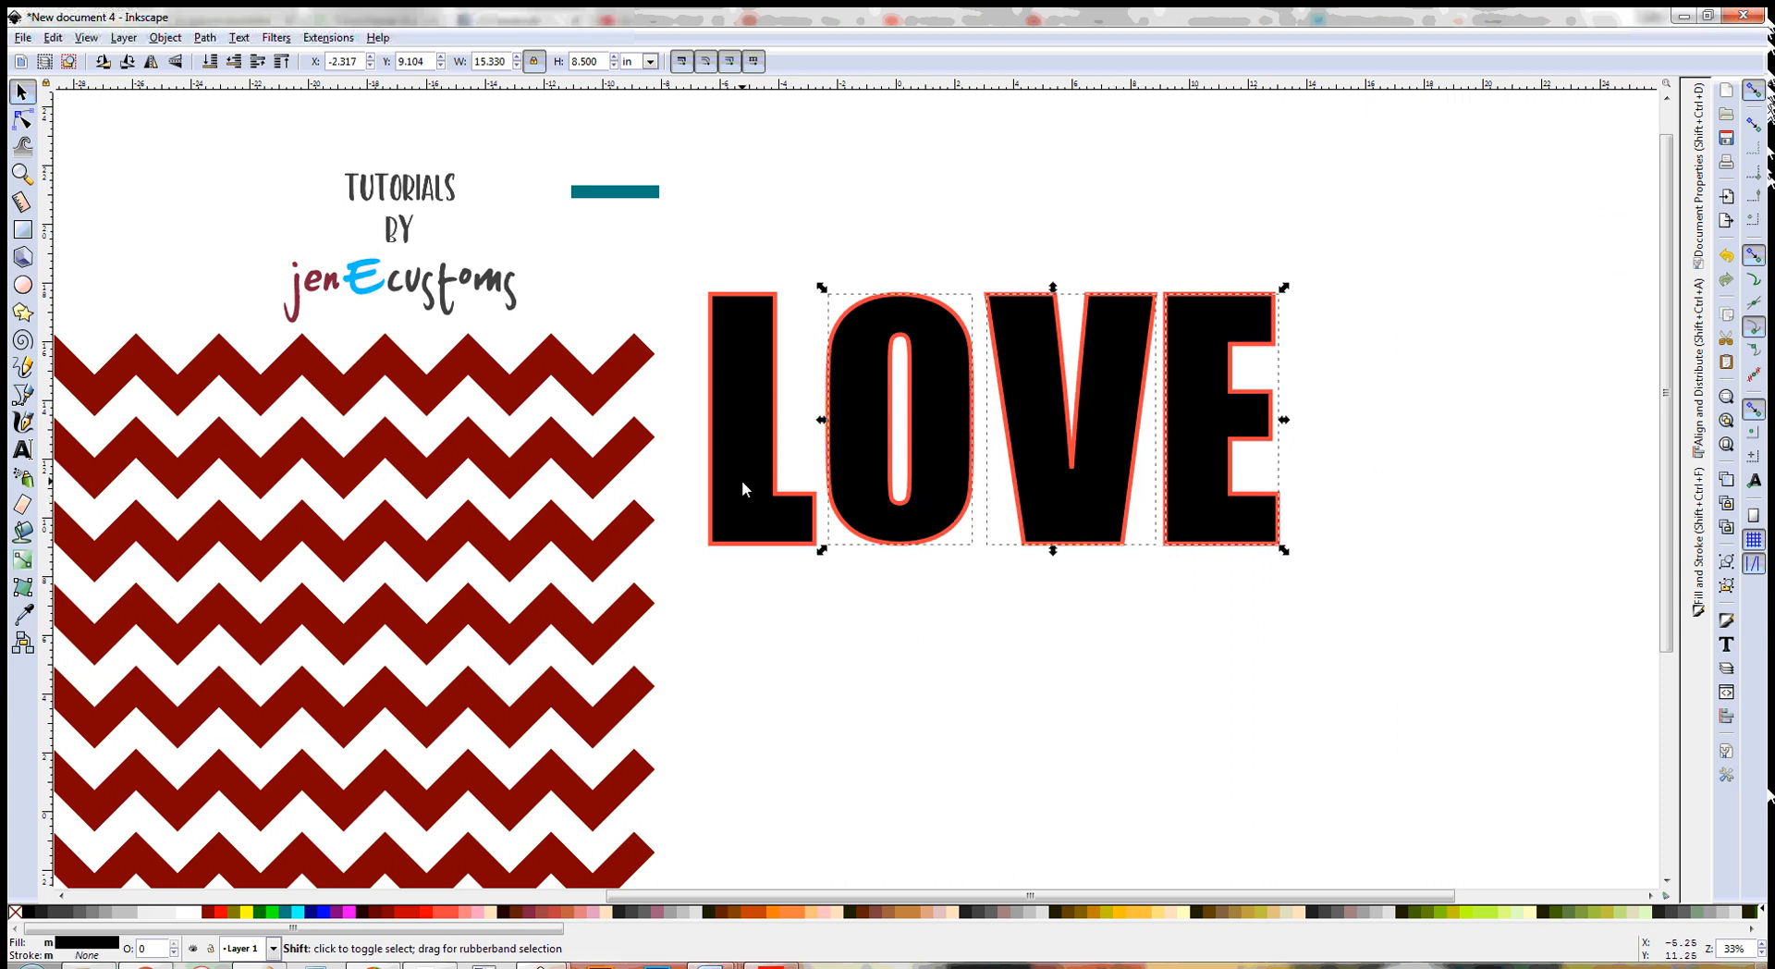
left_click(741, 368, "shift")
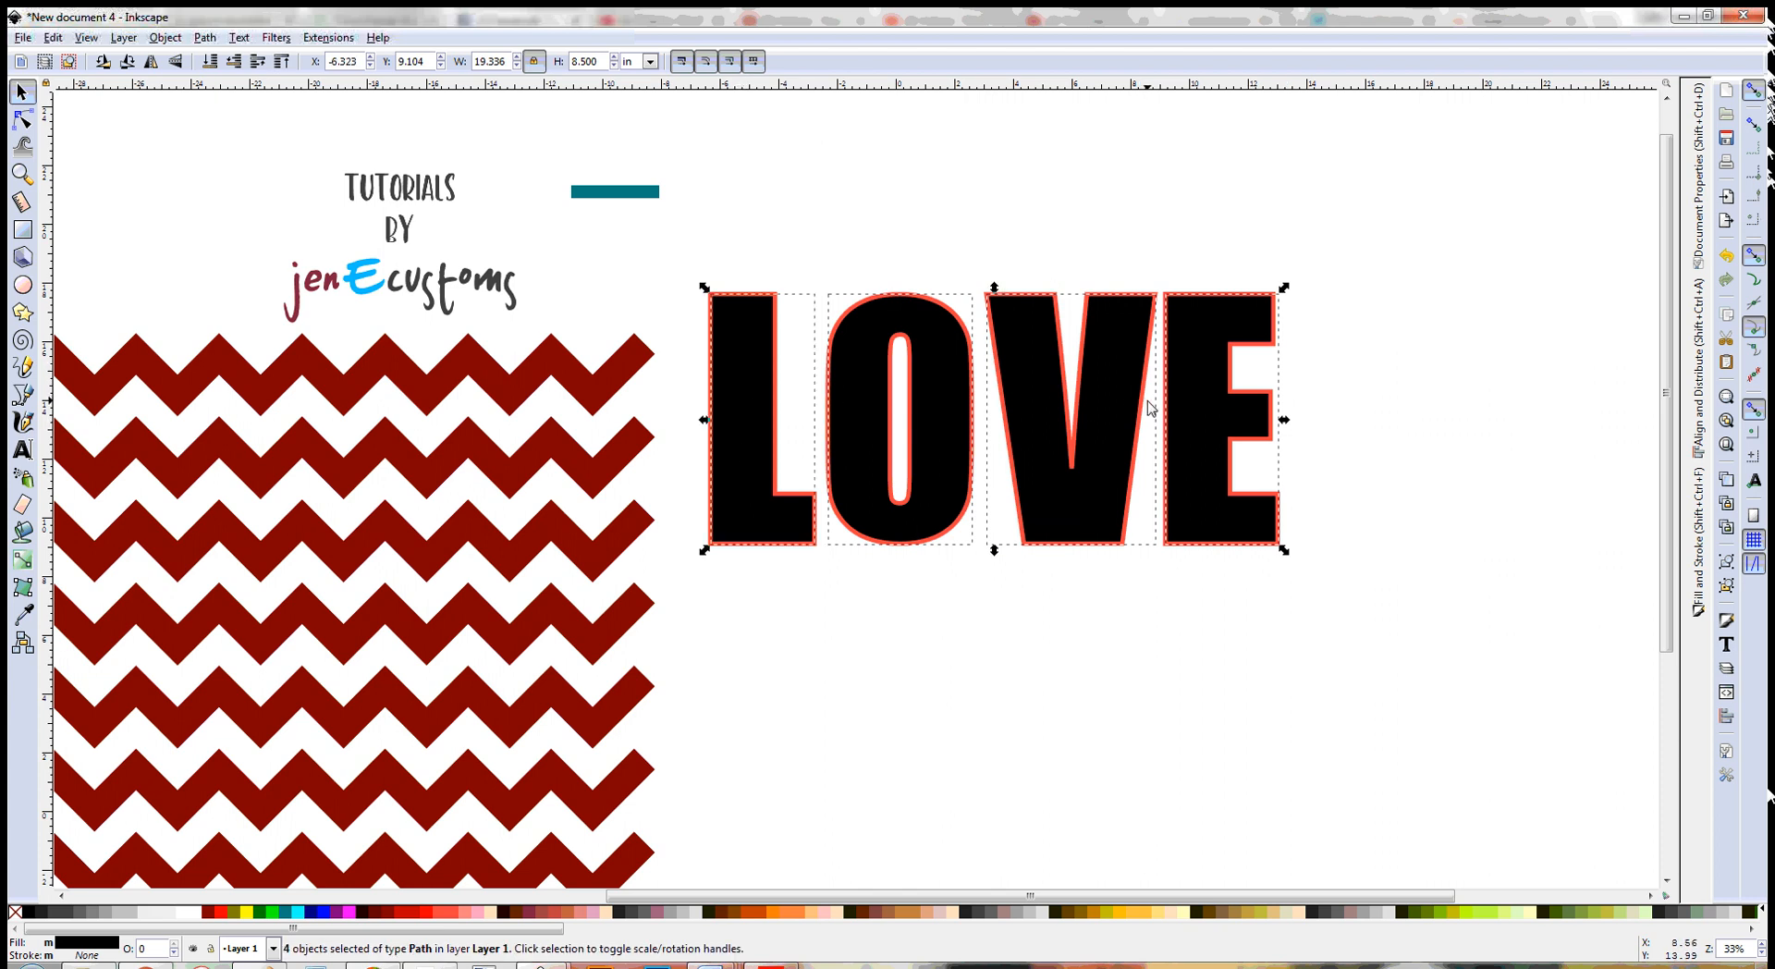
left_click(205, 39)
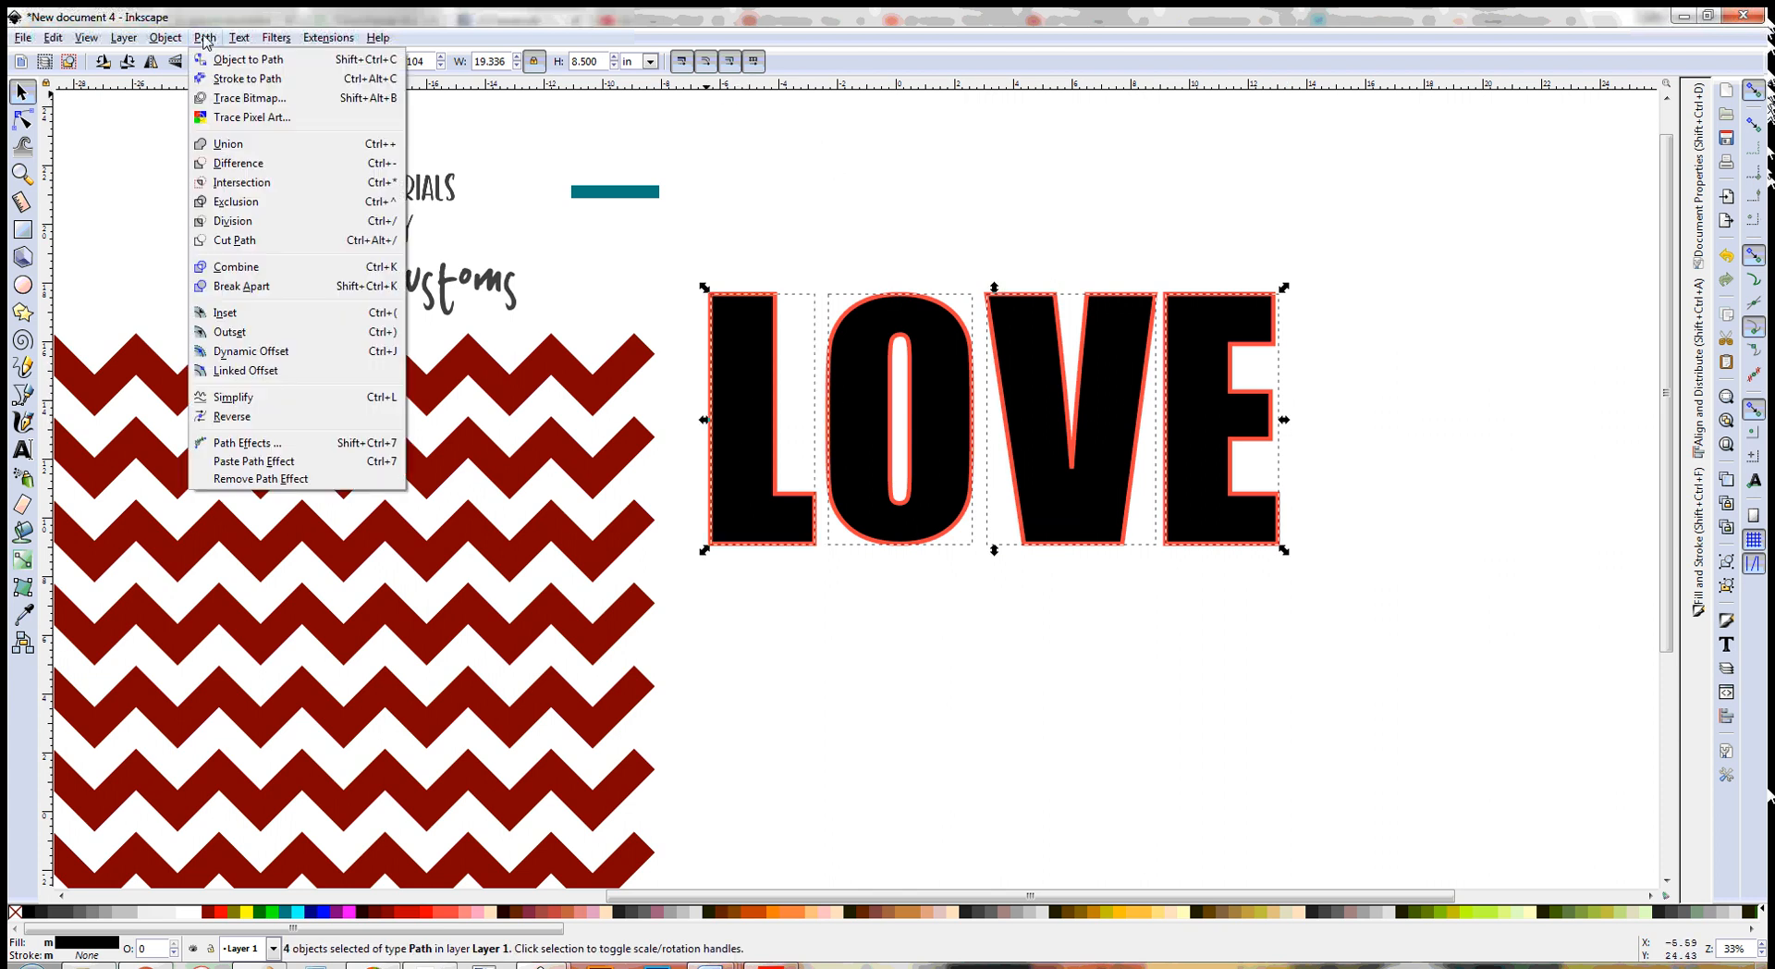
left_click(228, 145)
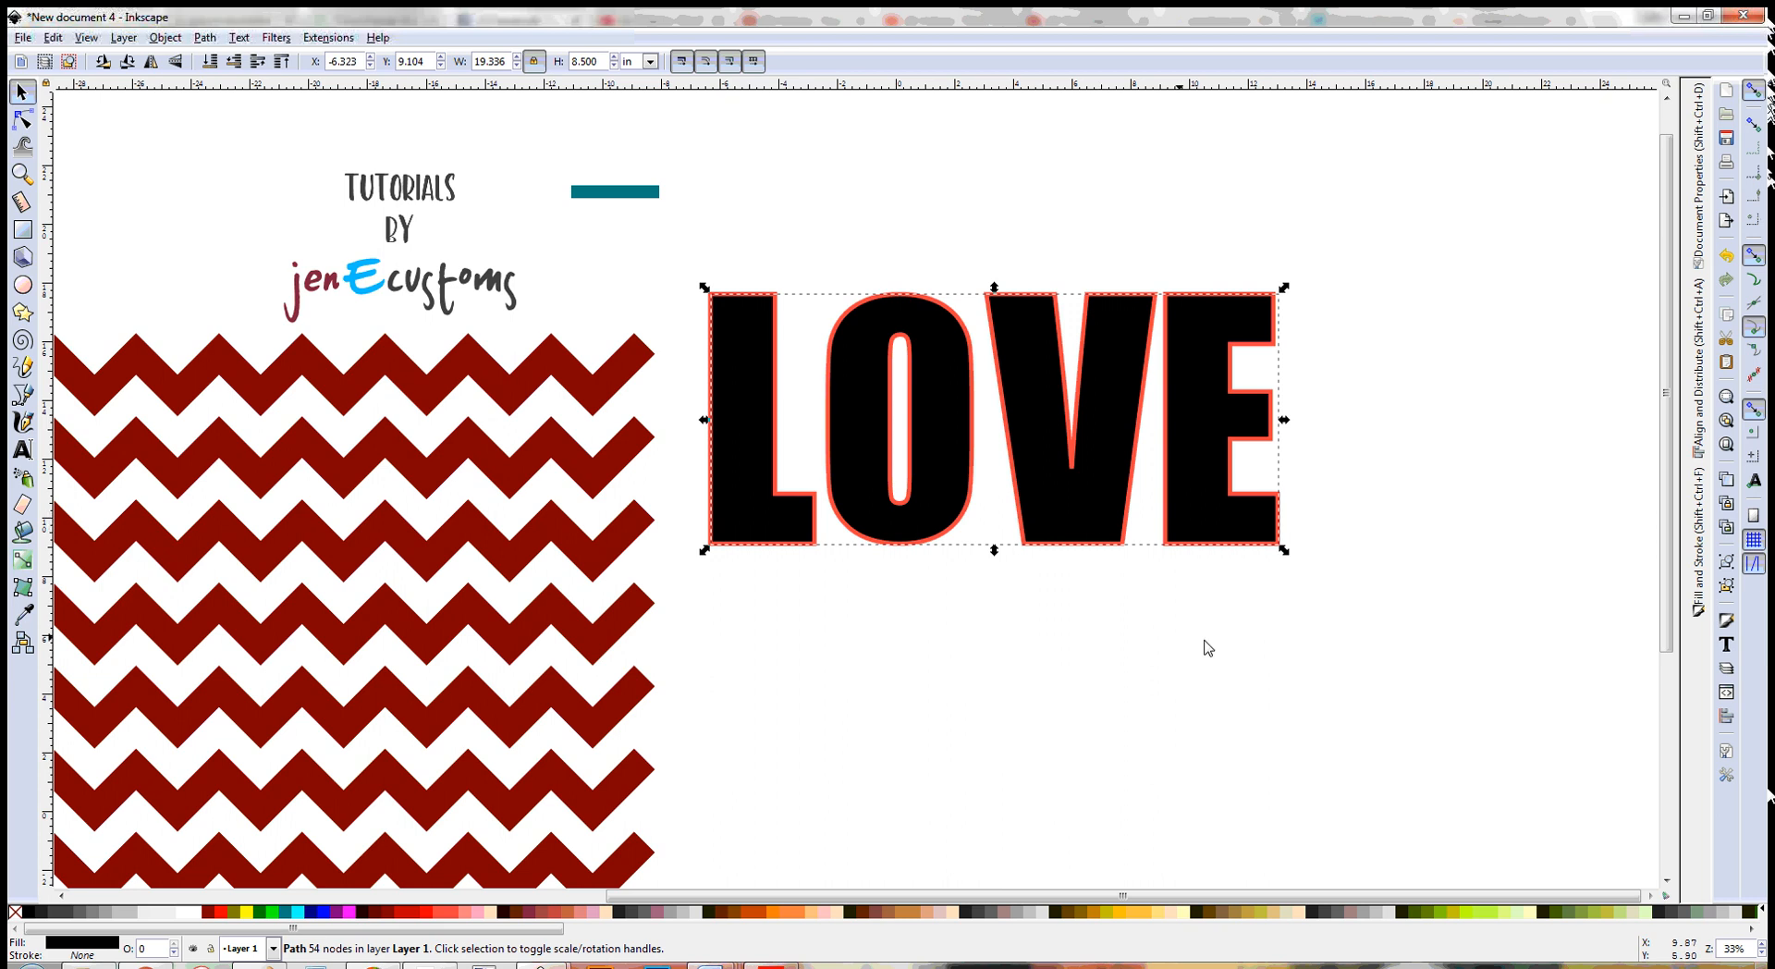
left_click(163, 38)
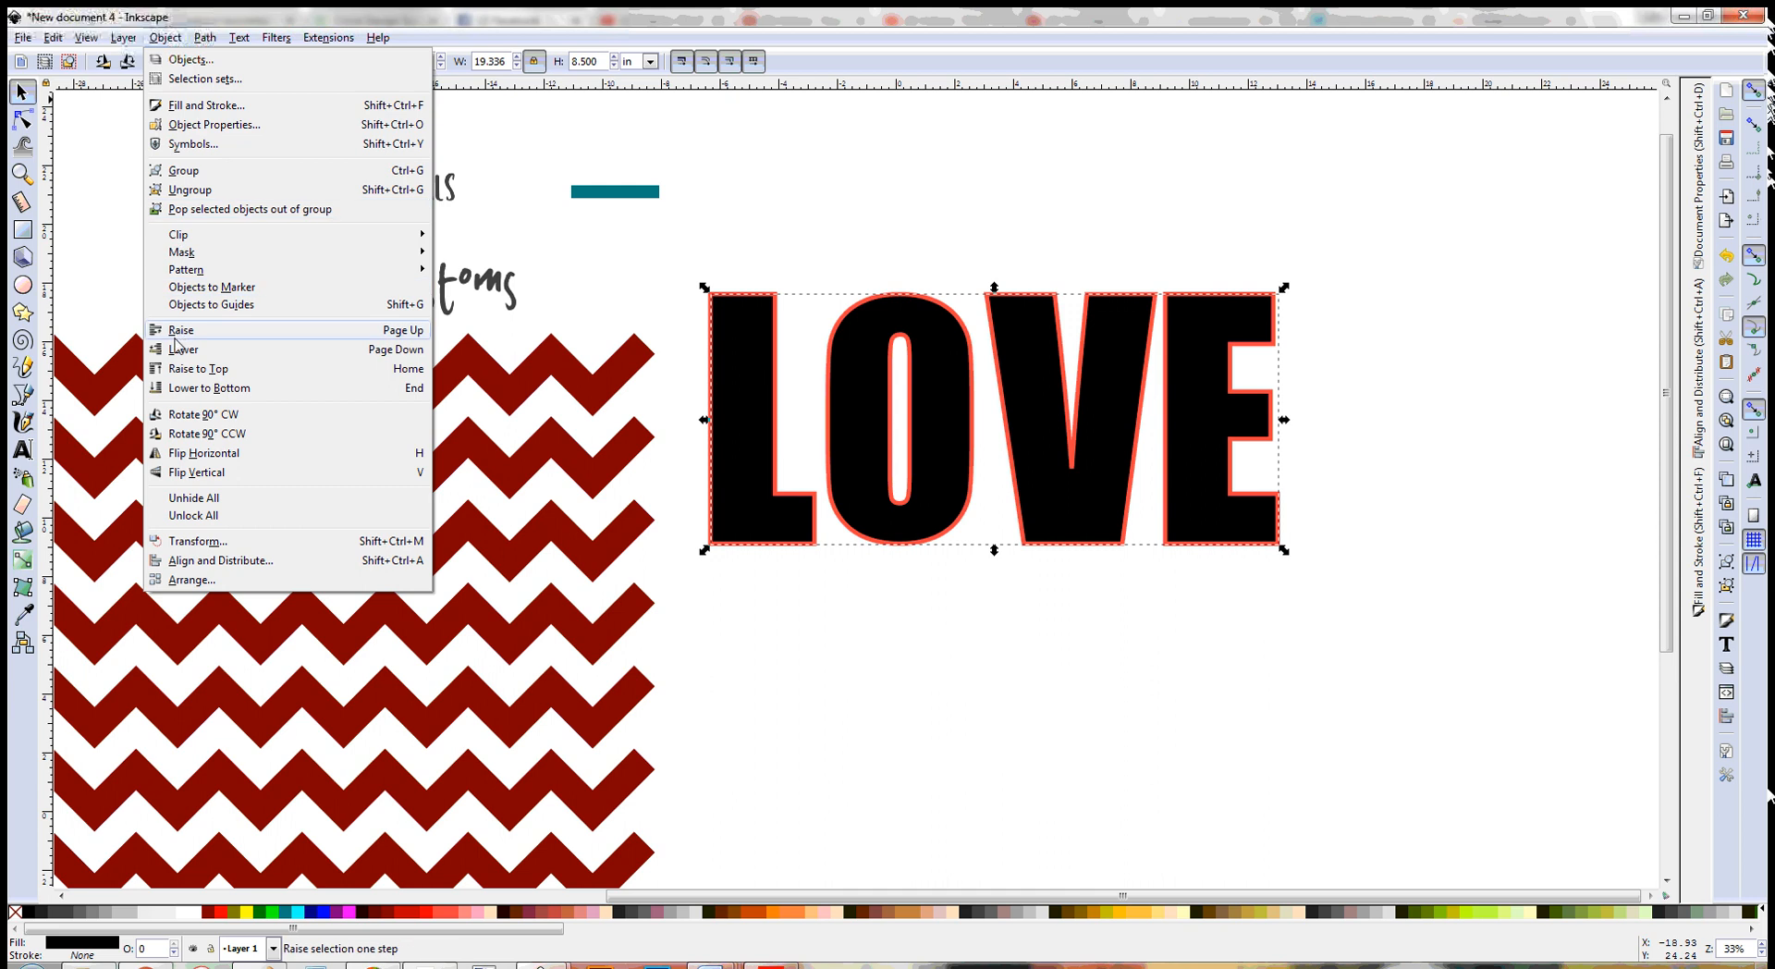
left_click(423, 368)
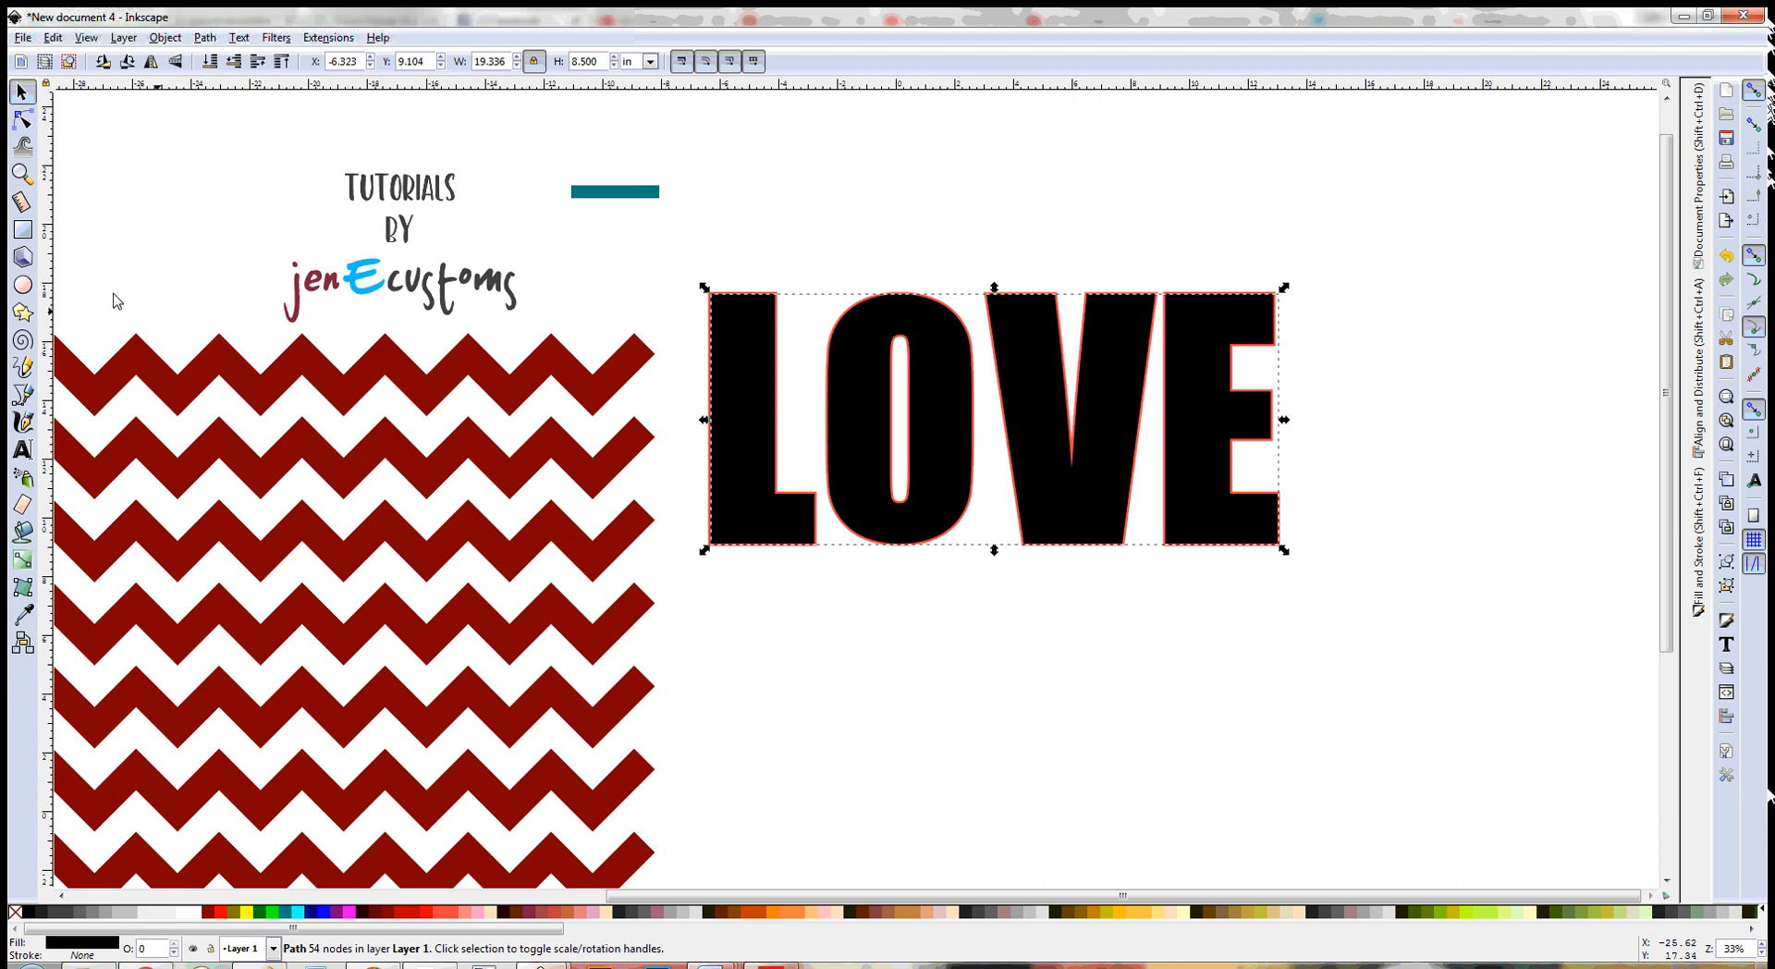
- Move the chevron pattern over the LOVE lettering and raise it to the top of the stacking order
left_click(129, 362)
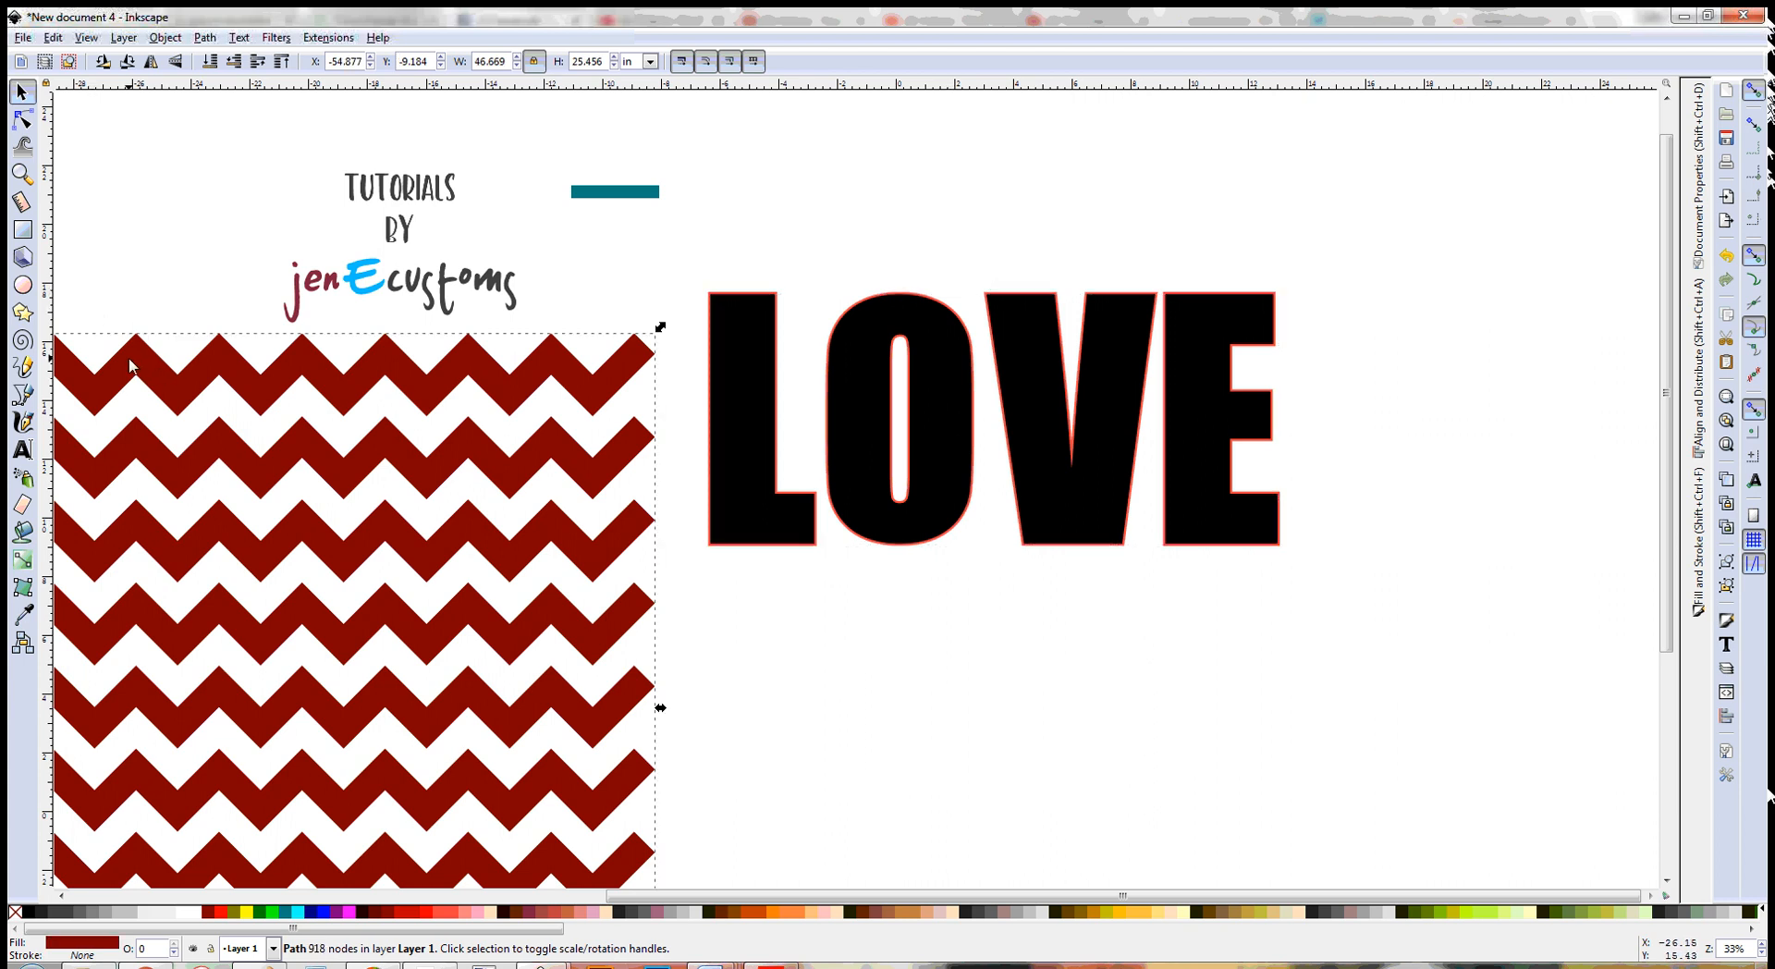
left_click_drag(129, 366, 844, 365)
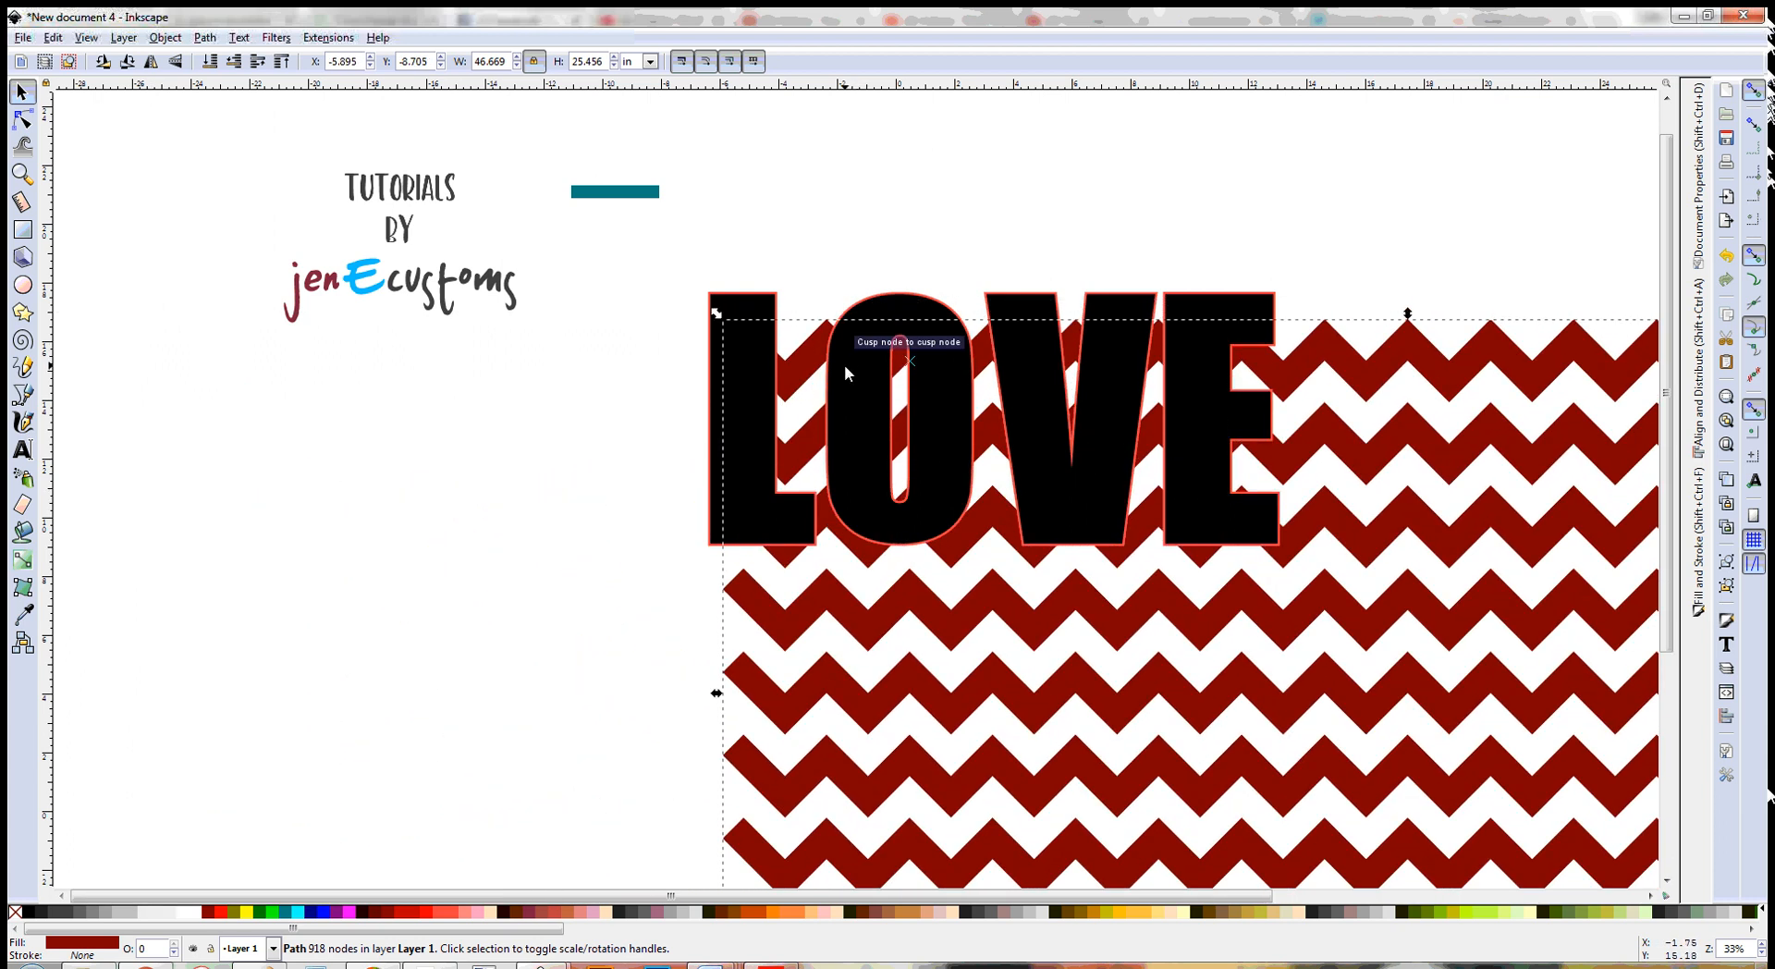
key("Home")
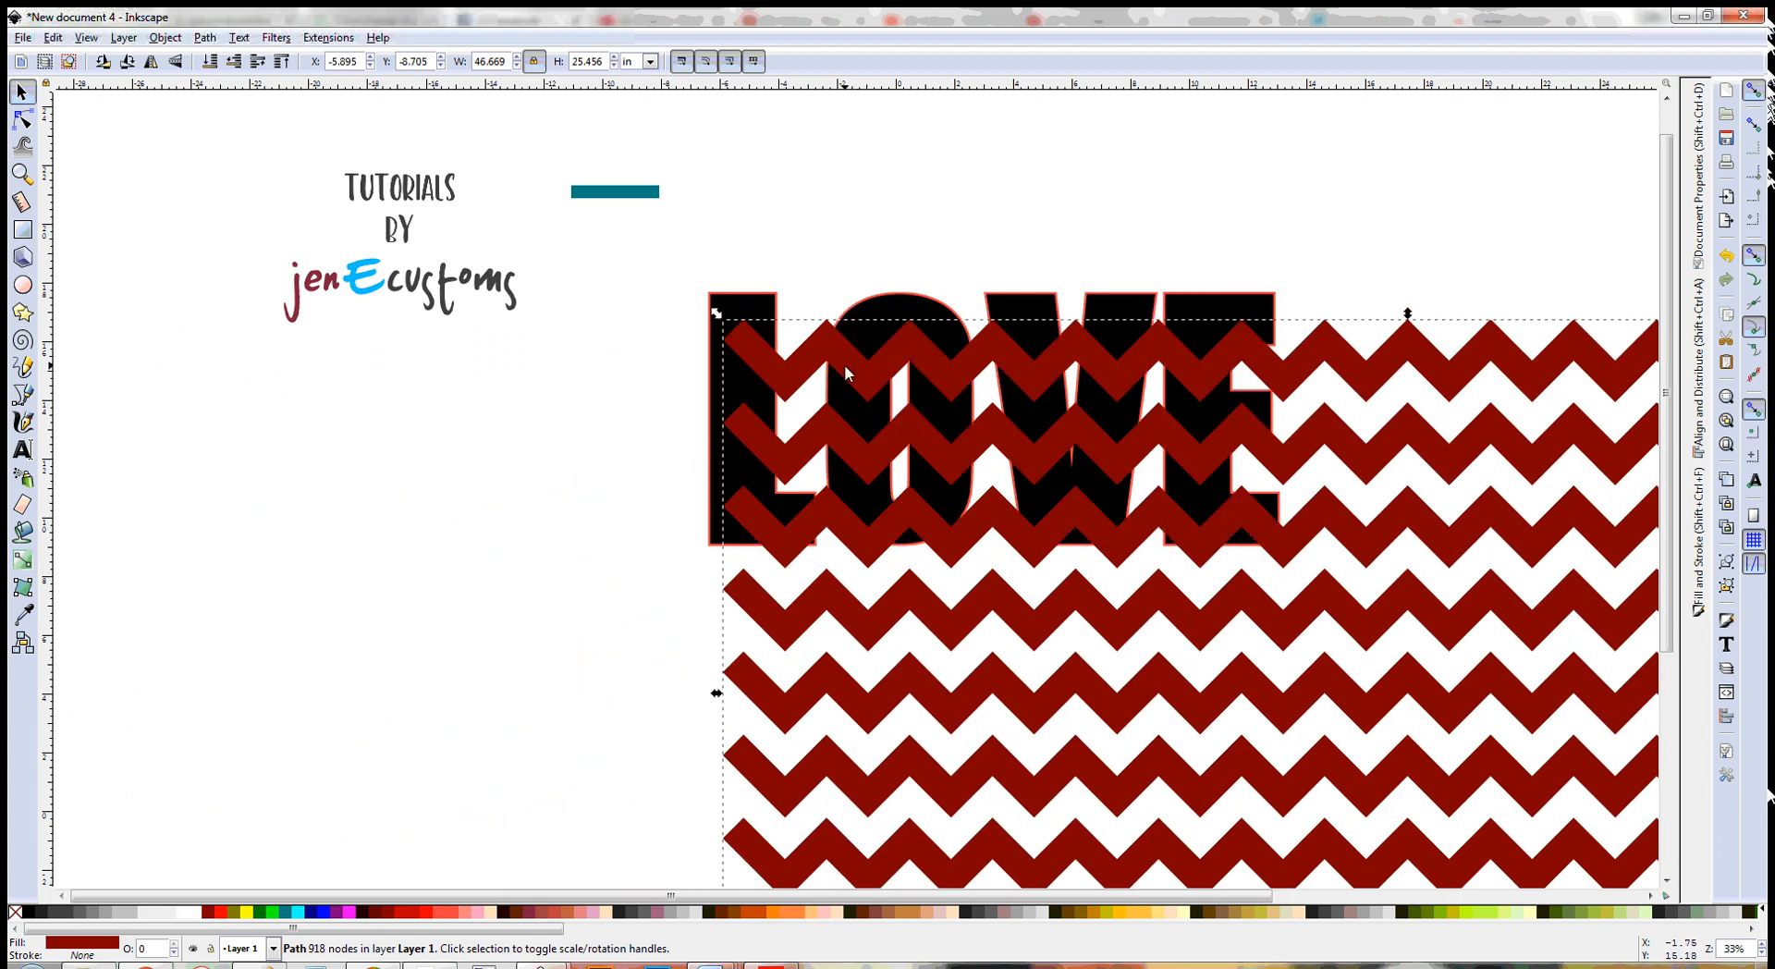
left_click_drag(845, 364, 816, 342)
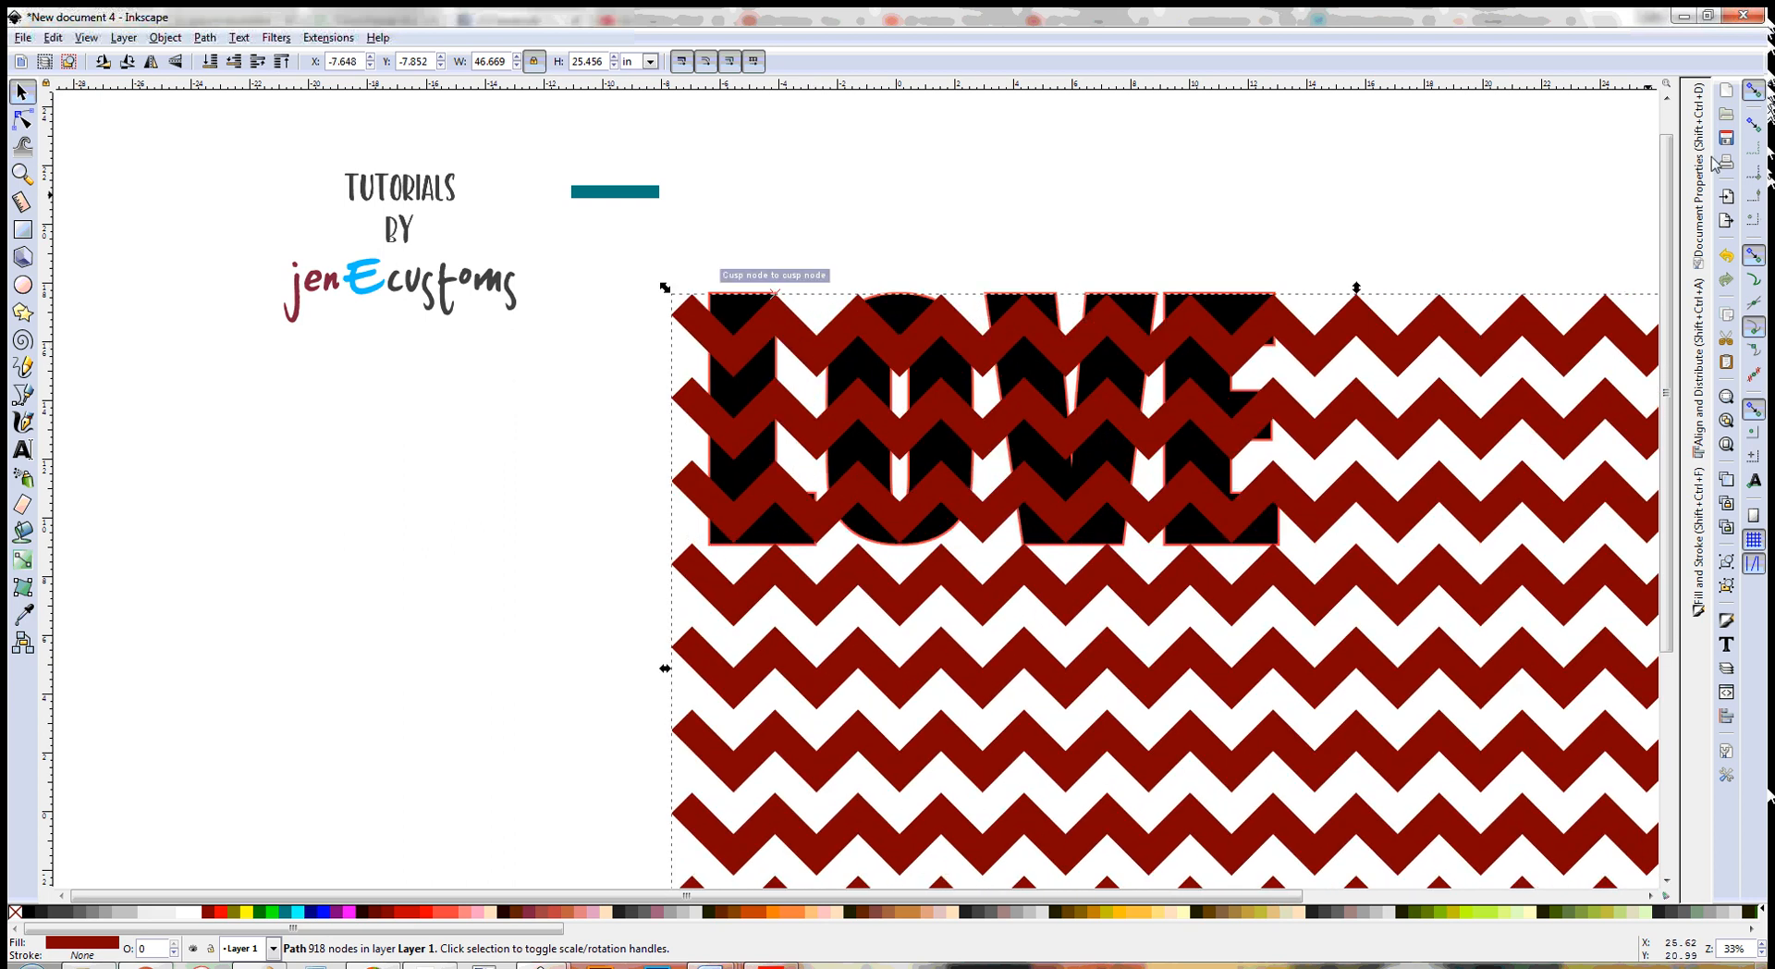
- Turn off snapping and try different positions for the chevron pattern so that it still covers the LOVE lettering
left_click(1754, 90)
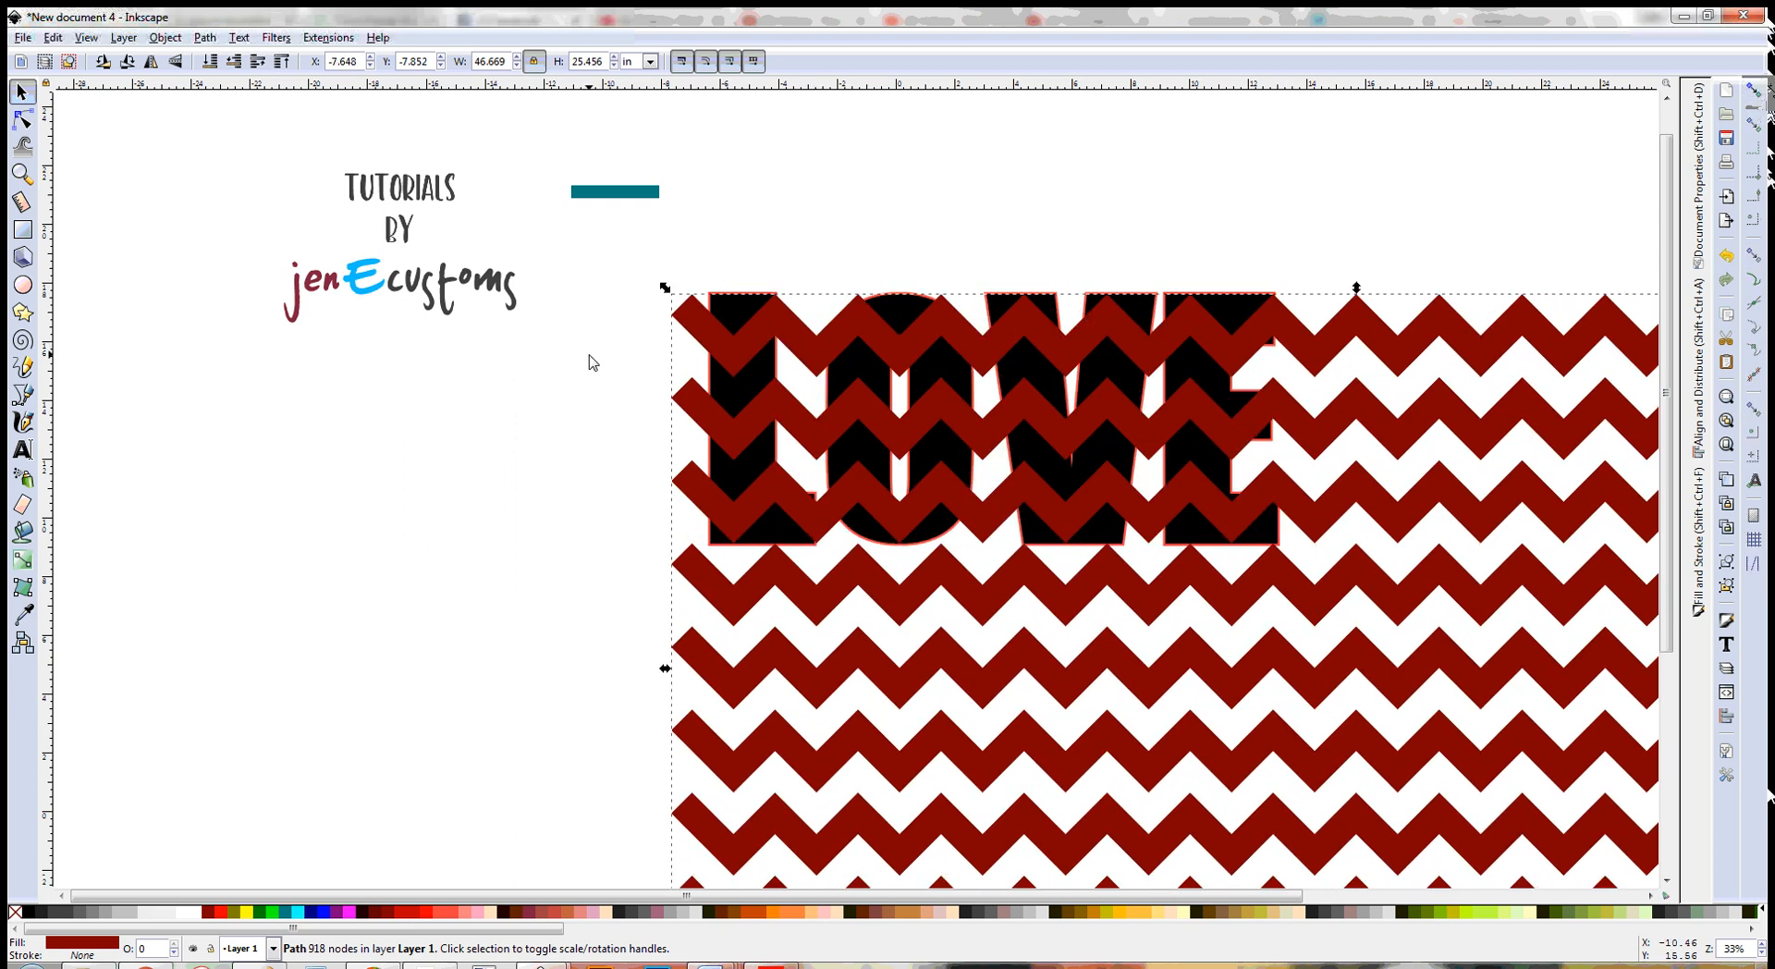
left_click_drag(729, 357, 693, 358)
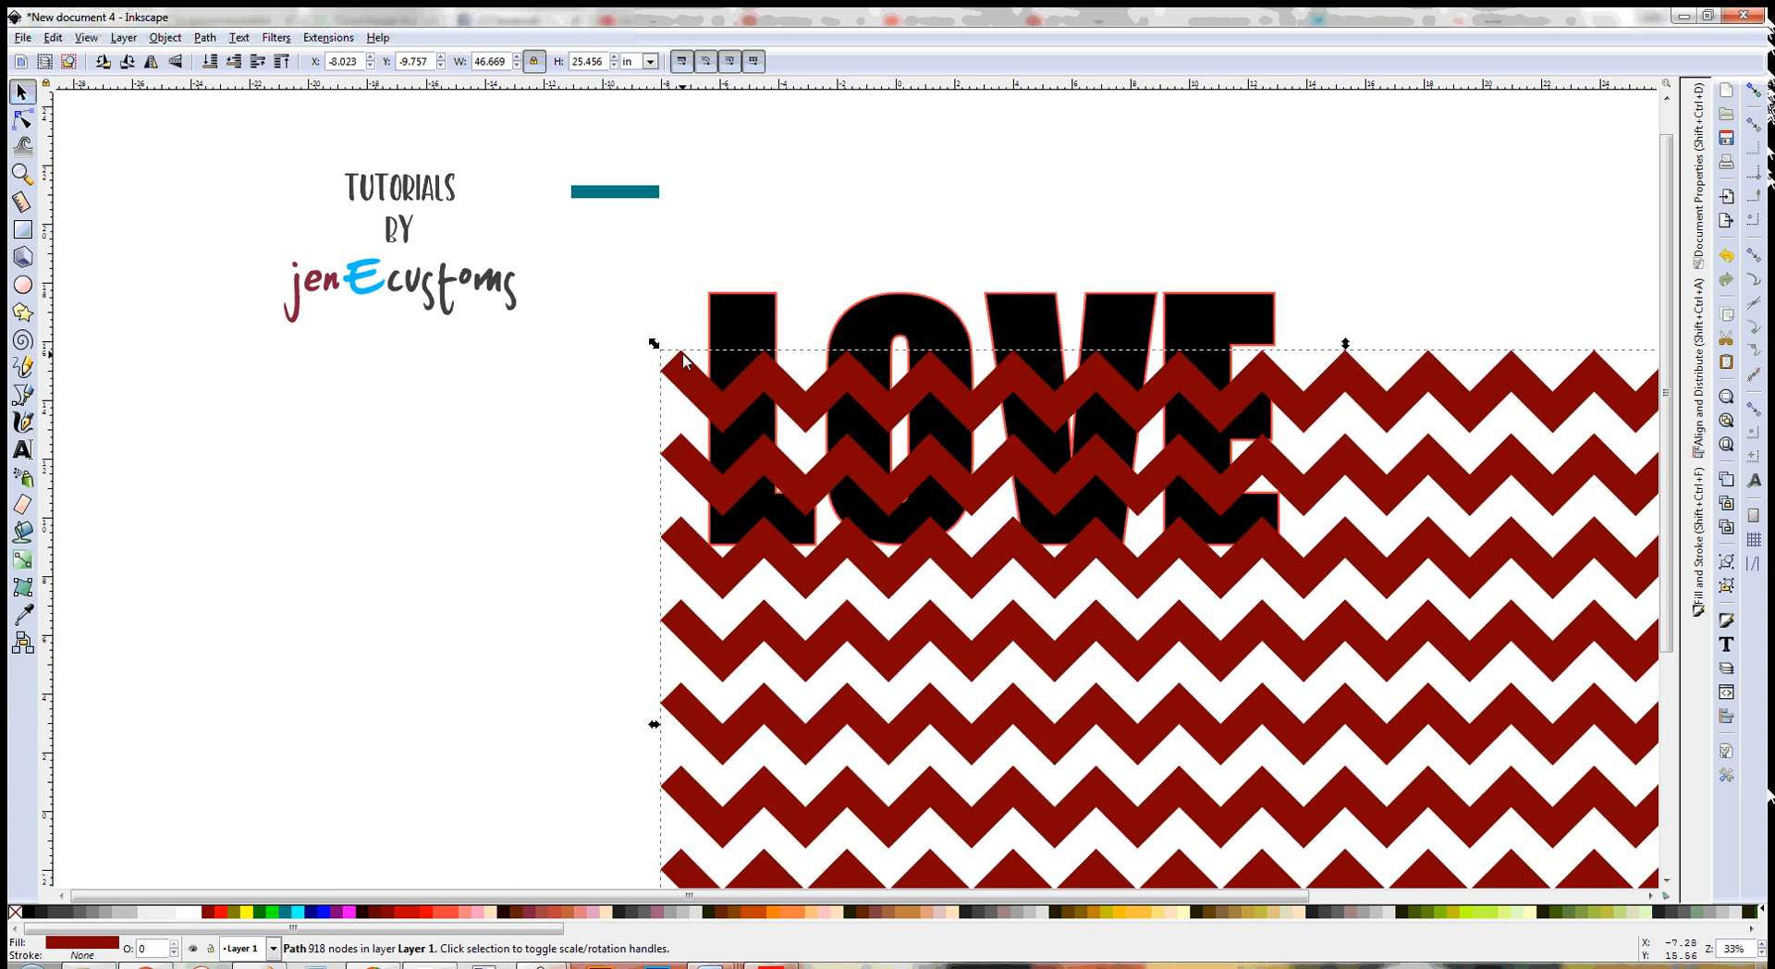
key("ctrl+z")
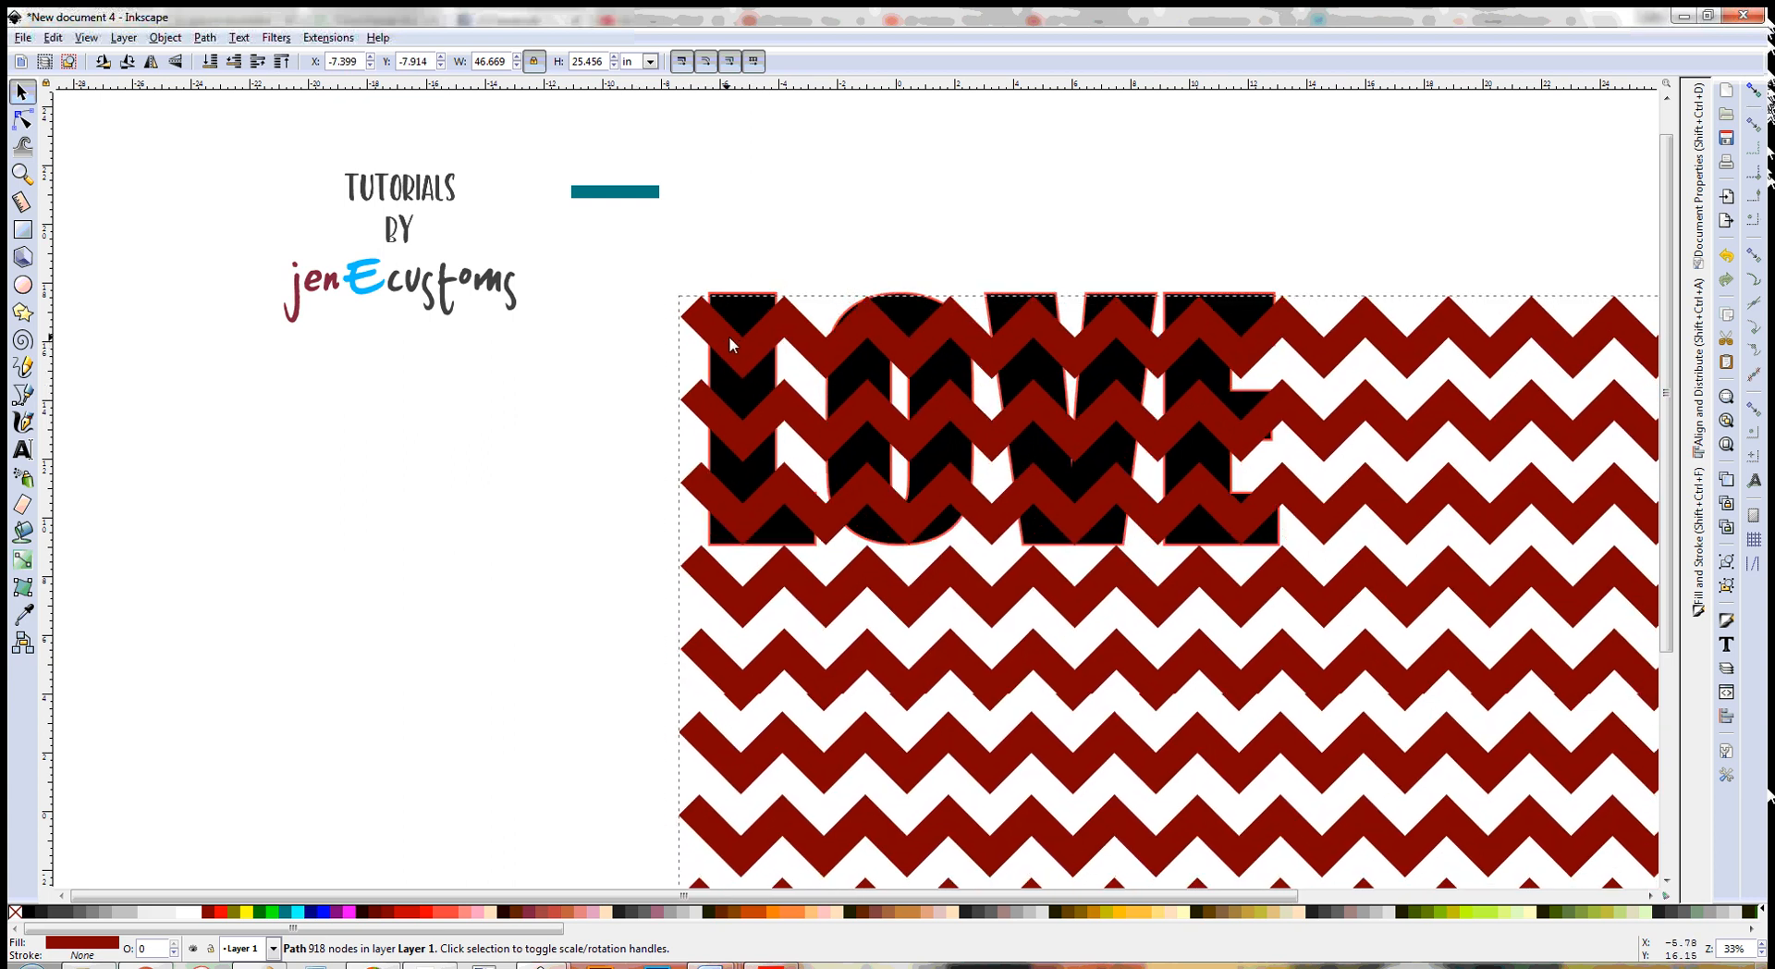
left_click_drag(737, 336, 735, 337)
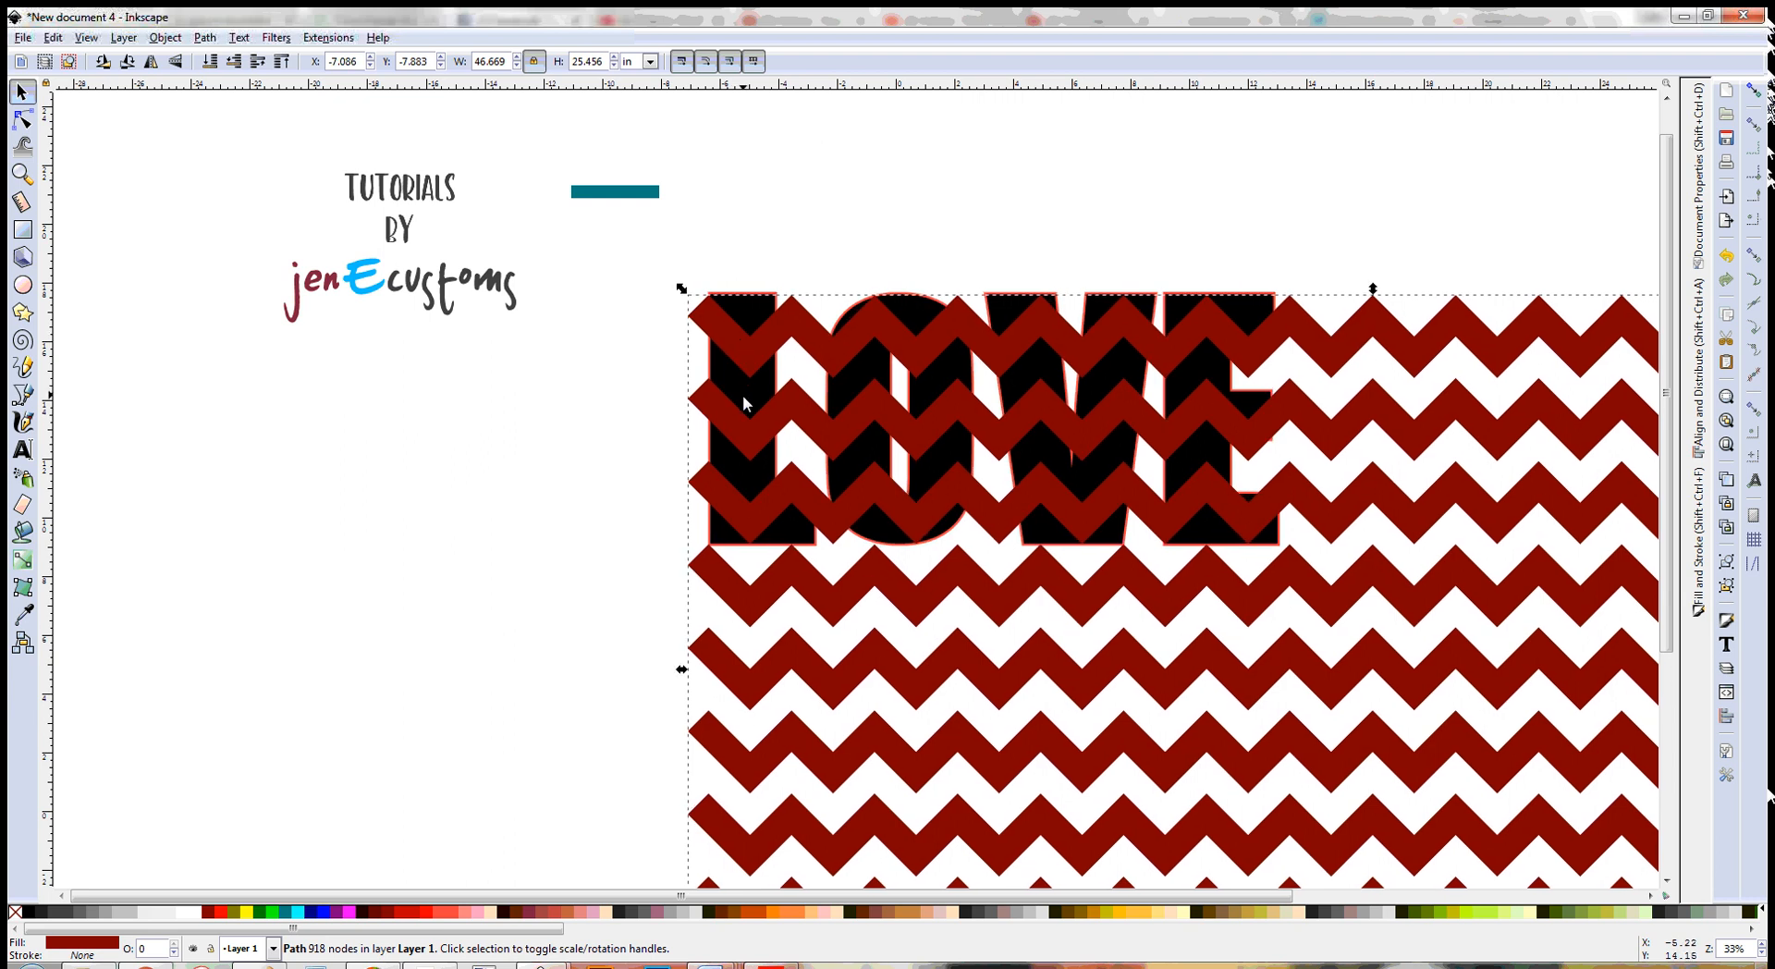
- Centre the chevron pattern horizontally and vertically on the black LOVE path, aligning relative to the first selected object
left_click(742, 397, "alt")
left_click(1128, 341, "shift")
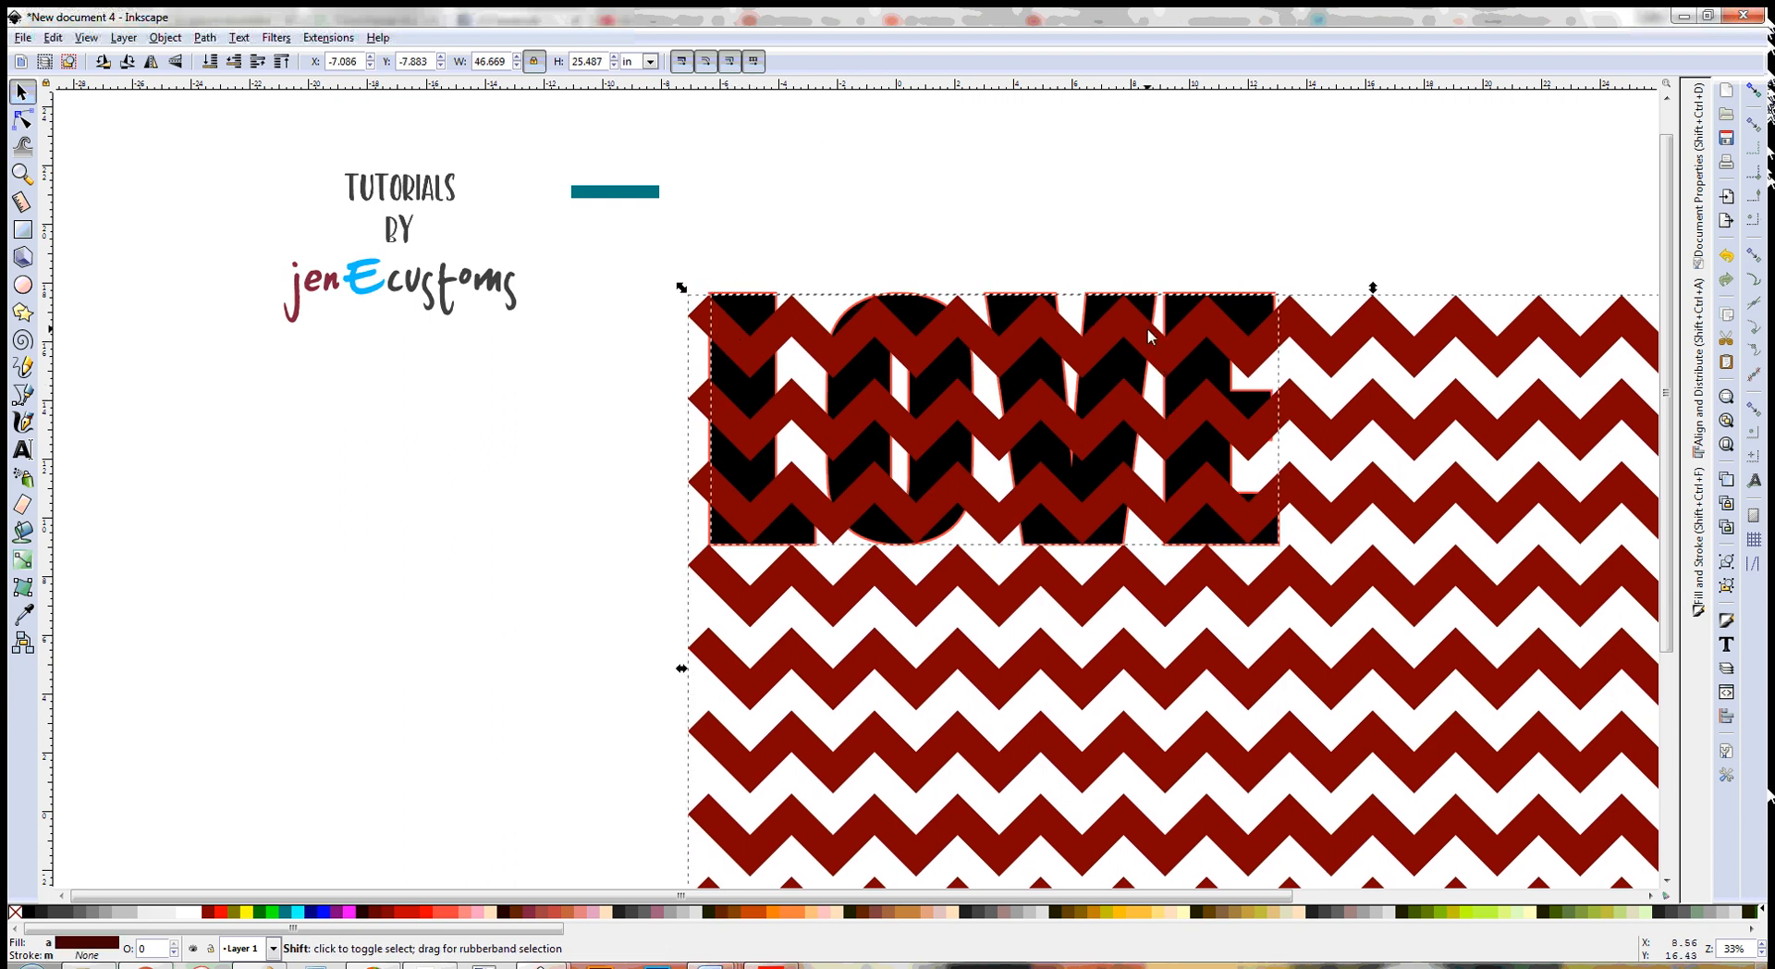
left_click(1704, 407)
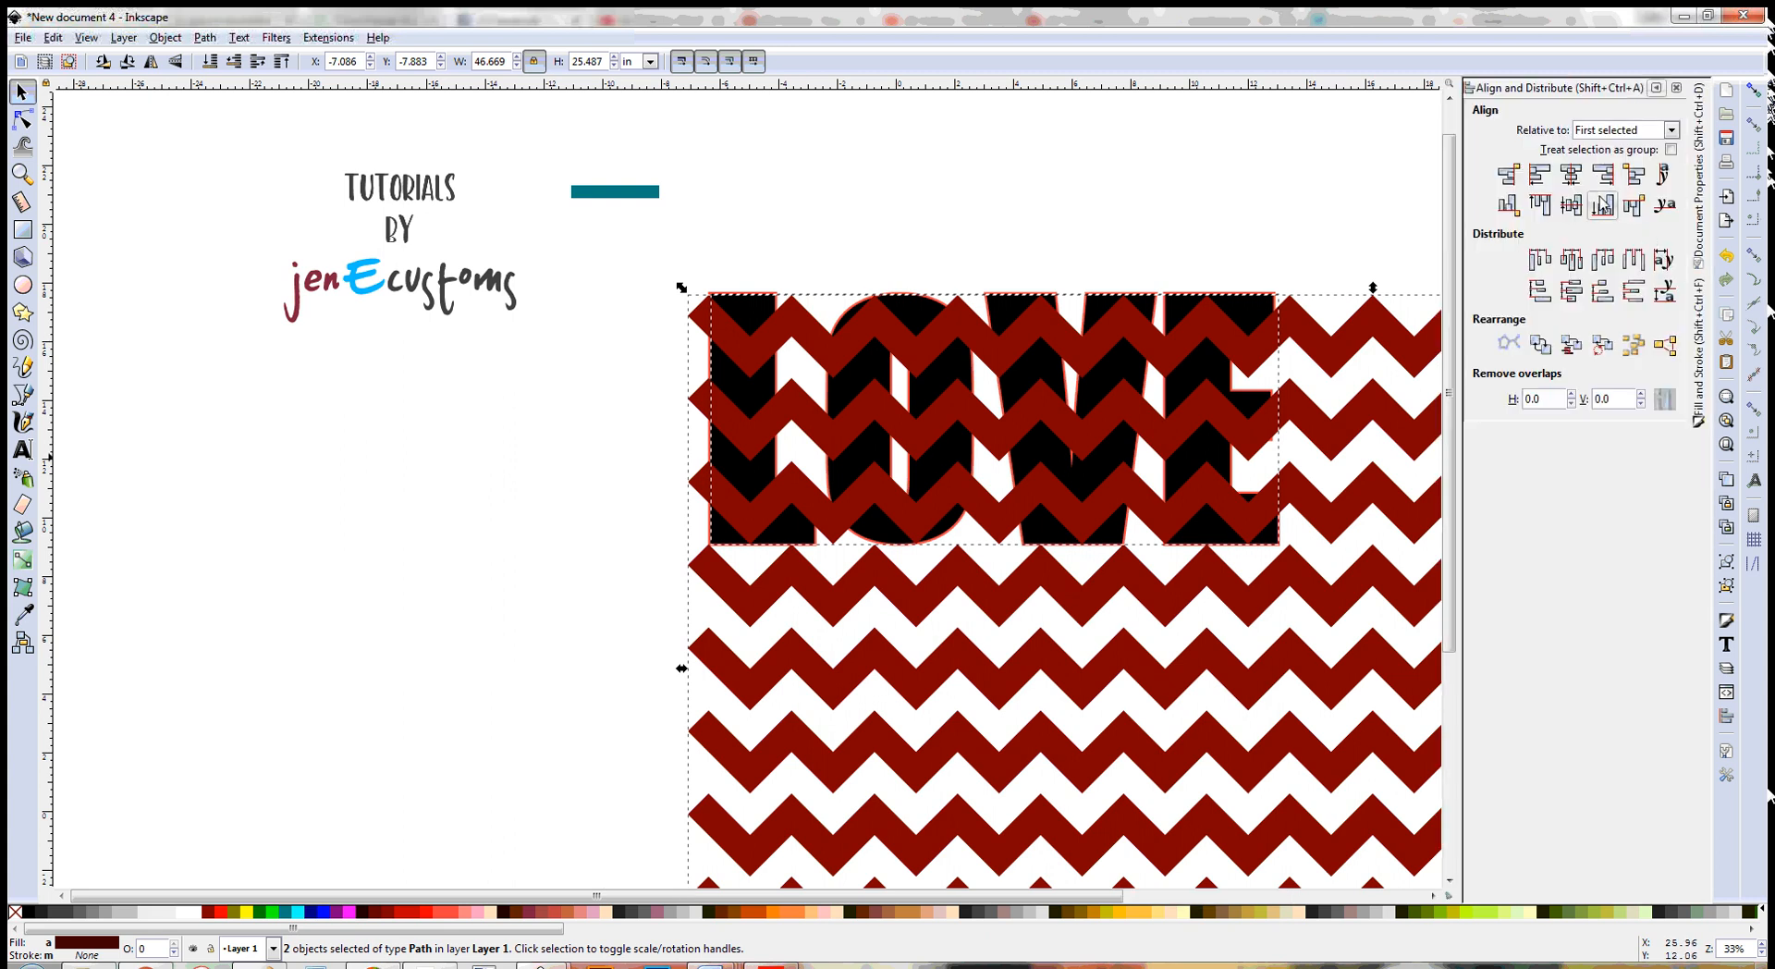
left_click(1570, 174)
left_click(1571, 206)
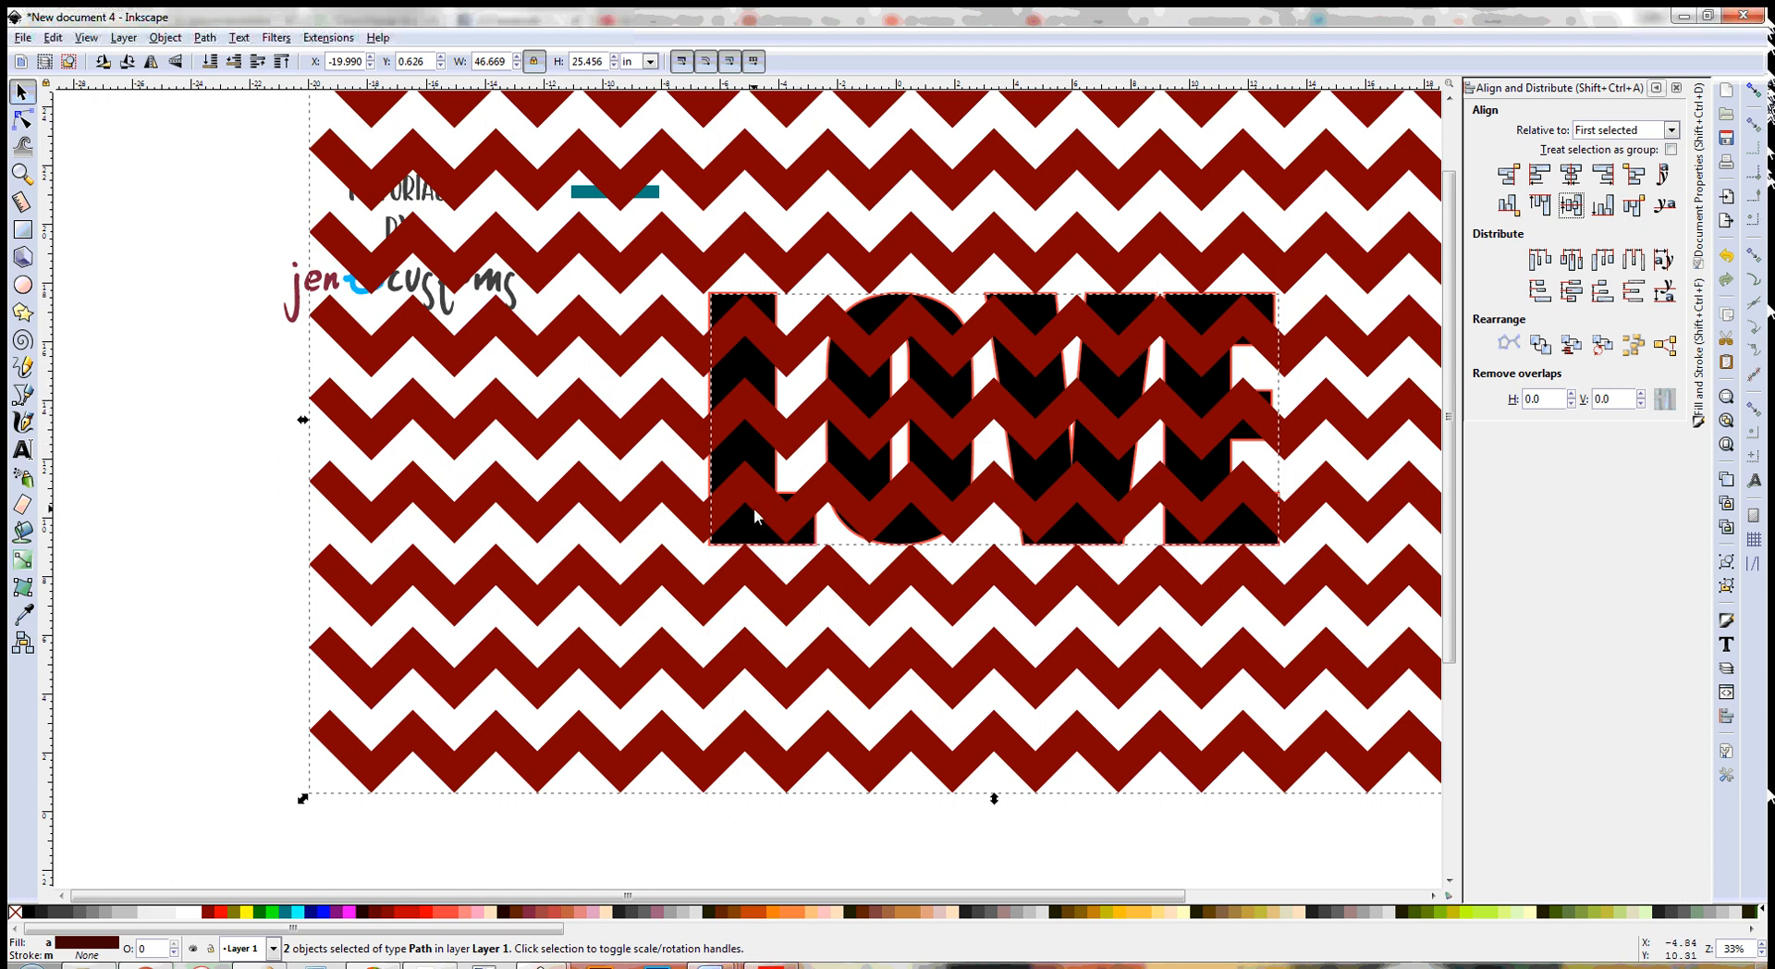
- Scale the chevron pattern down to about 31.3 in wide, move it over the LOVE lettering and squeeze its height to about 11.8 in
left_click(1660, 90)
left_click(535, 635)
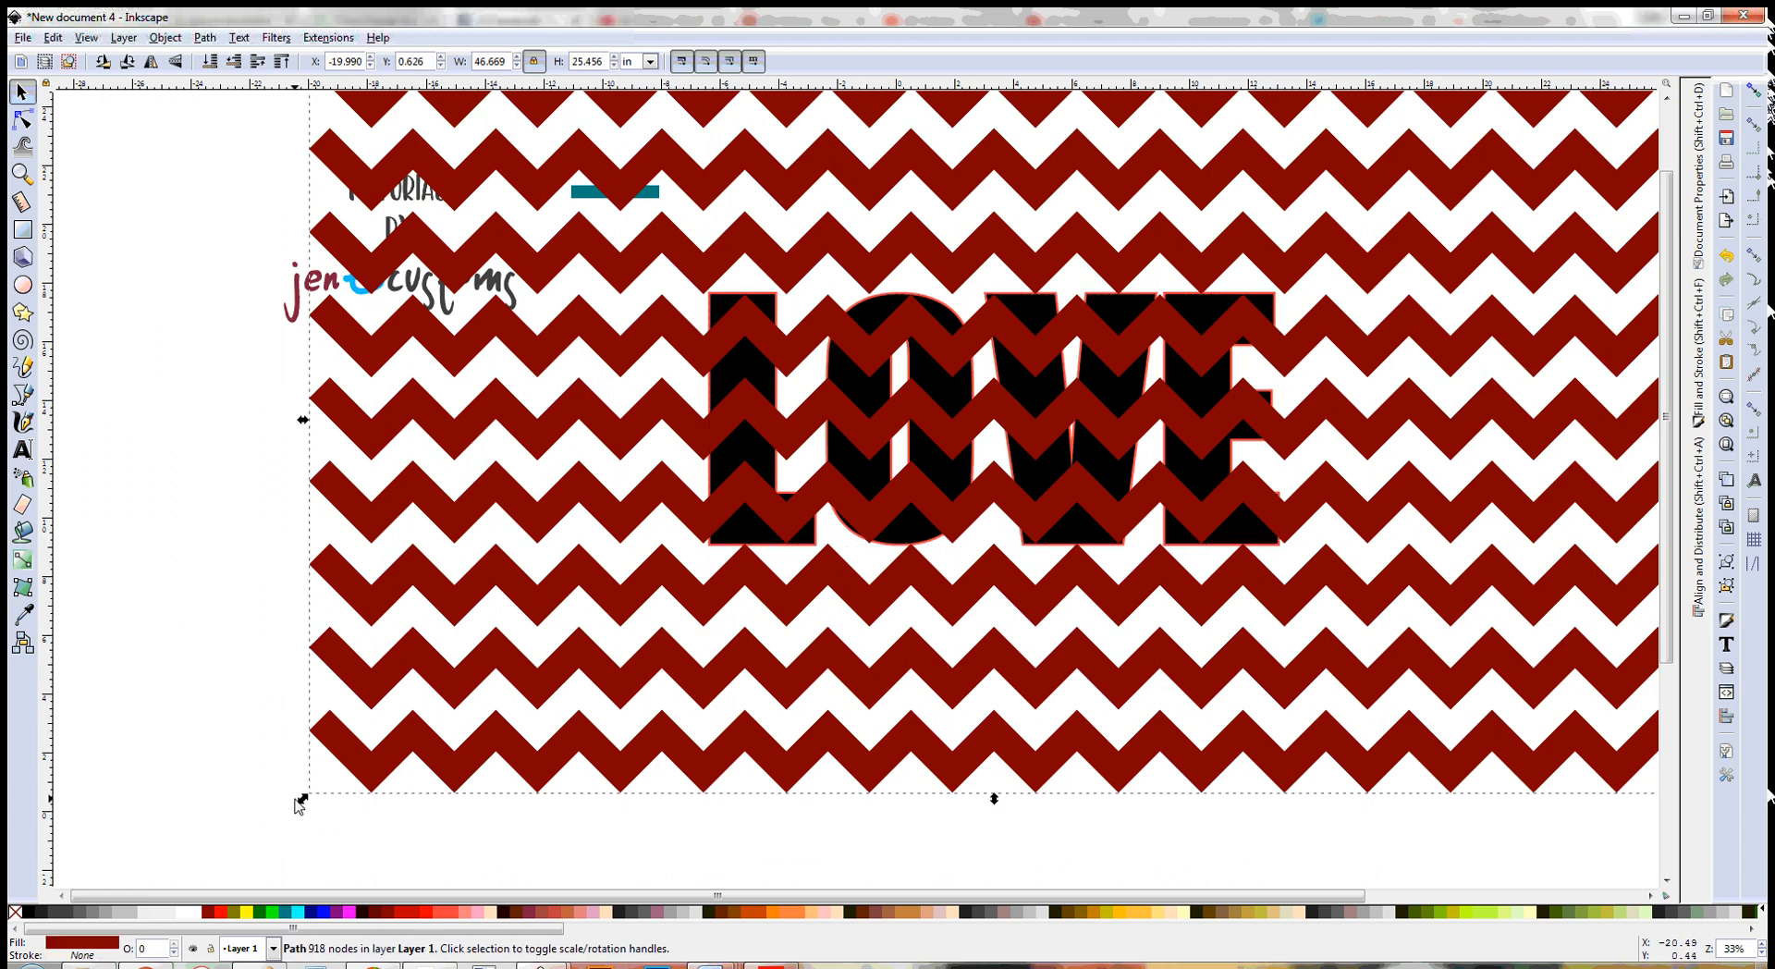
left_click_drag(303, 799, 754, 555)
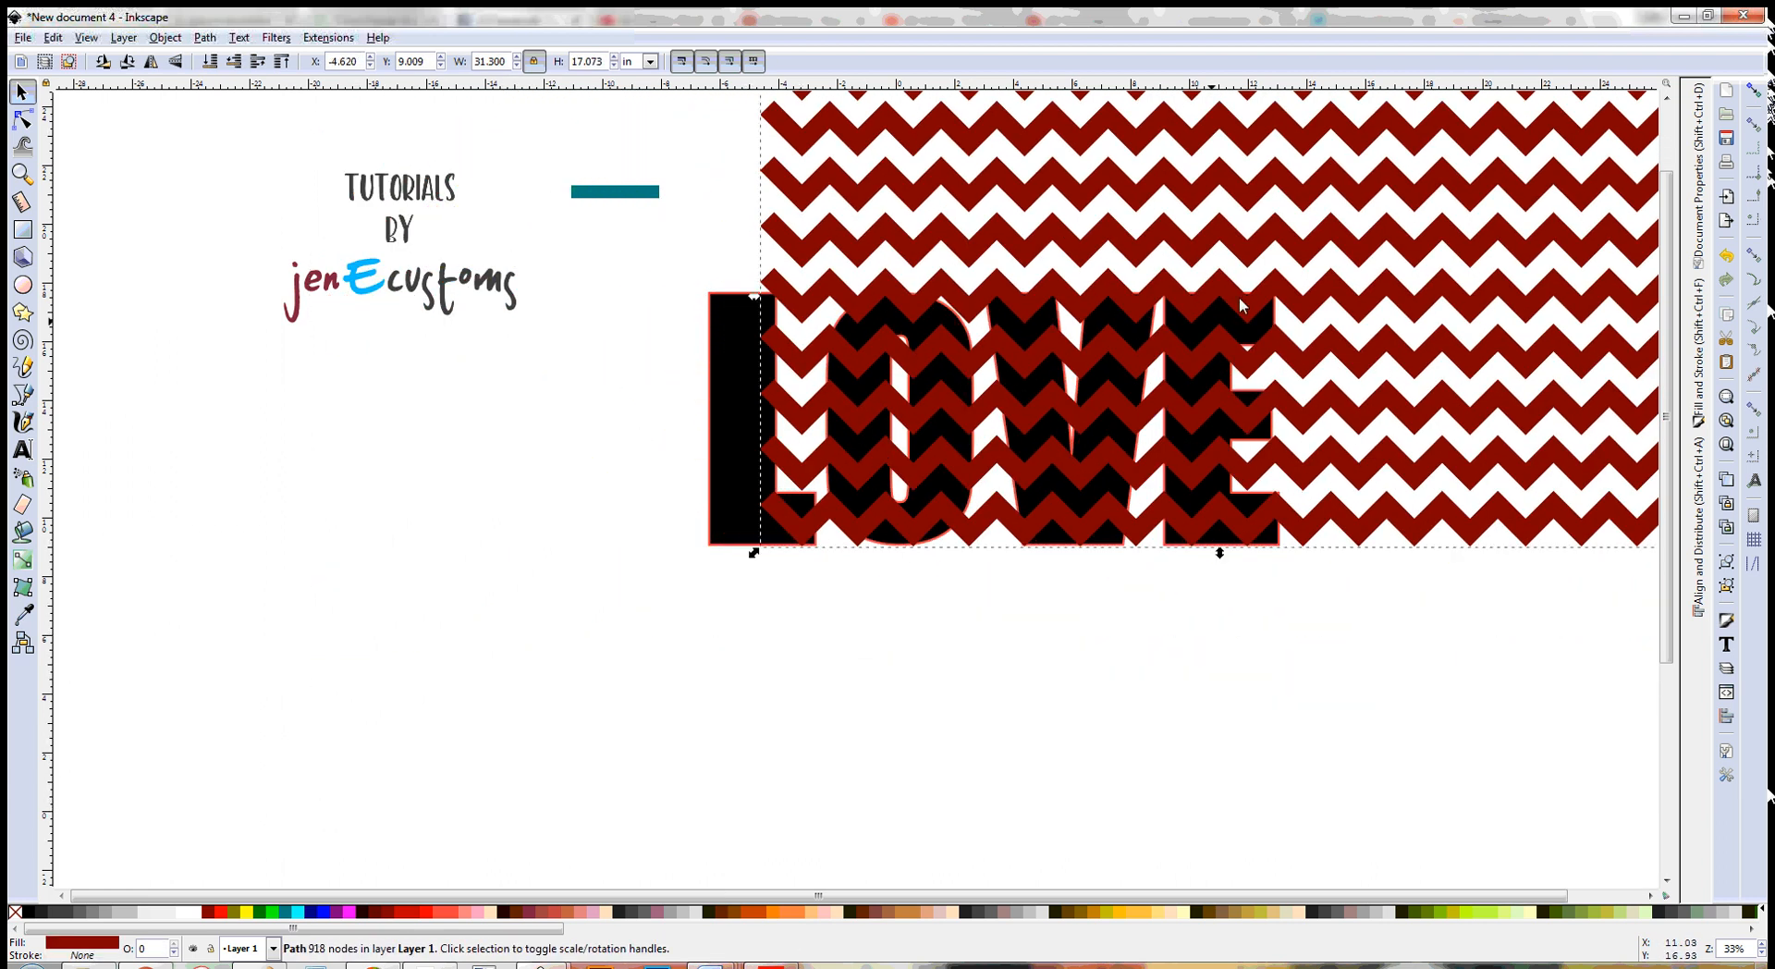
left_click_drag(1252, 196, 1150, 438)
left_click_drag(1117, 794, 1112, 632)
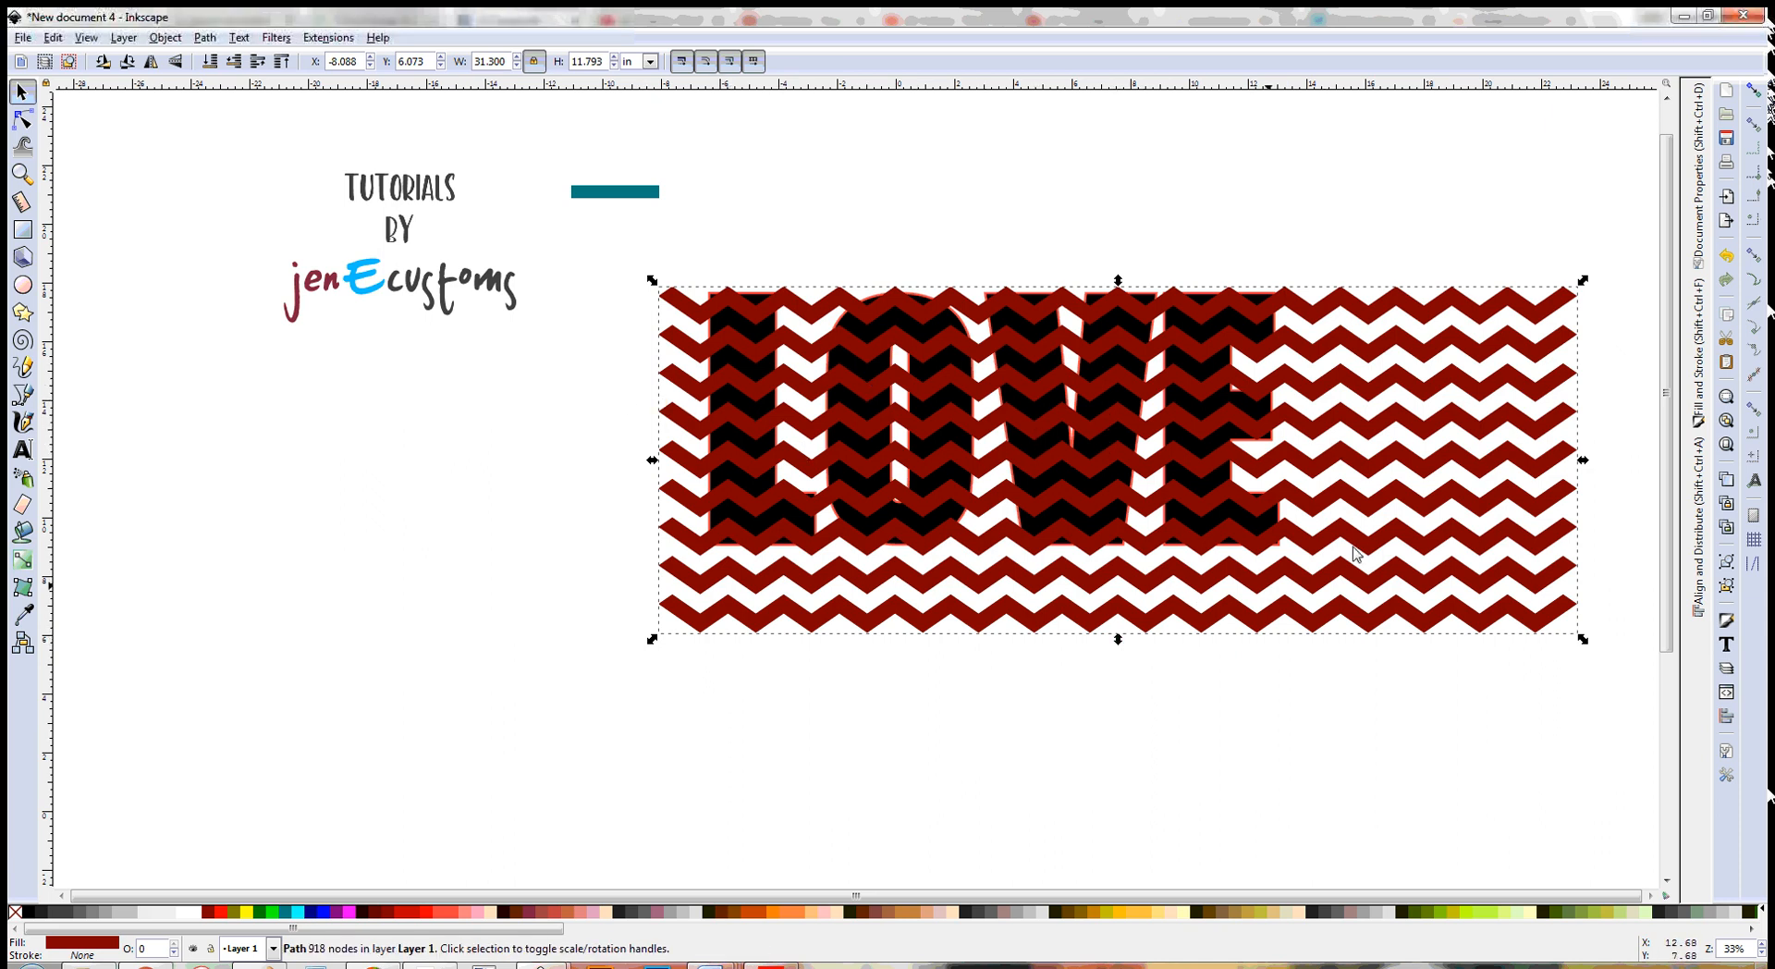
- Resize the chevron pattern to about 23.5 by 15.4 in so it covers the LOVE lettering, and nudge it slightly down
left_click_drag(1592, 462, 1091, 590)
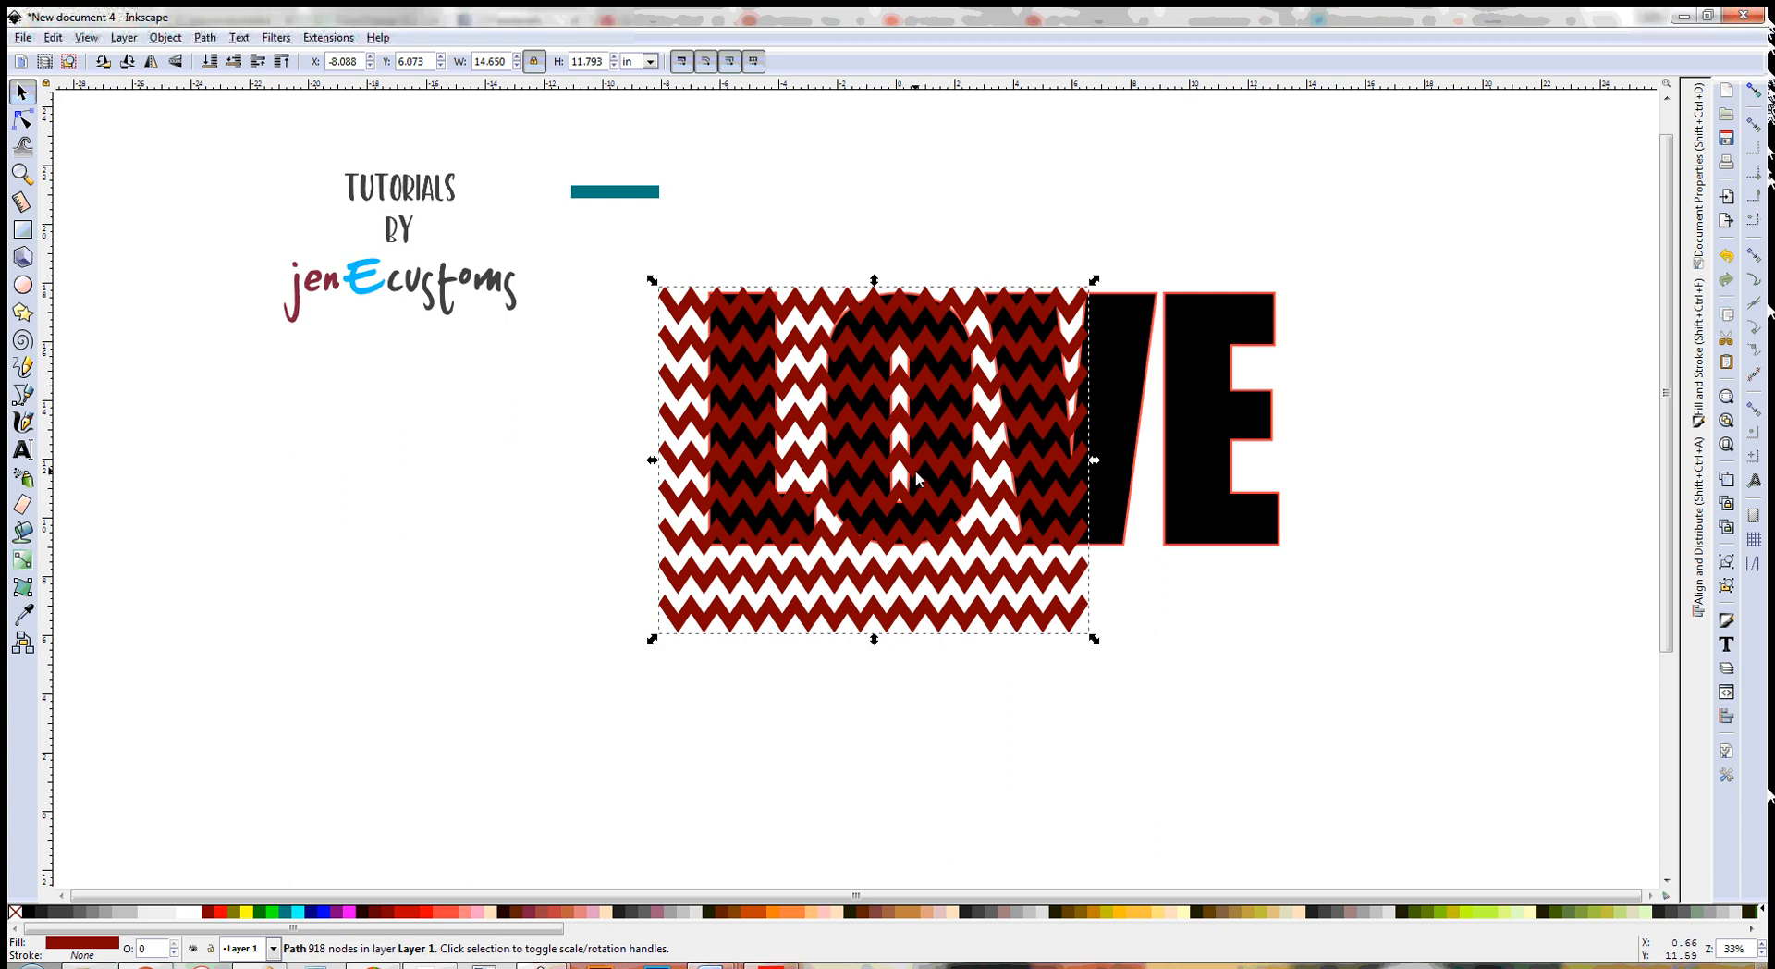
left_click_drag(1096, 639, 1227, 746)
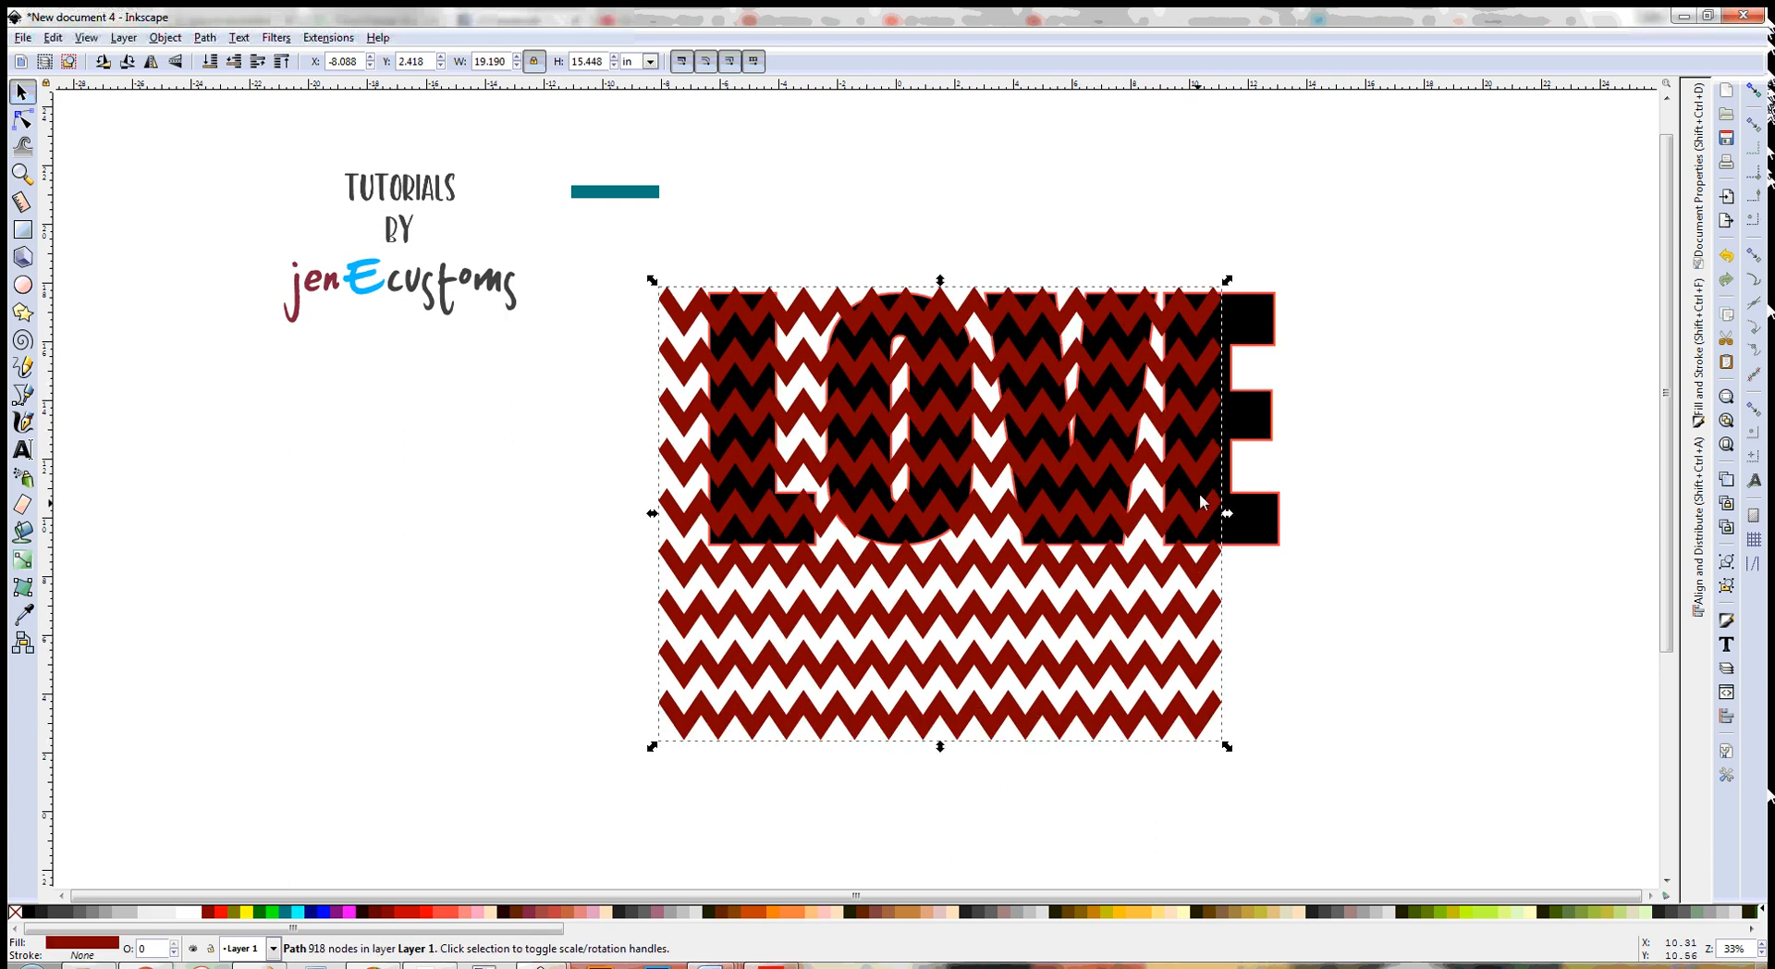
left_click_drag(1228, 516, 1358, 545)
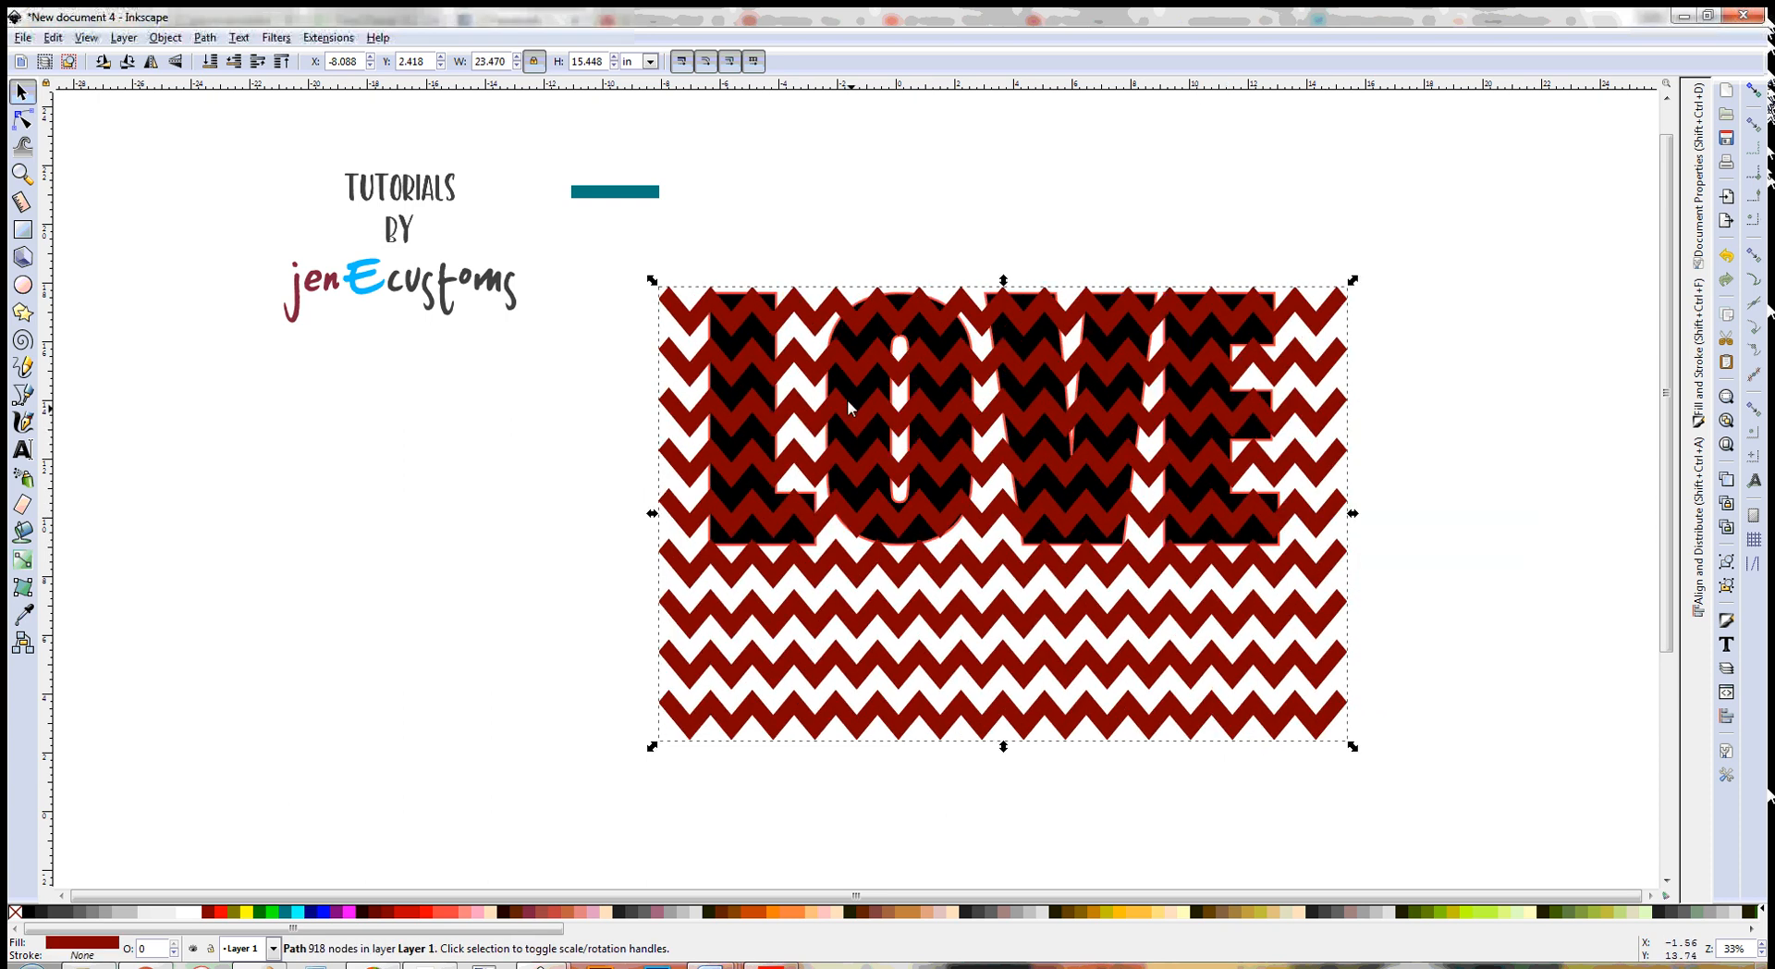
mouse_move(815, 373)
left_mouse_down()
mouse_move(860, 396)
mouse_move(814, 382)
left_mouse_up()
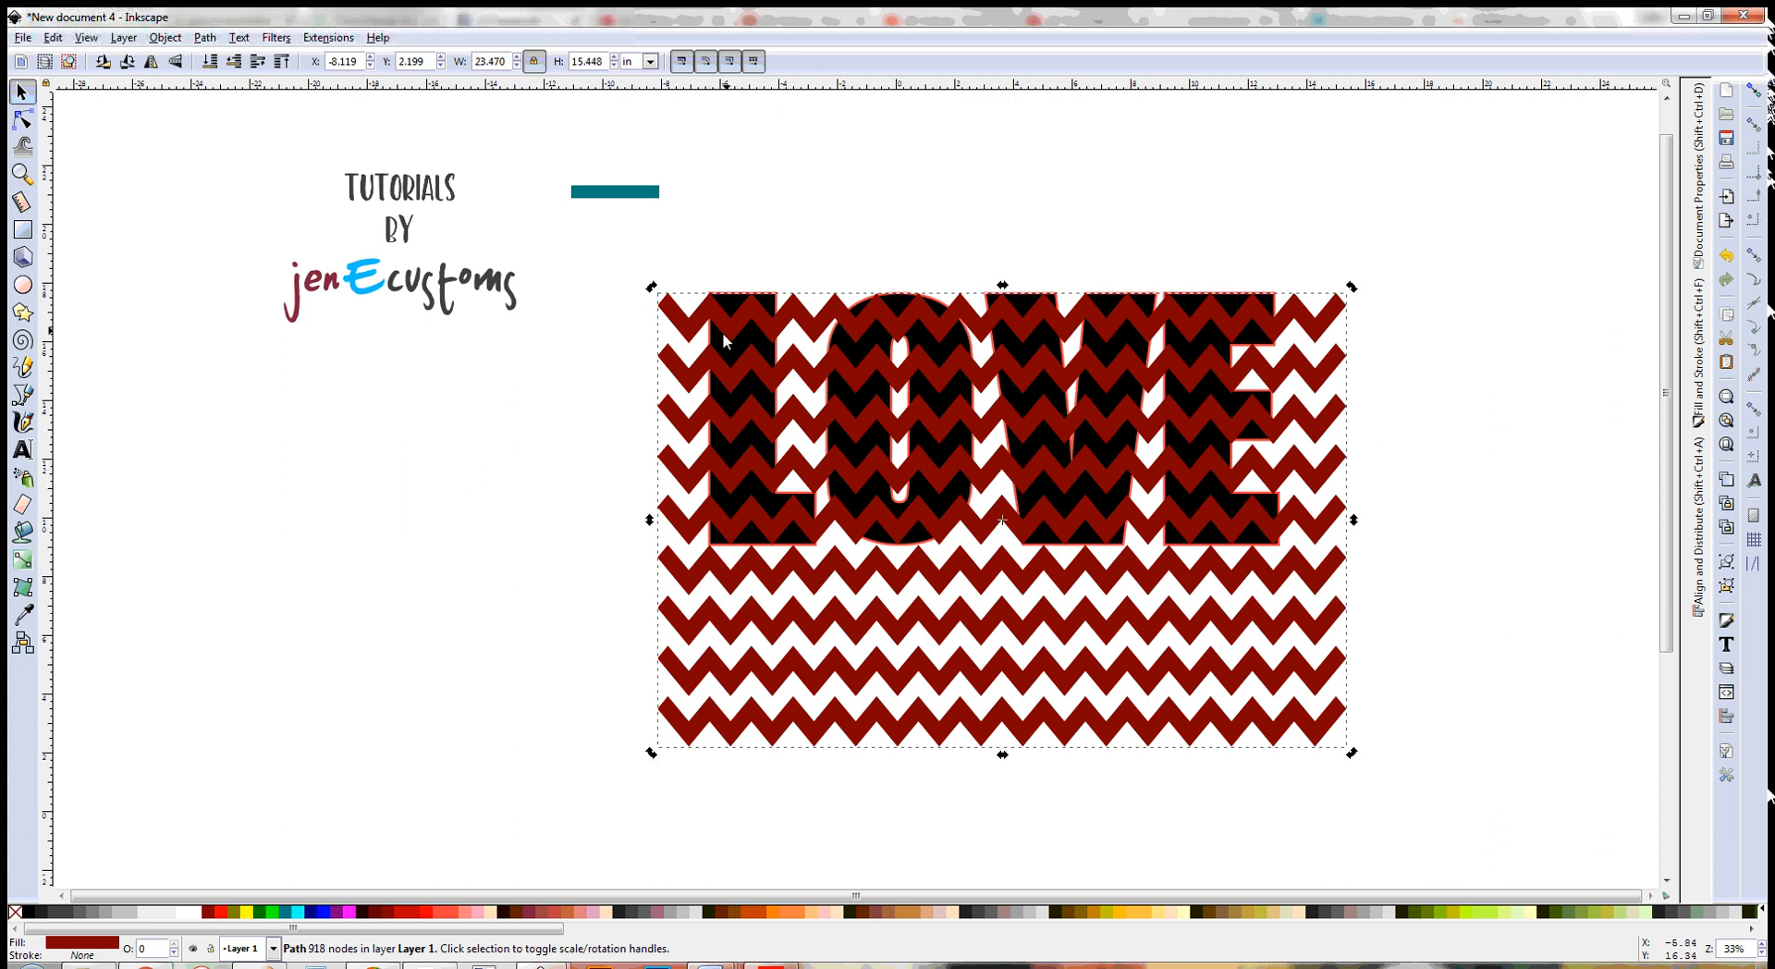
- Align the chevron pattern's top edge with the black LOVE path and centre it horizontally on the lettering, relative to the first selected object
left_click_drag(723, 310, 723, 353)
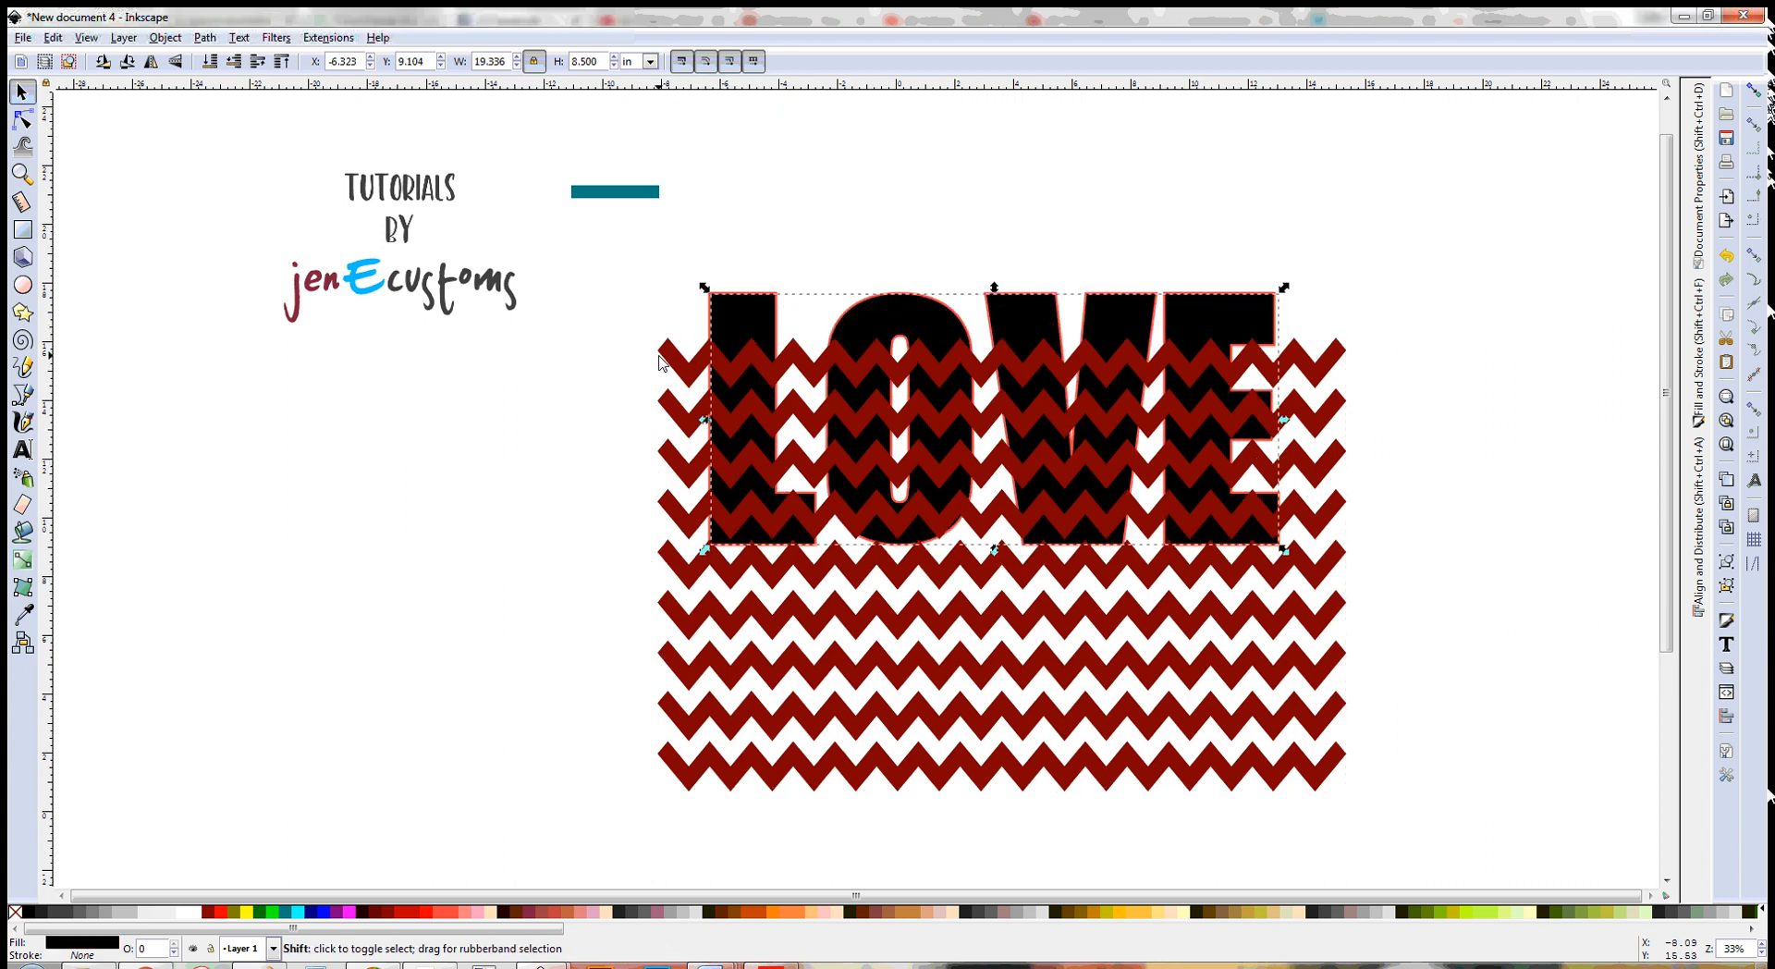
left_click(1042, 317, "shift")
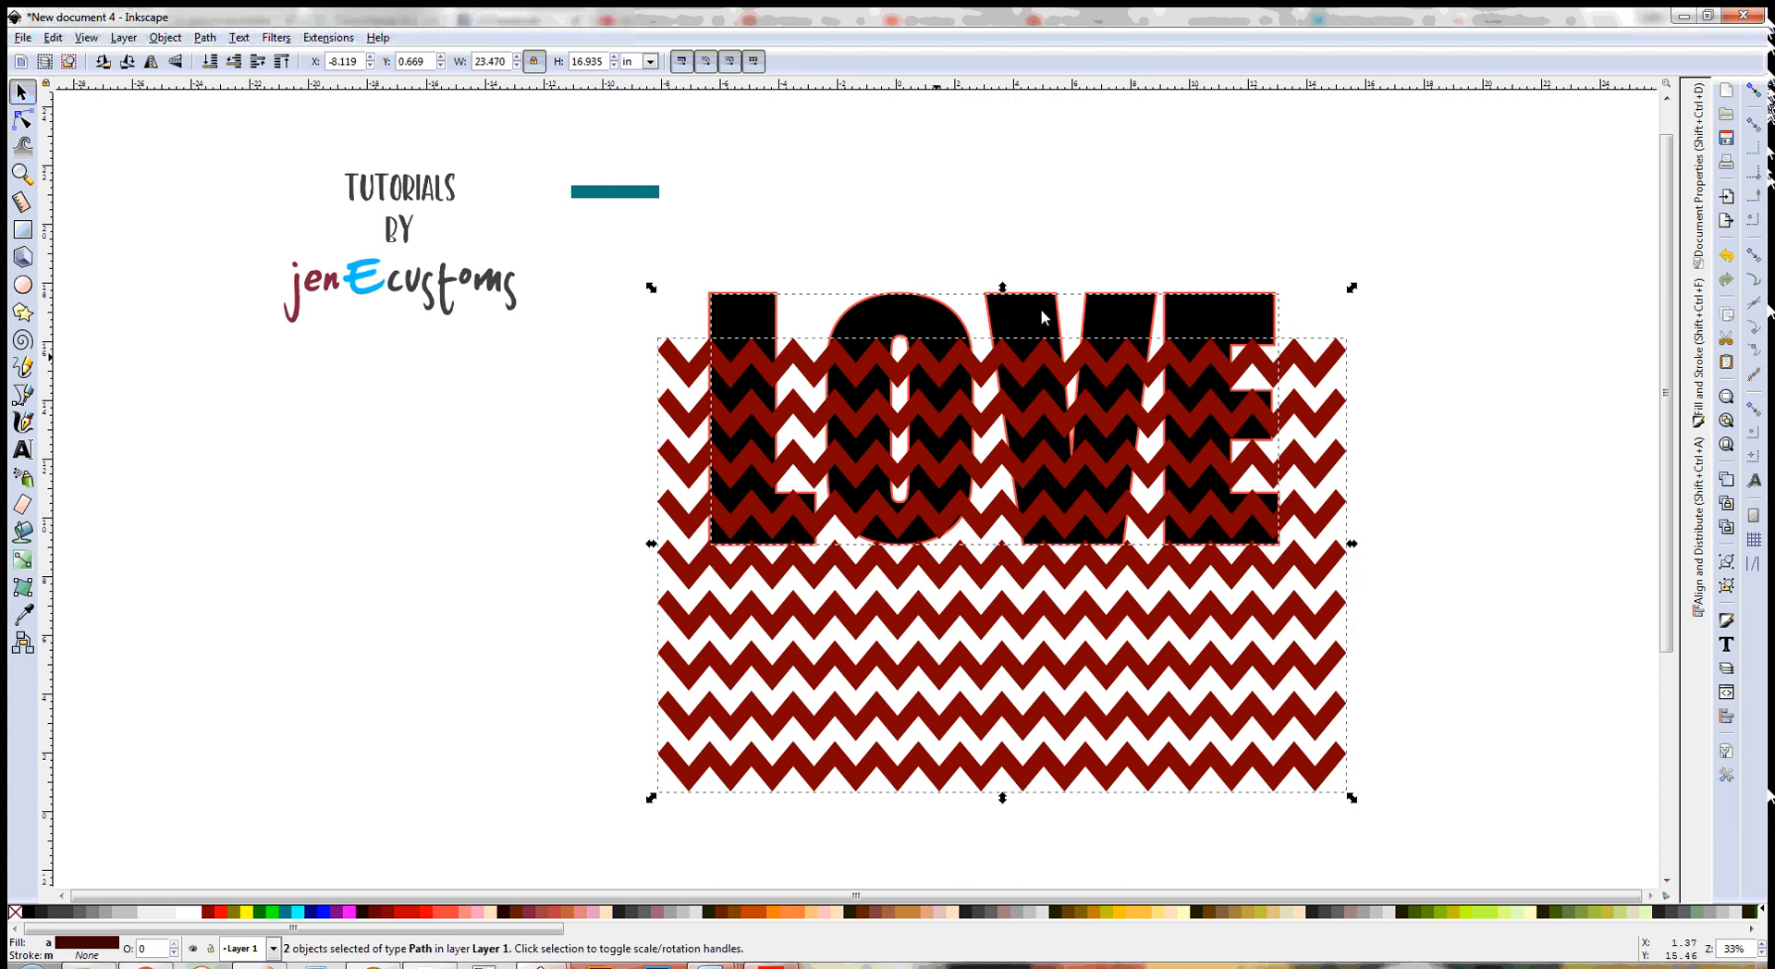
left_click(1698, 522)
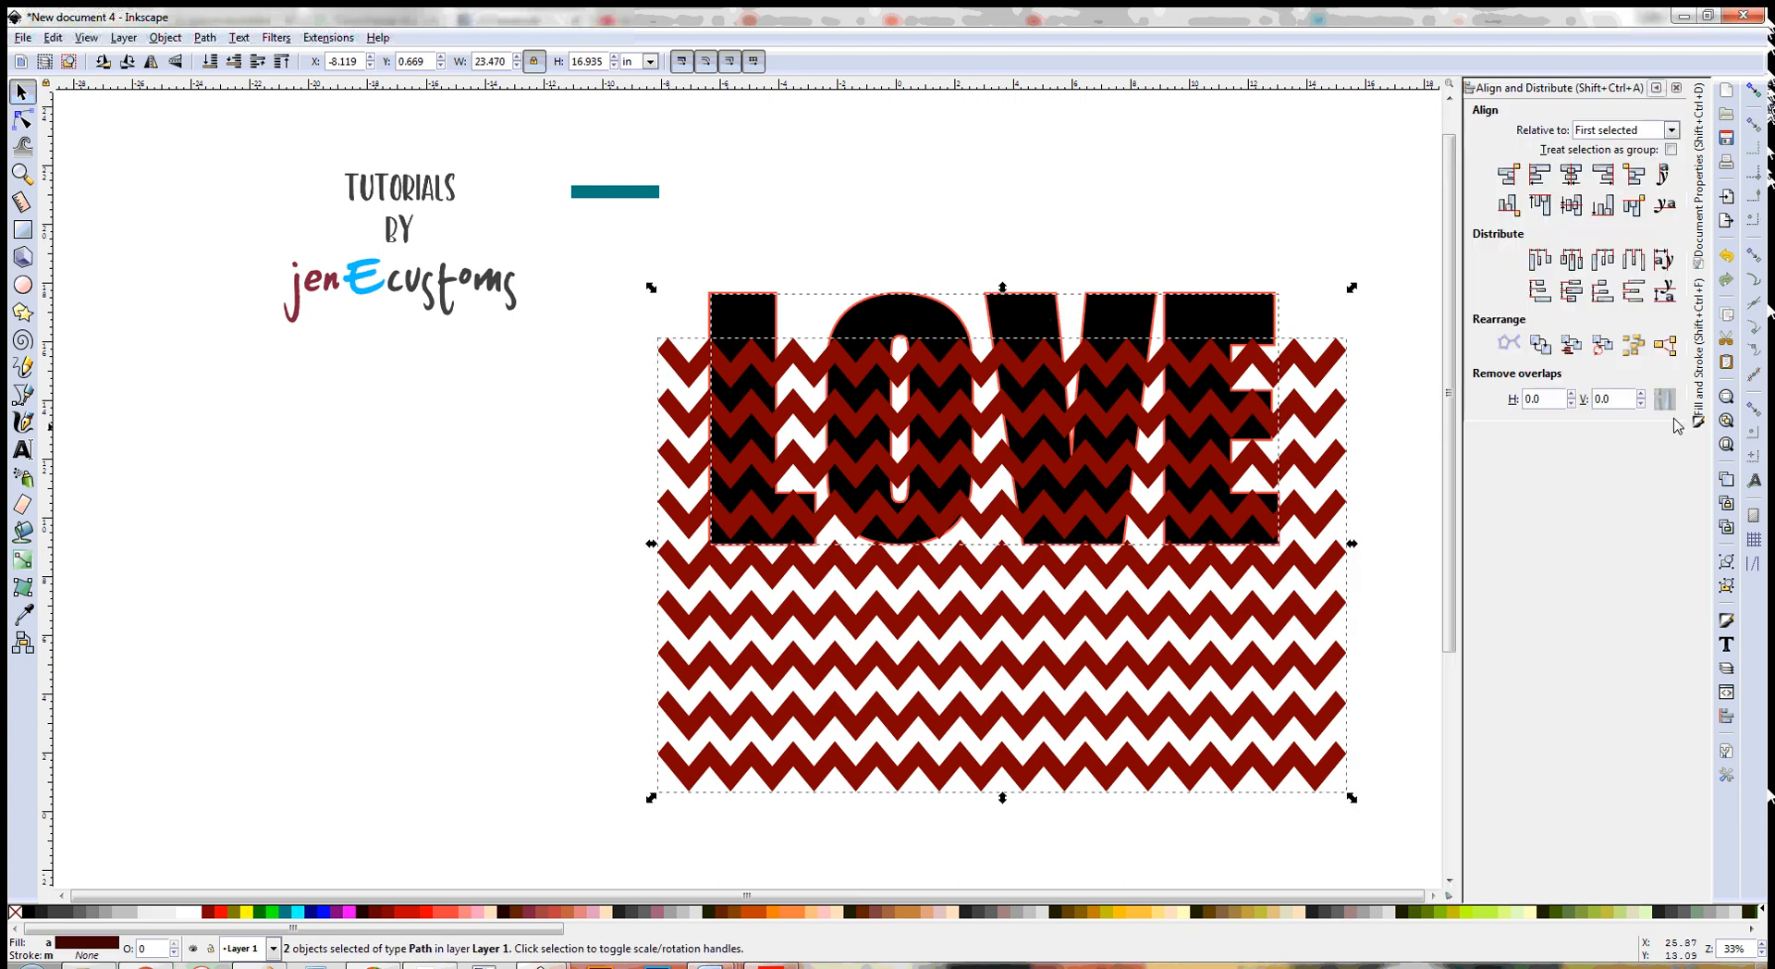
left_click(1539, 205)
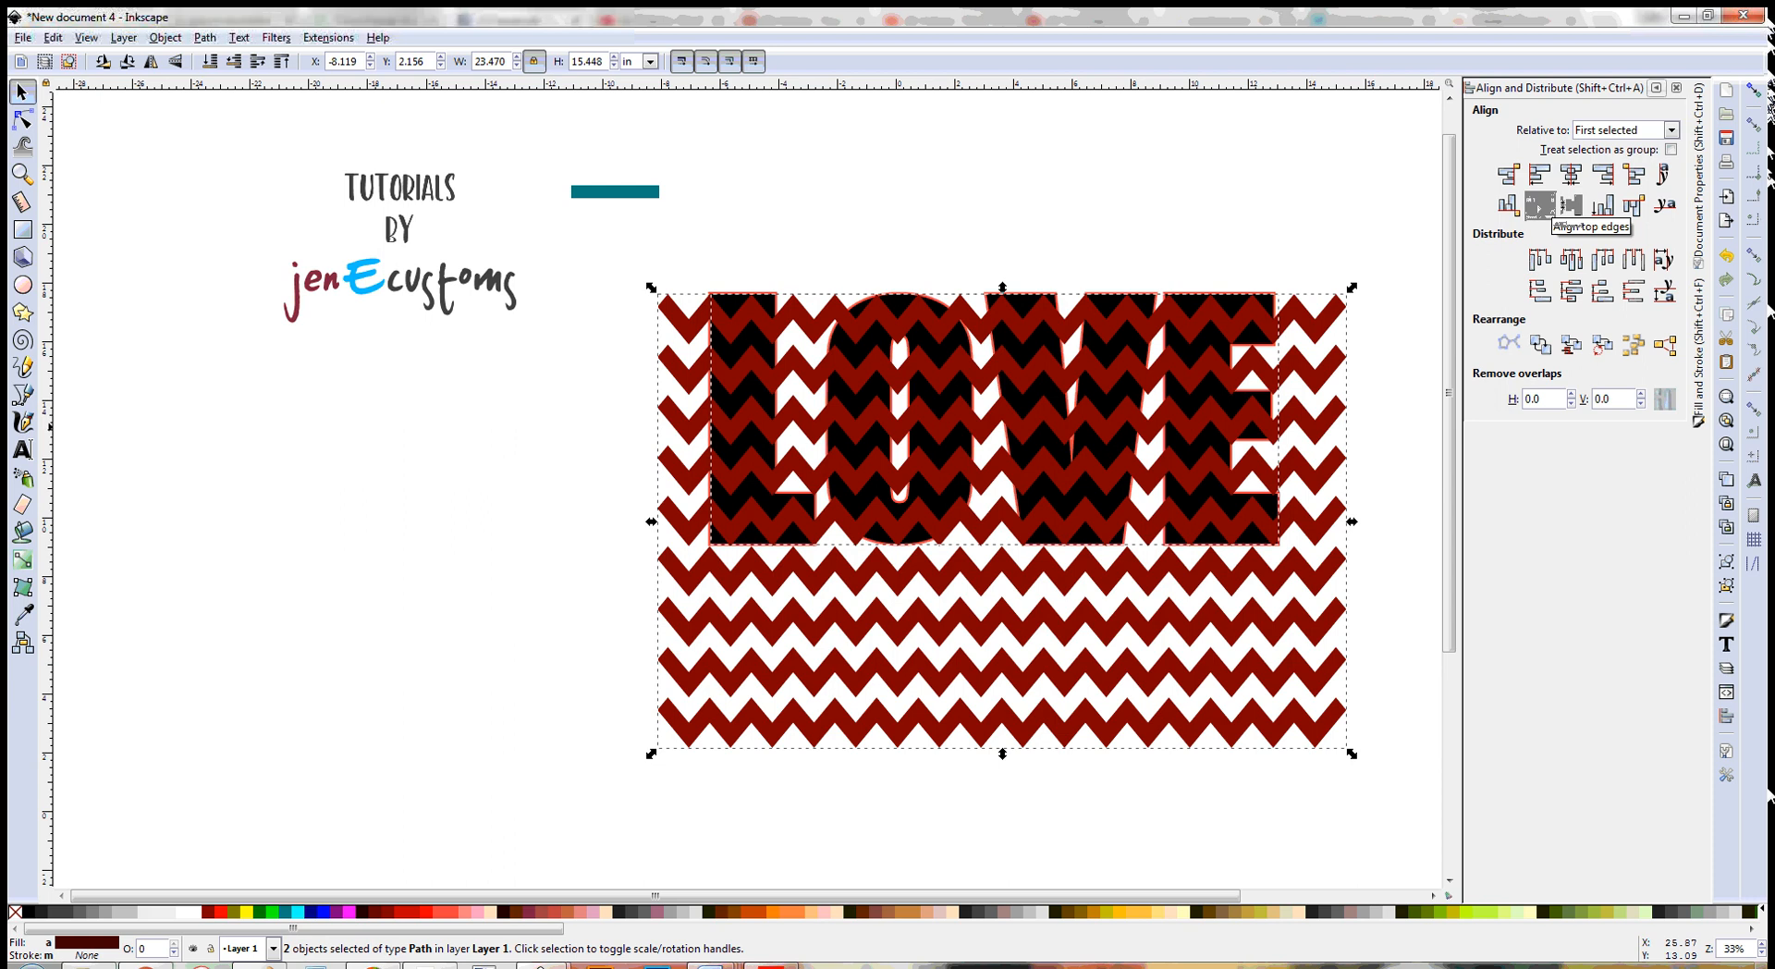
left_click(1540, 178)
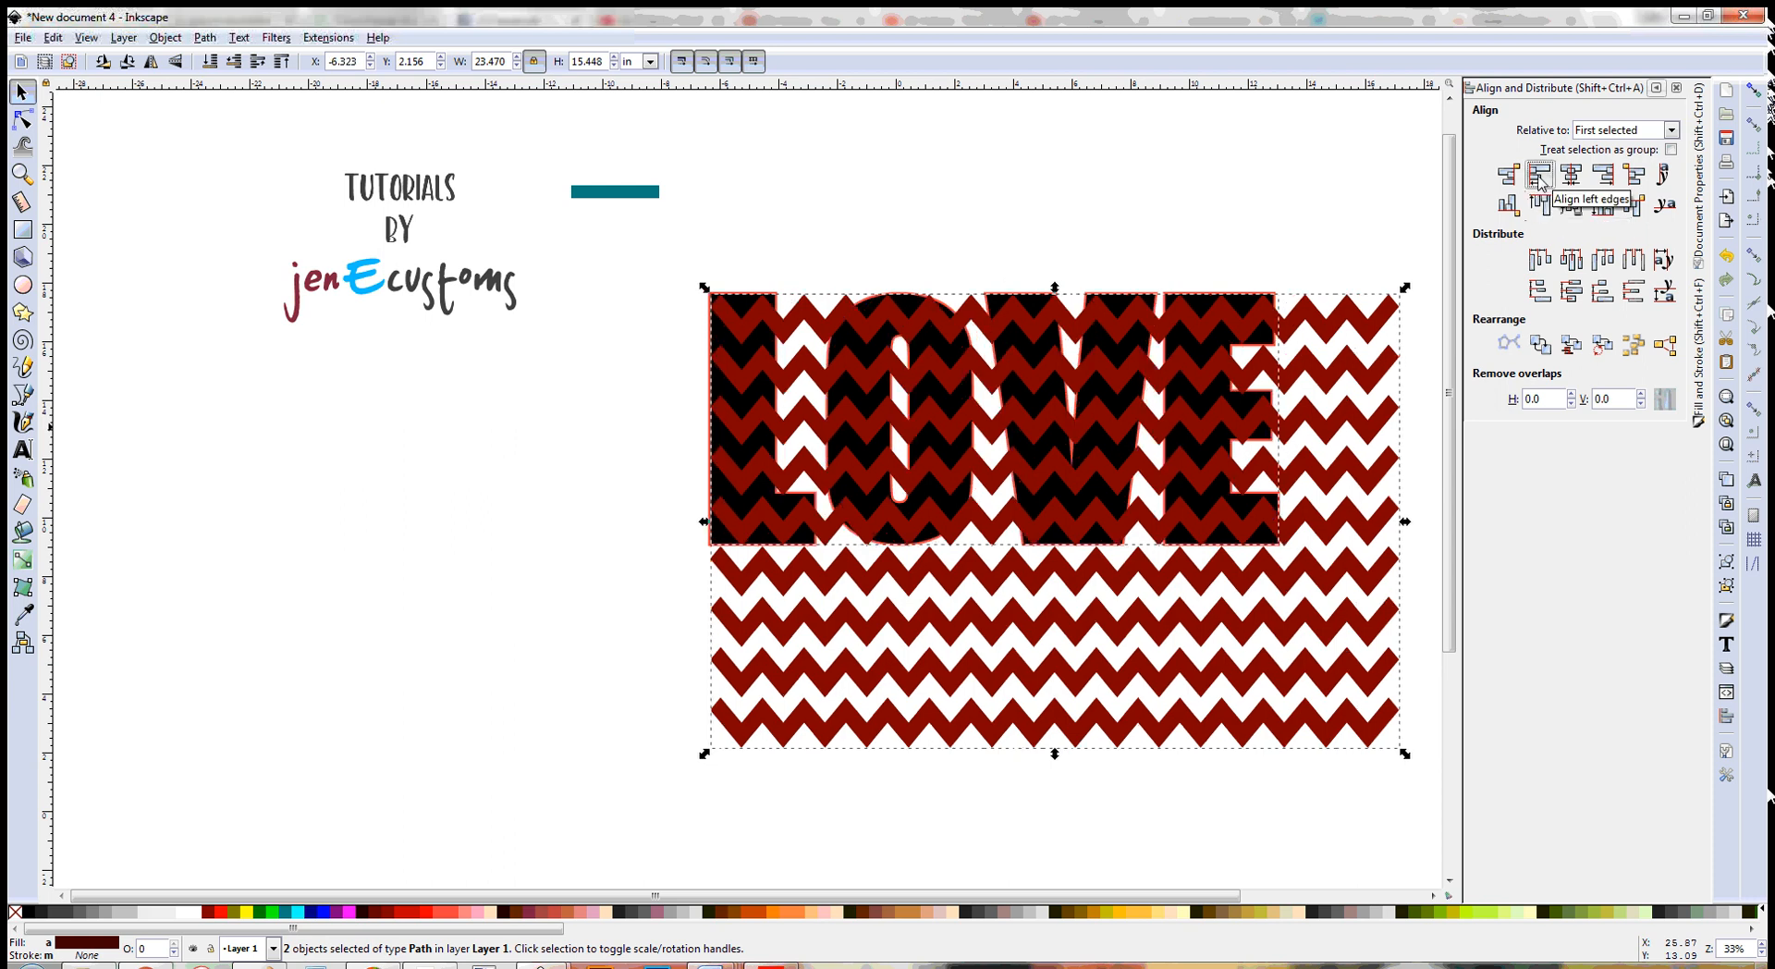
left_click(1571, 178)
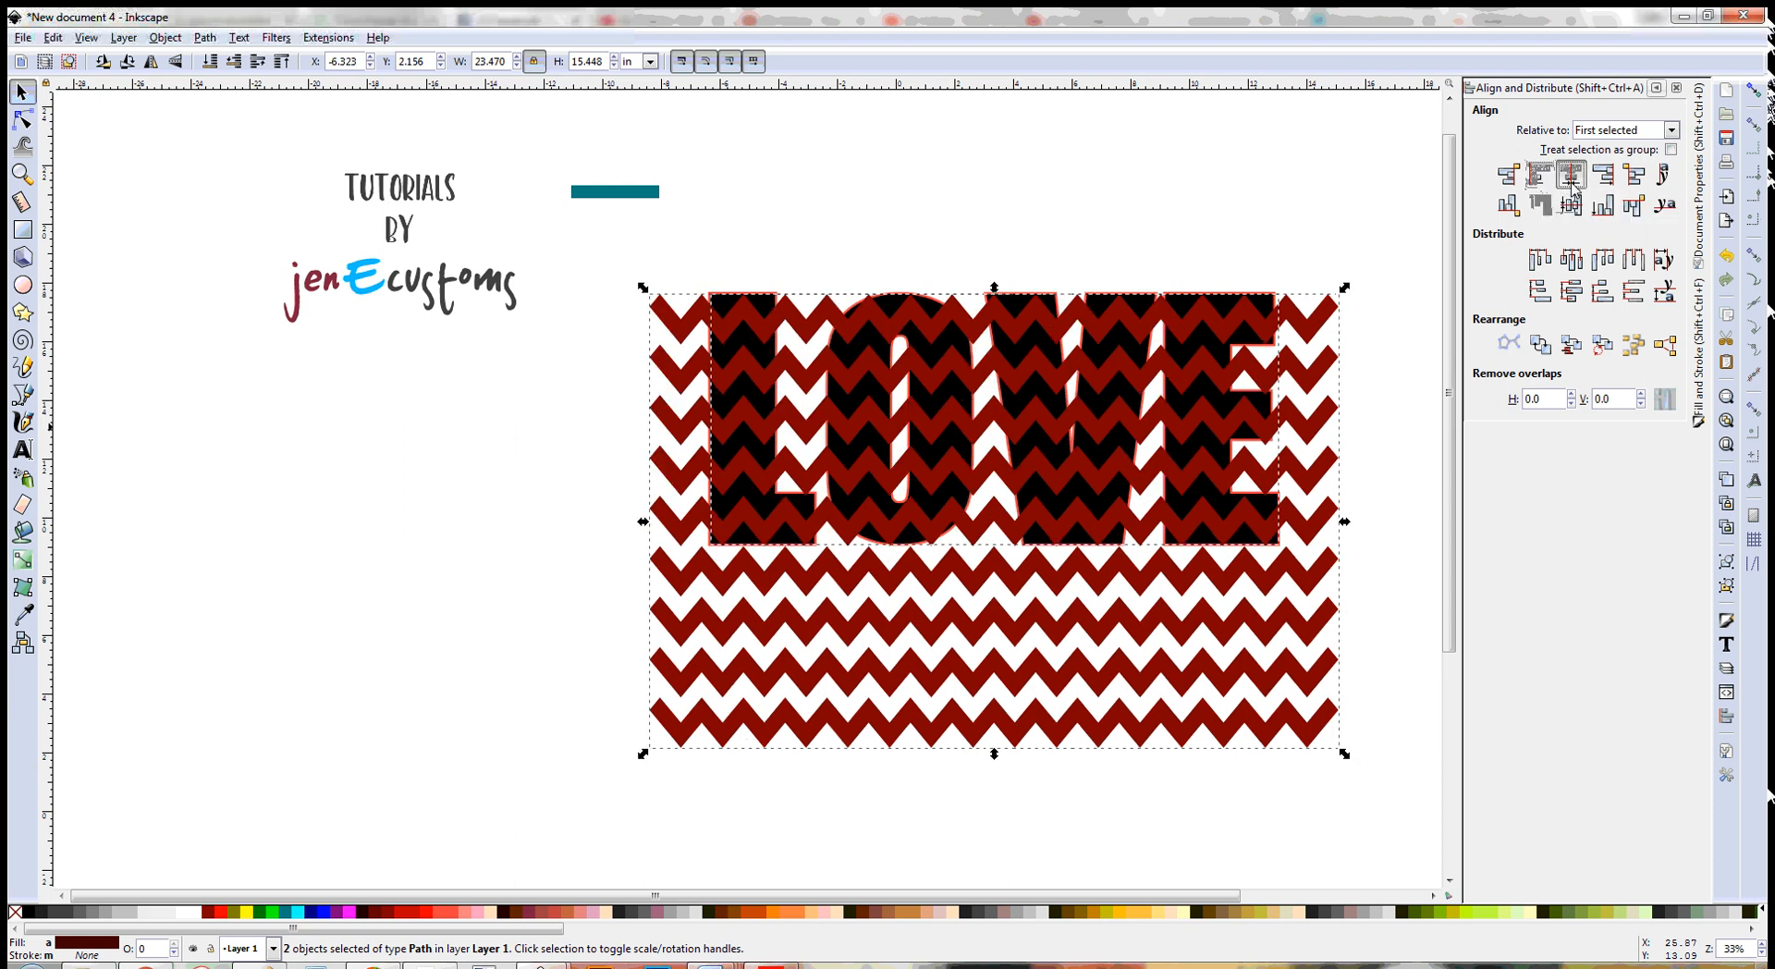
- Select the black LOVE path together with the chevron pattern and intersect them so the pattern fills only the letters
left_click(995, 187)
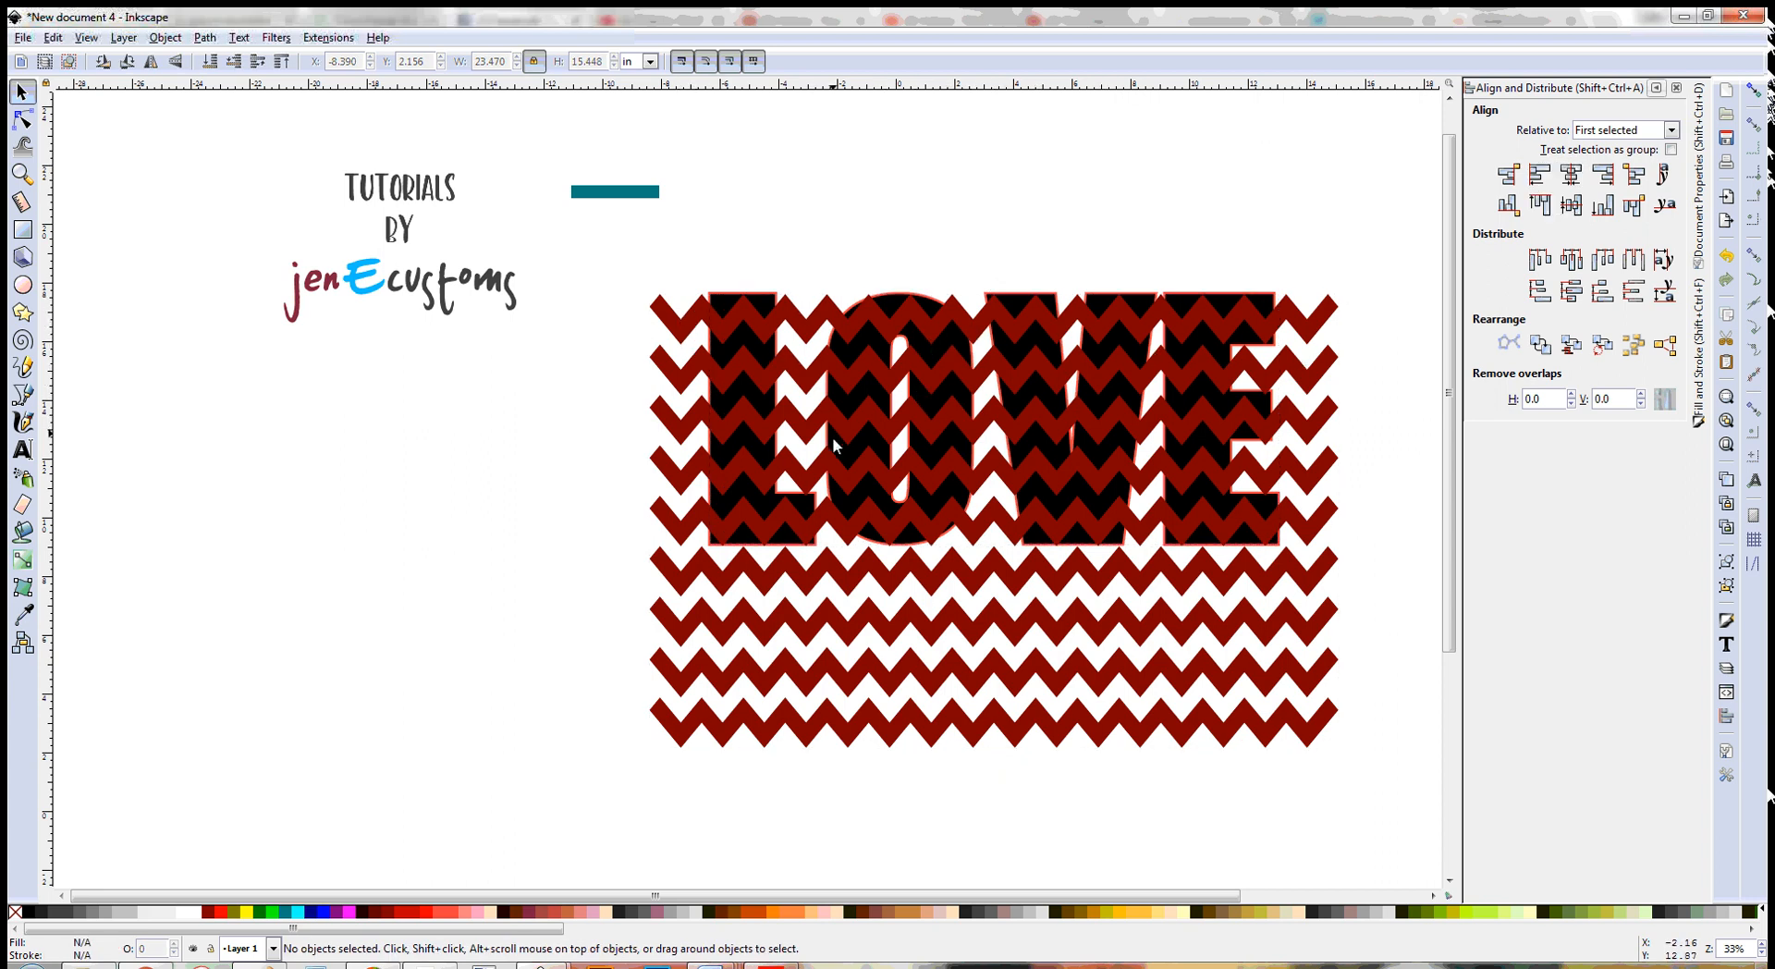
left_click(739, 312)
left_click(721, 301, "shift")
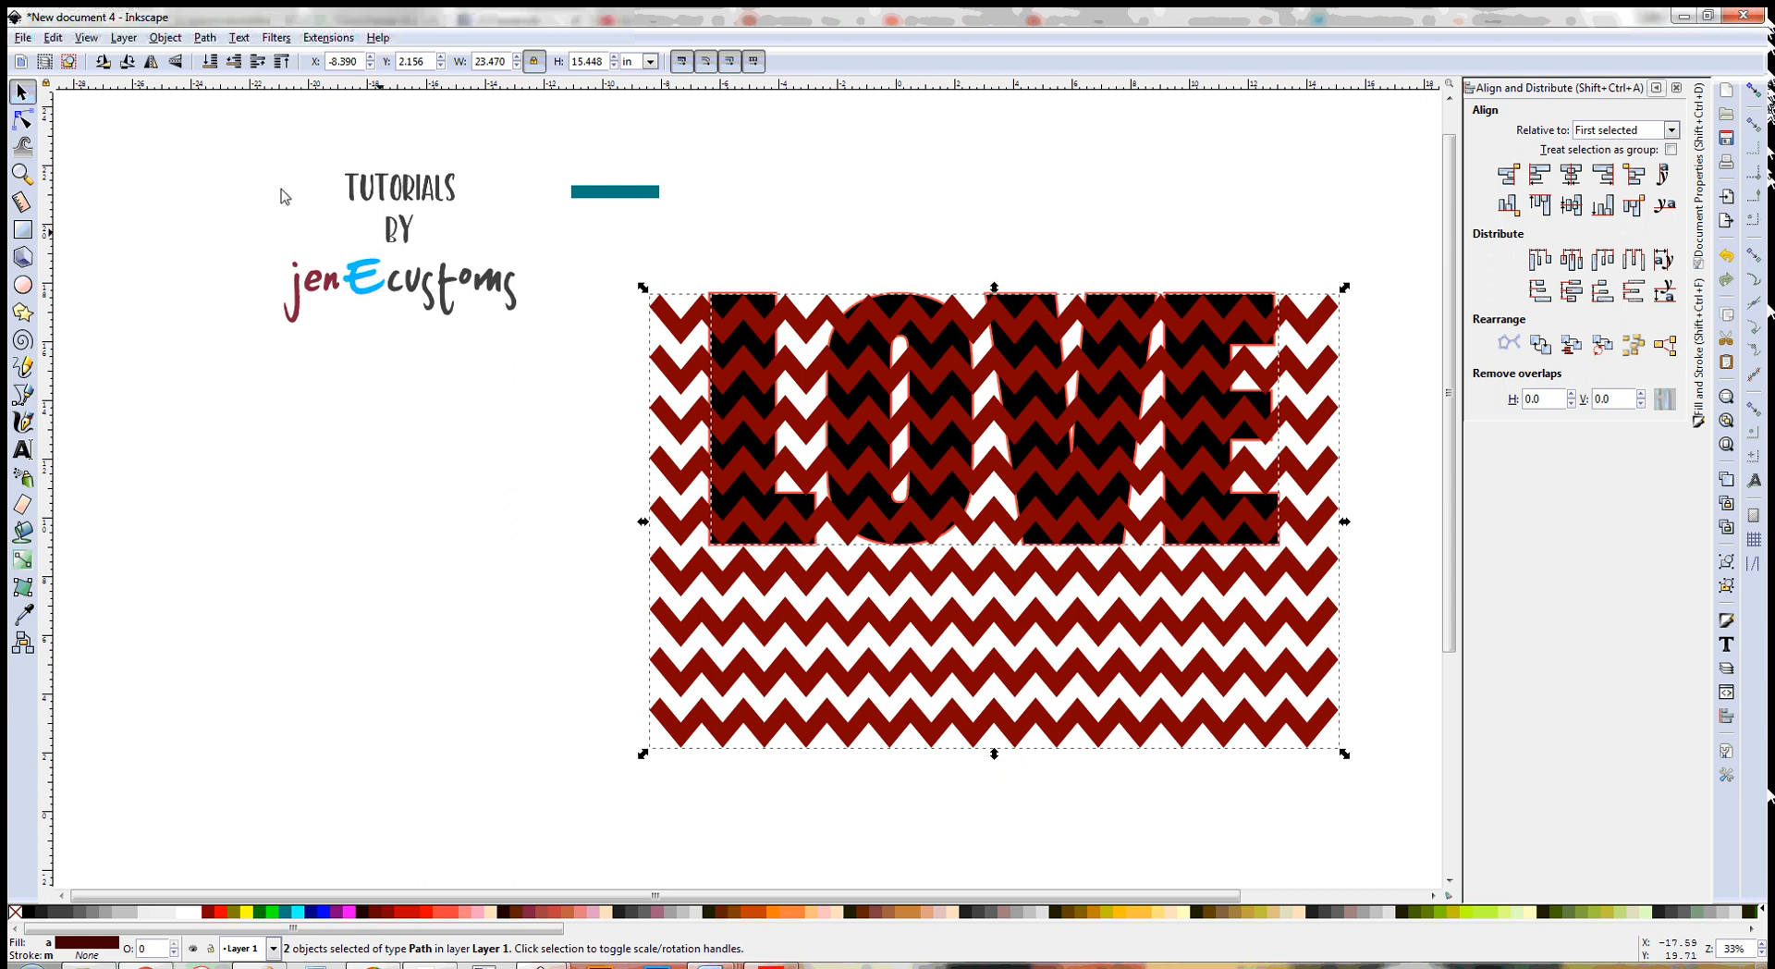
left_click(204, 39)
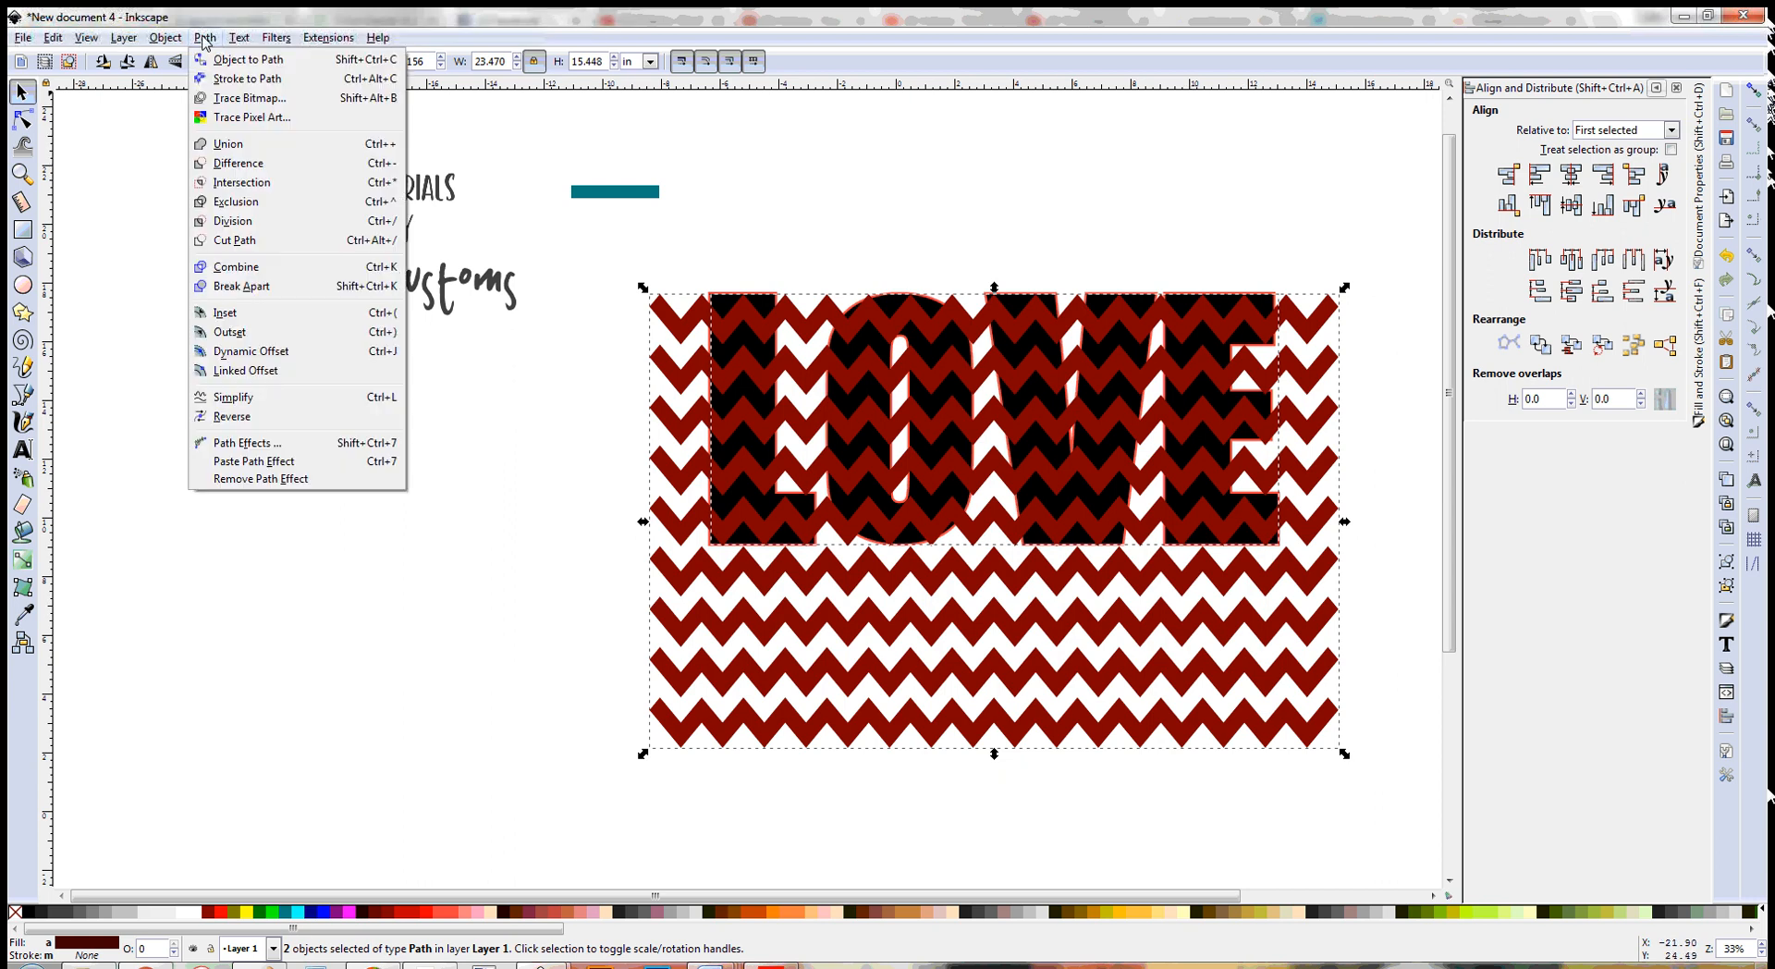
left_click(242, 182)
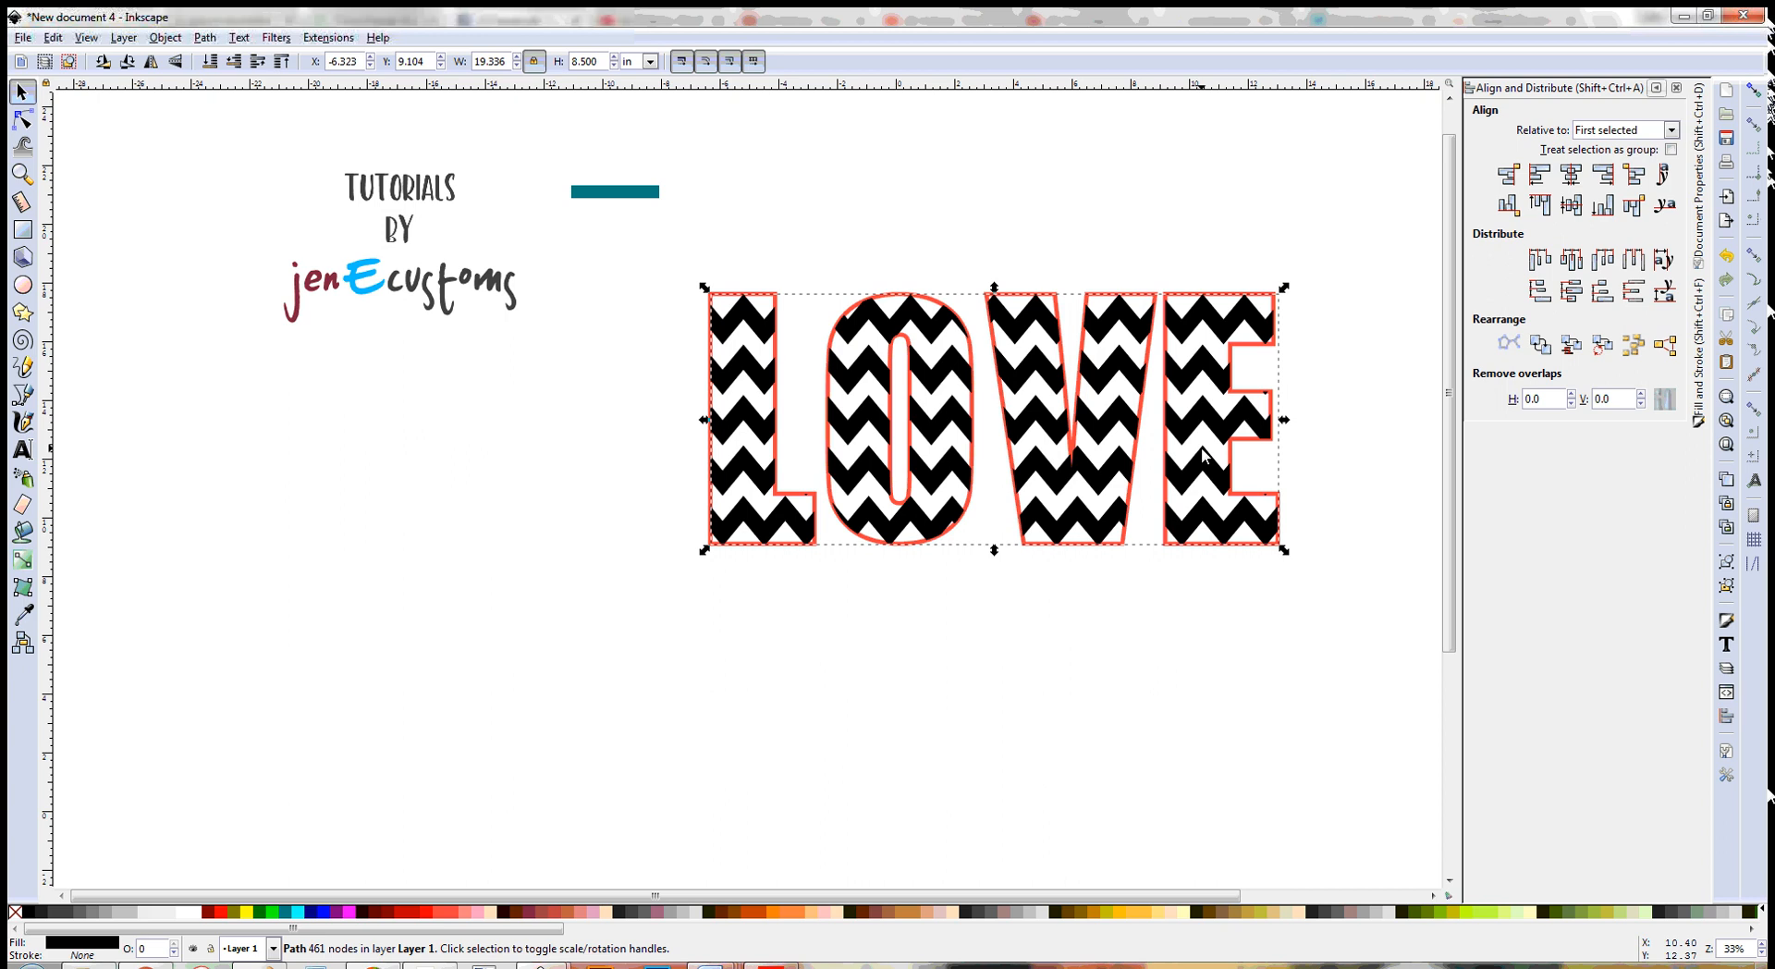
left_click(165, 41)
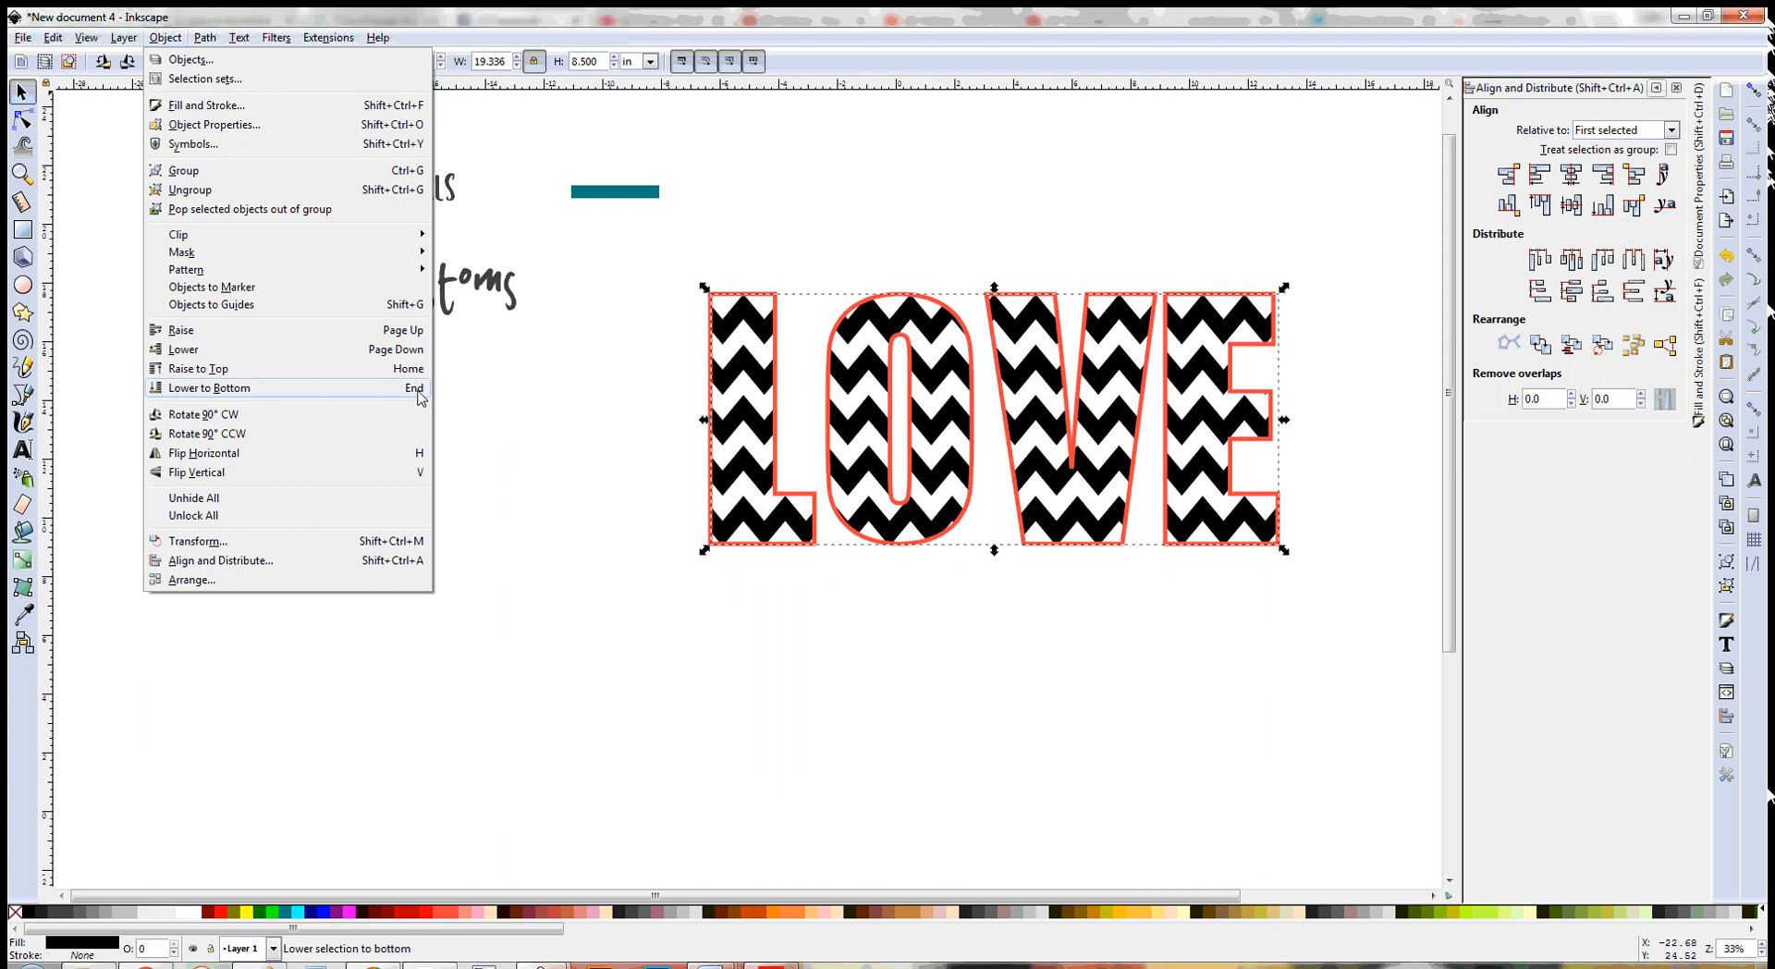
left_click(461, 397)
left_click(769, 275)
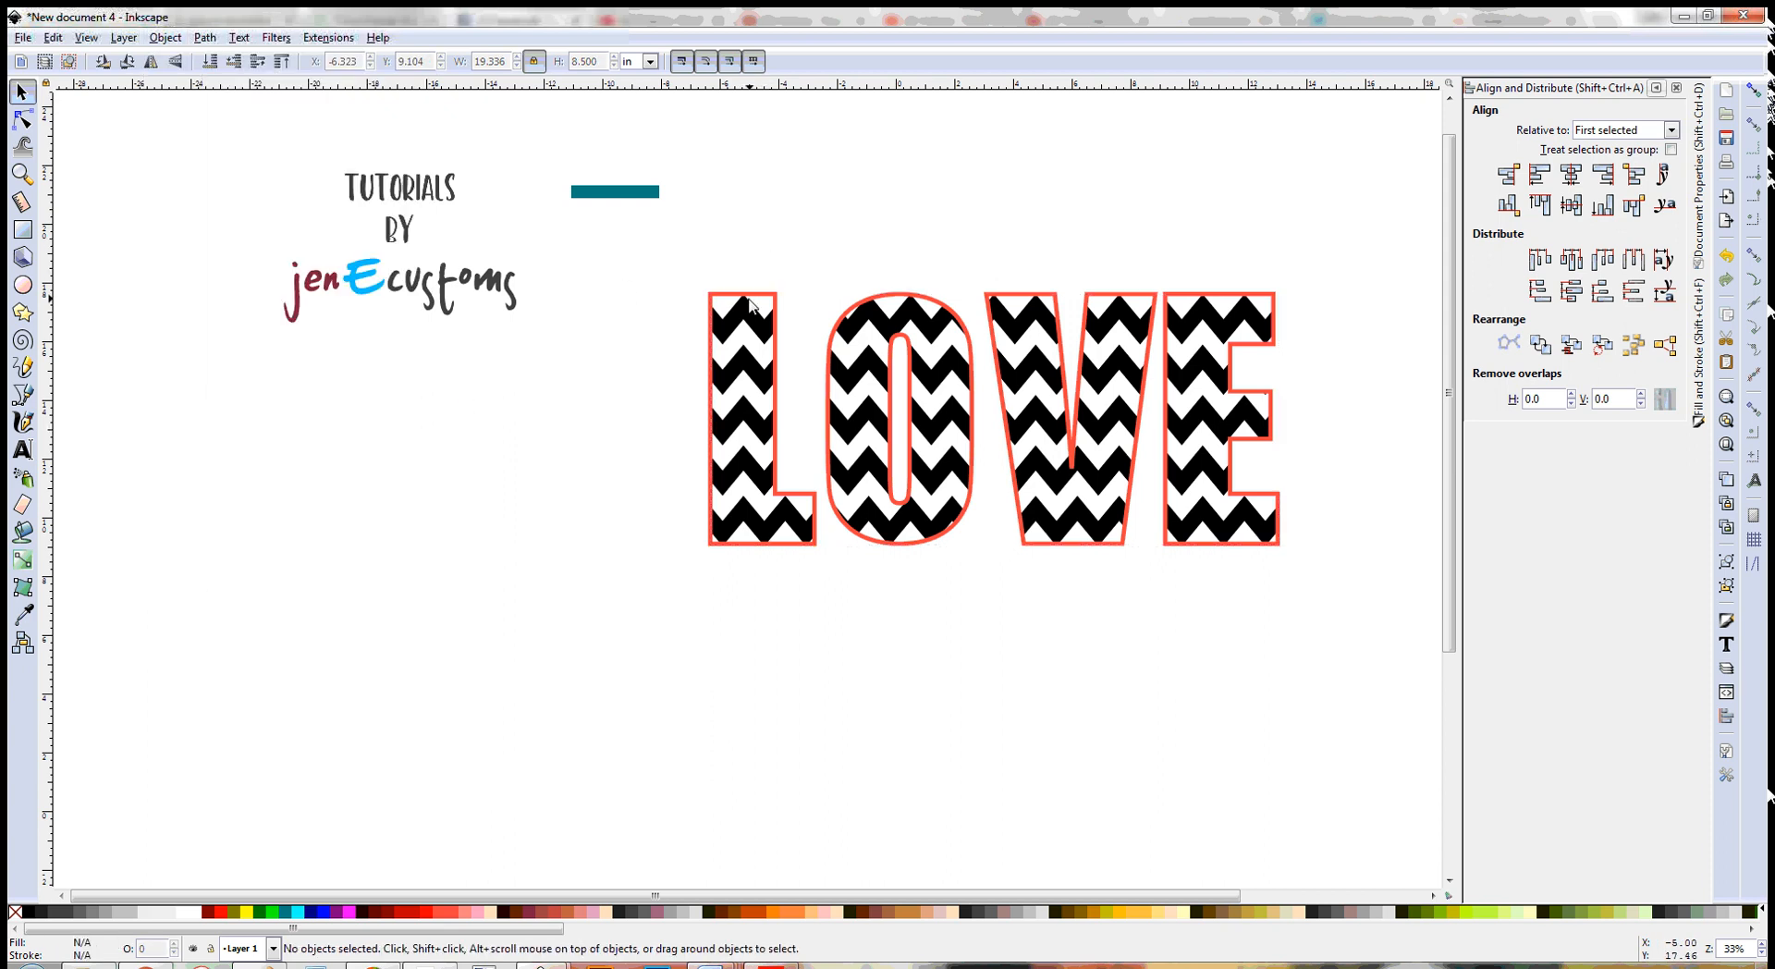
- Select the four red outlines of L, O, V and E and convert their strokes to paths
left_click(745, 307)
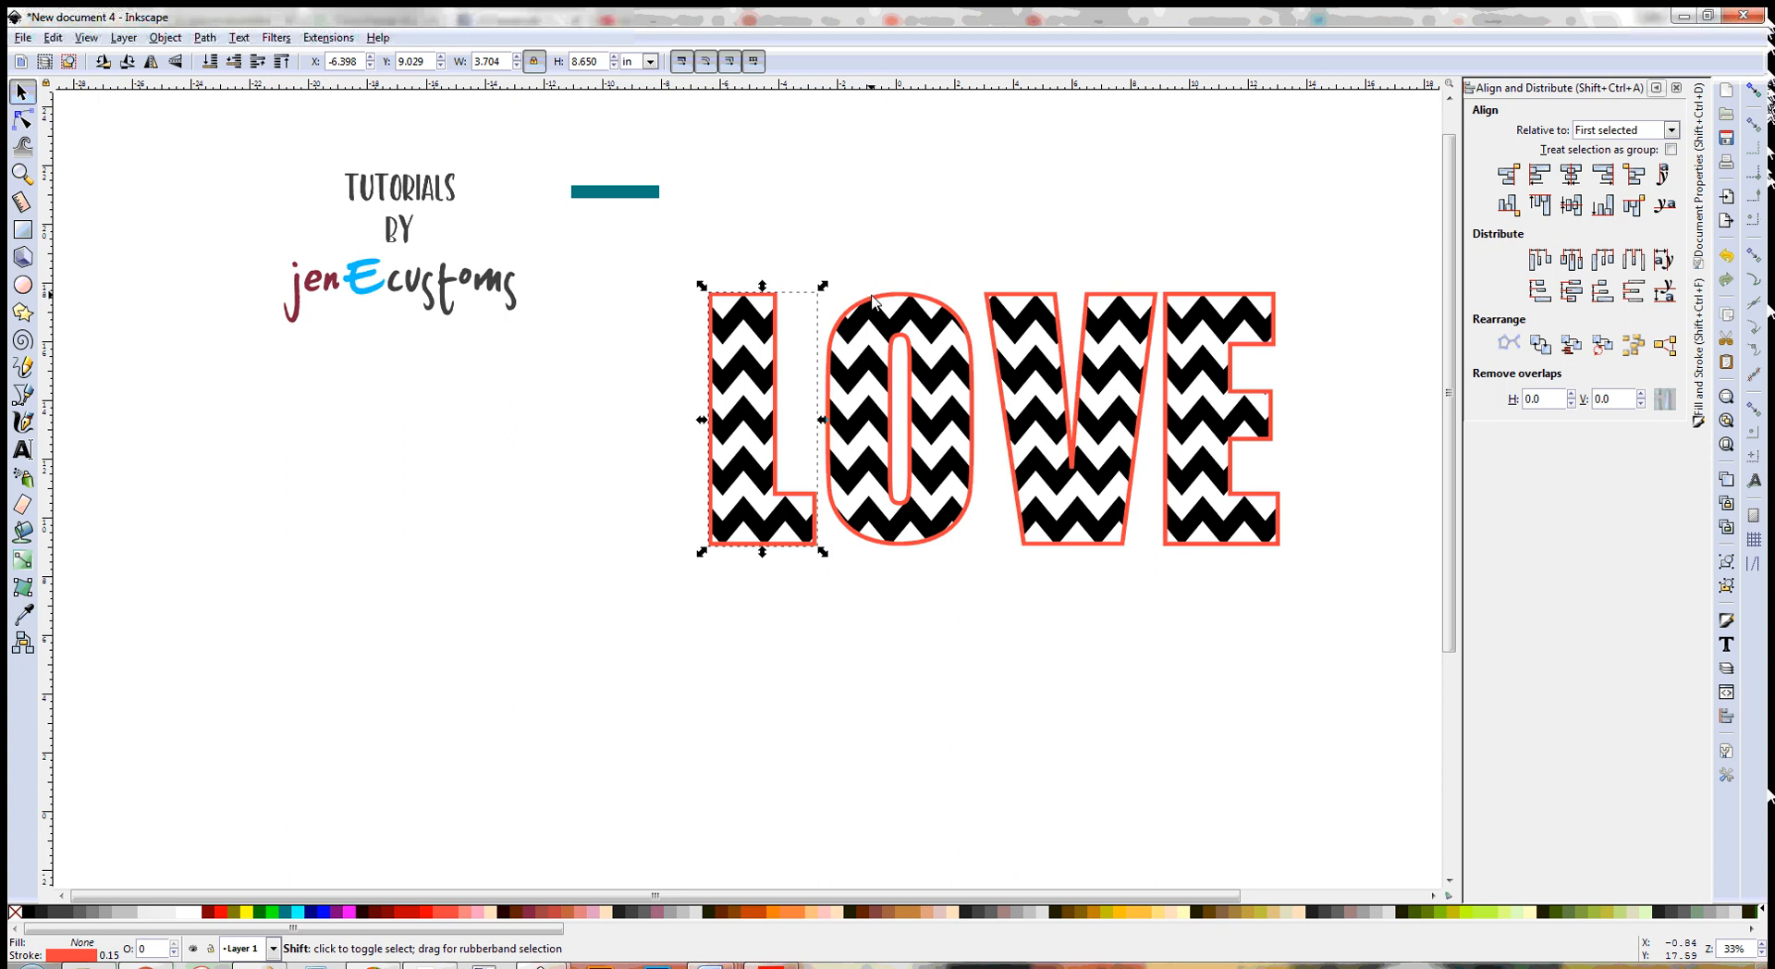
left_click(873, 298, "shift")
left_click(1016, 296, "shift")
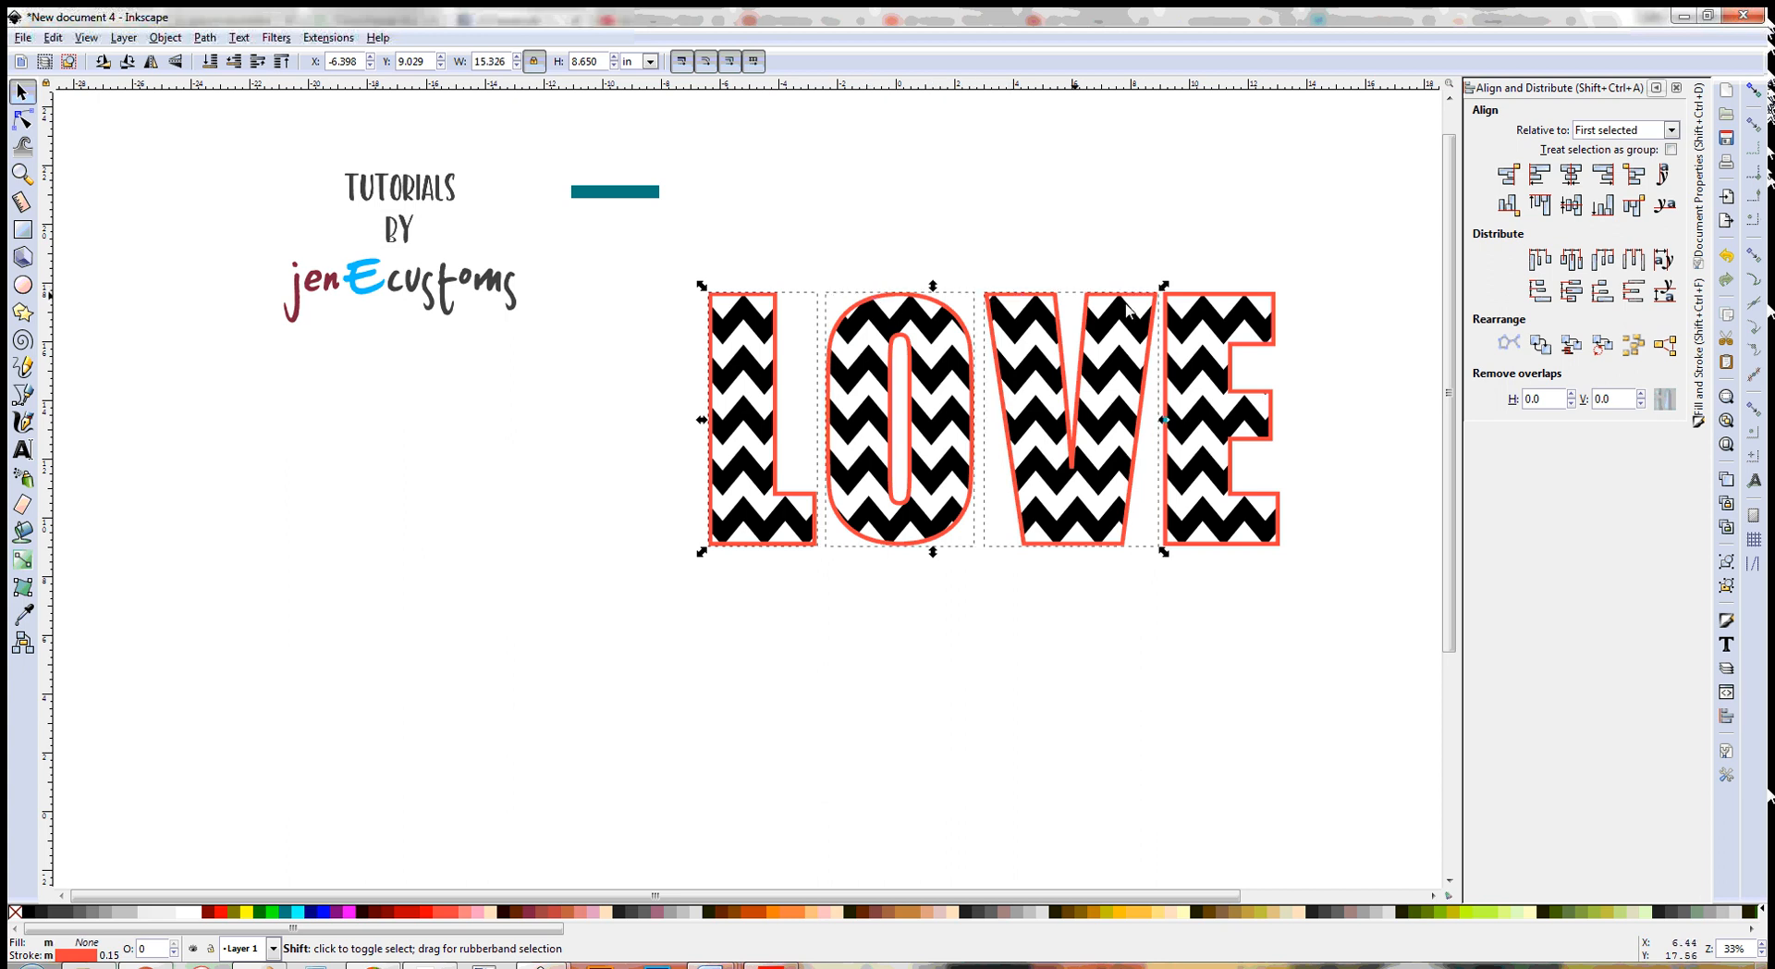
left_click(1205, 296, "shift")
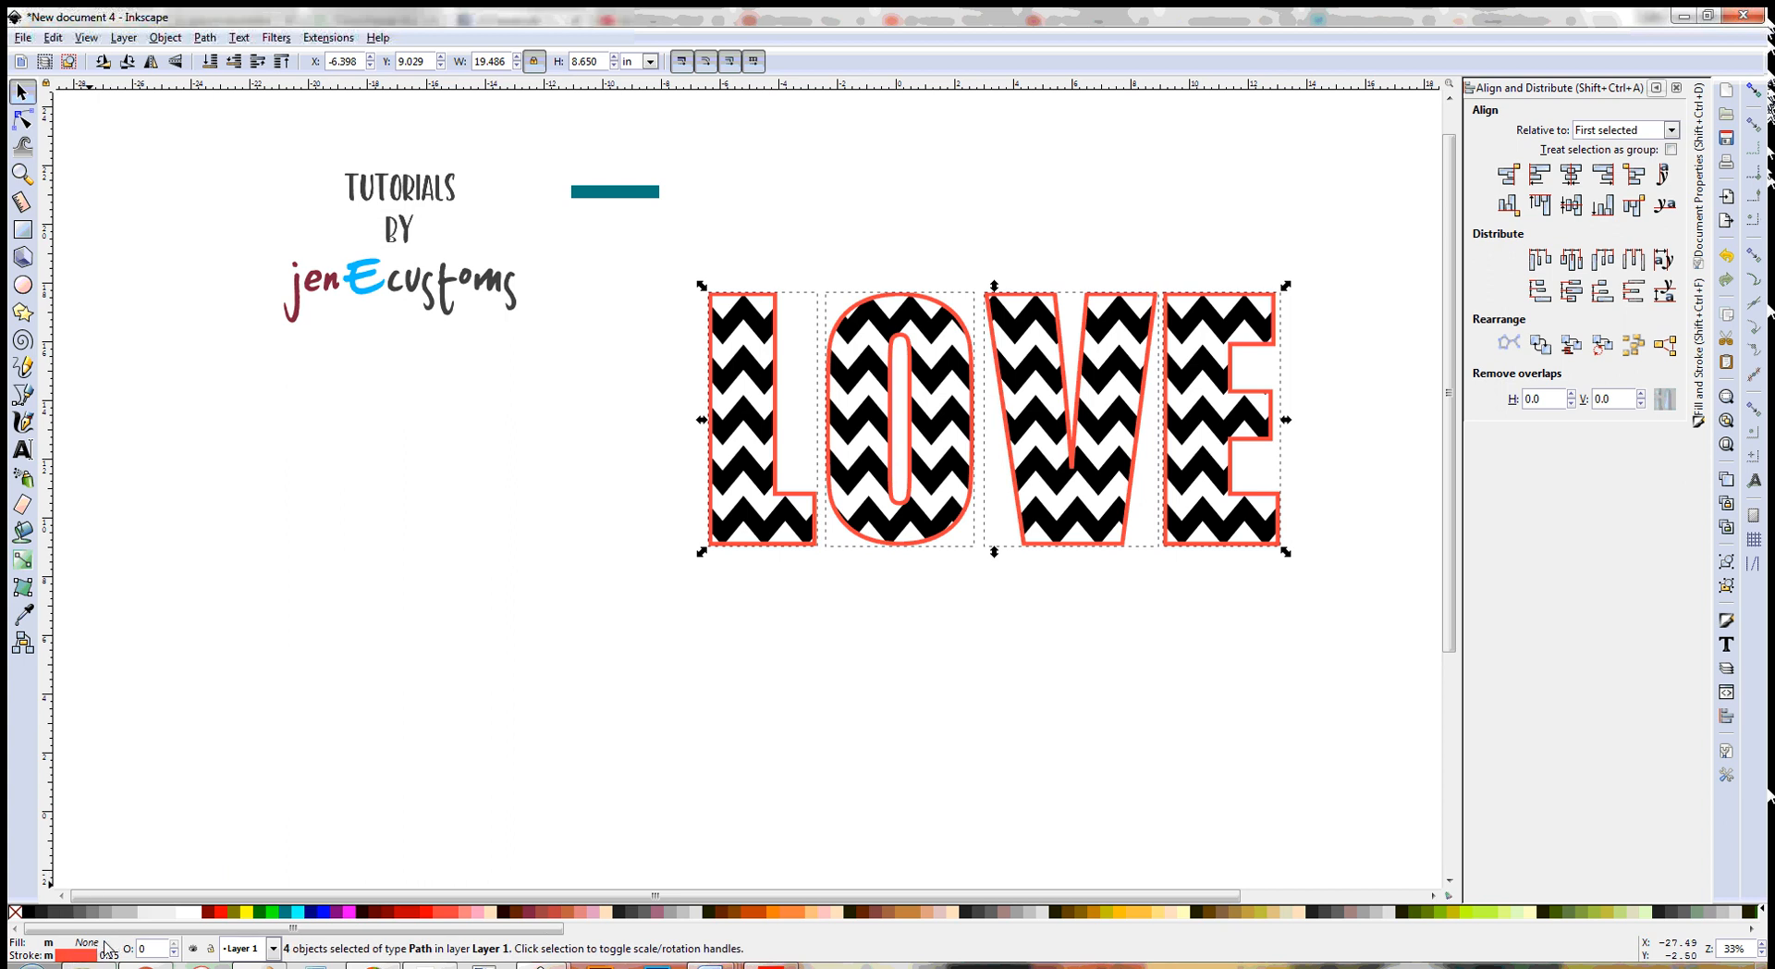
left_click(206, 41)
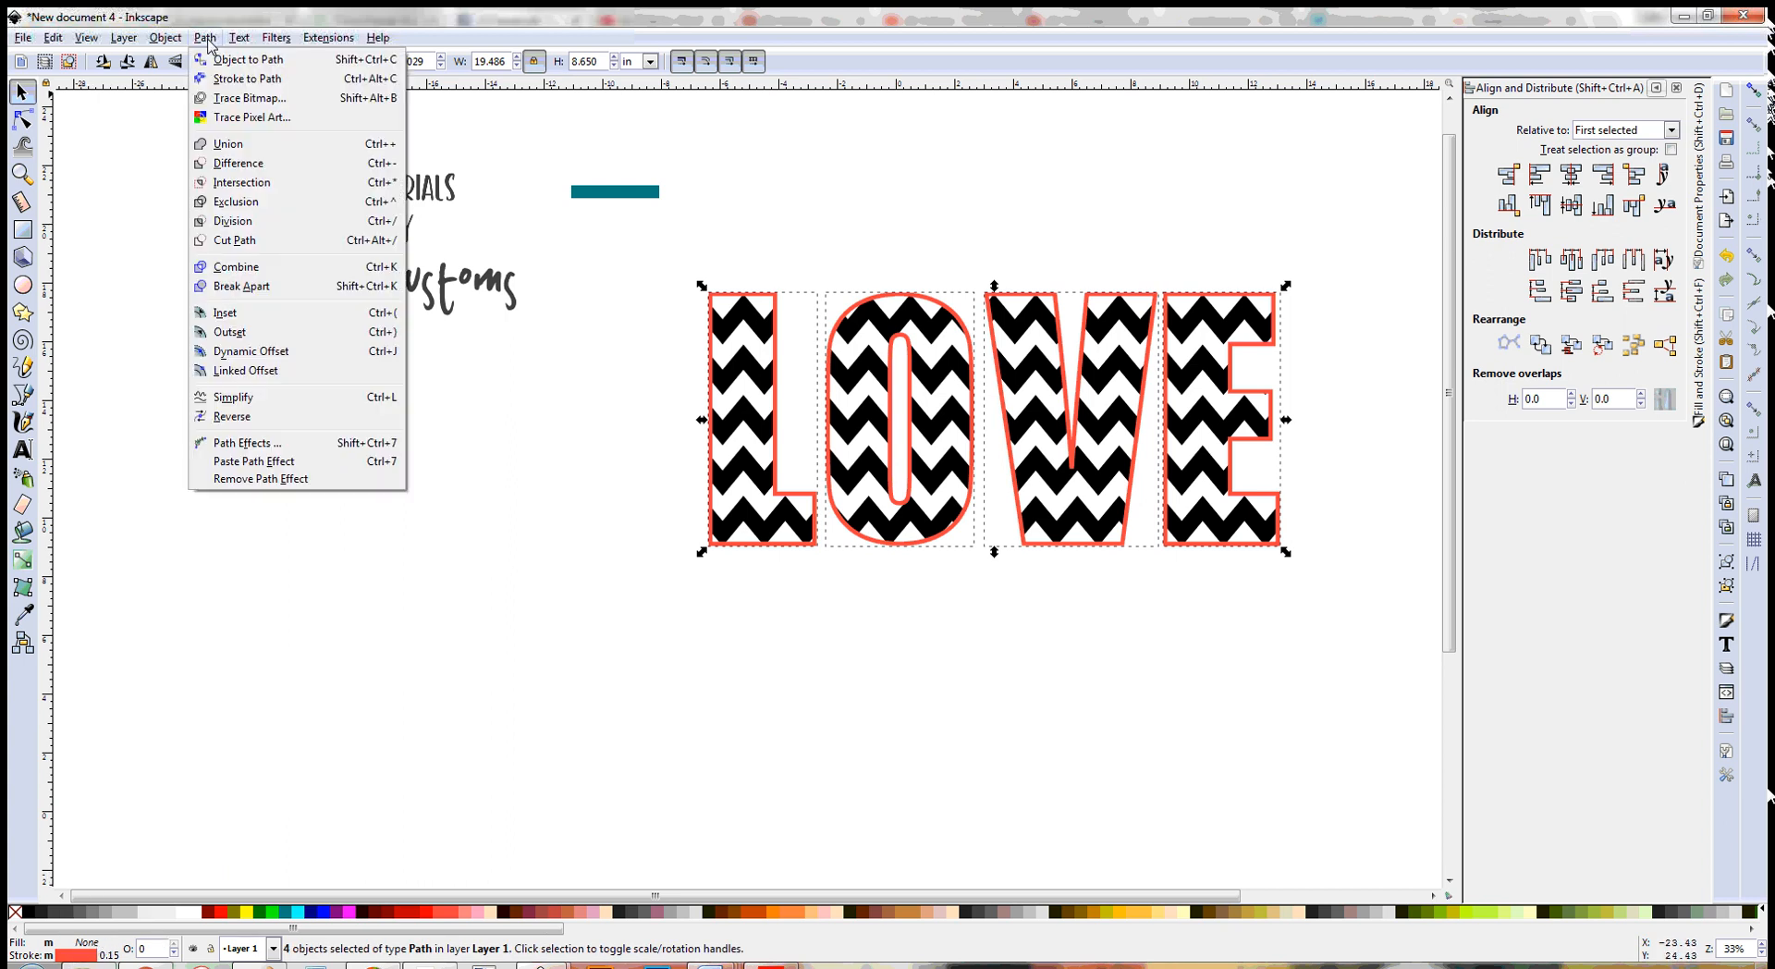
left_click(239, 82)
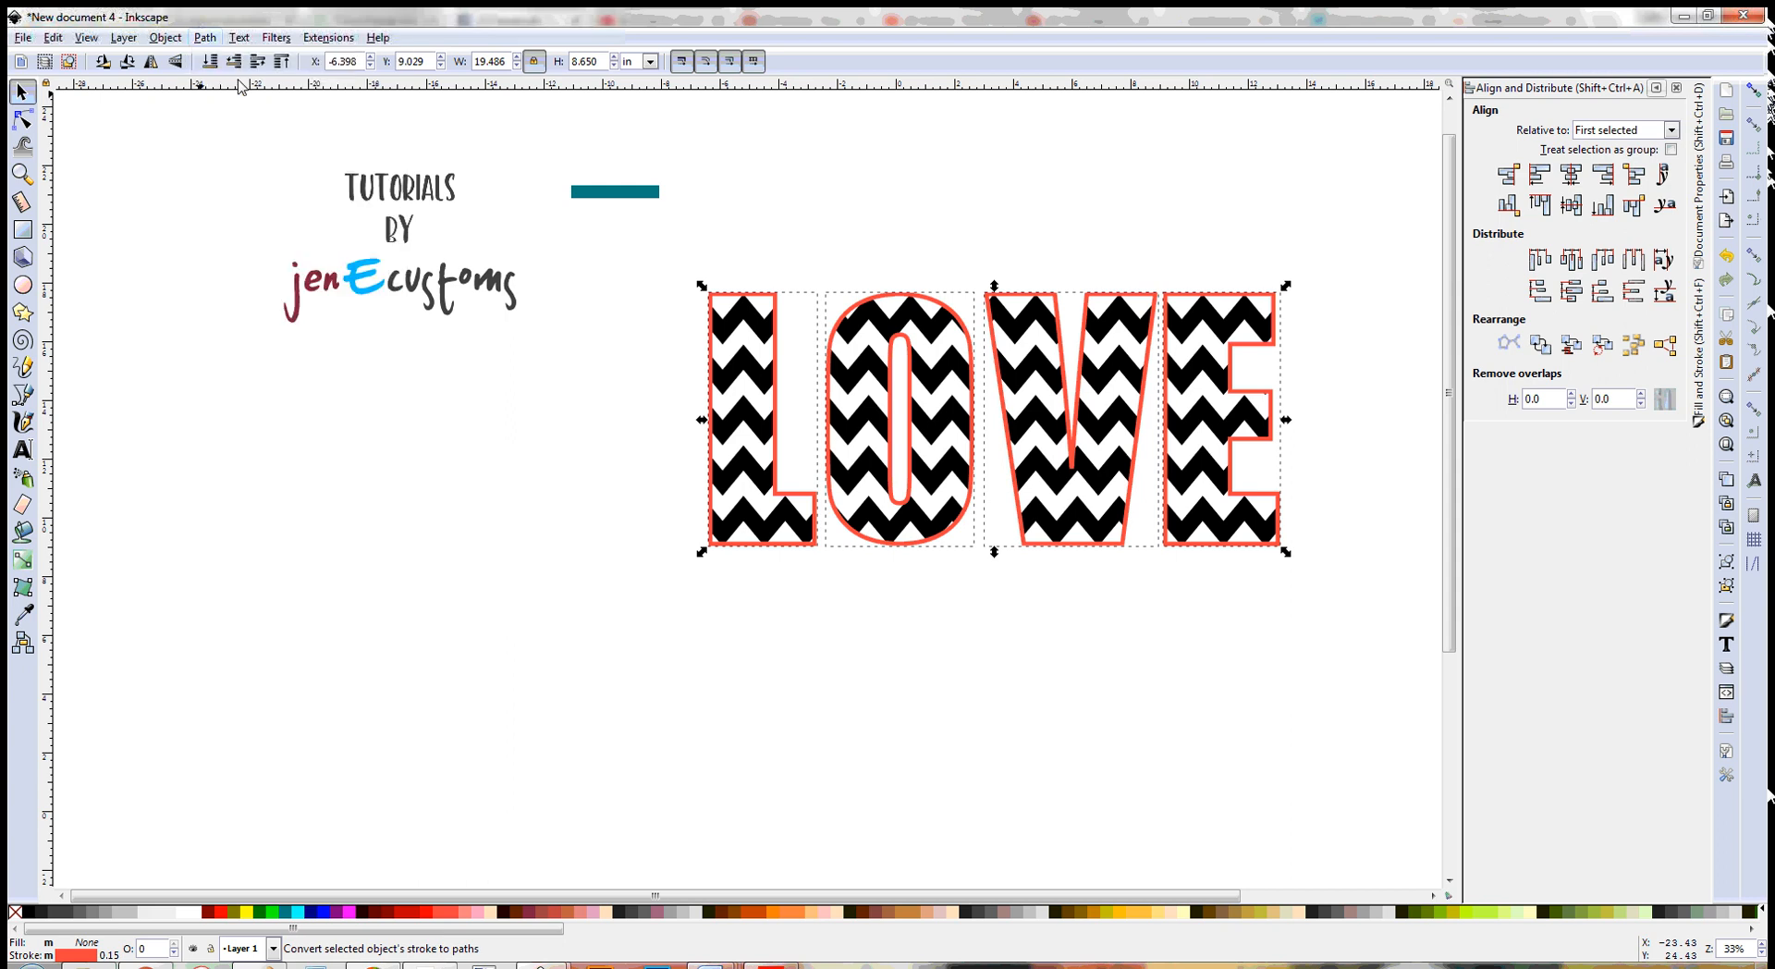
- Combine the four letter outlines and the chevron fill into a single path, move it down and inspect its nodes
left_click_drag(610, 684, 1390, 266)
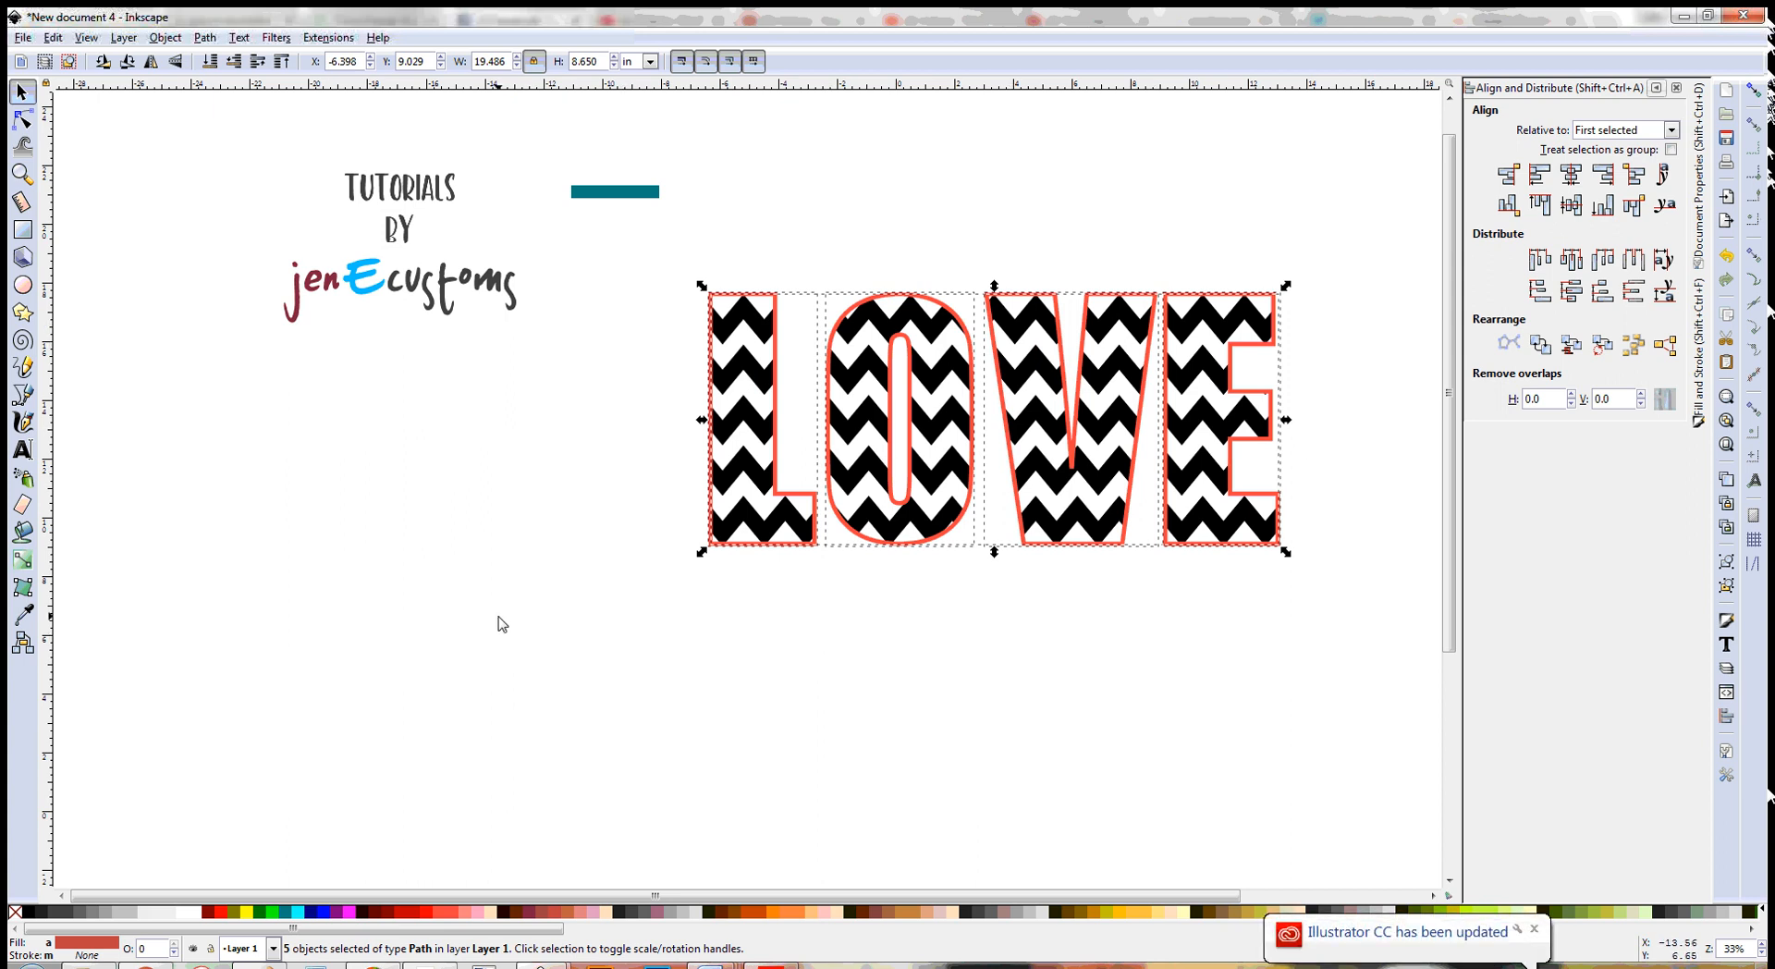
key("ctrl+k")
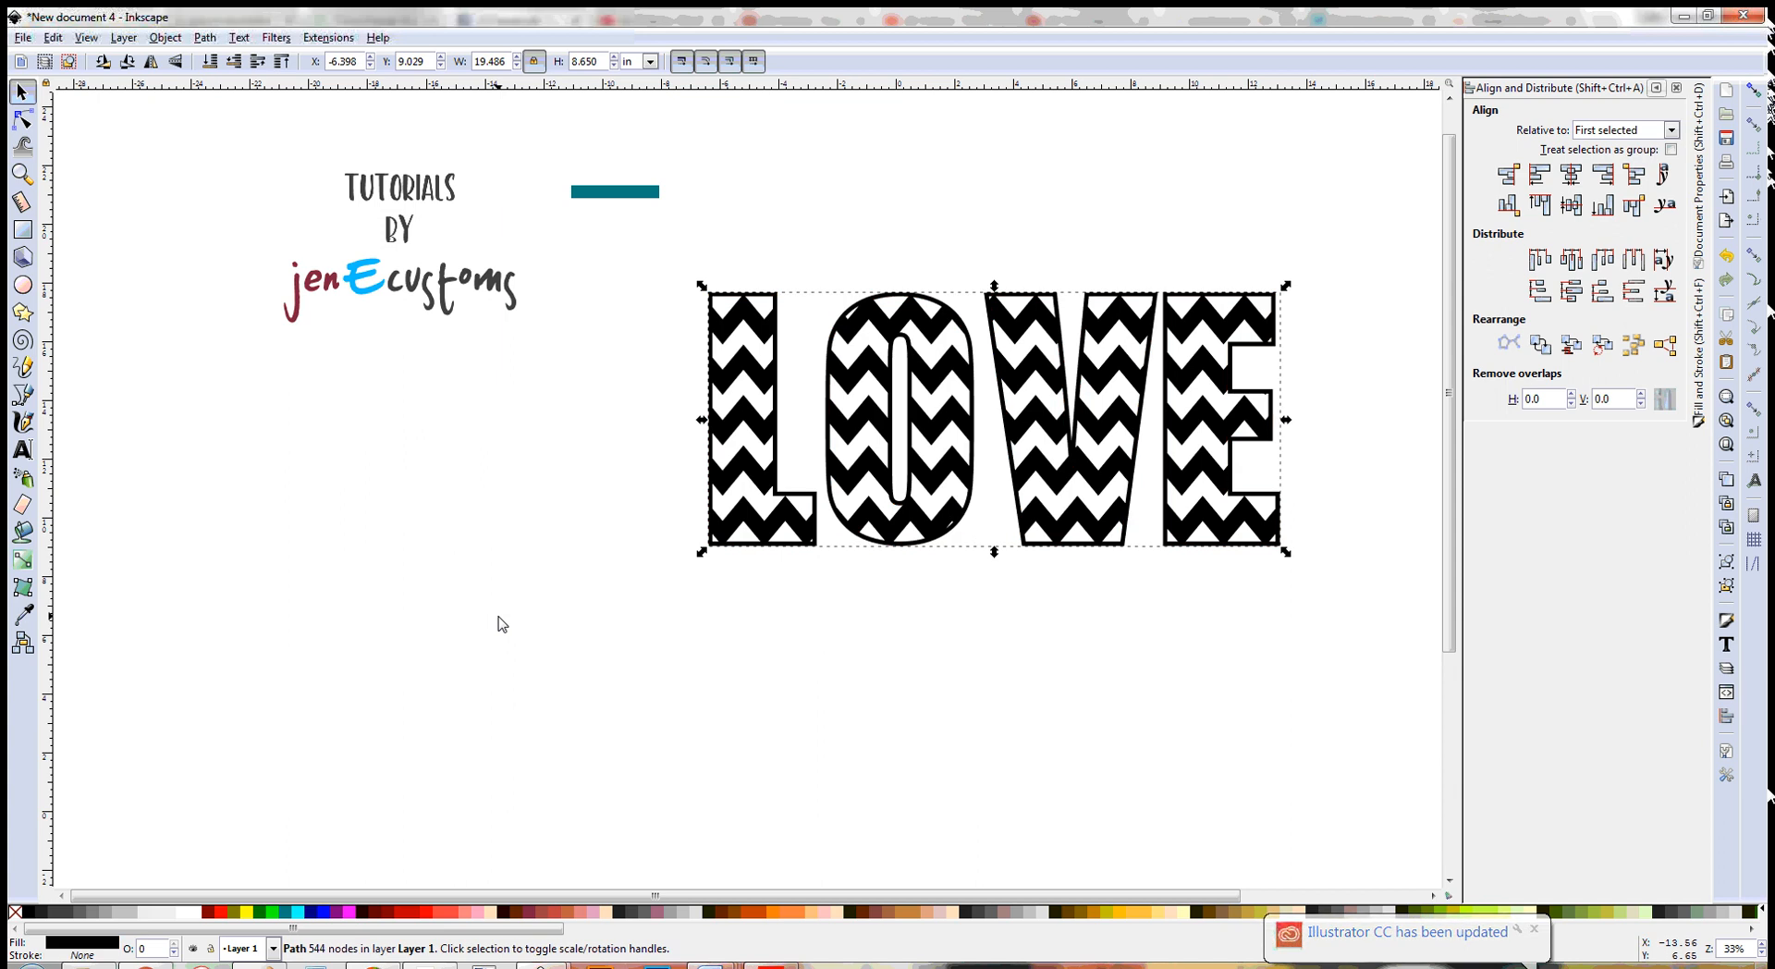
left_click_drag(932, 321, 816, 399)
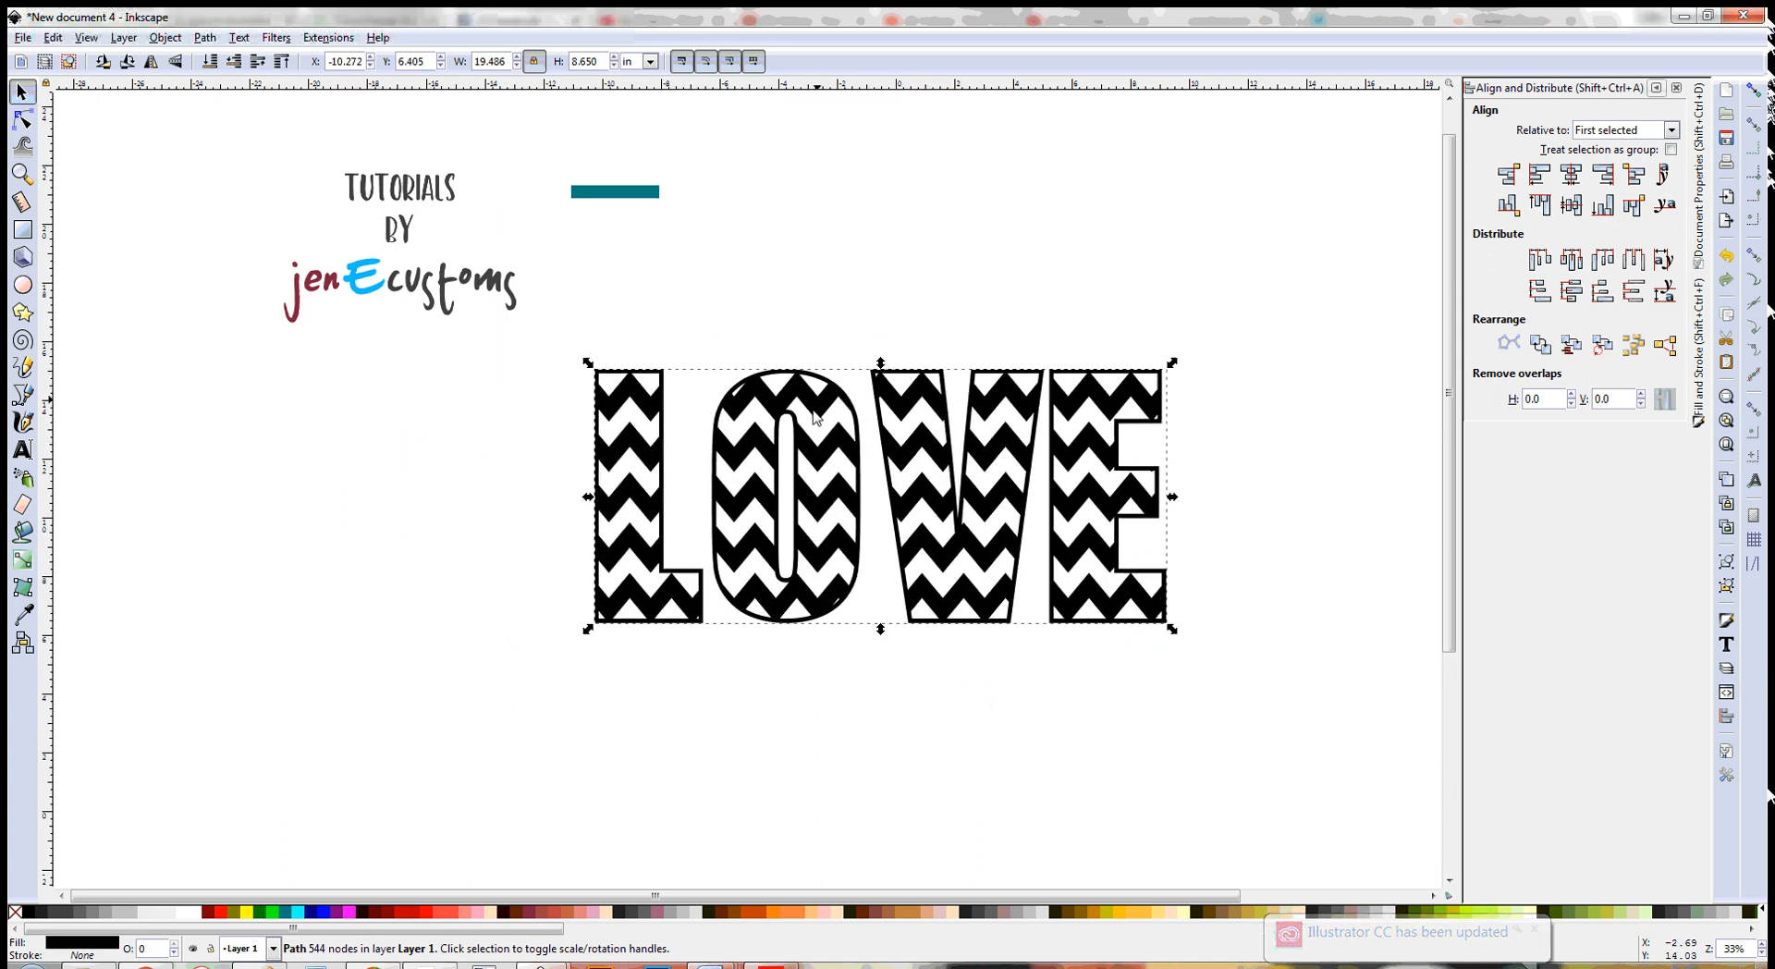
left_click(23, 119)
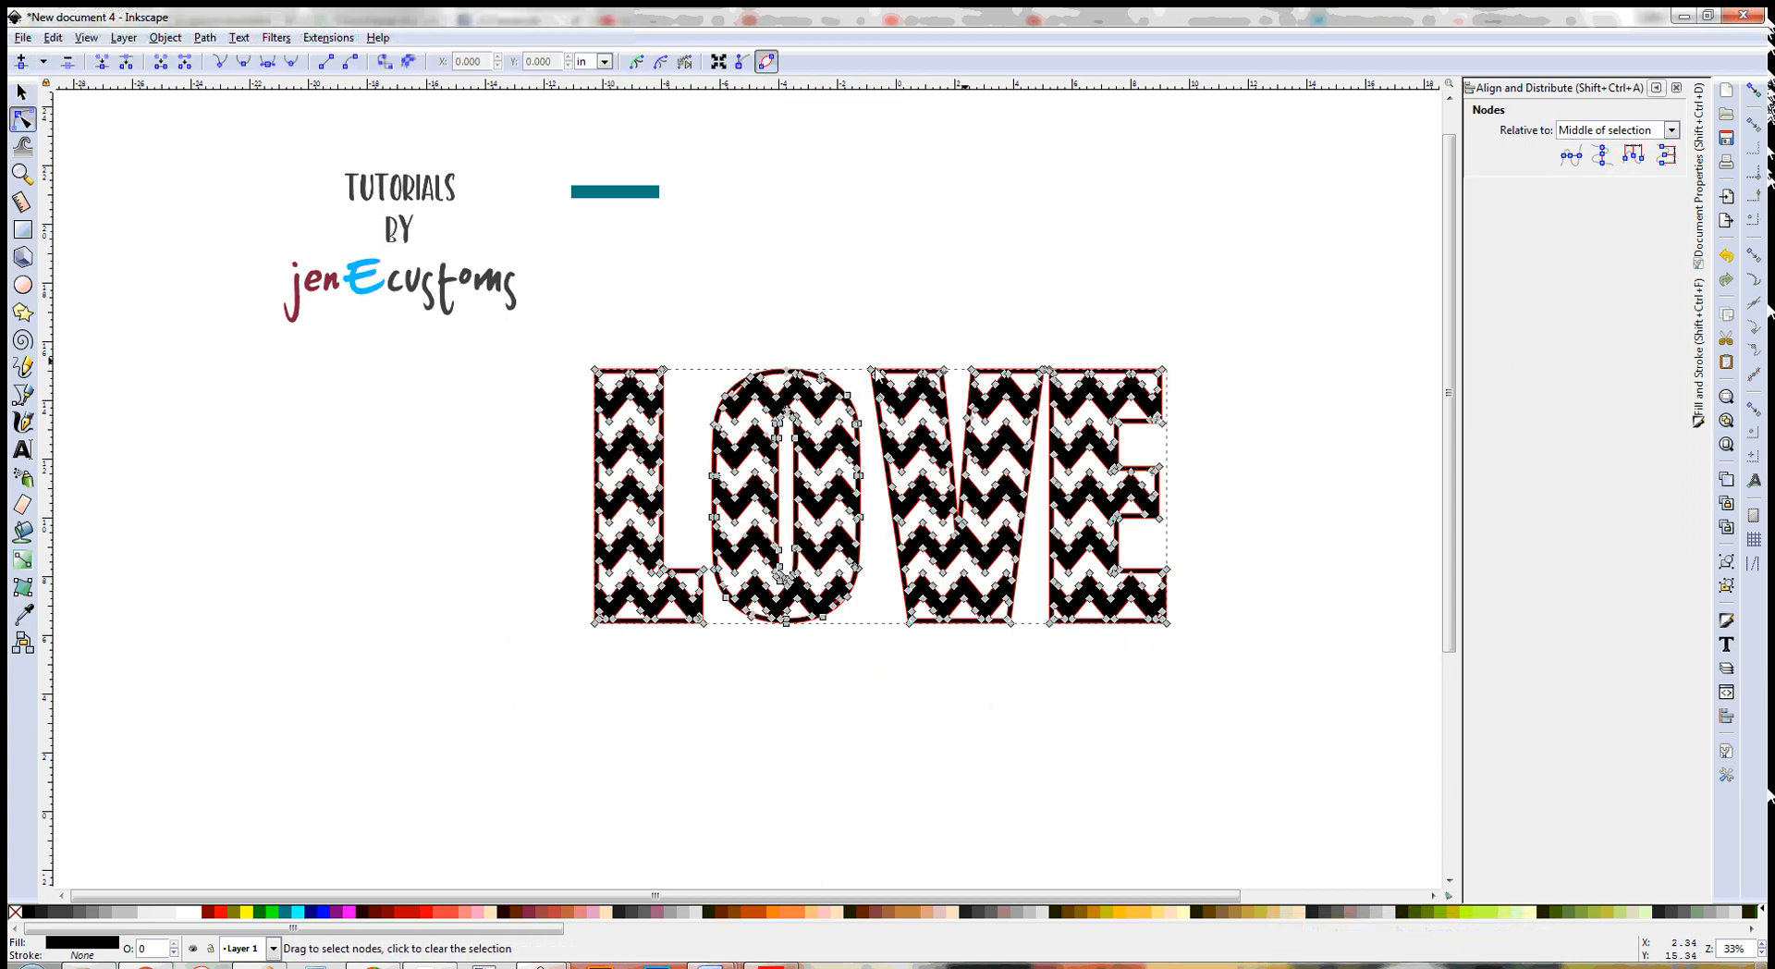
left_click(21, 92)
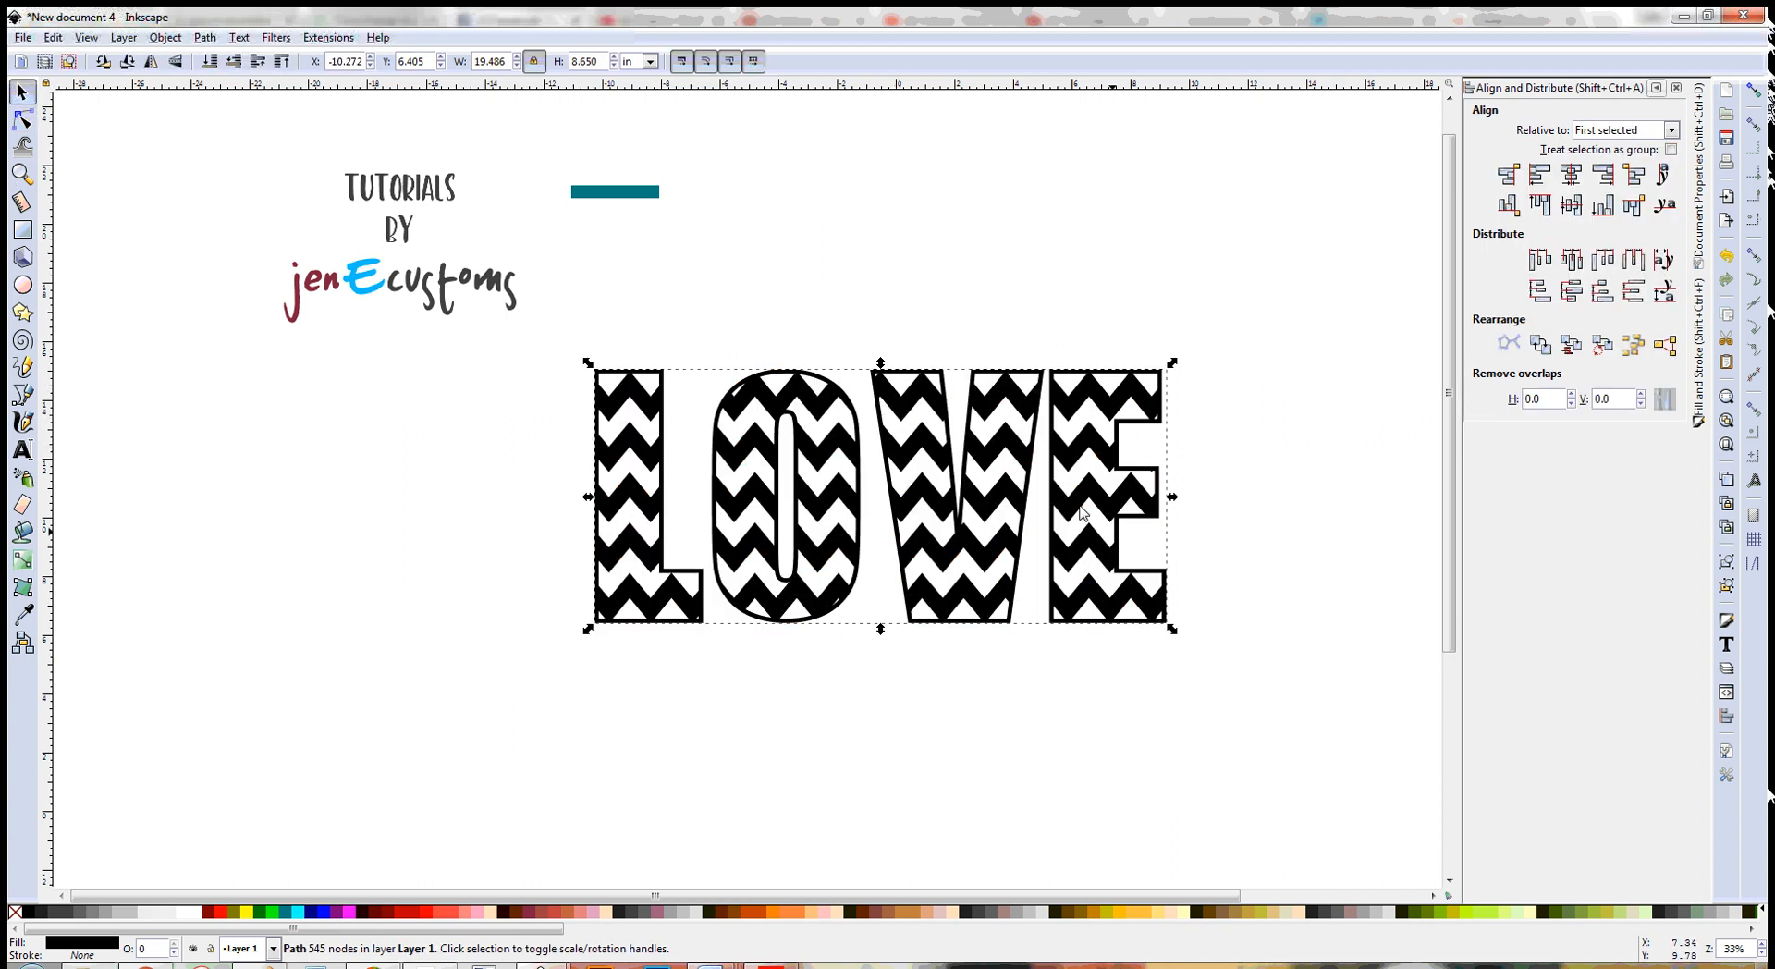
- Move the combined LOVE lettering below the tutorial title and delete the small teal rectangle
left_click_drag(619, 384, 736, 323)
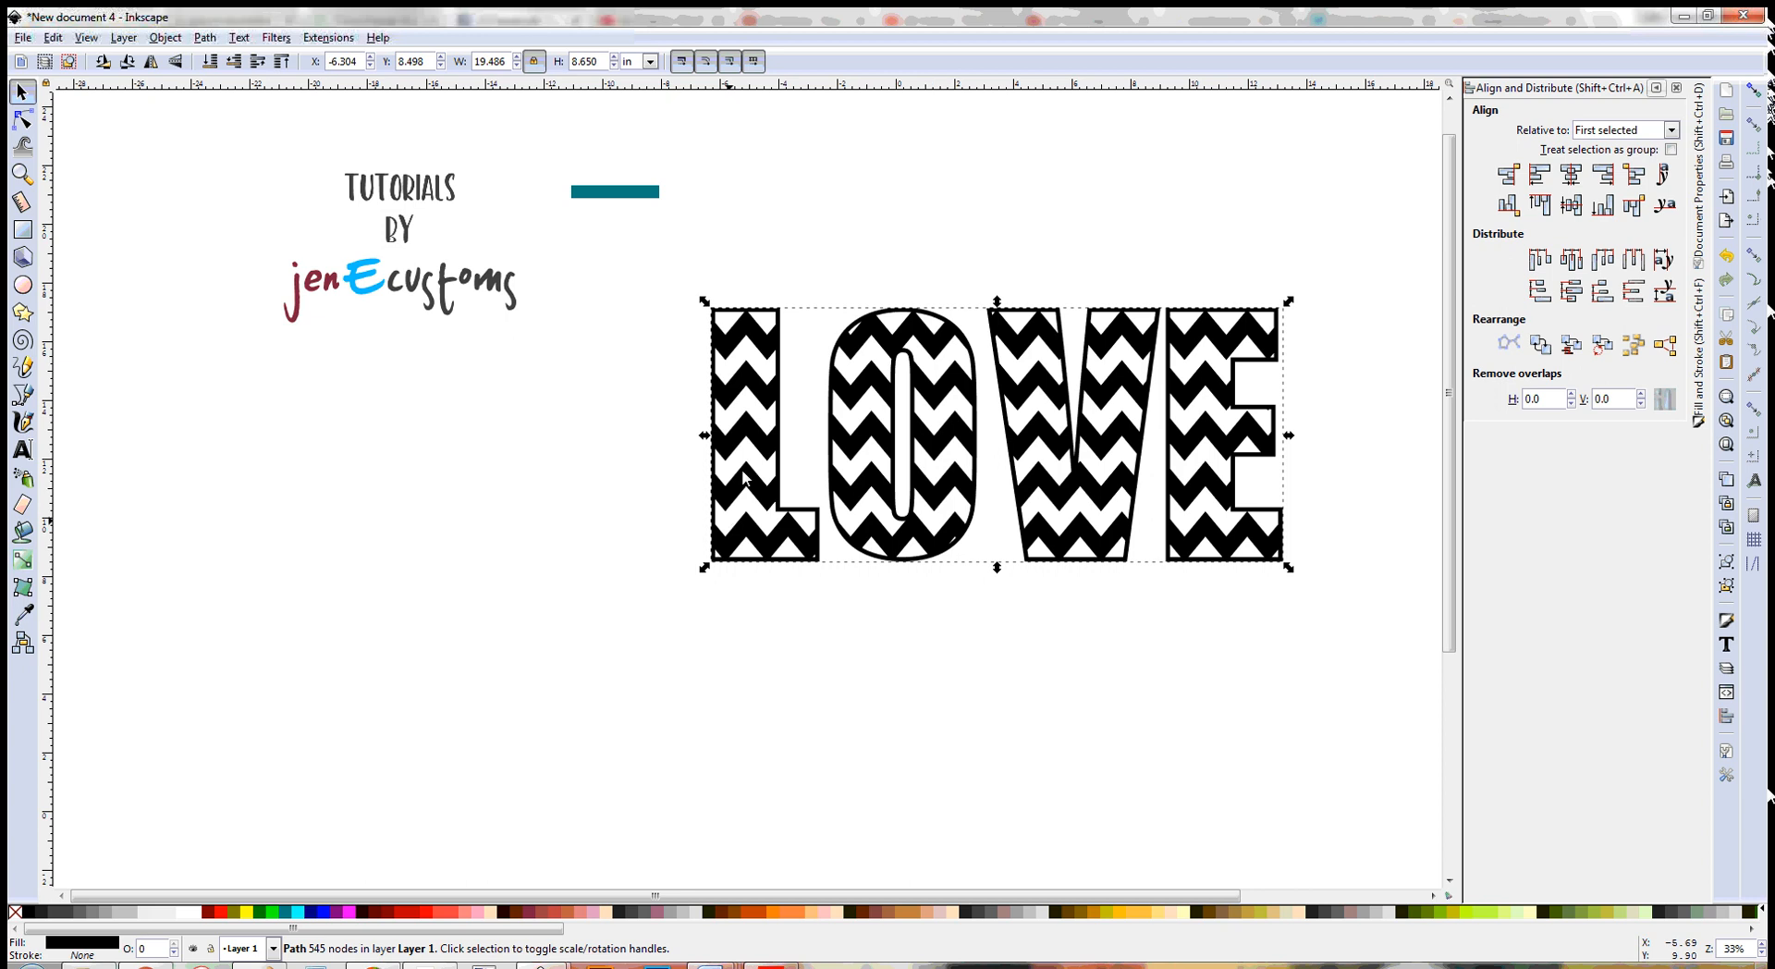
left_click_drag(1063, 453, 698, 517)
left_click(596, 192)
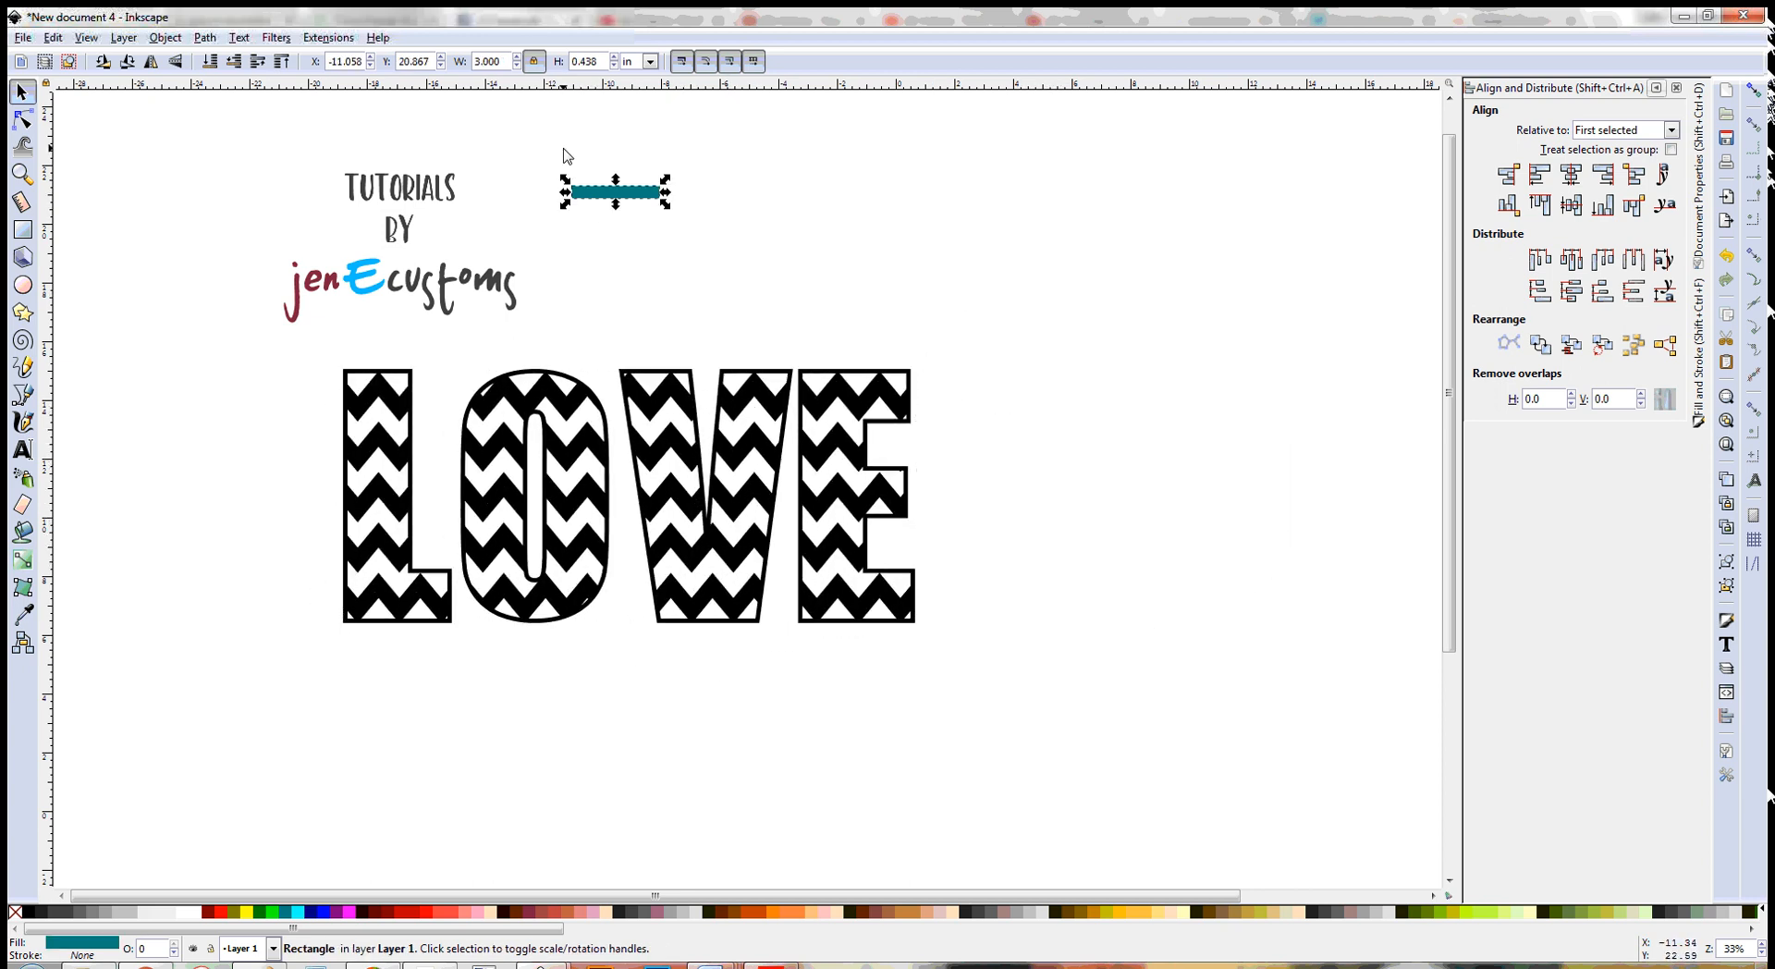
key("Delete")
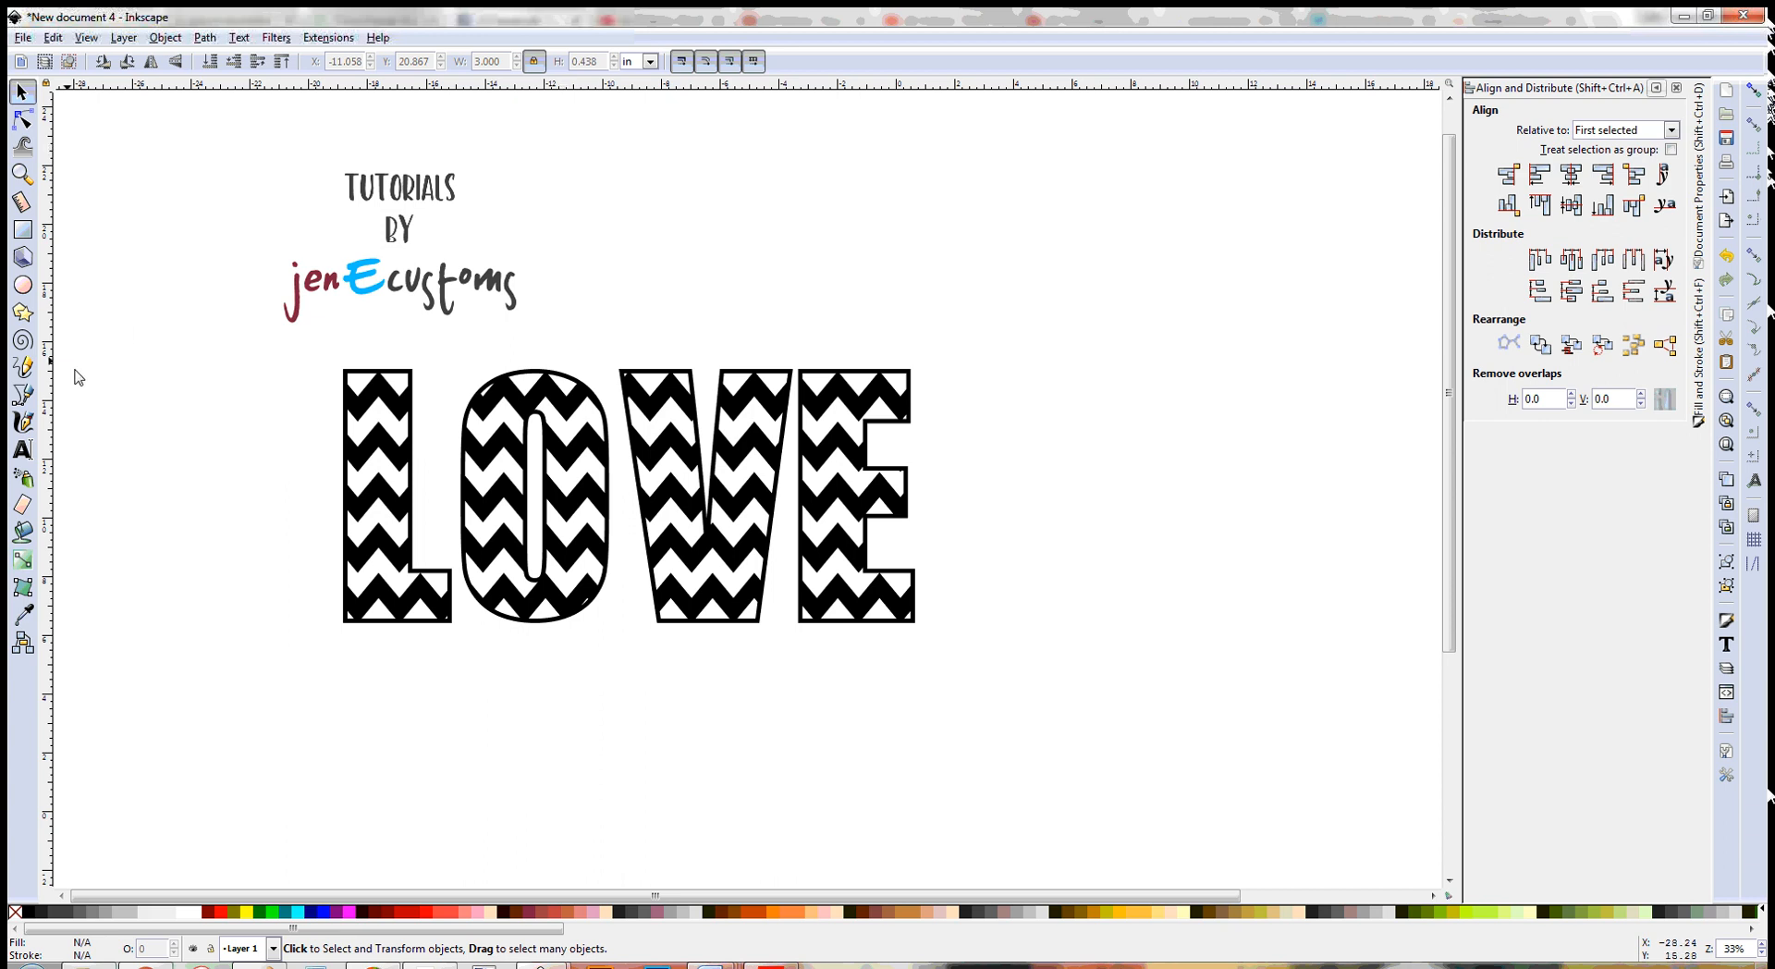
- Reposition the finished LOVE lettering to about X -9.8 in, Y 10.5 in, beside the tutorial title
left_click_drag(470, 508, 559, 508)
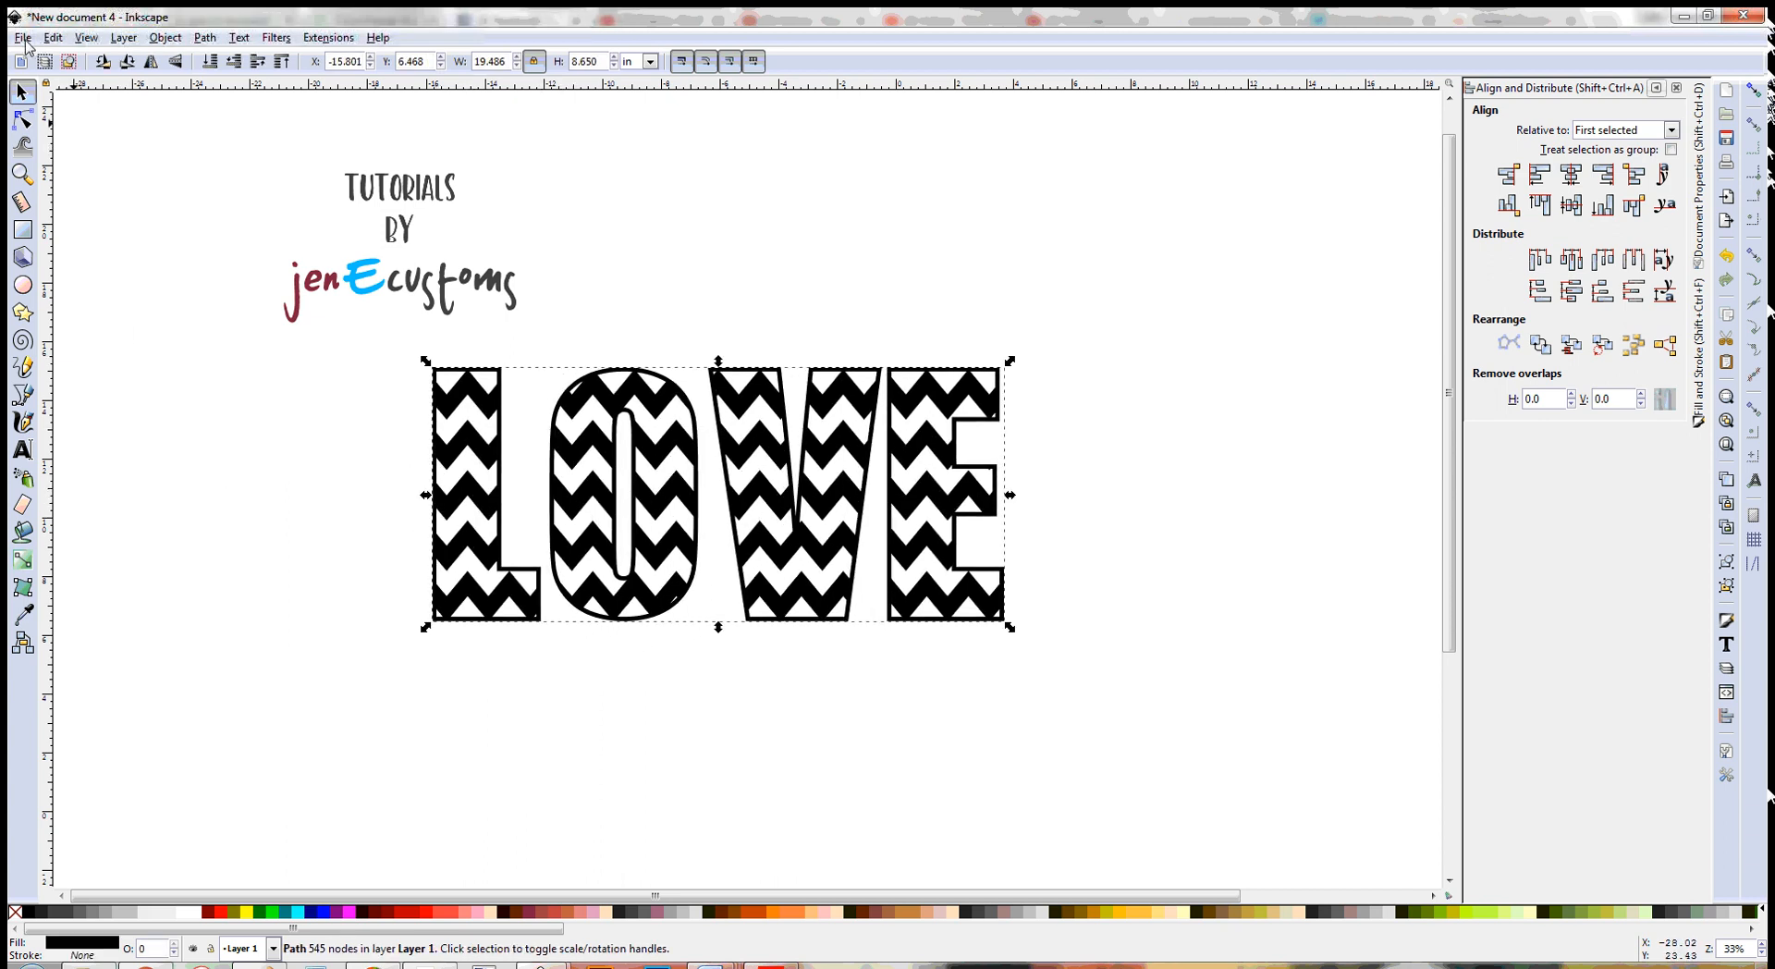
left_click_drag(808, 501, 866, 499)
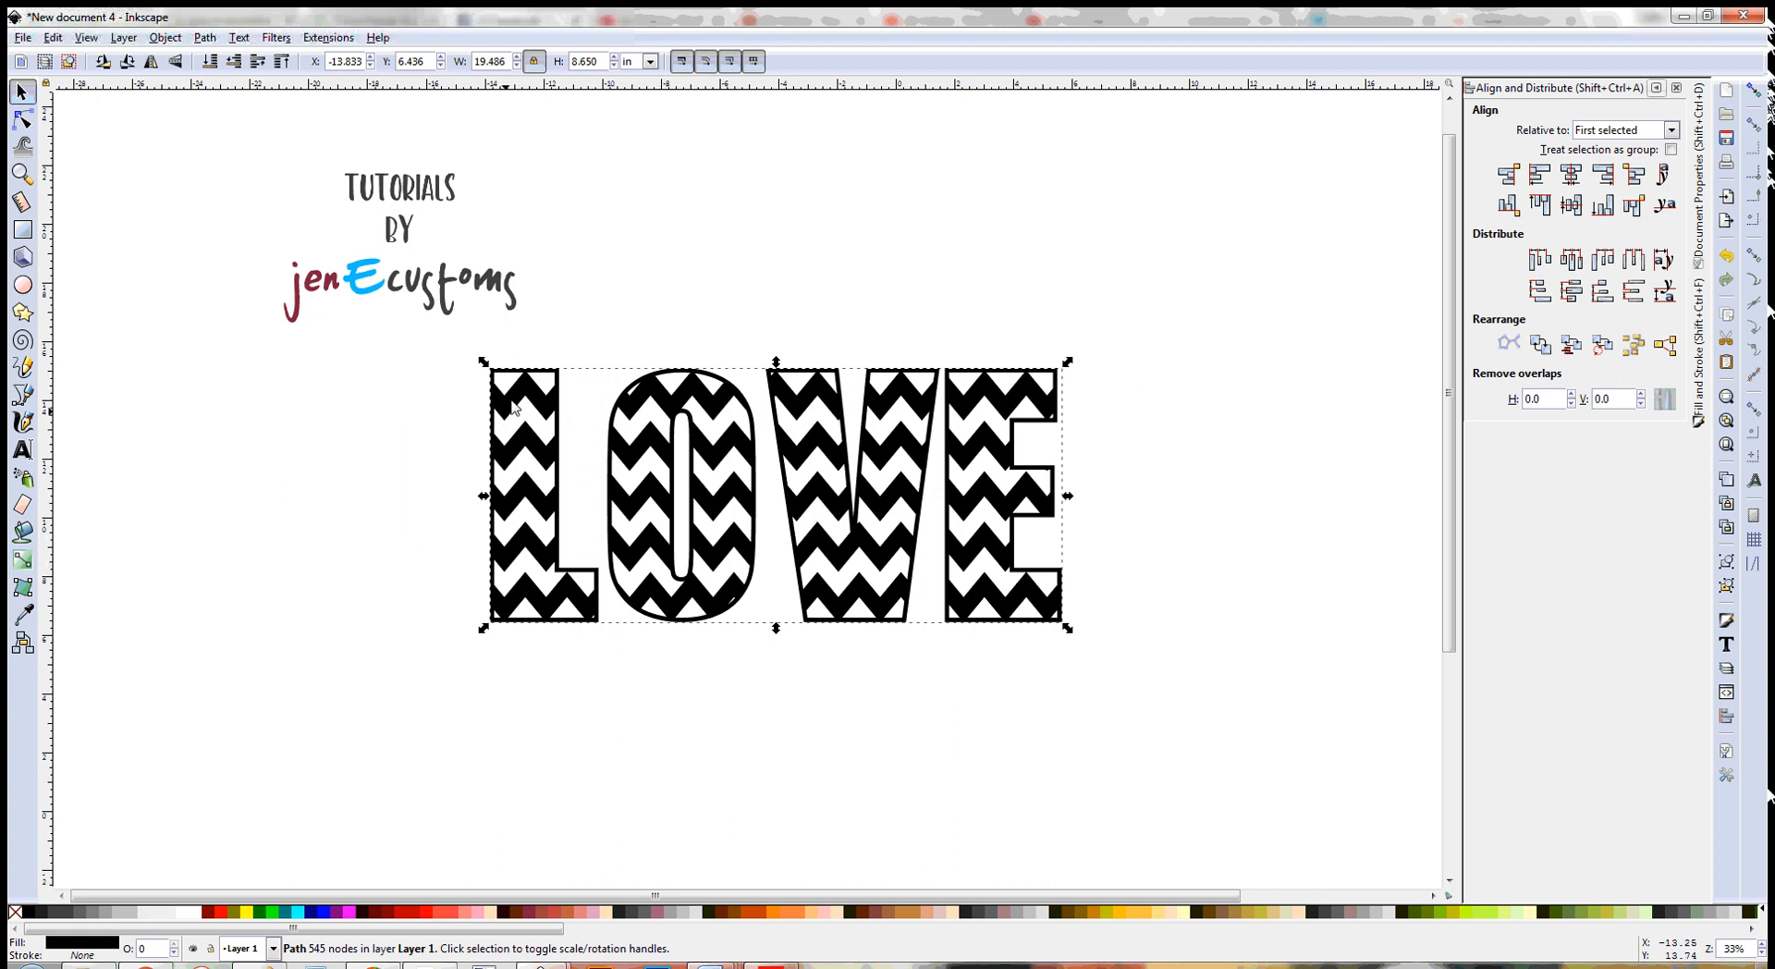
left_click_drag(513, 407, 632, 289)
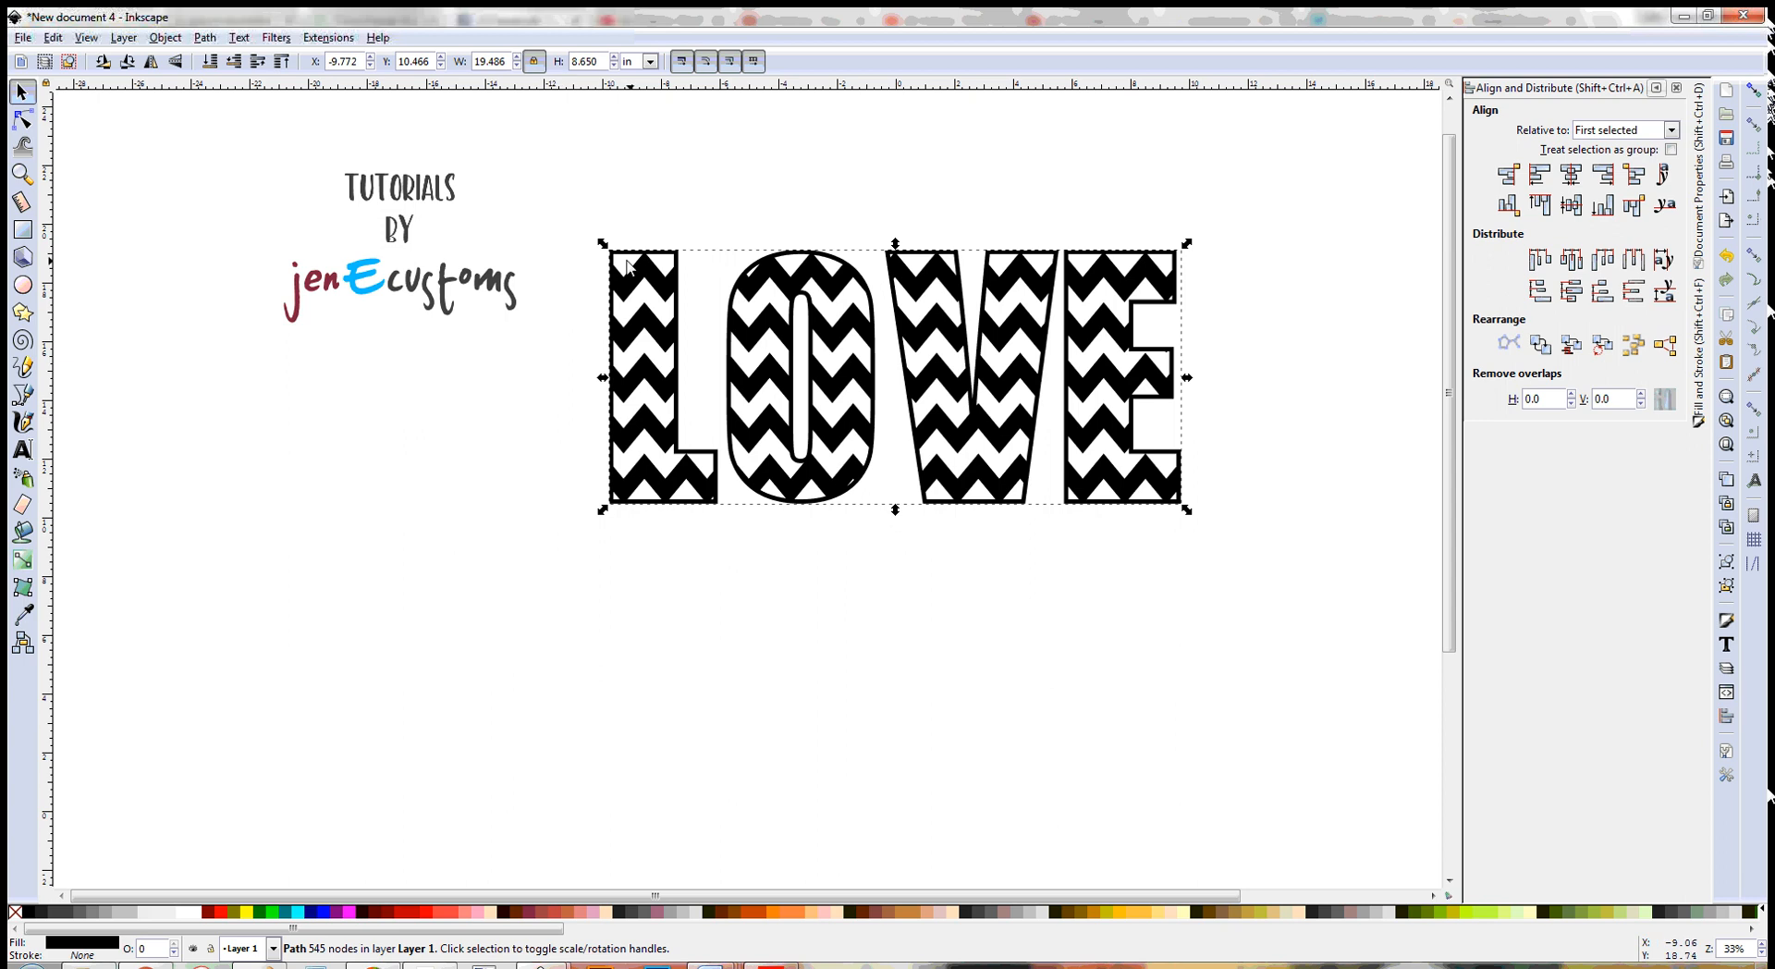
- Move the LOVE lettering below the tutorial title, to about X -10.6 in, Y 7.3 in
left_click_drag(658, 285, 602, 288)
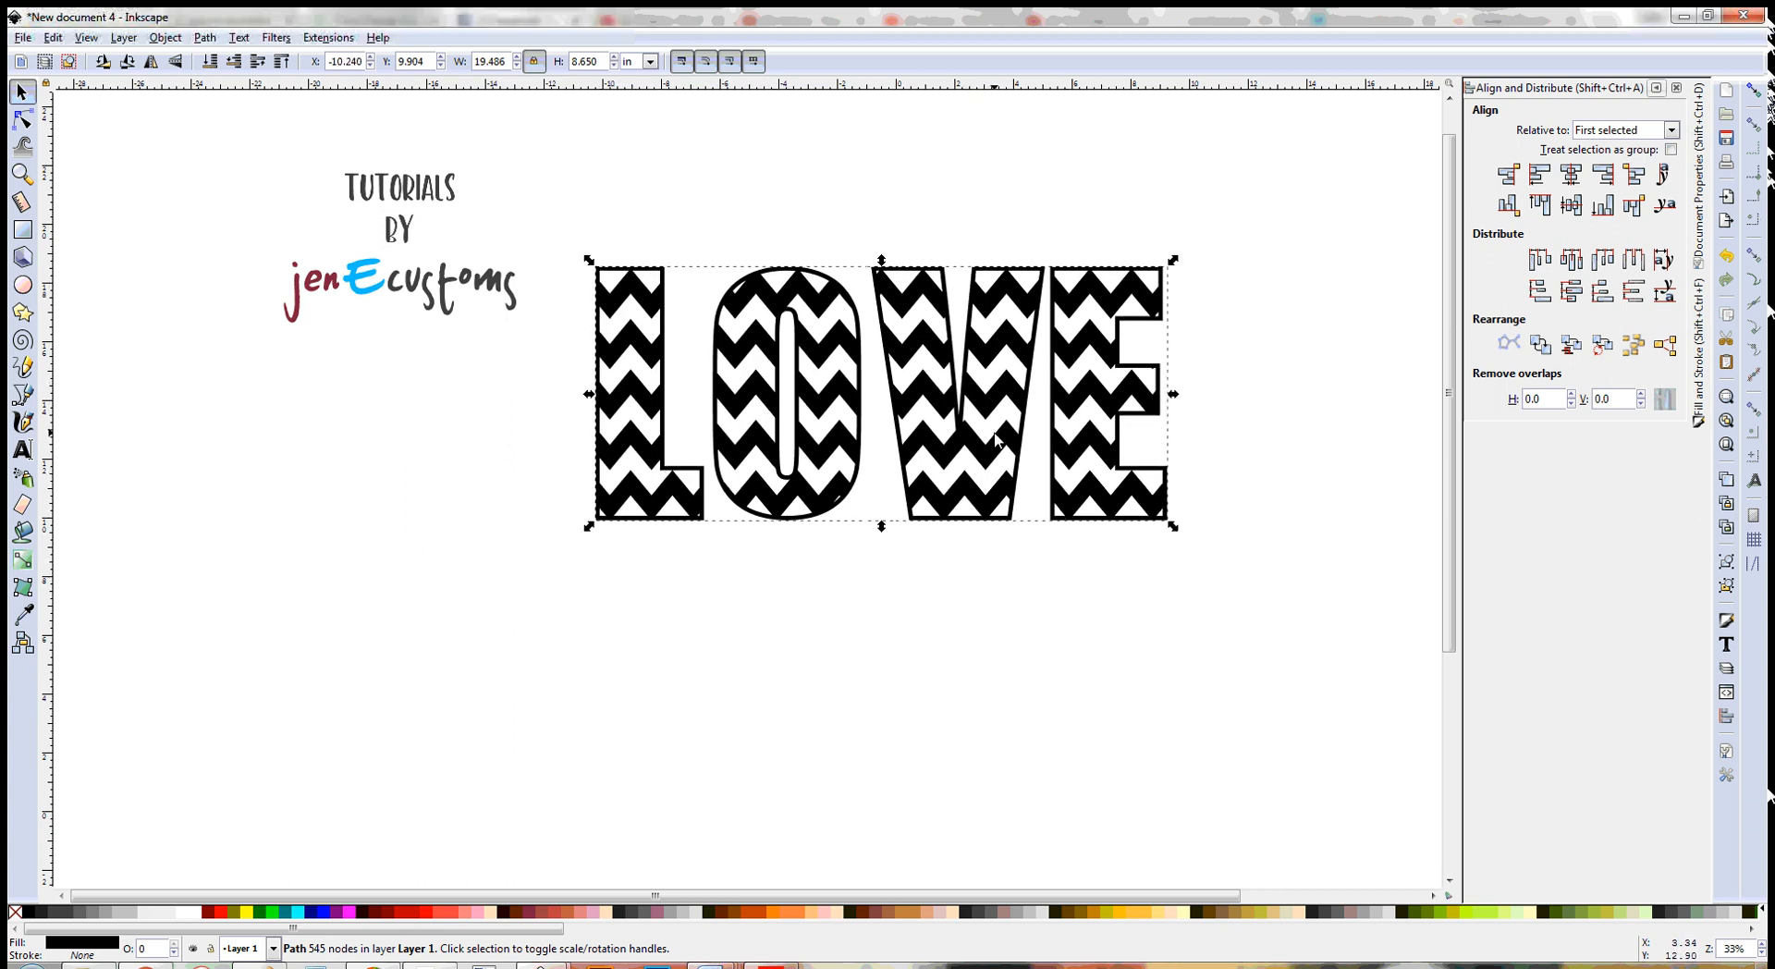
left_click_drag(994, 457, 972, 501)
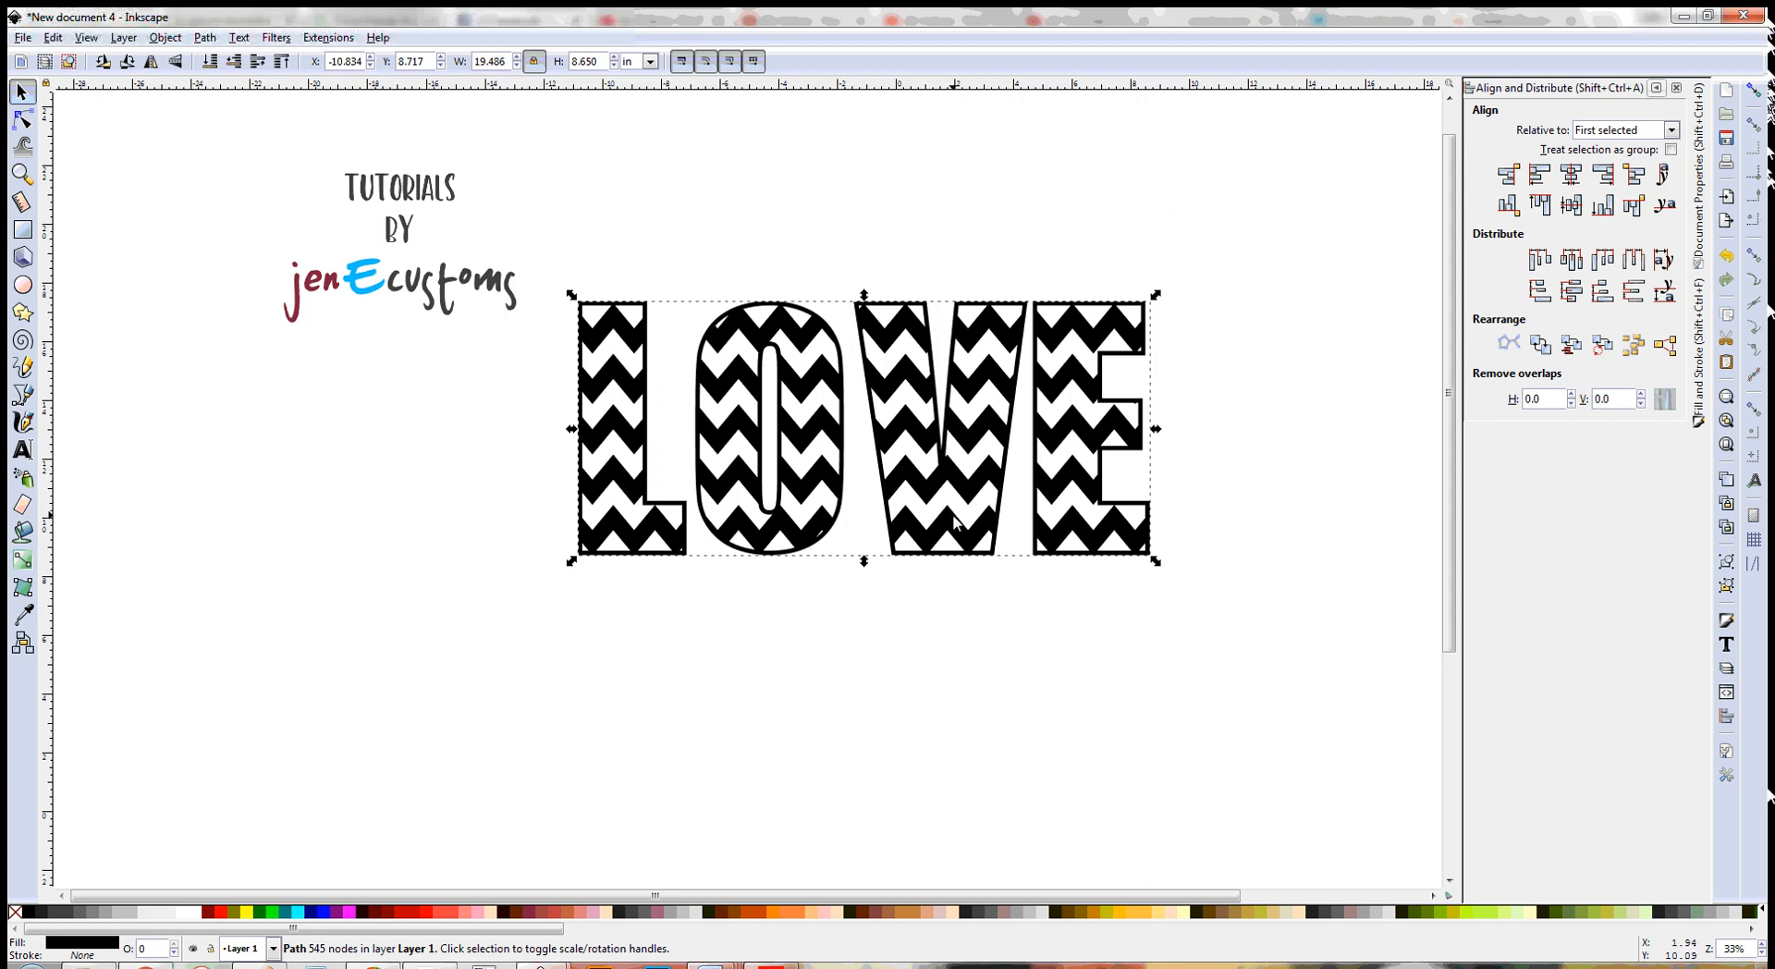
left_click_drag(953, 488, 954, 527)
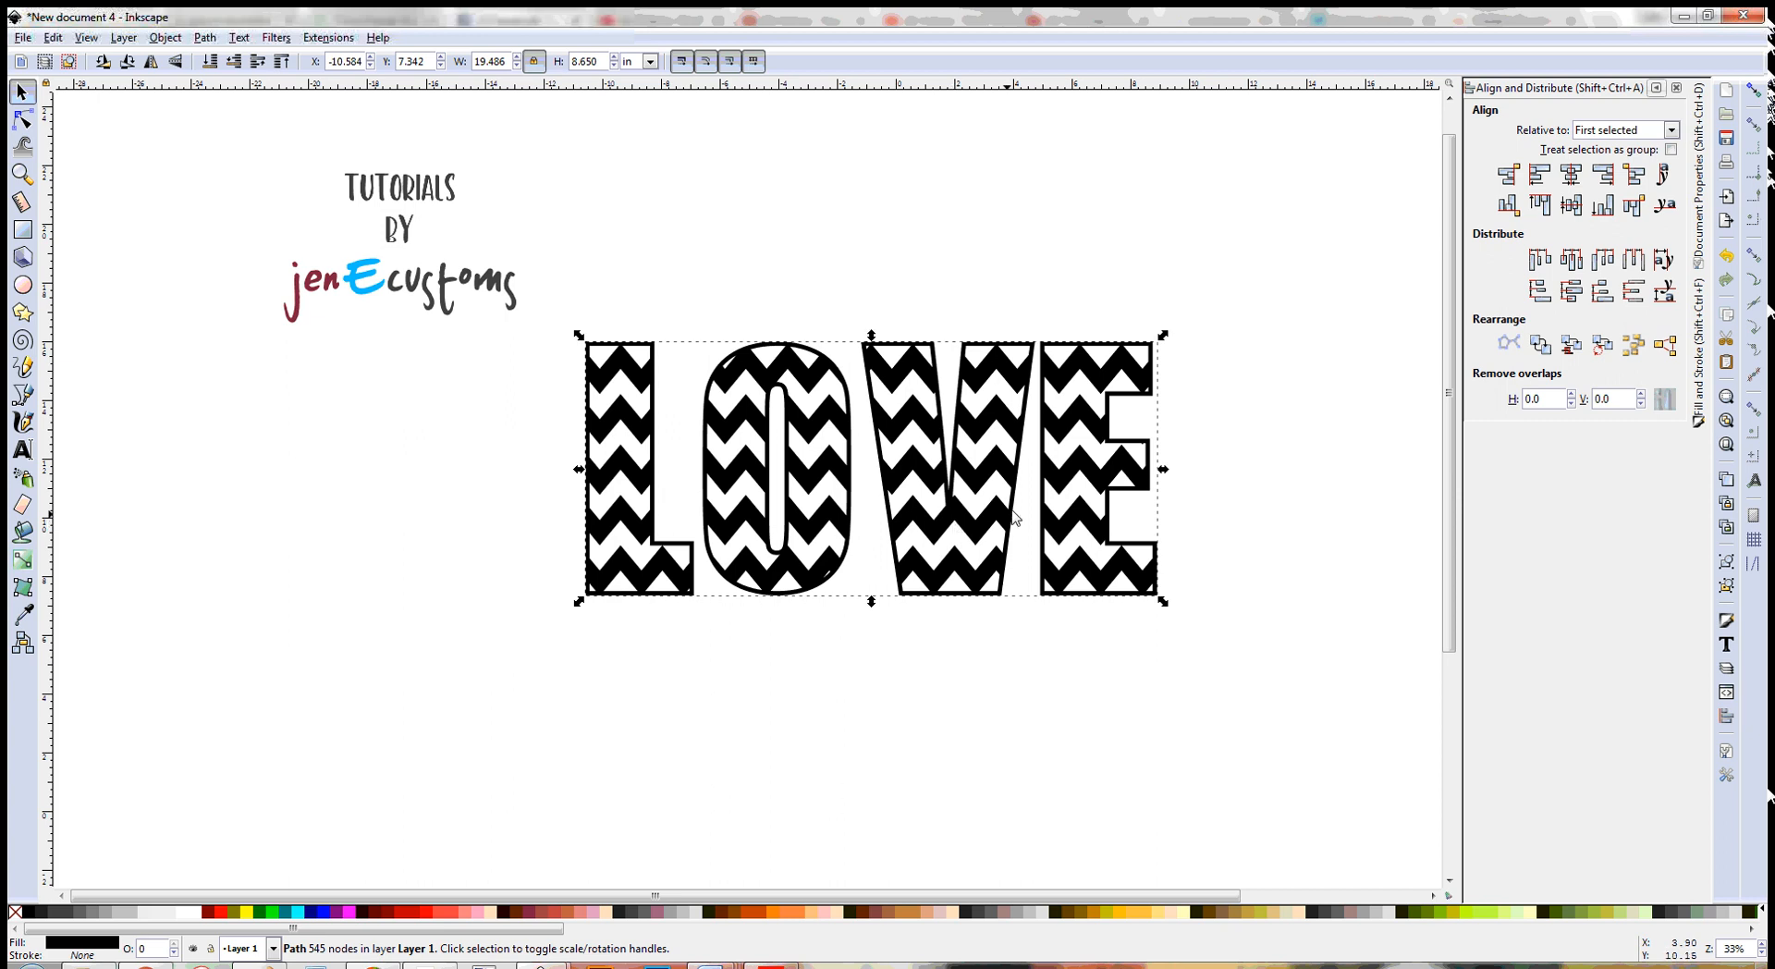
- Fill a duplicate of the LOVE lettering with dark red and break it apart into separate pieces
left_click(208, 913)
left_click_drag(759, 388, 824, 368)
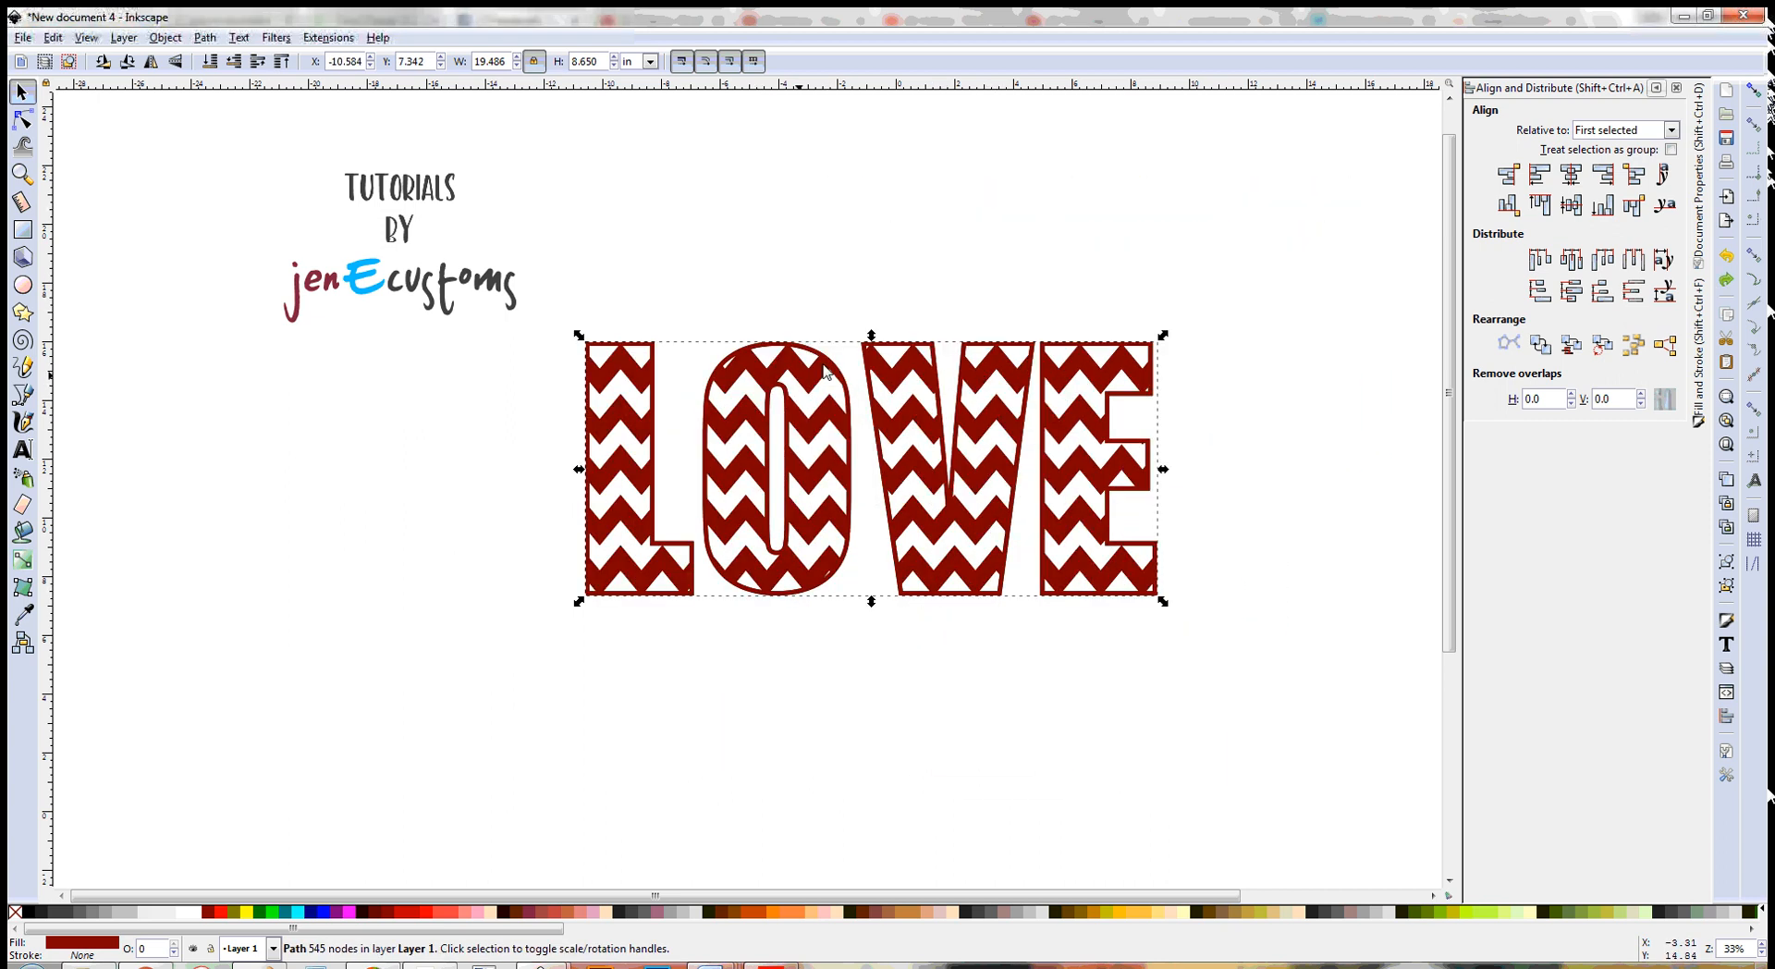
left_click(206, 38)
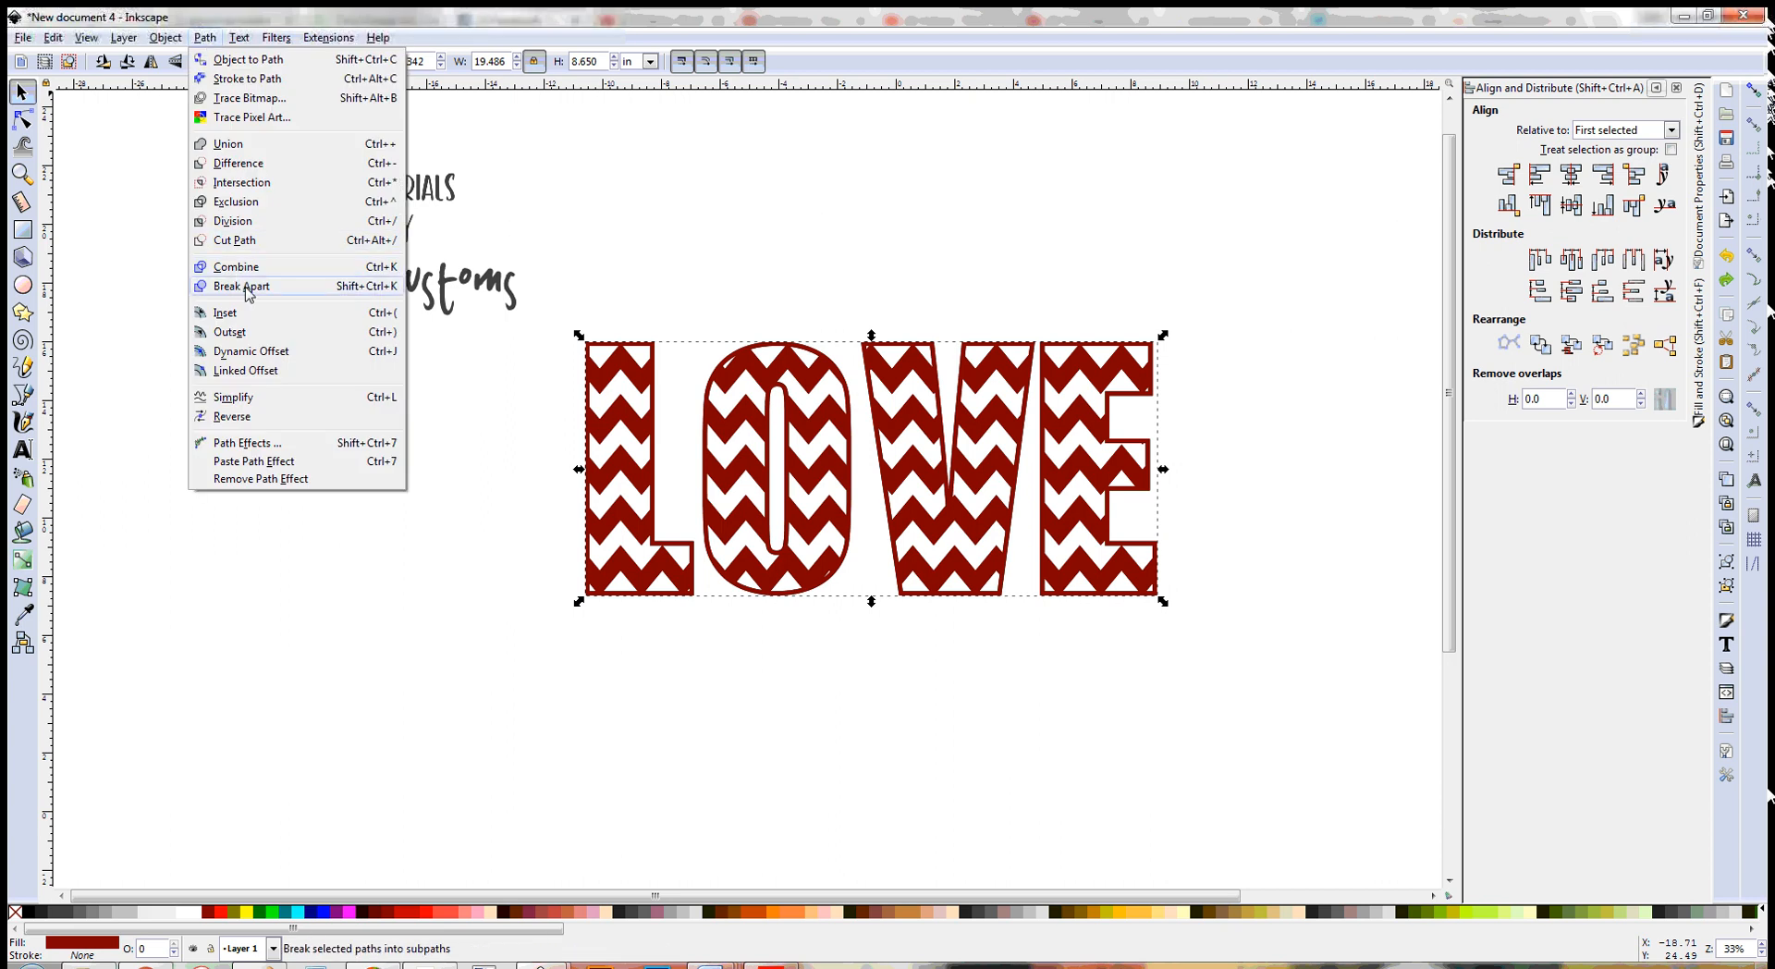
left_click(373, 294)
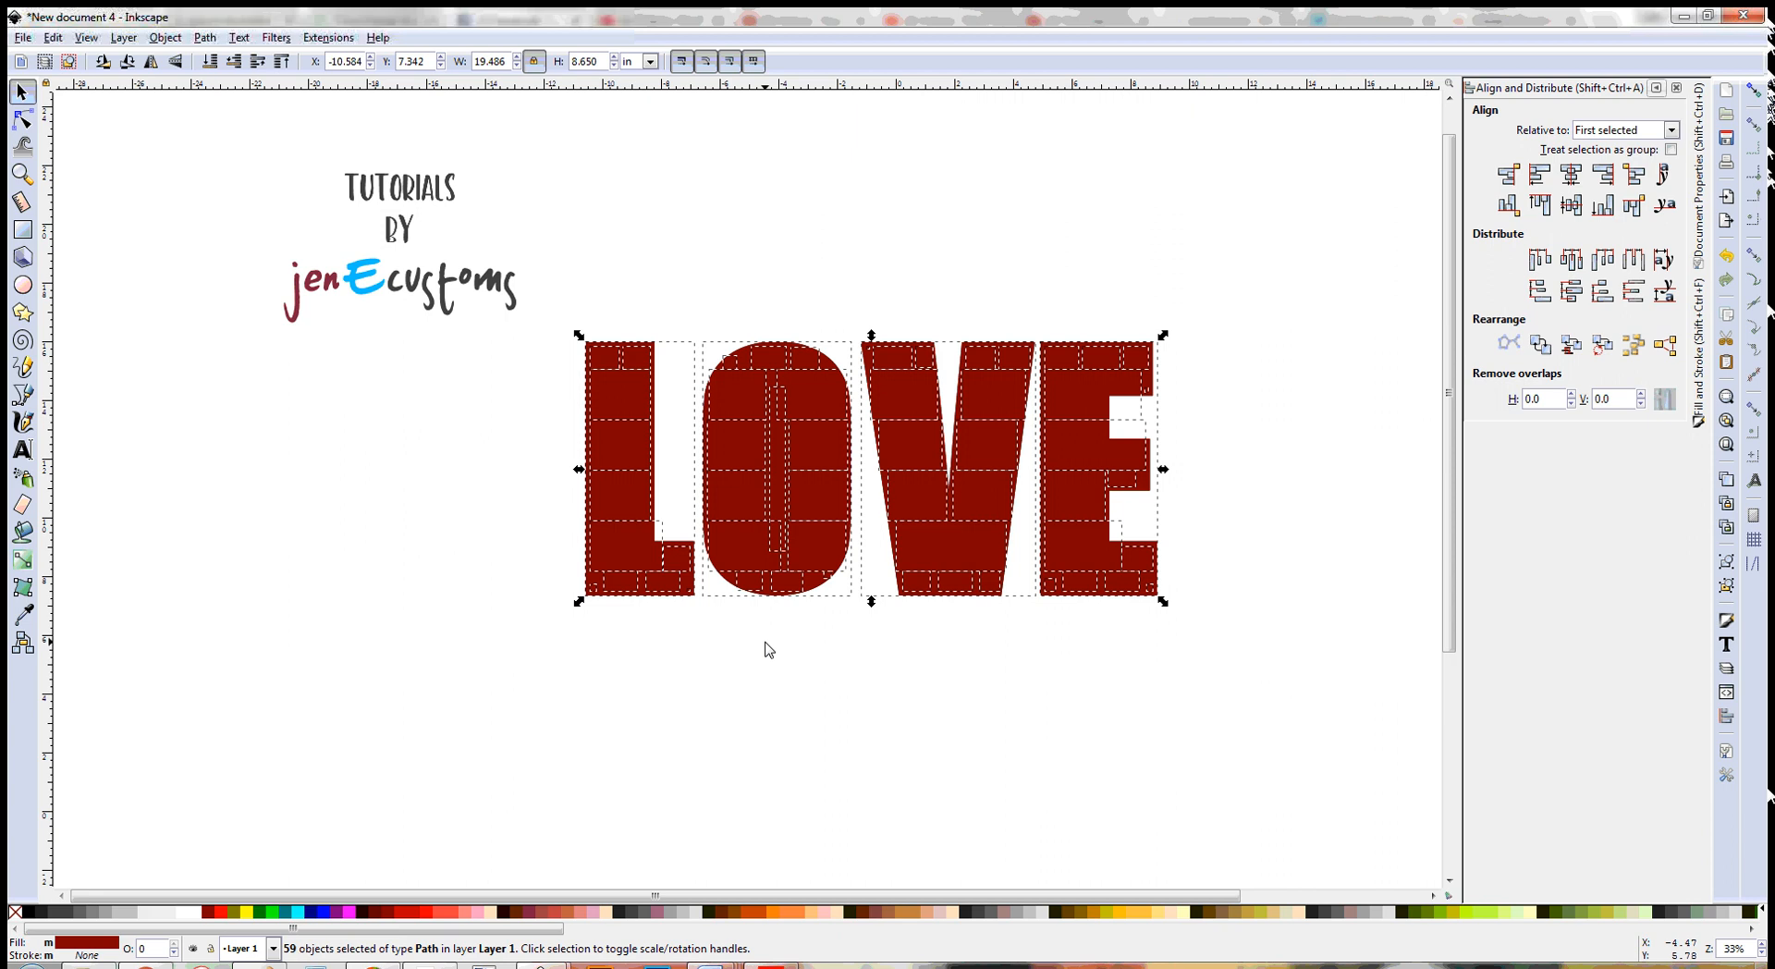
left_click(730, 738)
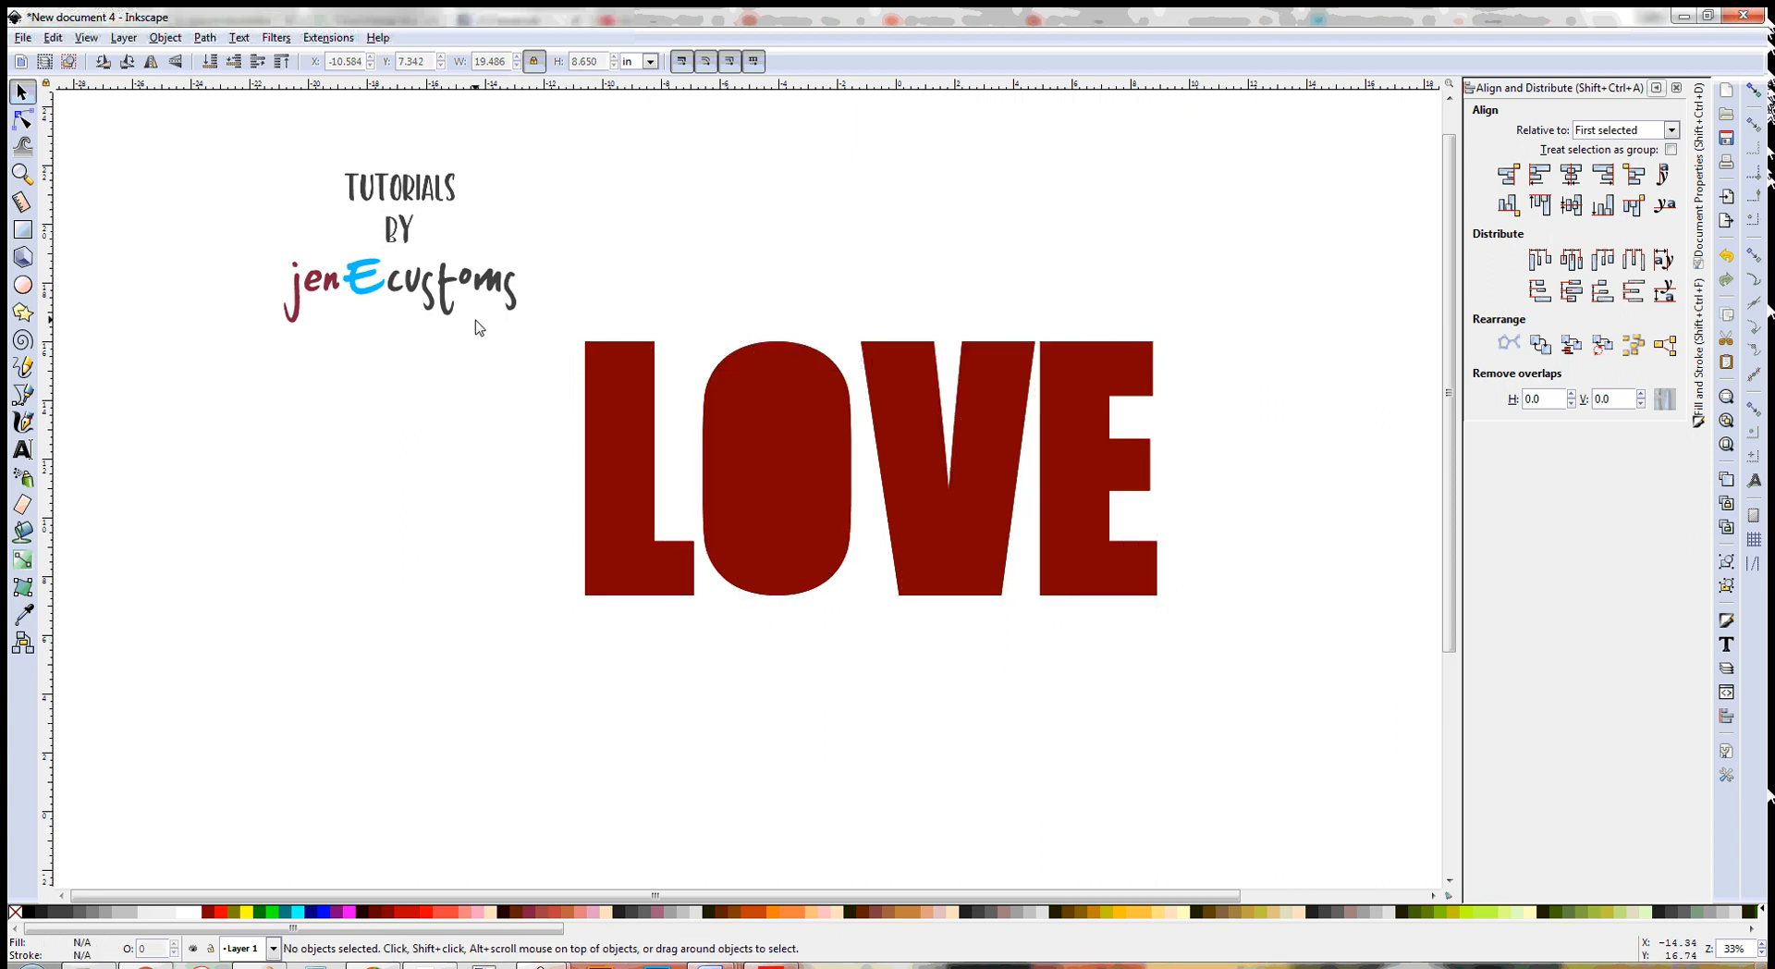
- Color the solid outer letter pieces: L light pink, O mauve pink, V orange-brown and E red-orange
key("plus")
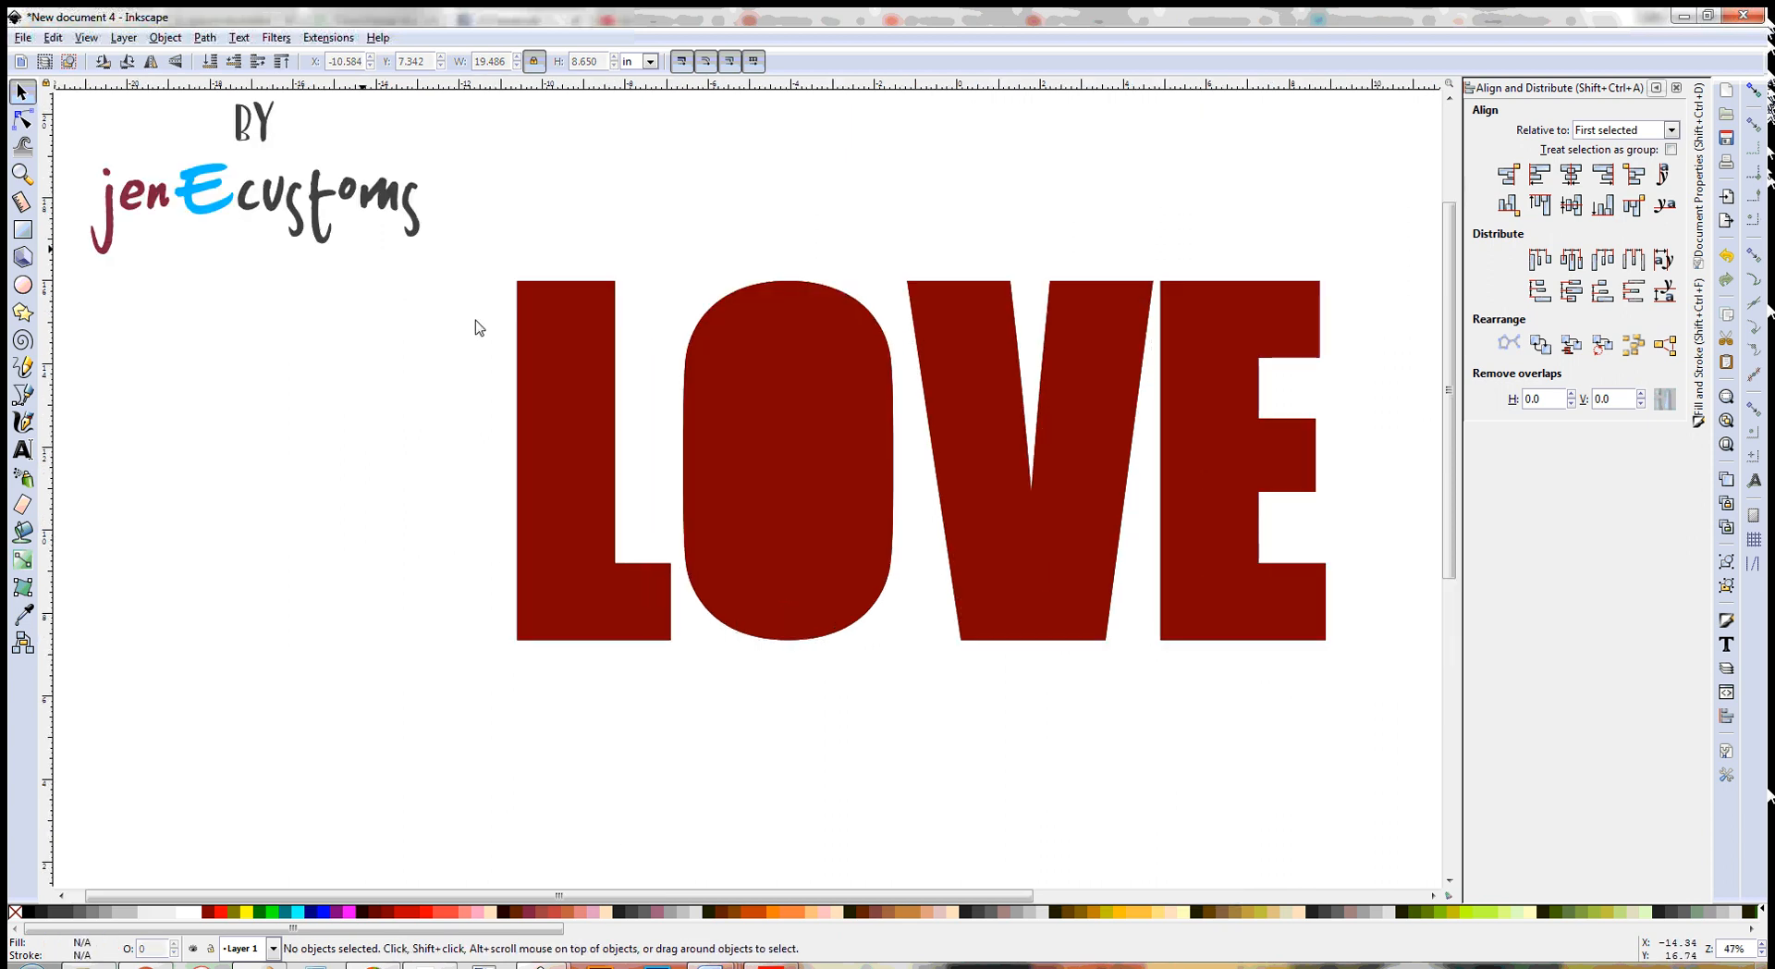
left_click(518, 284)
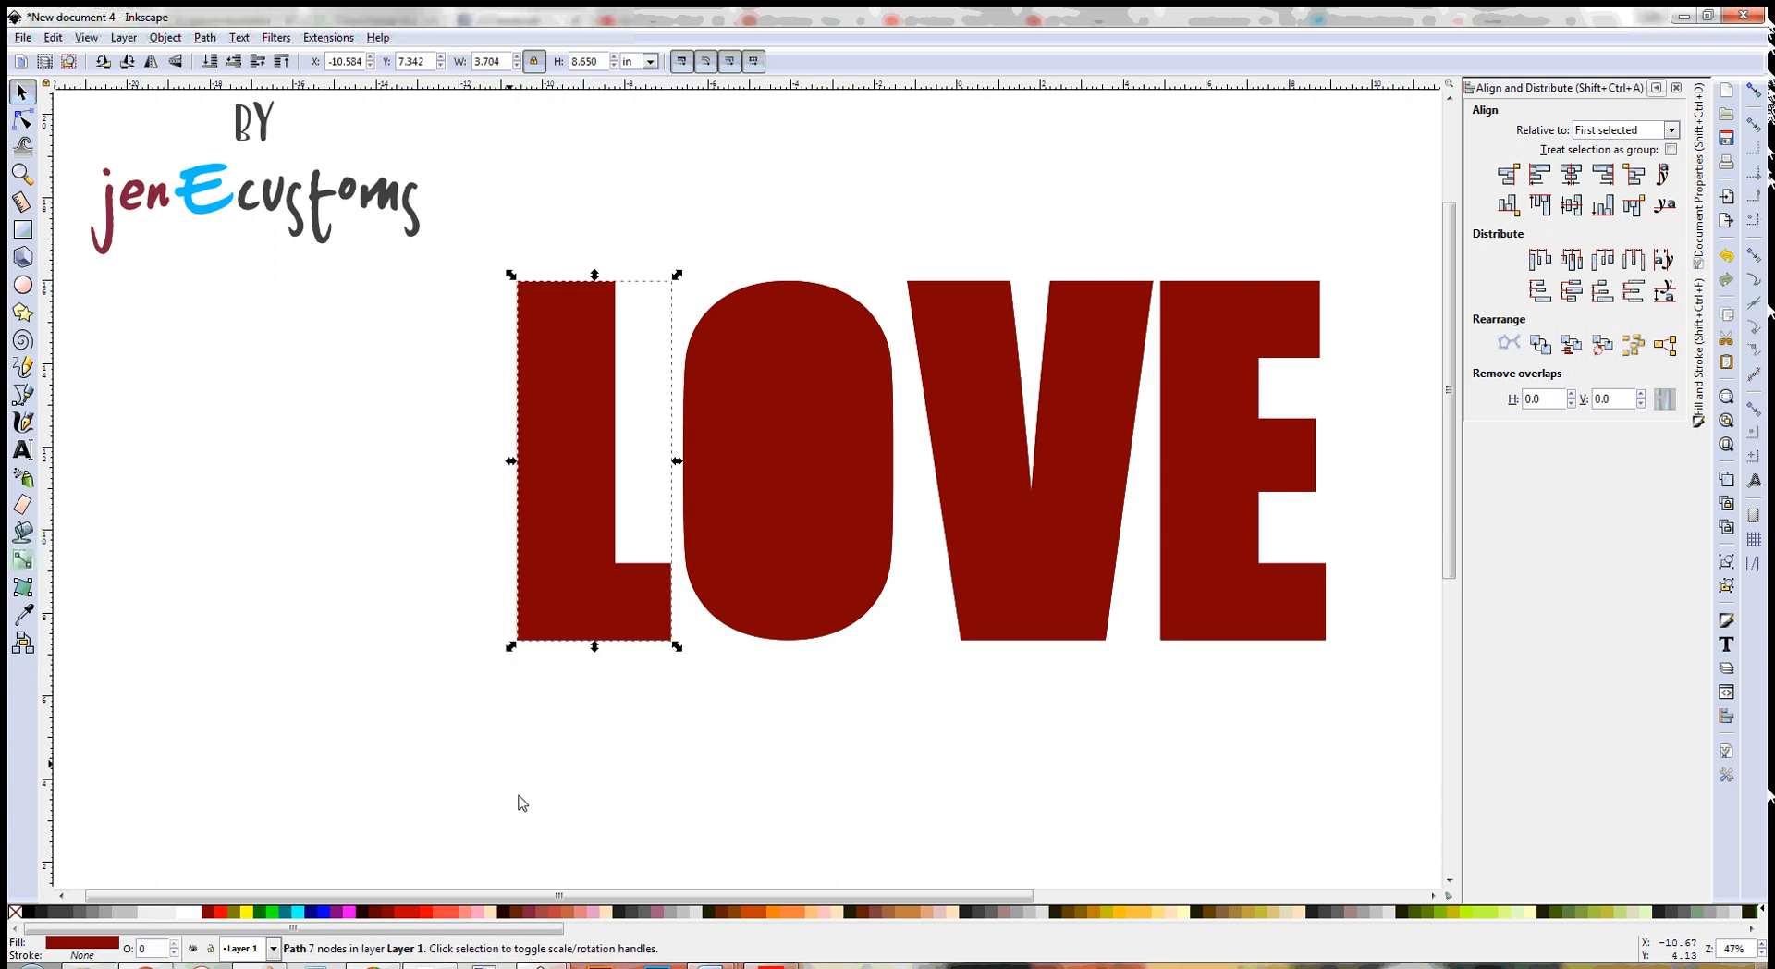
left_click(477, 911)
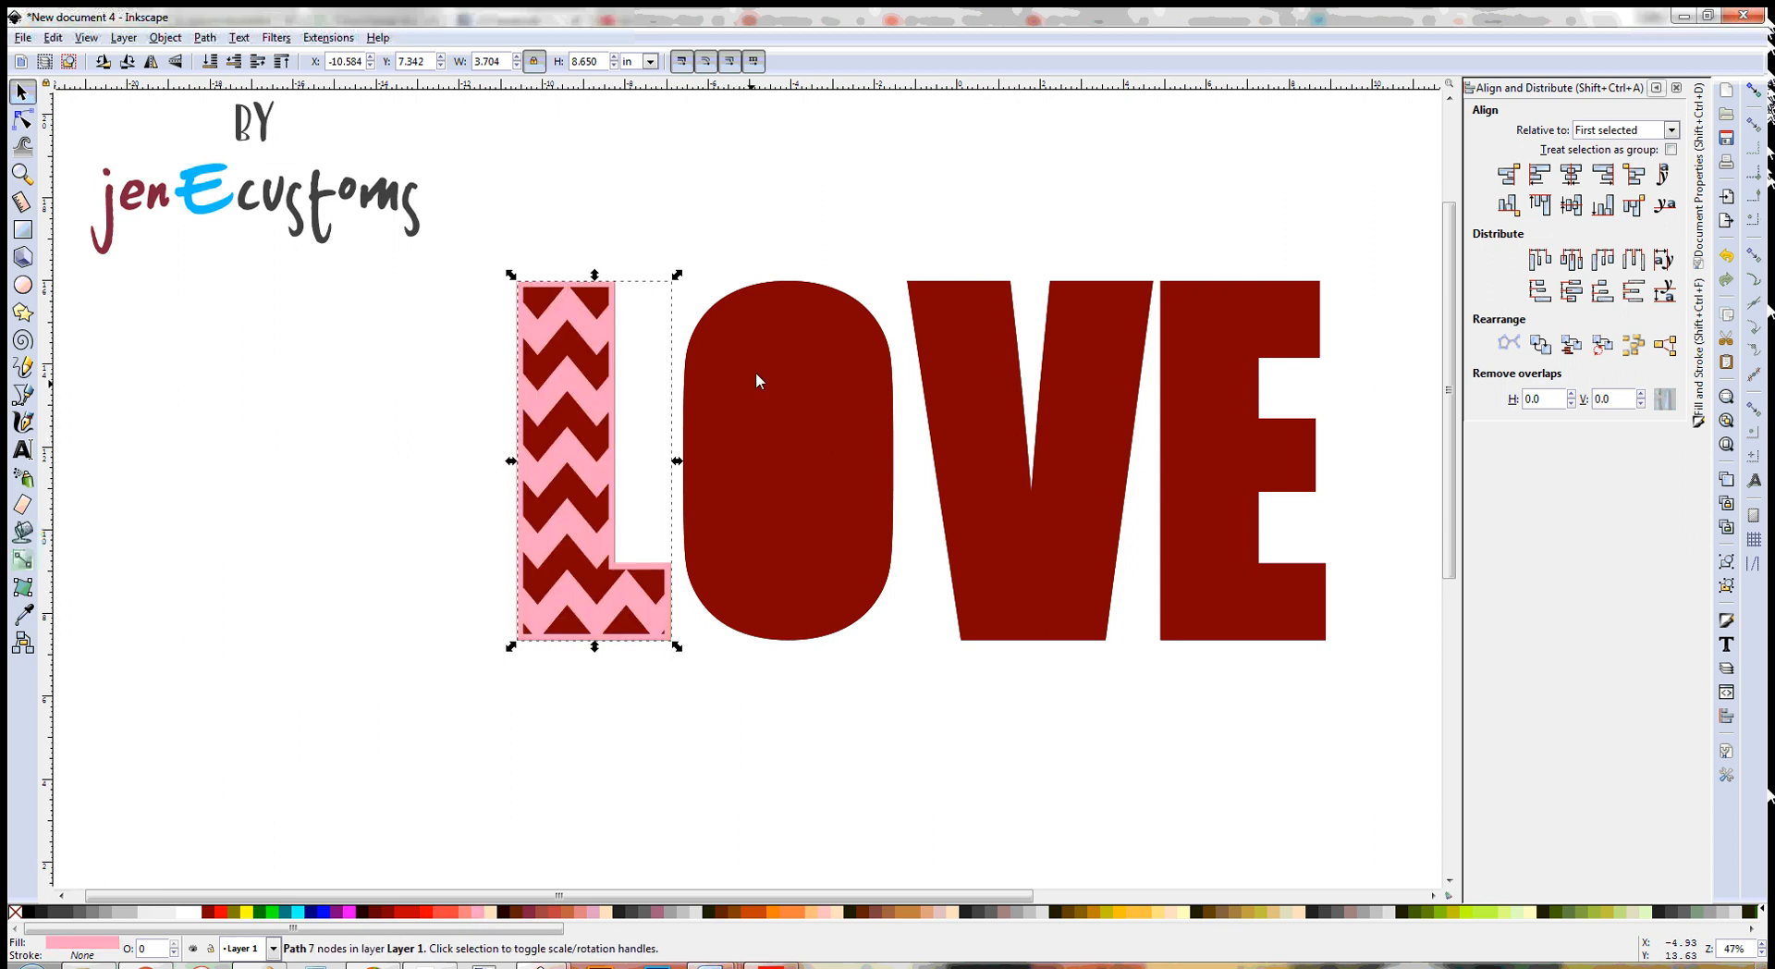
left_click(760, 286)
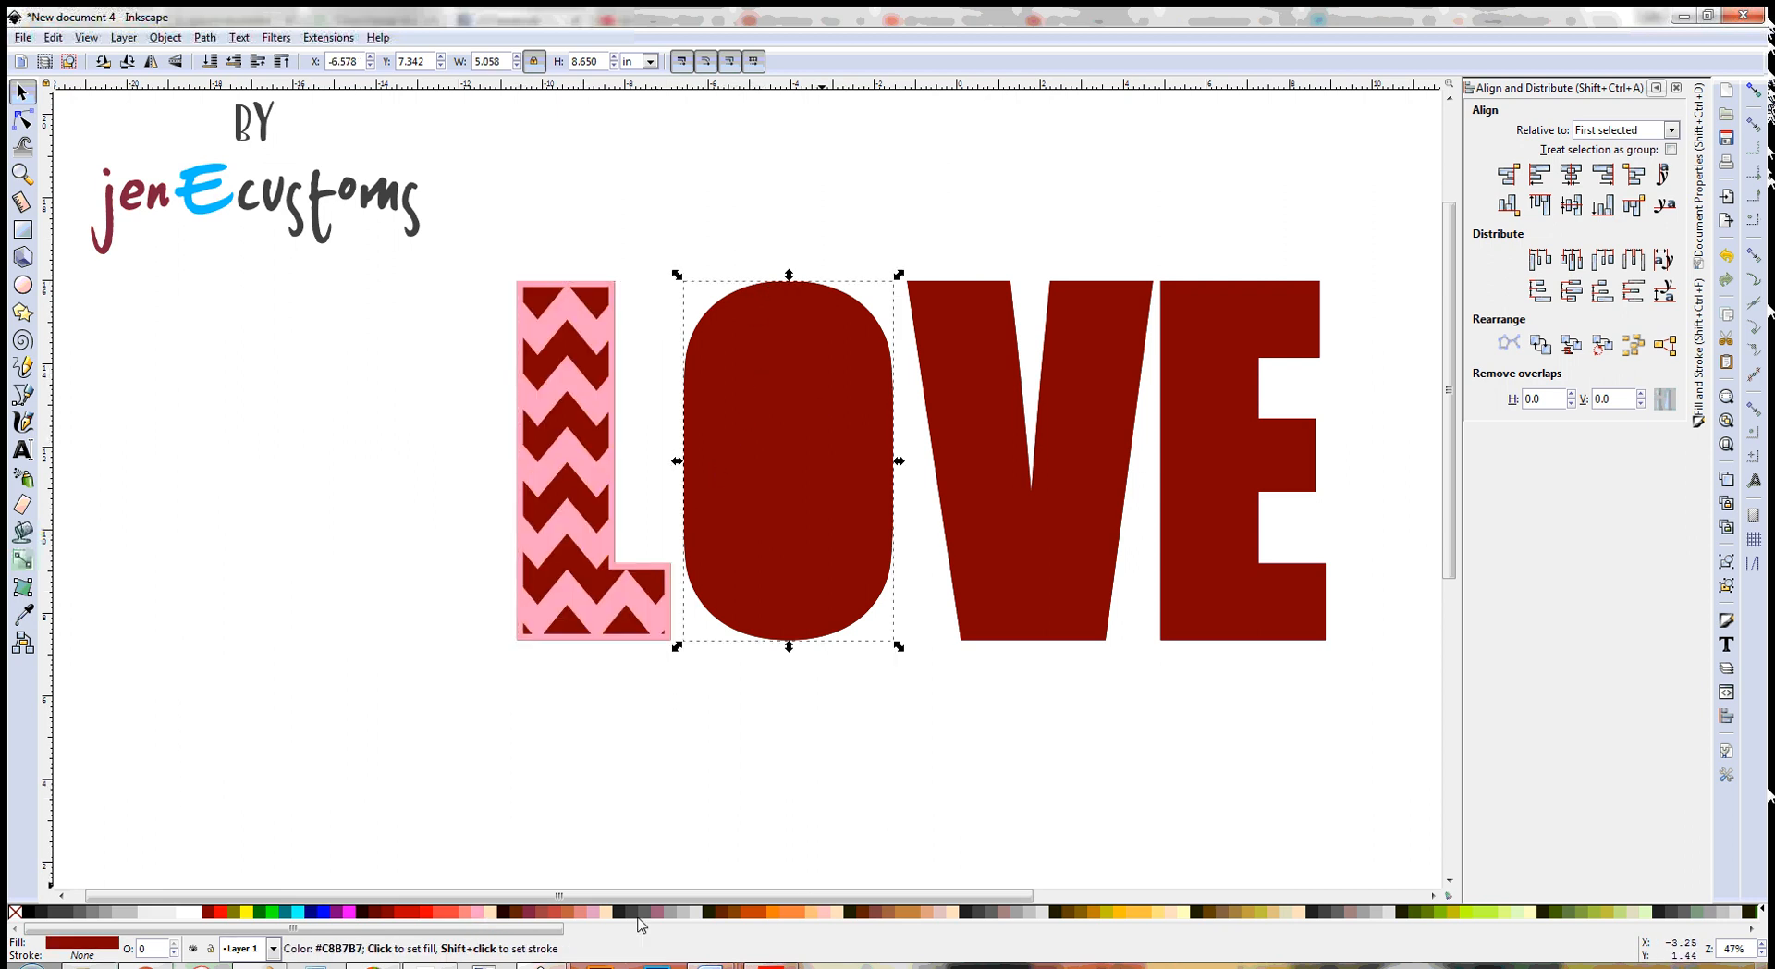
left_click(593, 912)
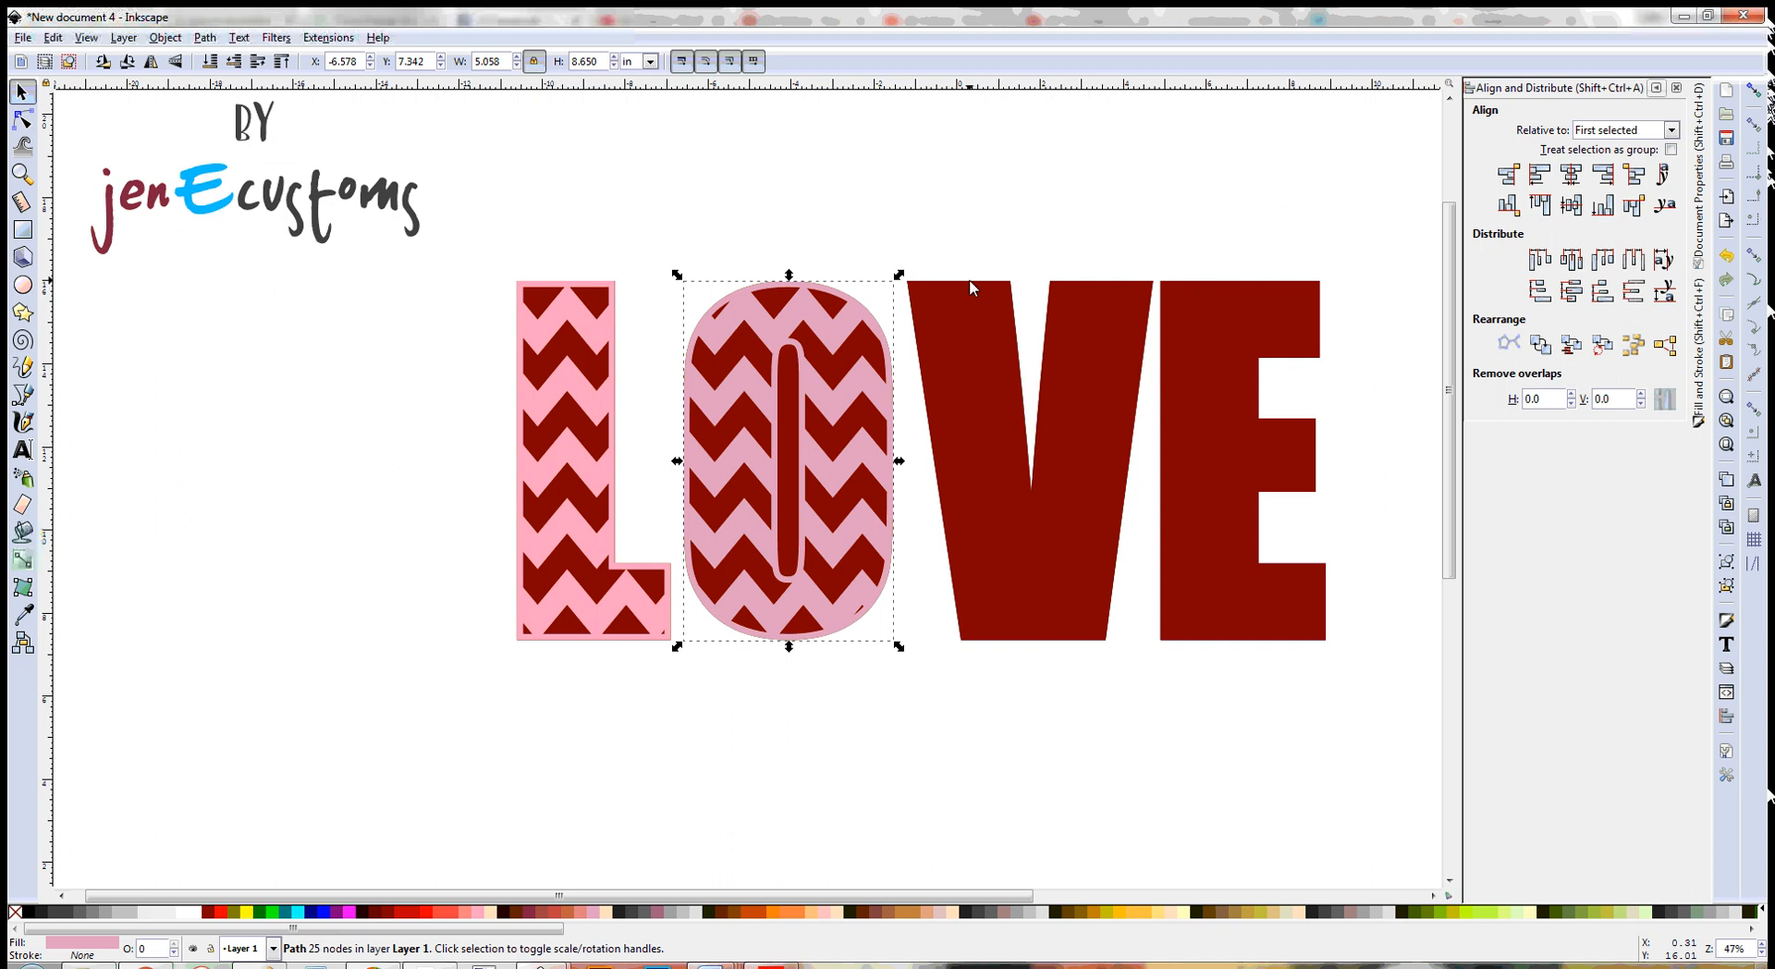
left_click(969, 289)
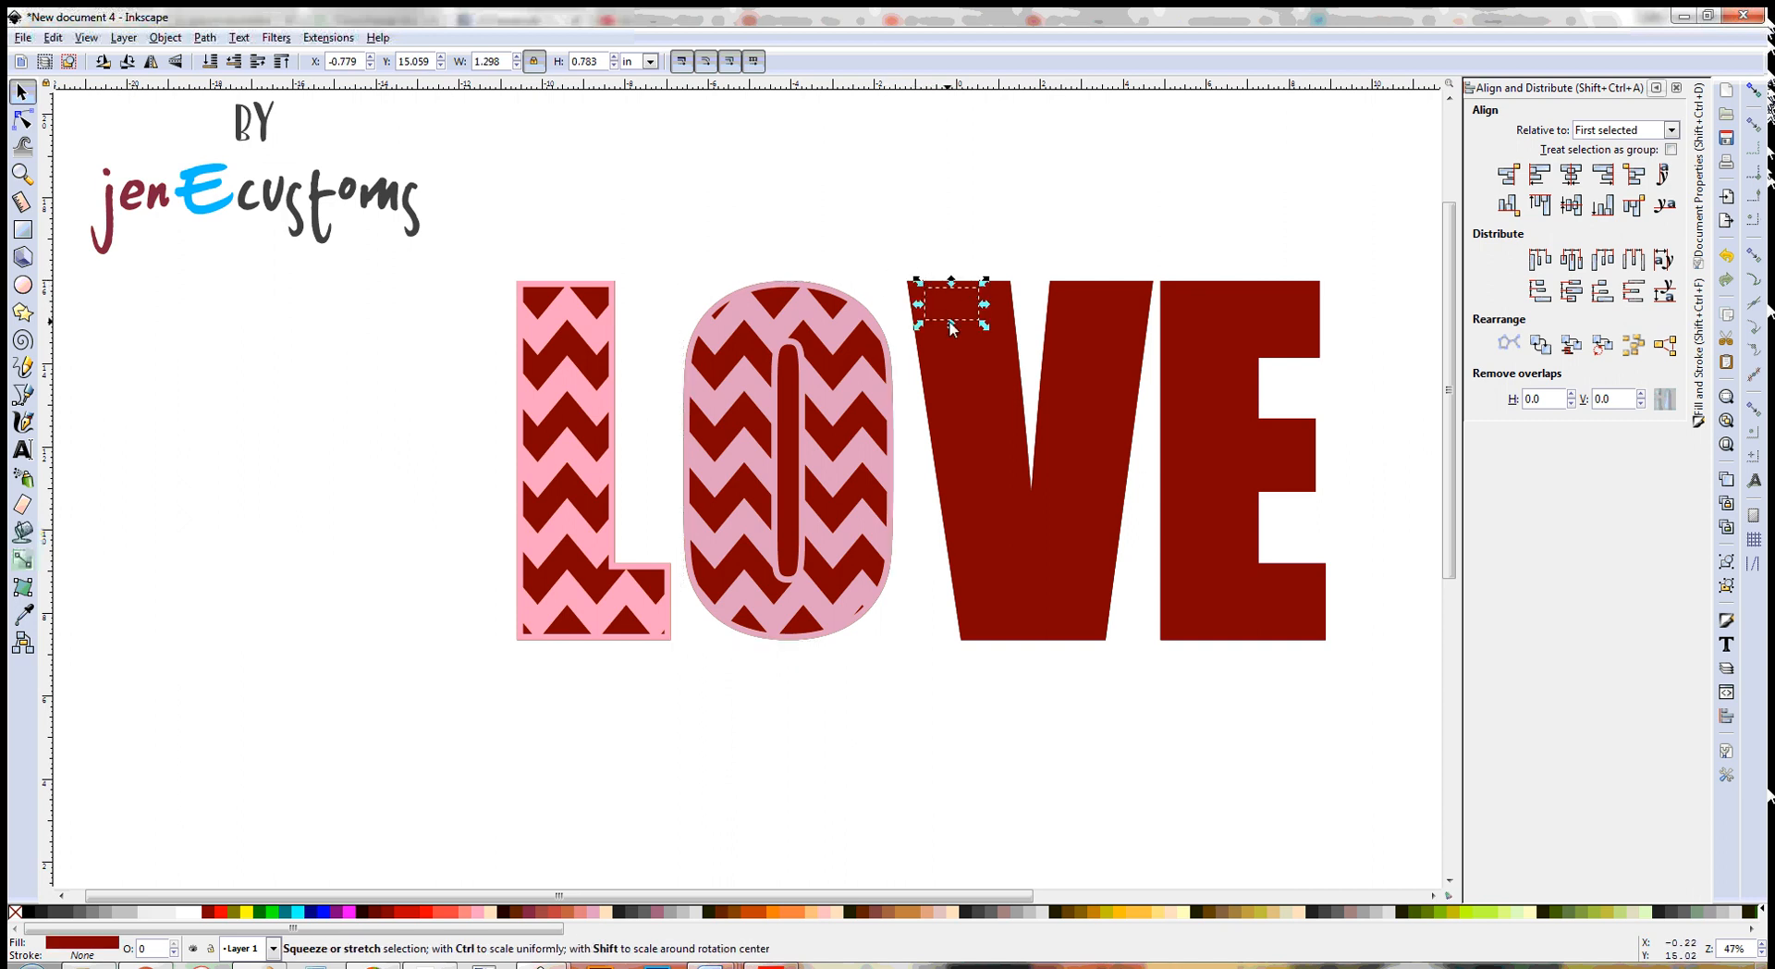
left_click(936, 284)
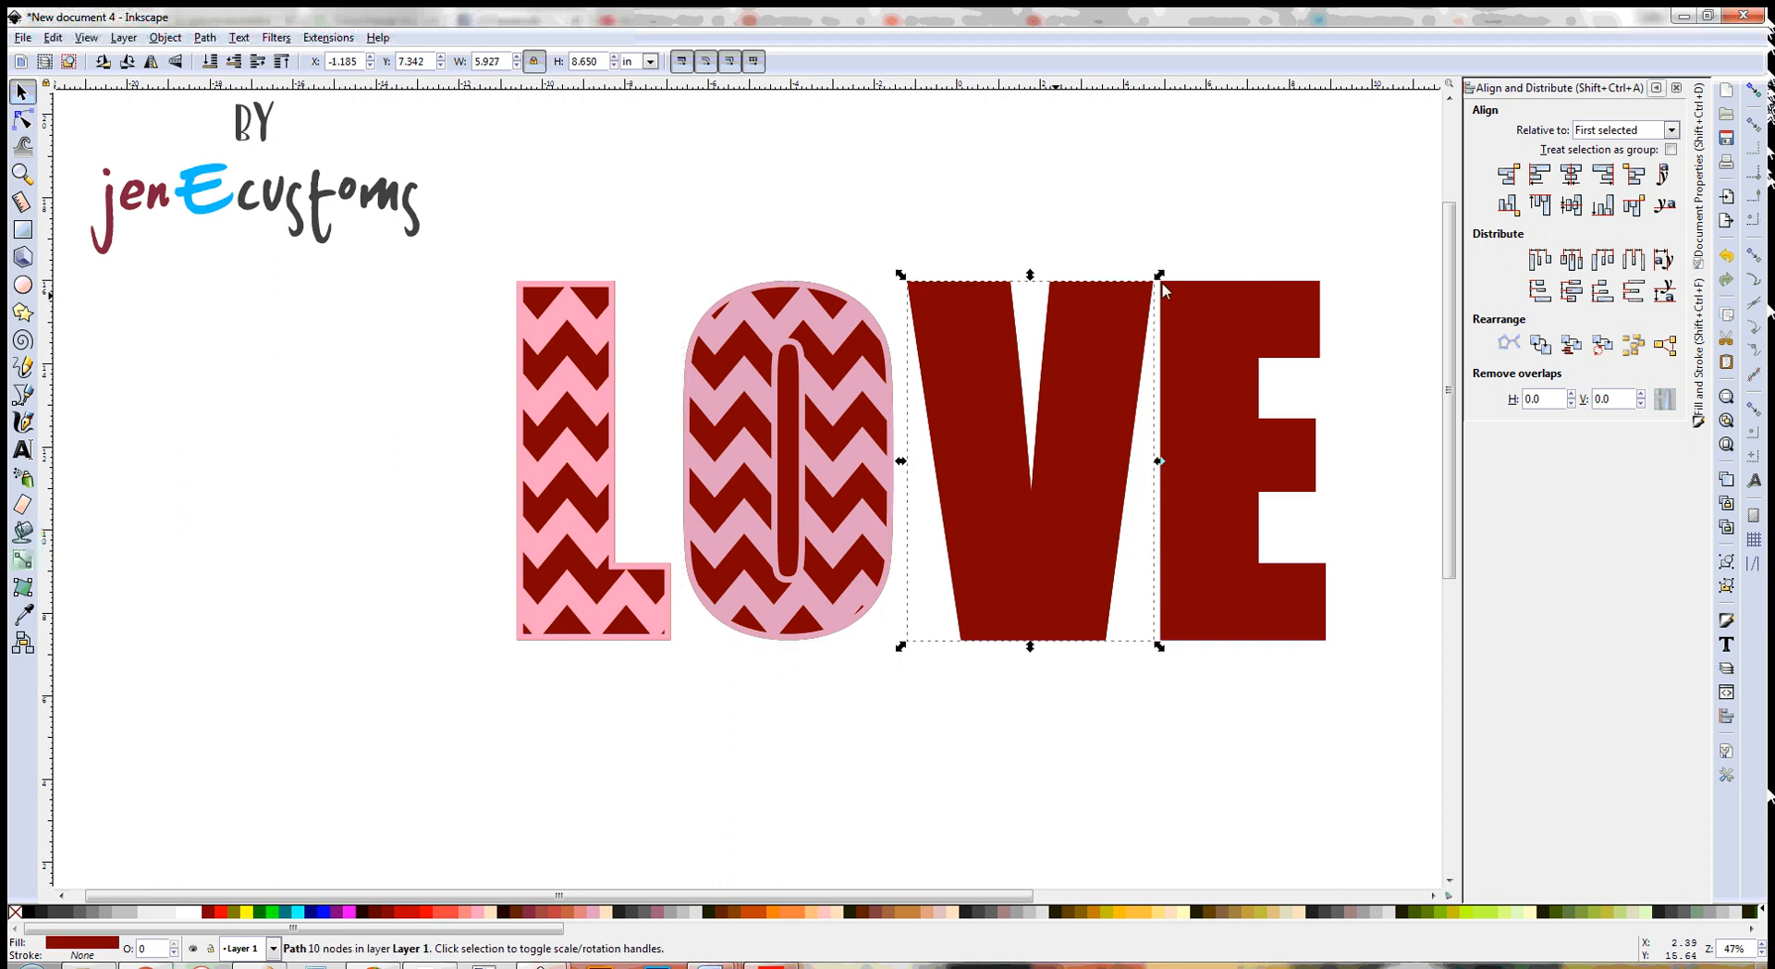
left_click(575, 911)
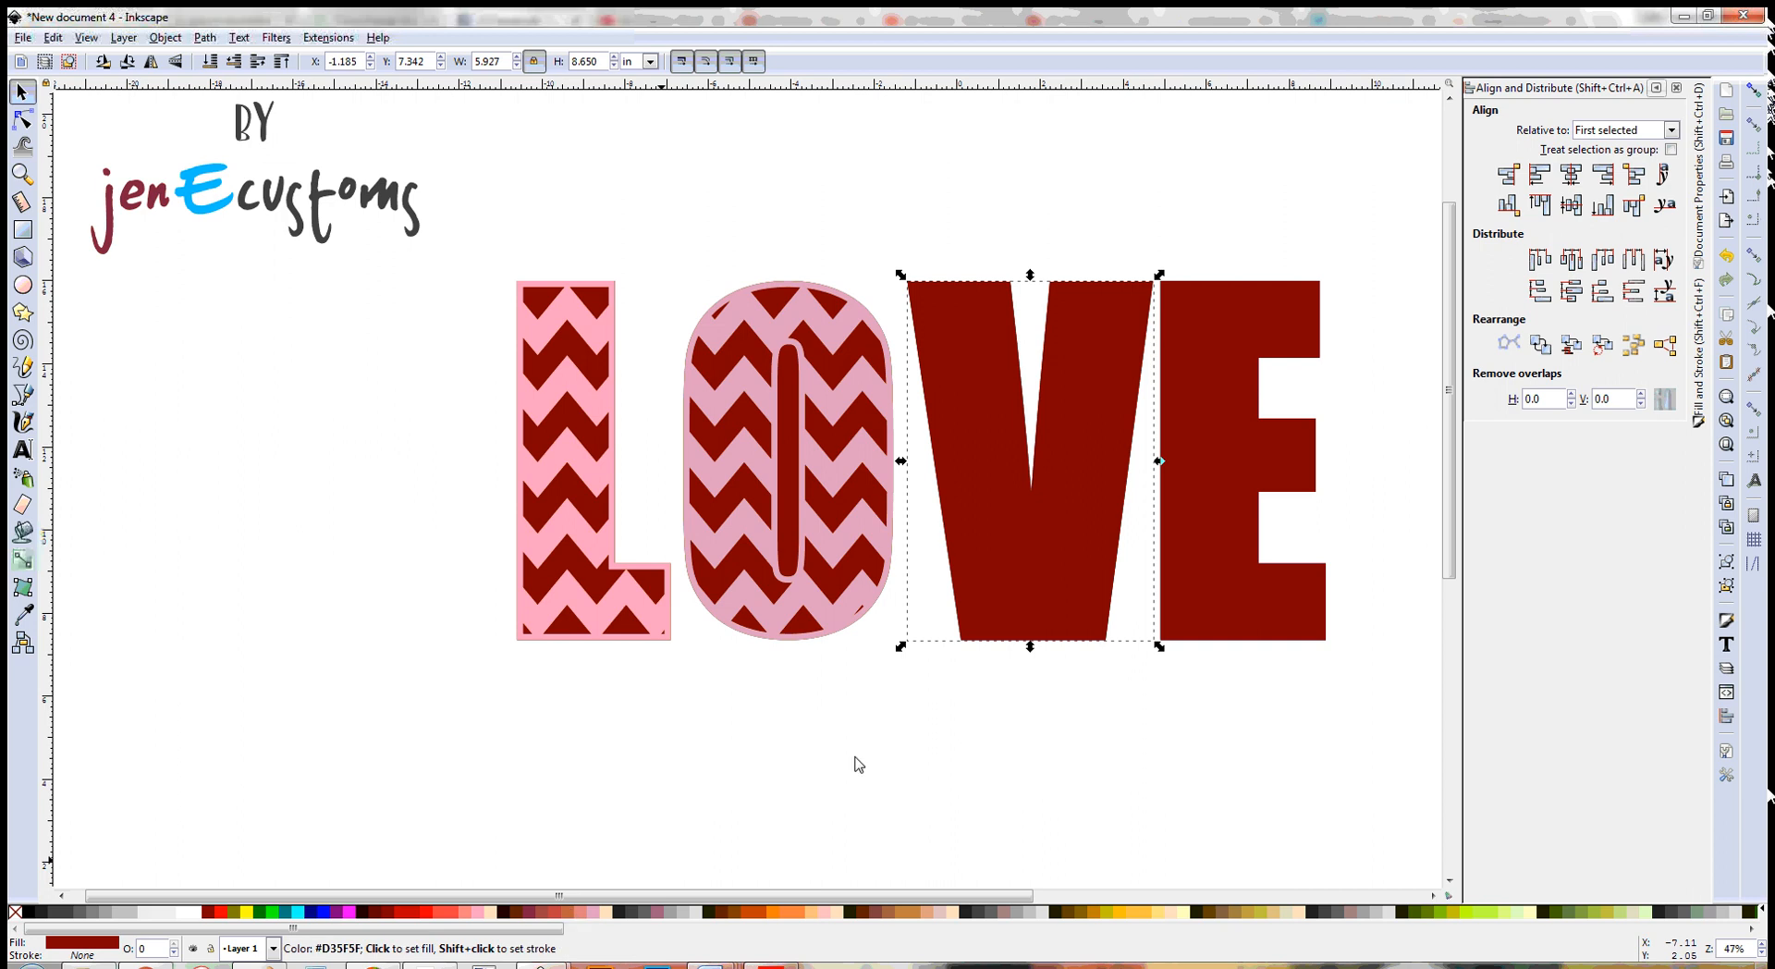
left_click(1259, 285)
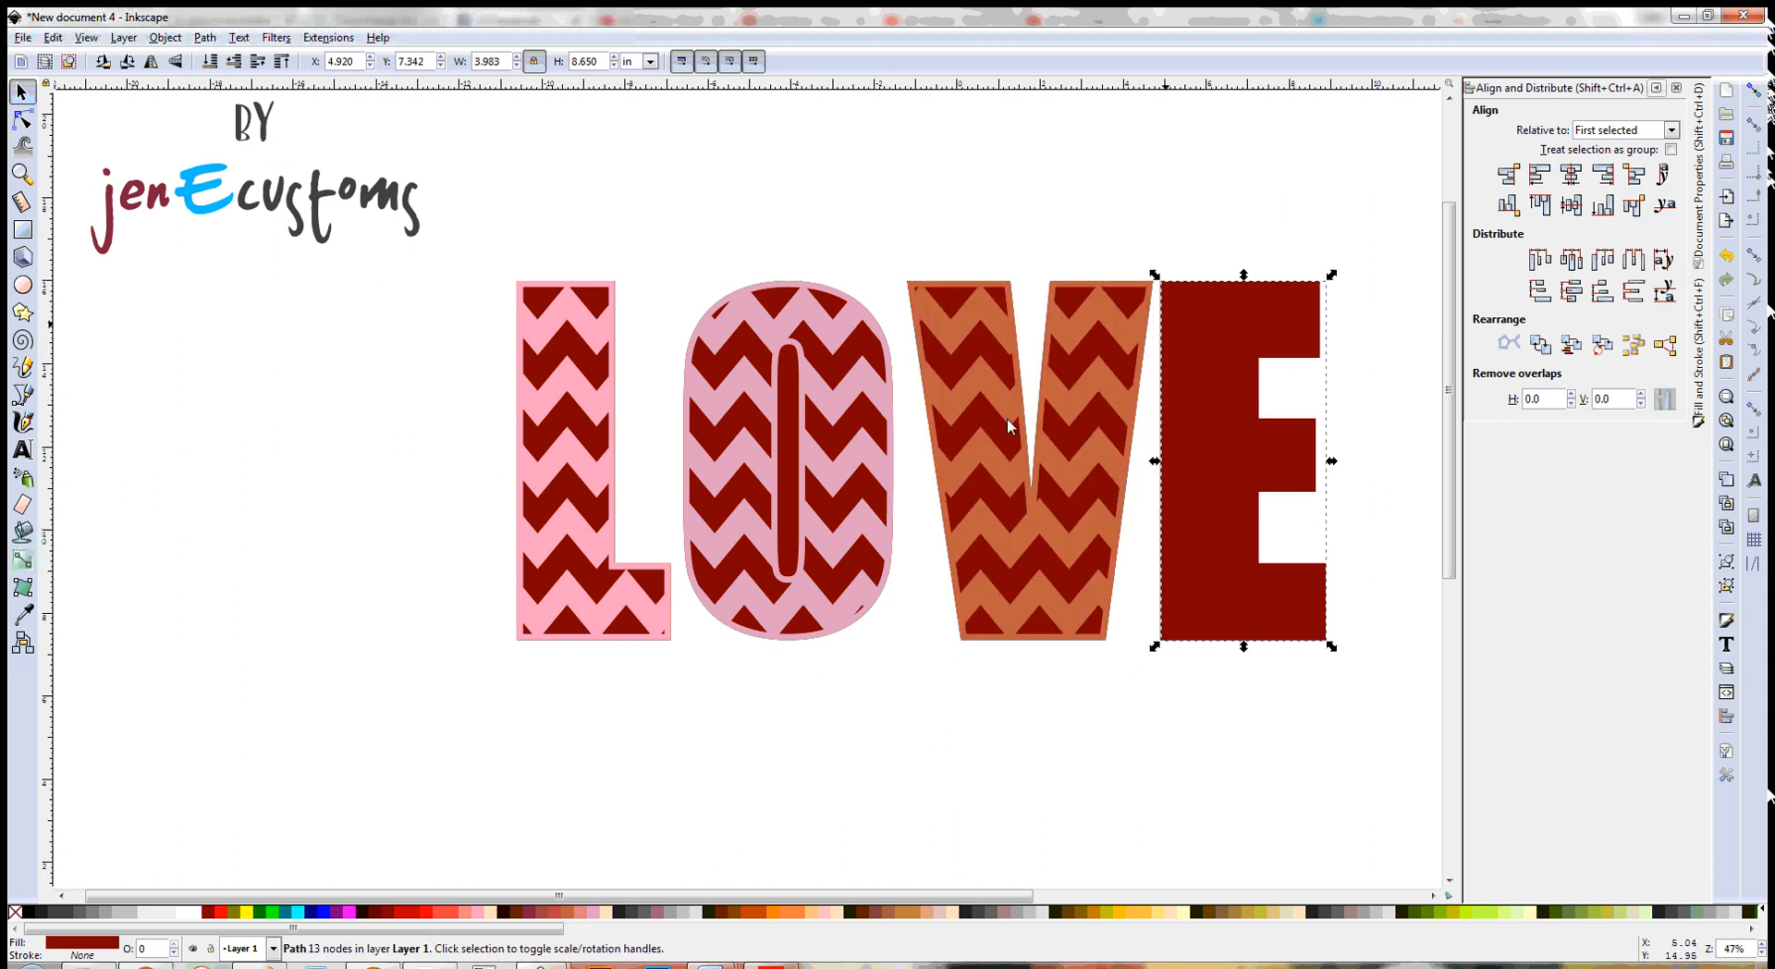
left_click(456, 913)
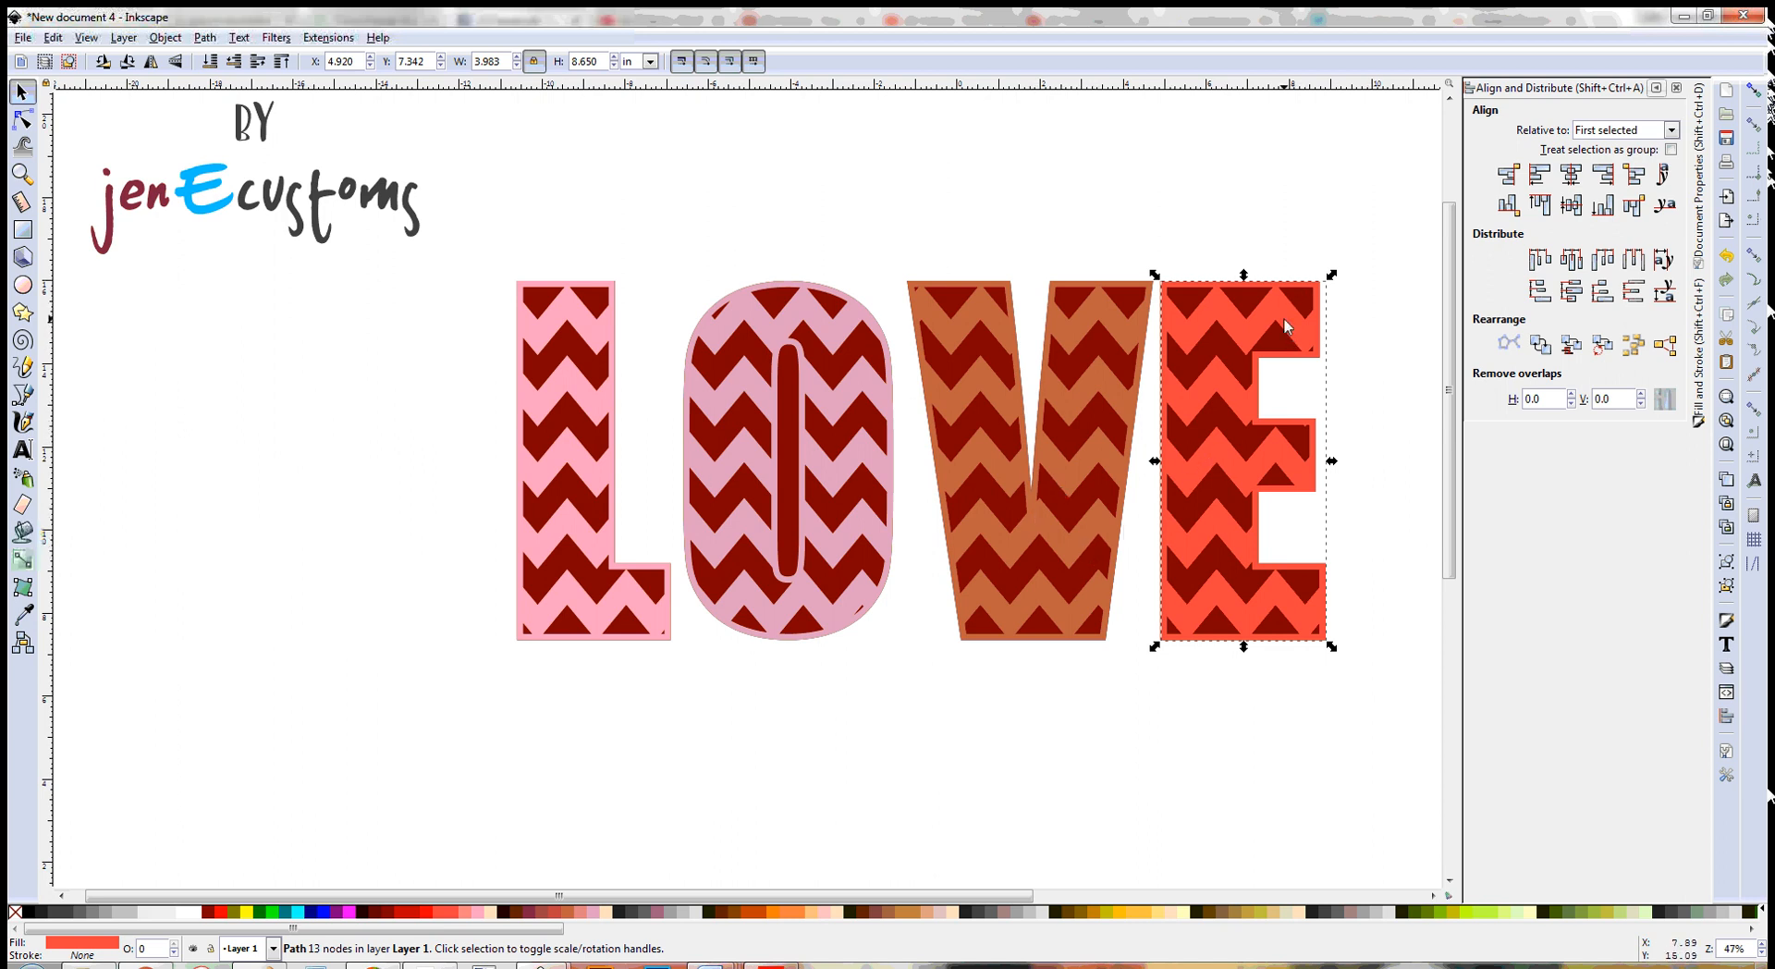
- Delete the solid outer pieces of E, V, O and L, and the dark red piece filling the O's center
key("ctrl+z")
left_click(1106, 316)
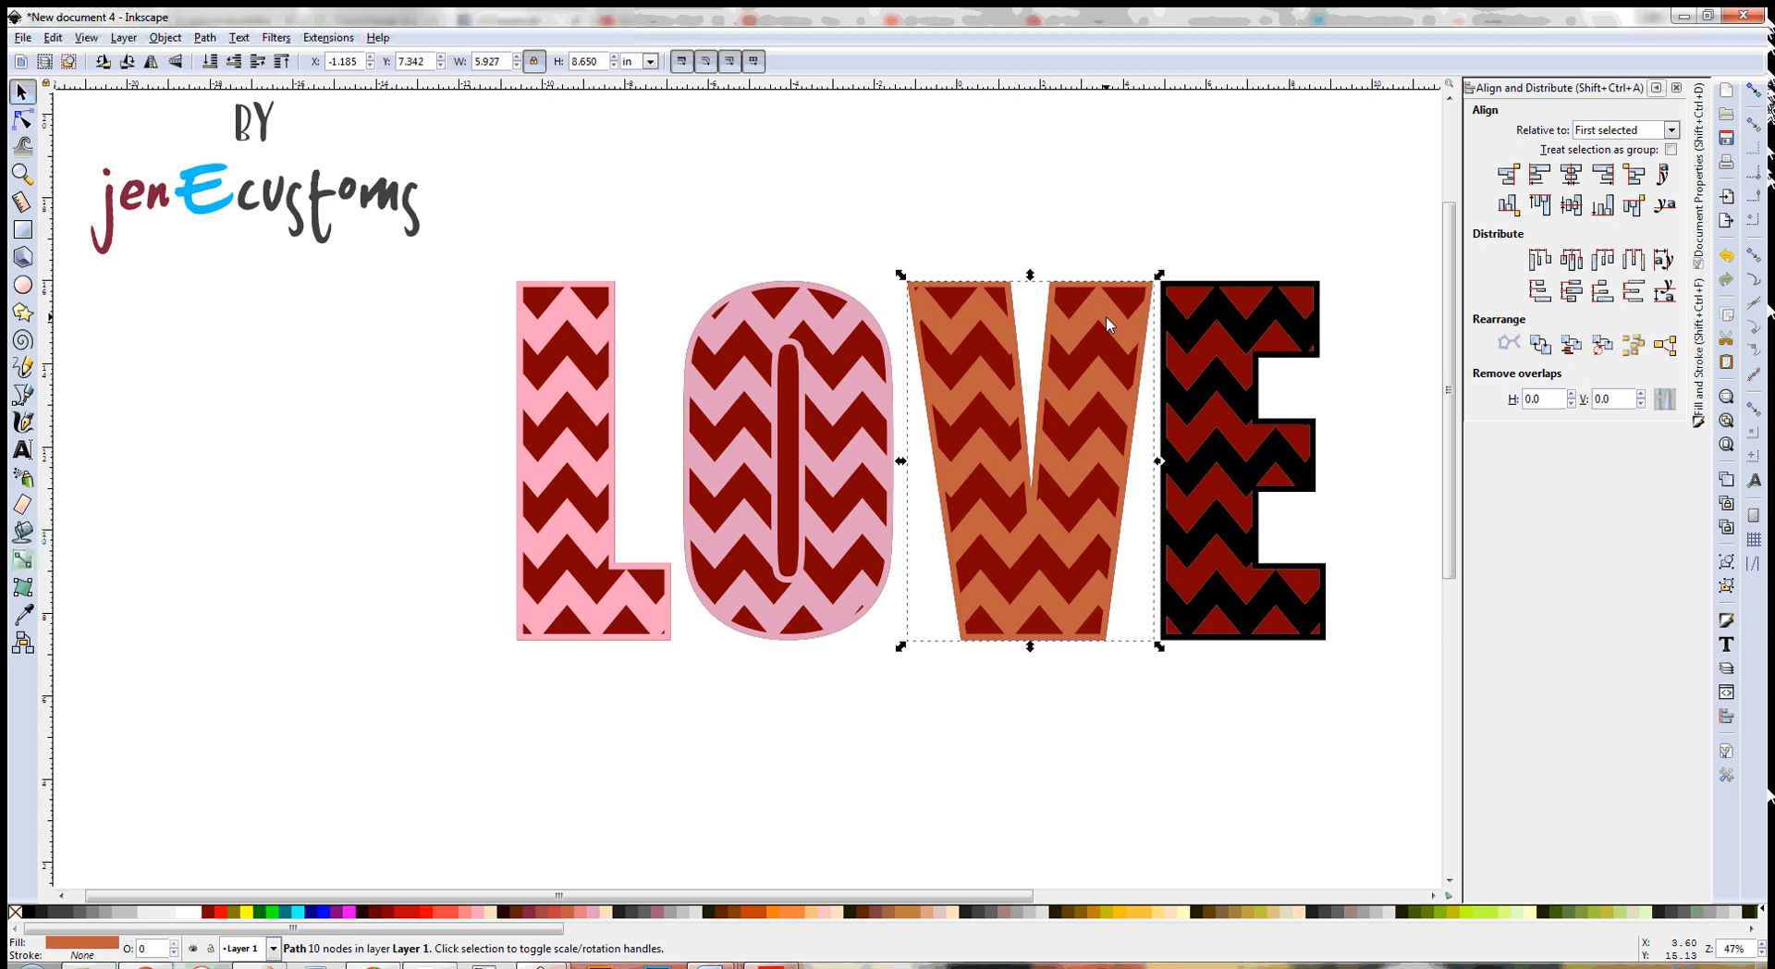
key("ctrl+z")
left_click(829, 331)
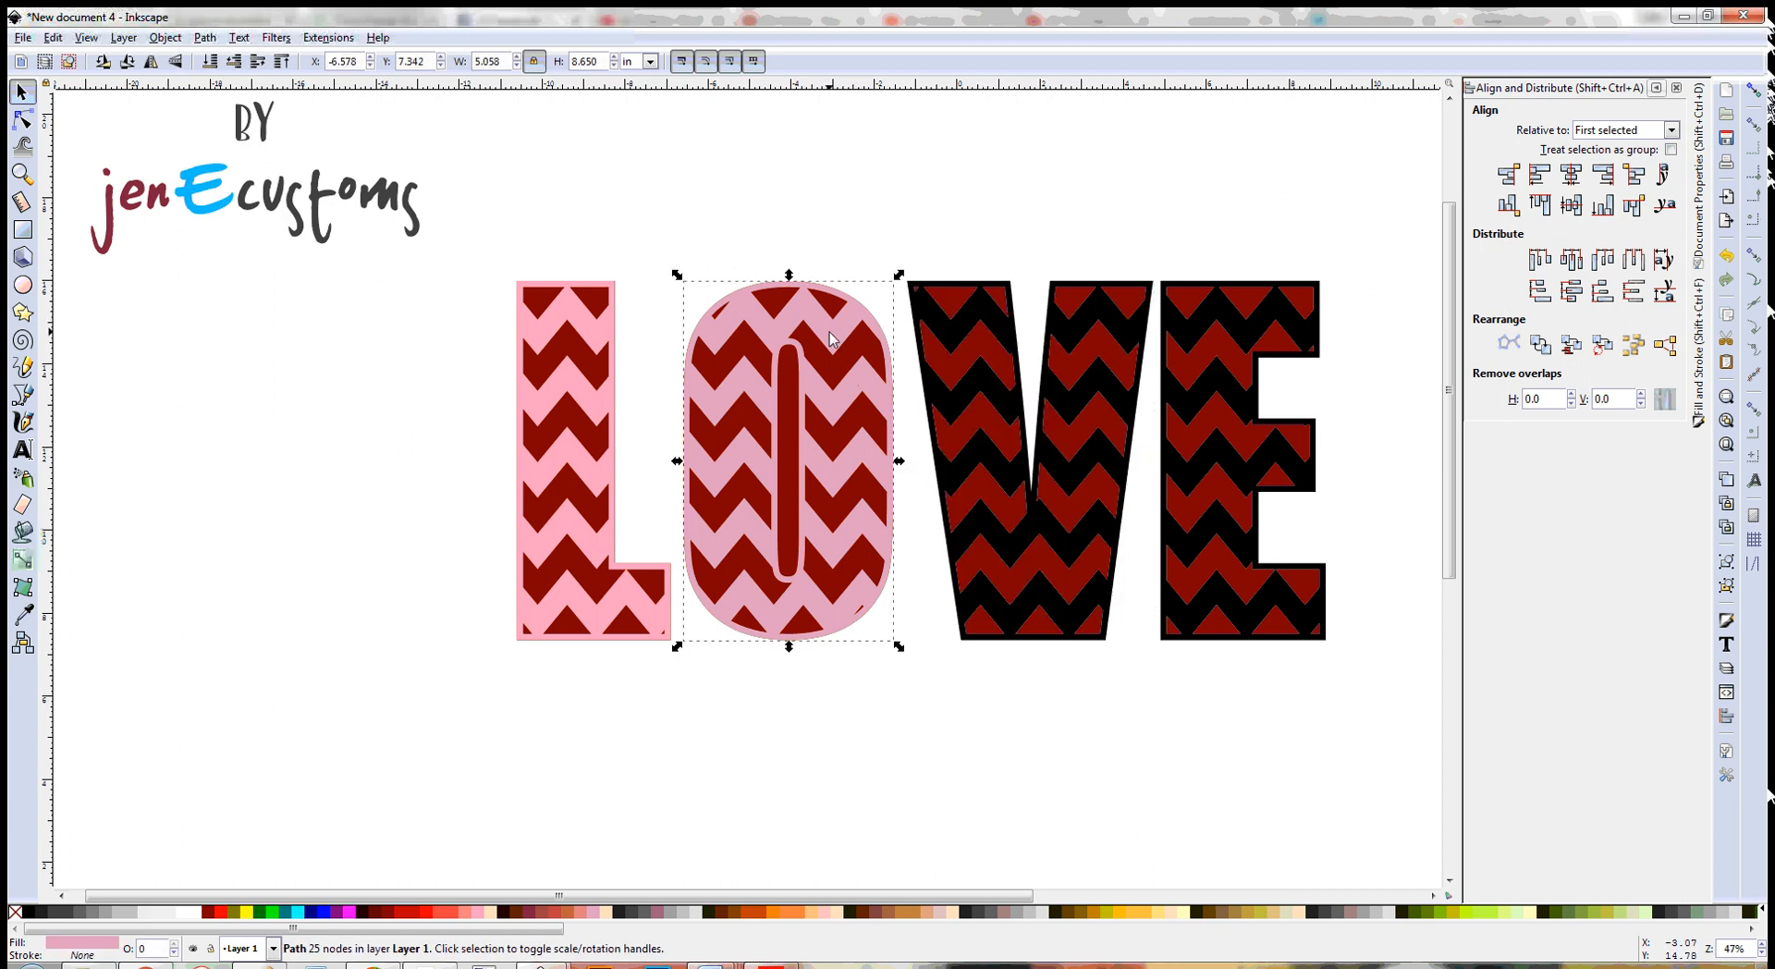
key("ctrl+z")
left_click(582, 317)
key("ctrl+z")
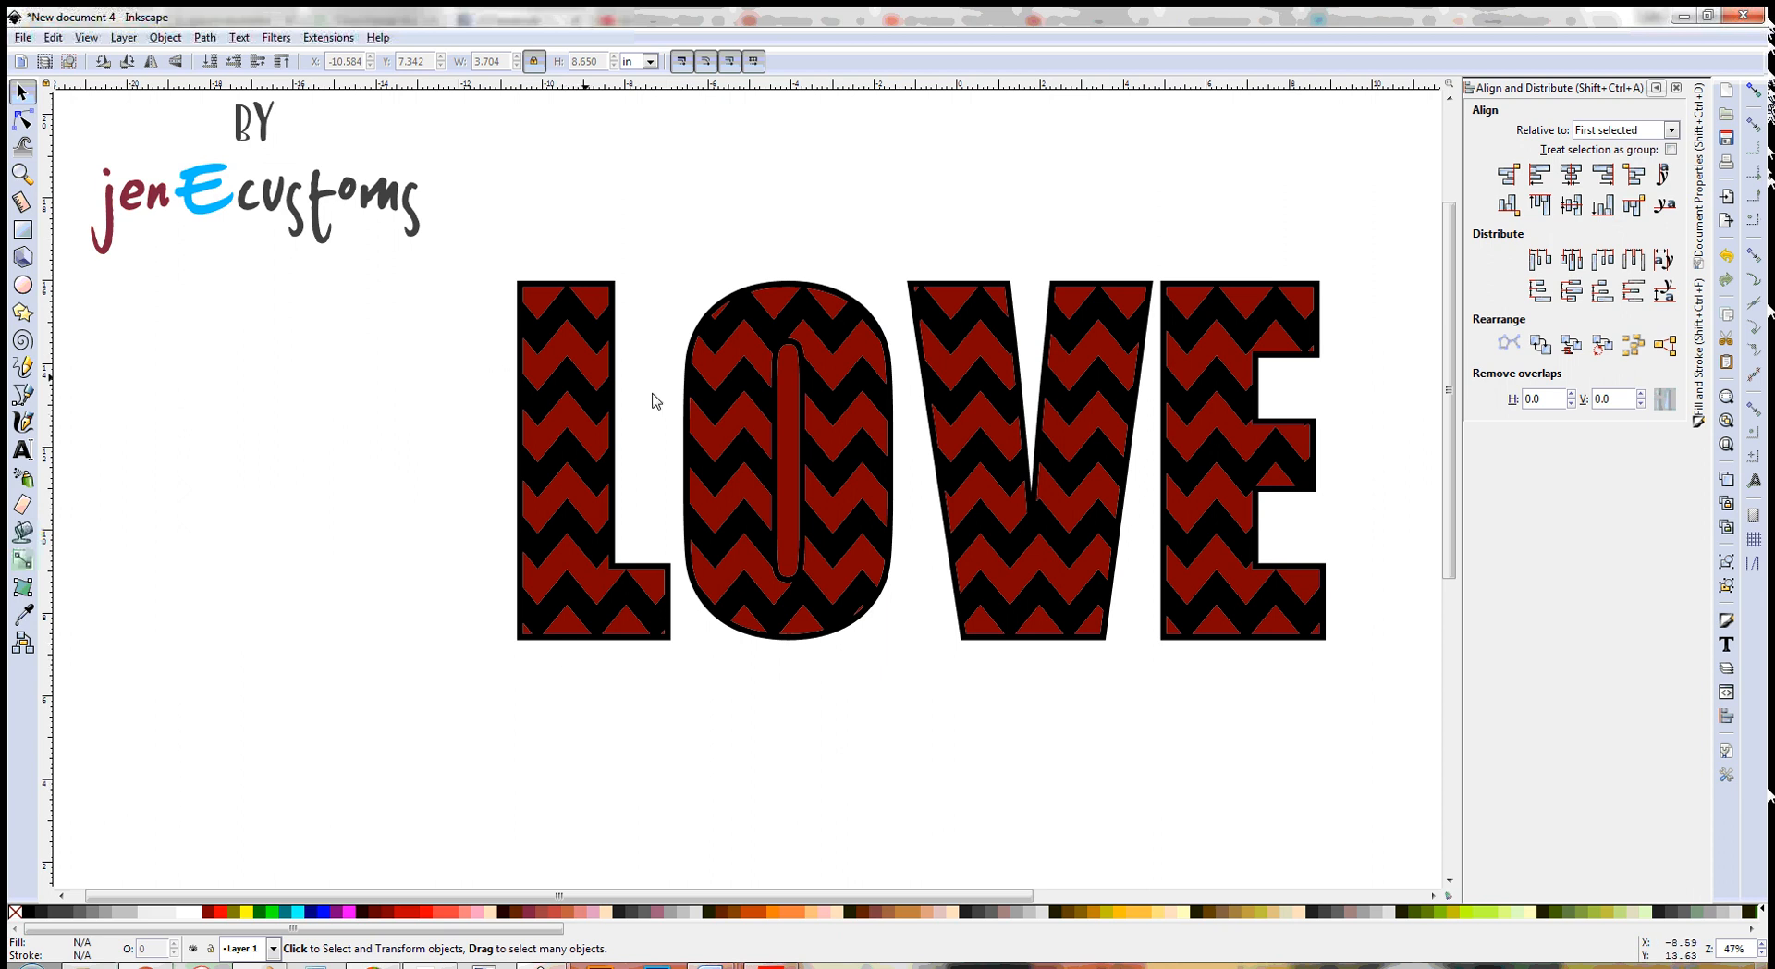
left_click(787, 393)
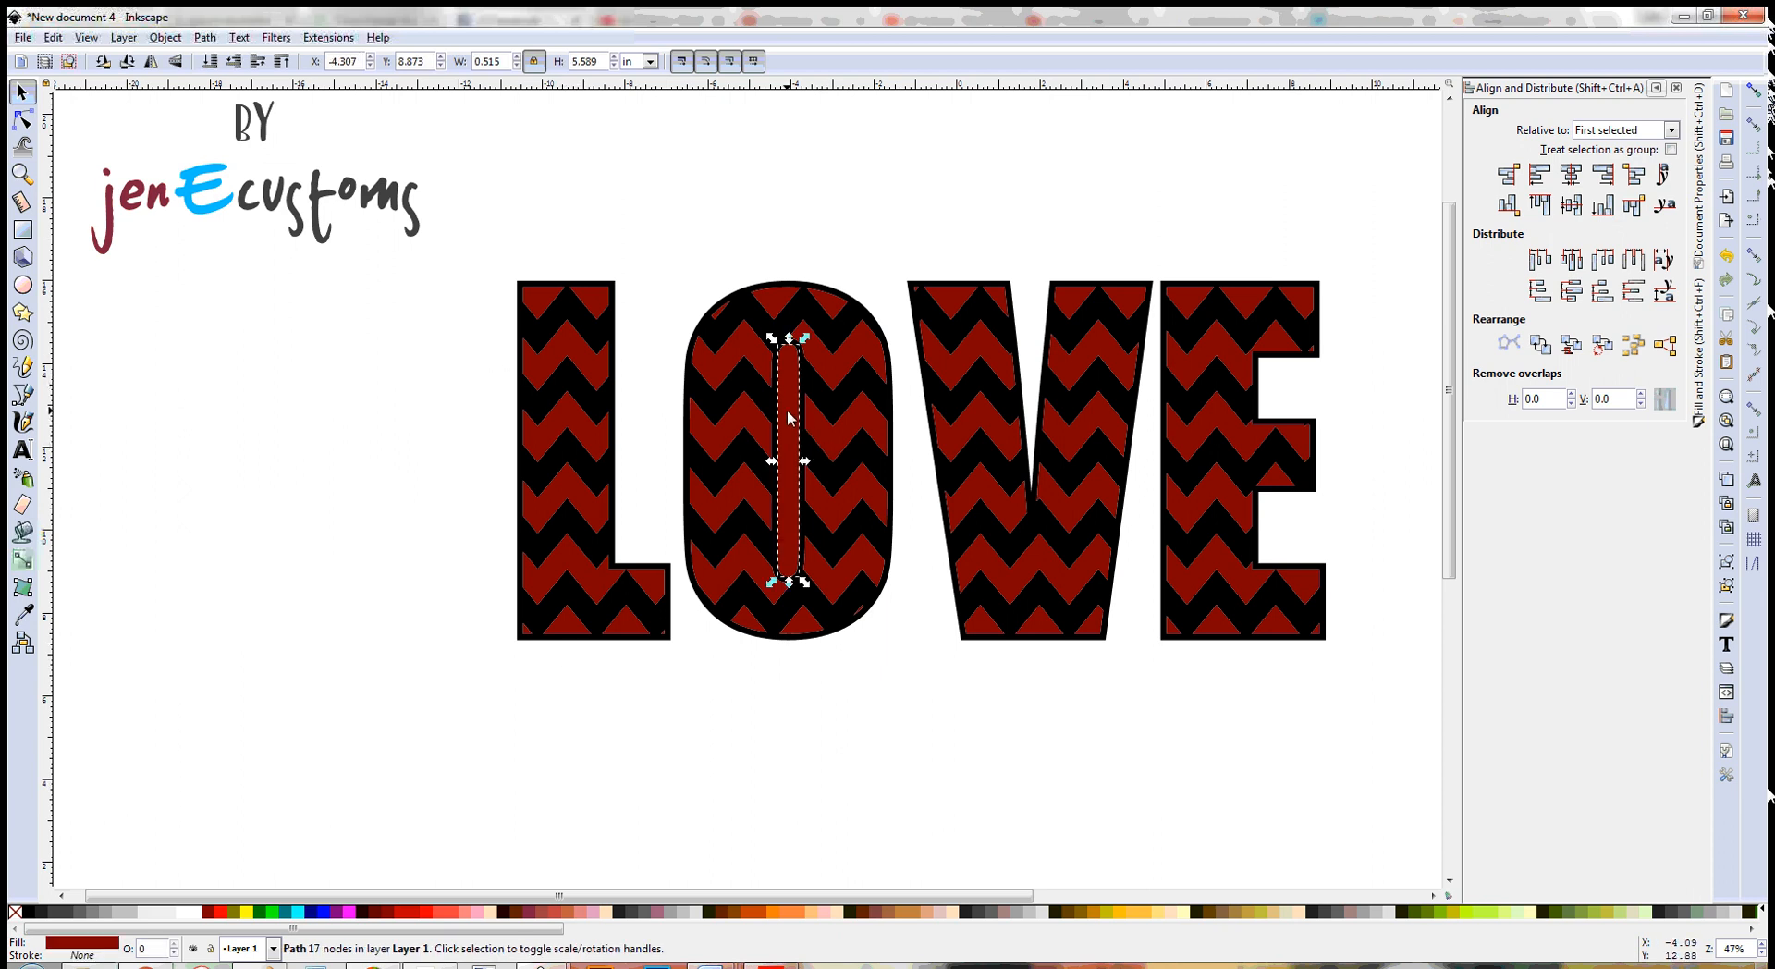
key("Delete")
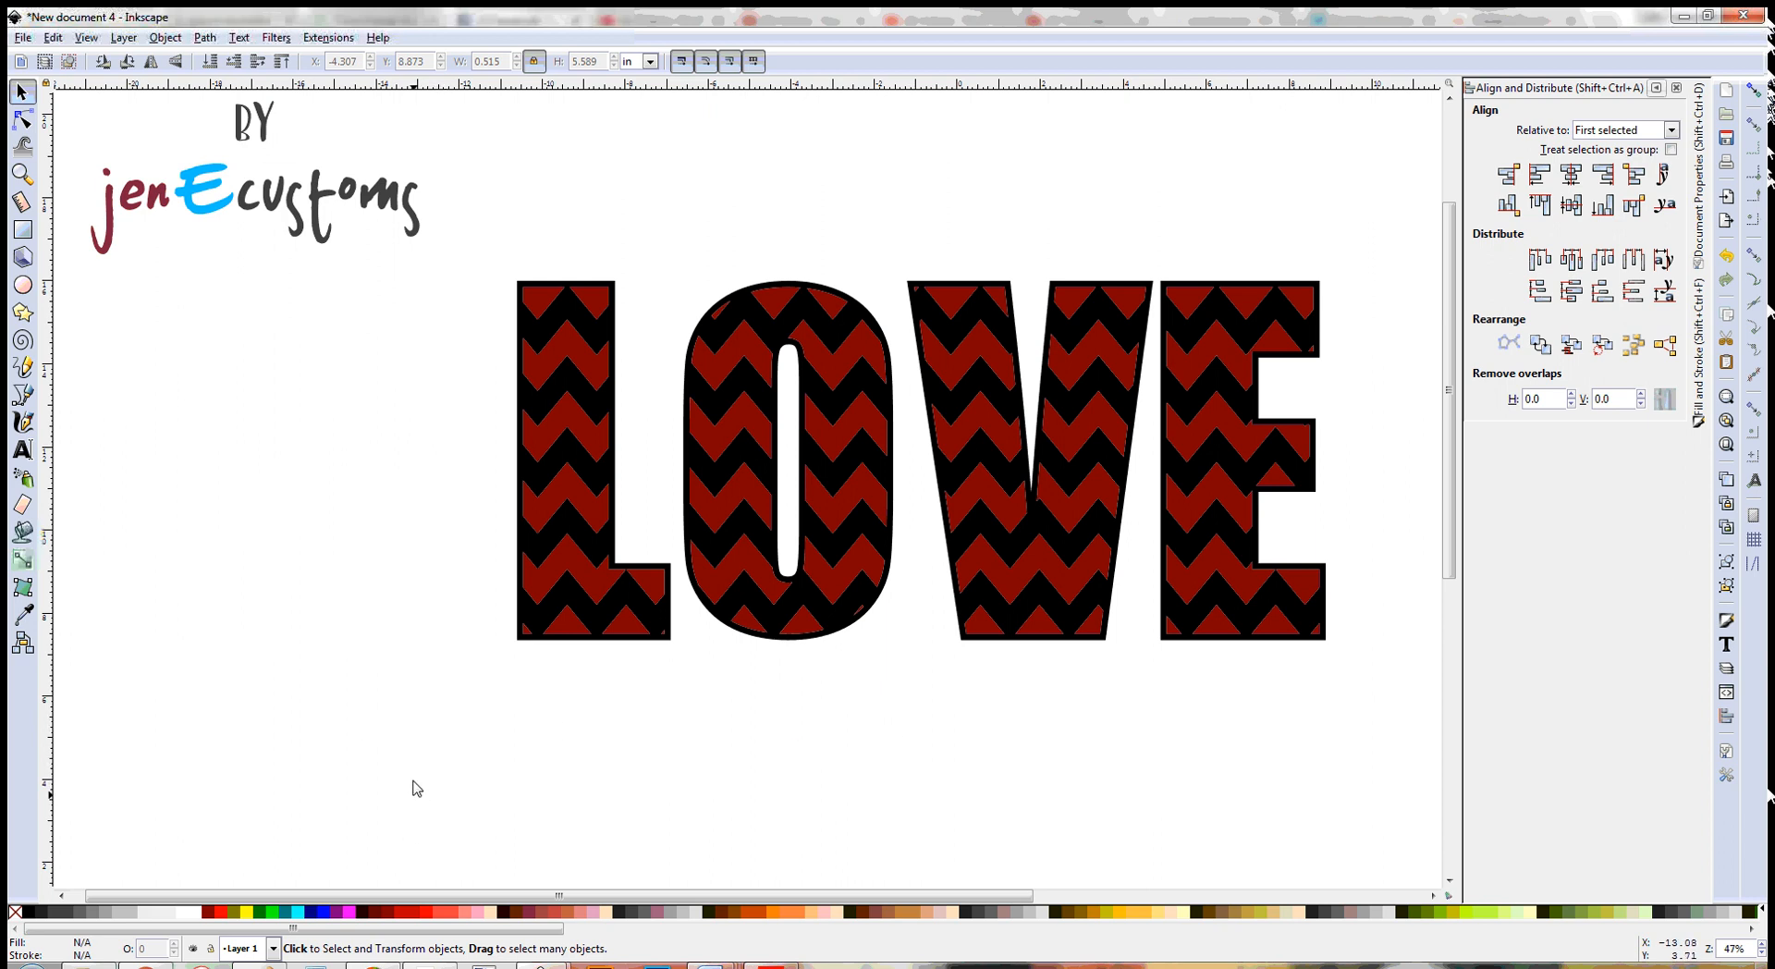
- Select all the remaining dark red chevron pieces across the four letters and merge them into one path with Union
left_click_drag(1415, 152, 902, 775)
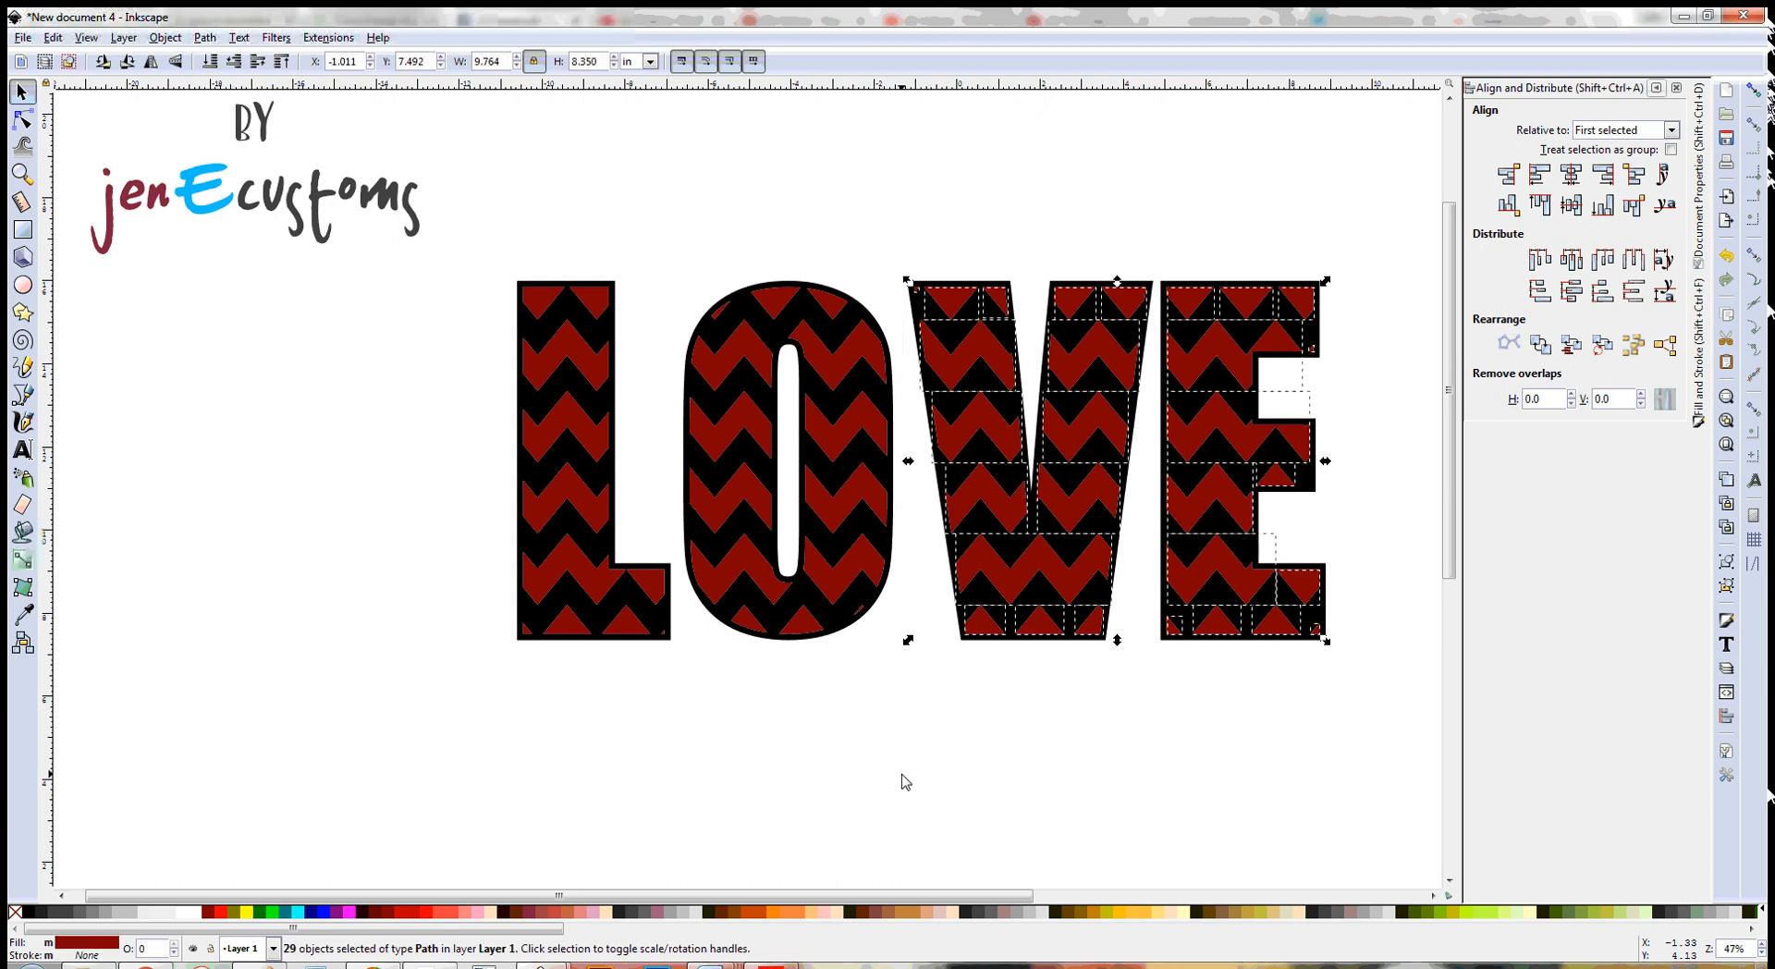
key("shift")
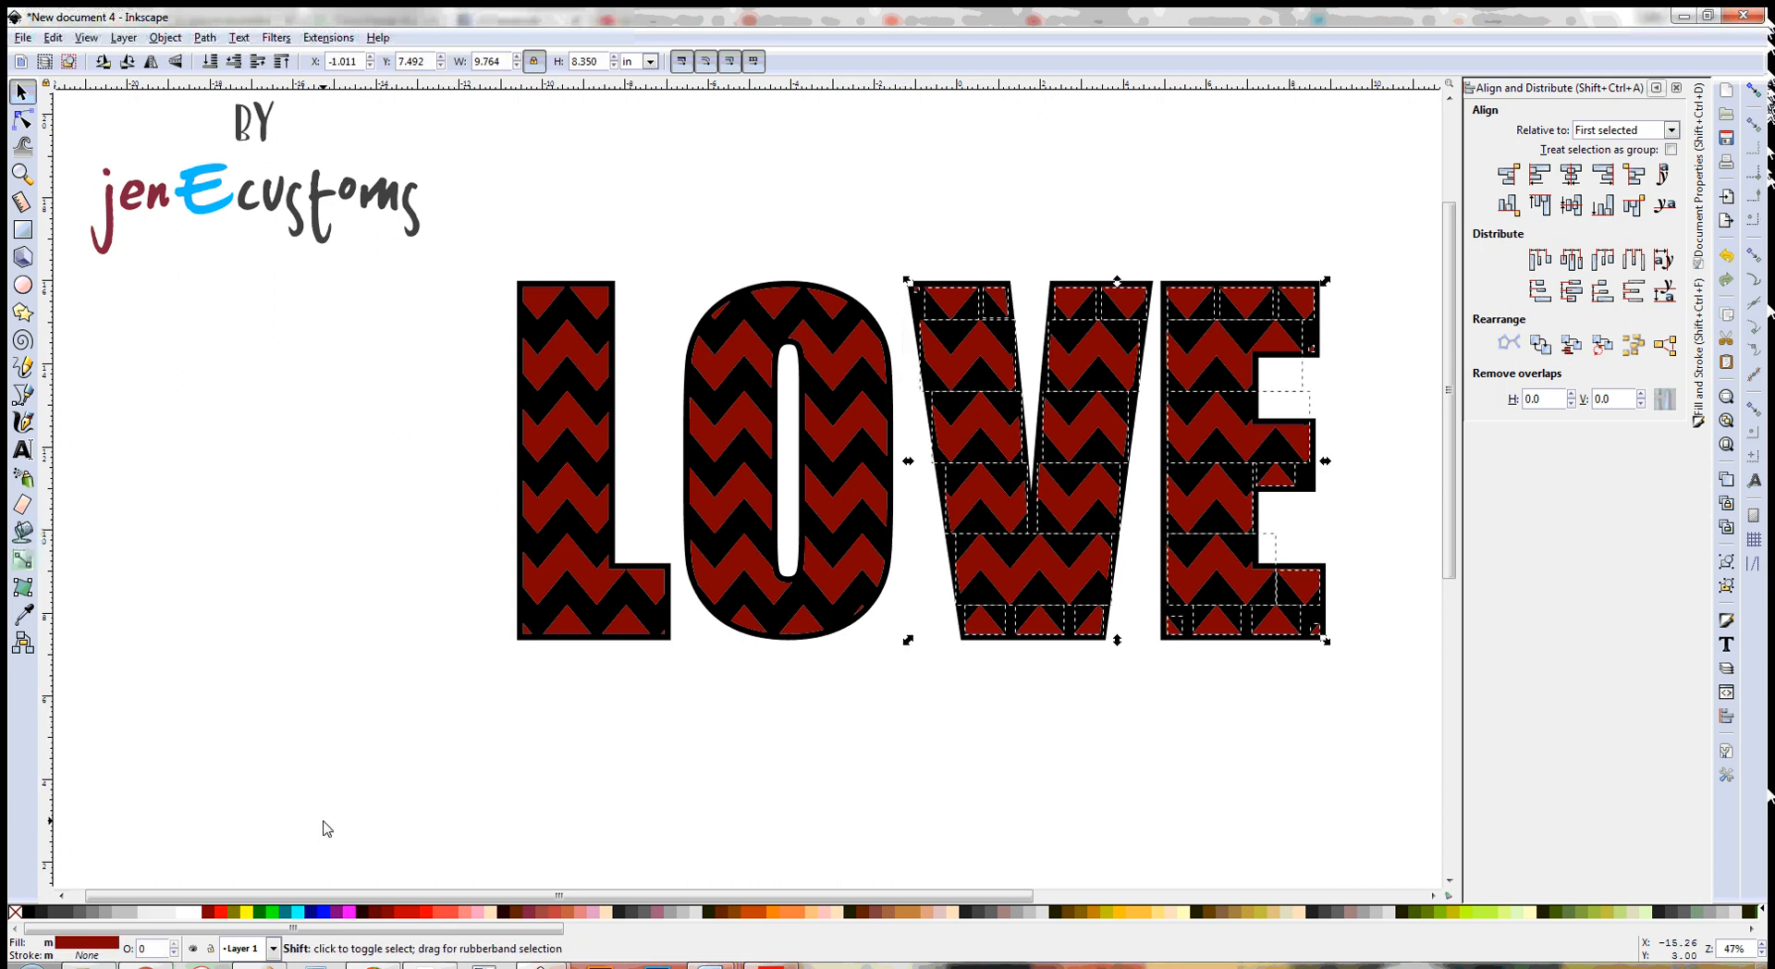
left_click_drag(323, 819, 939, 258)
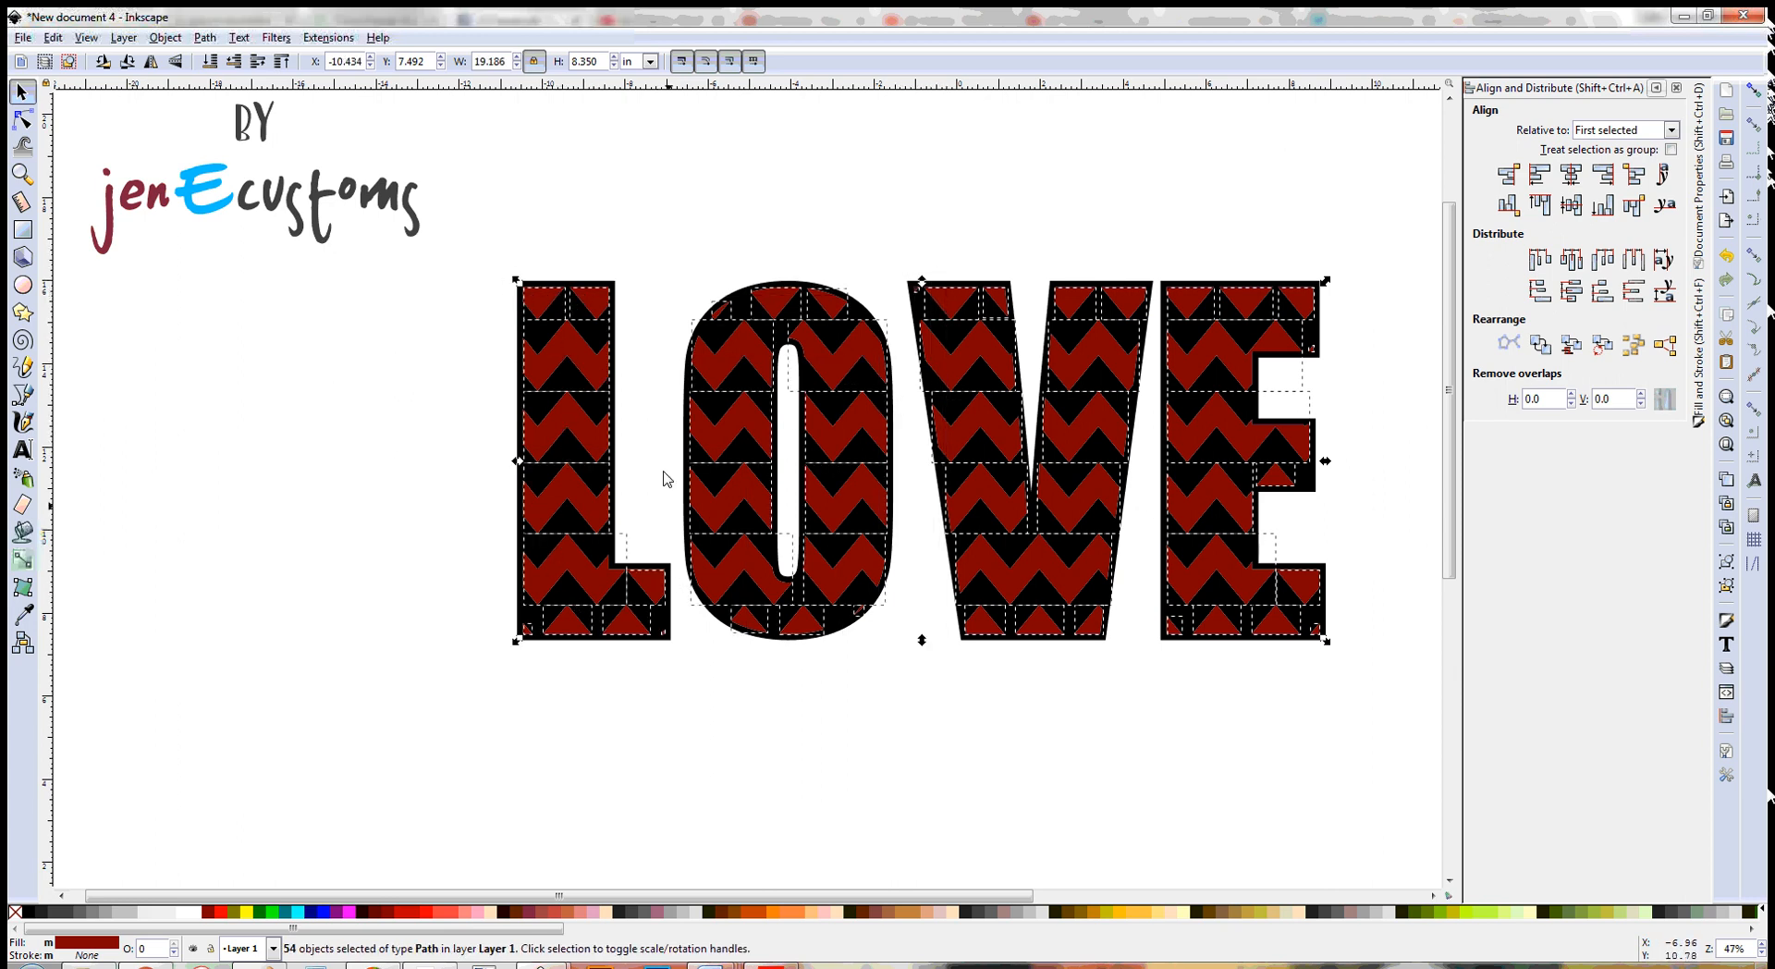
left_click(206, 38)
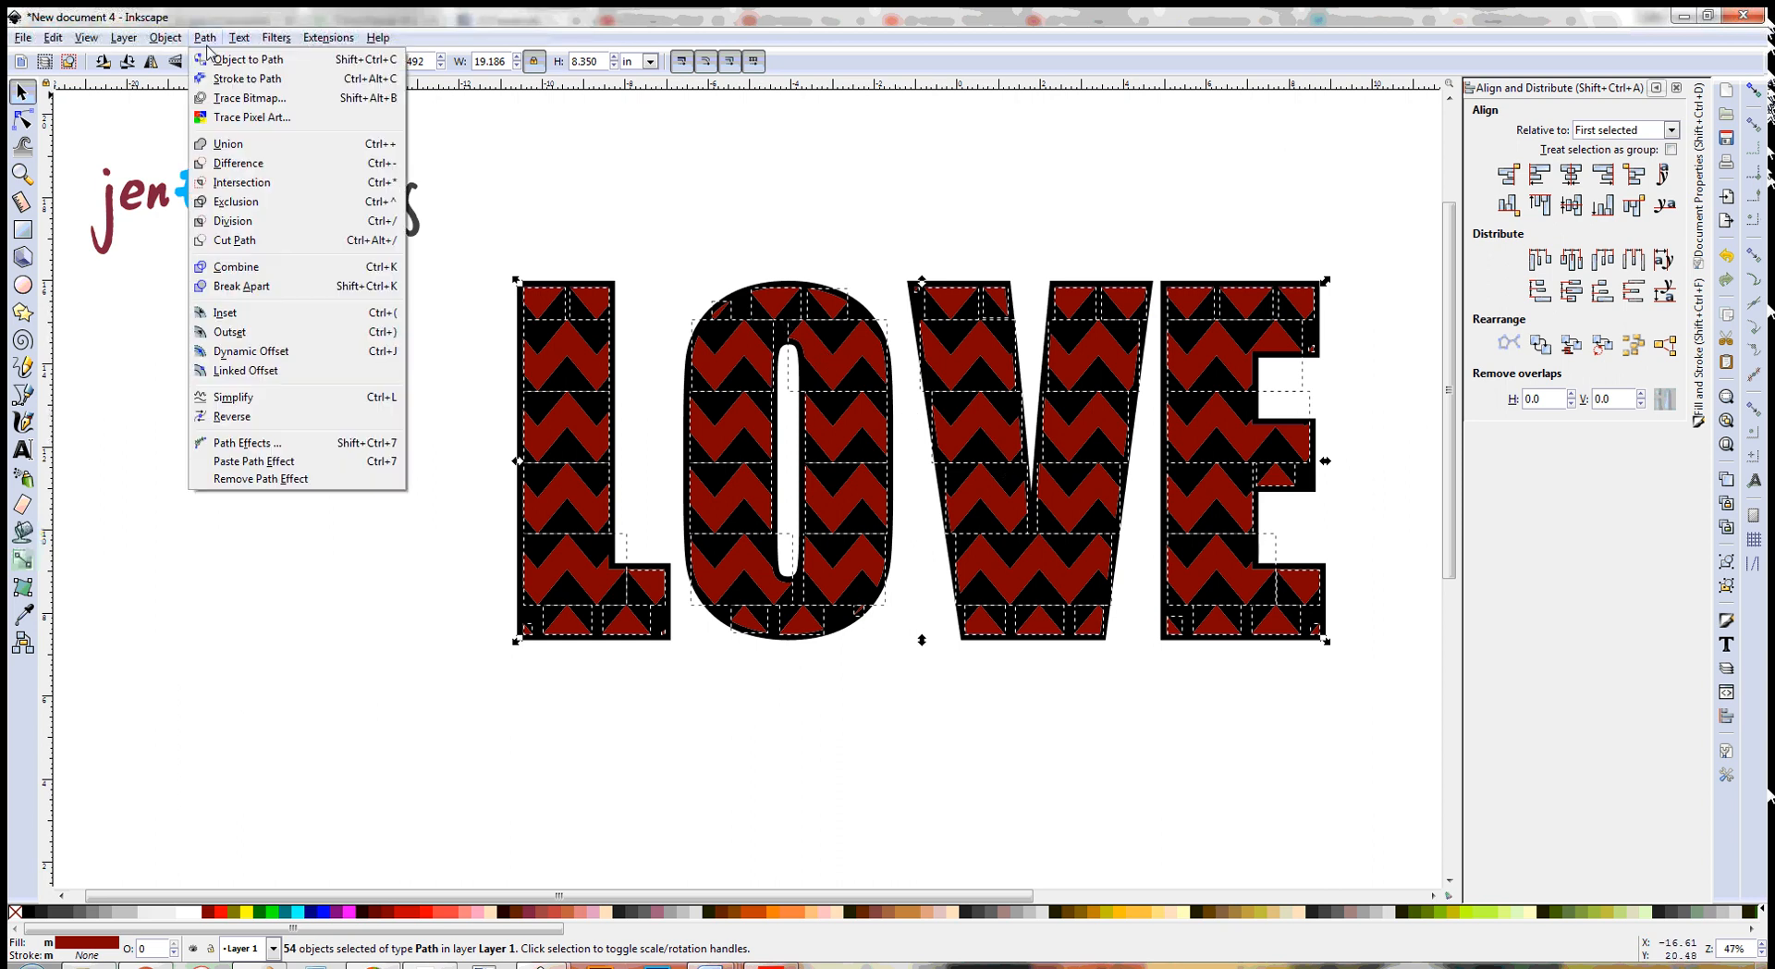
left_click(387, 148)
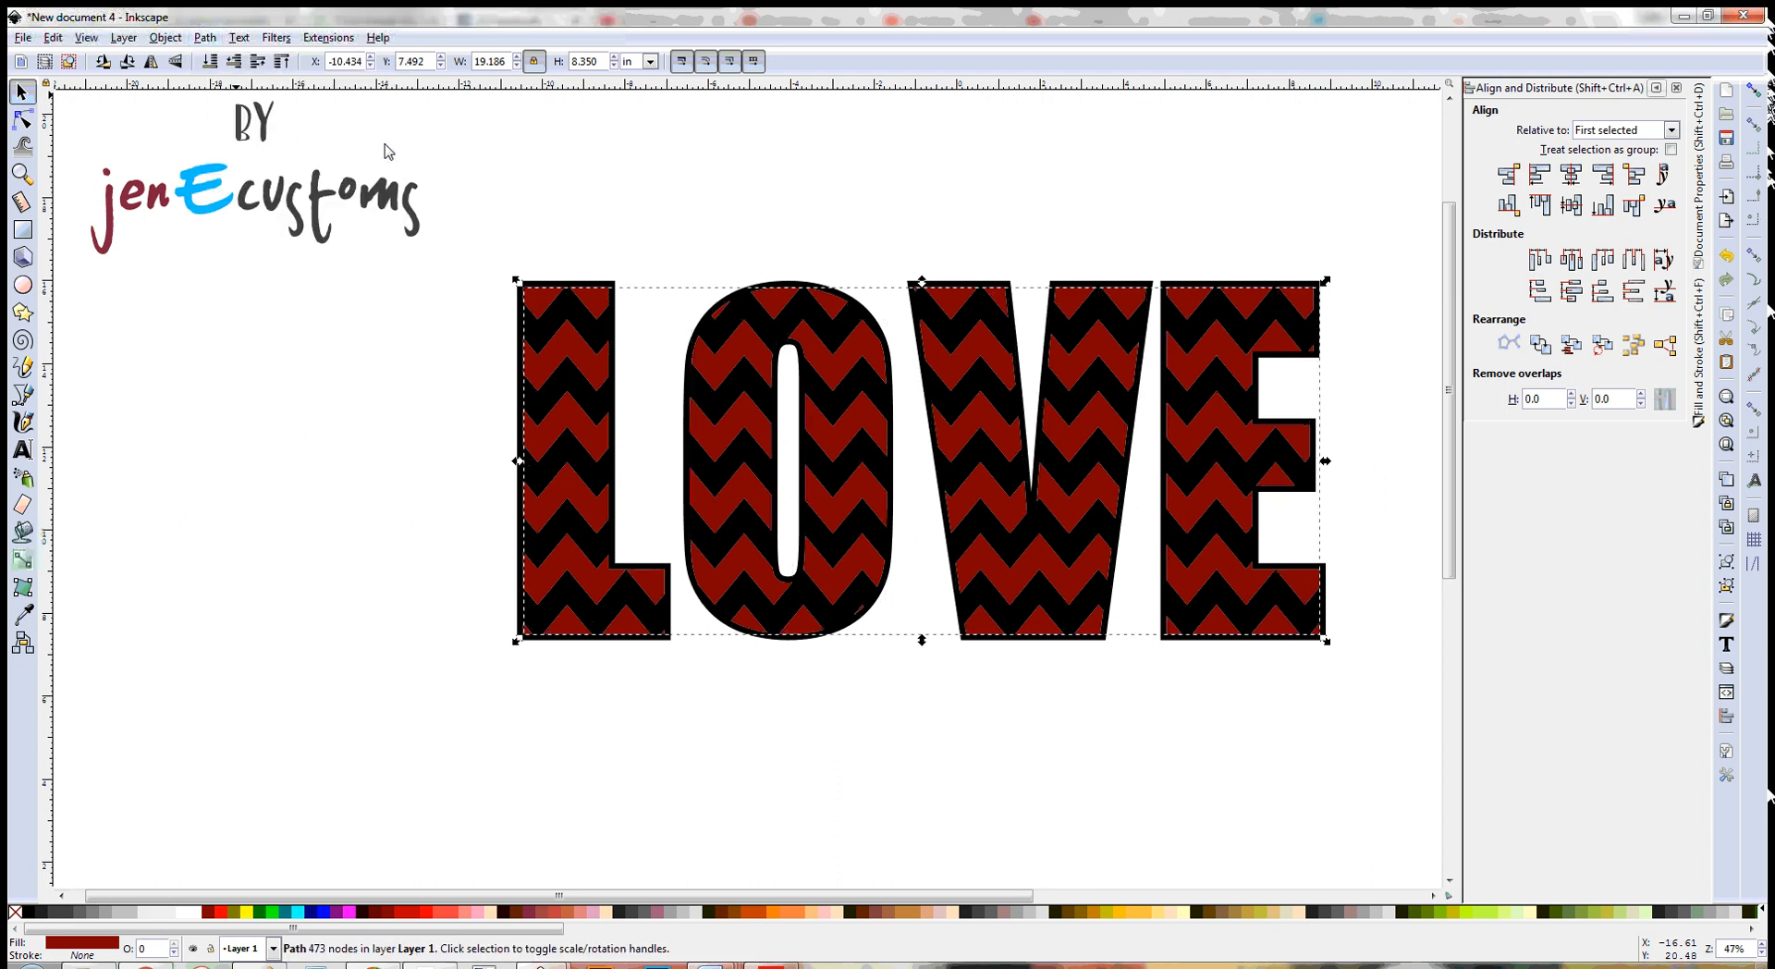
- Move the dark red chevron fill and the black lettering apart to show both layers, and undo the moves
left_click_drag(732, 350, 755, 548)
left_click_drag(781, 313, 821, 223)
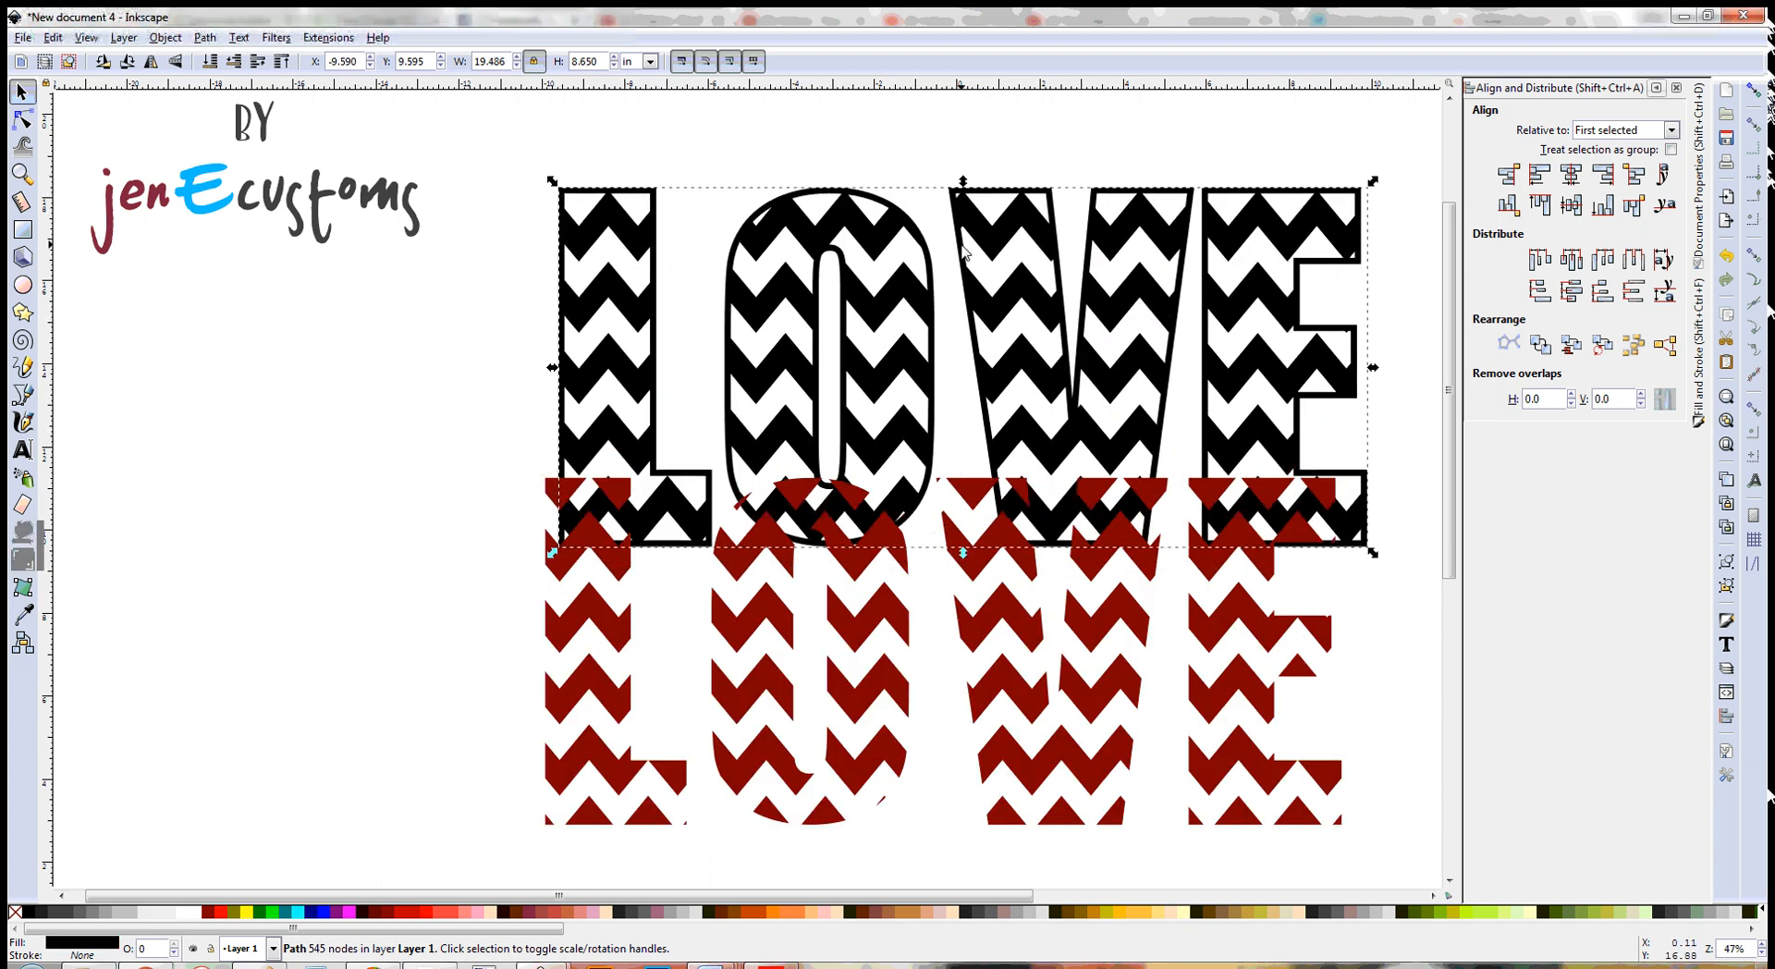
left_click_drag(963, 244, 913, 321)
key("ctrl+z")
key("ctrl+z")
key("ctrl+z")
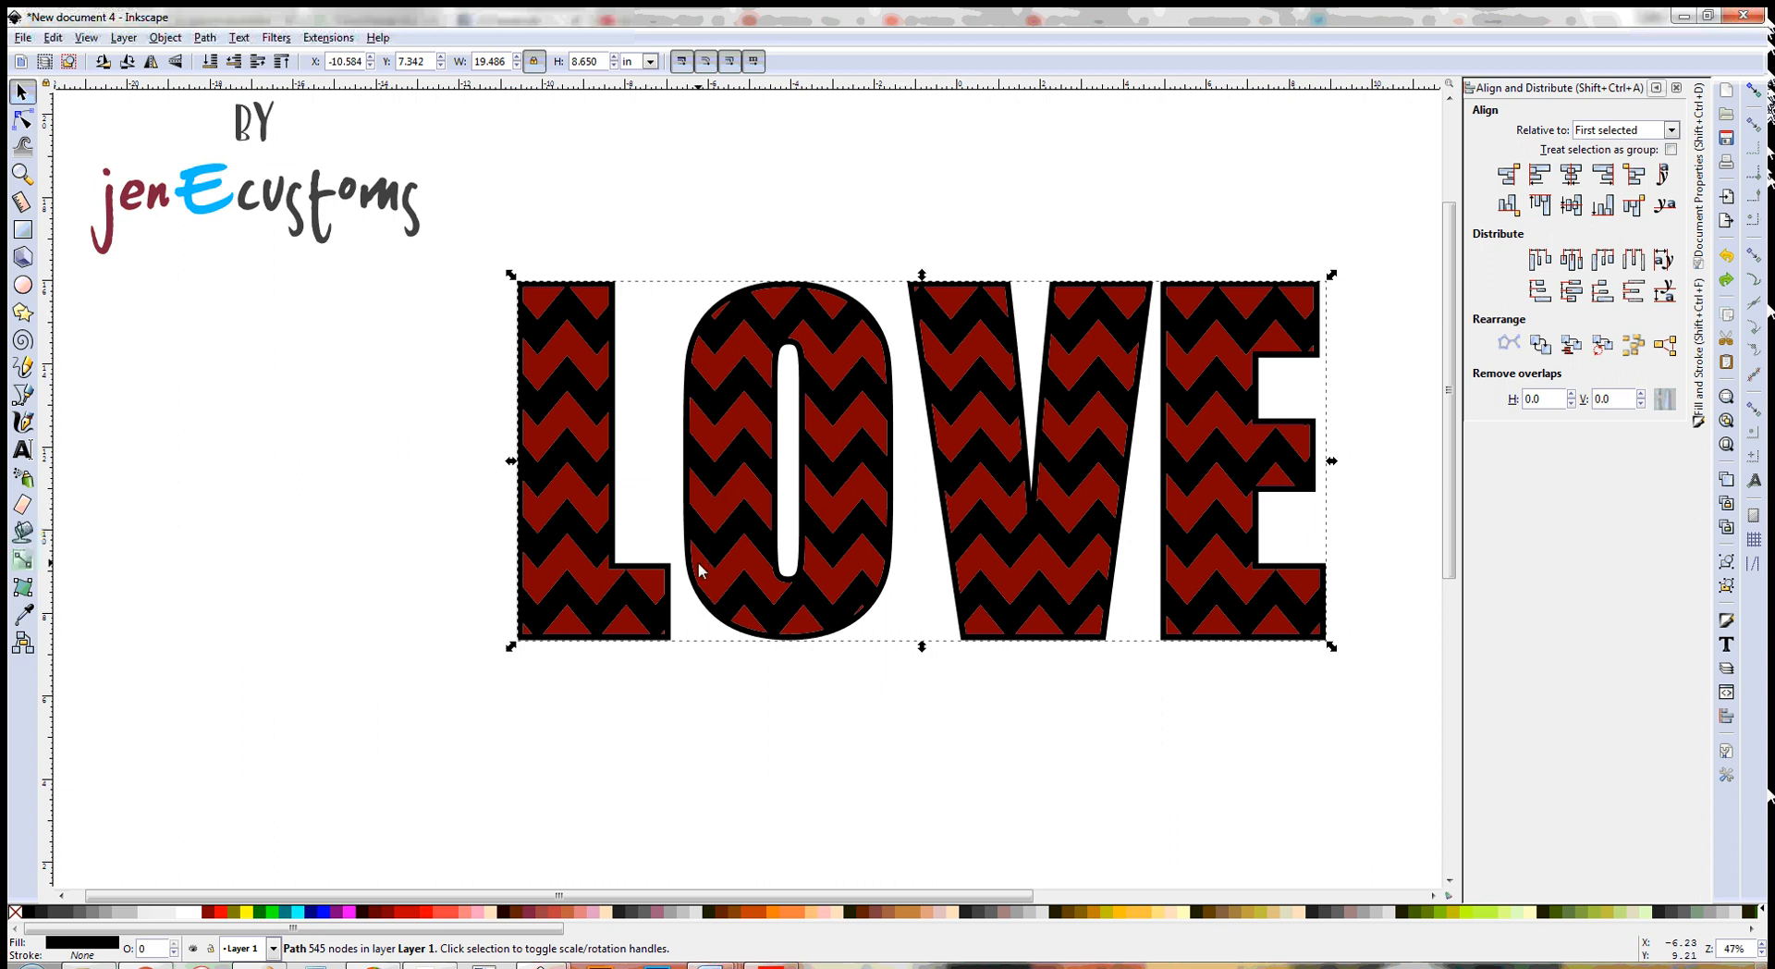
scroll(660, 569, "up", 2)
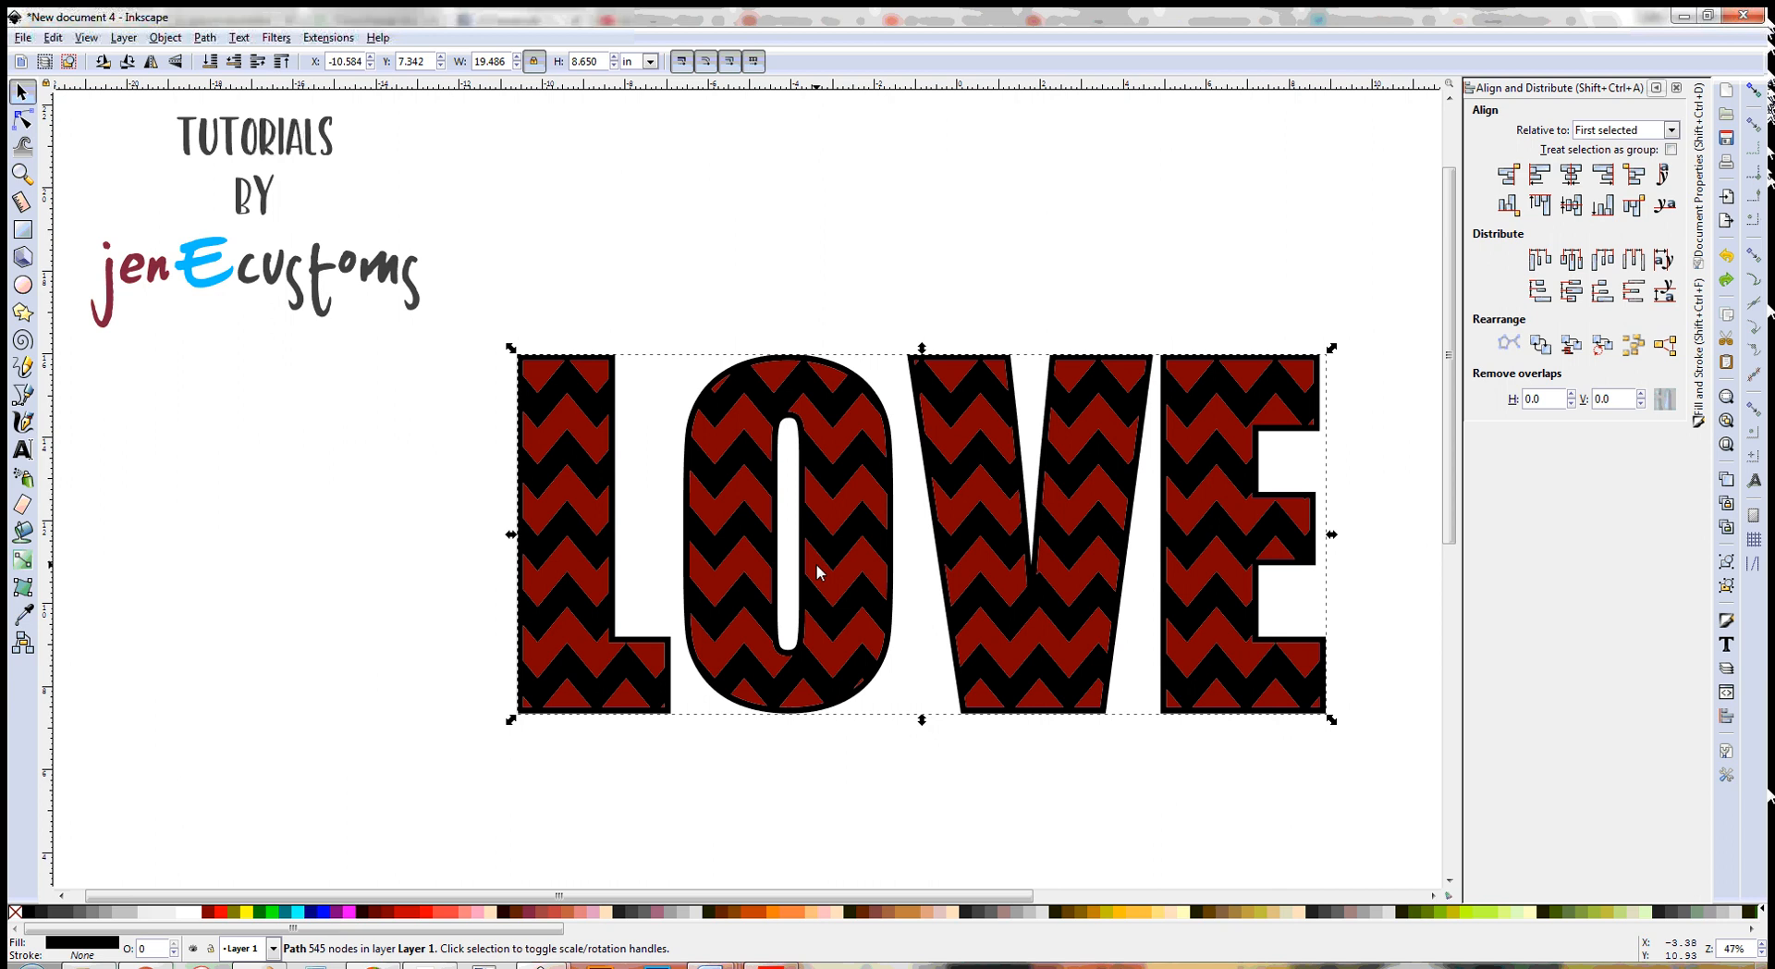
left_click(364, 779)
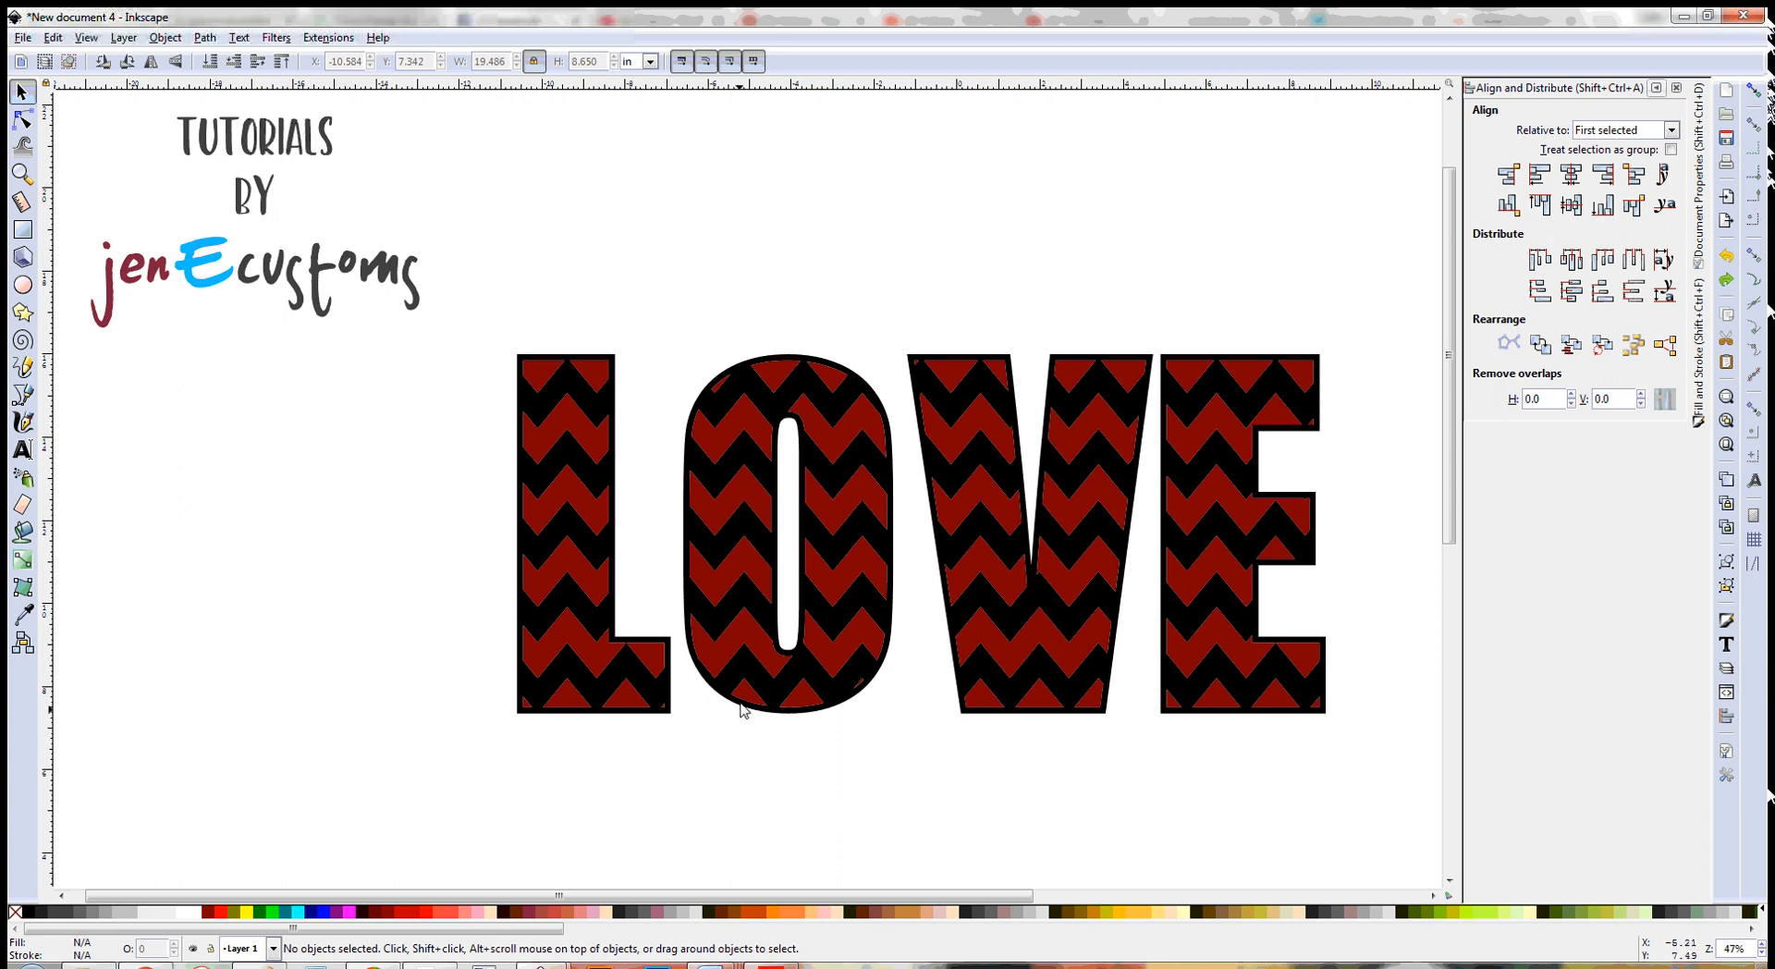
- Add the text INKSCAPE.ORG above the LOVE lettering and enlarge it to about 12.5 in wide
left_click(22, 449)
left_click(704, 231)
type("INKSCAPE.ORG")
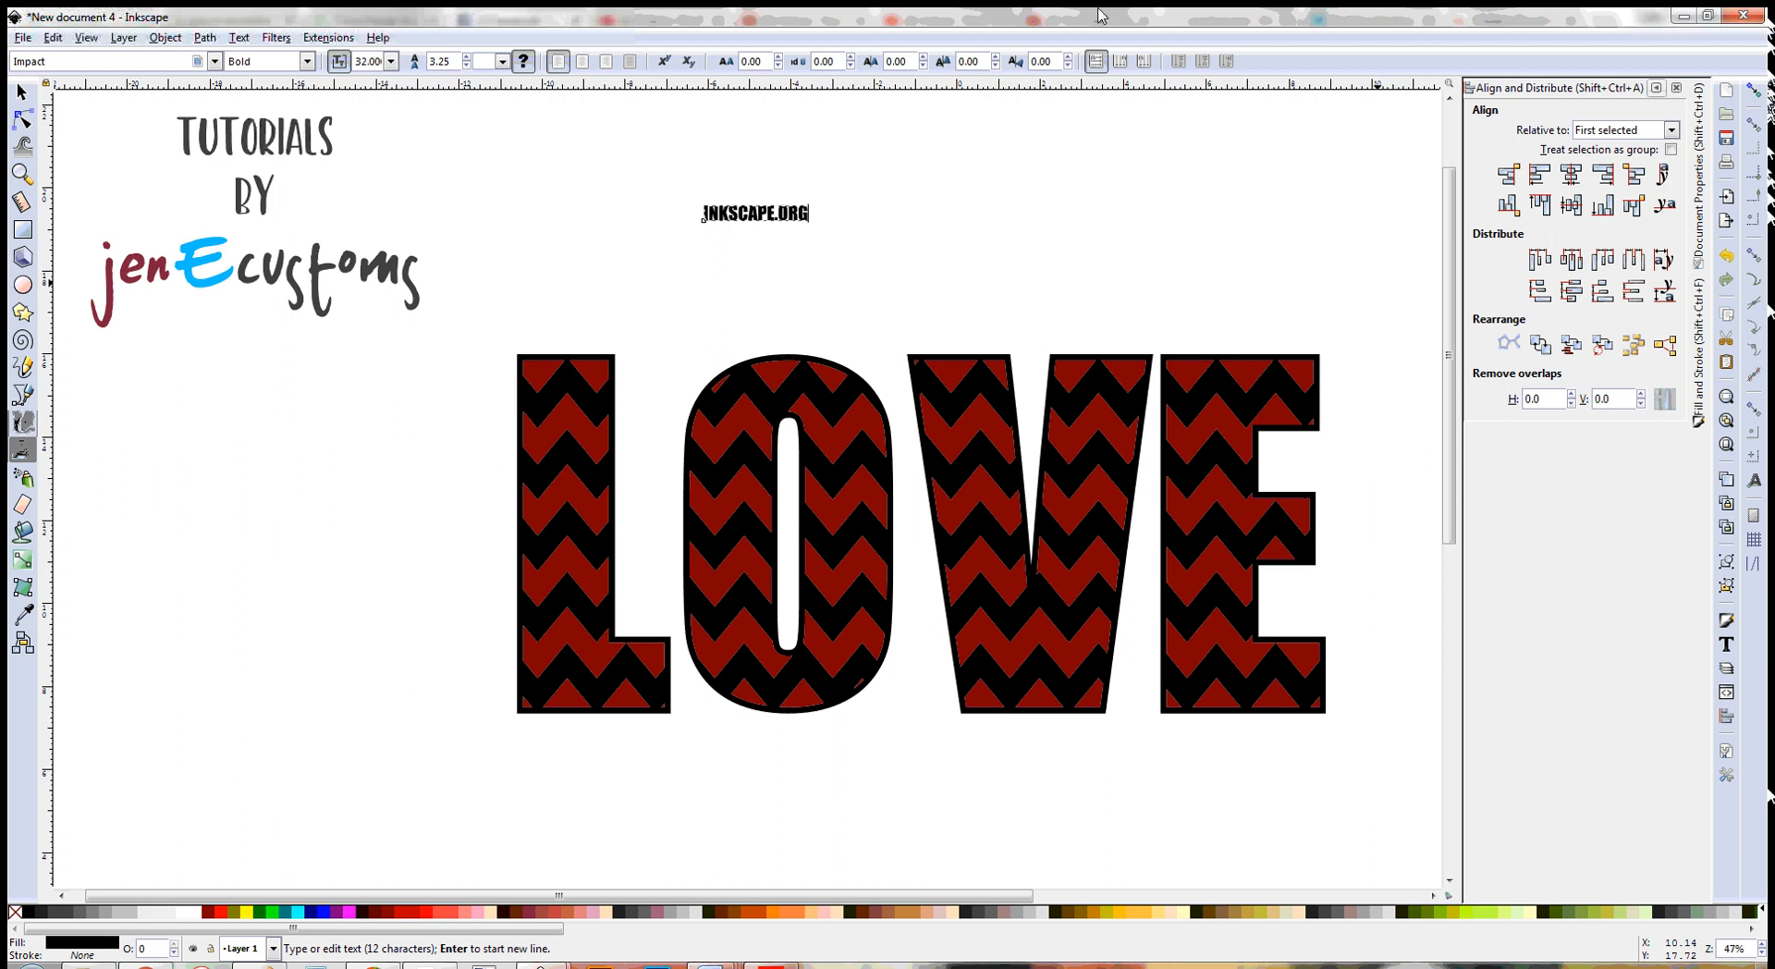
left_click(28, 92)
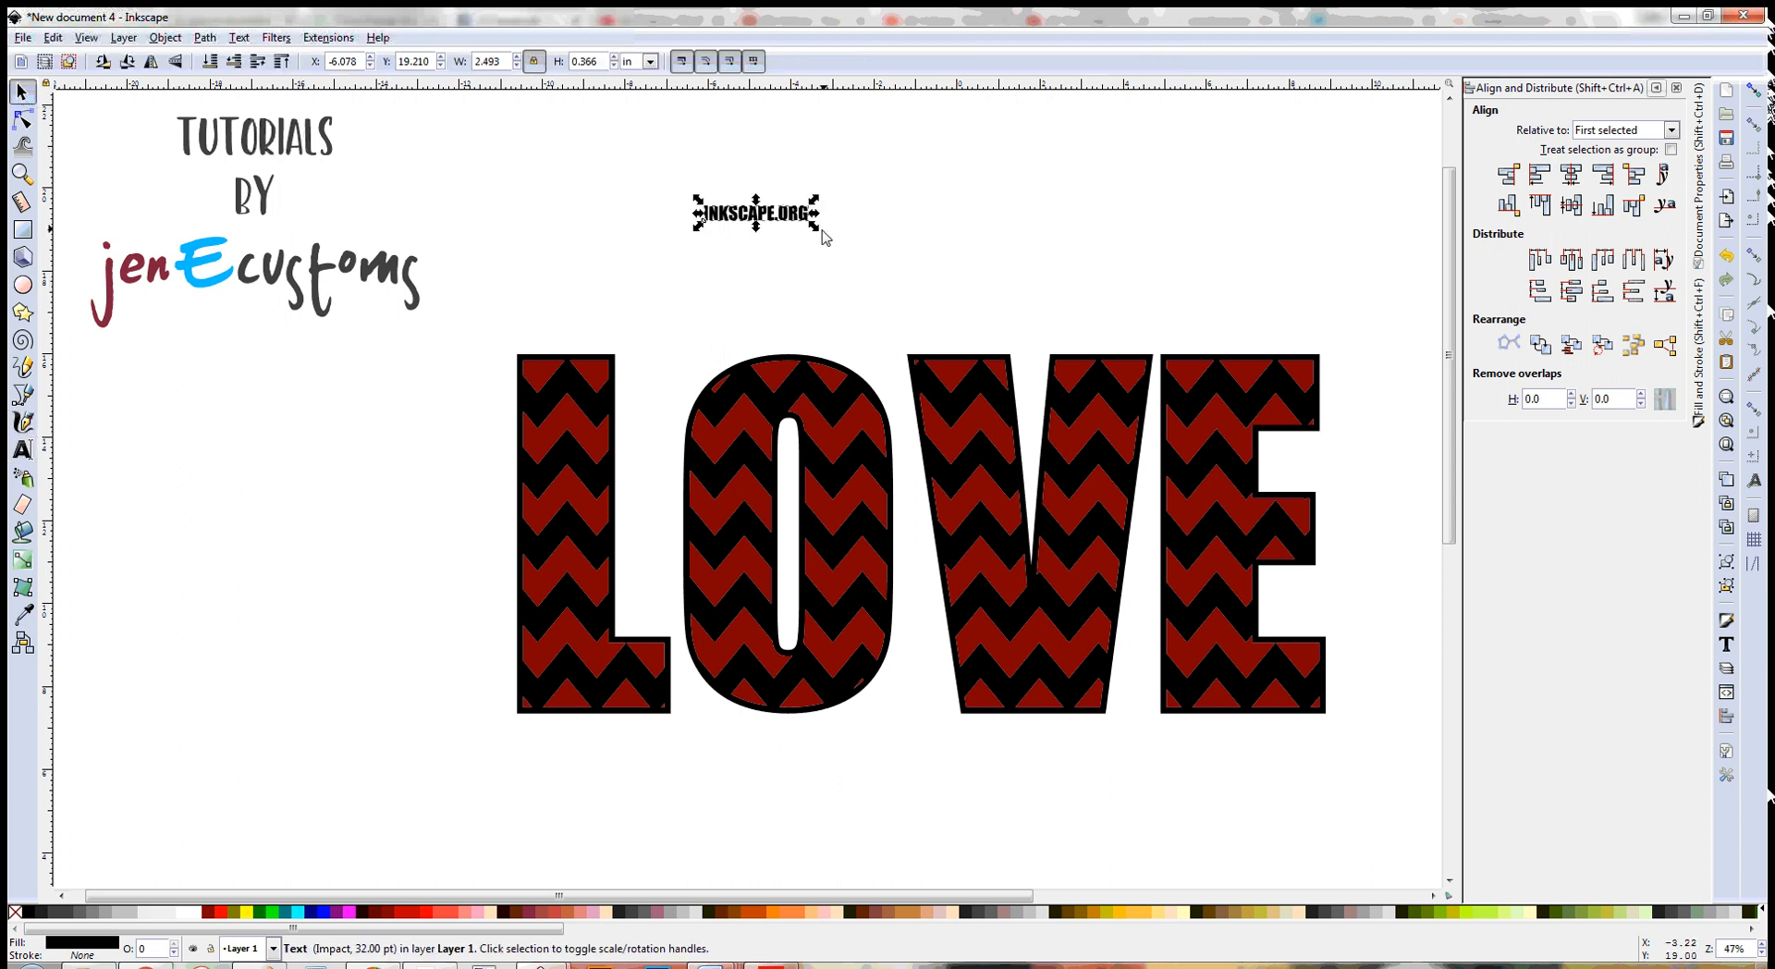
left_click_drag(814, 224, 1211, 337)
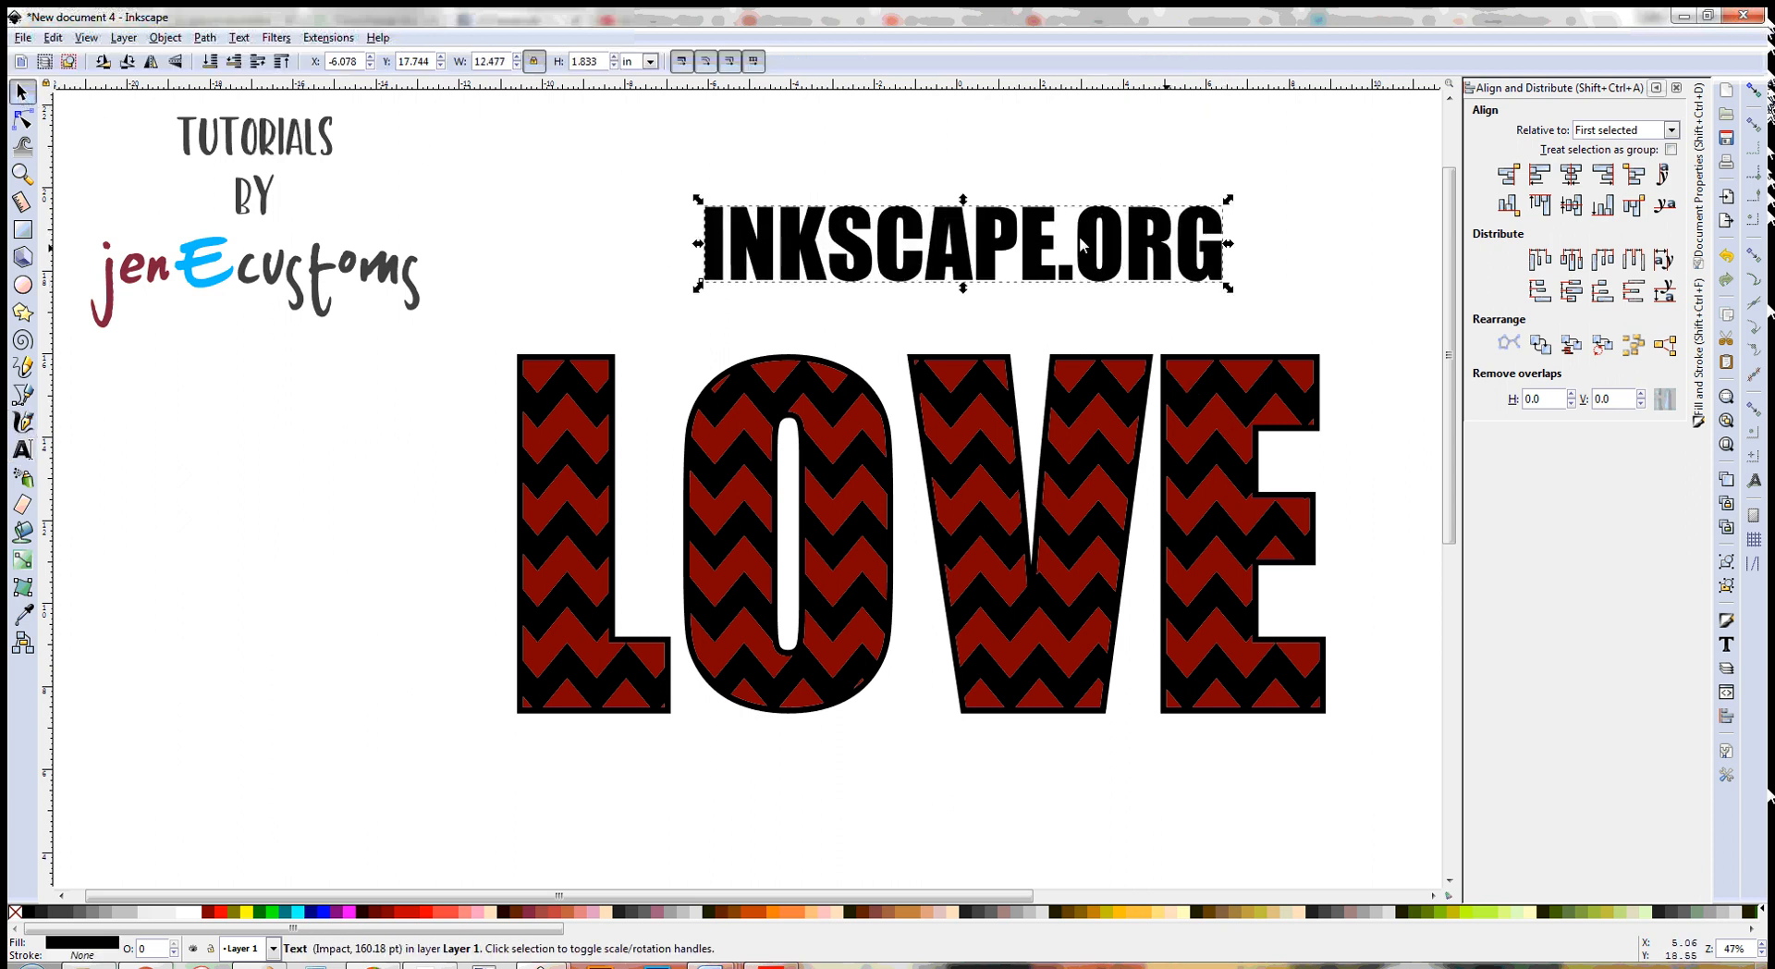
- Position the INKSCAPE.ORG text above the LOVE lettering at about X -7.7 in, Y 17.9 in
left_click_drag(1139, 254, 1061, 216)
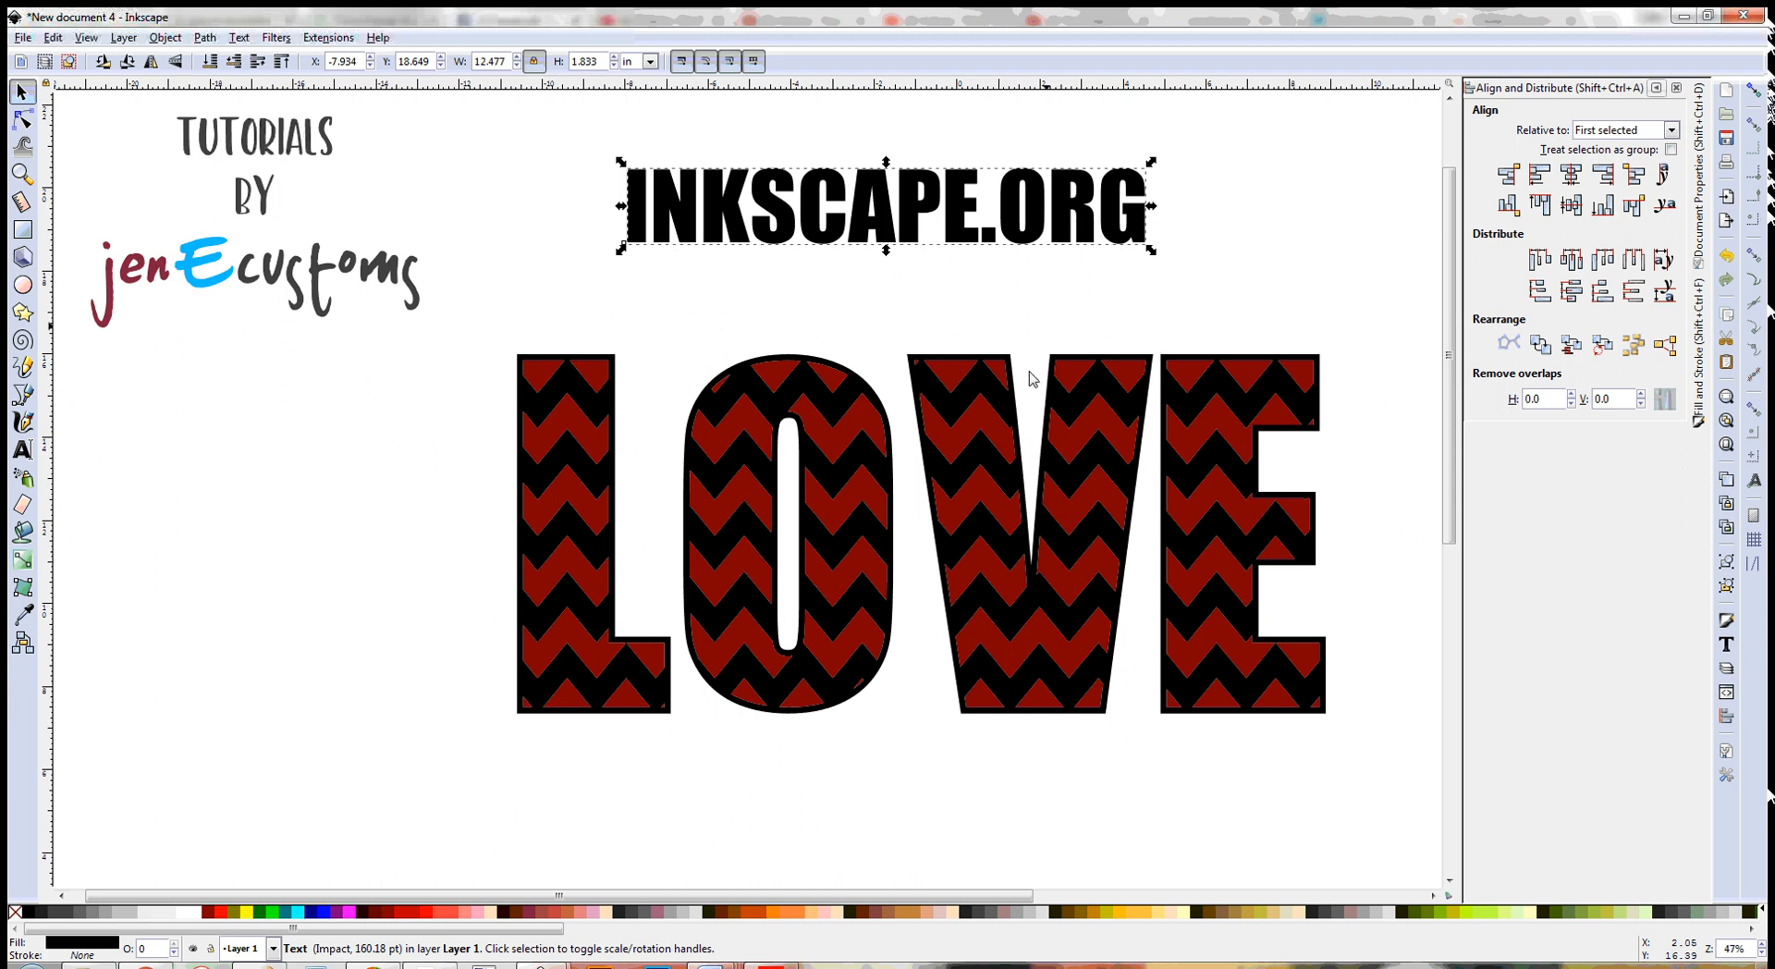
left_click(967, 288)
left_click_drag(954, 231, 967, 262)
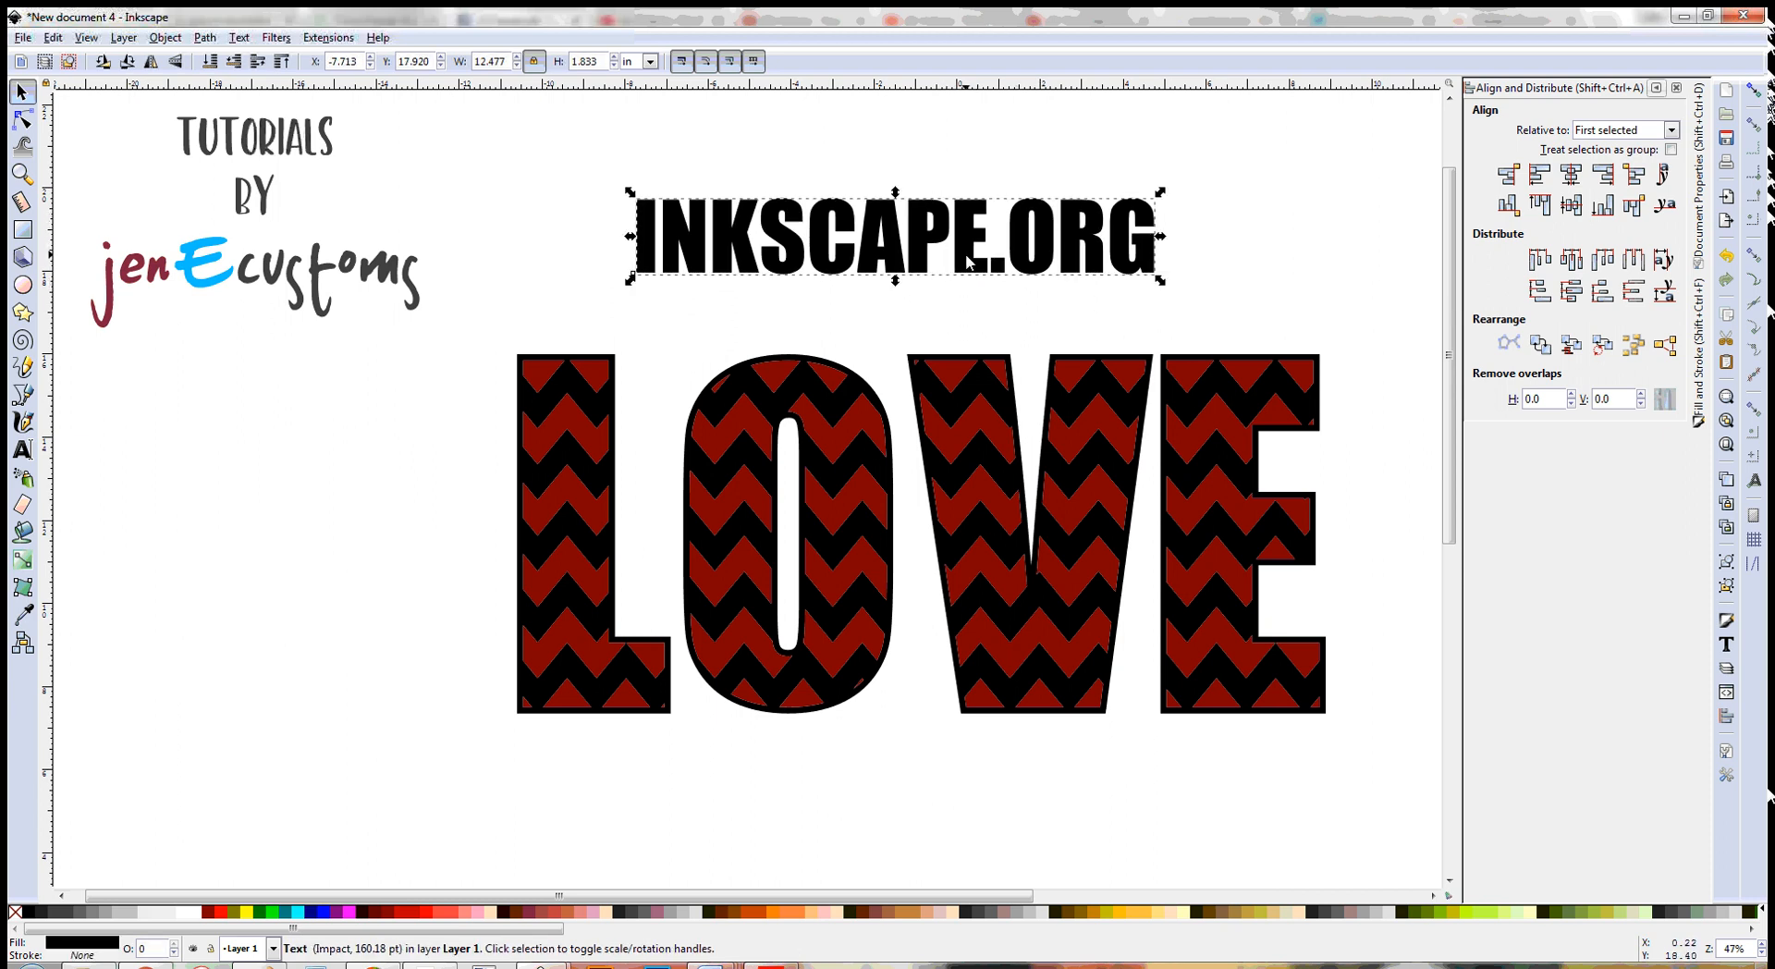